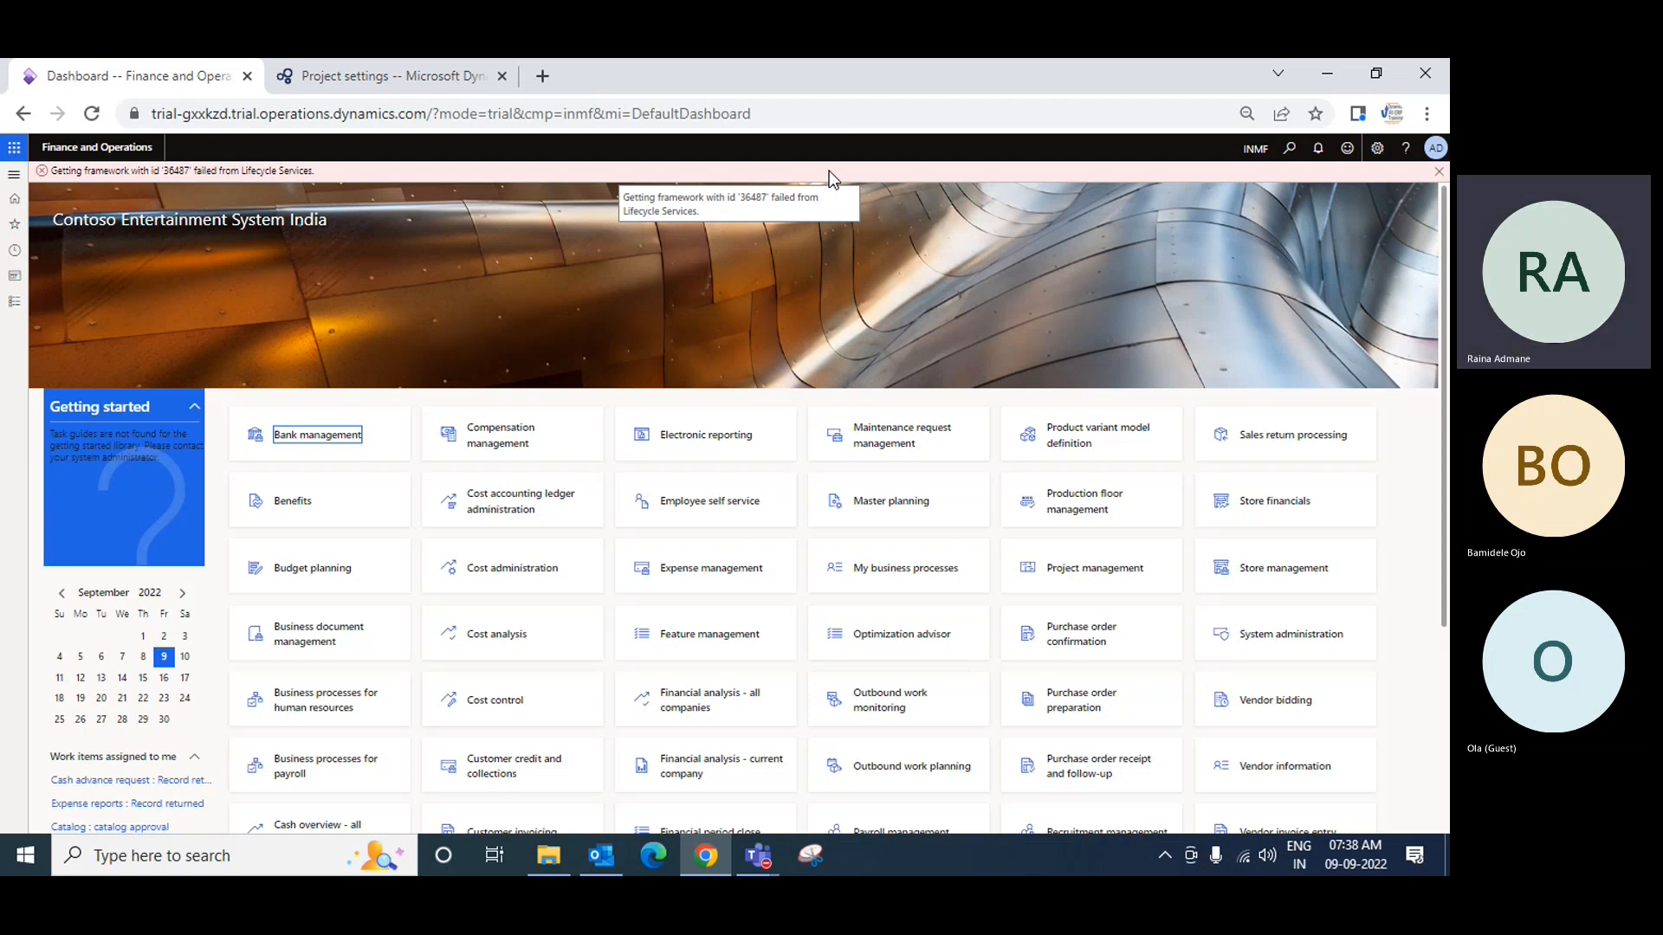
Step: Navigate to Inventory management > Setup > Inventory > Item groups in Dynamics 365
click(1254, 151)
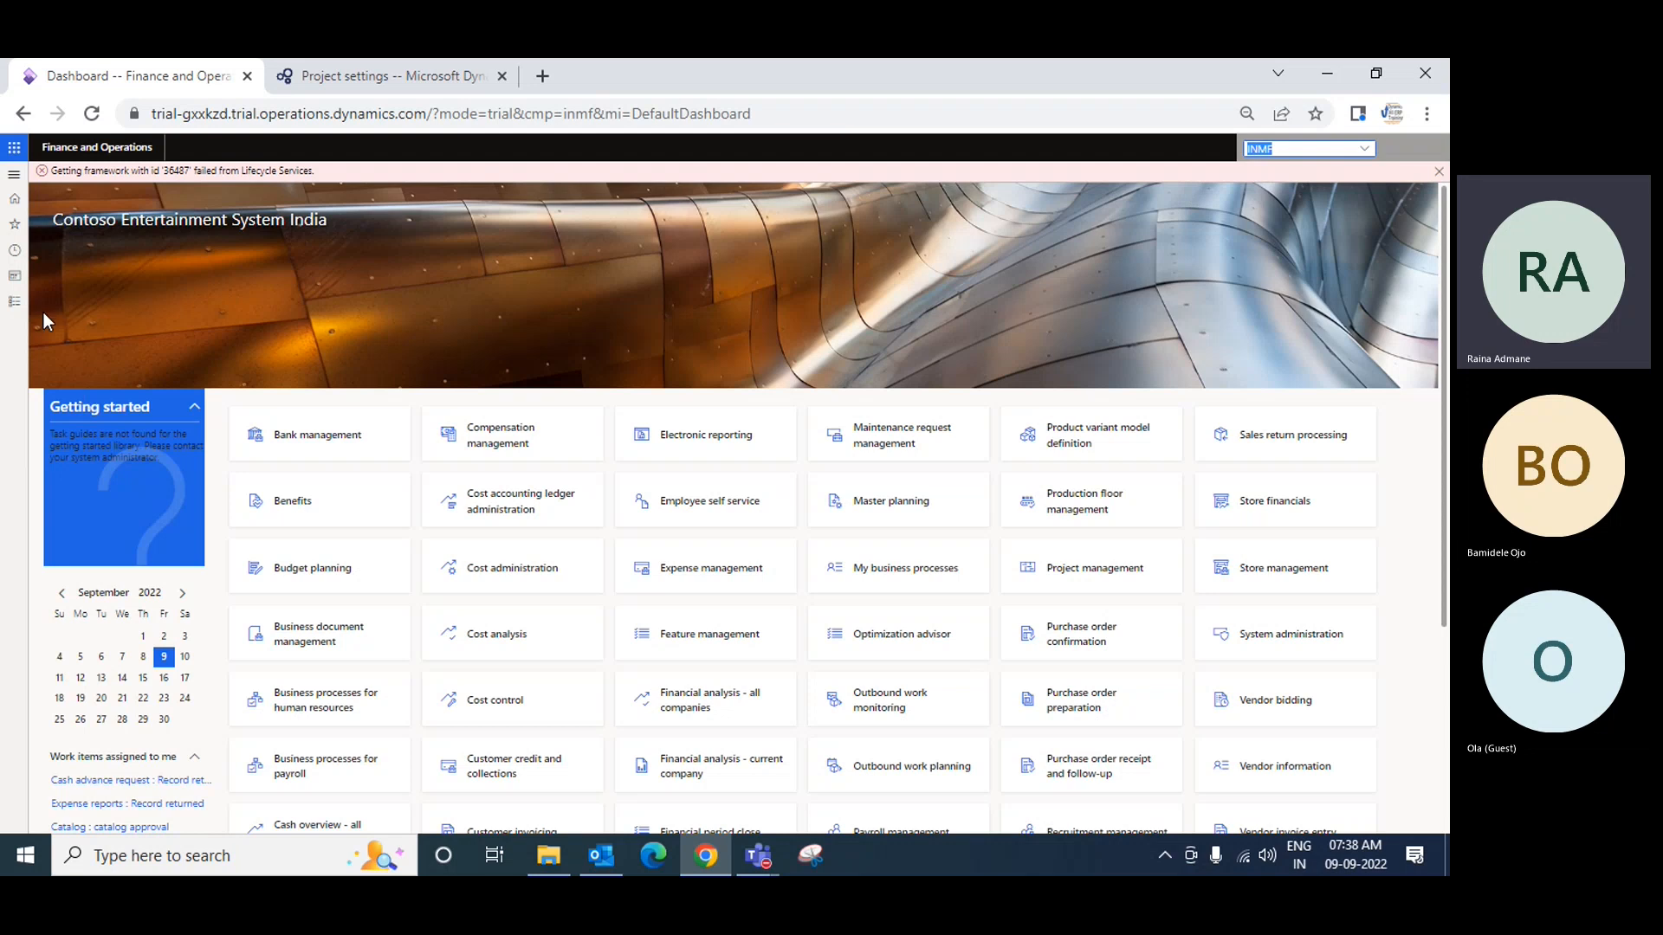
click(14, 301)
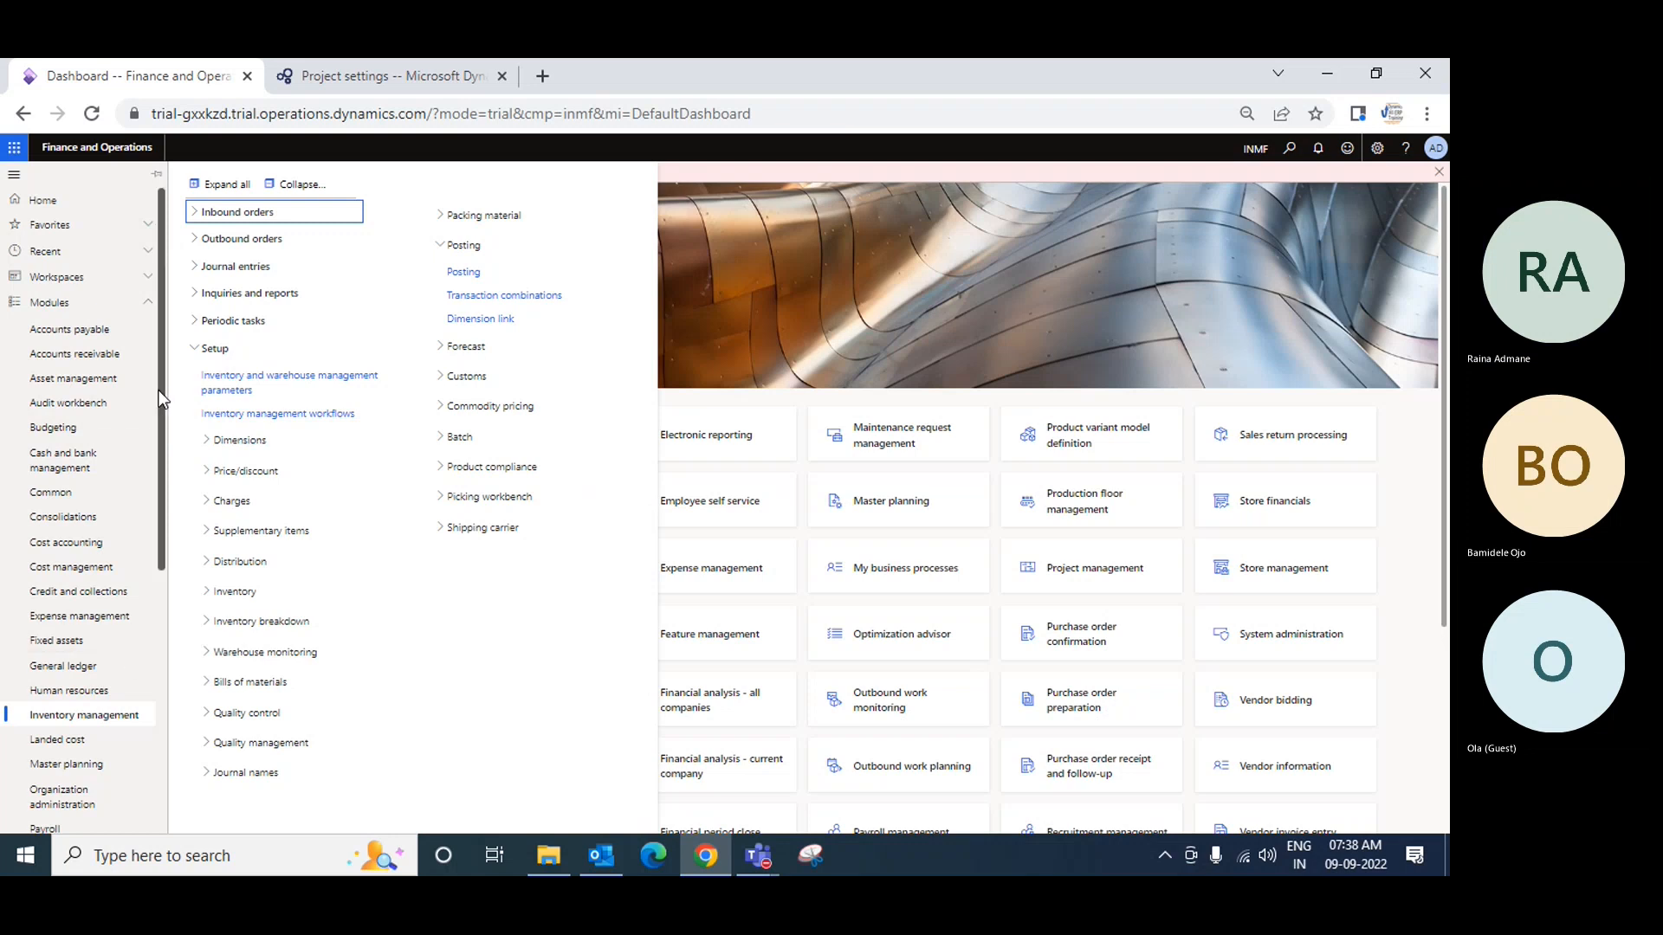
scroll(154, 468, down, 3)
click(61, 470)
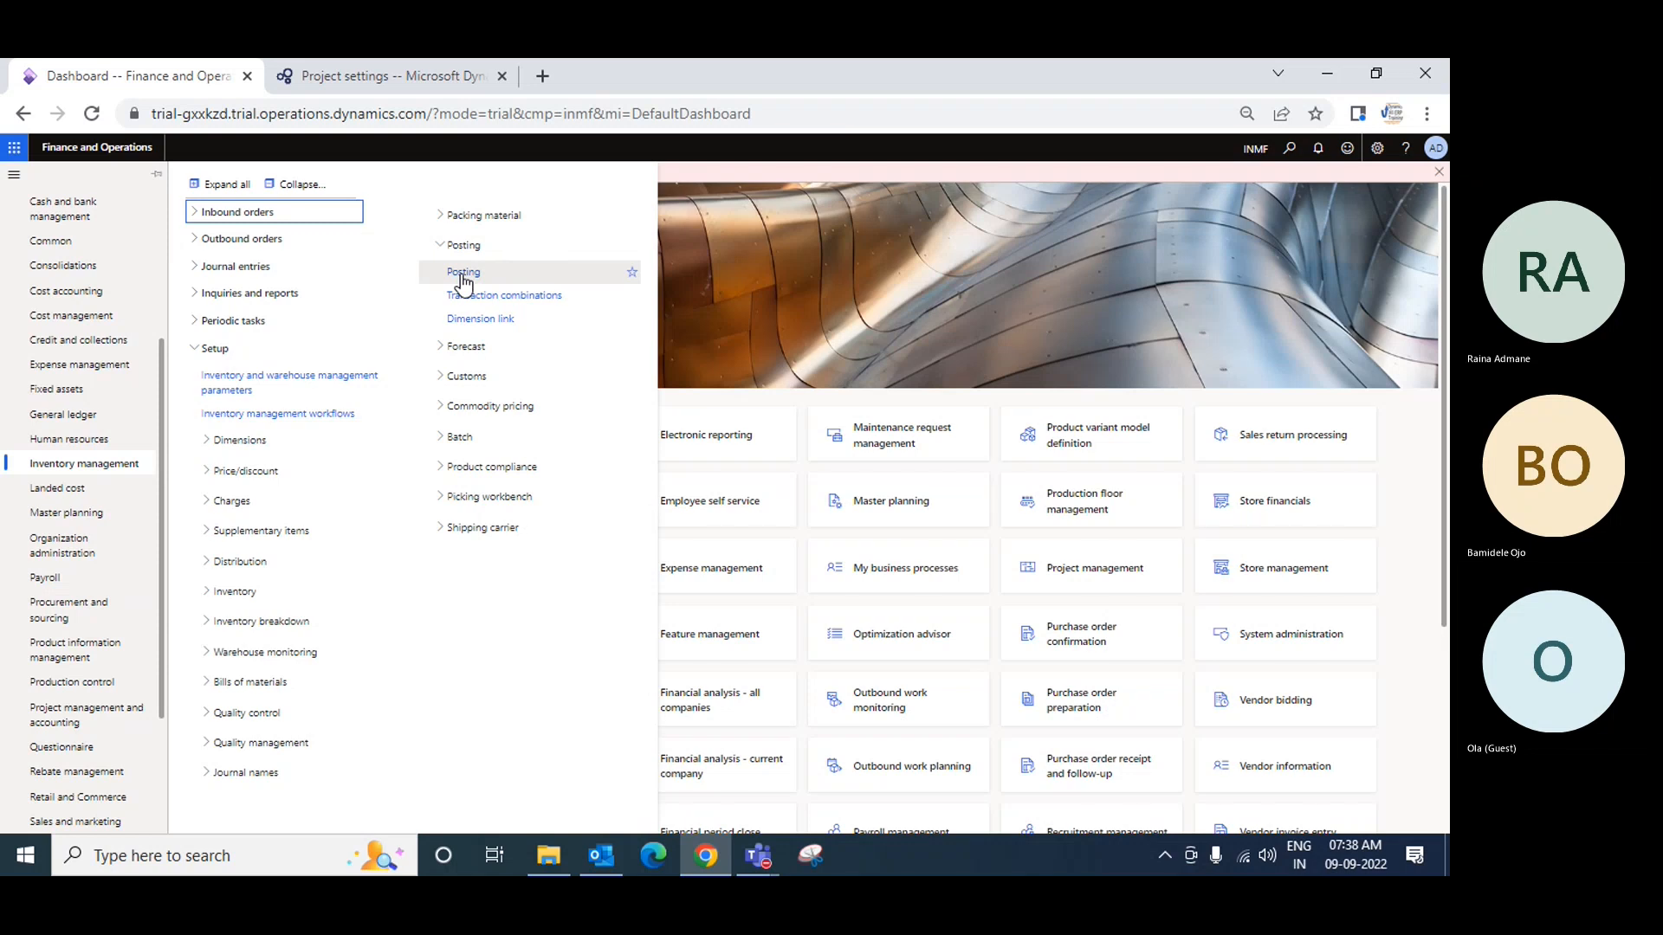
click(206, 593)
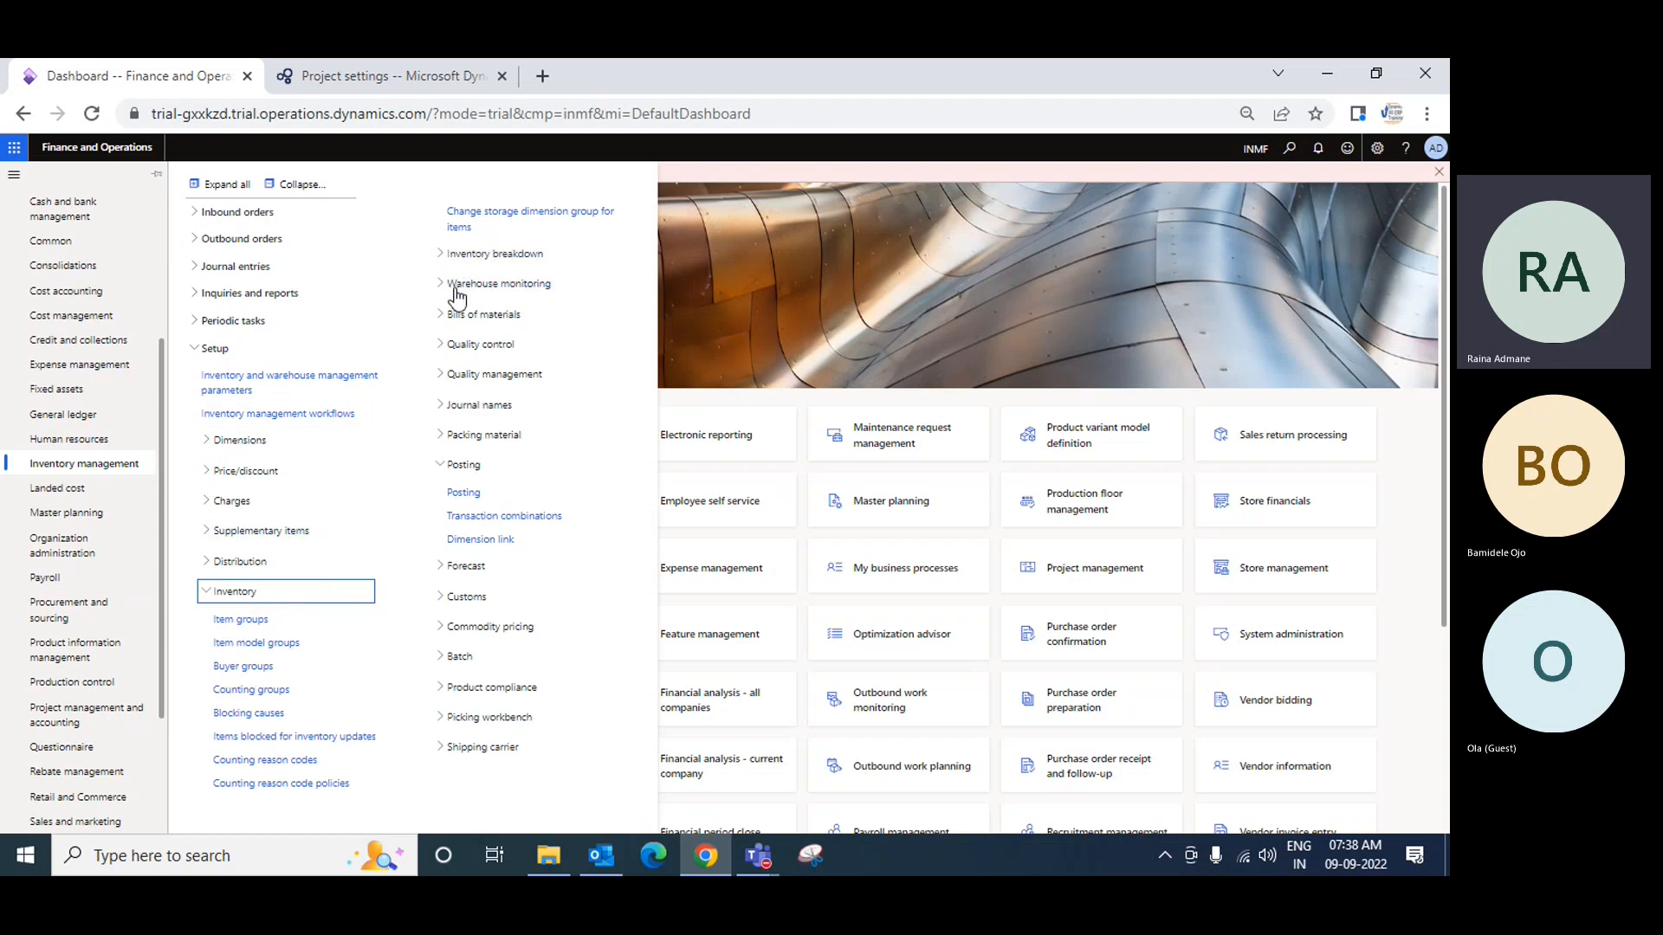
click(237, 620)
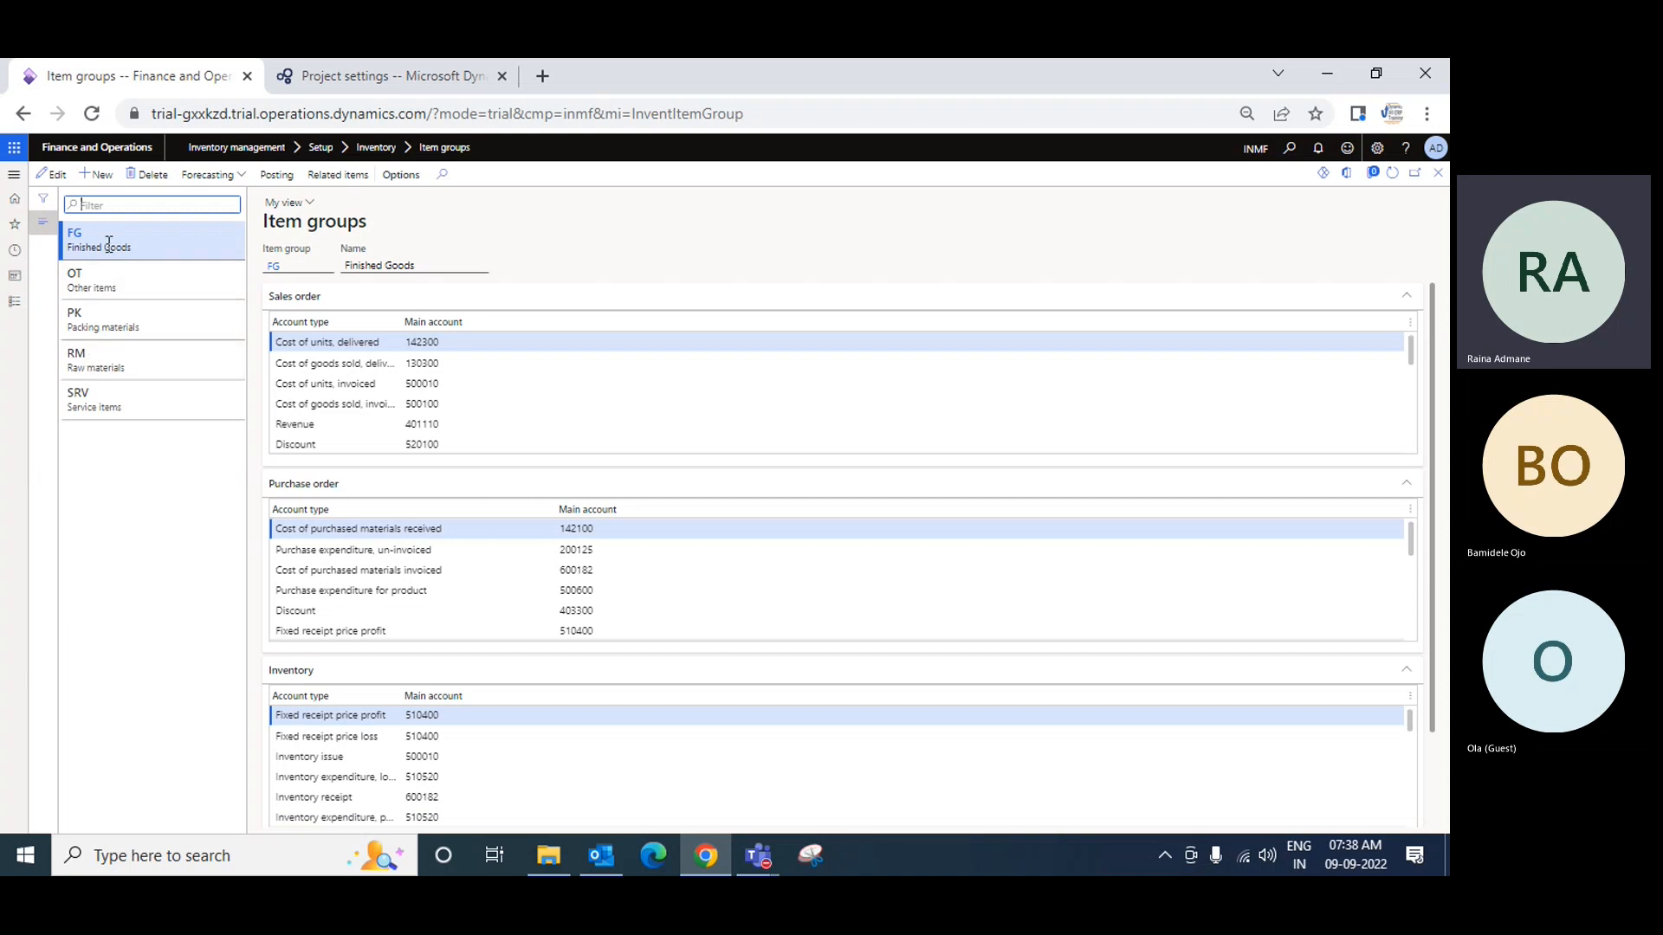
Step: Review the posting accounts of the OT, PK, SRV, FG and RM item groups, ending on RM
click(108, 277)
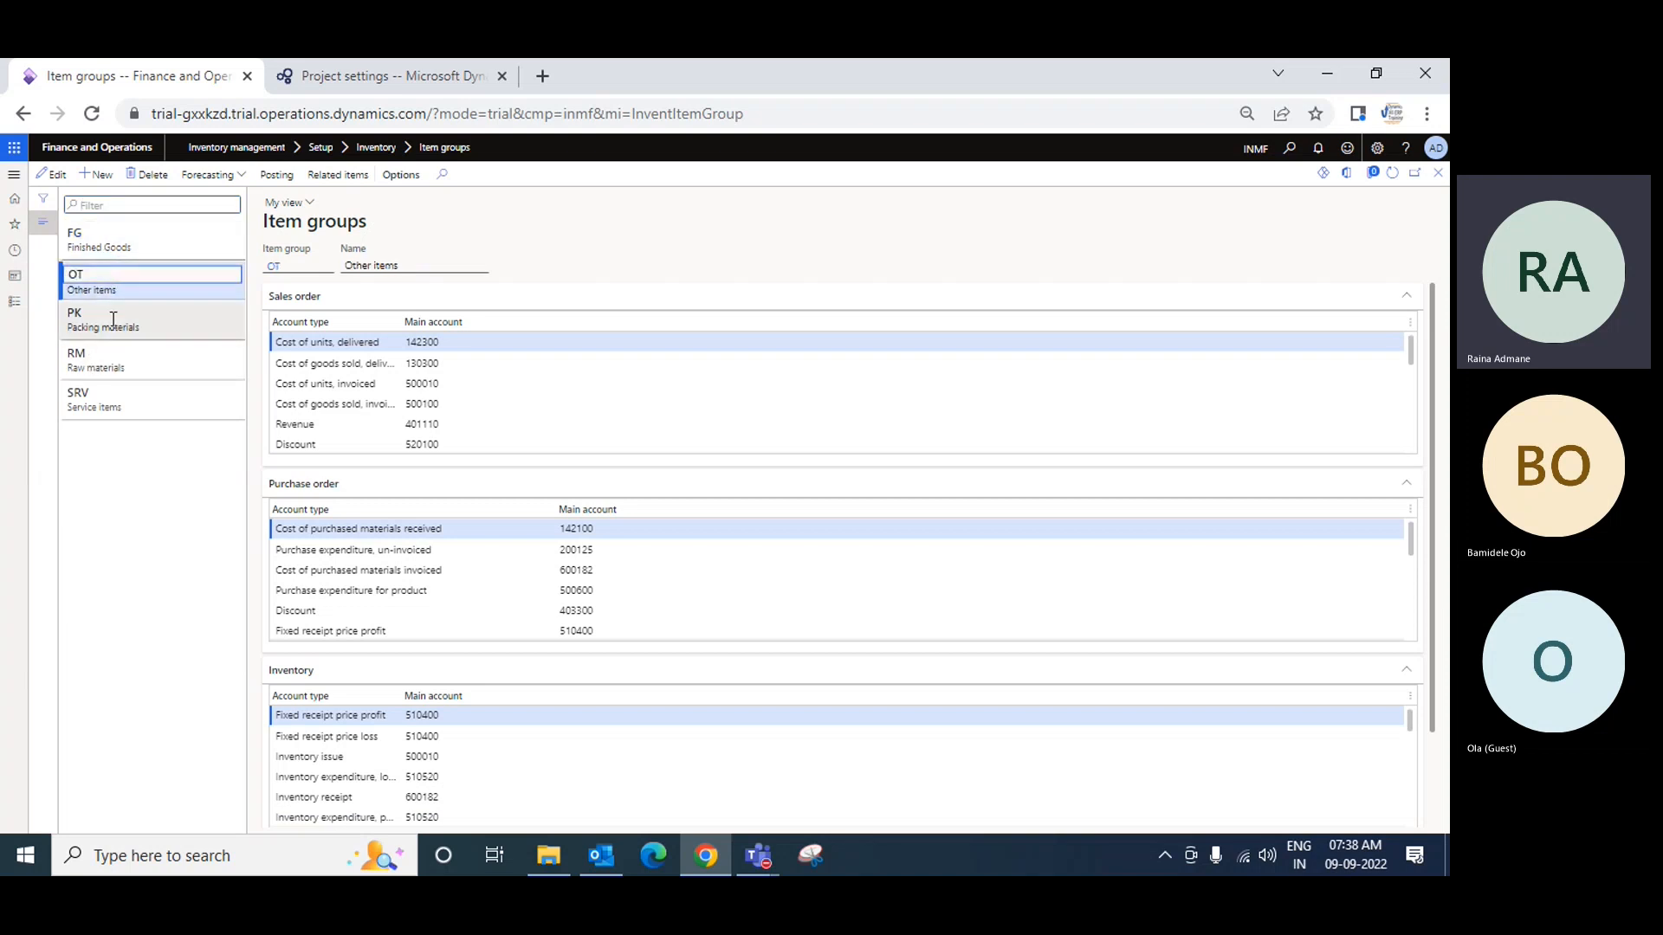
click(112, 318)
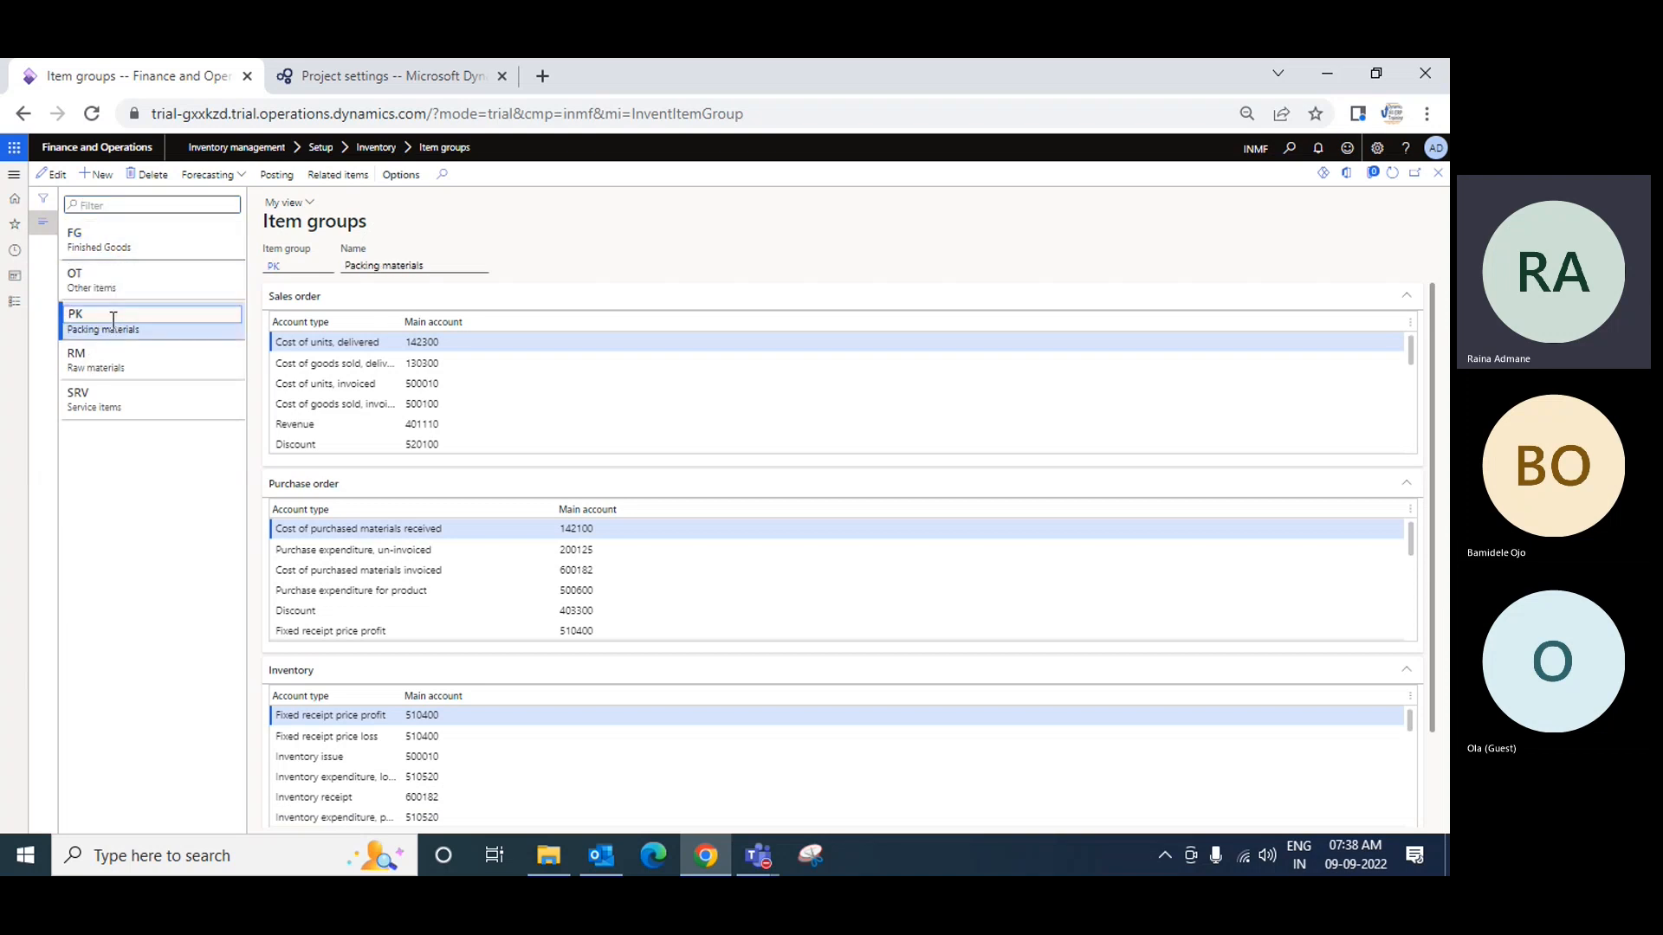
click(122, 407)
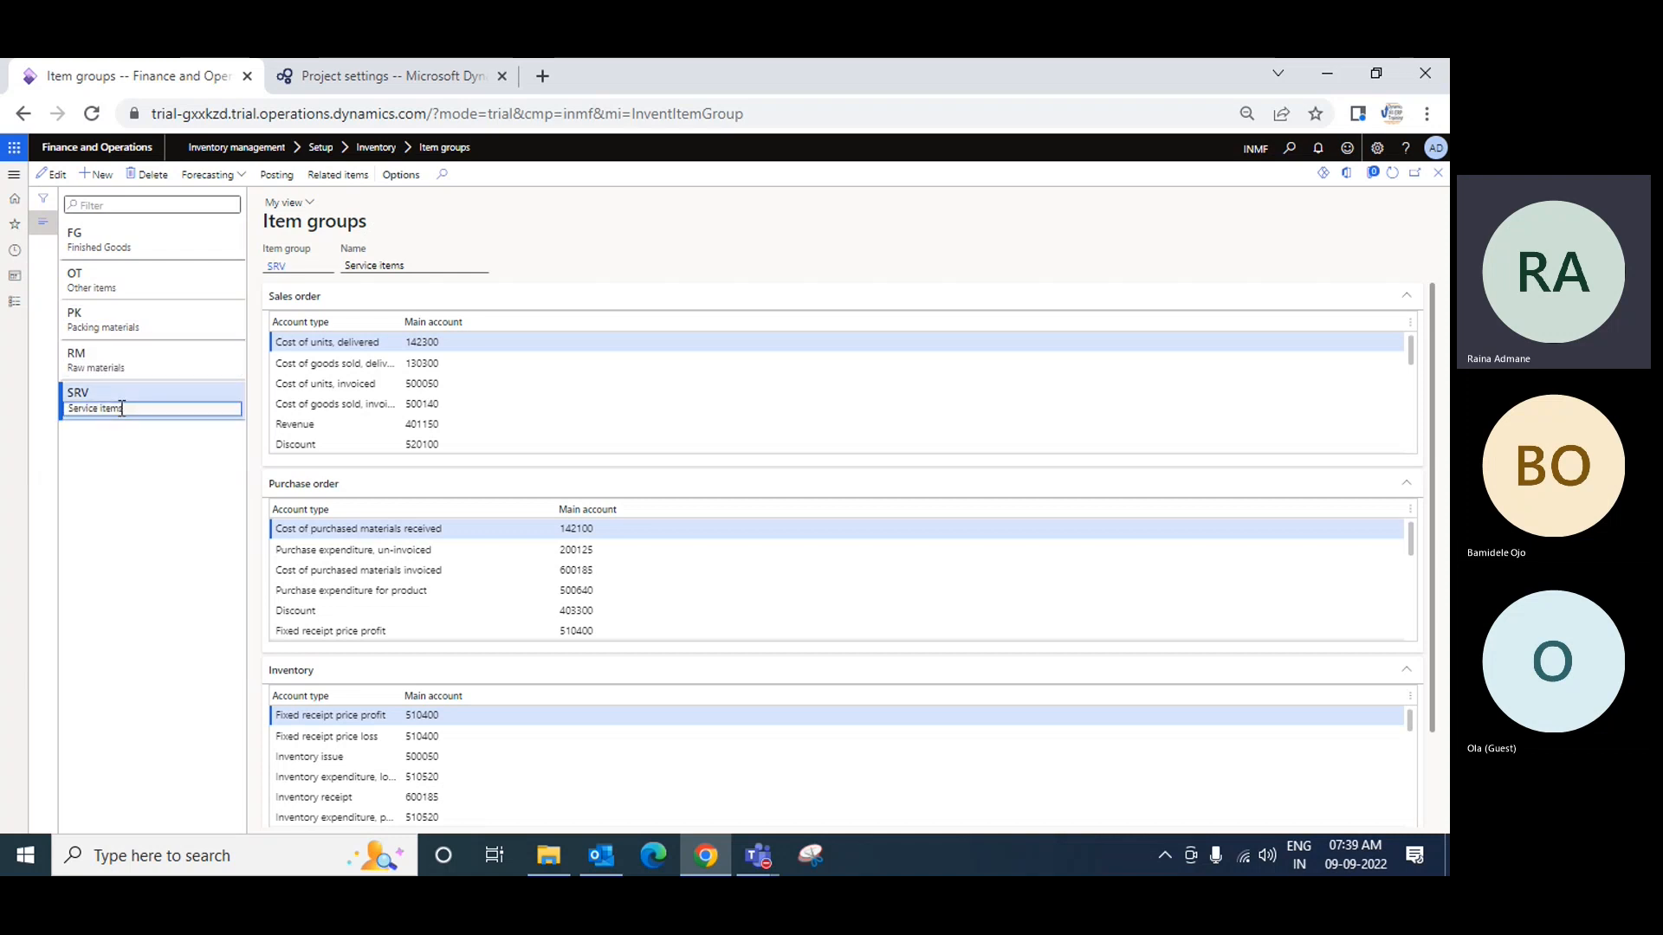
click(104, 248)
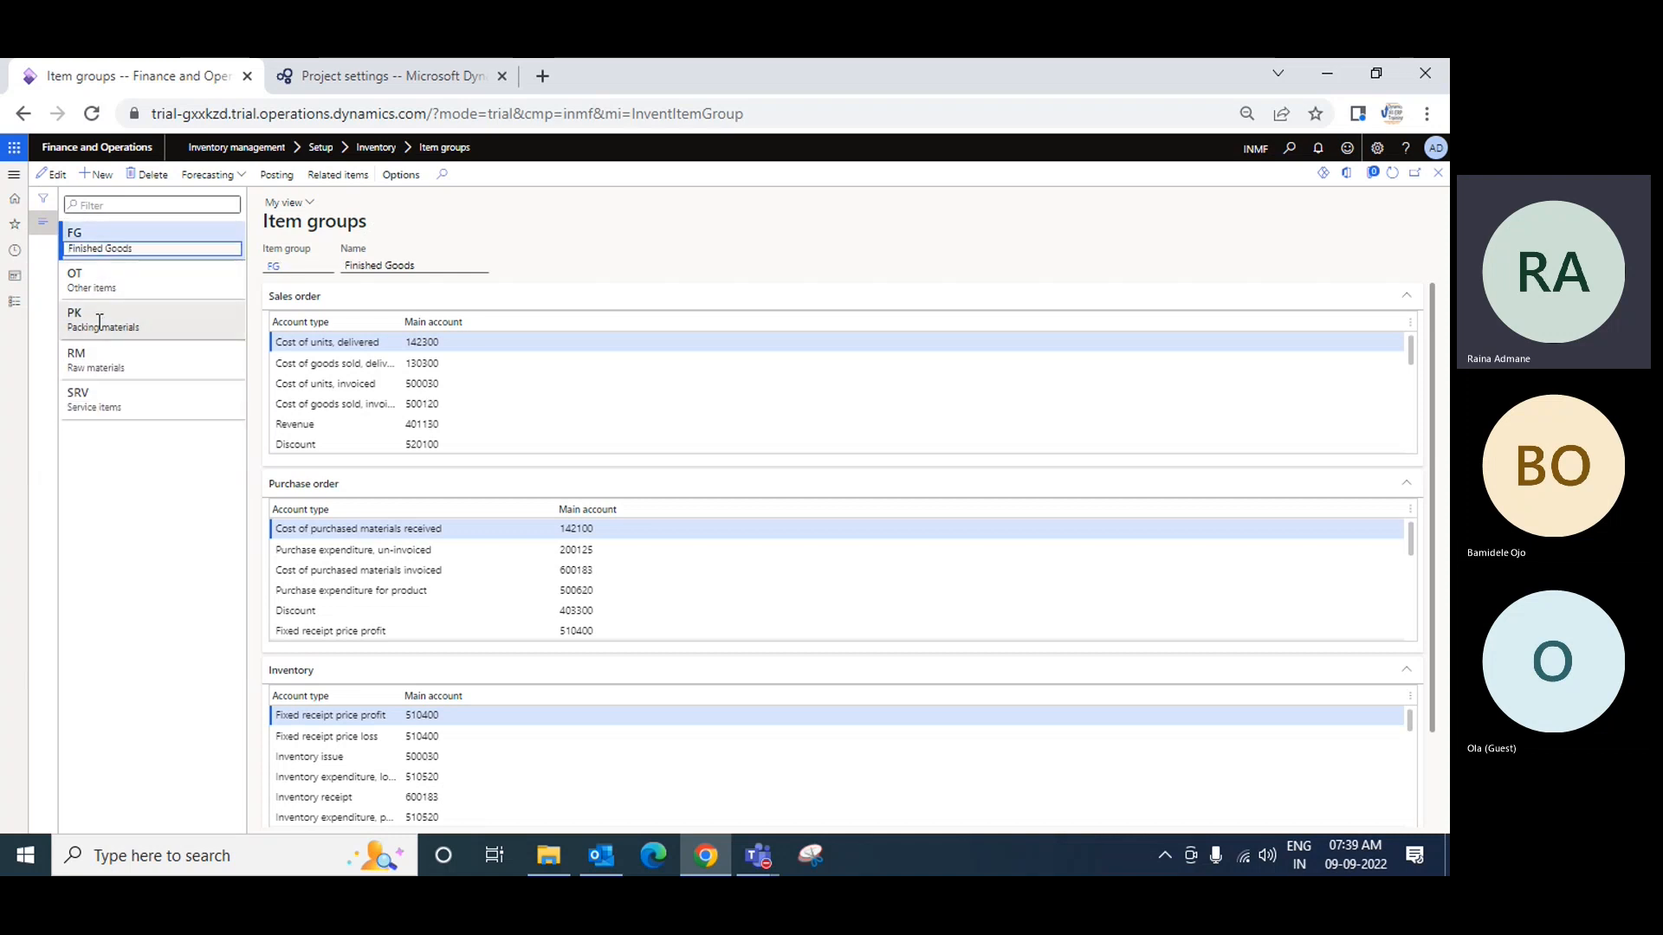
click(99, 362)
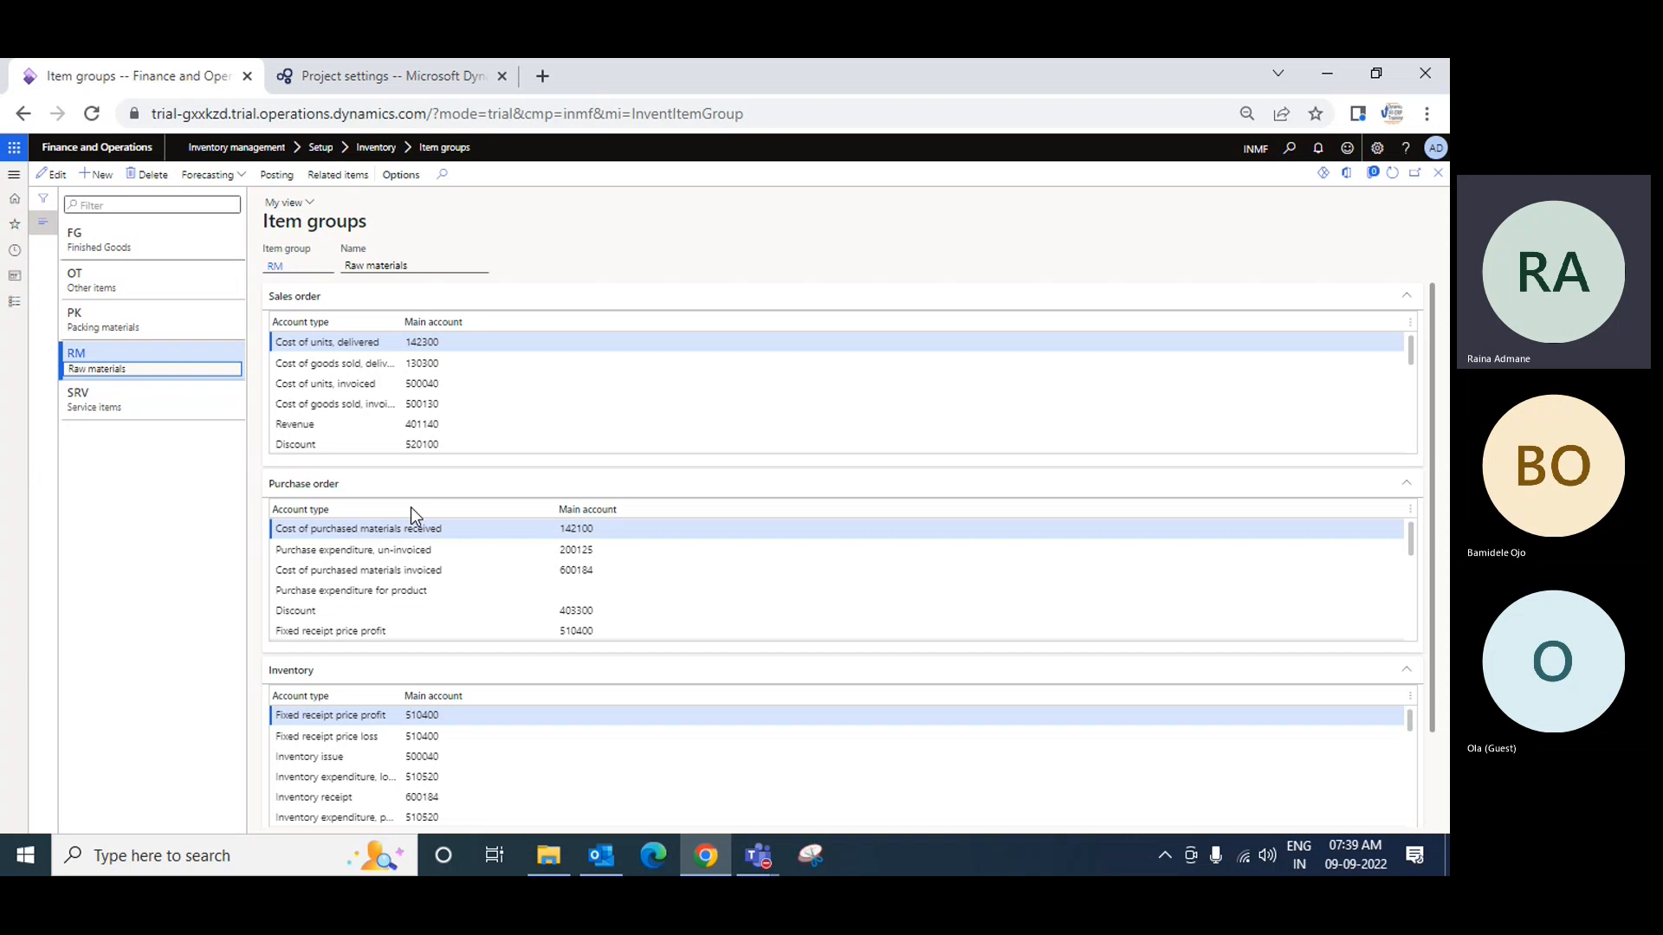
Step: Close the Project settings tab and duplicate the Item groups tab into a second tab
click(369, 79)
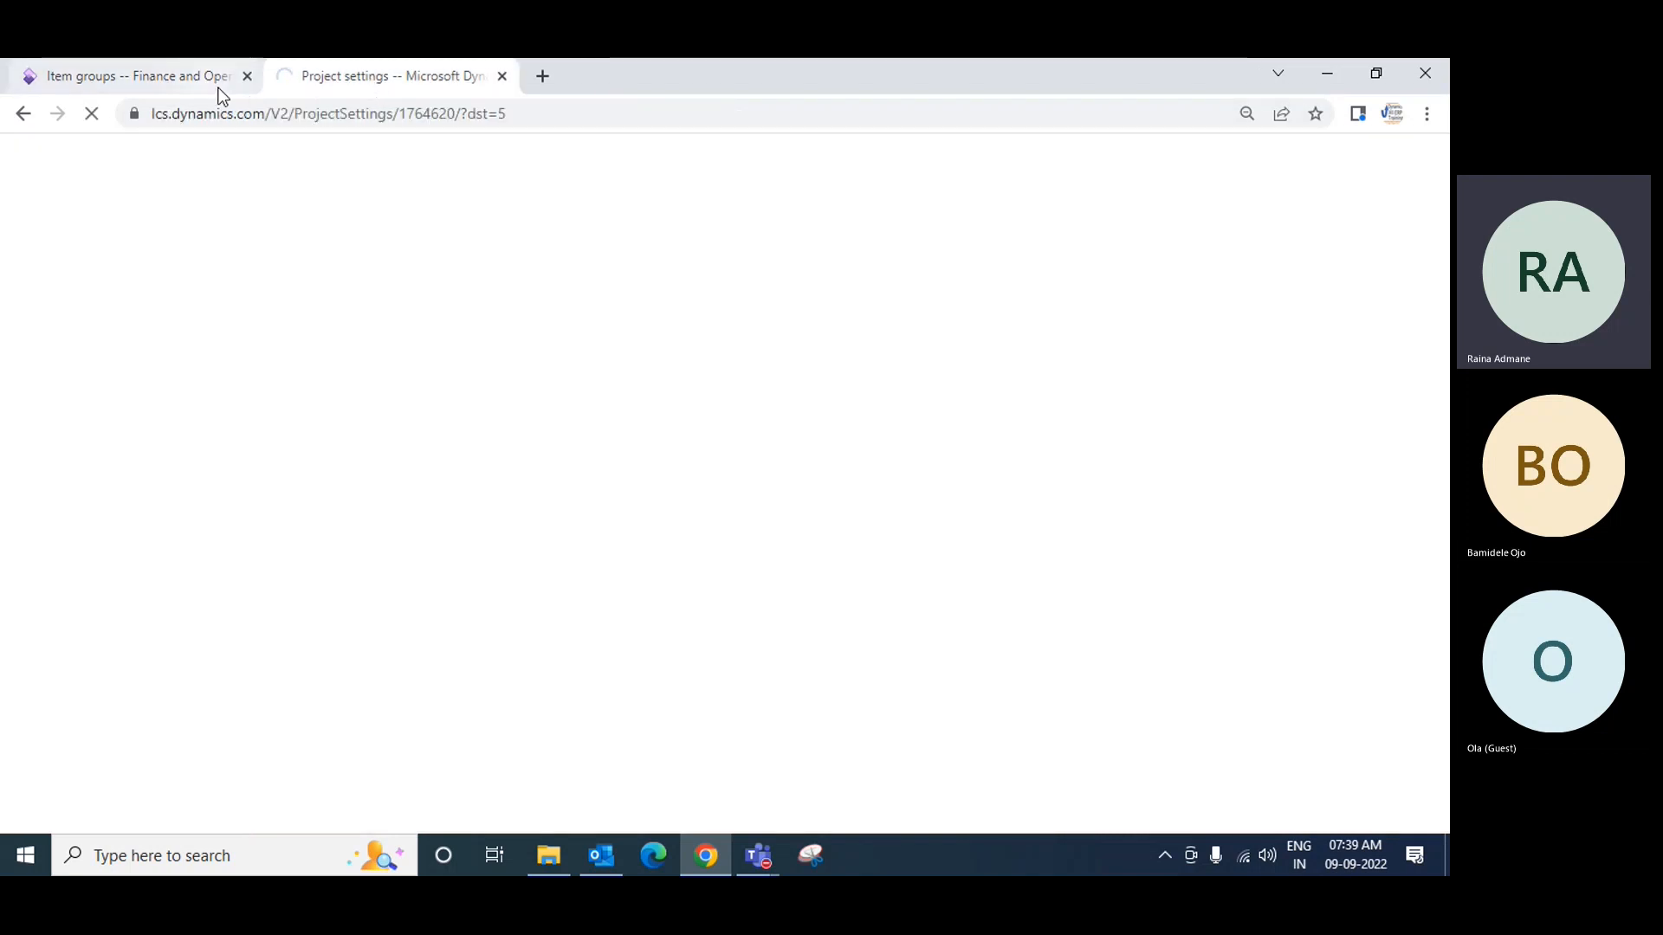
click(501, 76)
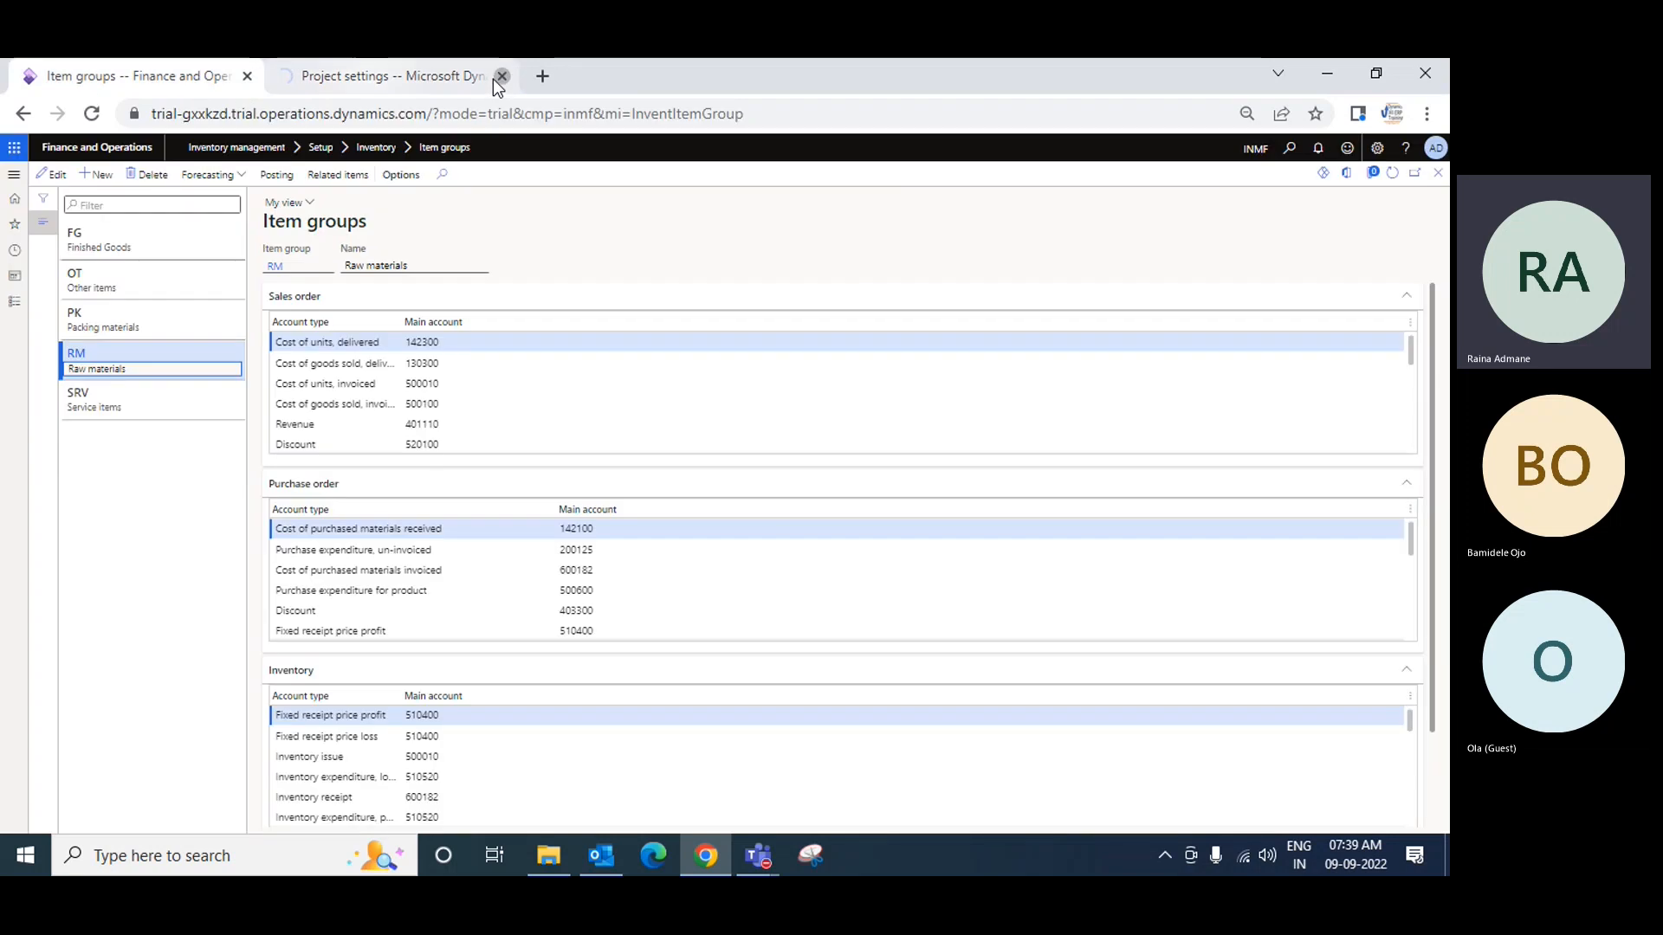
right_click(166, 86)
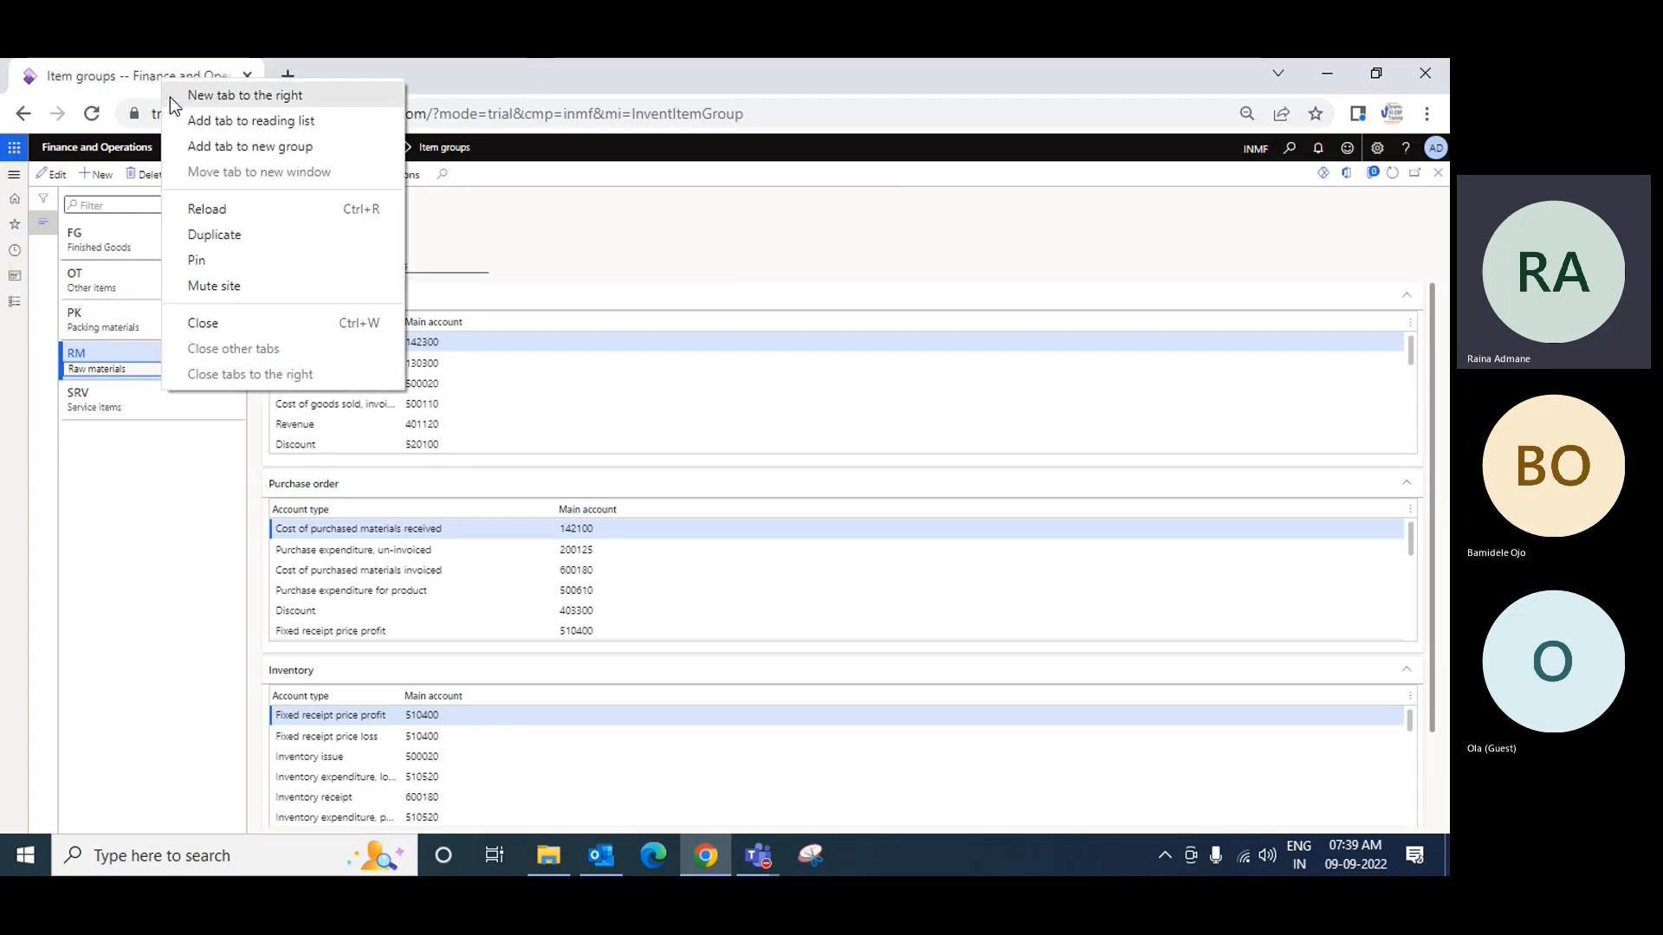
click(229, 237)
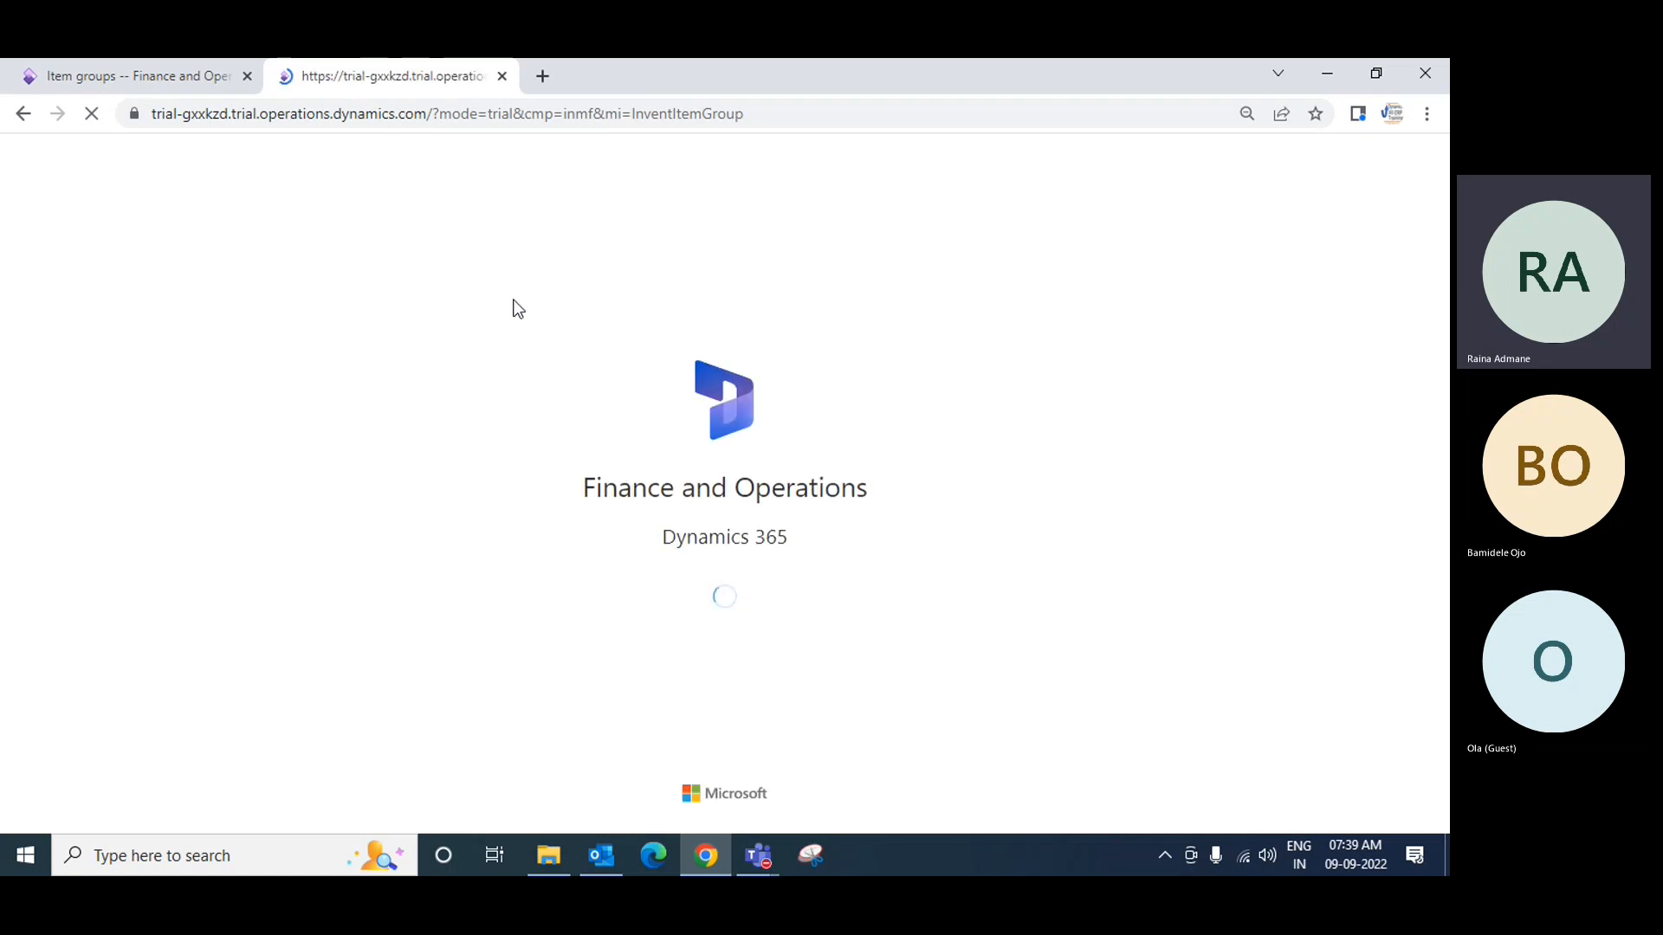
click(145, 80)
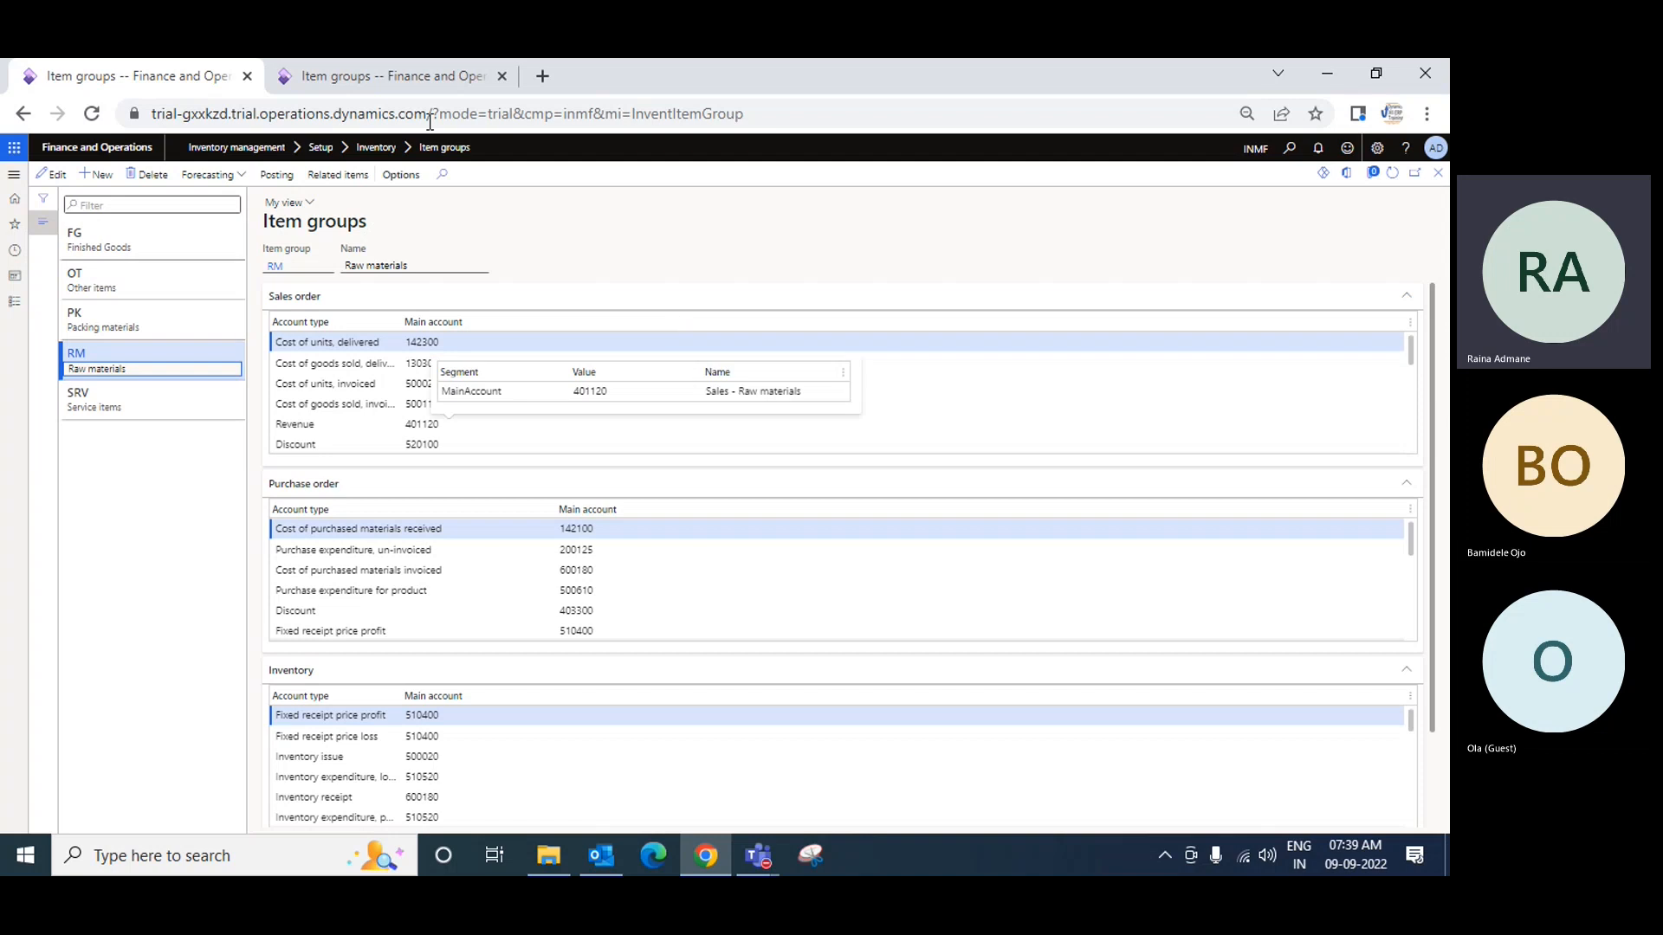
click(386, 77)
Step: In the second tab, open the Inventory management Posting setup page
click(14, 303)
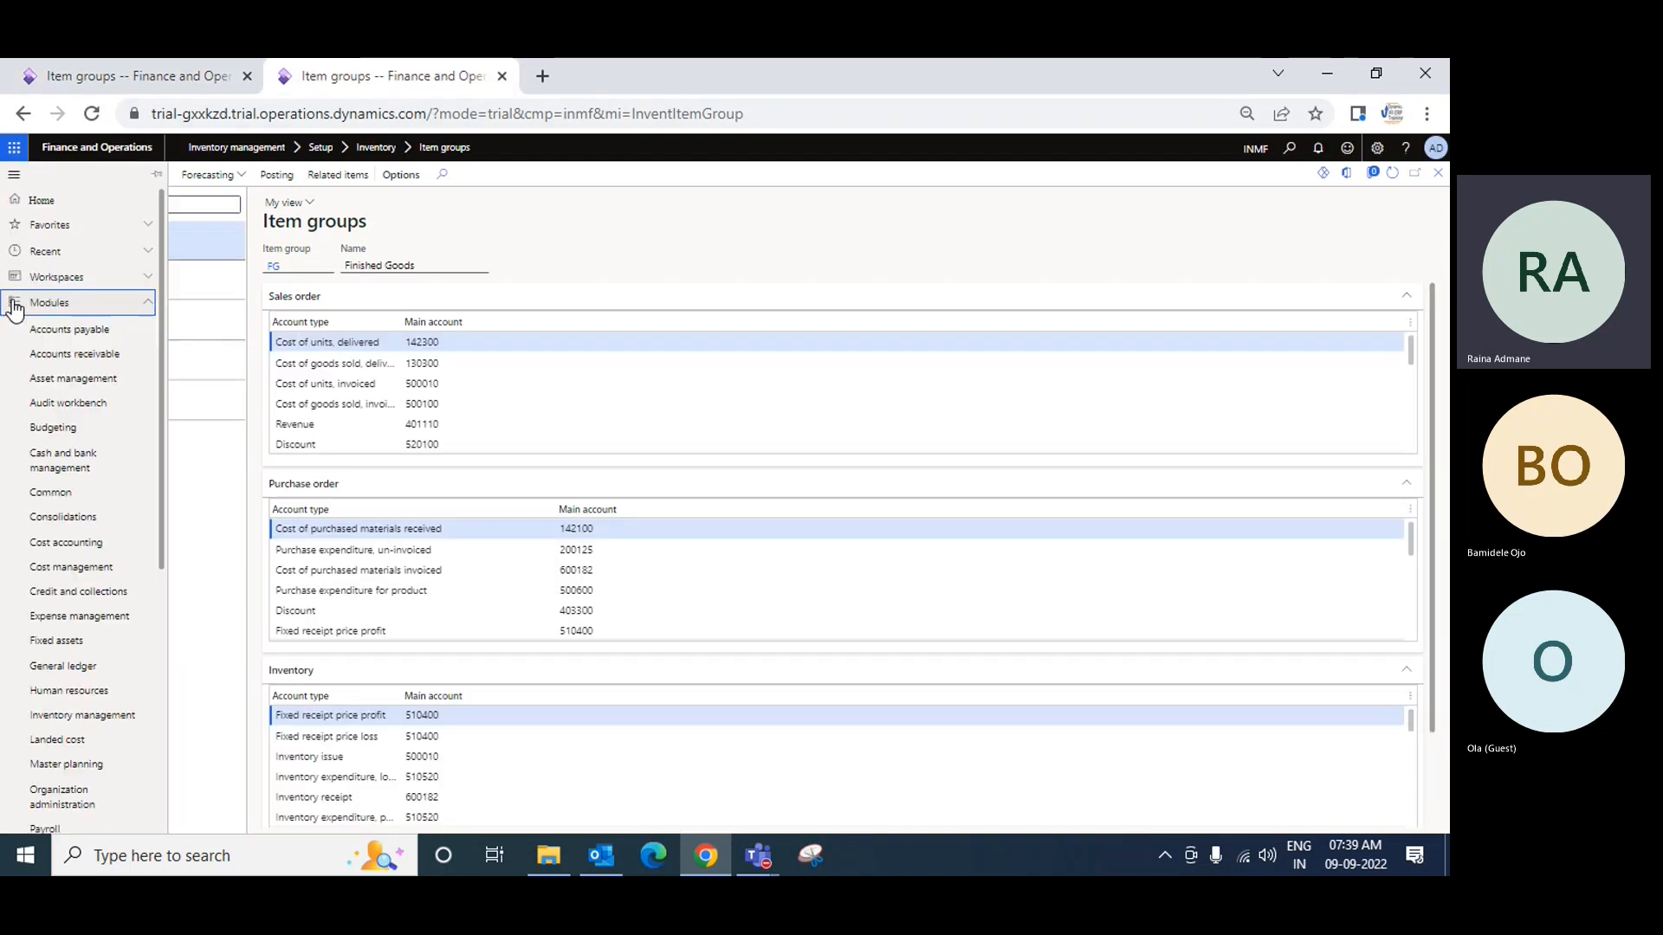
drag(161, 381, 154, 612)
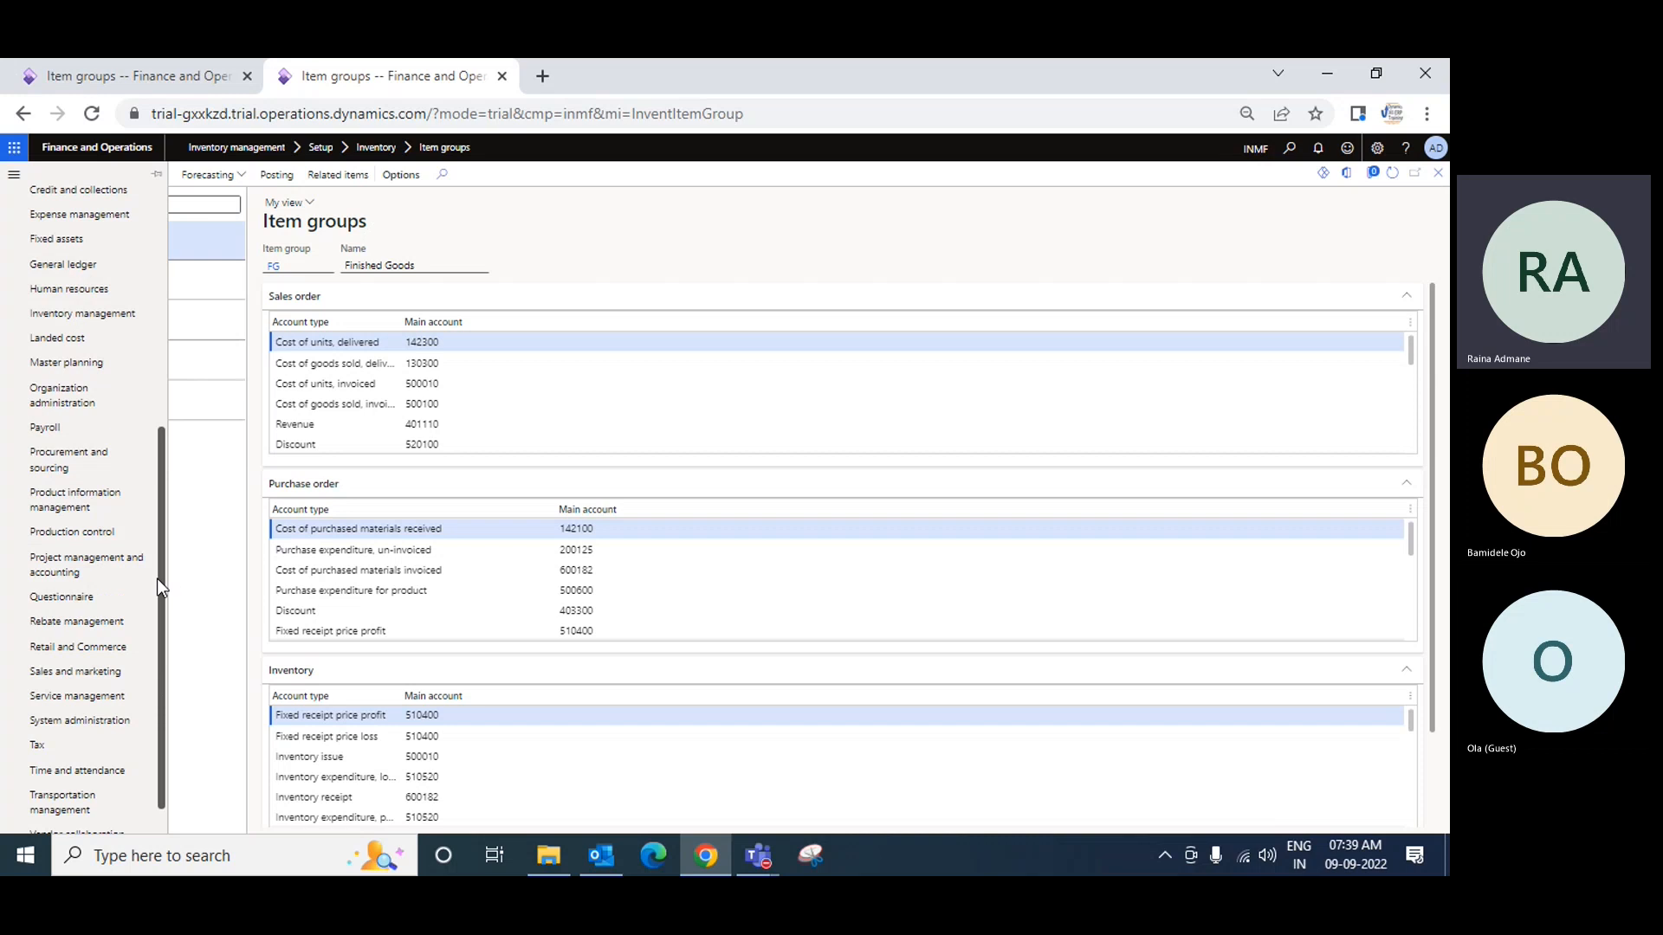
drag(156, 587, 156, 530)
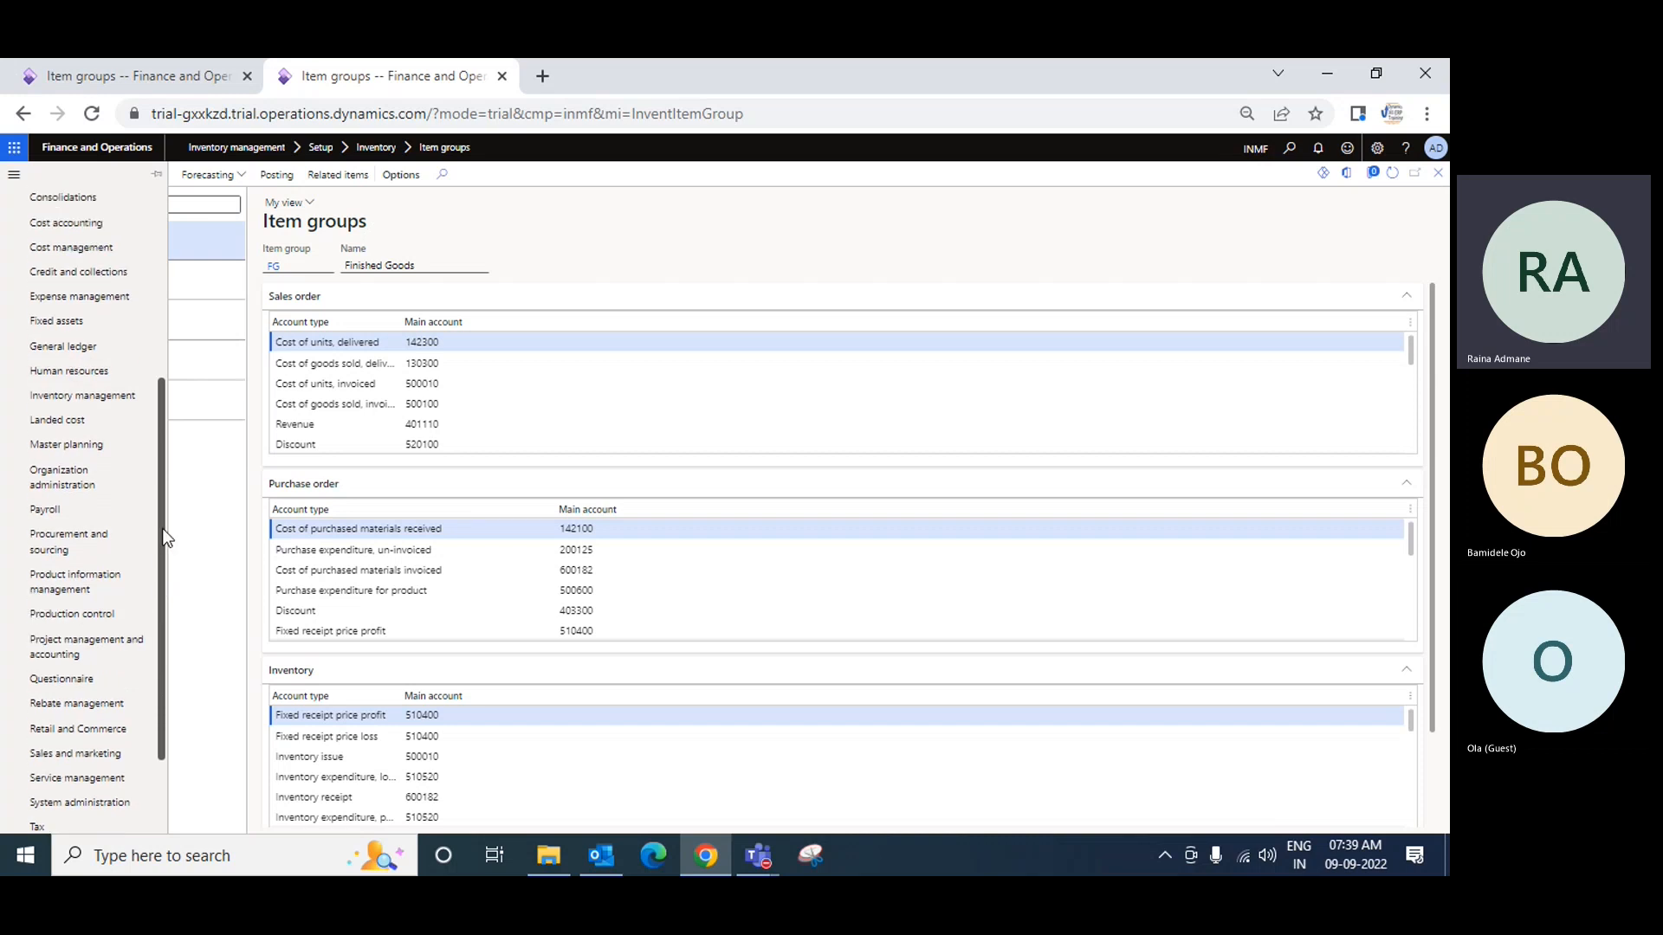
click(97, 419)
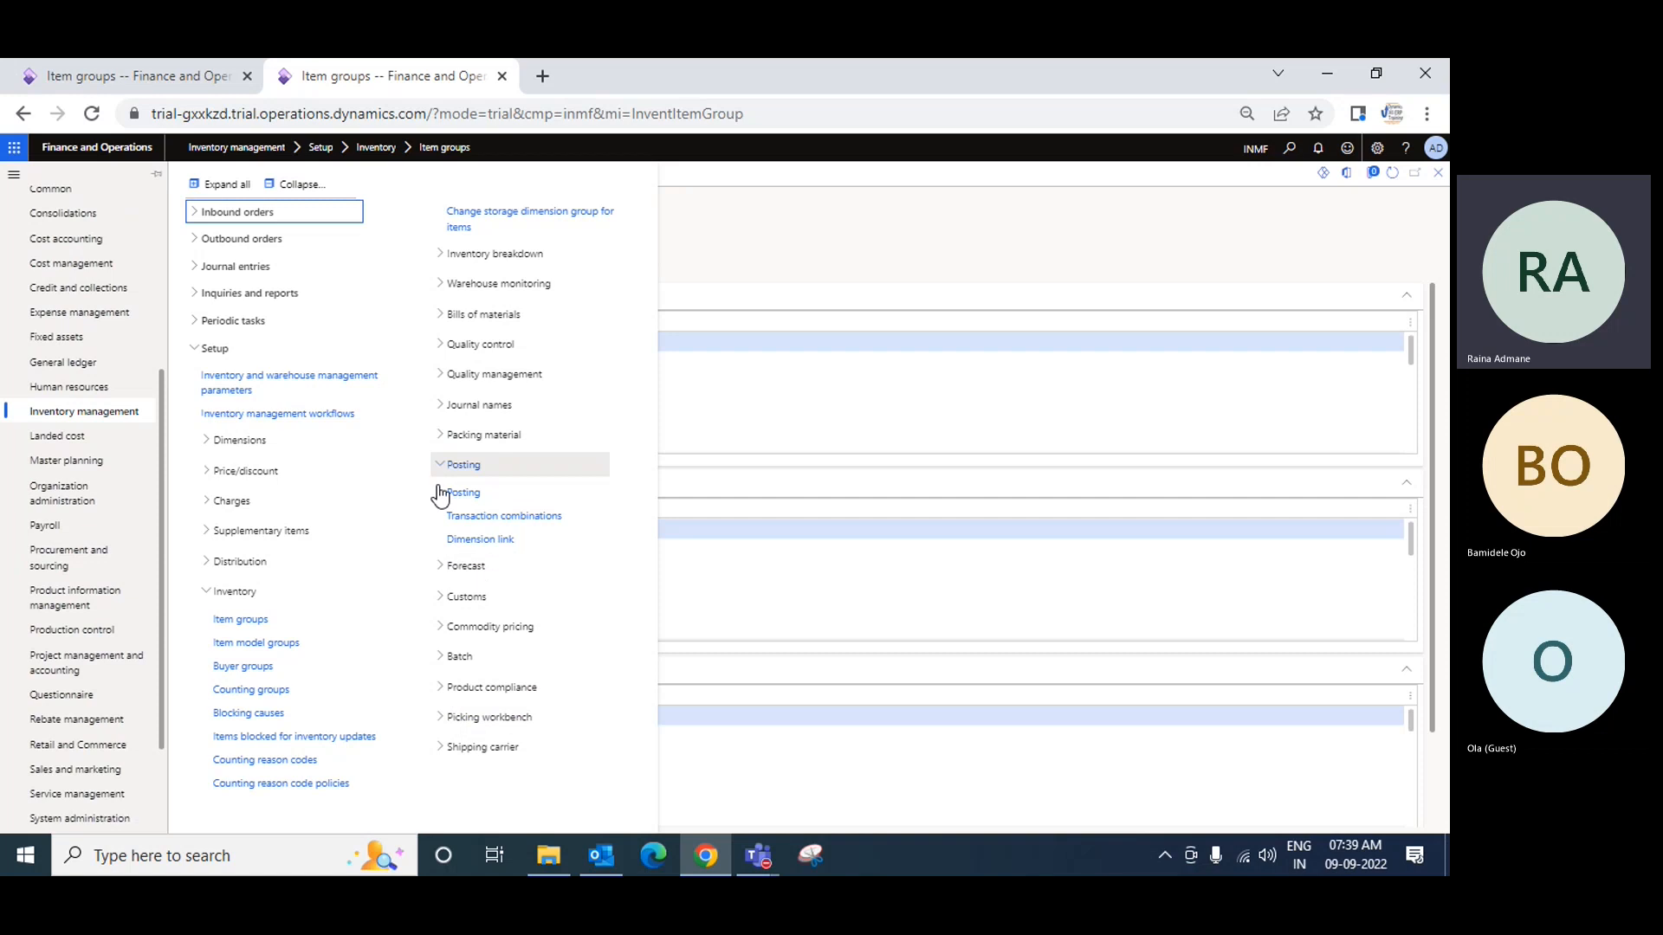
click(467, 495)
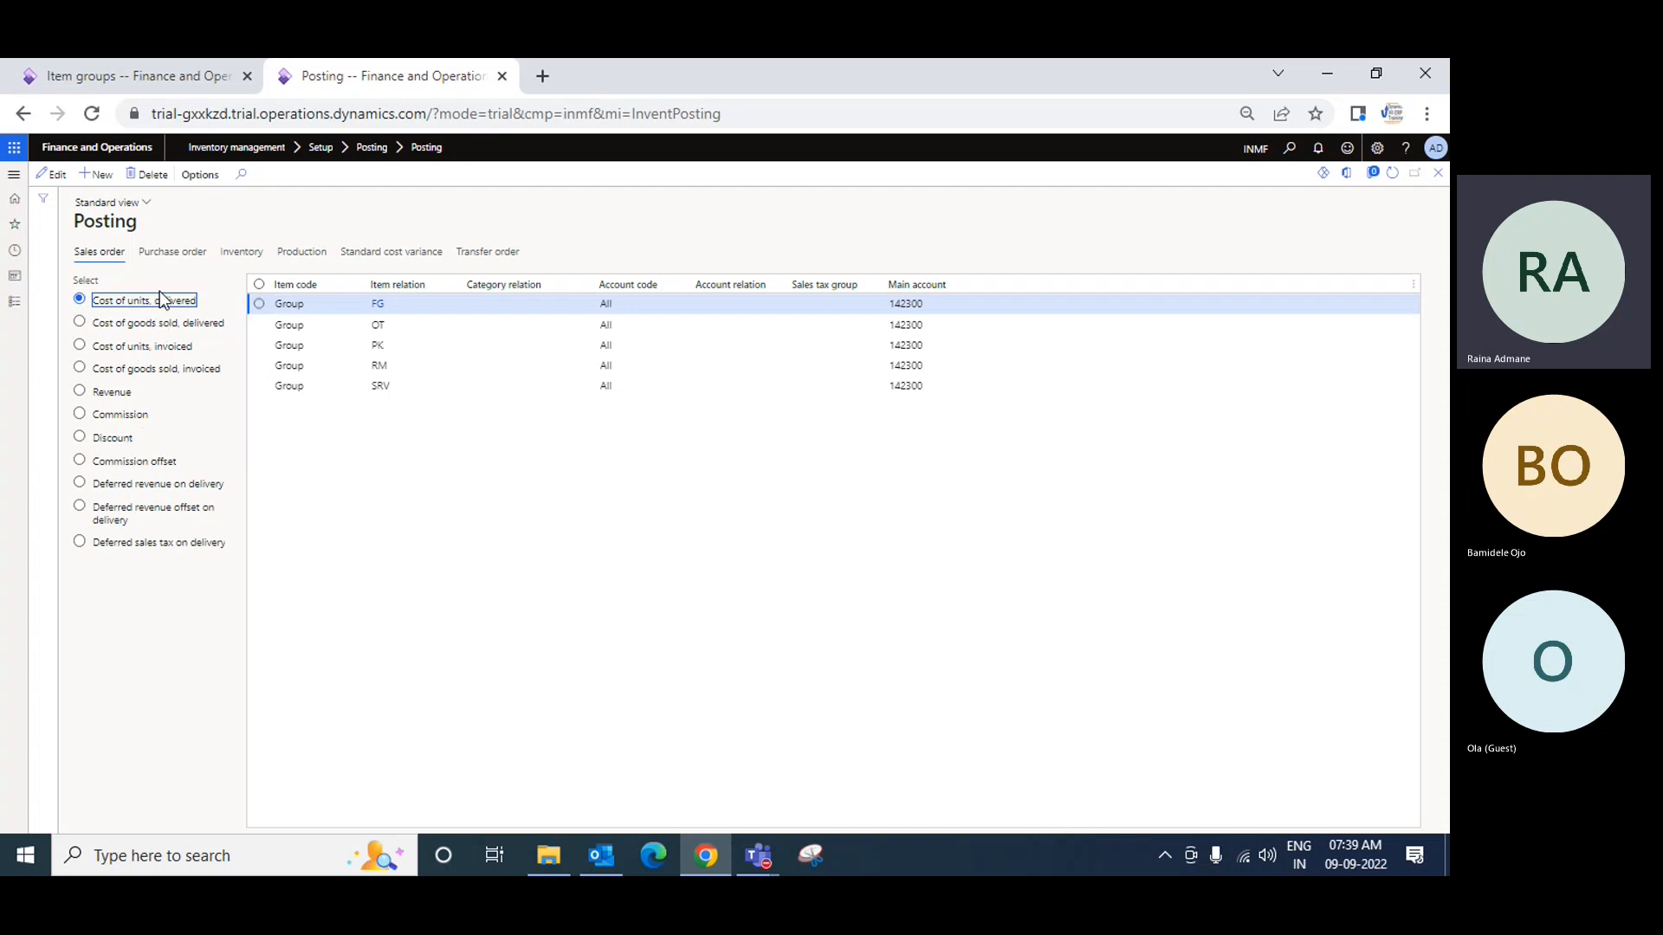
Step: Show the purchase order posting accounts, check main account 142100, and return to the RM tab
click(171, 253)
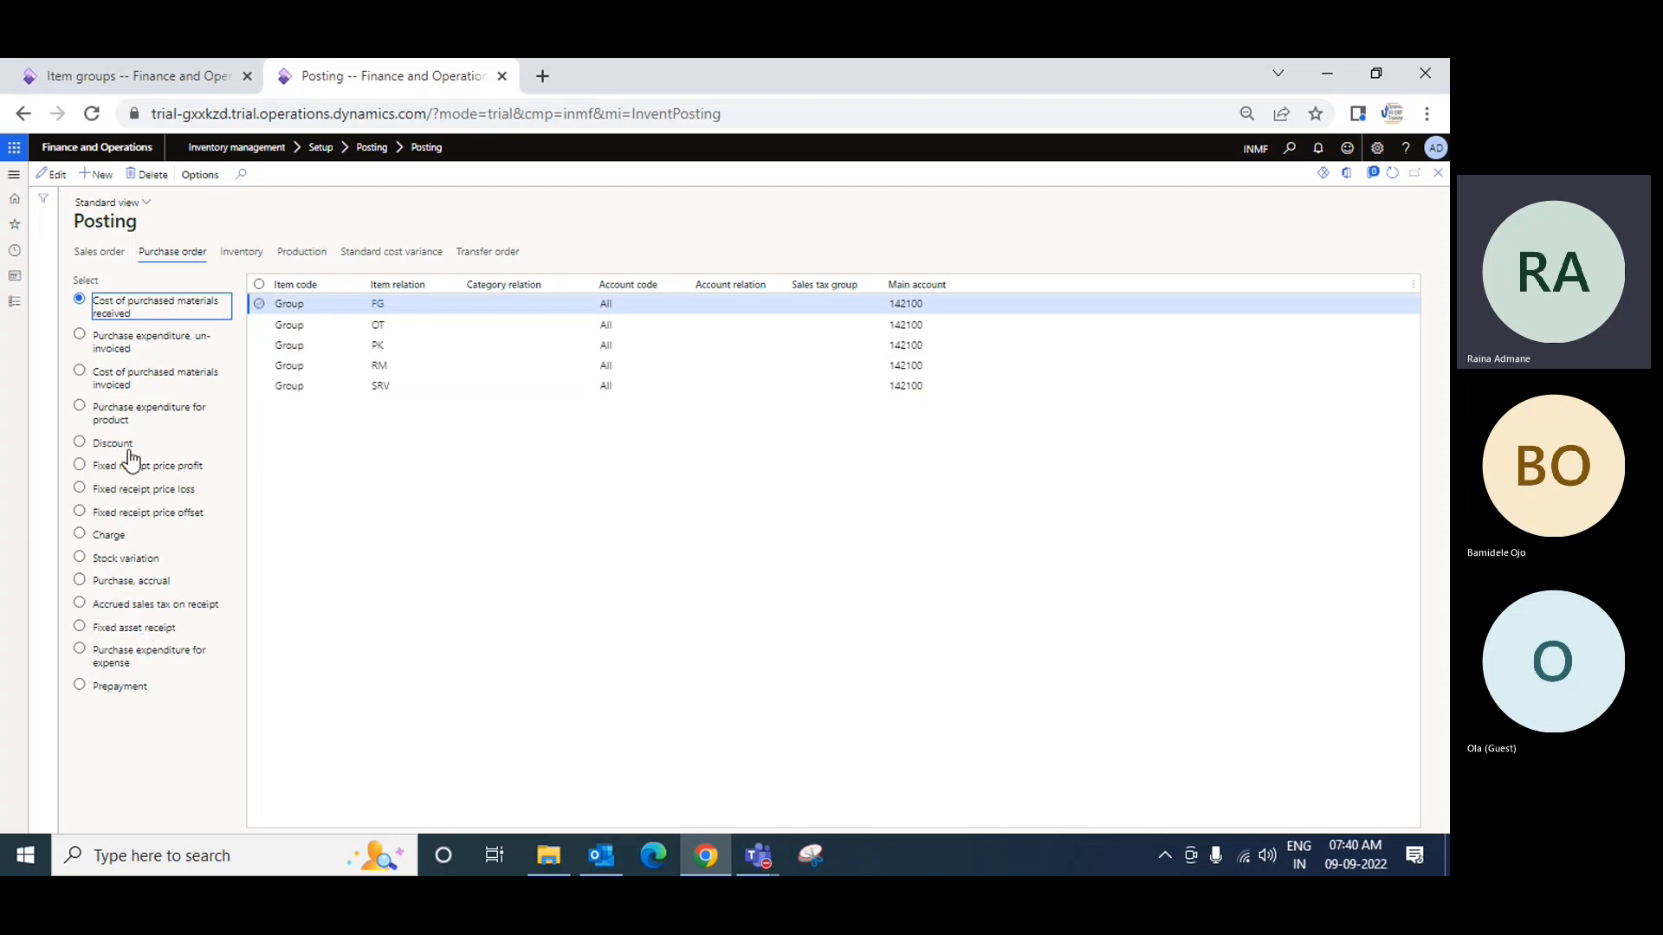
click(1002, 310)
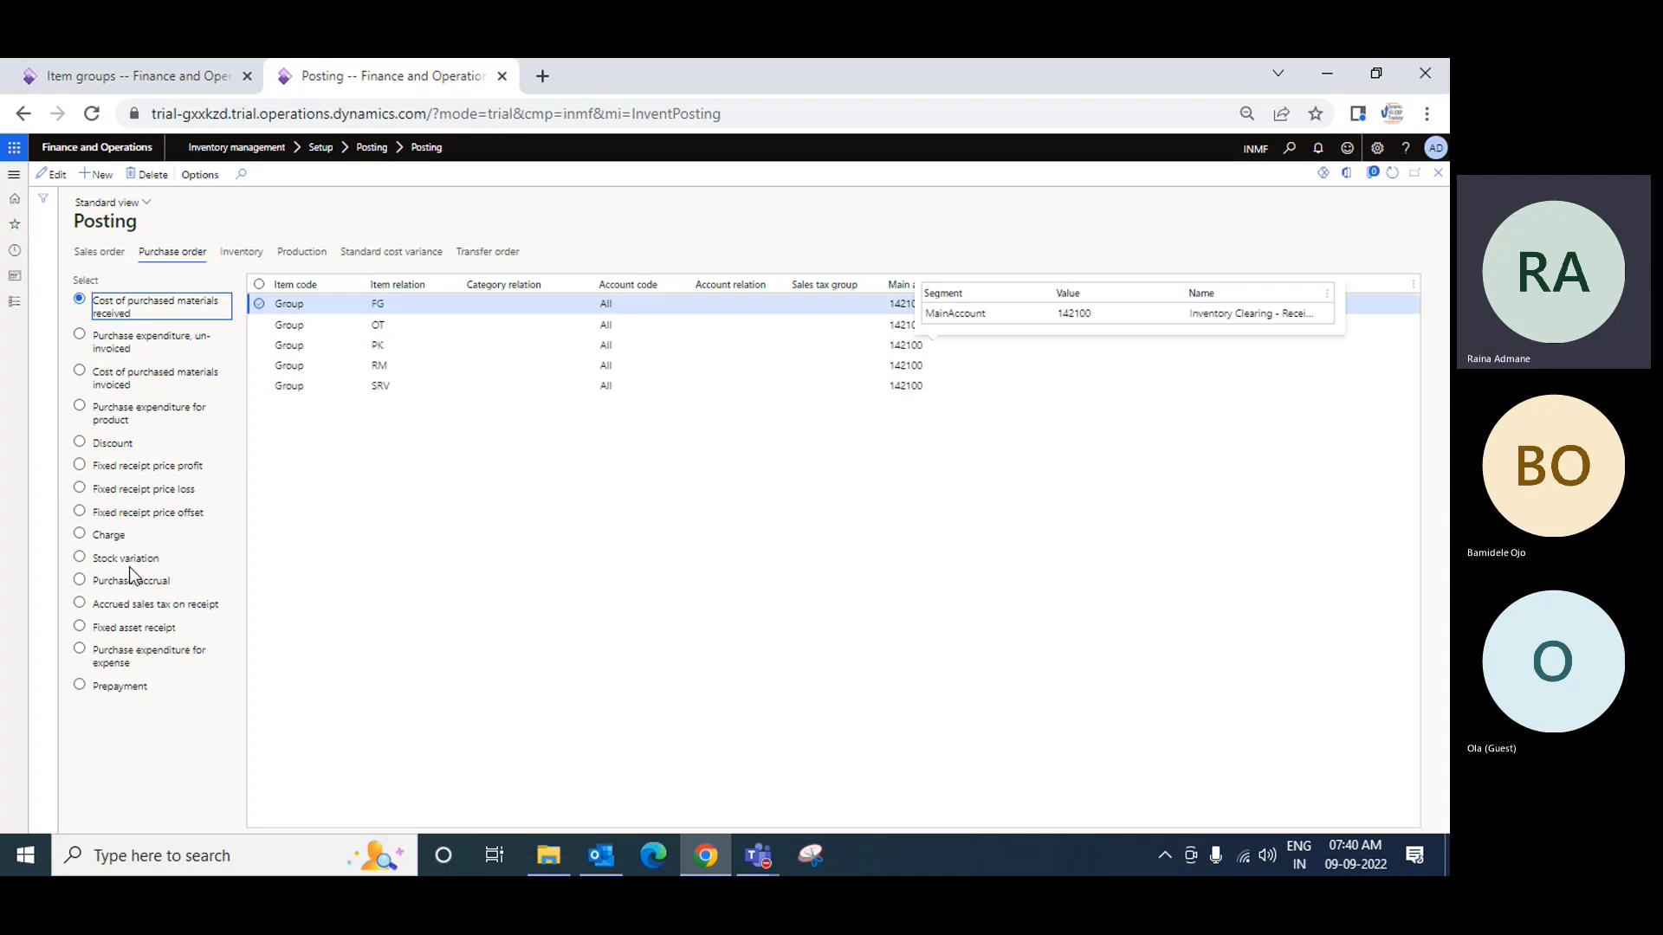
click(164, 77)
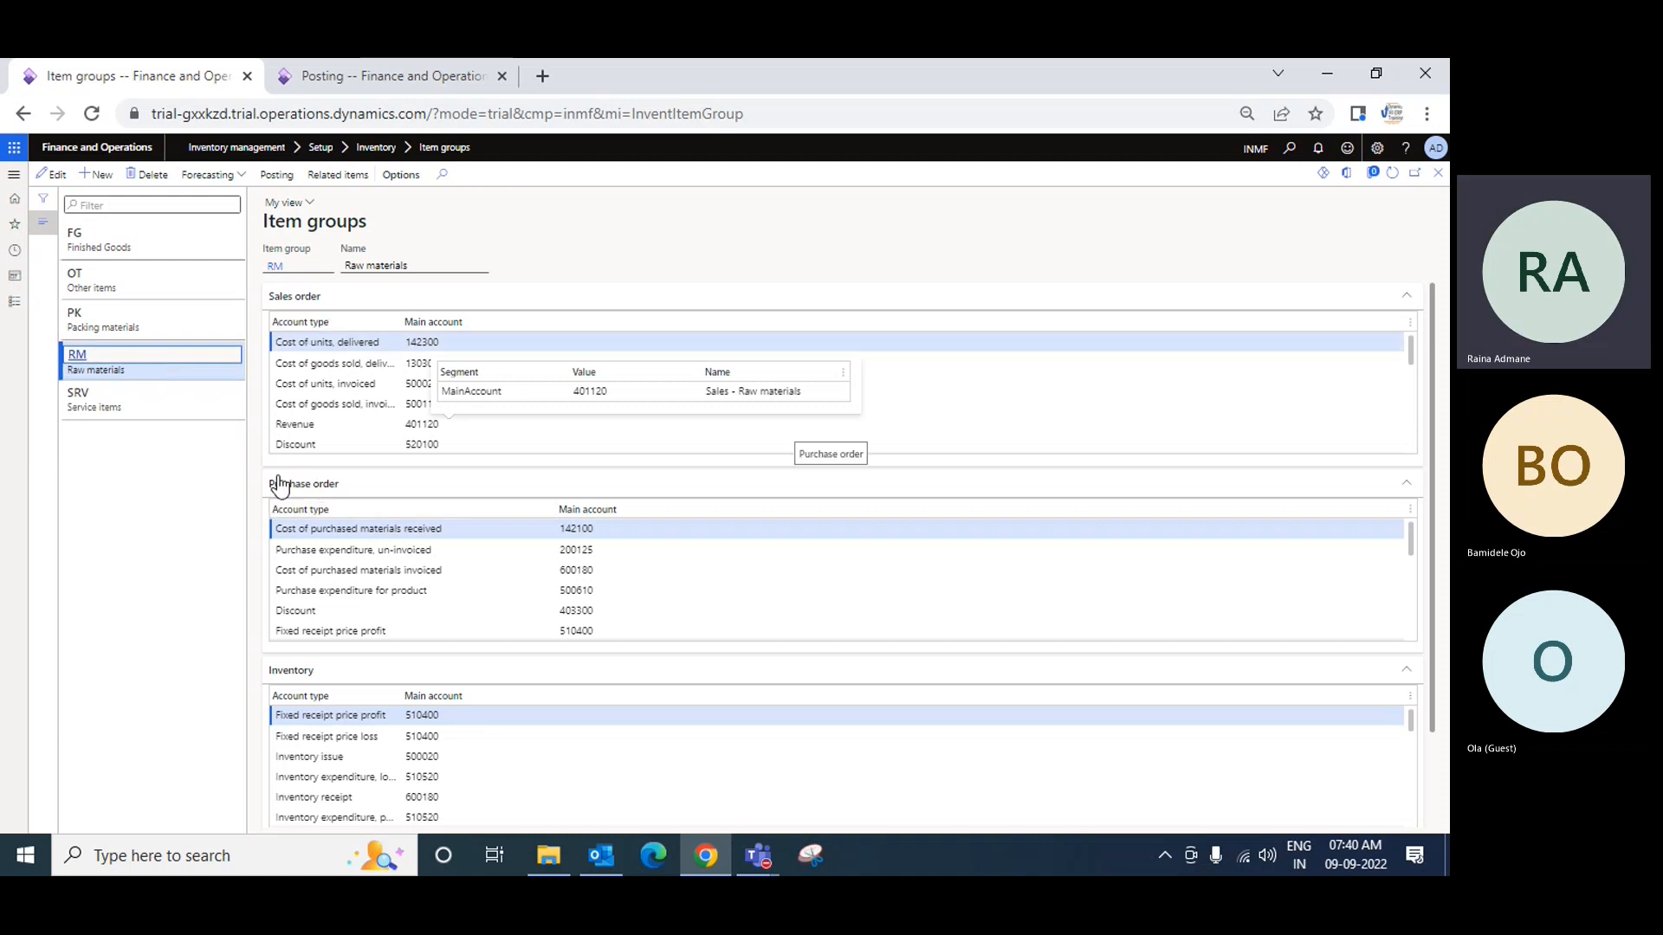
Step: Export all RM purchase order posting rows and open the DynamicsExport workbook in Excel
right_click(652, 508)
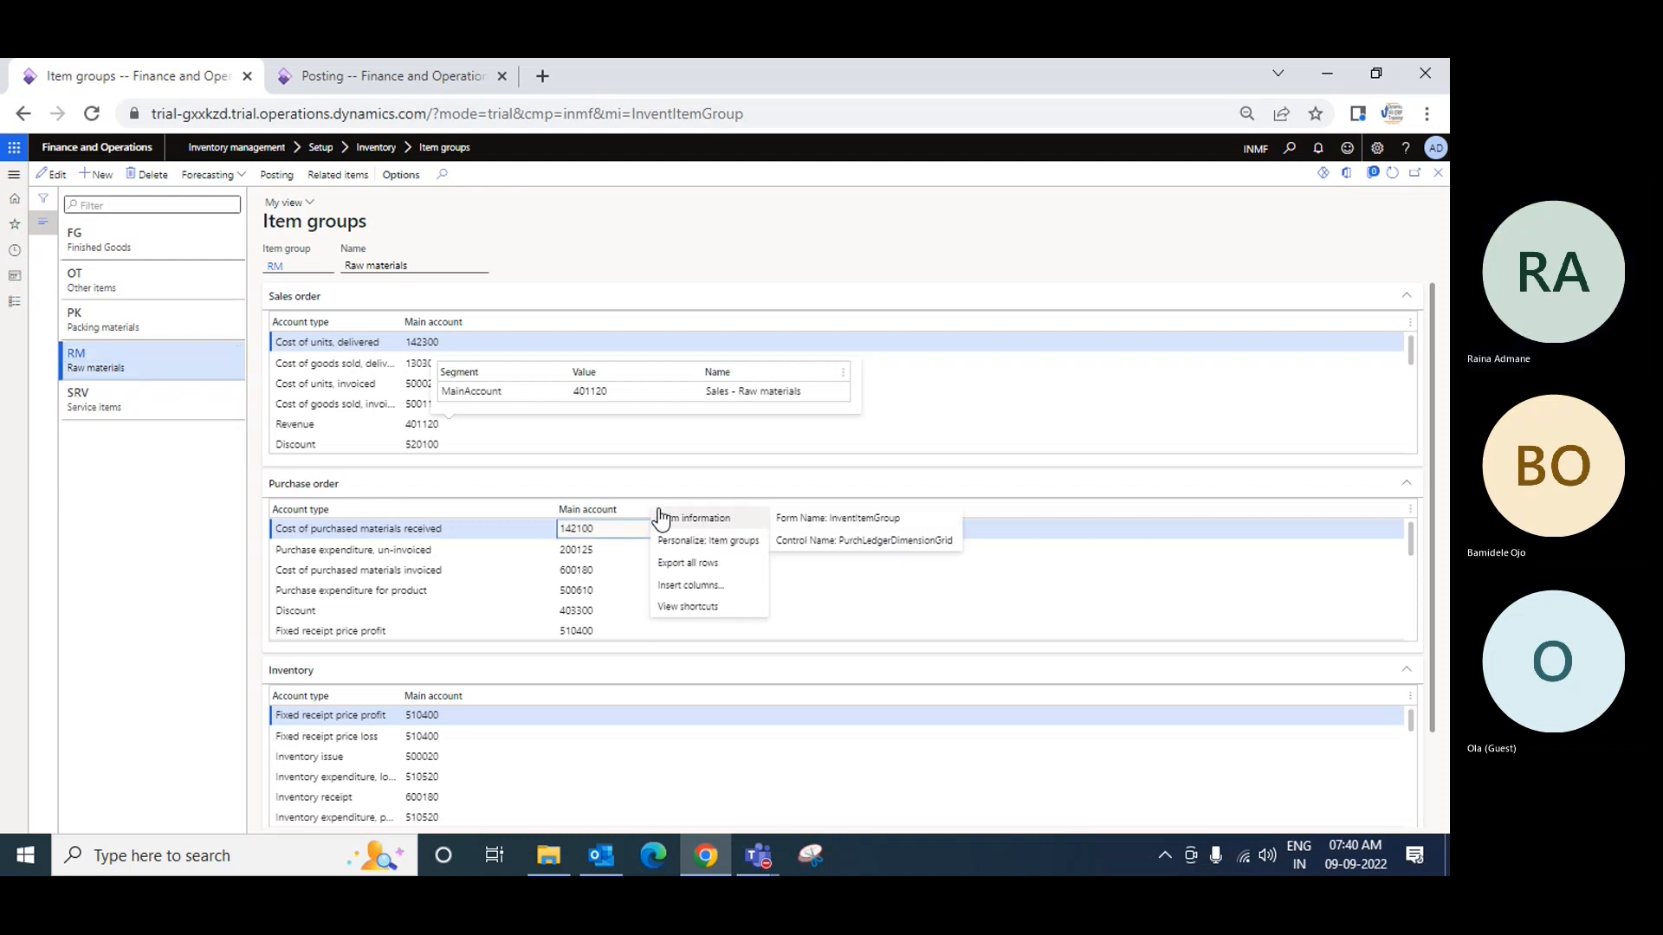
click(714, 565)
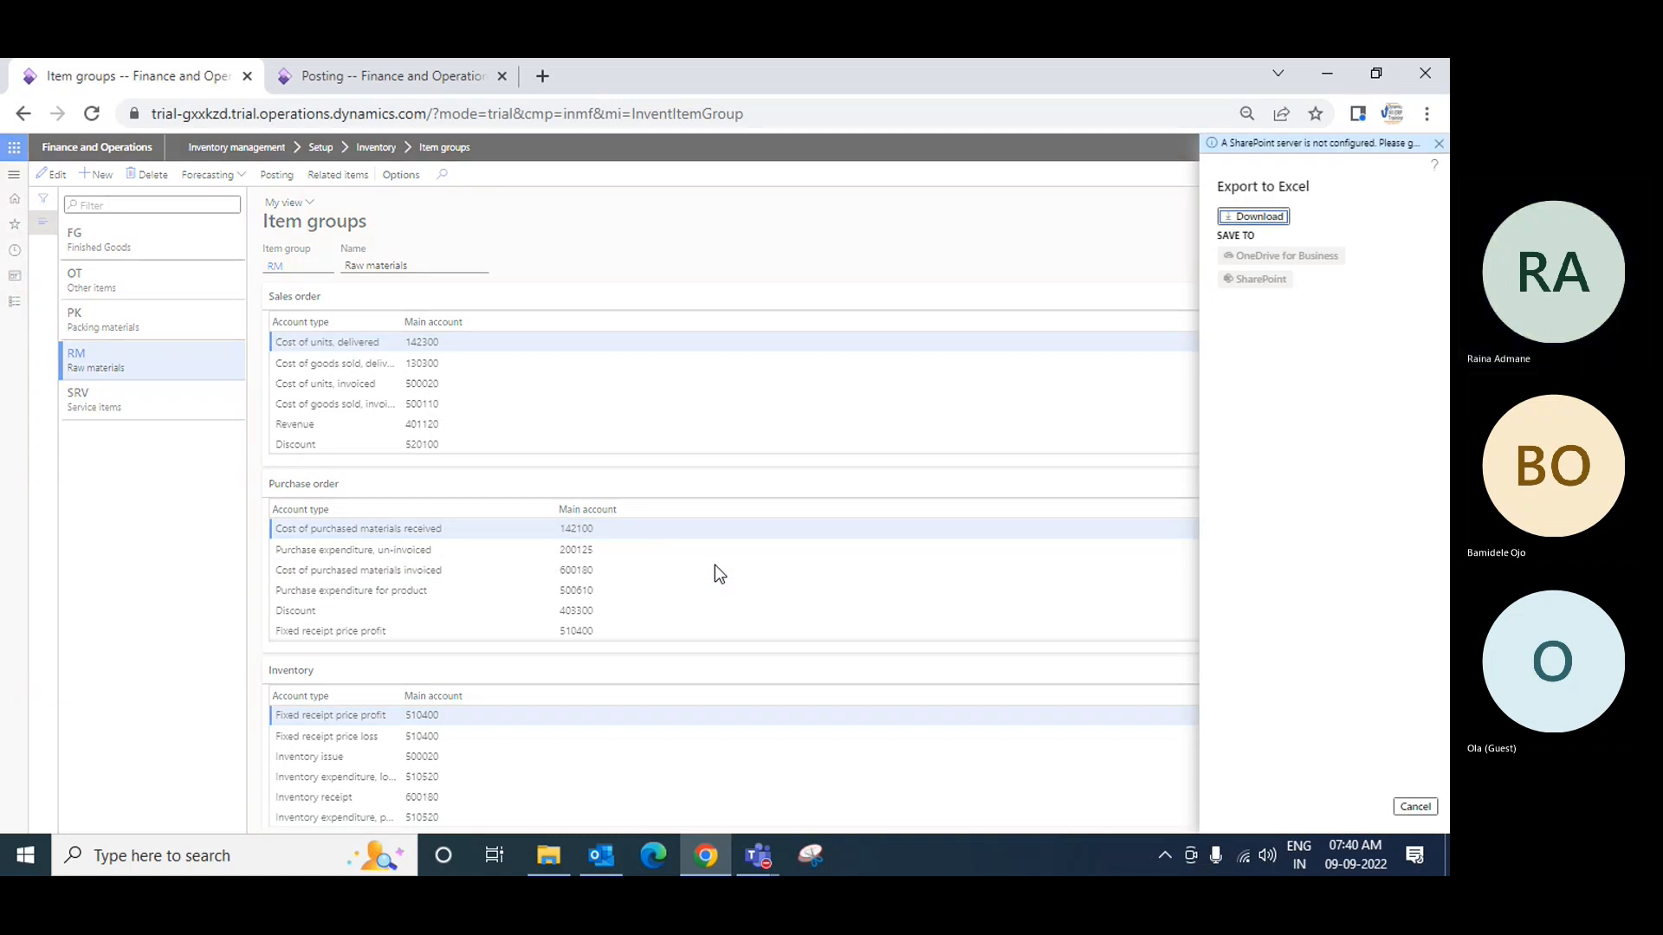
click(1250, 218)
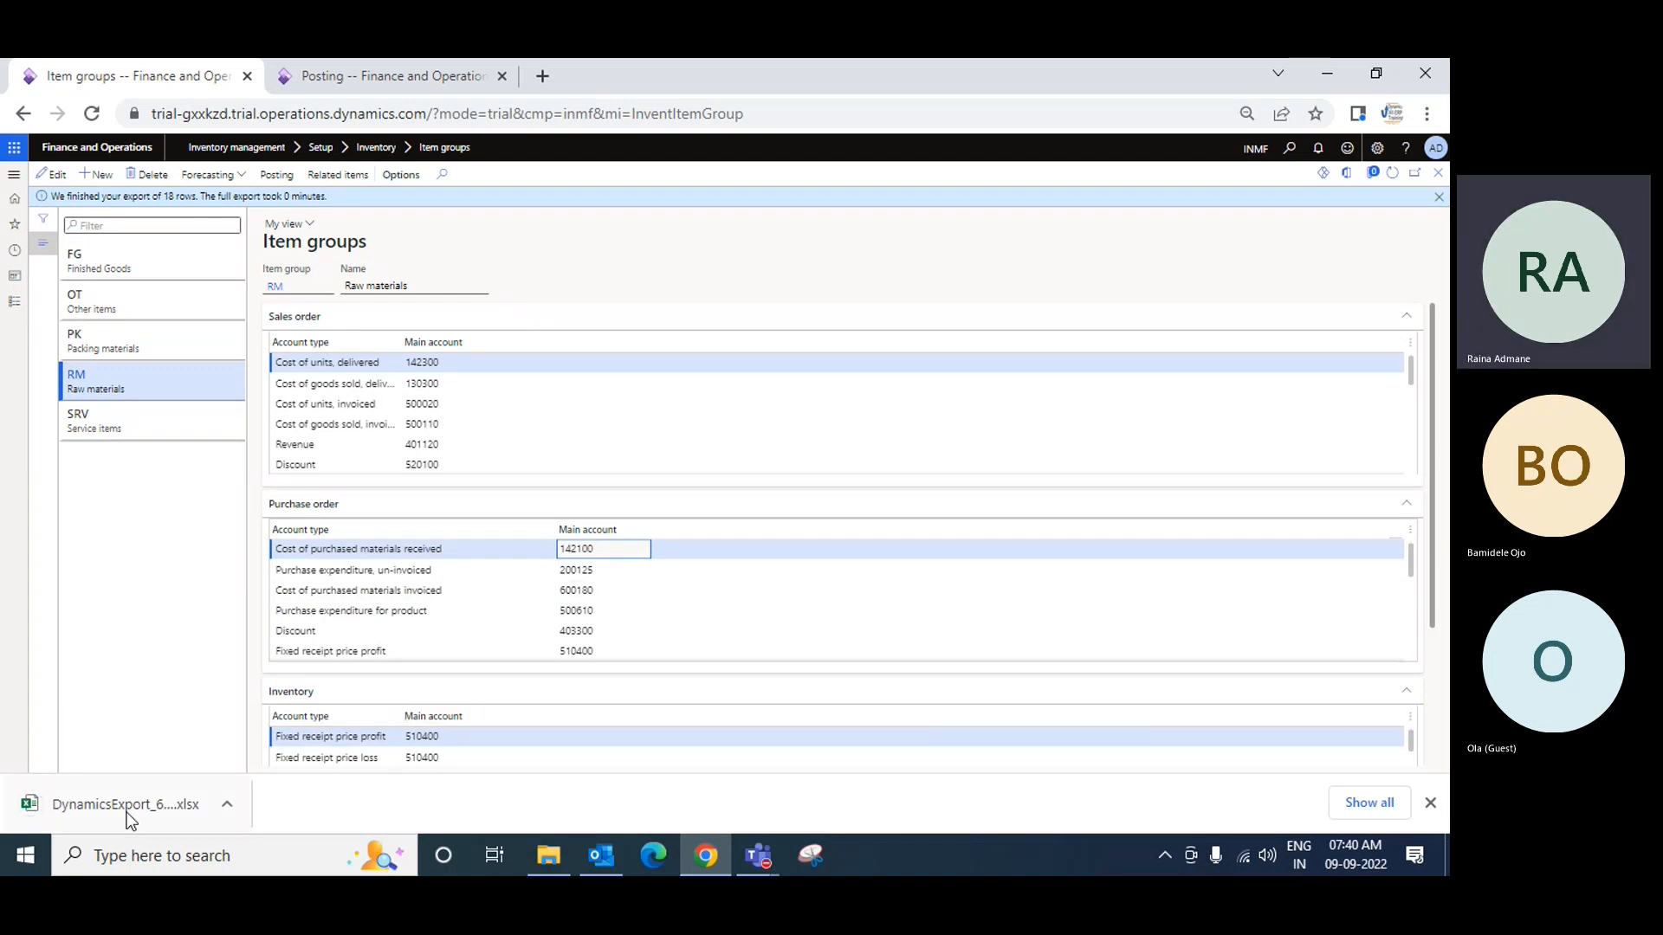
click(117, 808)
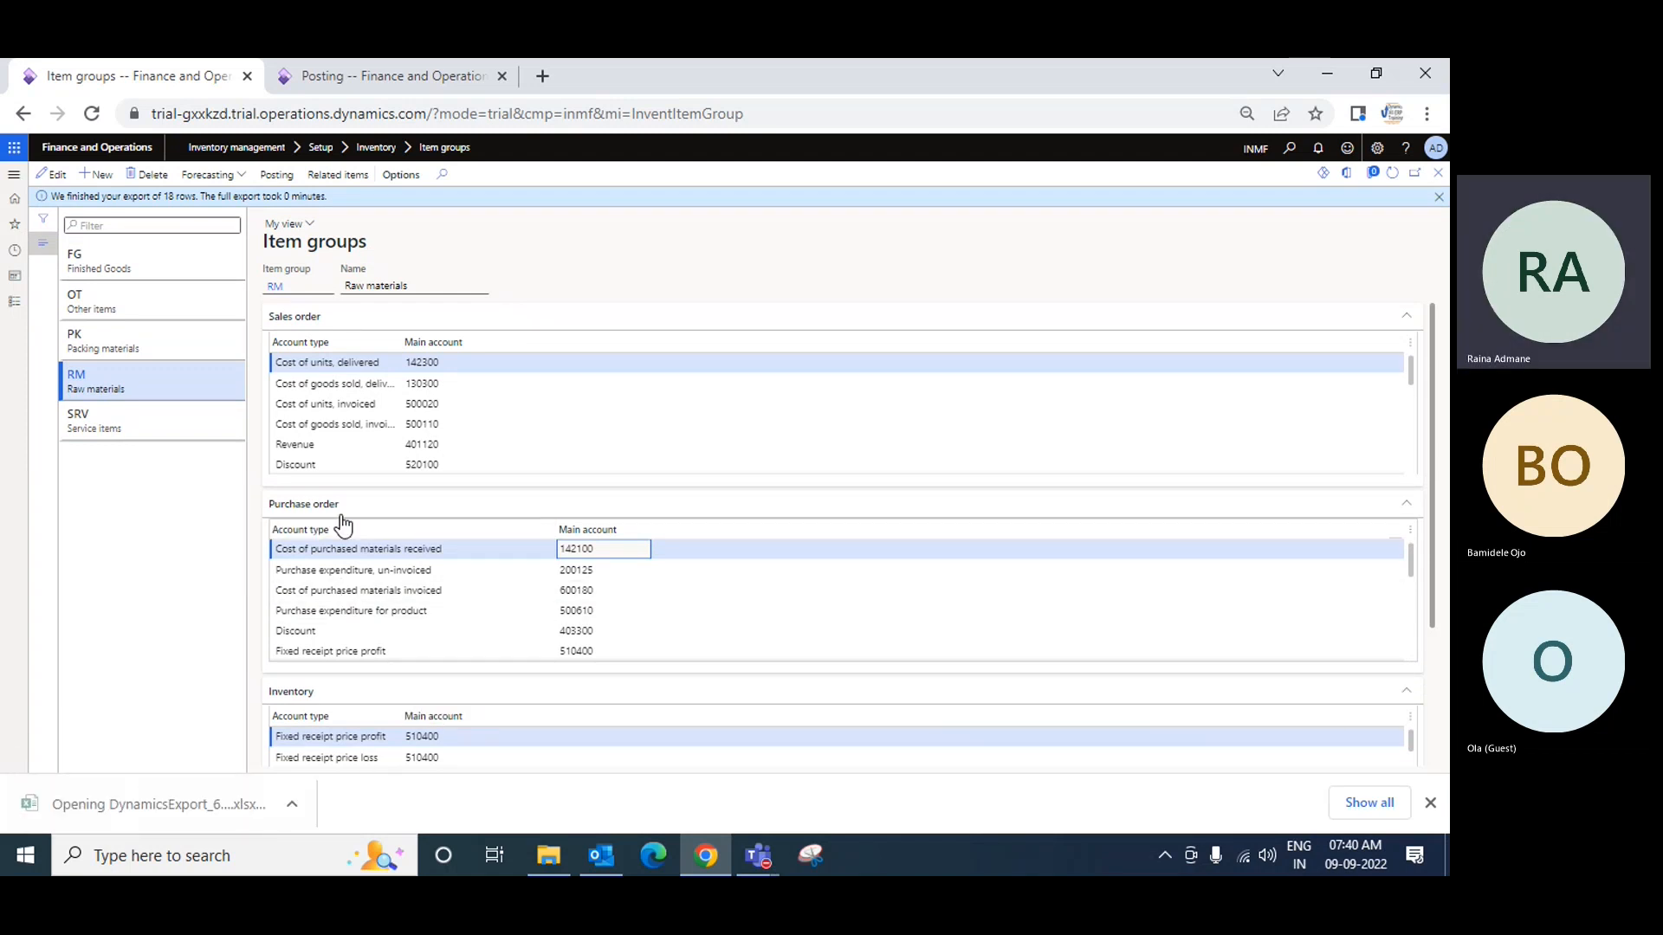
scroll(598, 624, down, 5)
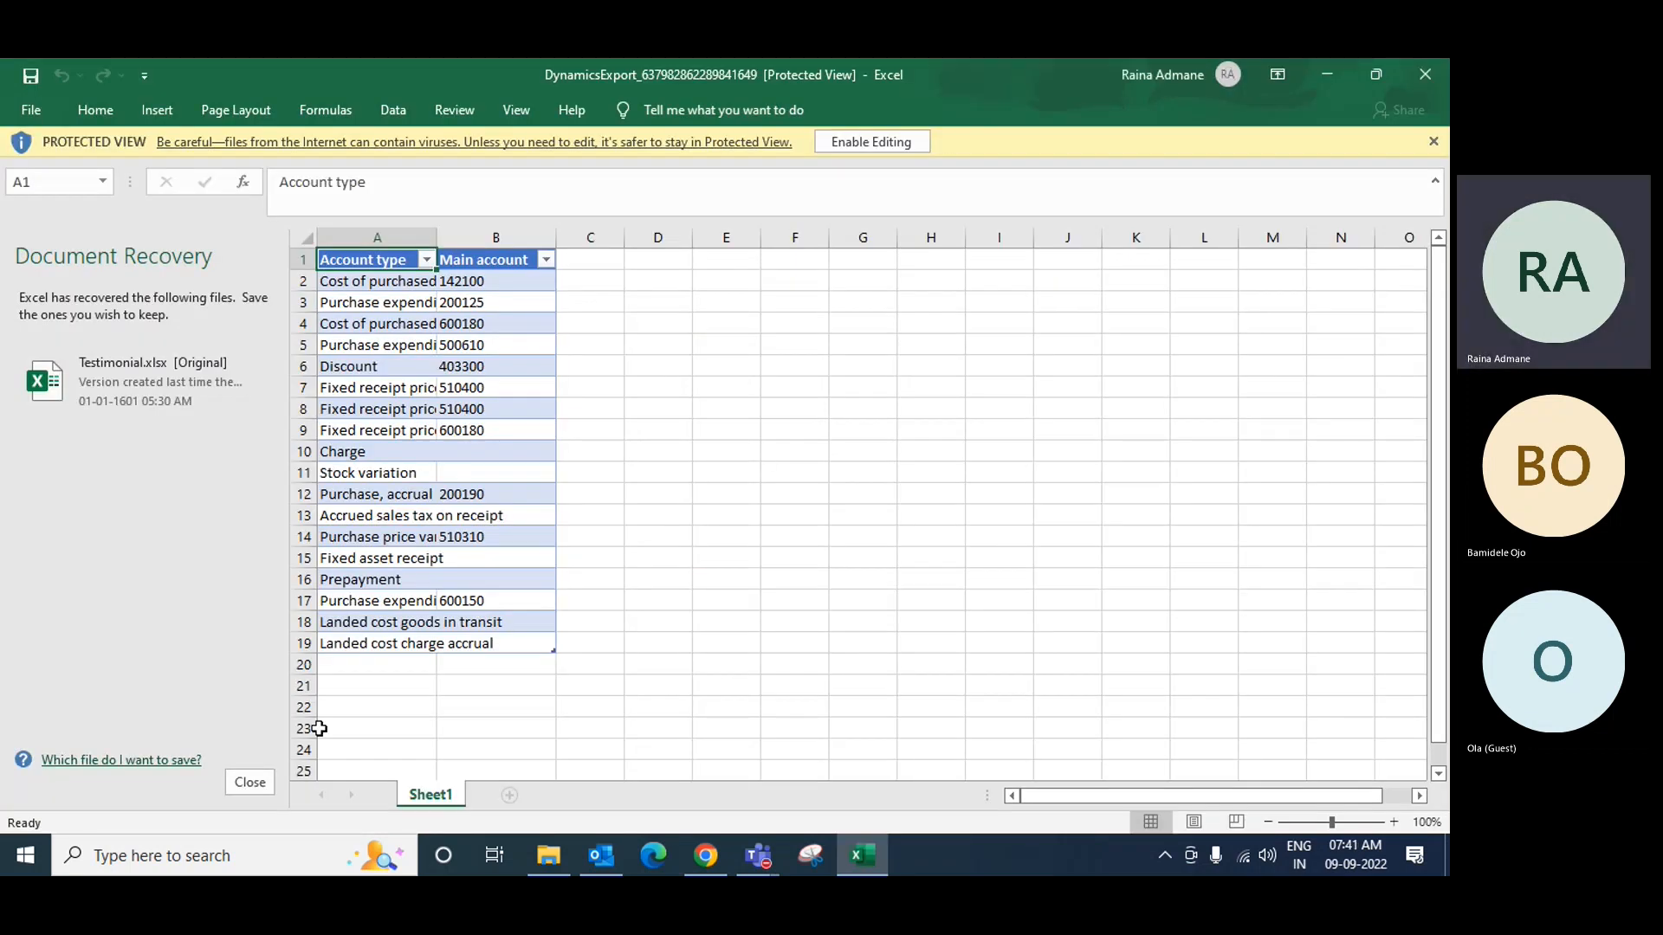
Step: Enable editing on the export and widen columns A and C to show full account types
click(250, 782)
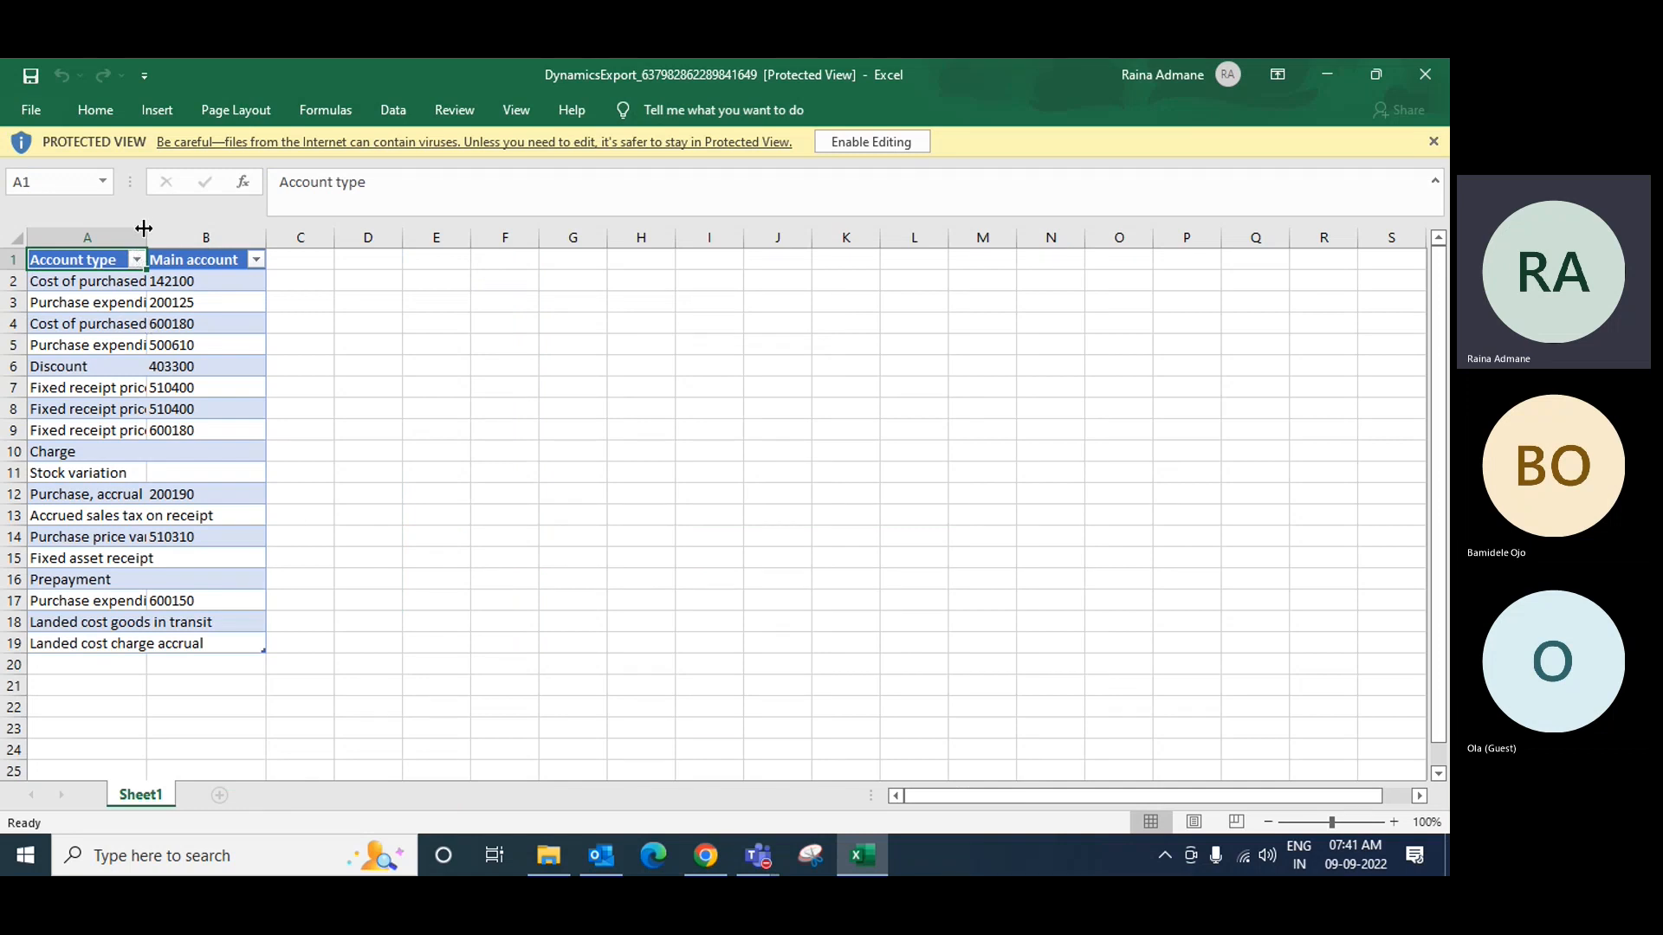
drag(164, 234, 213, 234)
drag(332, 234, 373, 234)
click(893, 143)
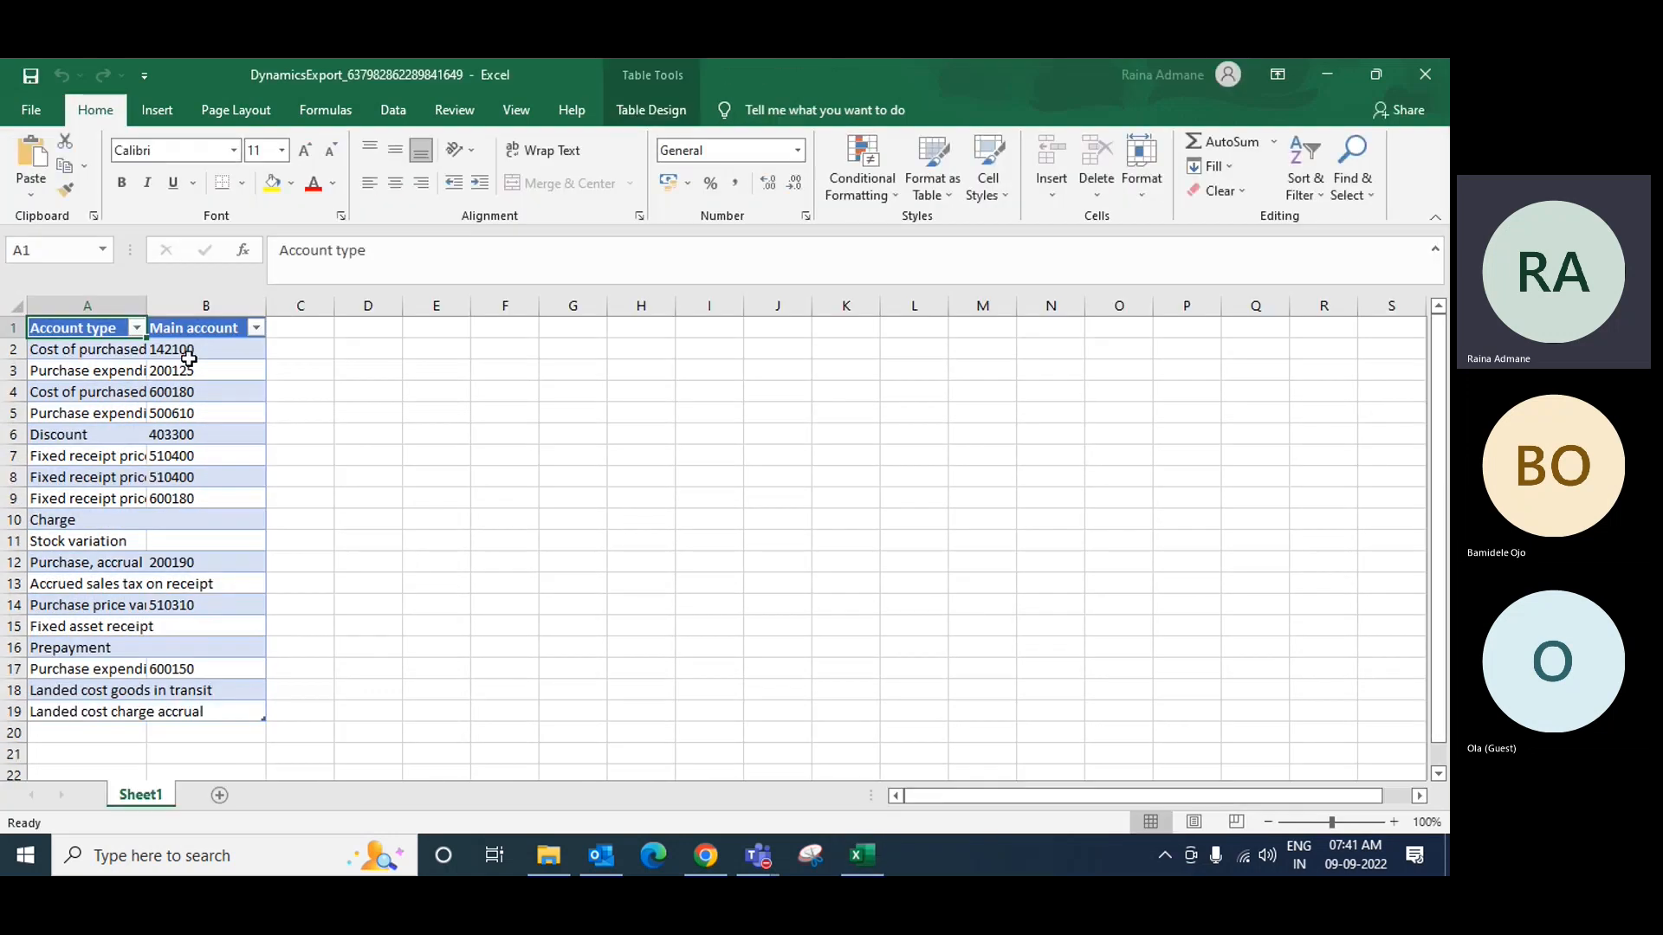
click(180, 352)
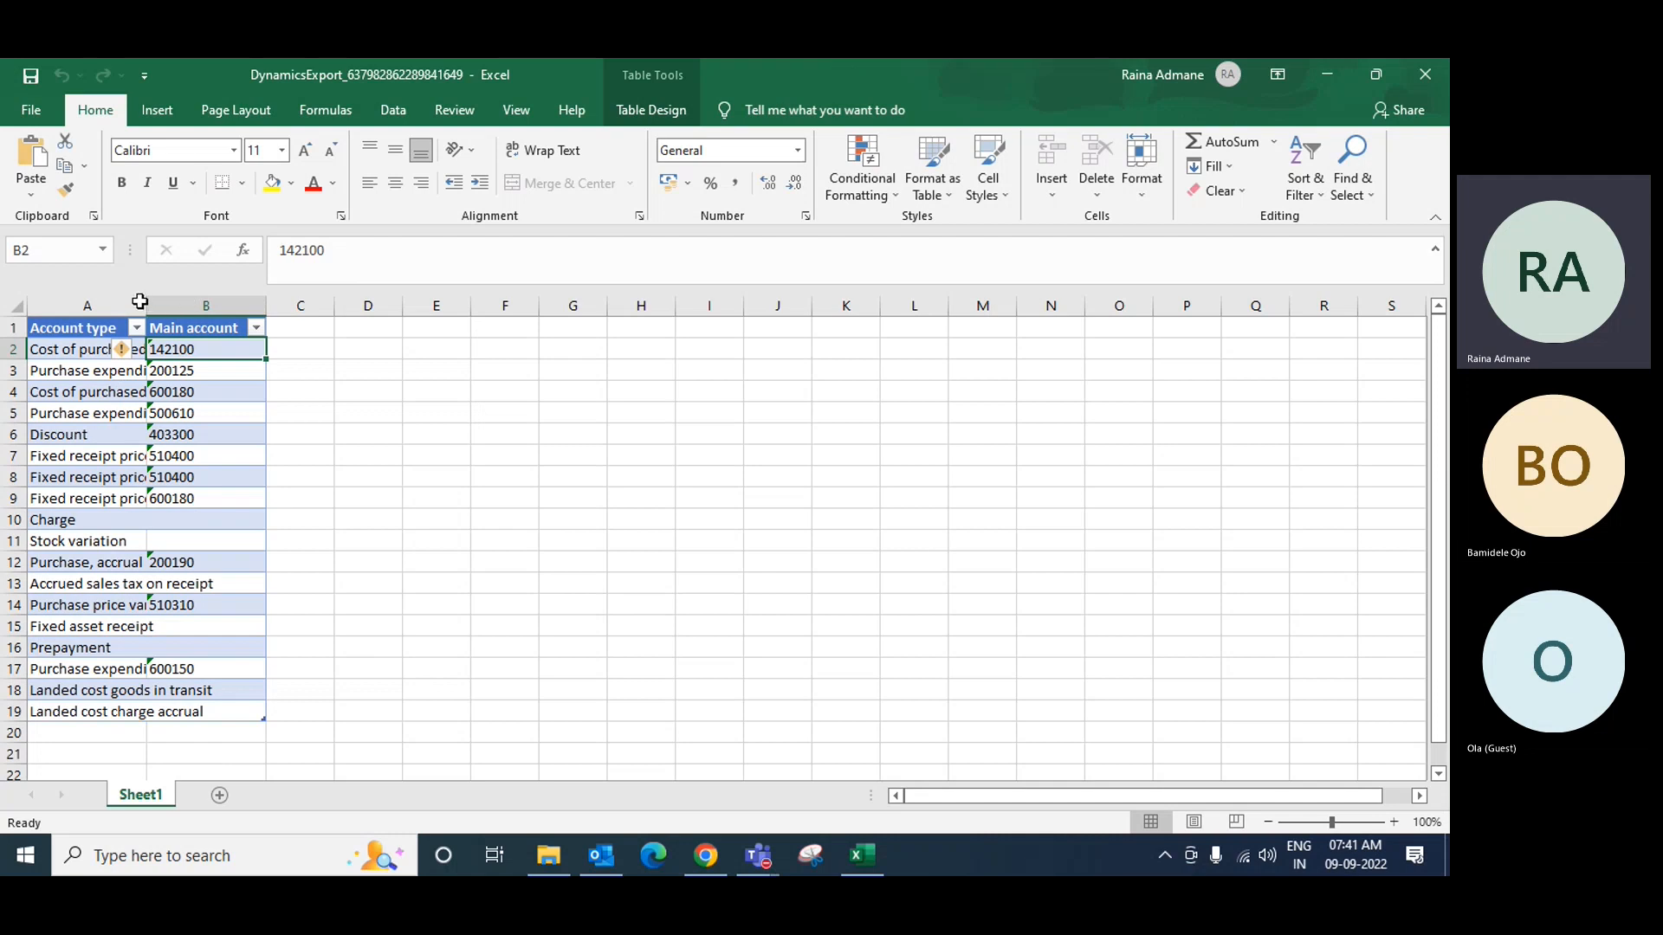
click(408, 412)
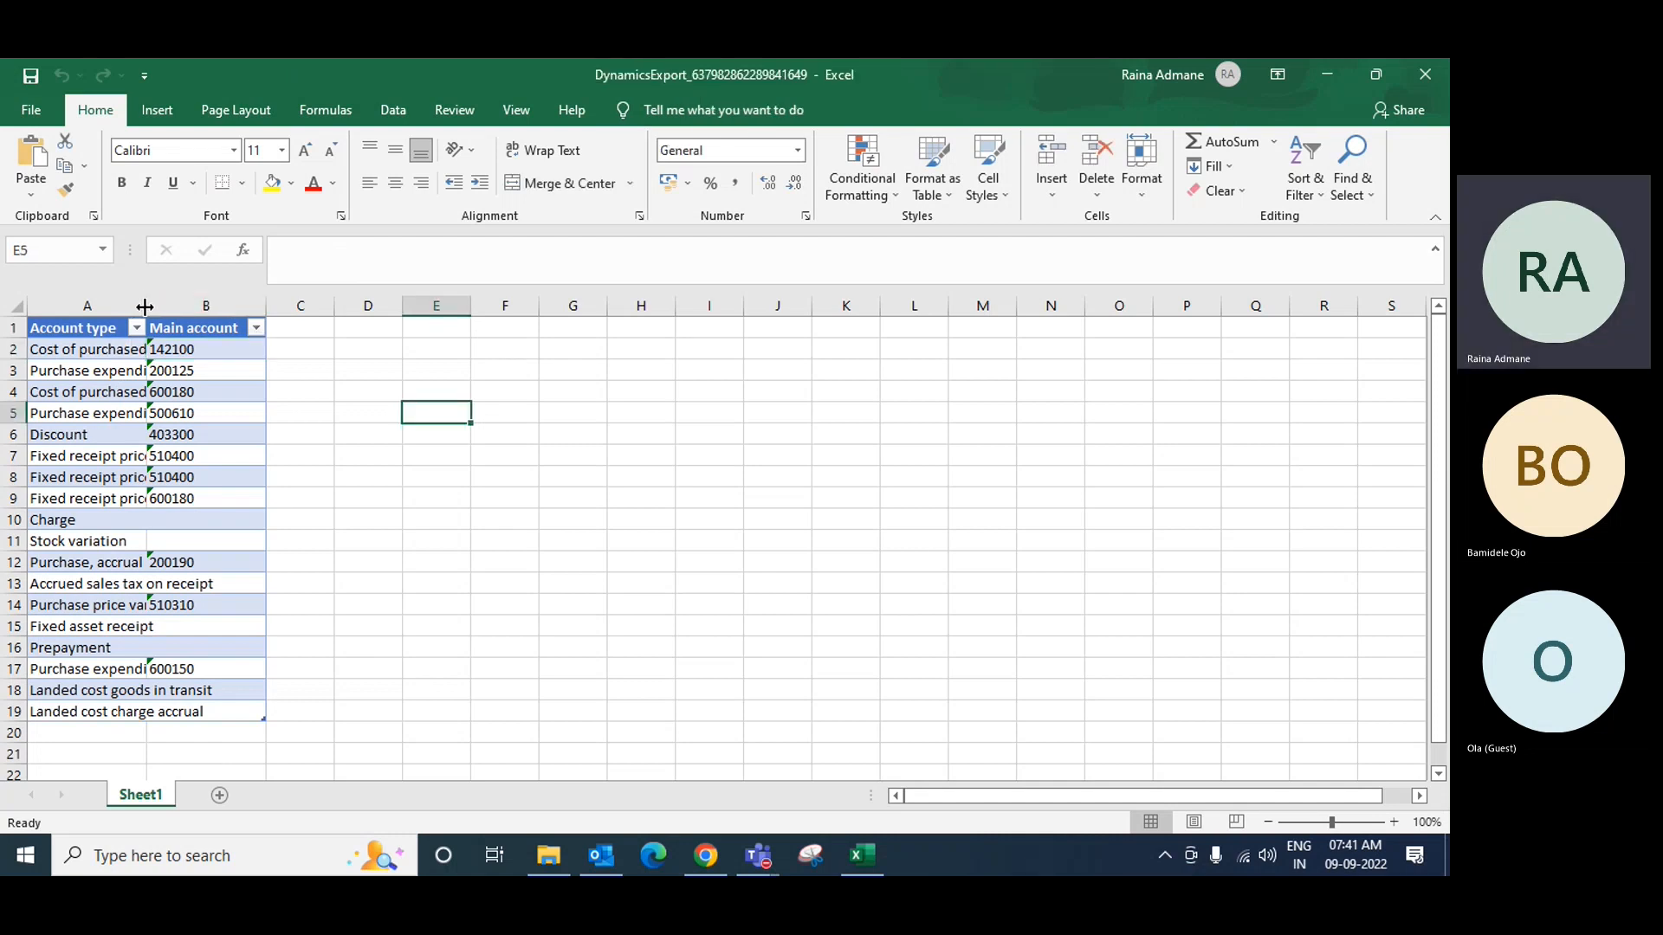
drag(145, 307, 201, 306)
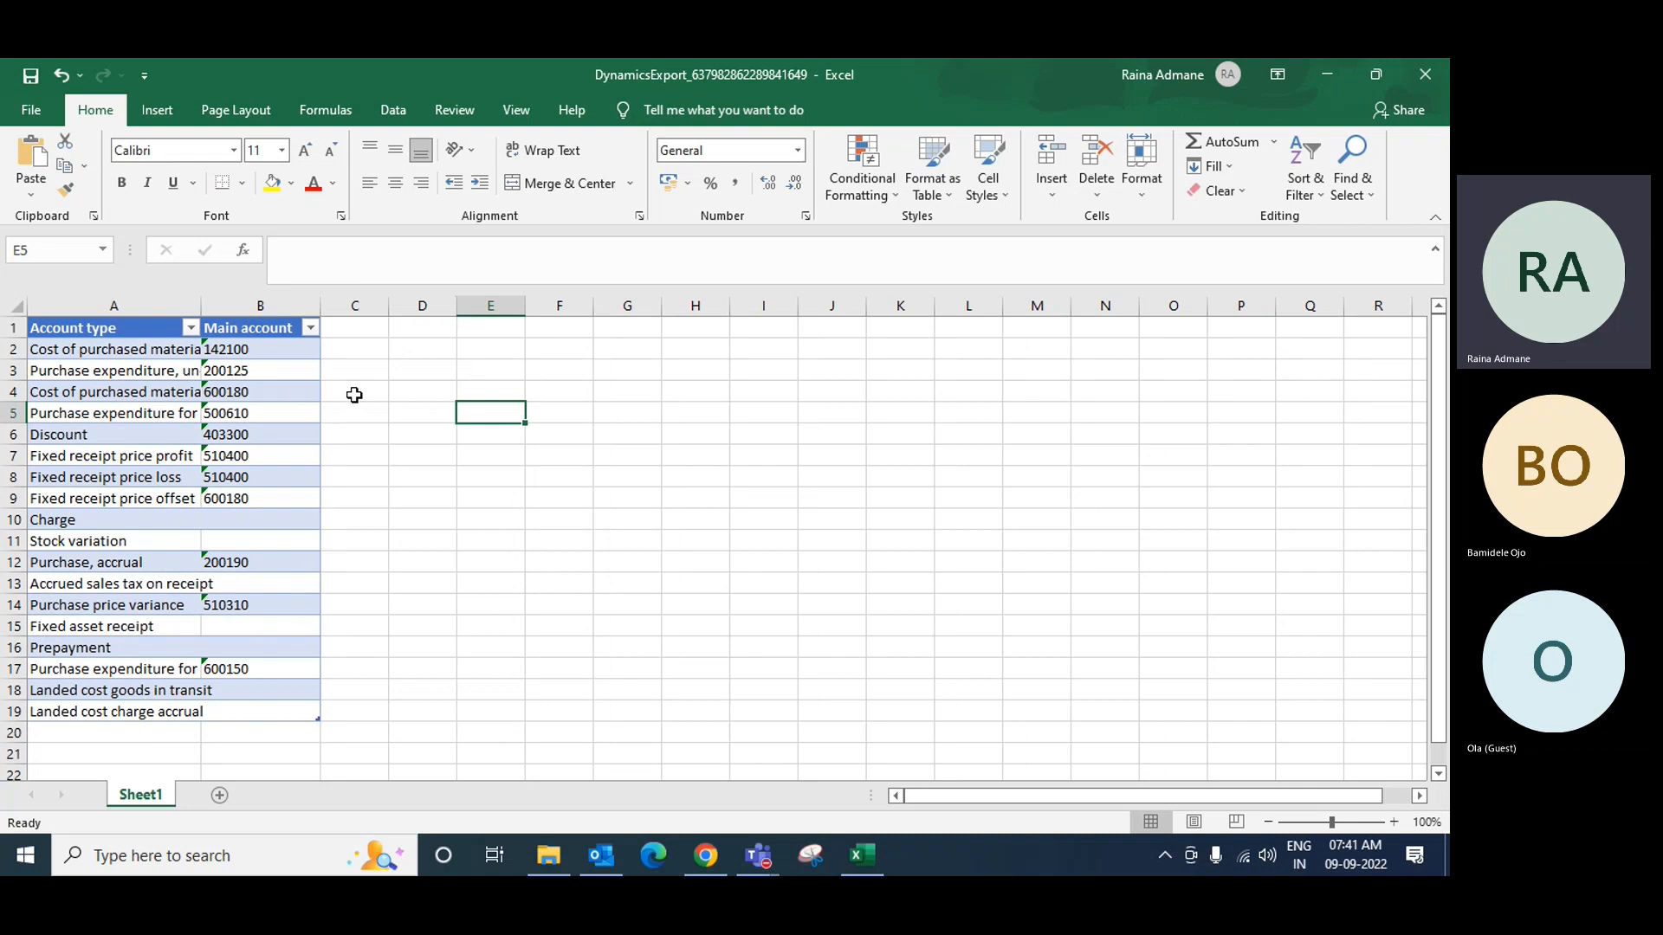
drag(390, 302, 435, 302)
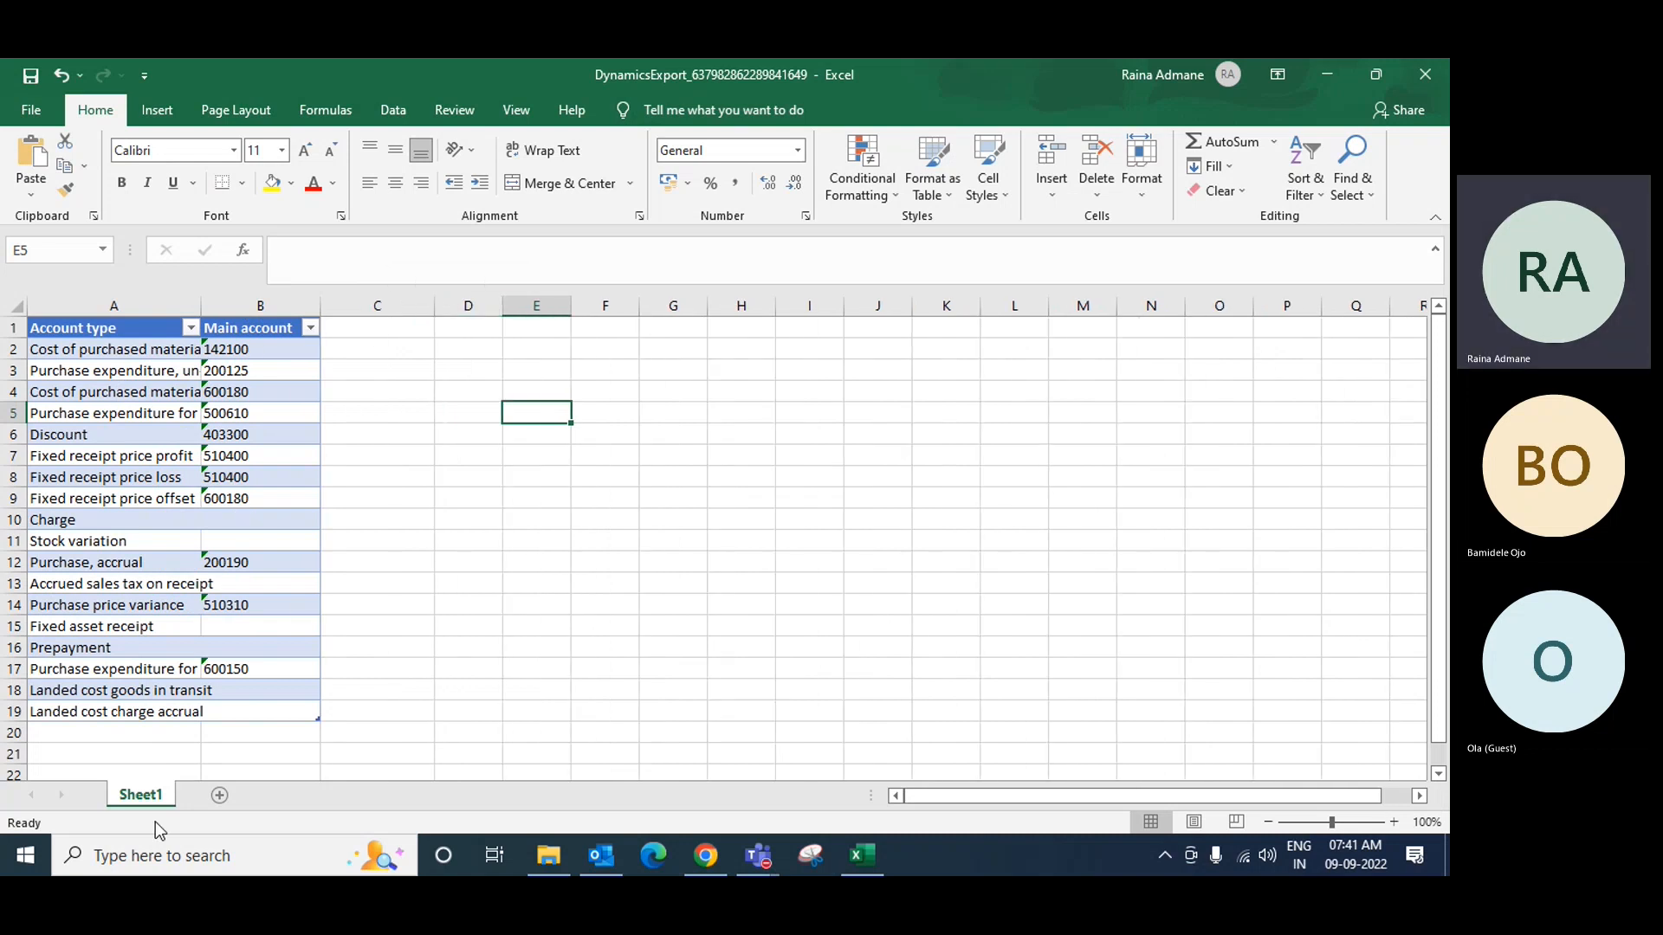
Step: Rename the sheet to 'Purchase Order' and minimize Excel
double_click(142, 795)
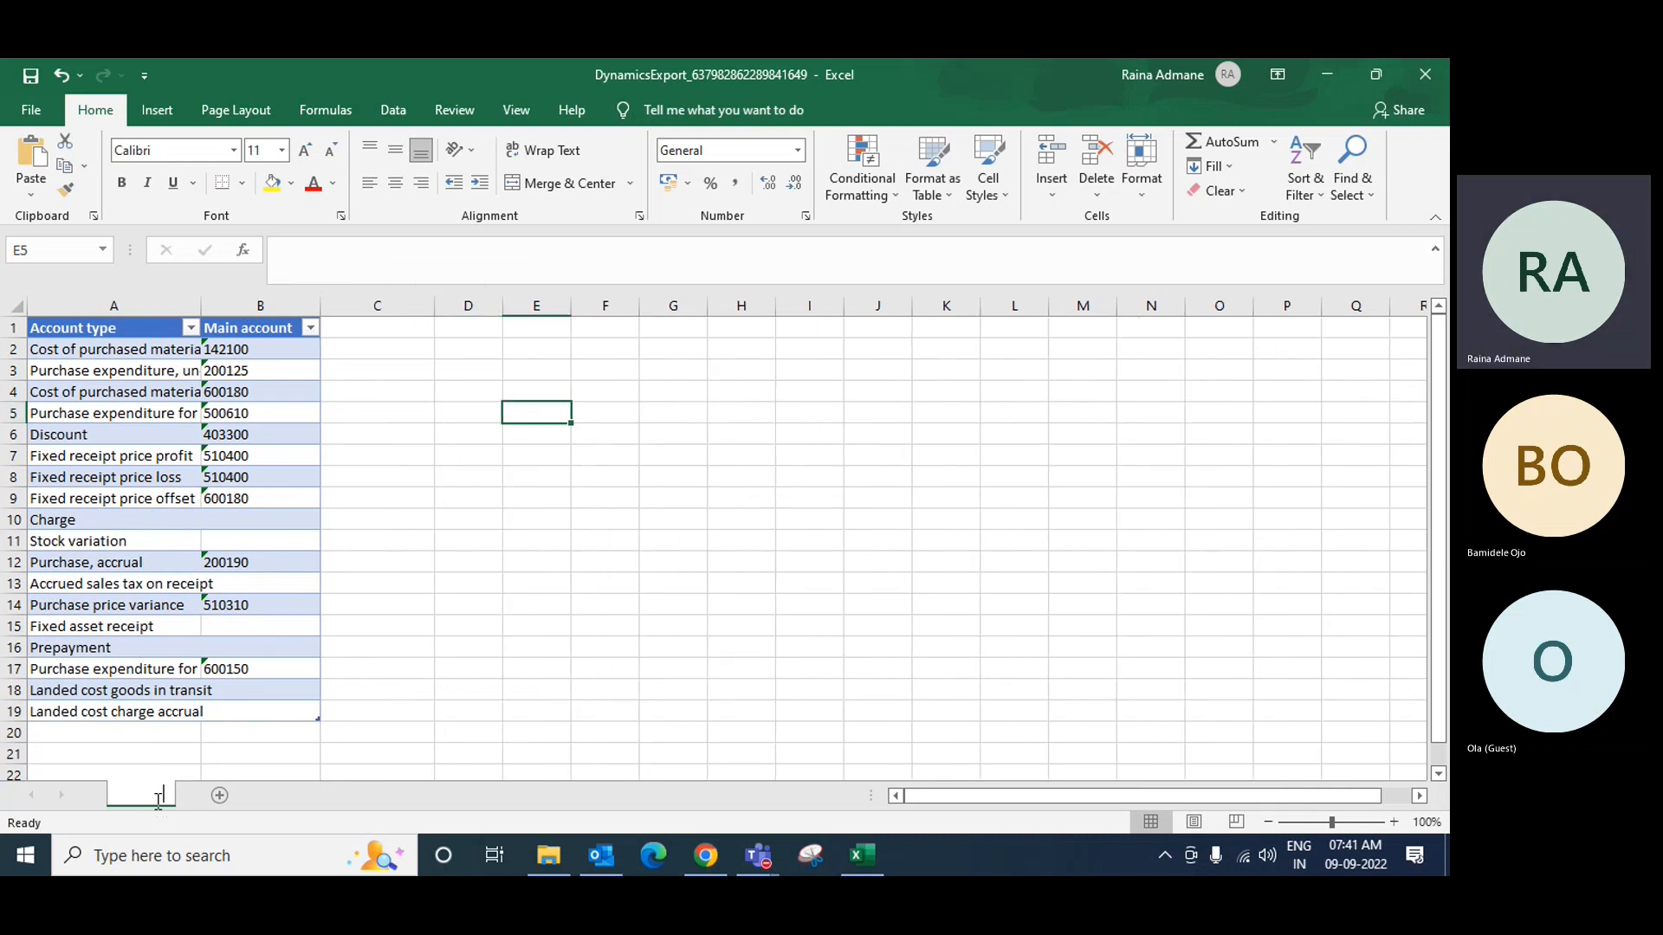
text(Pur)
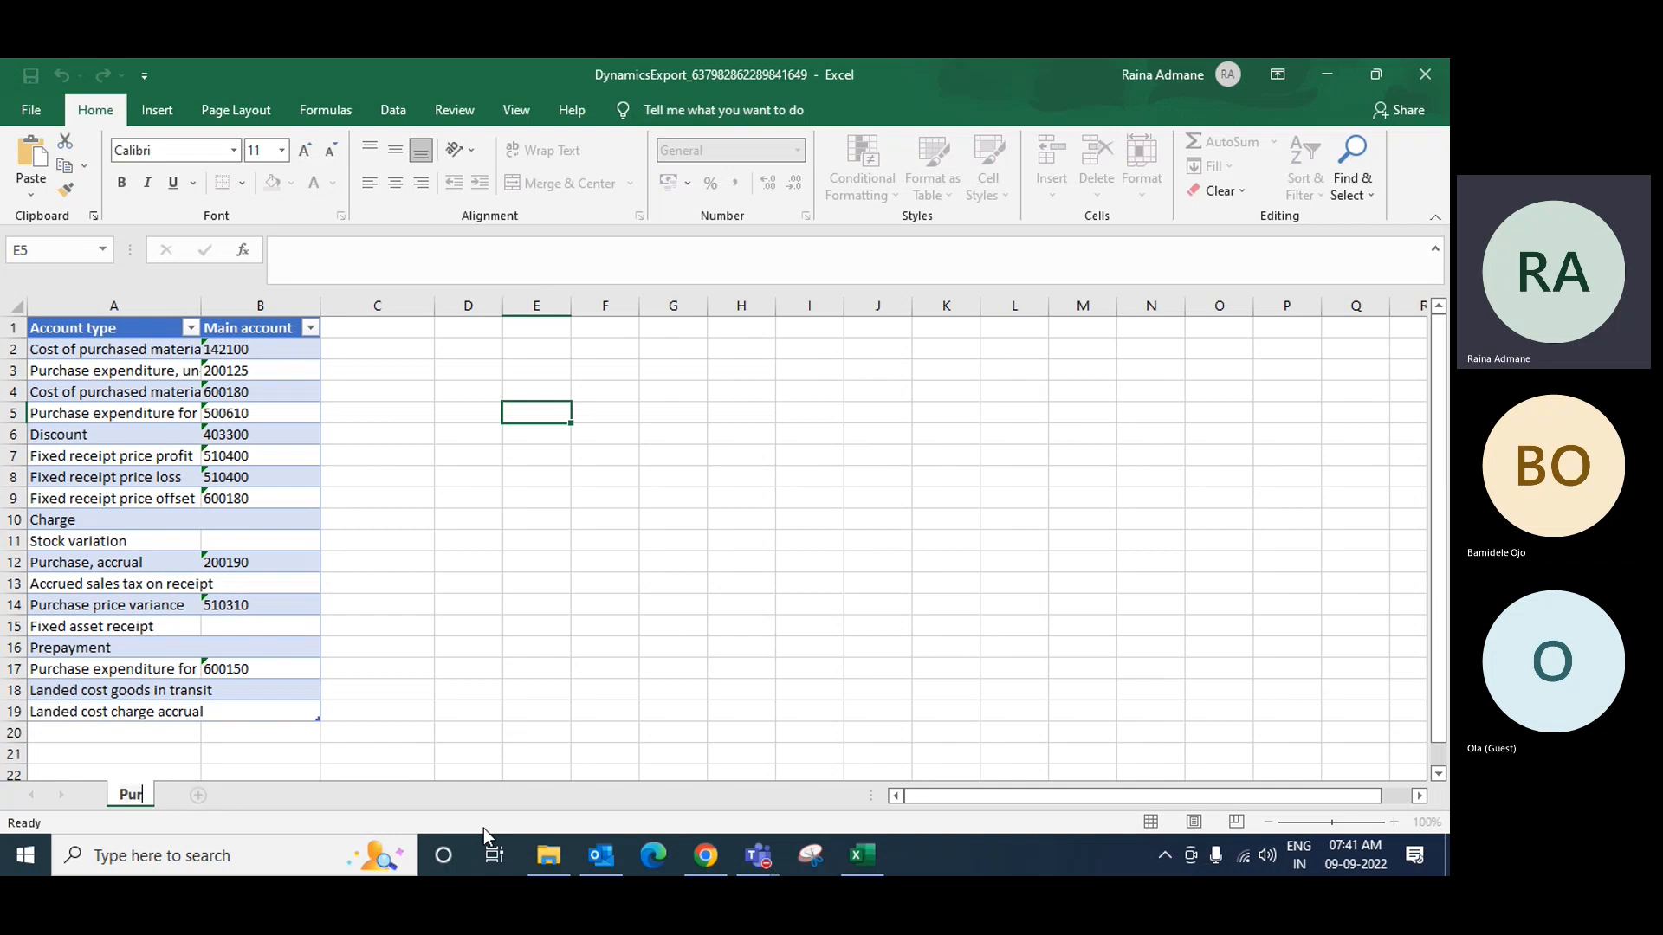
text(chase)
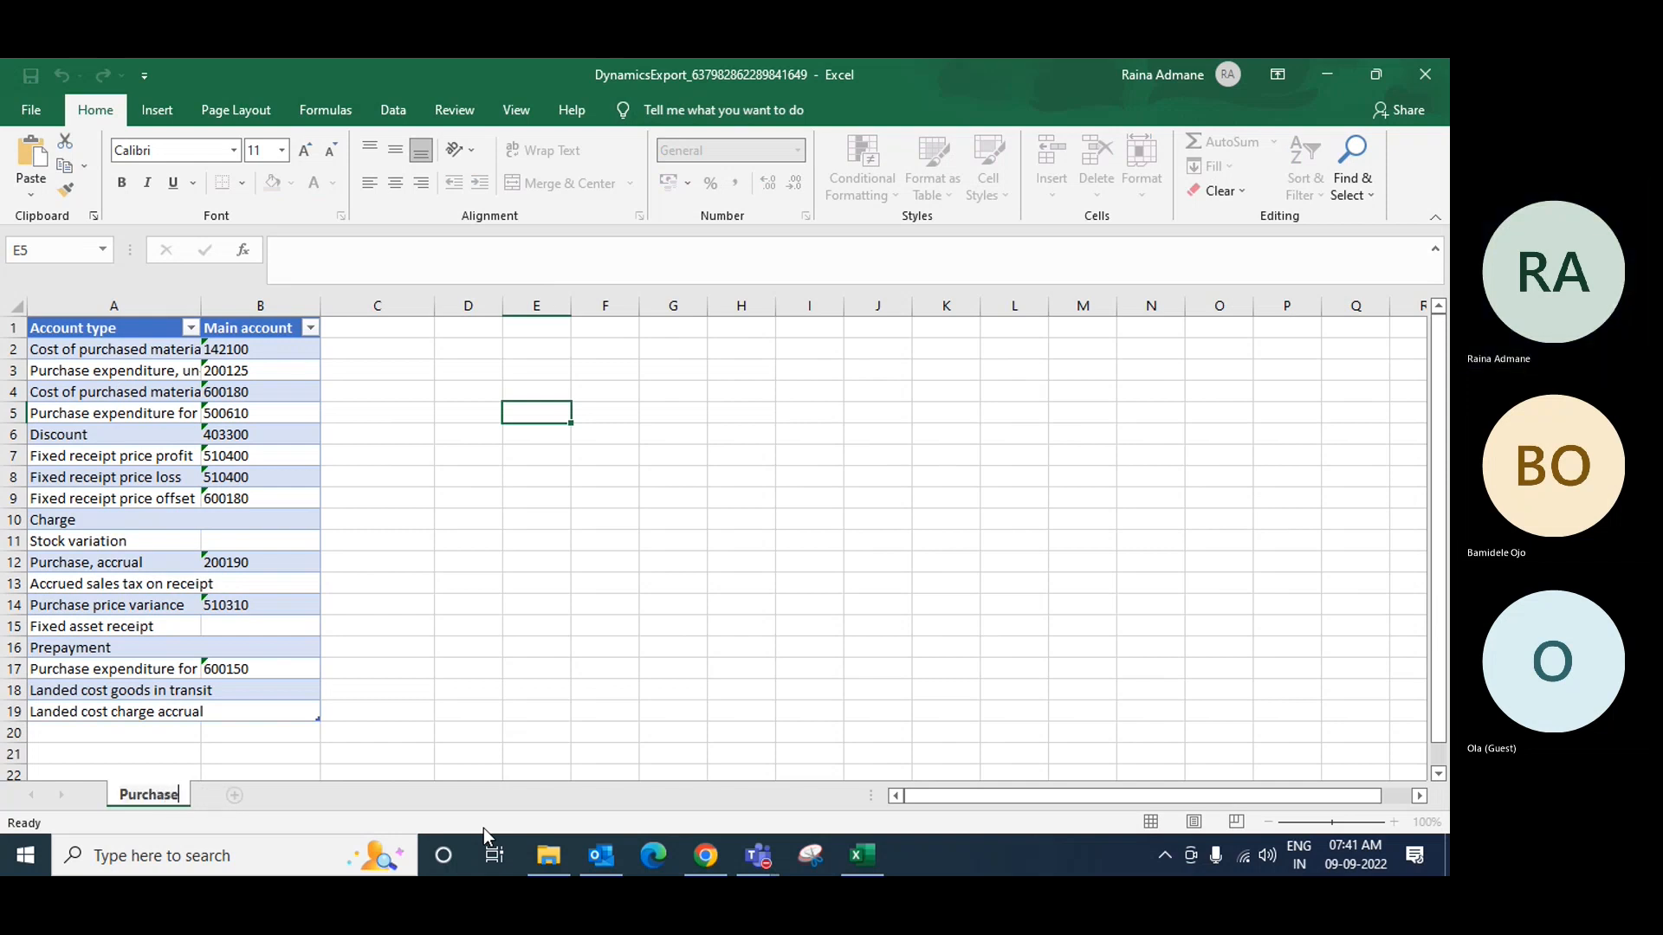
text( Order)
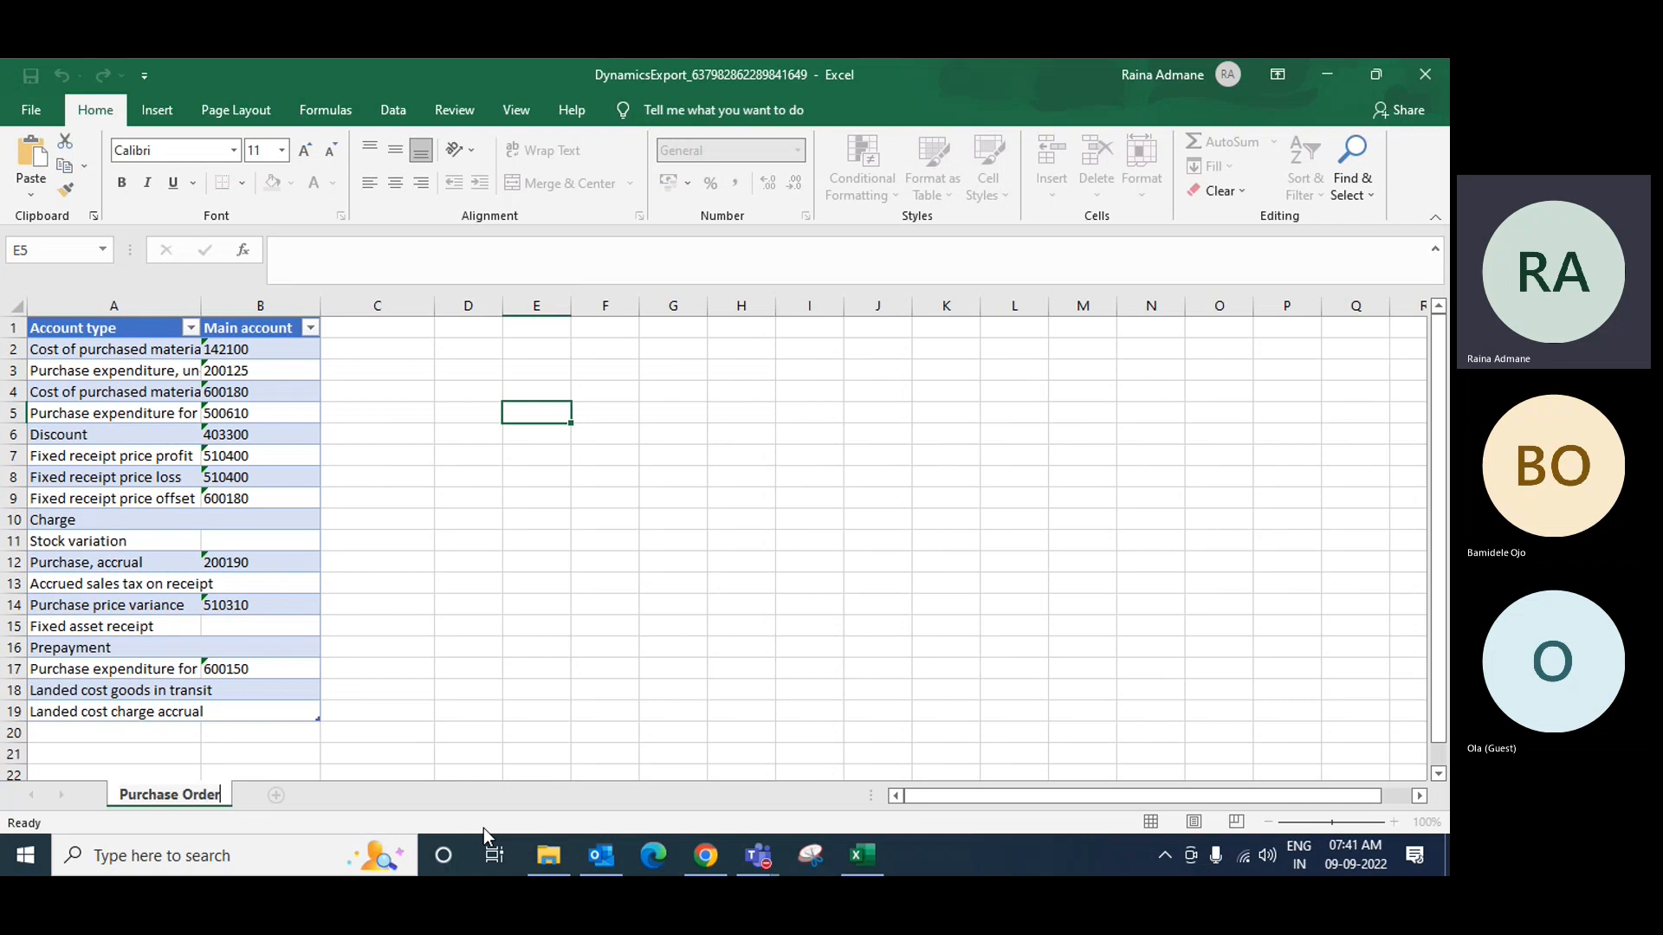
key(Return)
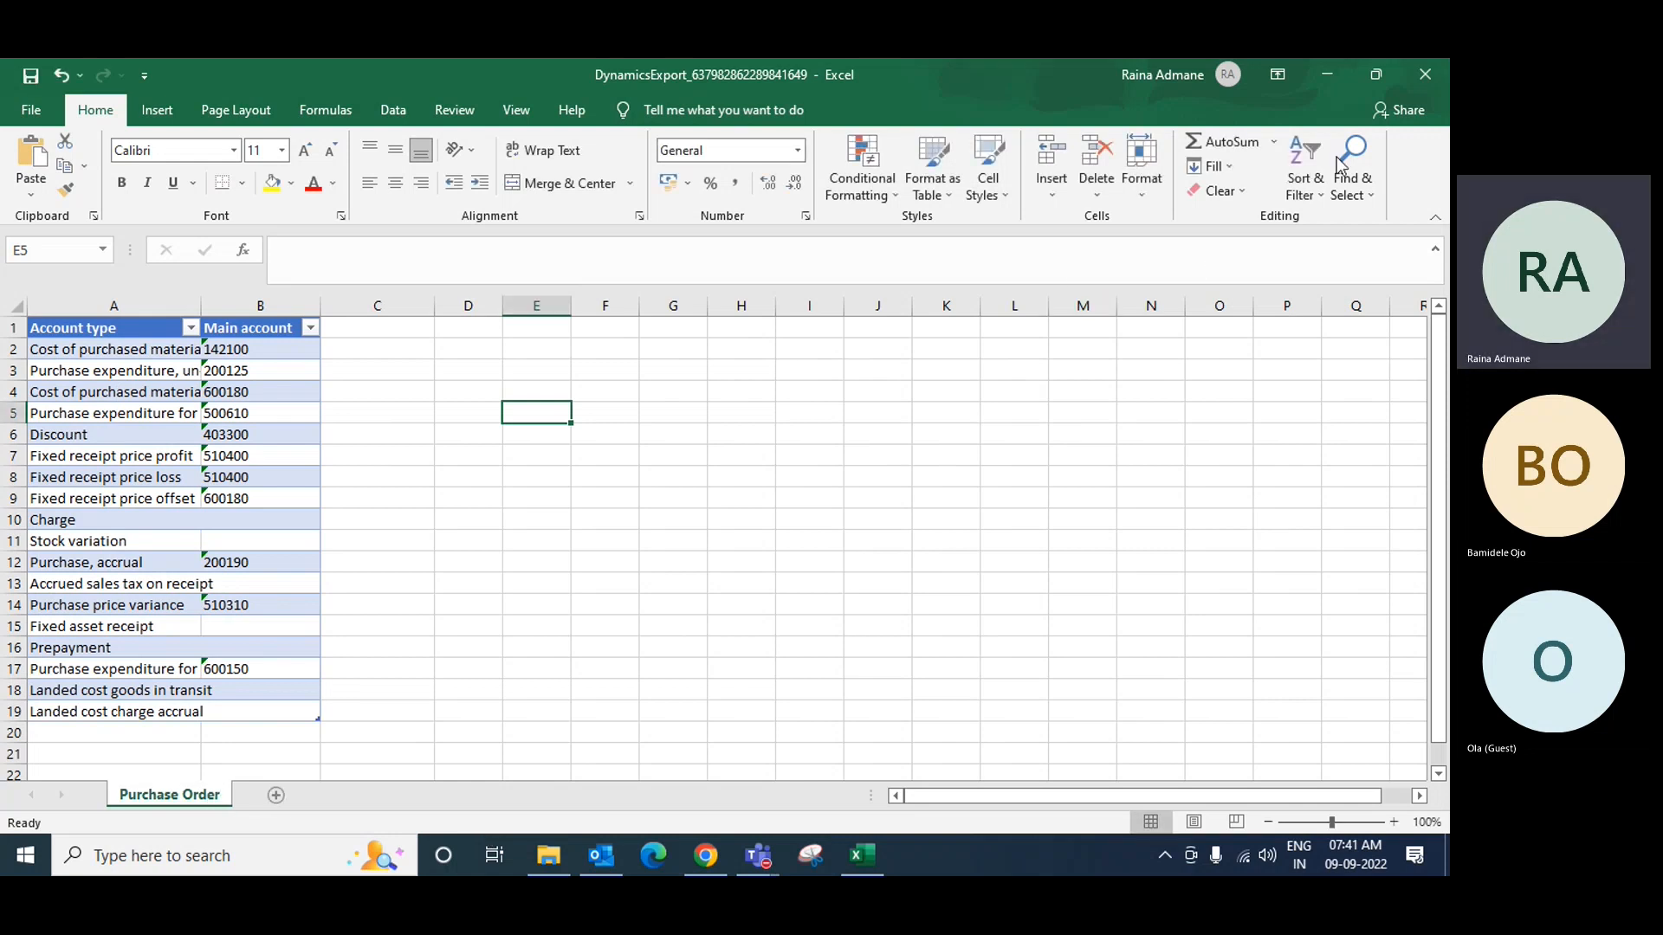
click(1326, 76)
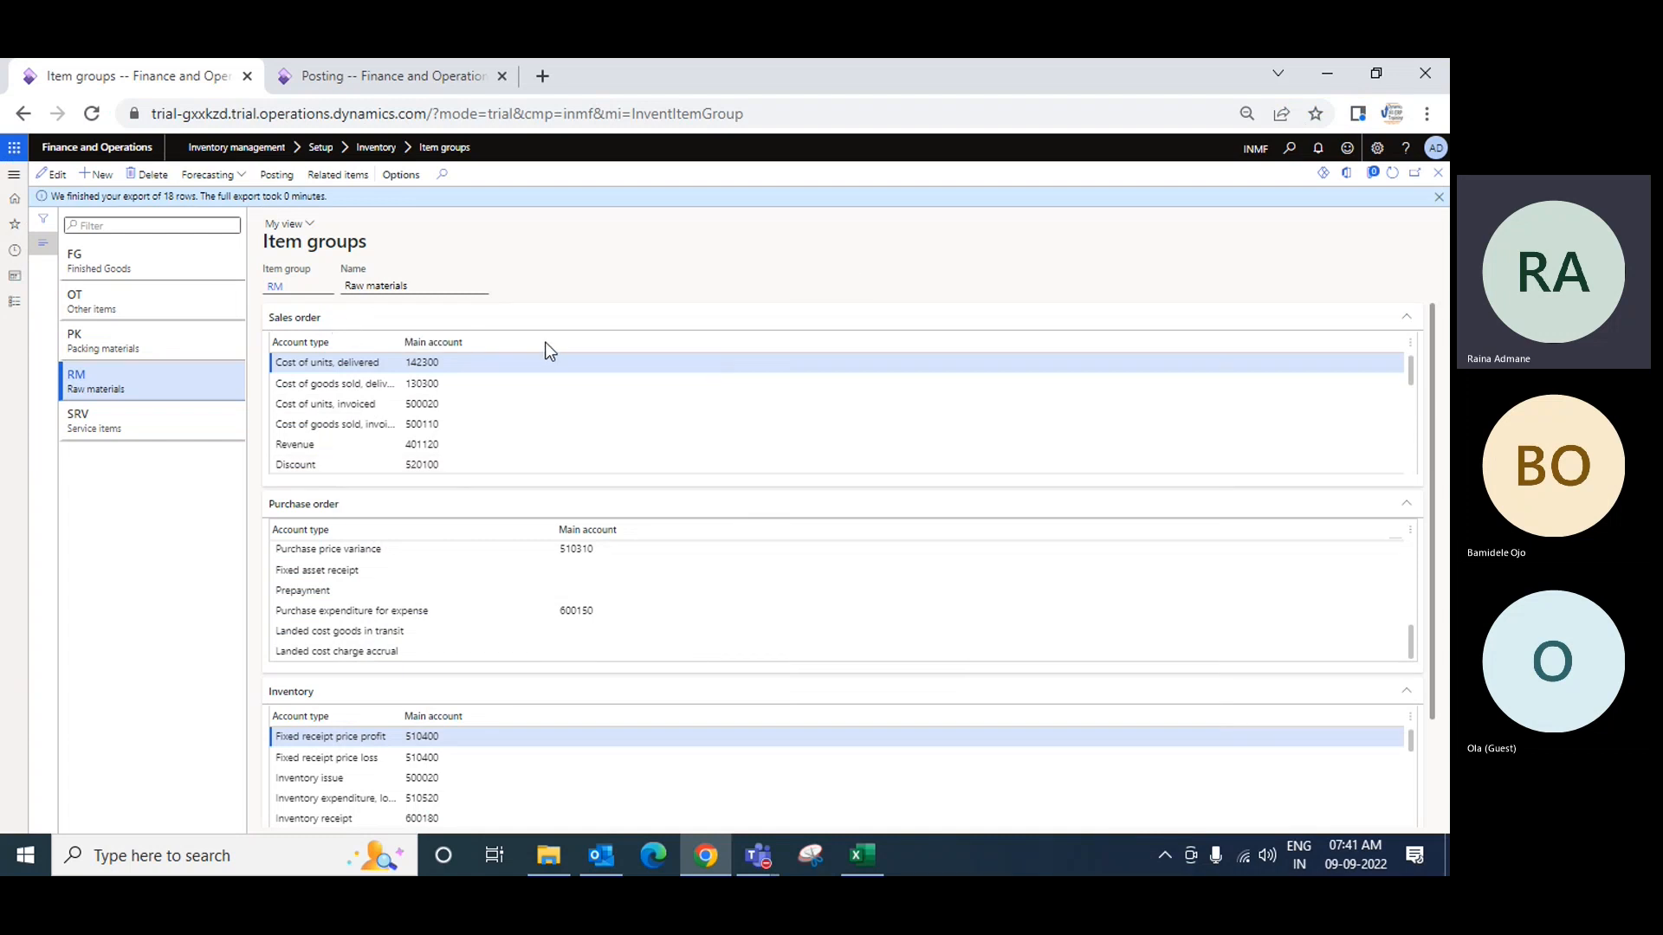
Step: Export all 20 RM sales order posting rows and open the downloaded workbook in Excel
right_click(437, 344)
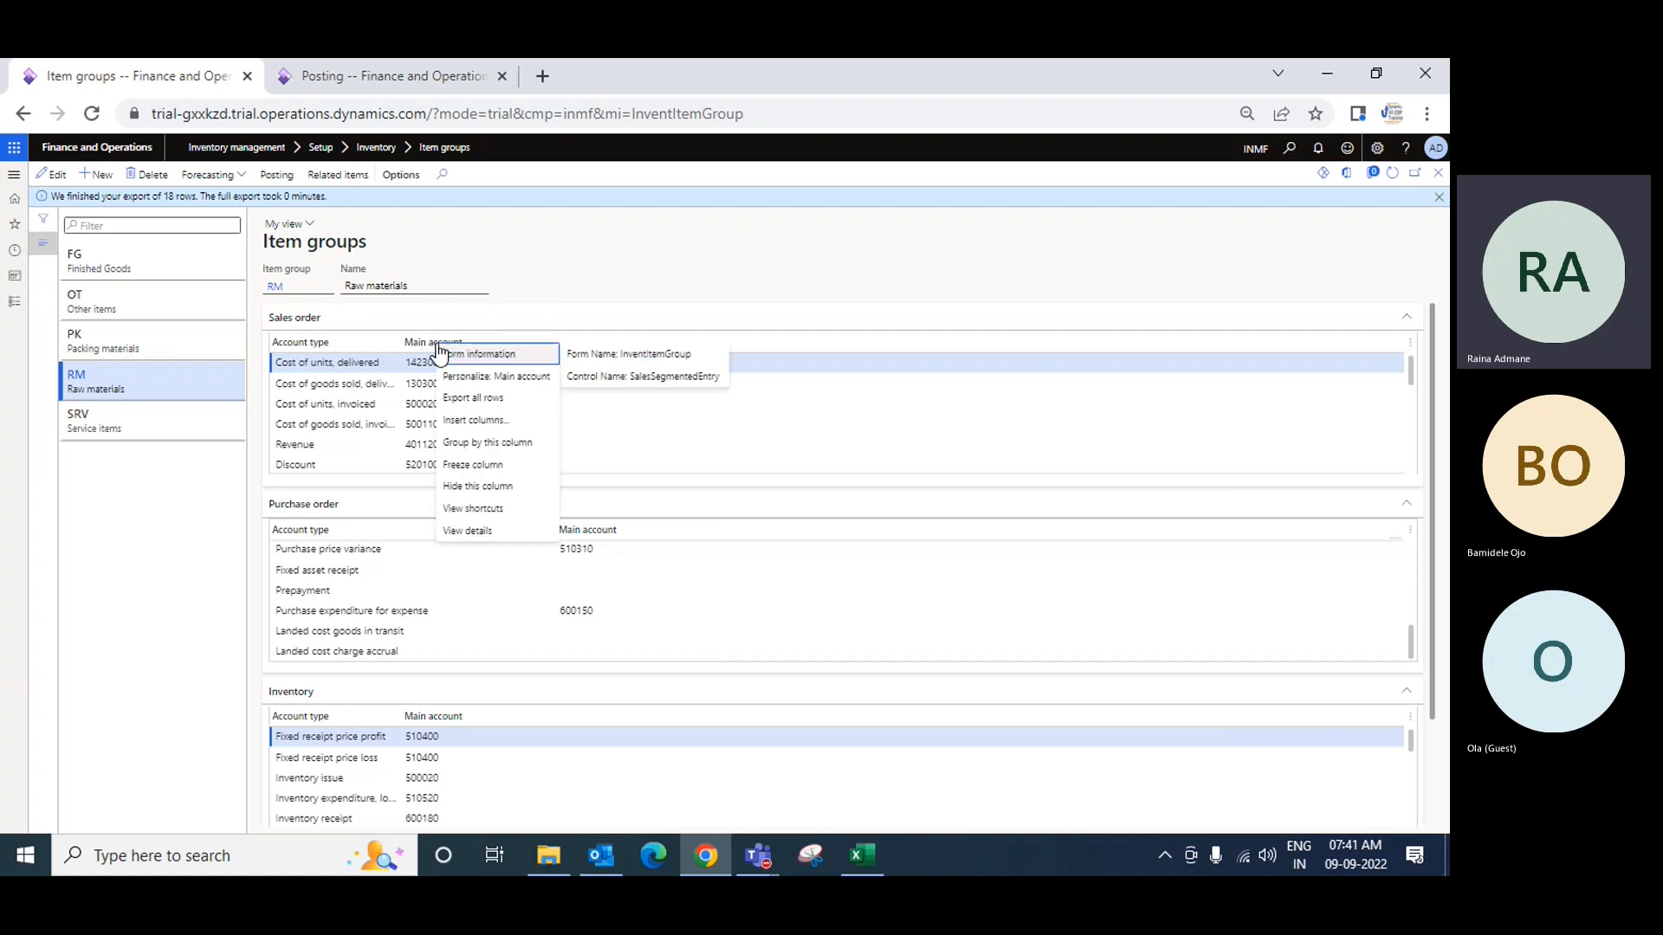
click(473, 400)
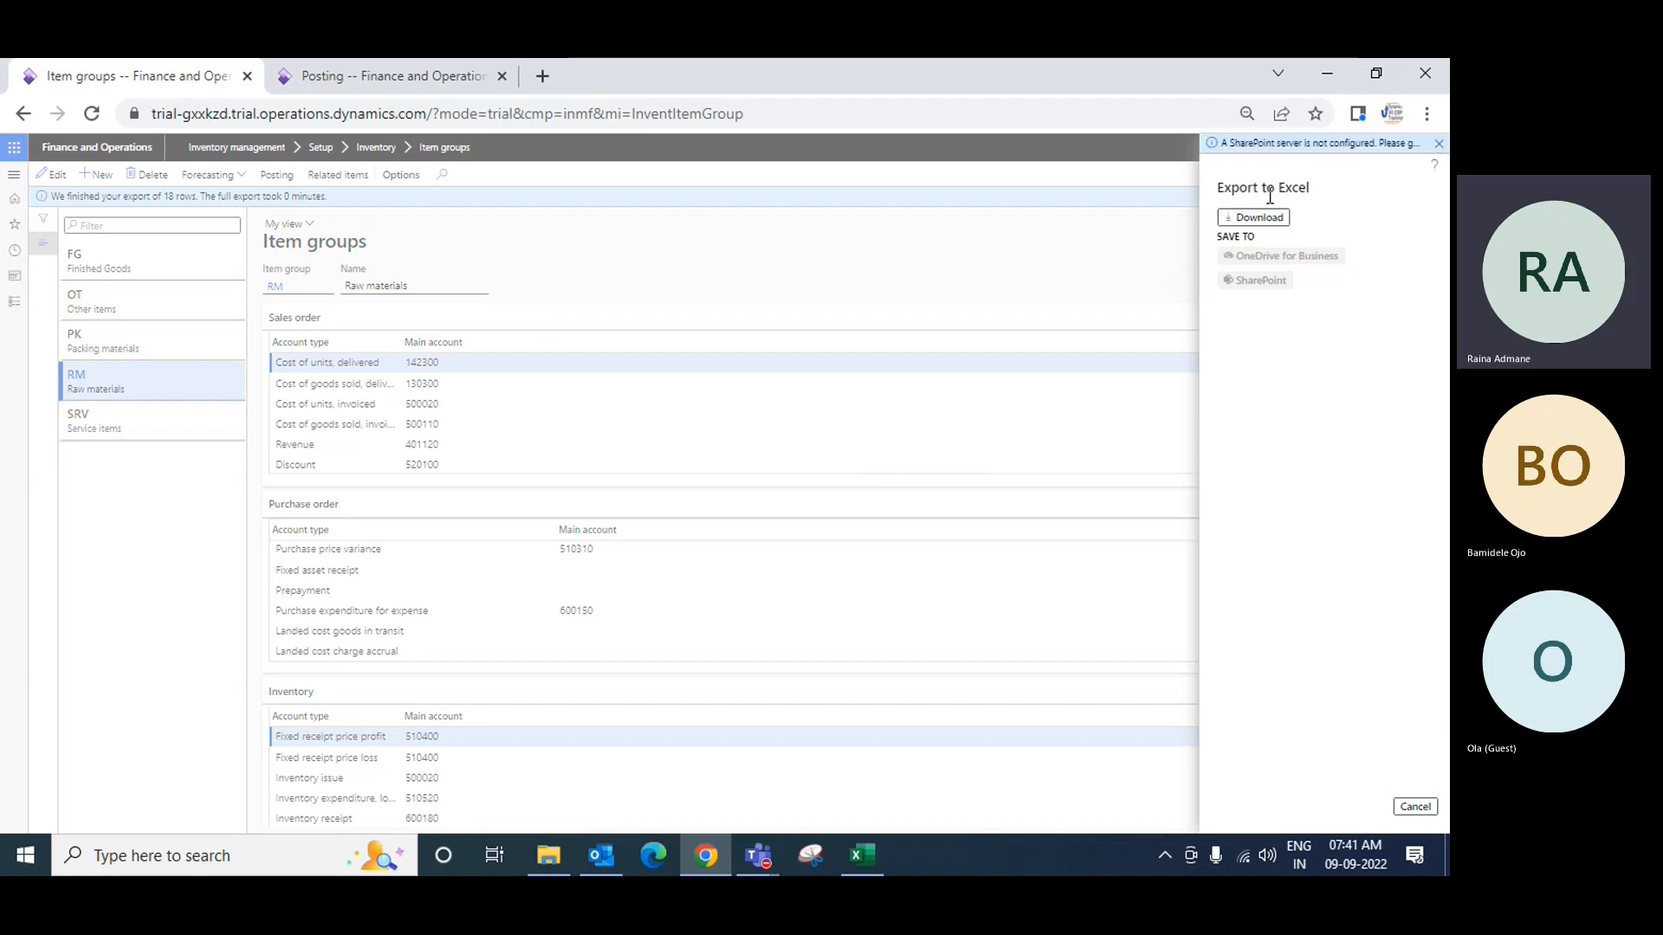
click(1272, 225)
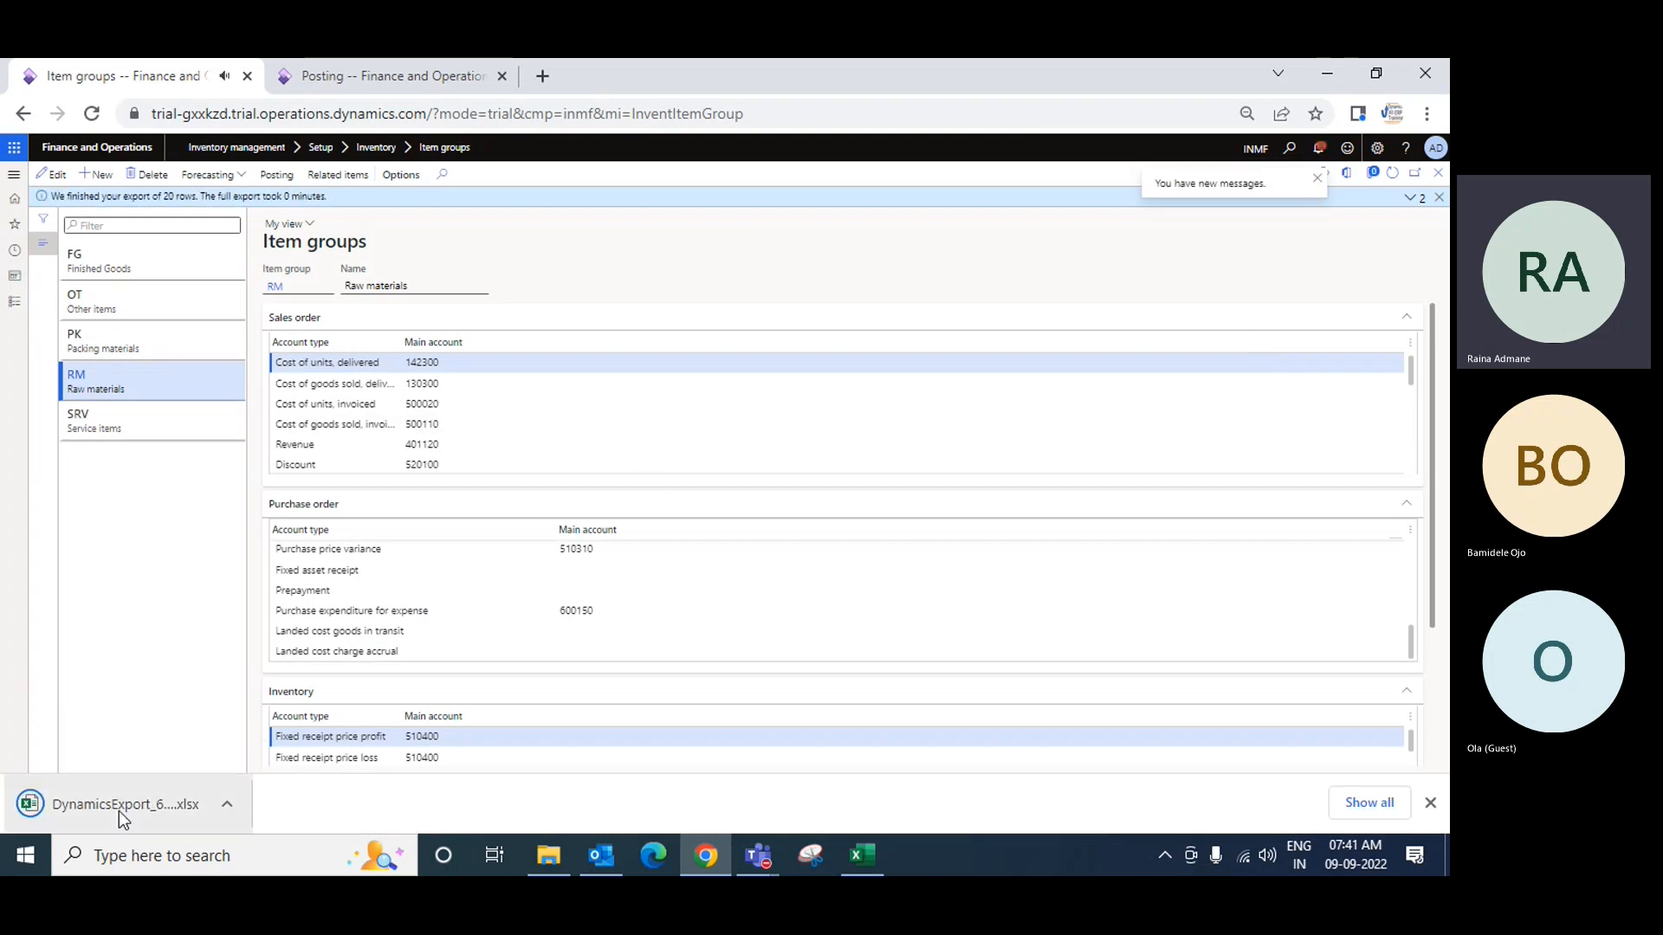
click(118, 809)
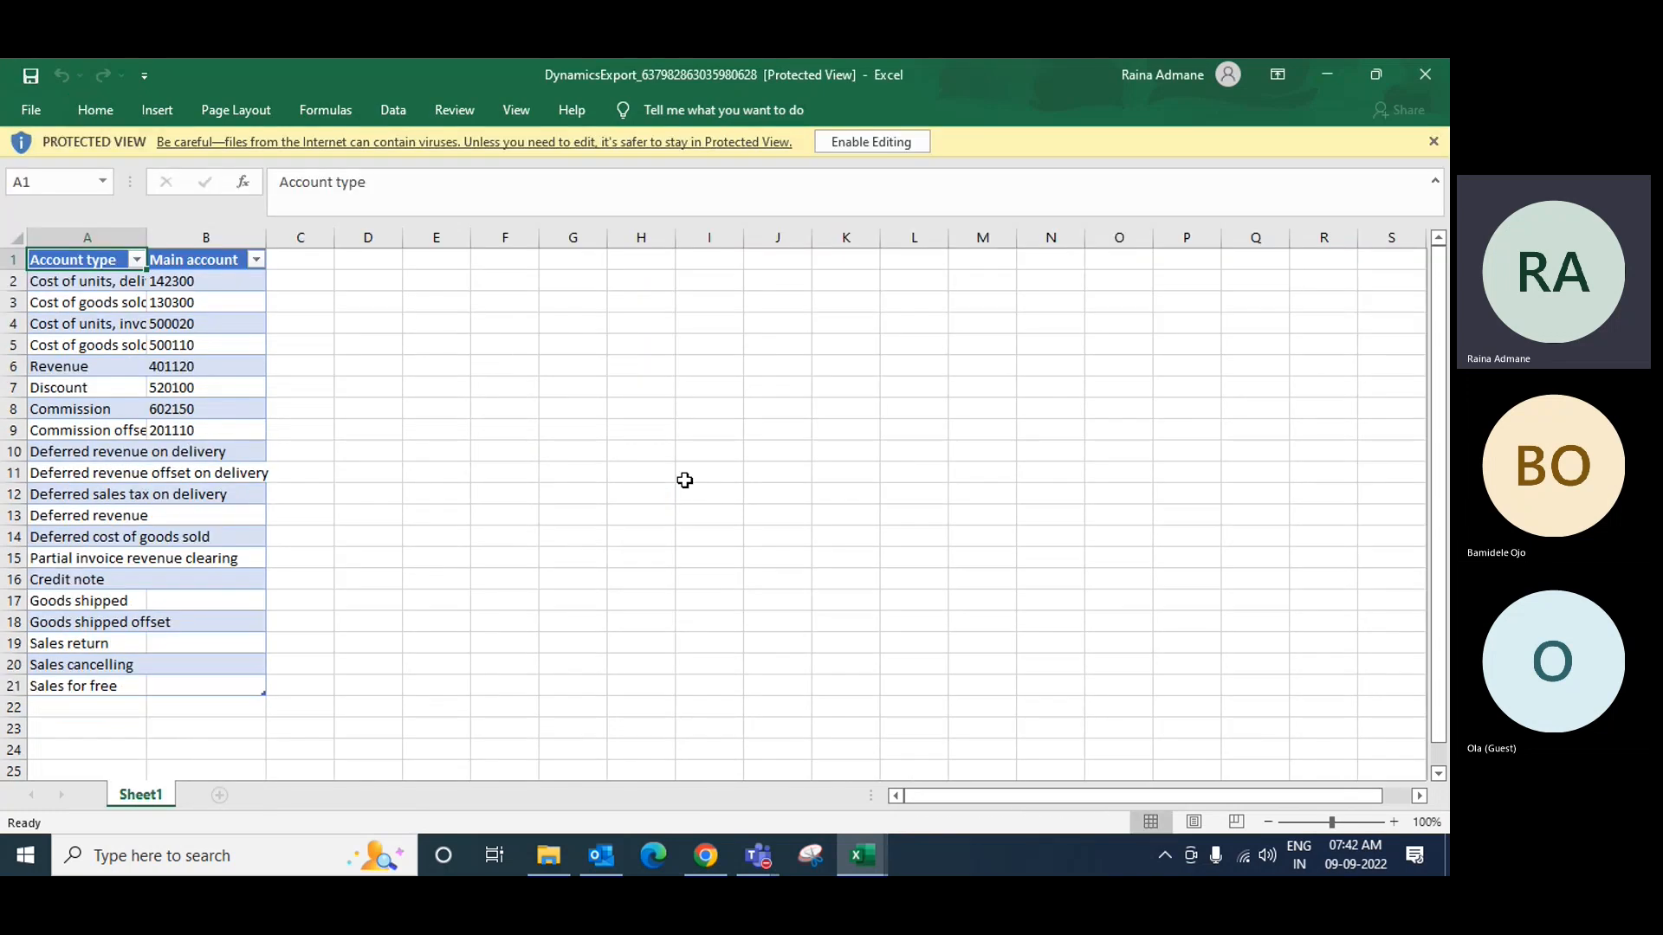
Step: Enable editing, widen column A, and rename the sales export sheet to 'Sales Order'
click(858, 142)
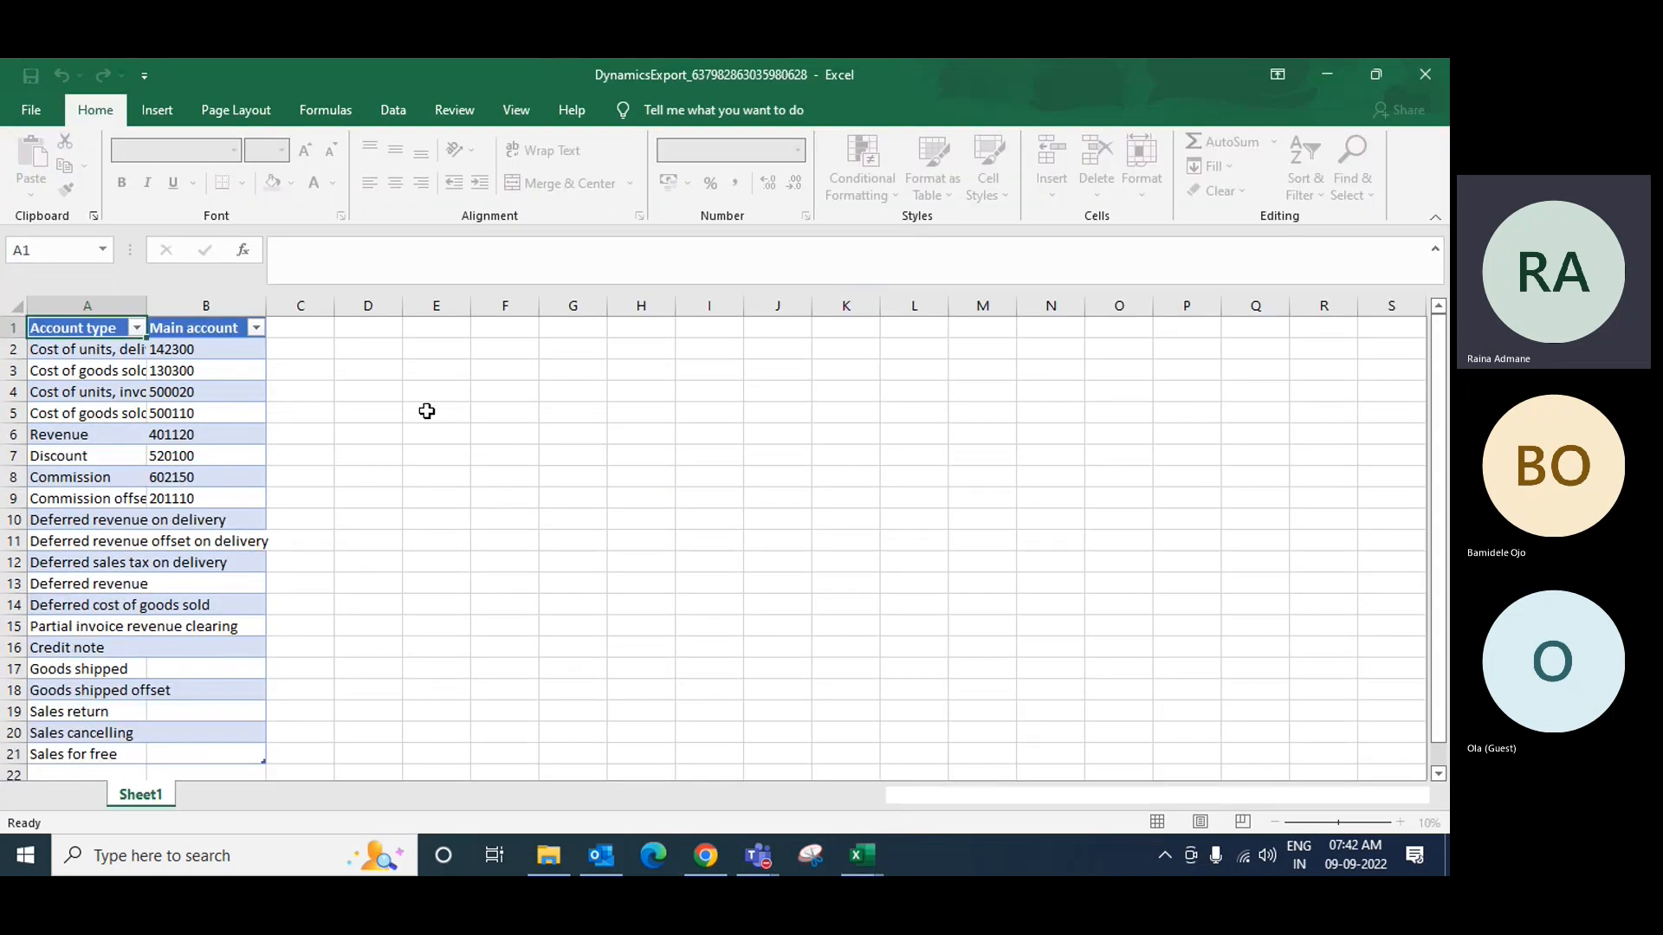
drag(144, 305, 246, 306)
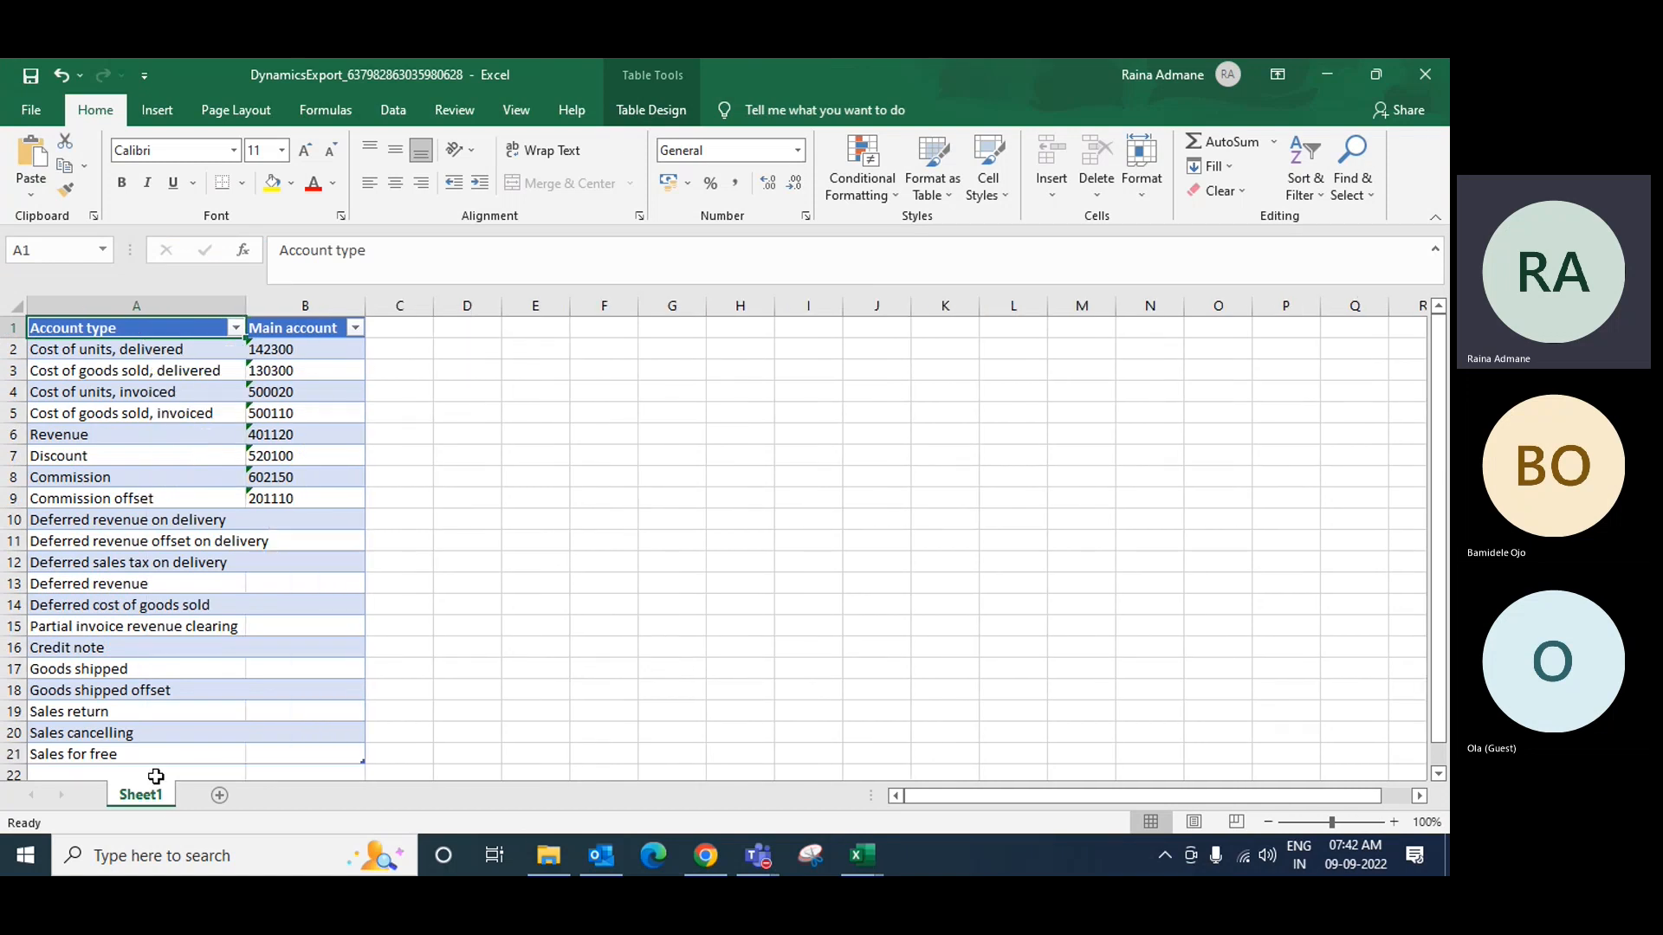
double_click(157, 796)
text(Sa)
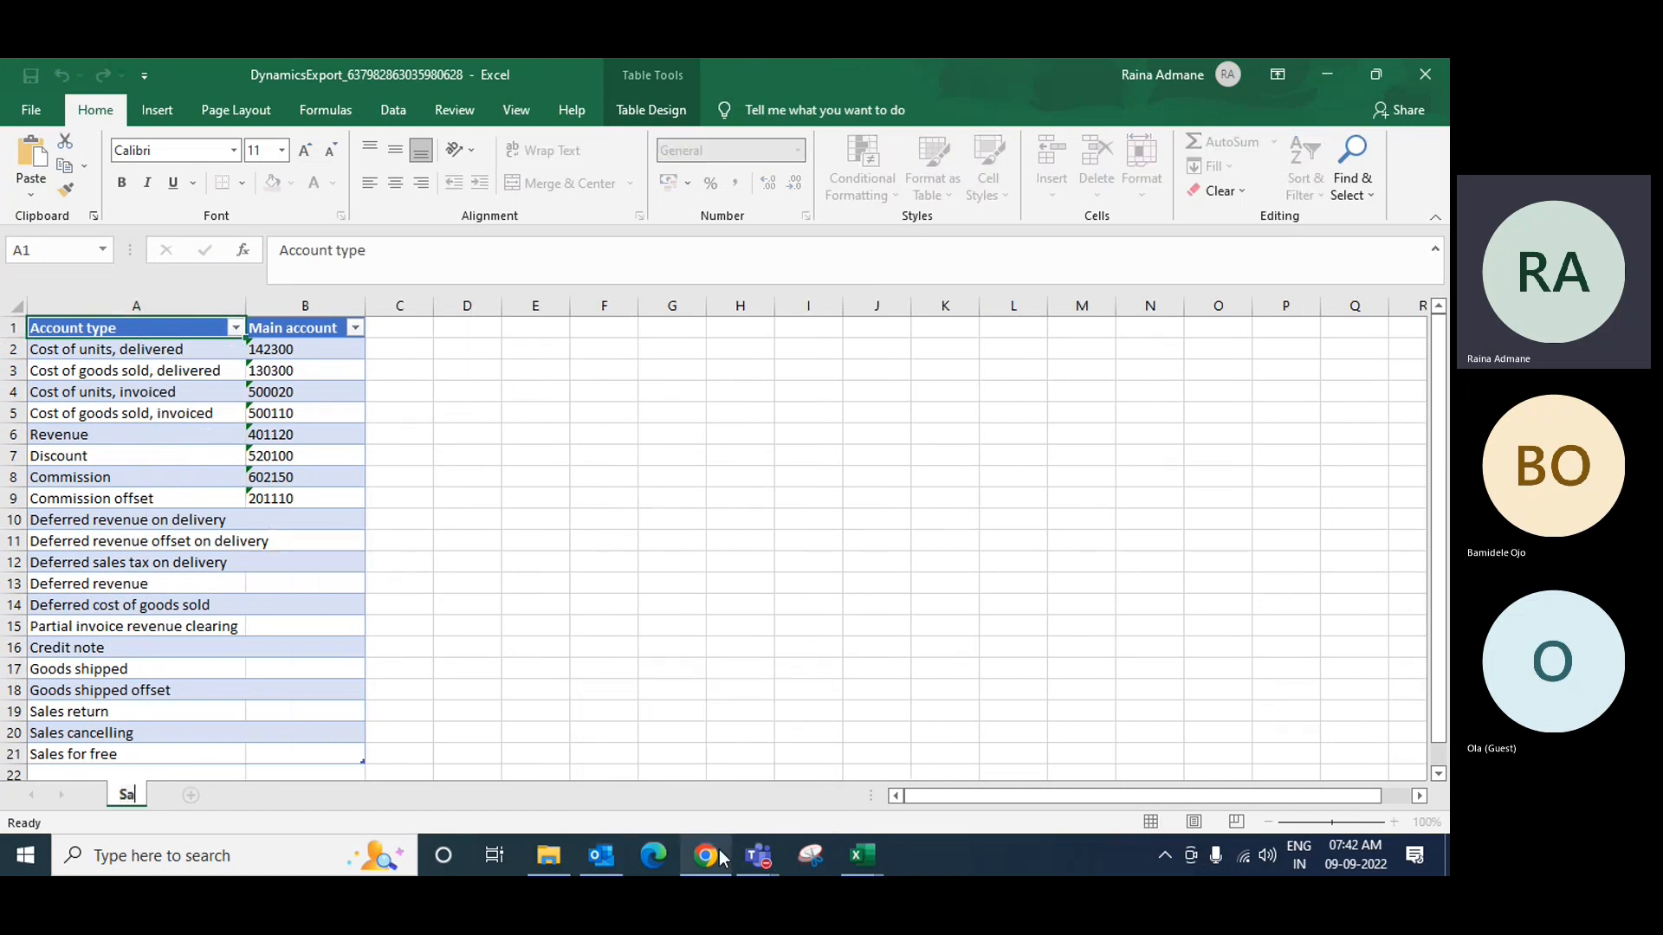
text(les O)
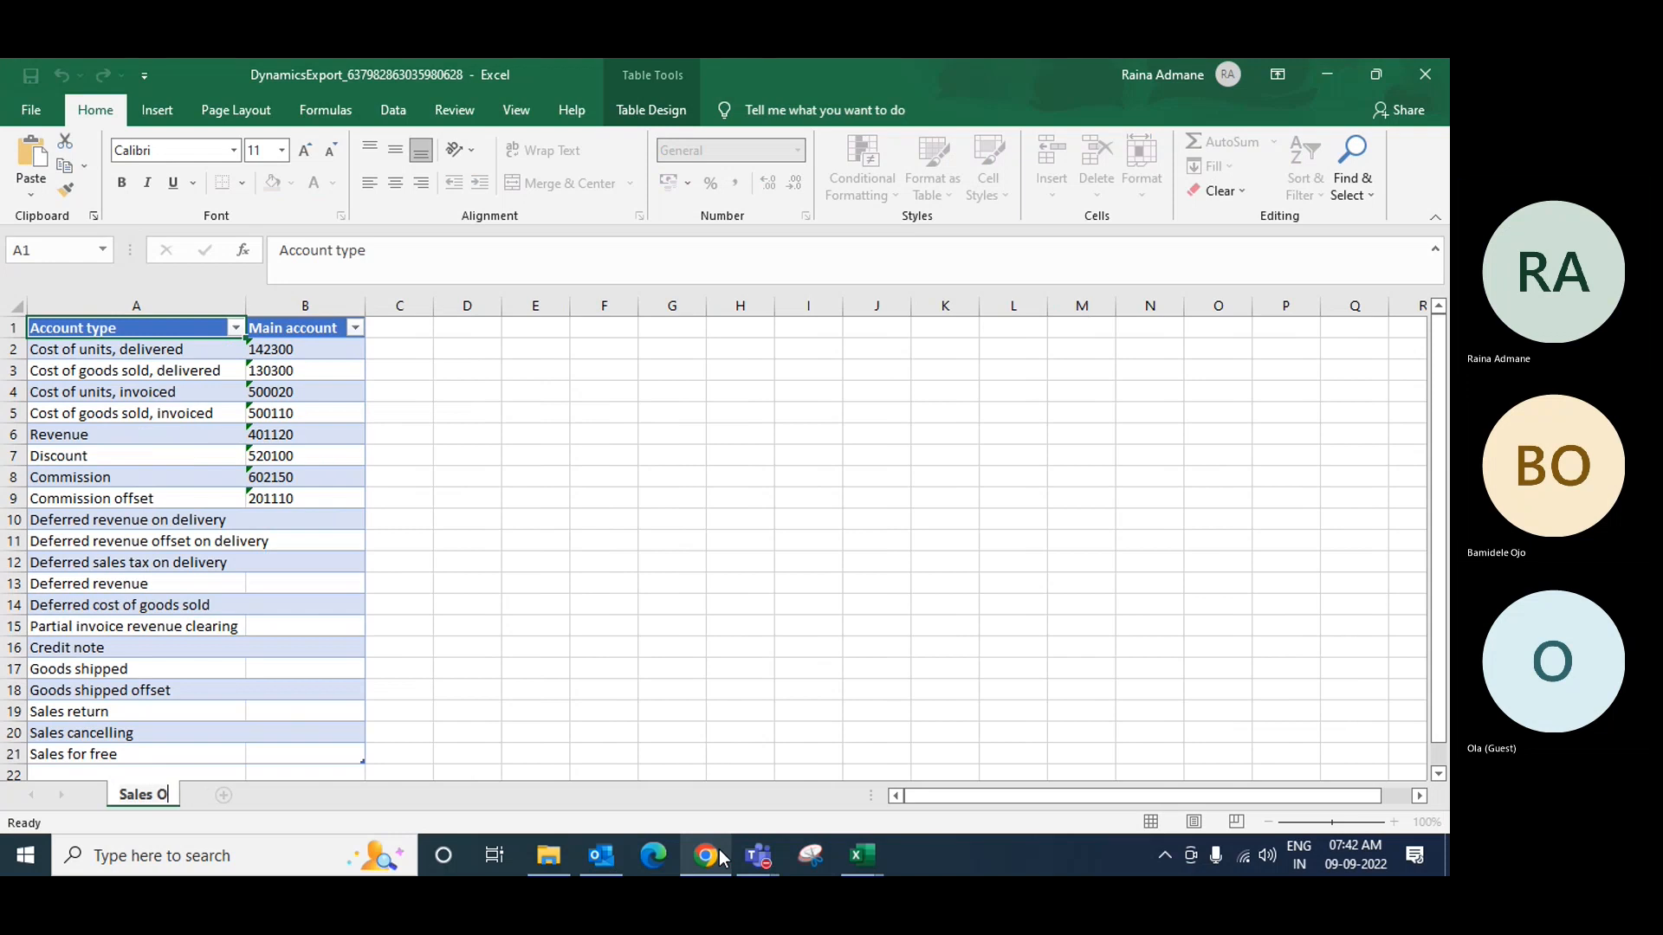
text(rder)
key(Return)
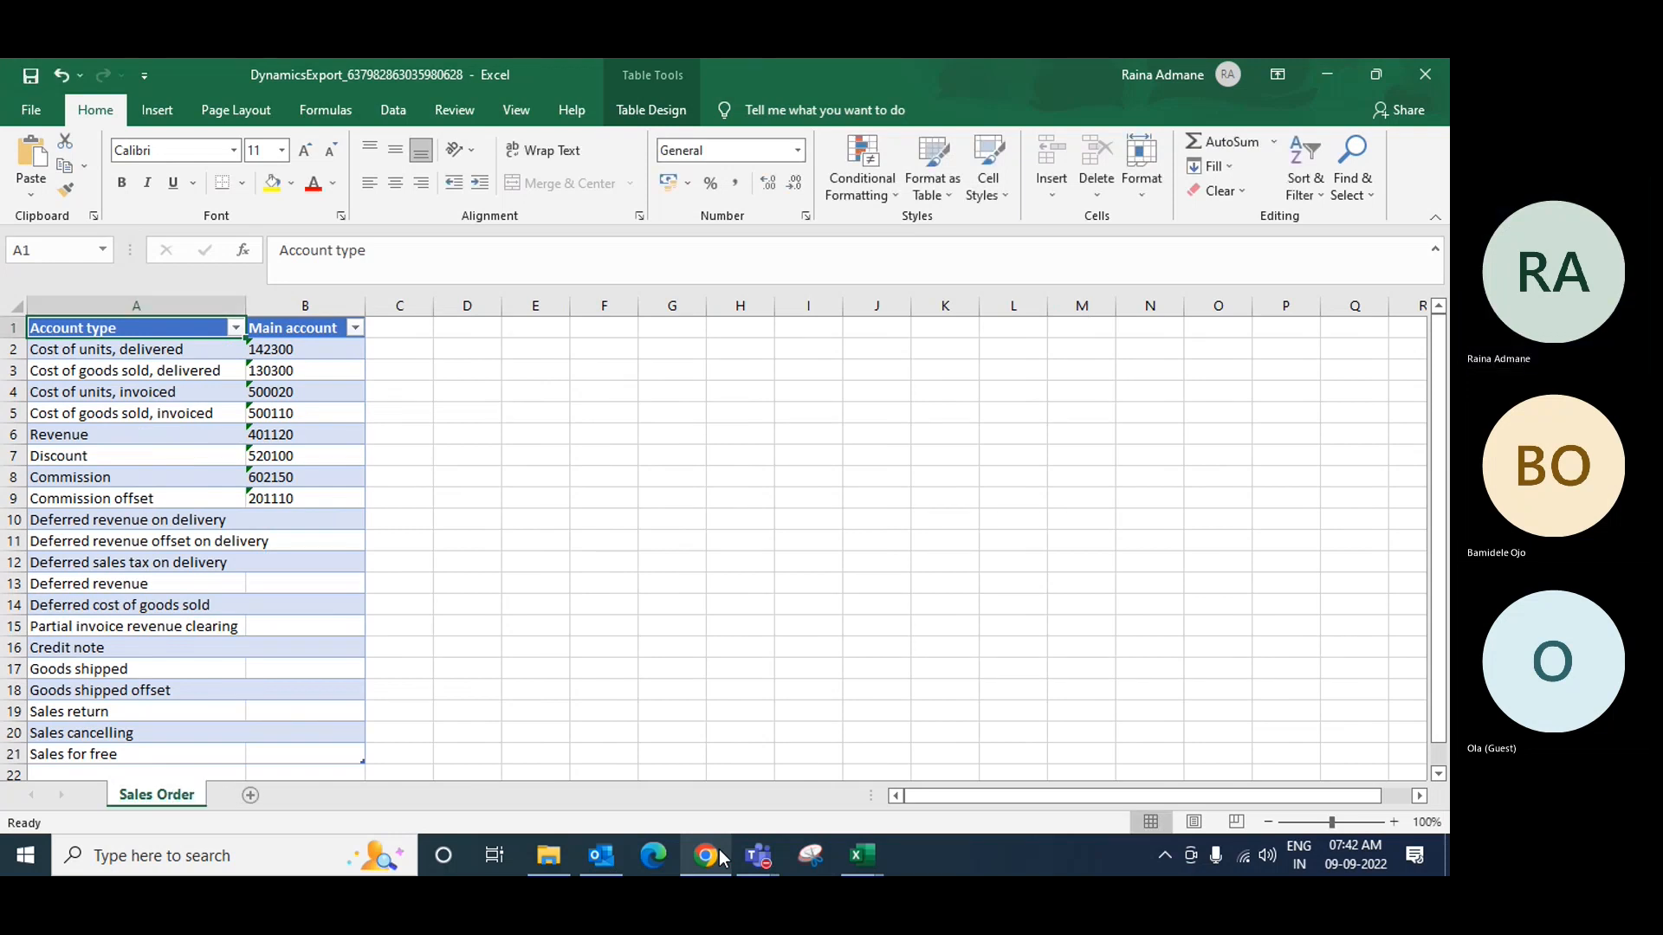
Step: Move the Sales Order sheet into the workbook holding the Purchase Order sheet
right_click(184, 798)
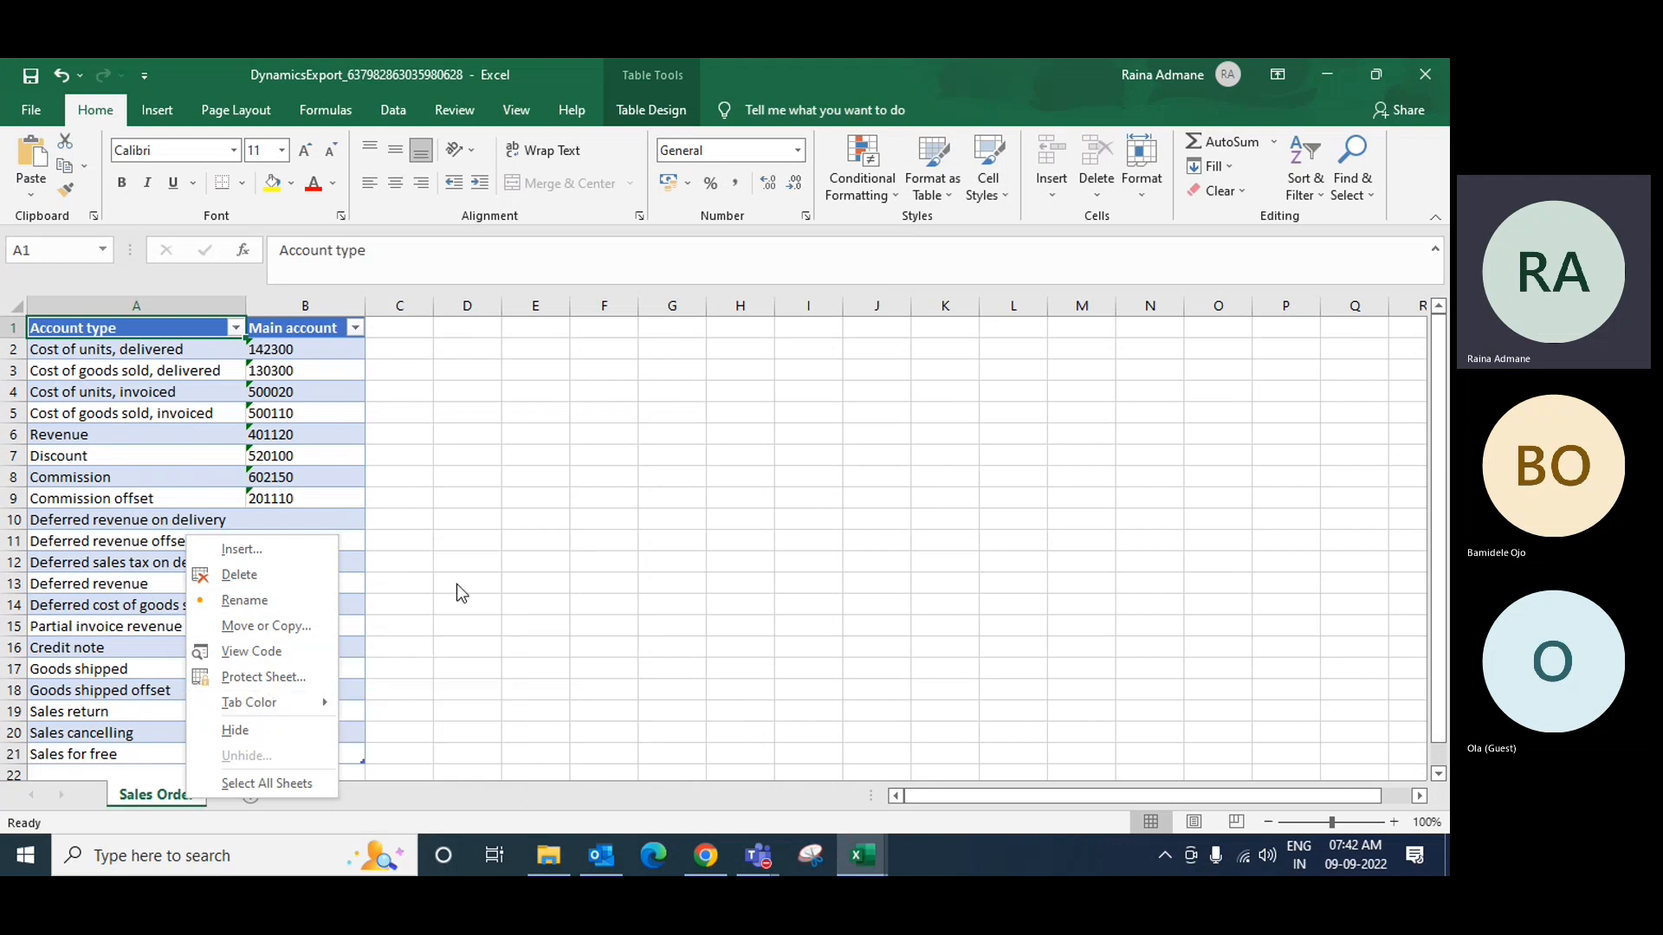
click(253, 626)
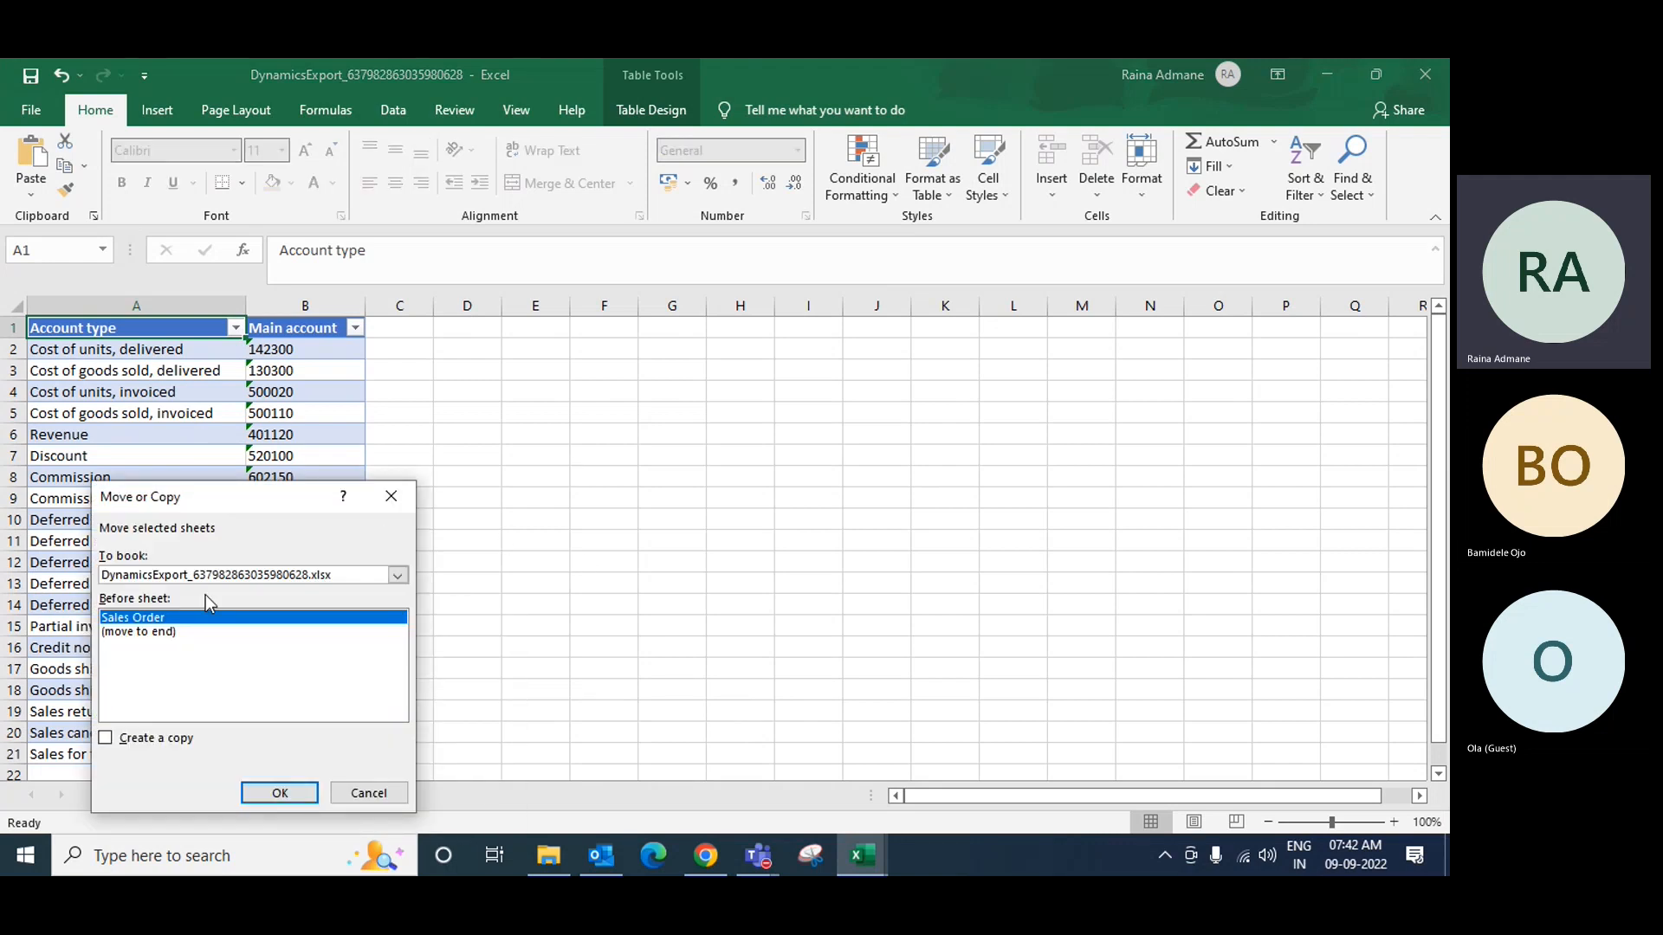
click(192, 577)
click(176, 616)
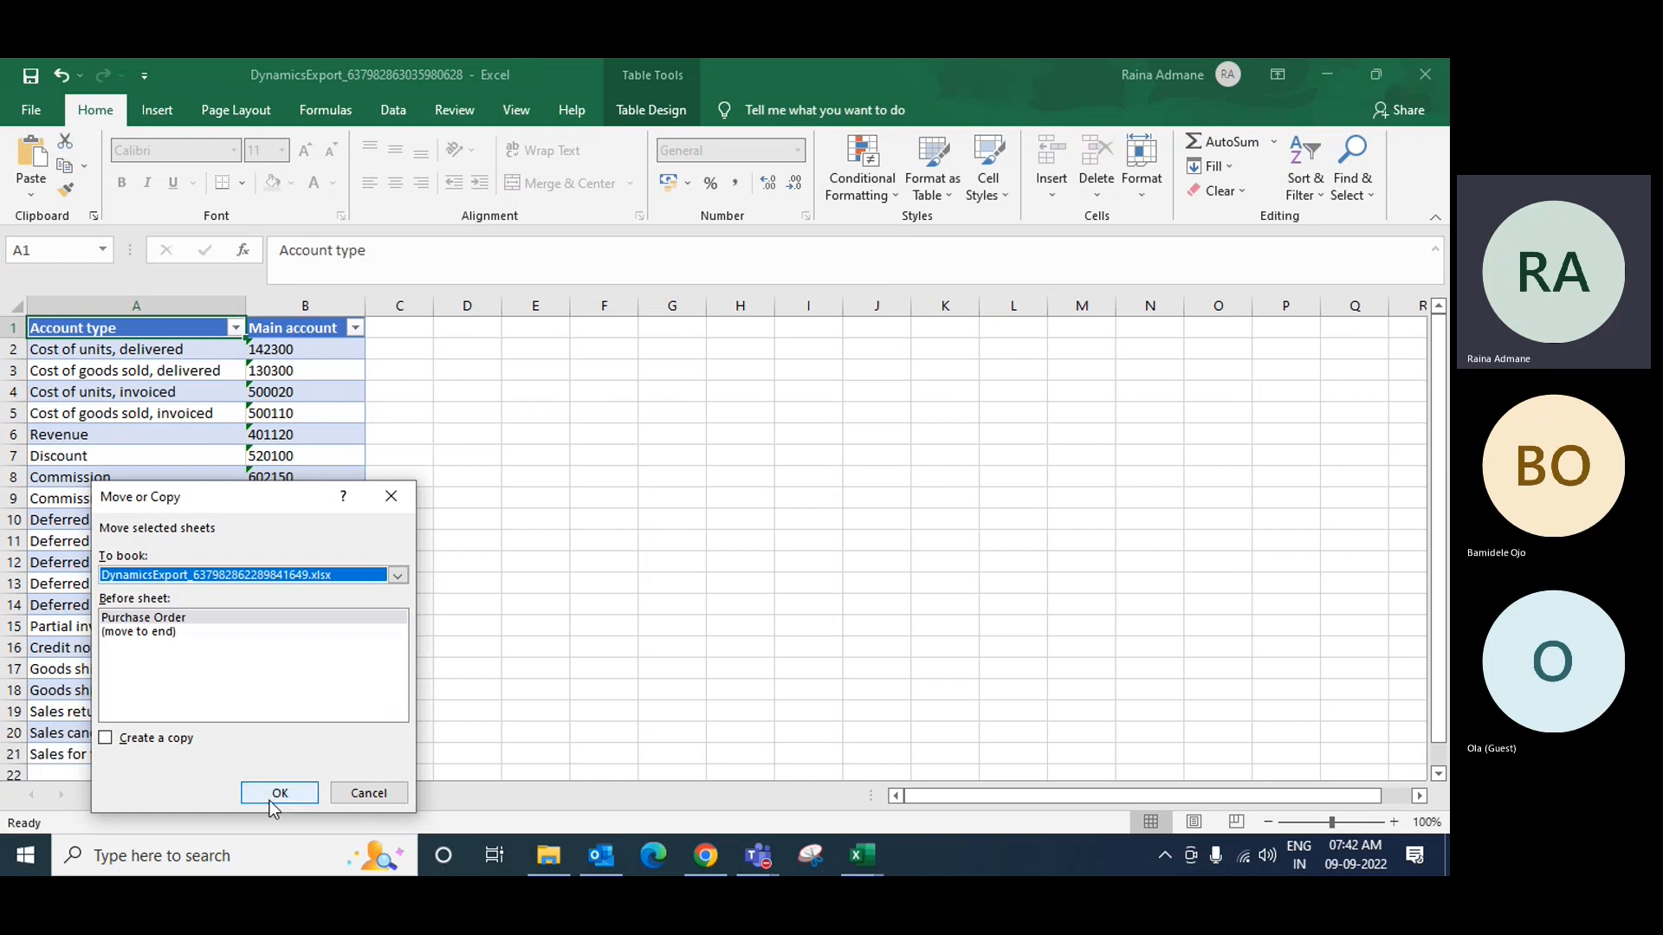
click(282, 793)
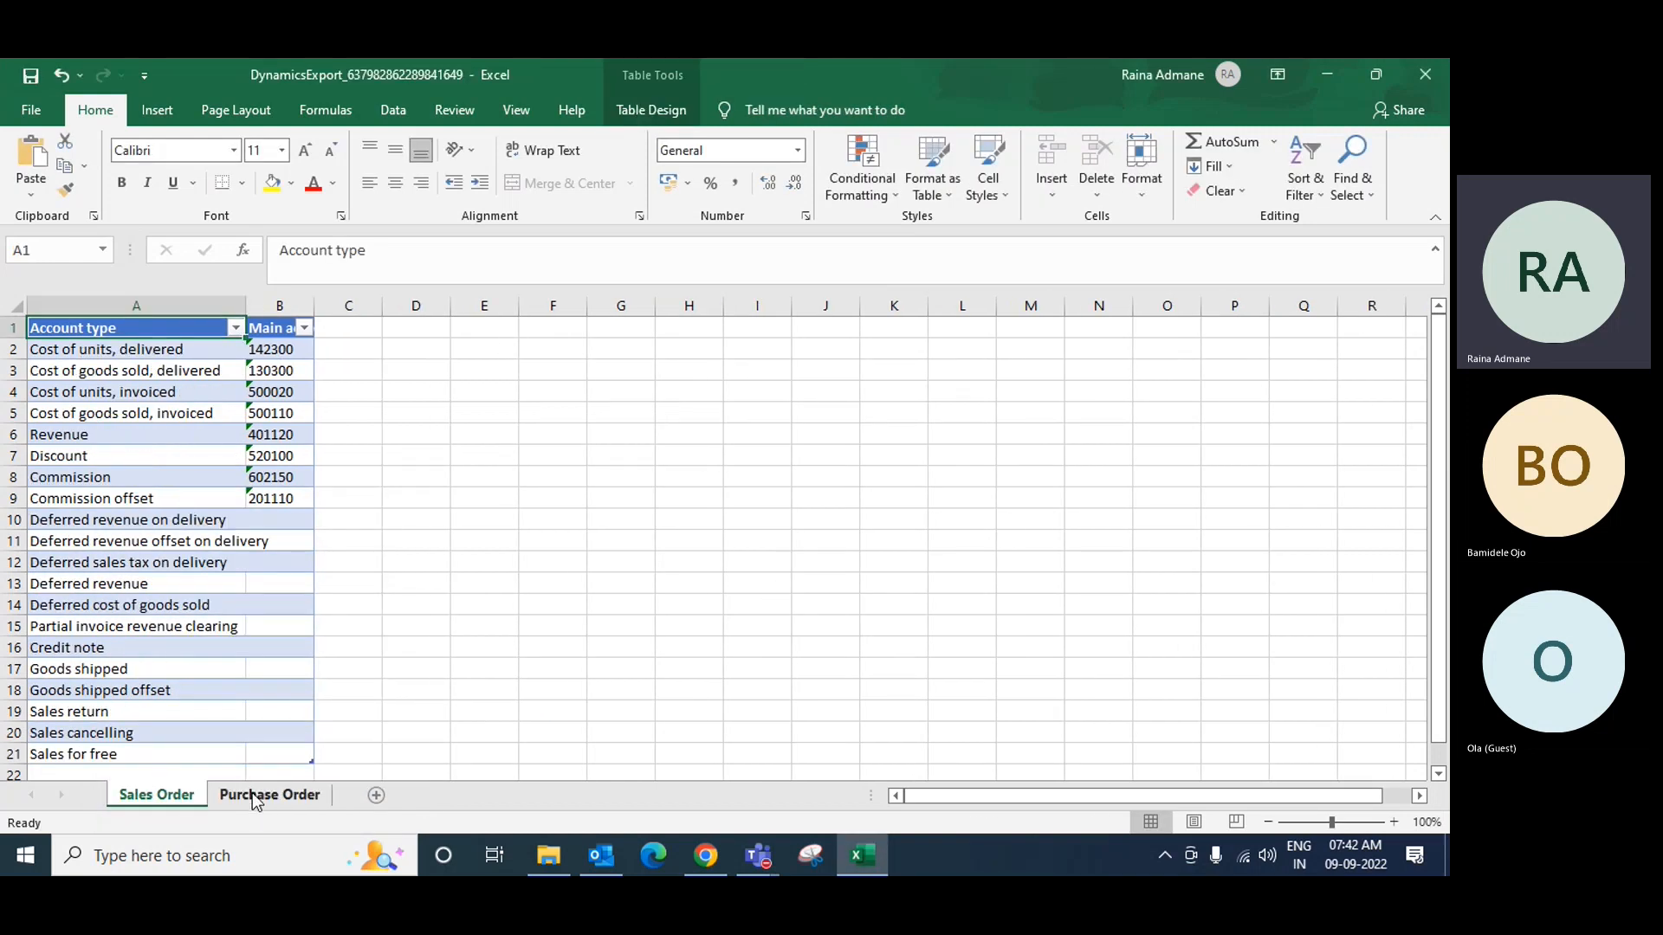
Step: Put Purchase Order before Sales Order and widen its column A
drag(259, 795, 117, 795)
click(324, 541)
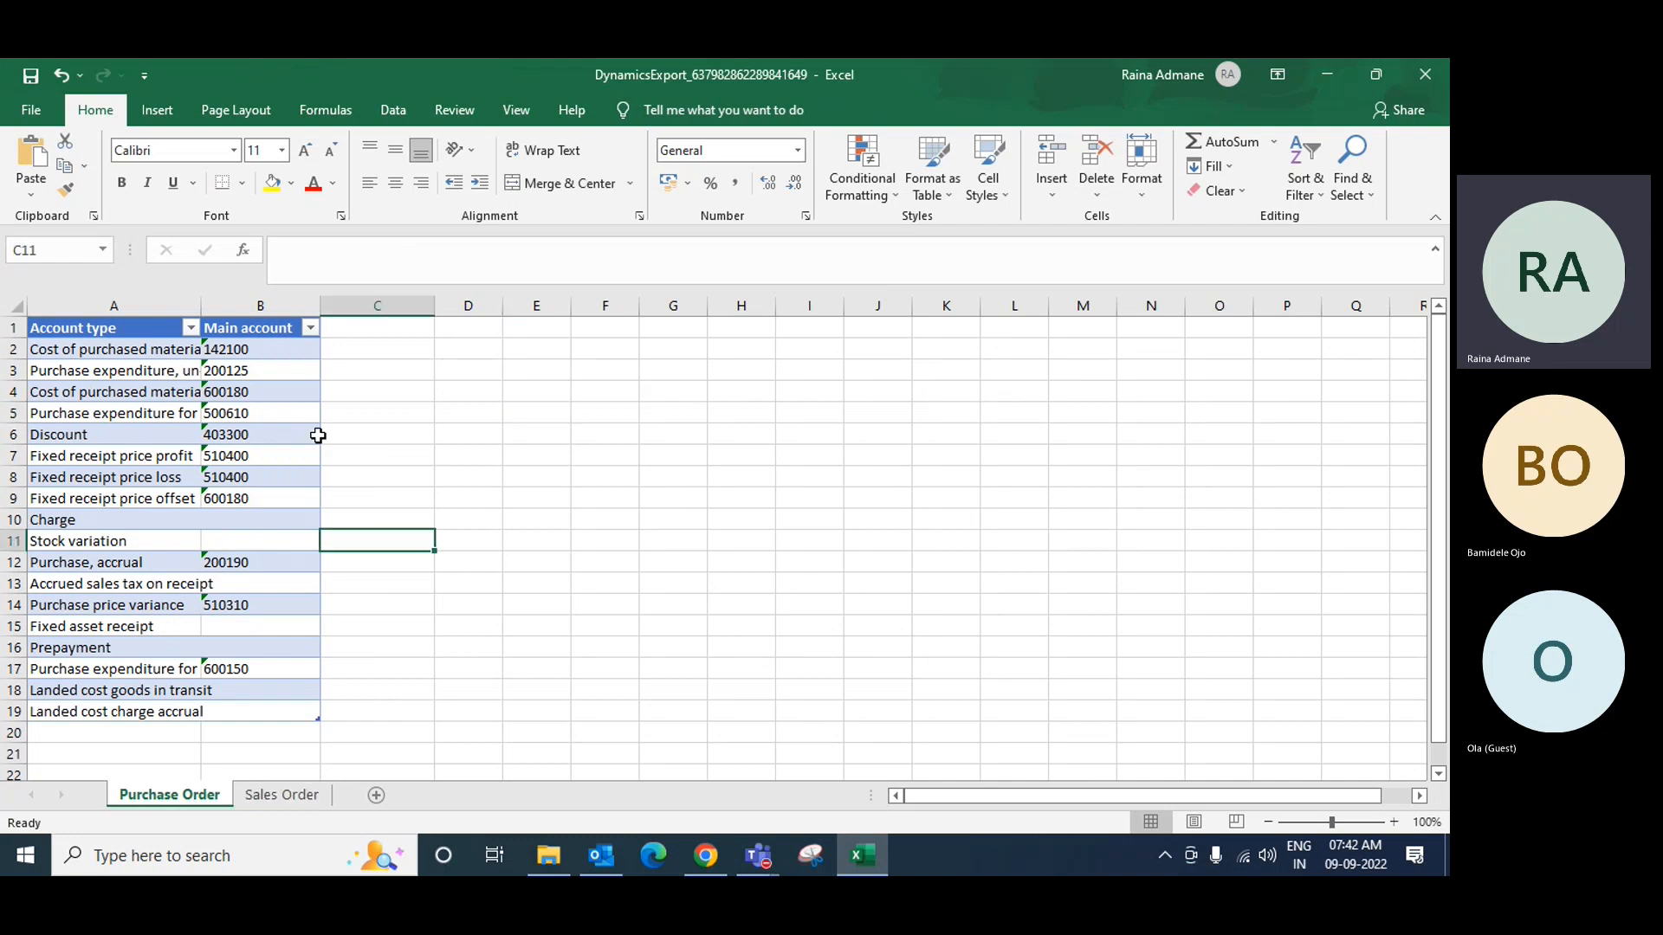
drag(203, 304, 237, 305)
click(708, 455)
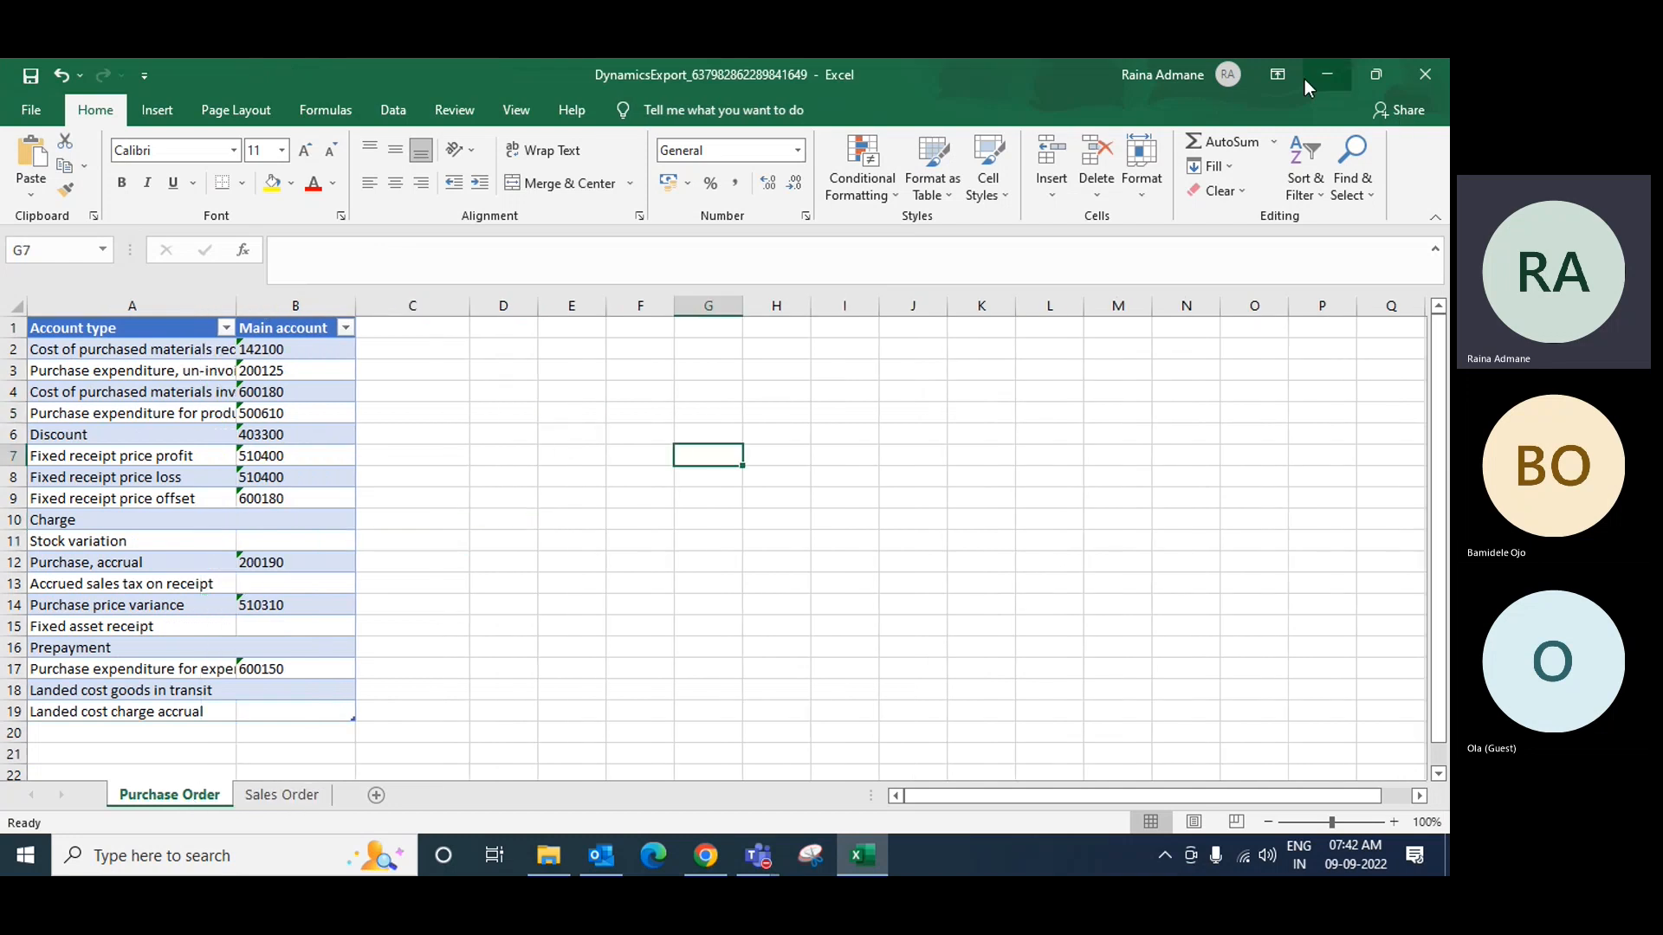
Step: Export all 25 RM inventory posting rows and open the downloaded workbook in Excel
click(1325, 75)
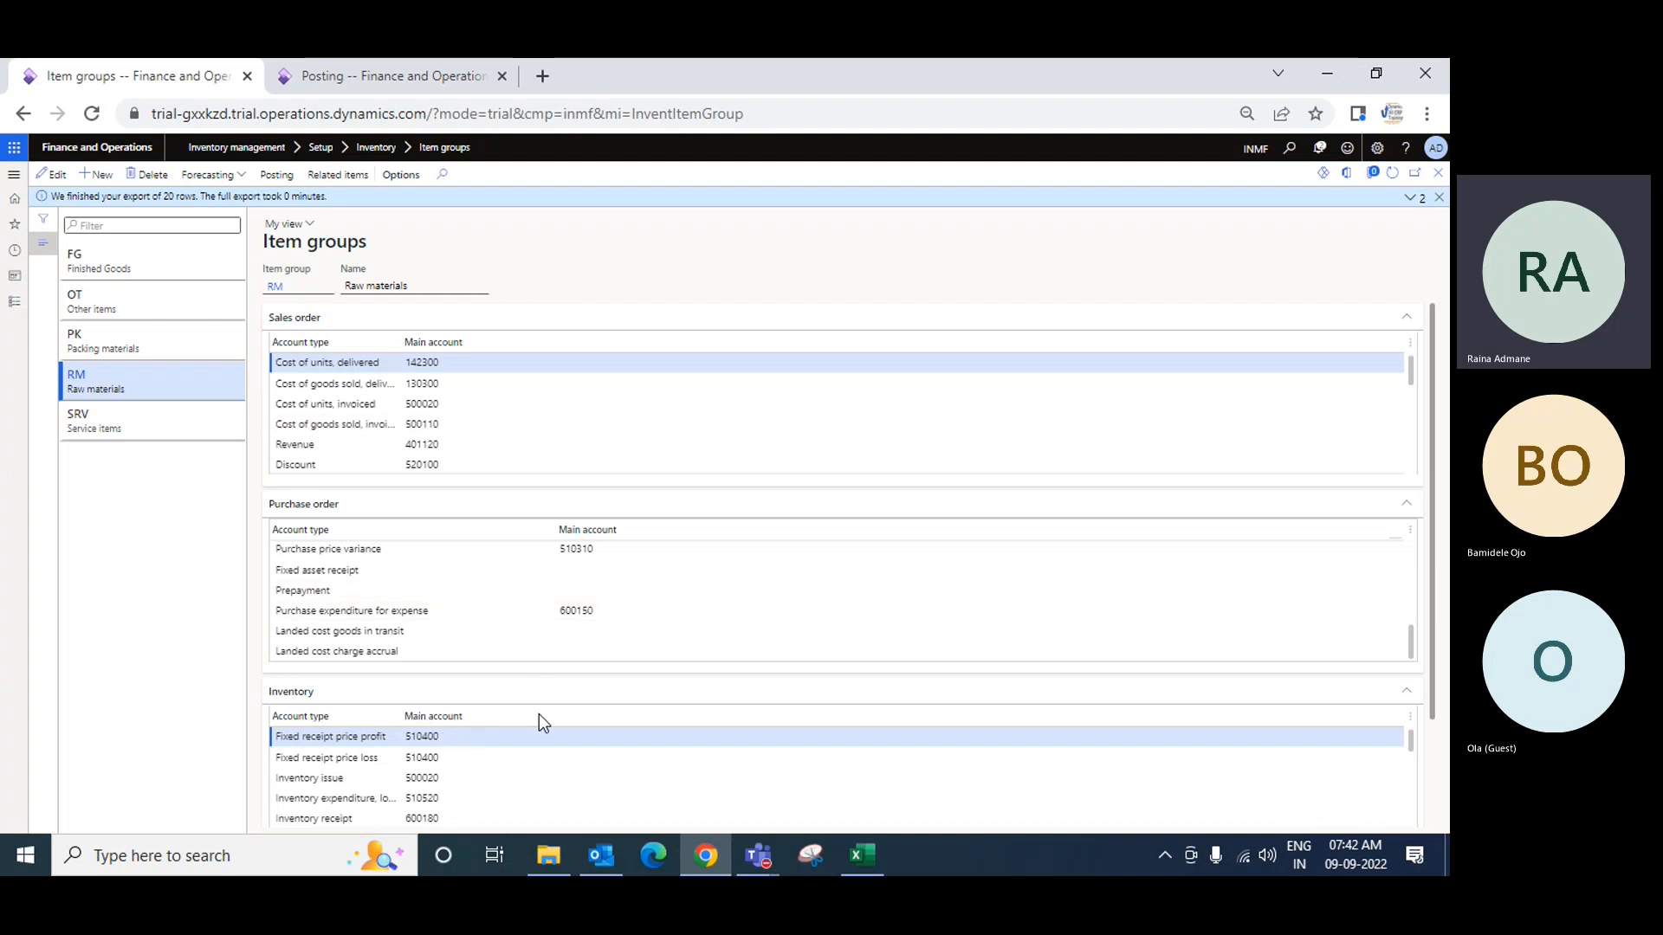
right_click(424, 719)
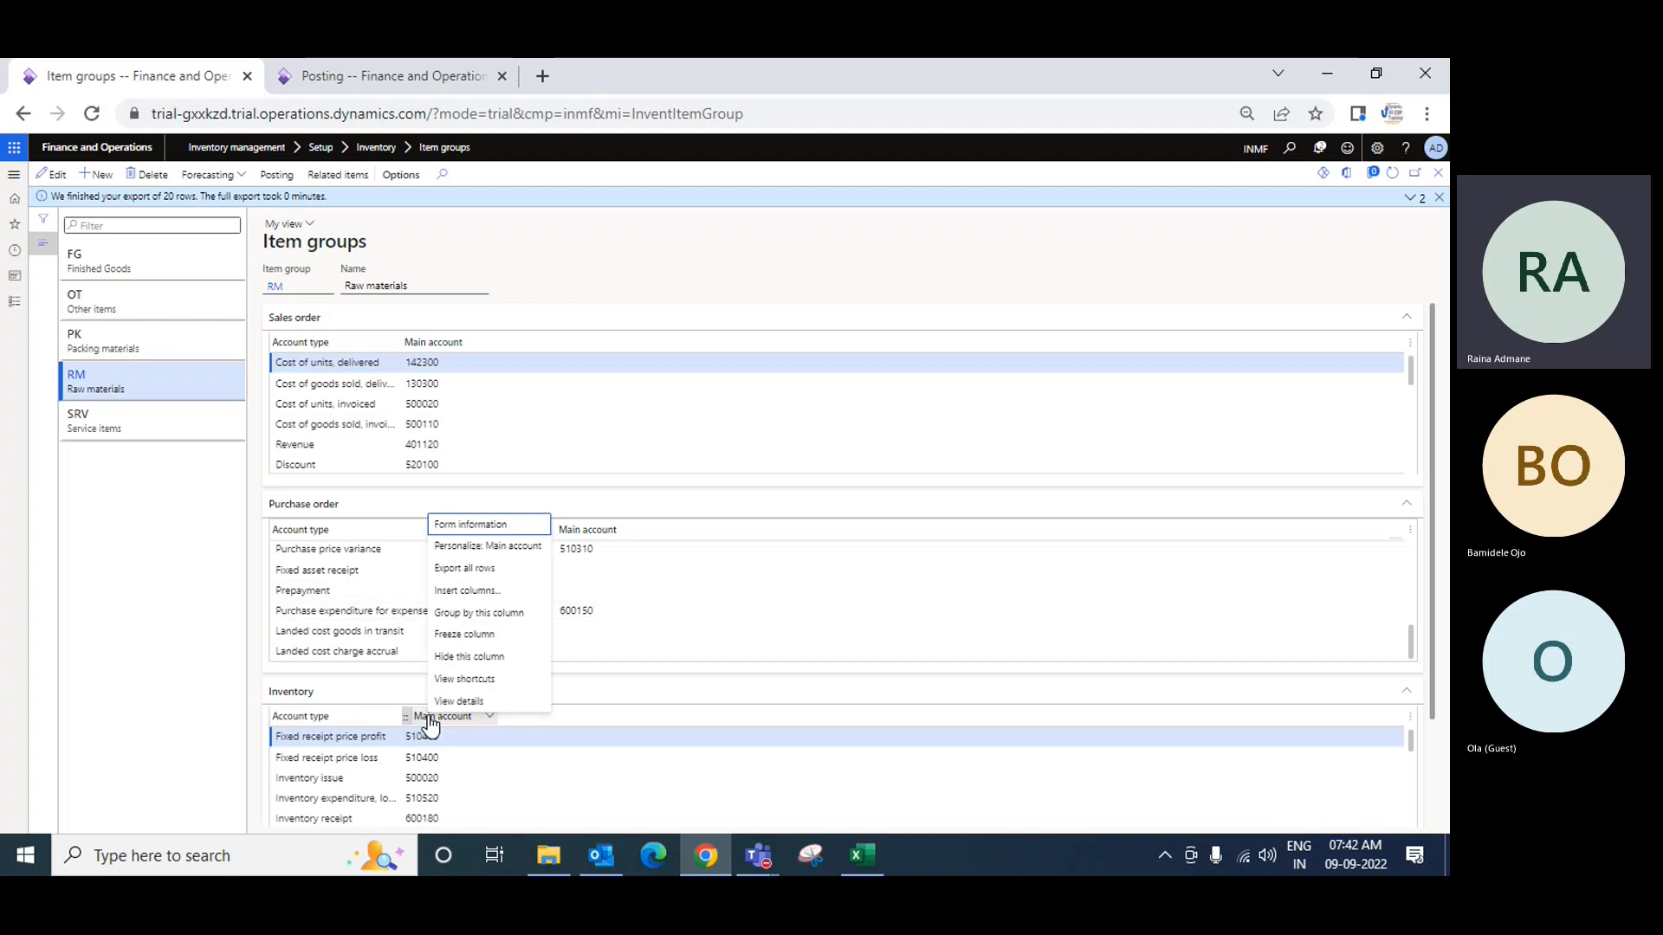
click(483, 572)
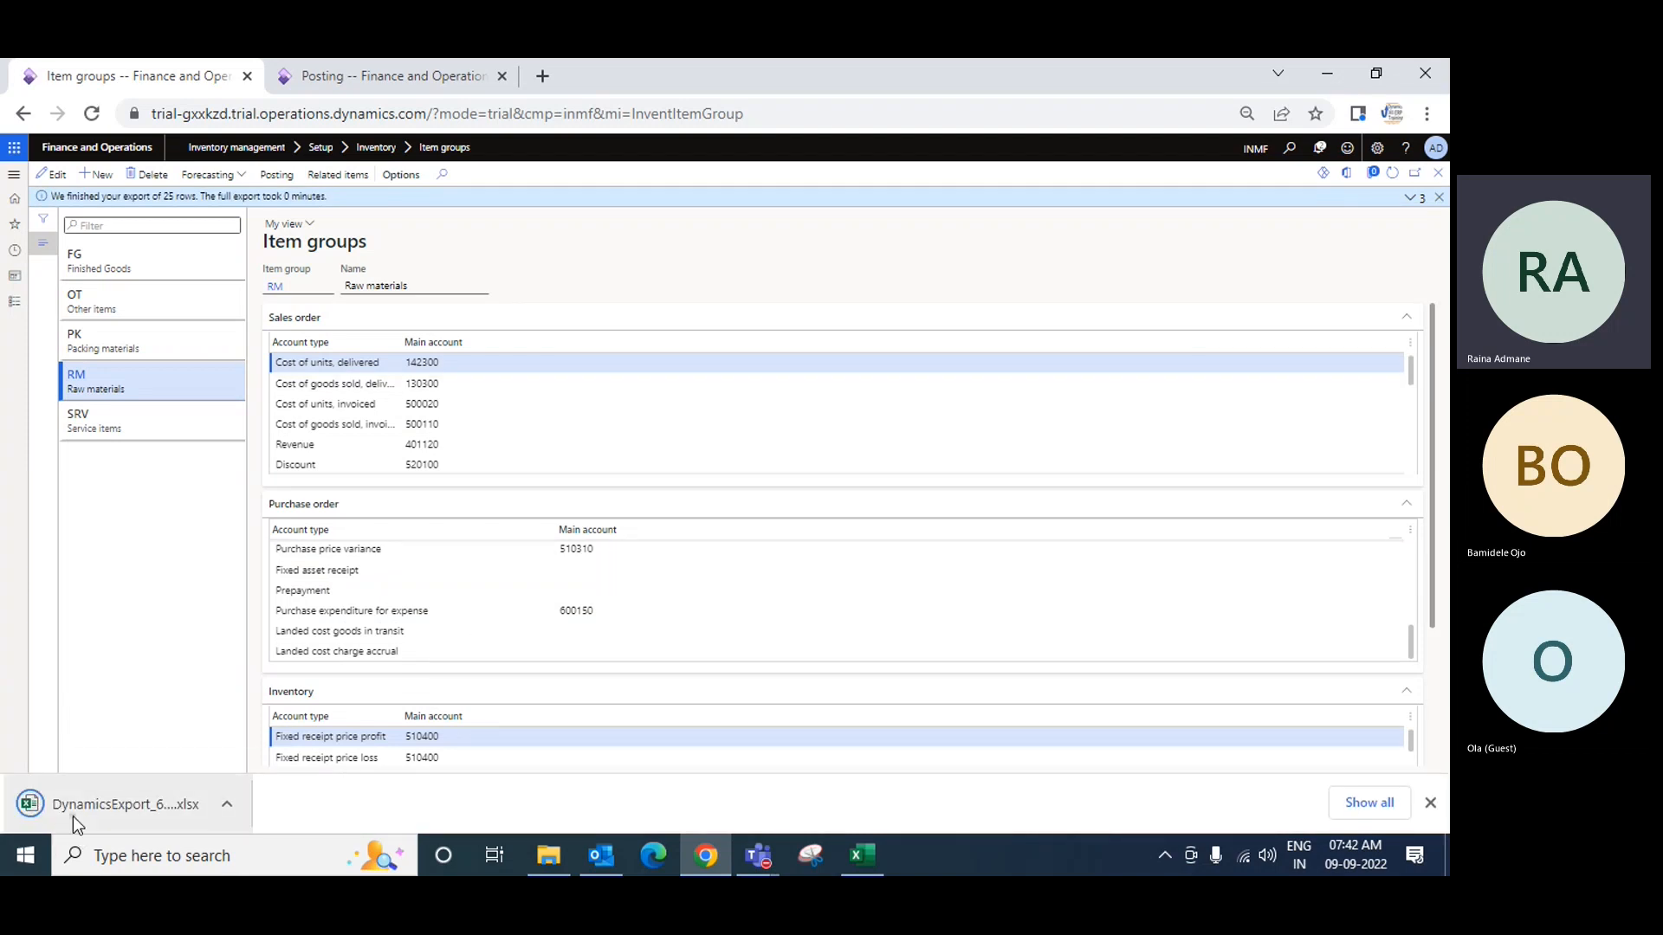
click(73, 814)
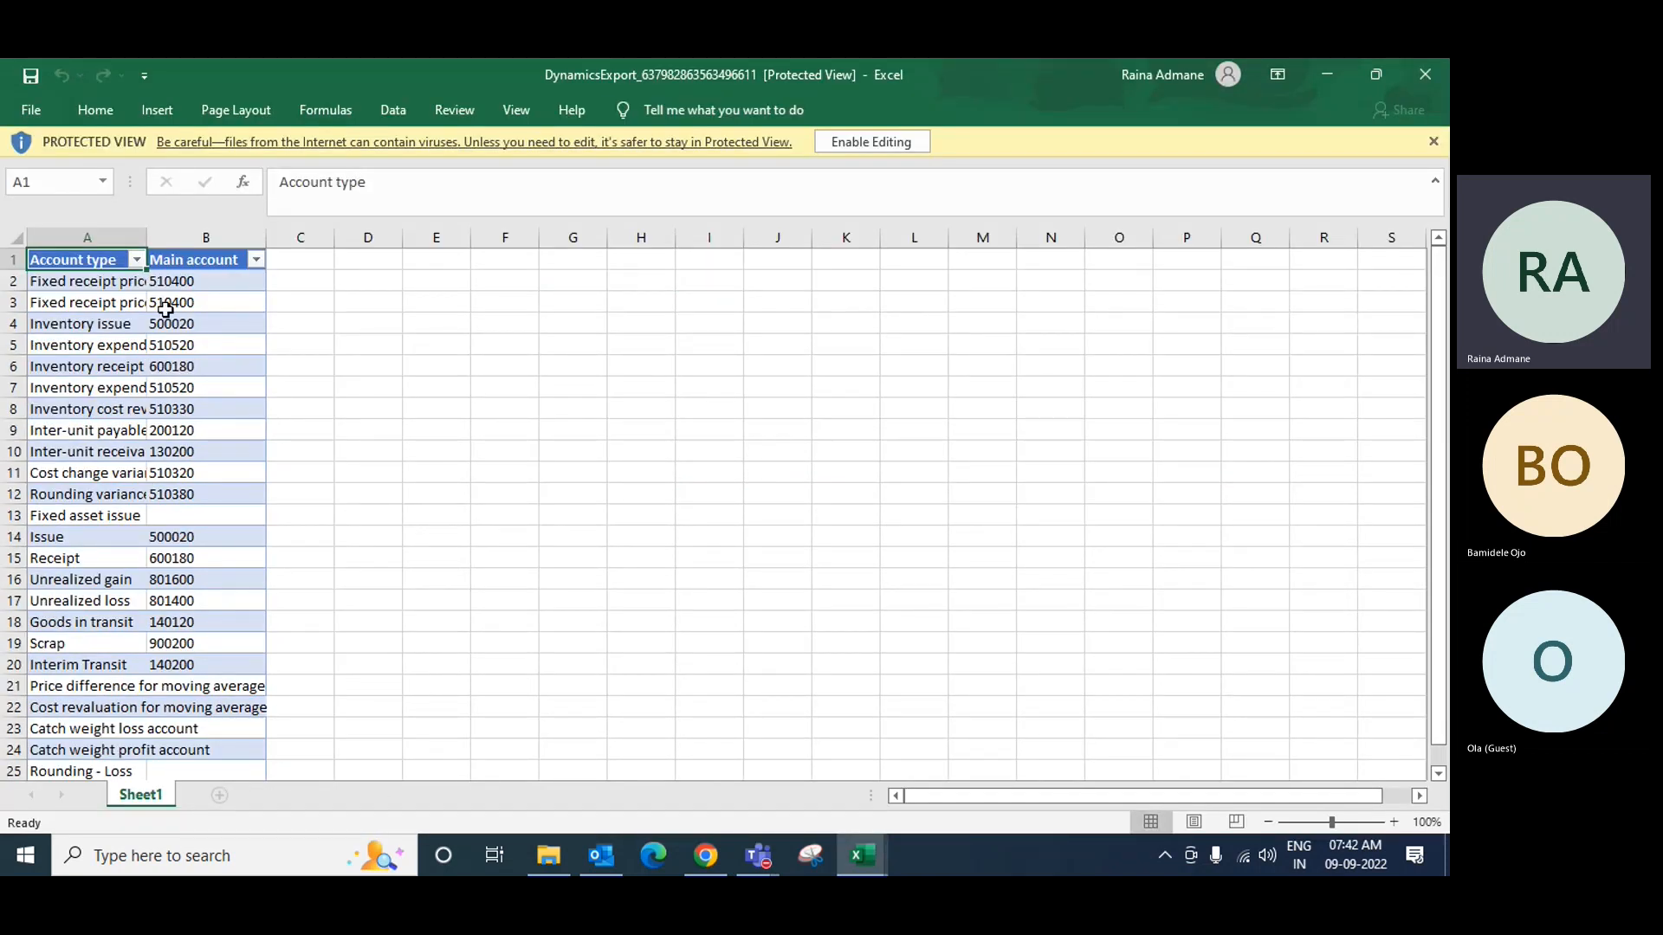
Step: Enable editing and rename the exported sheet to 'Inventory'
click(871, 142)
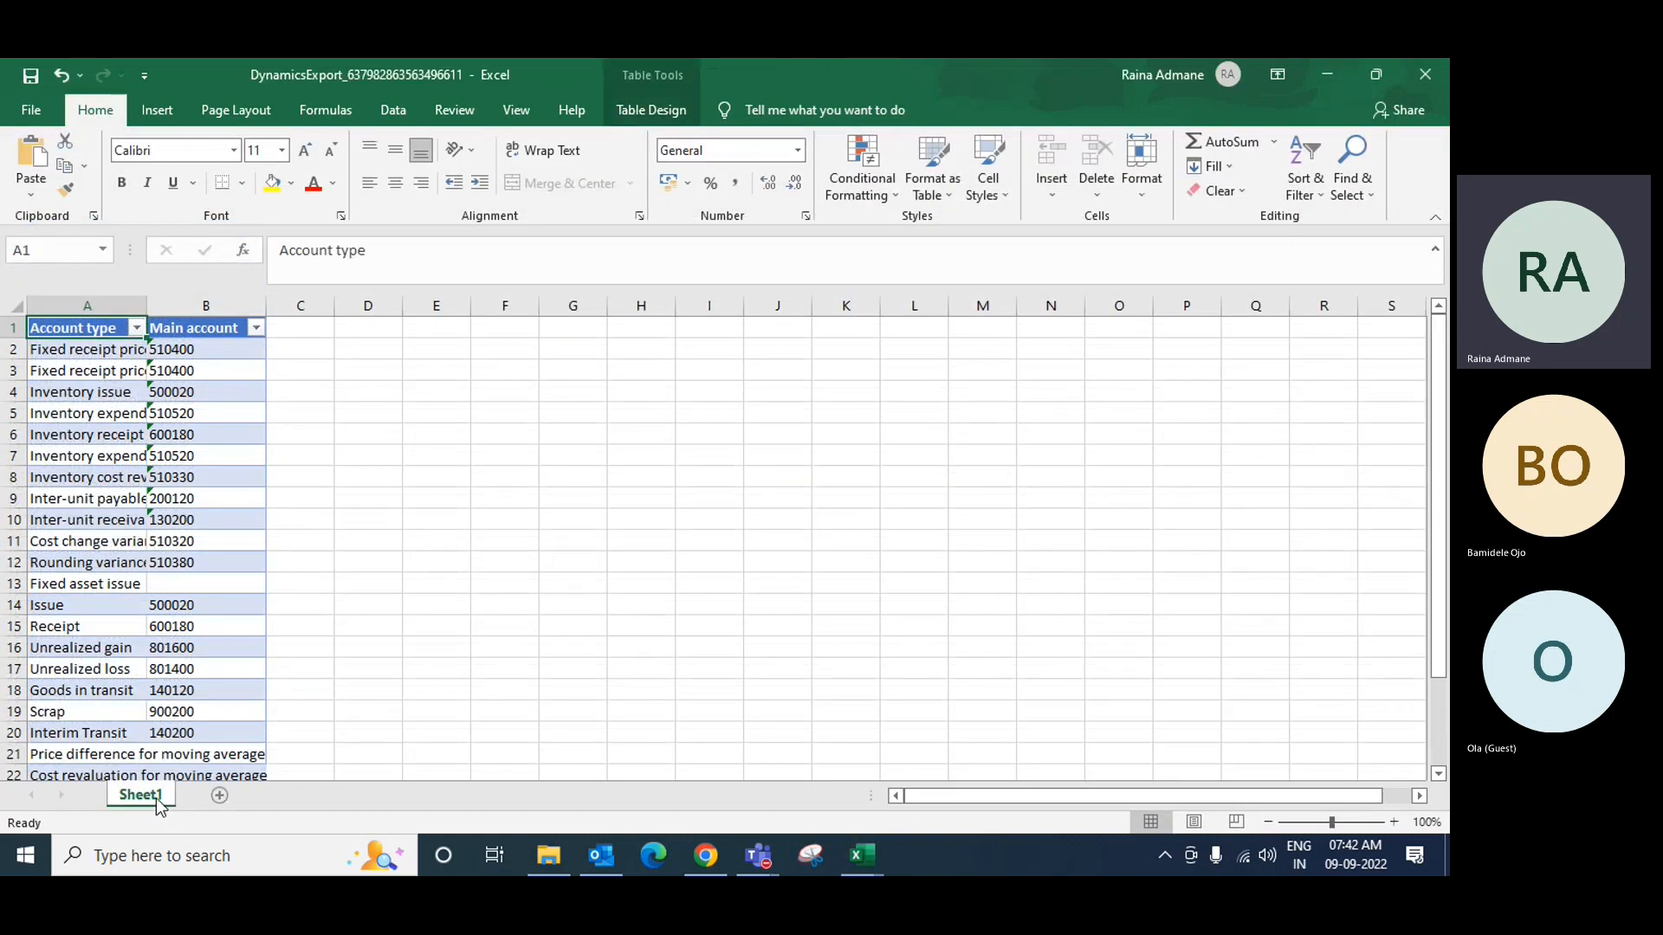
double_click(161, 799)
text(Inv)
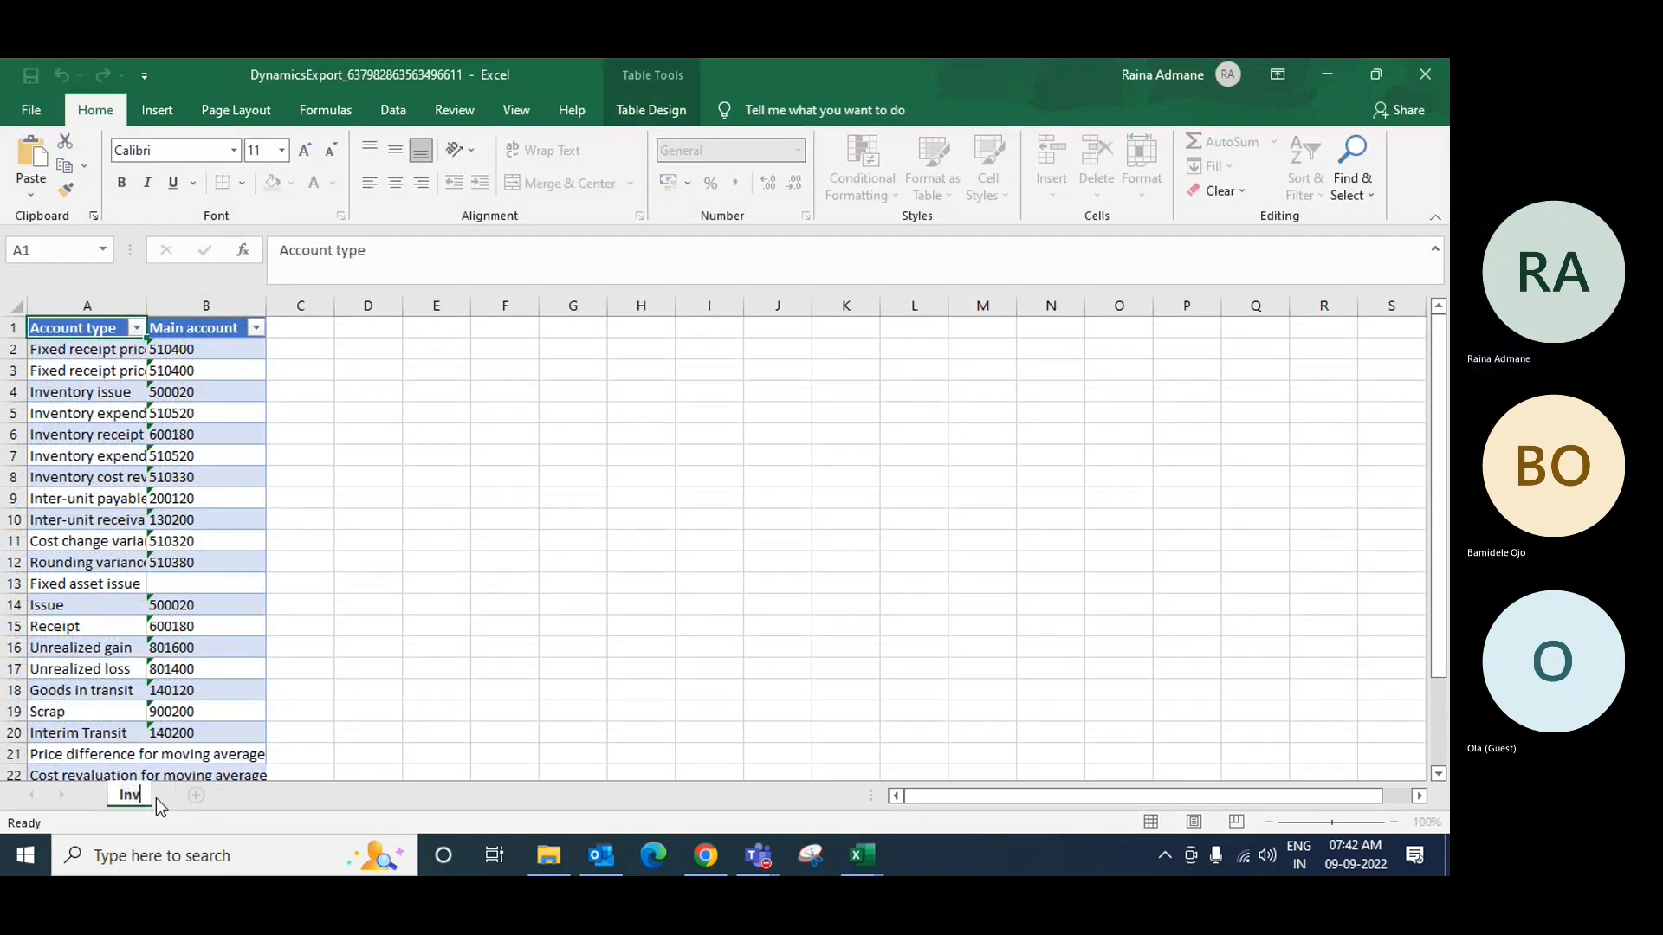
text(entory)
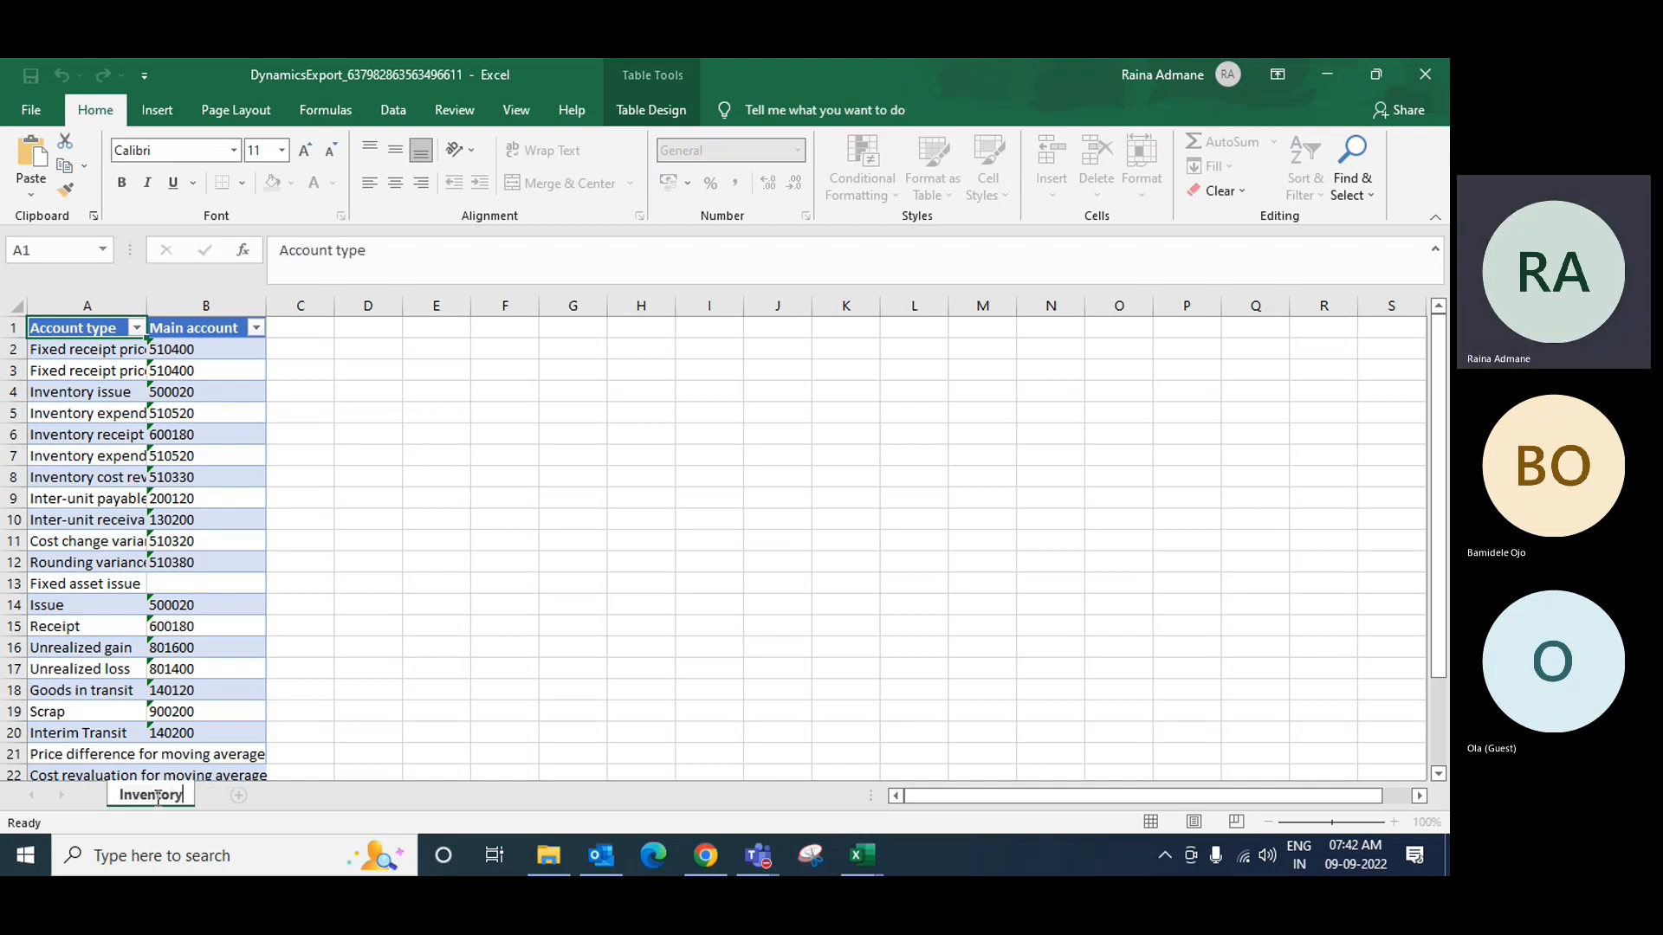
key(Return)
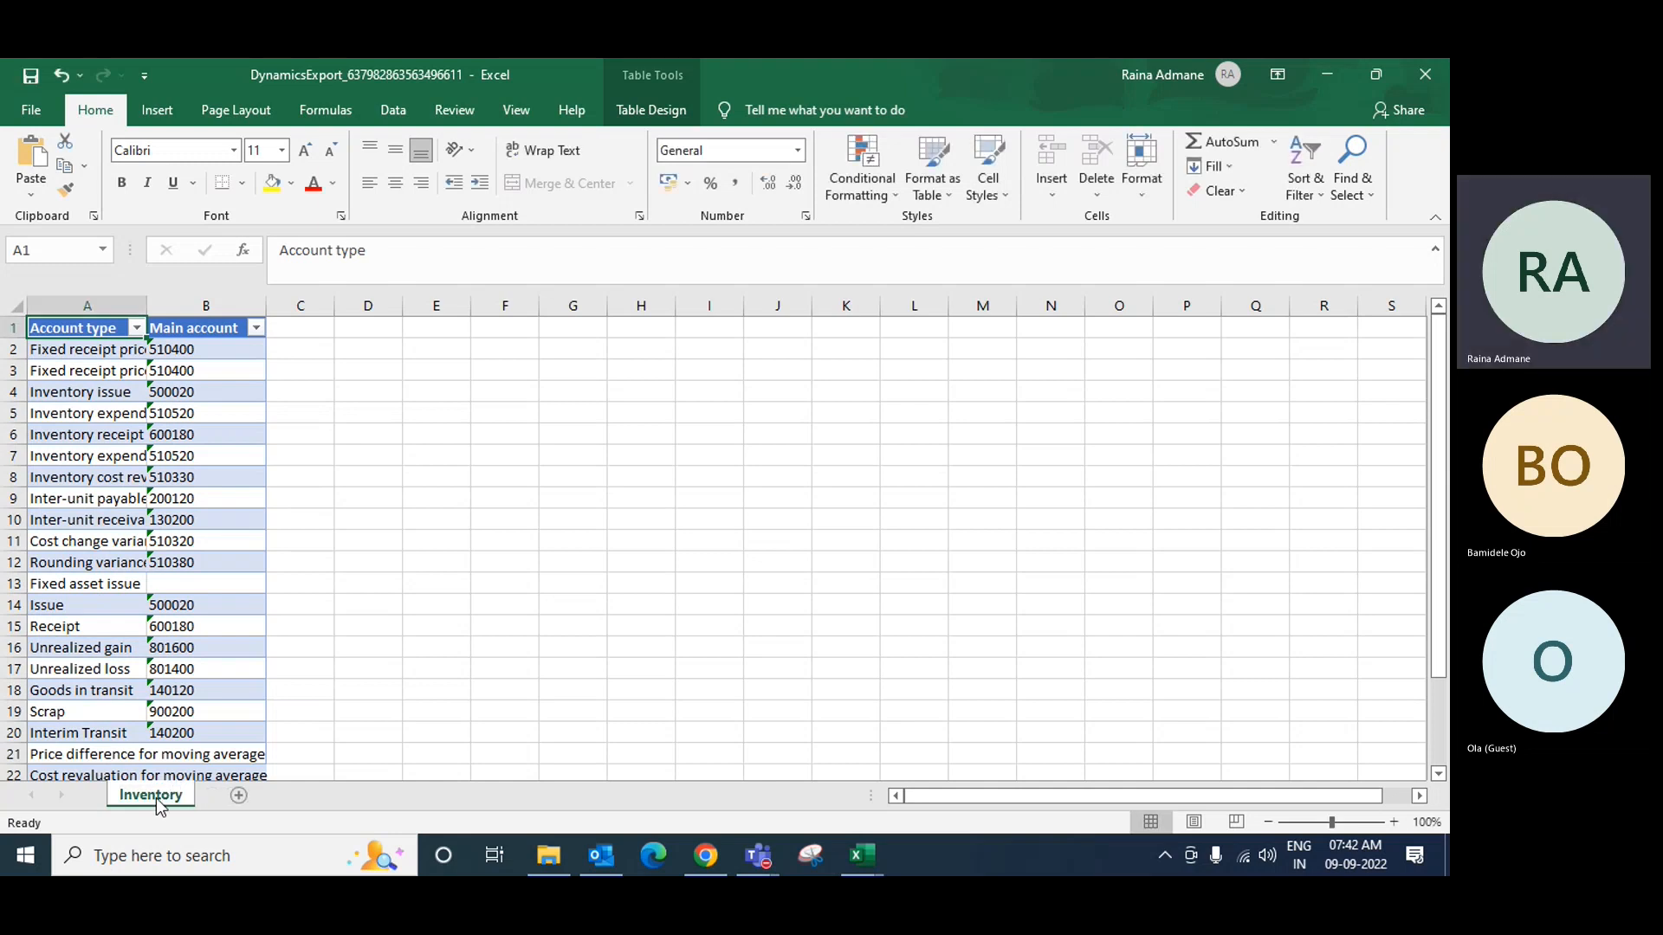
Step: Move the Inventory sheet to the end of the Purchase Order/Sales Order workbook
right_click(158, 806)
click(216, 624)
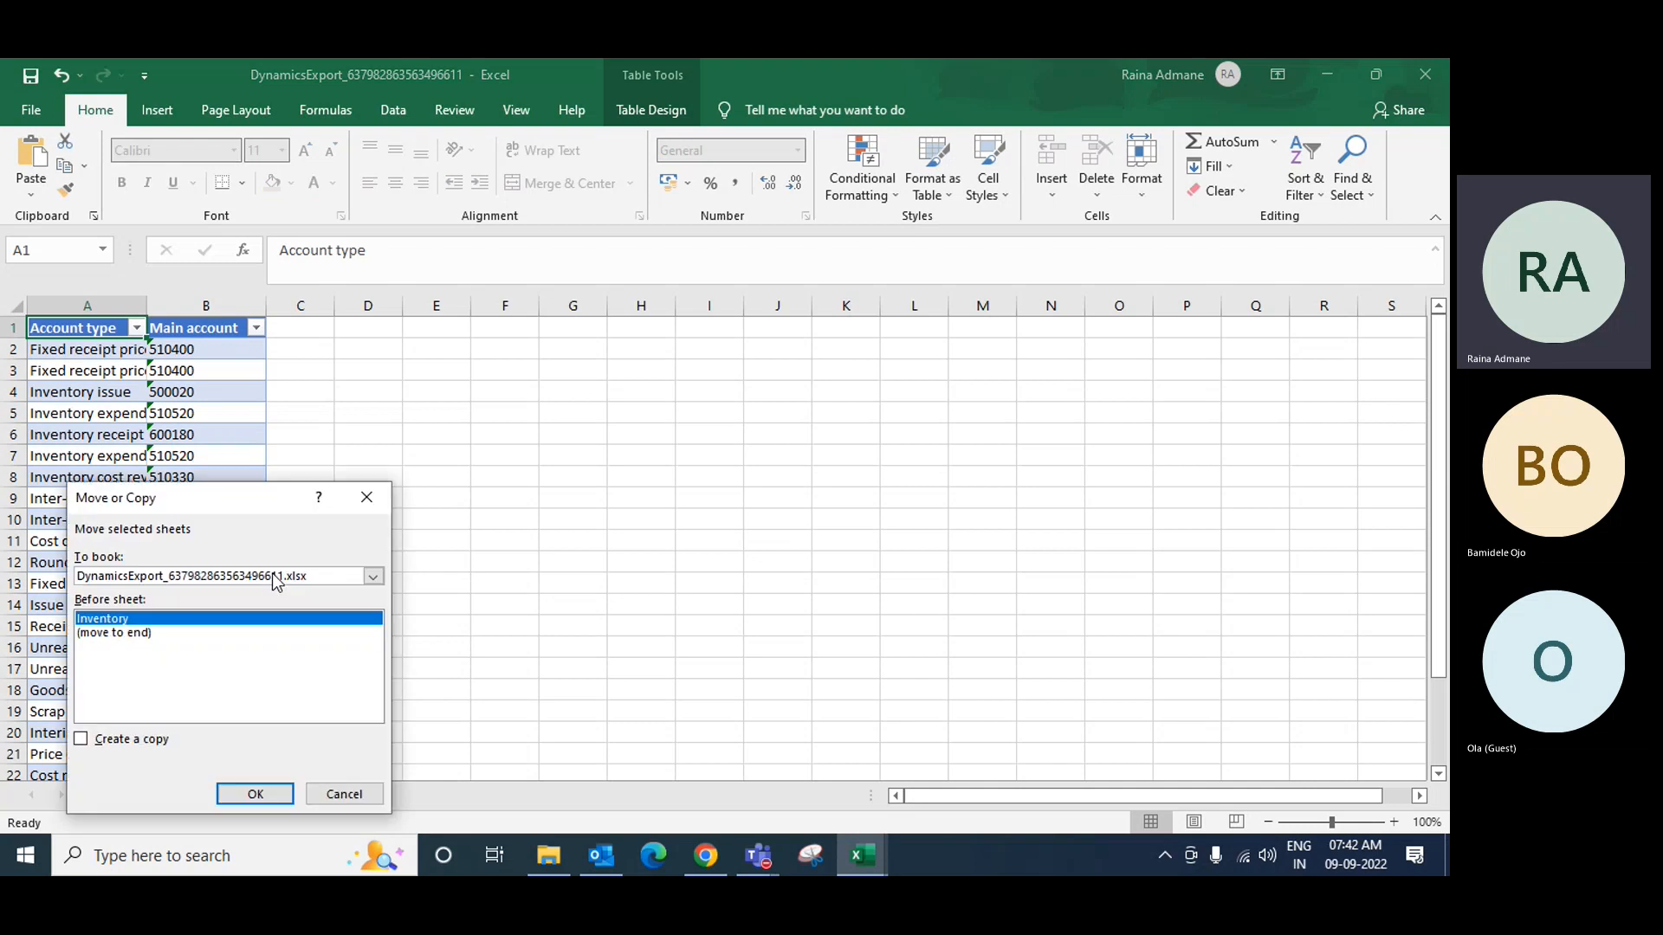
click(208, 576)
click(208, 598)
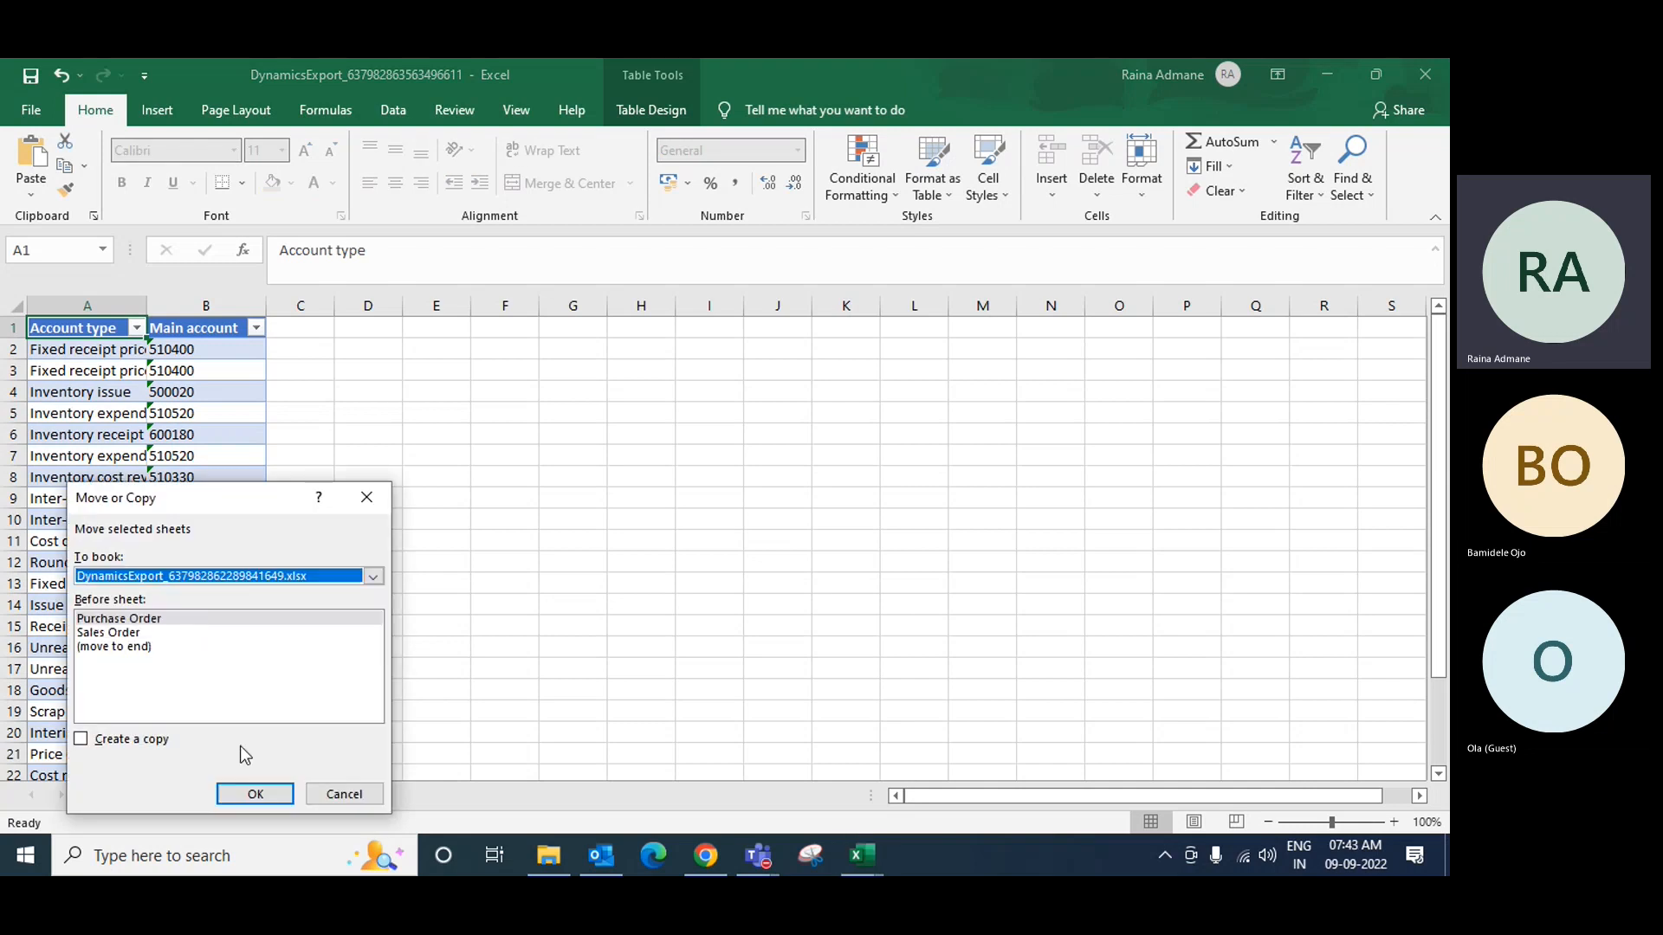
click(149, 647)
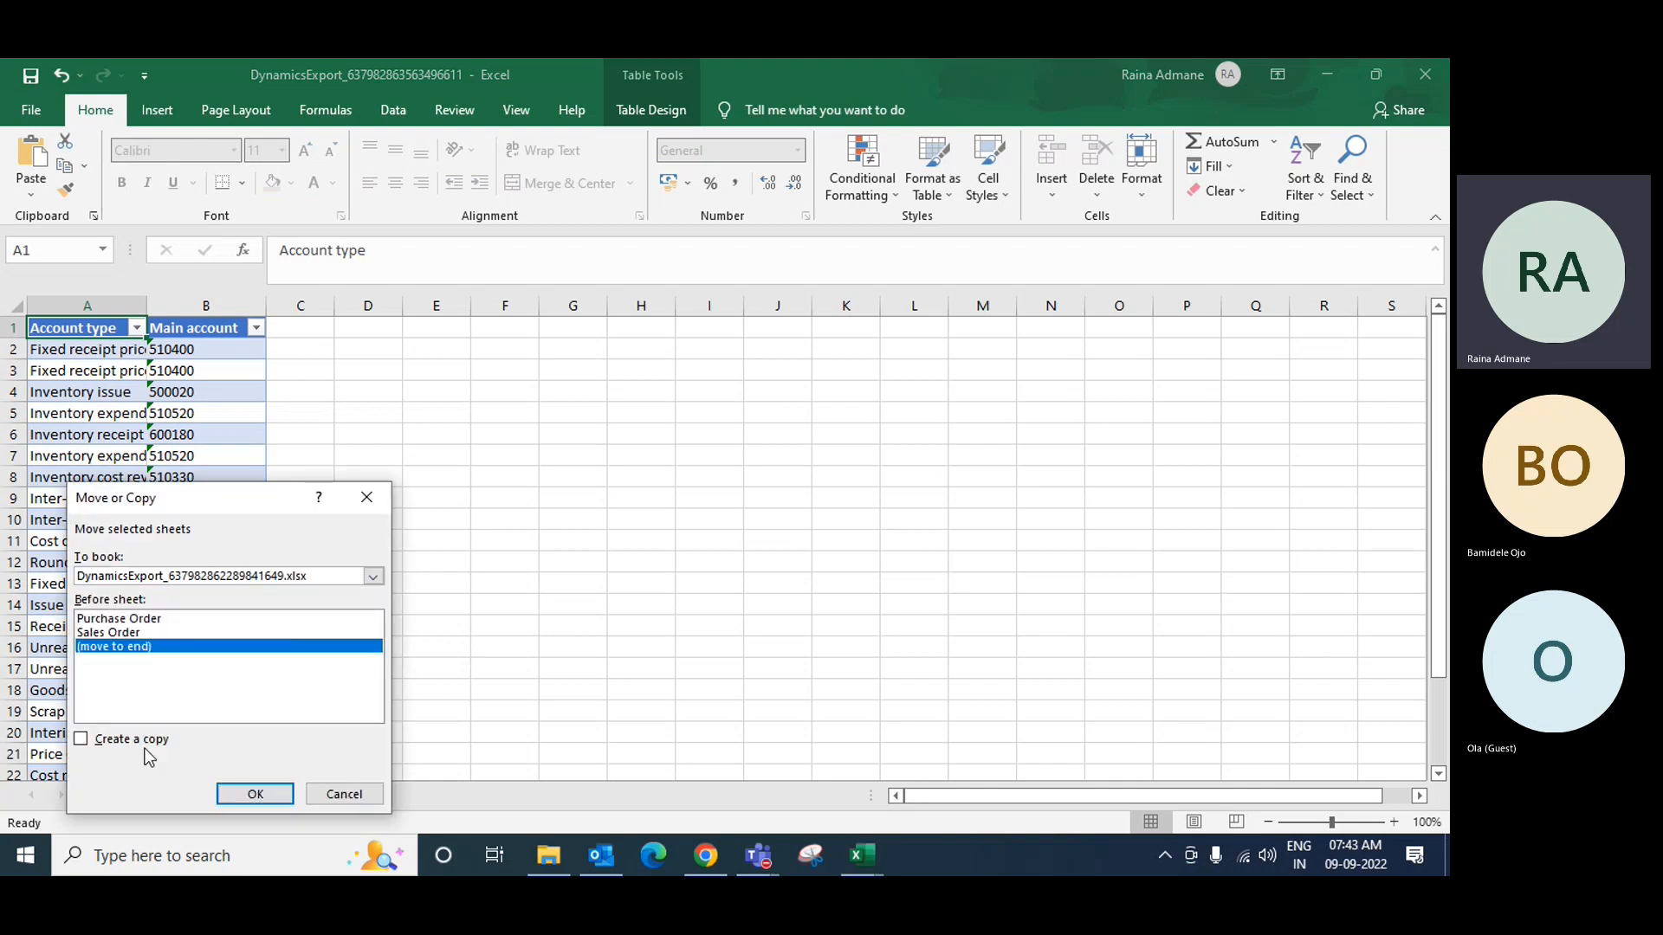
click(257, 795)
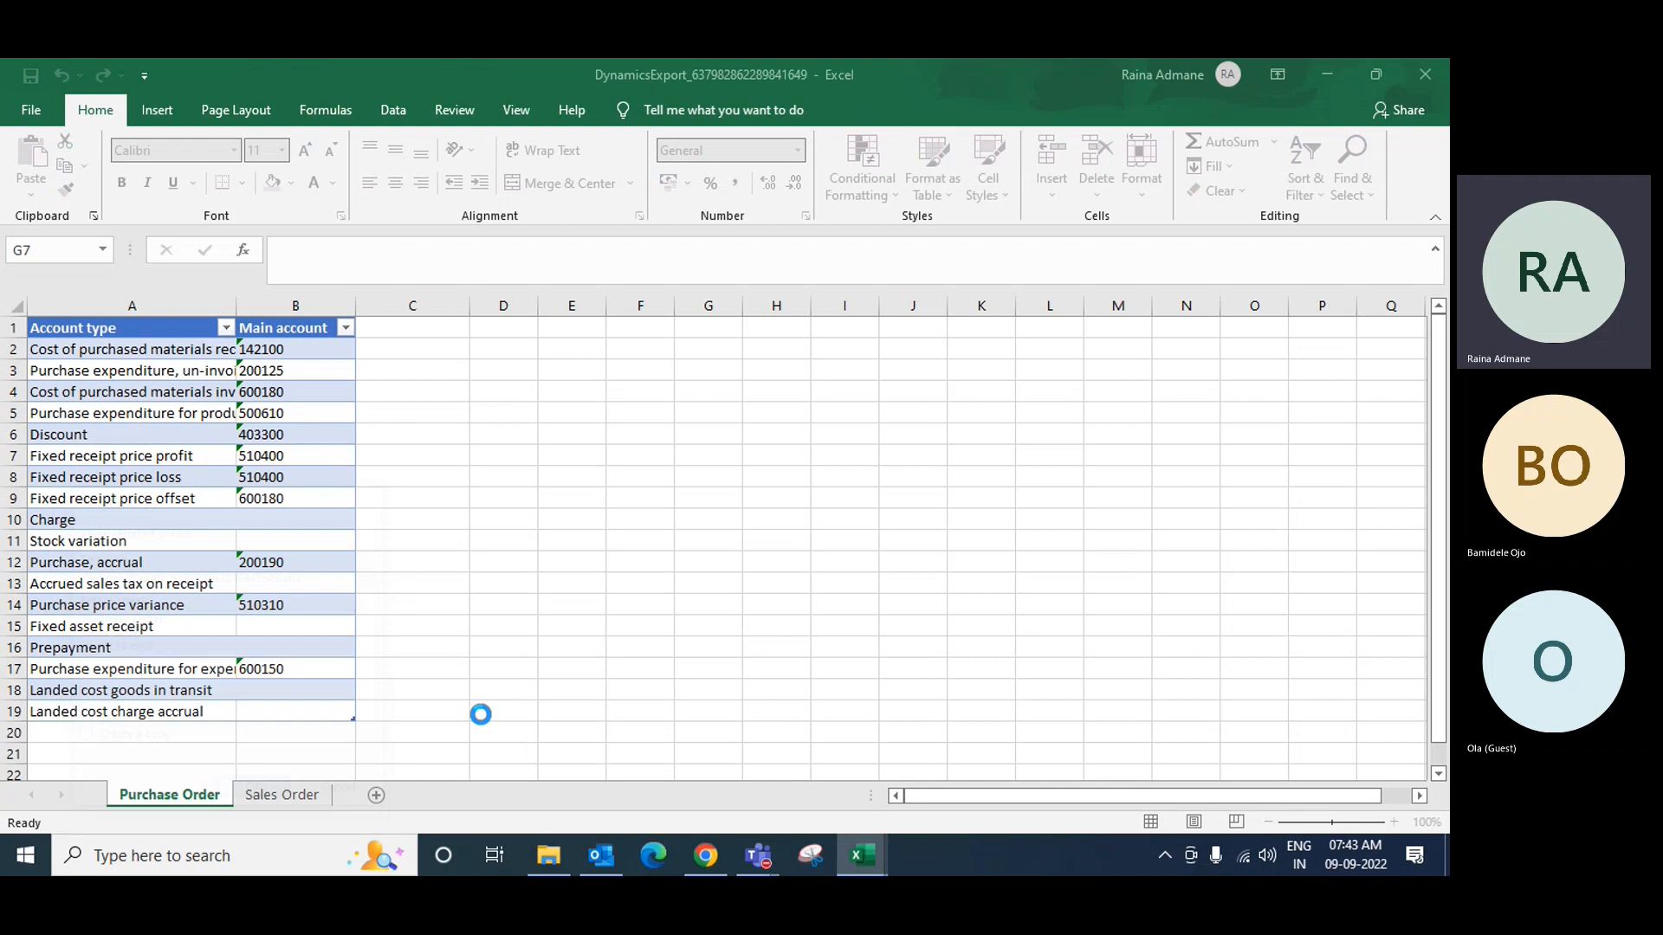
click(706, 856)
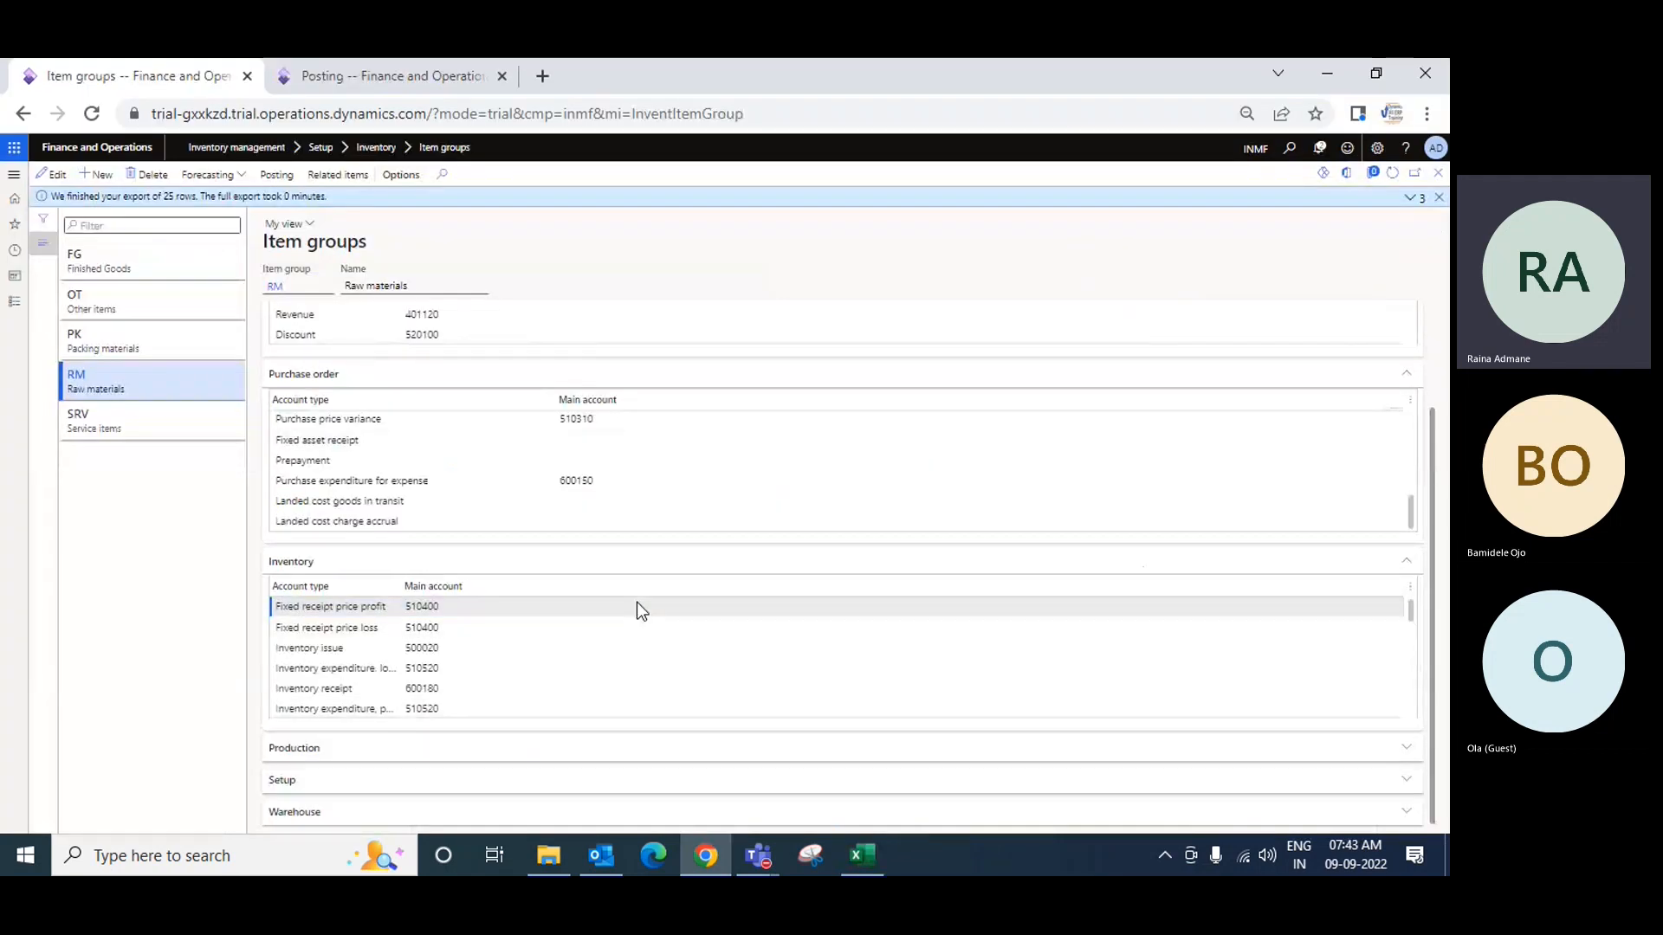
Step: Expand the RM Production section, export its 14 posting rows, and open the workbook in Excel
scroll(639, 609, up, 2)
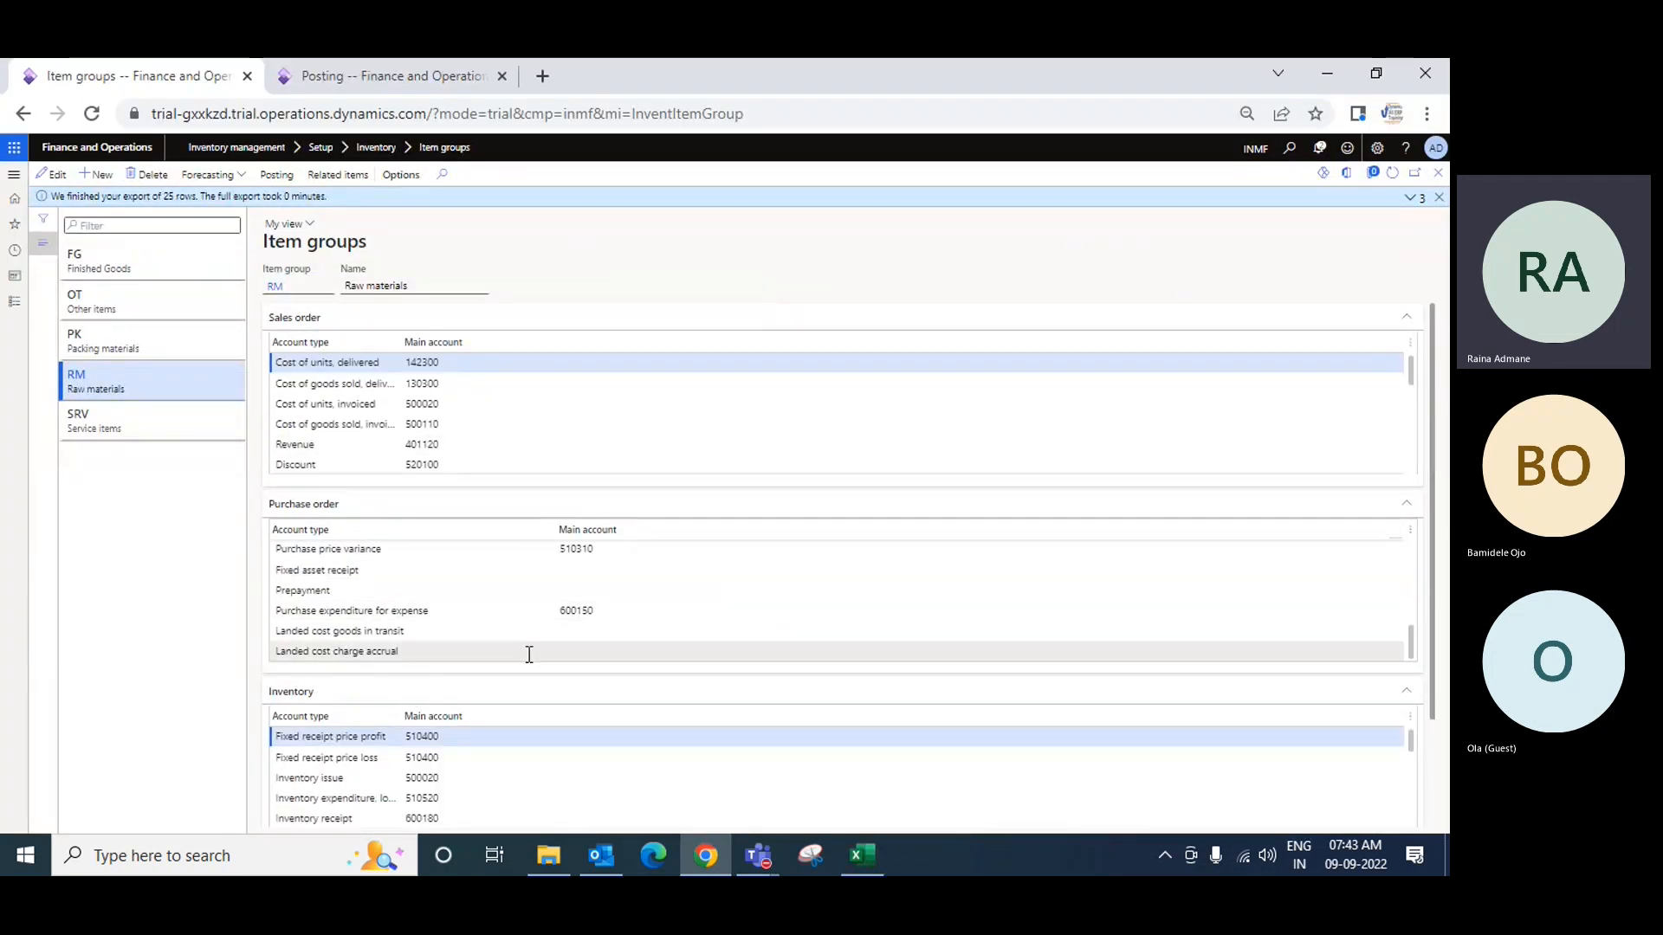
scroll(669, 713, down, 5)
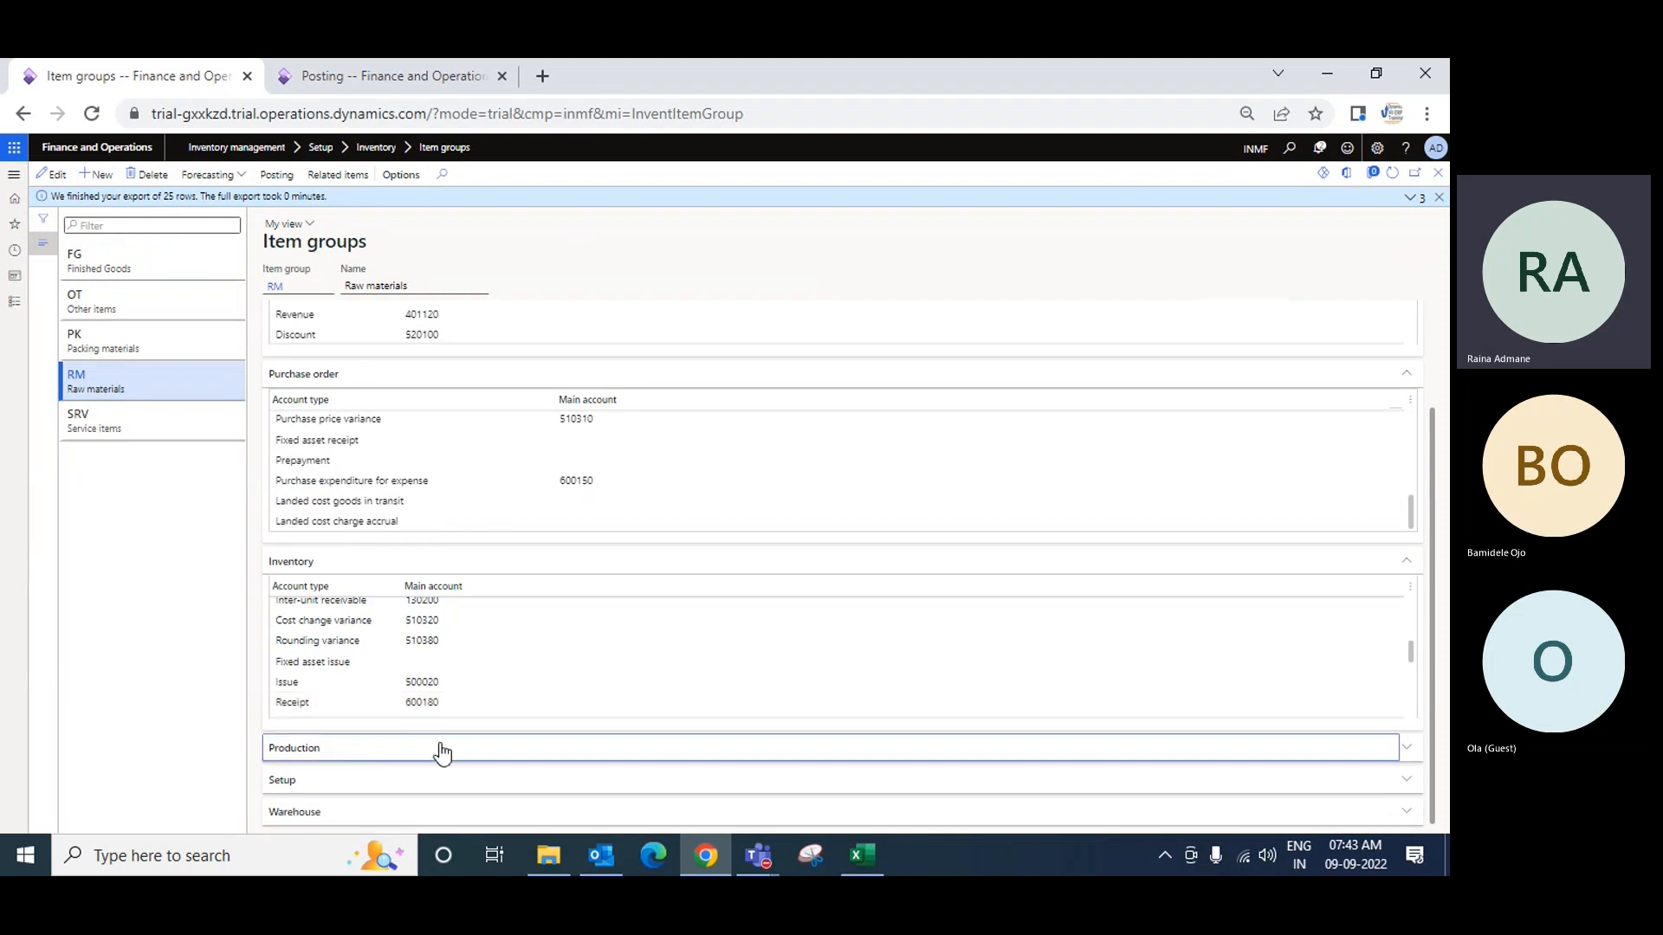
scroll(902, 663, down, 2)
click(1274, 754)
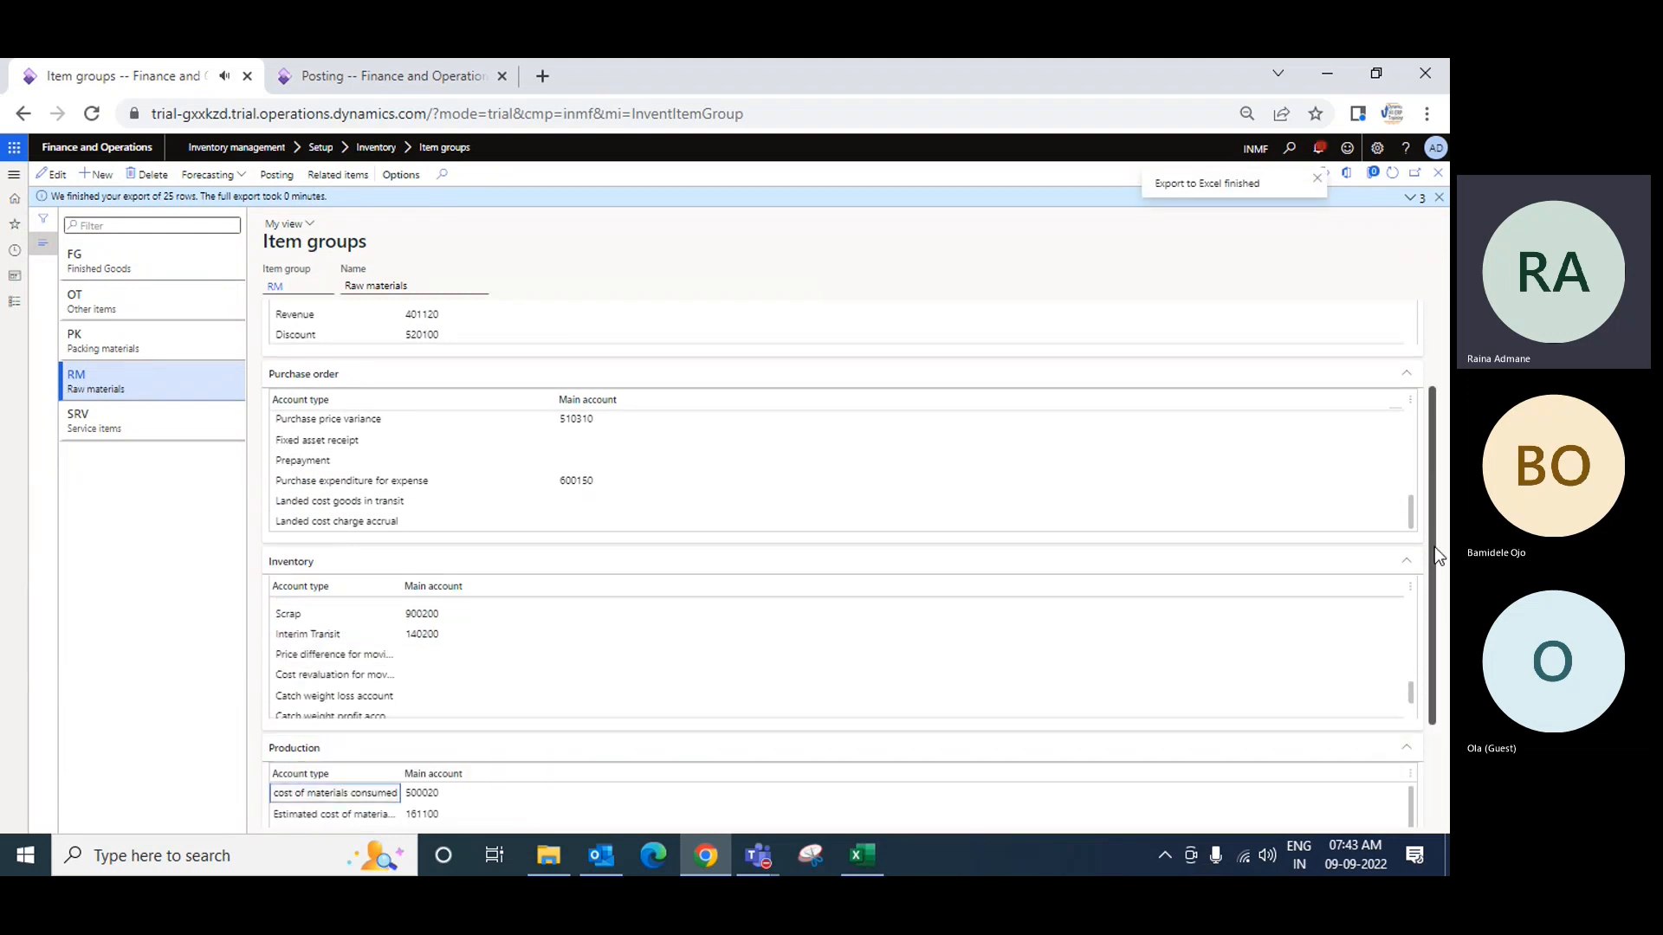
scroll(830, 584, down, 2)
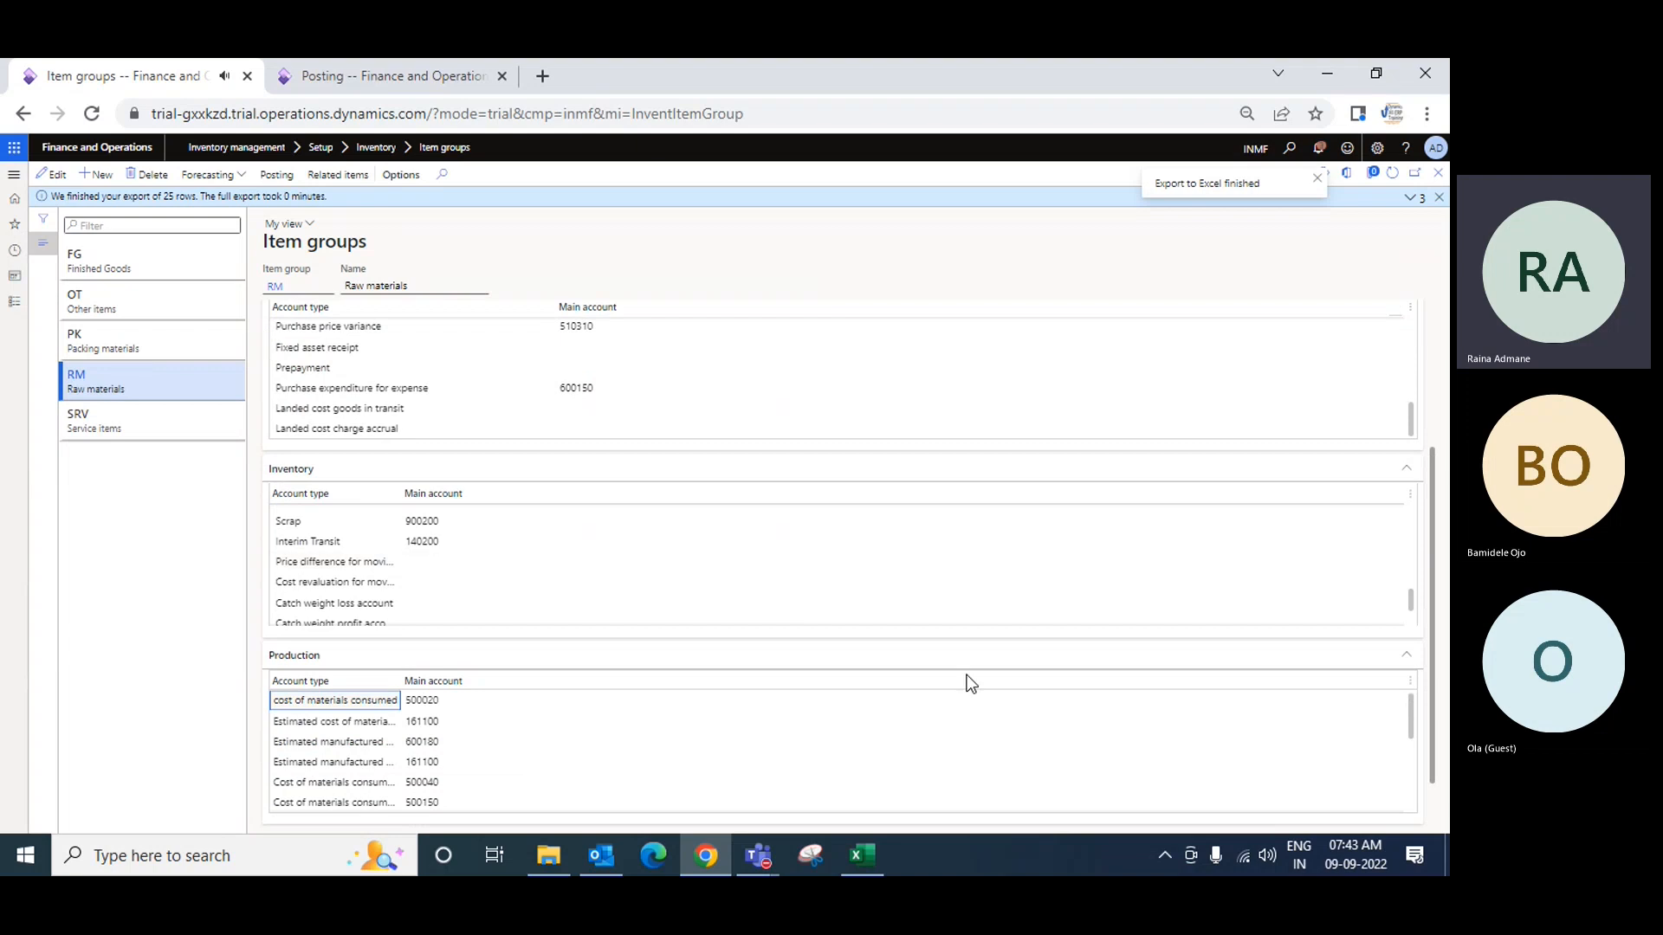
scroll(972, 686, down, 3)
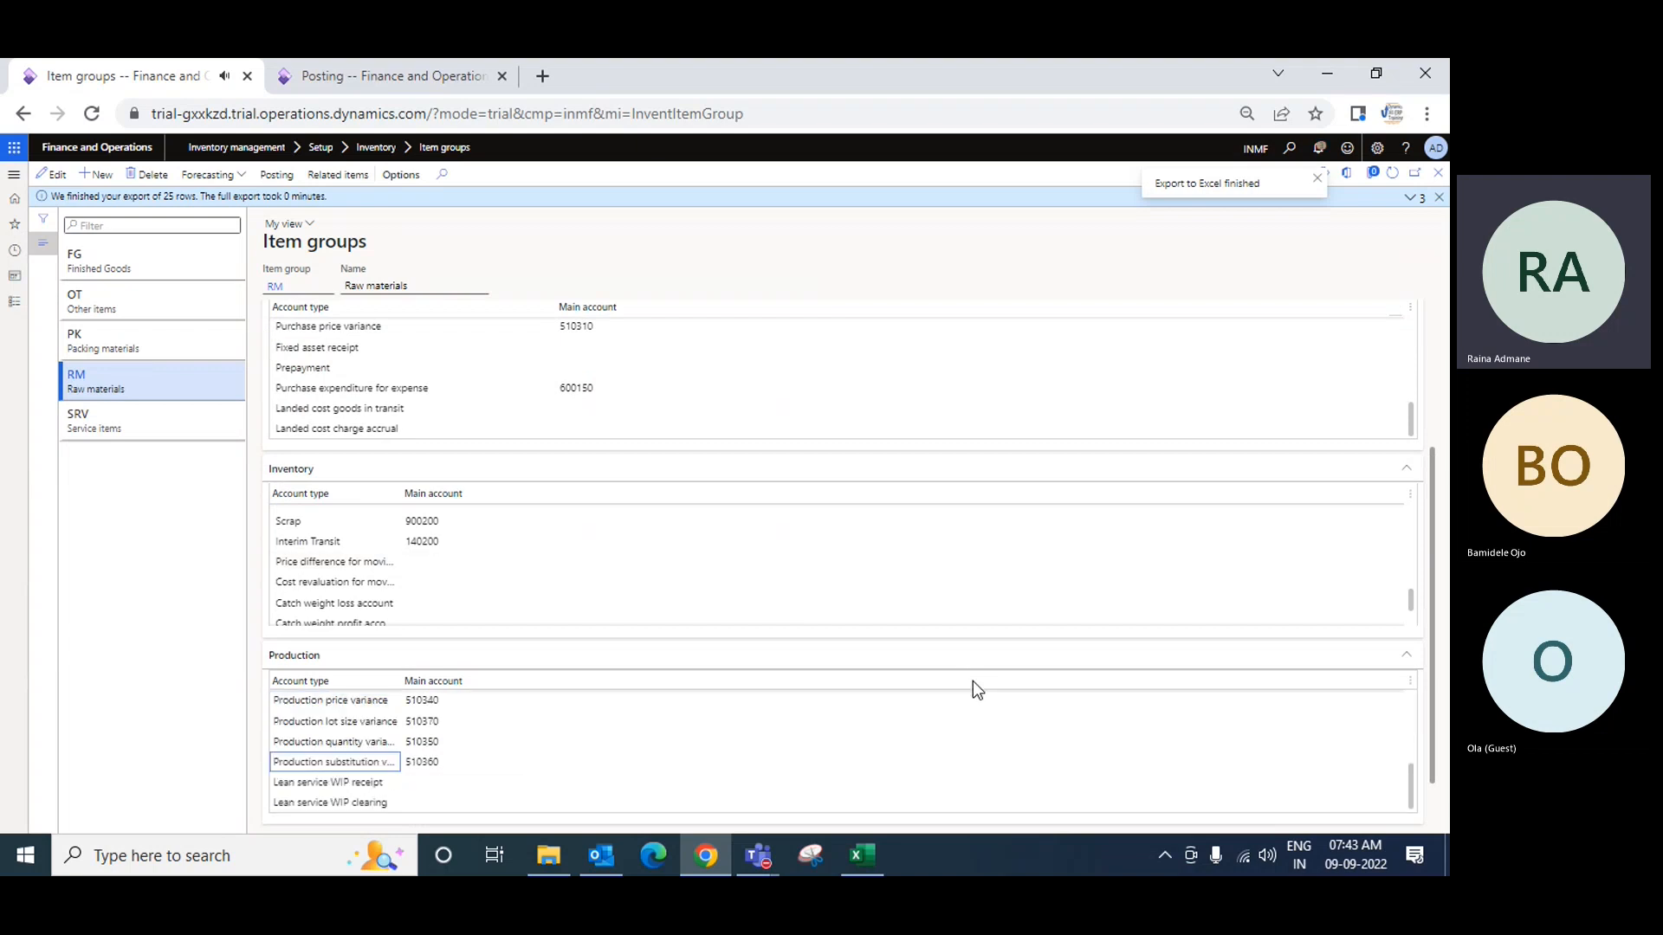
click(448, 688)
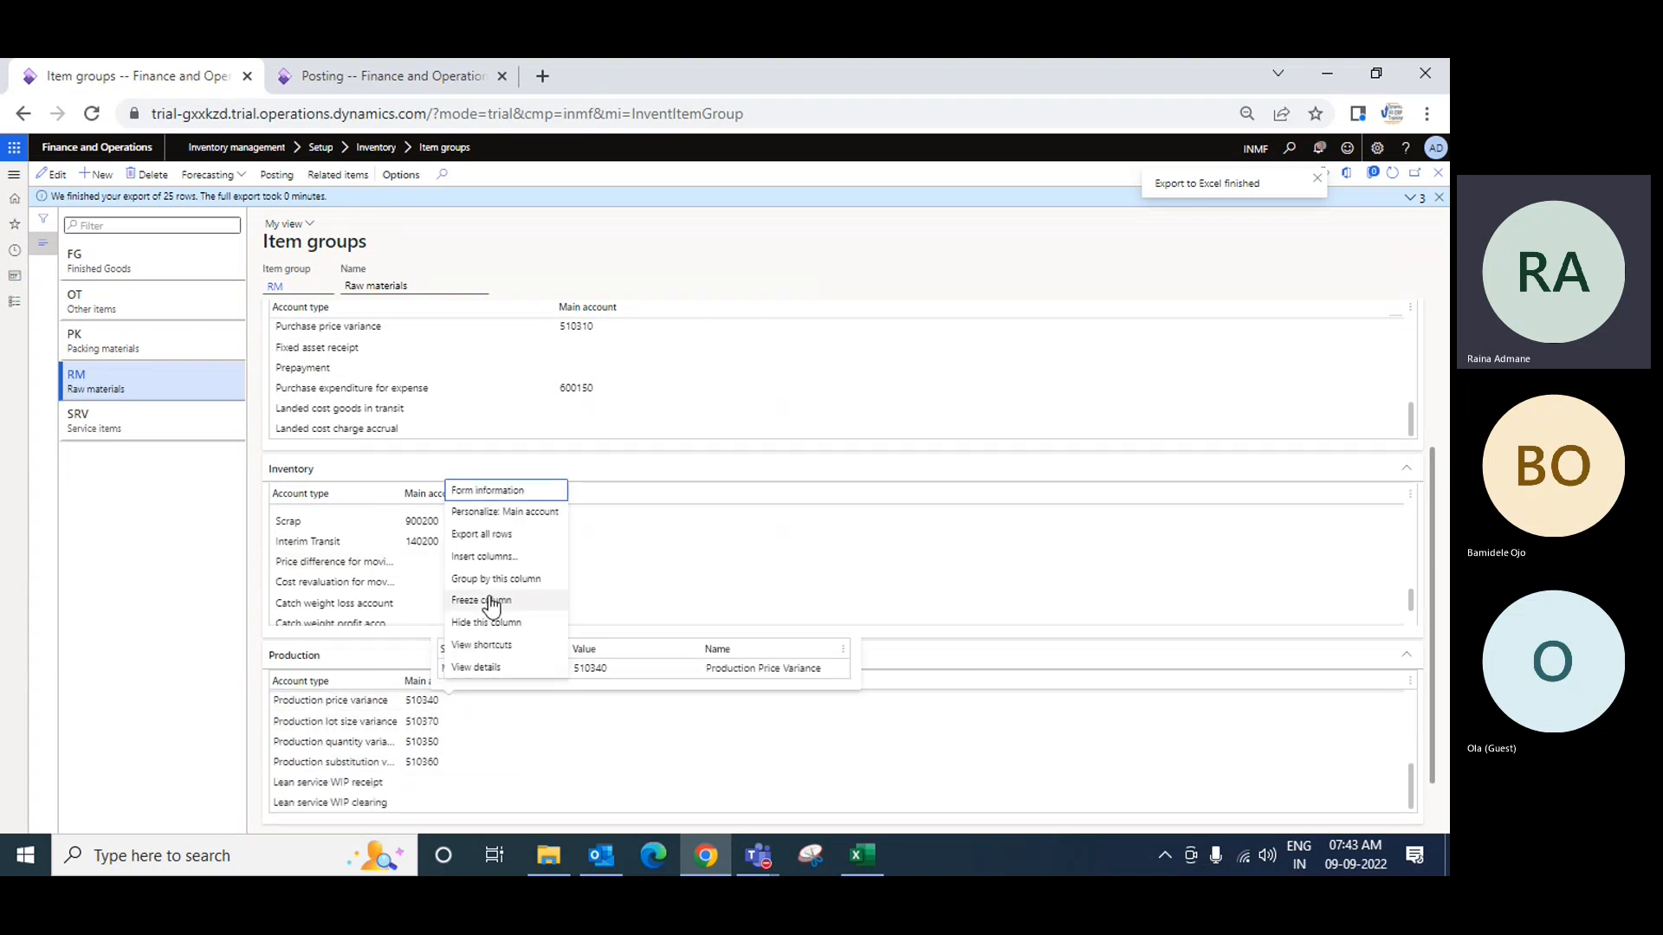
click(512, 534)
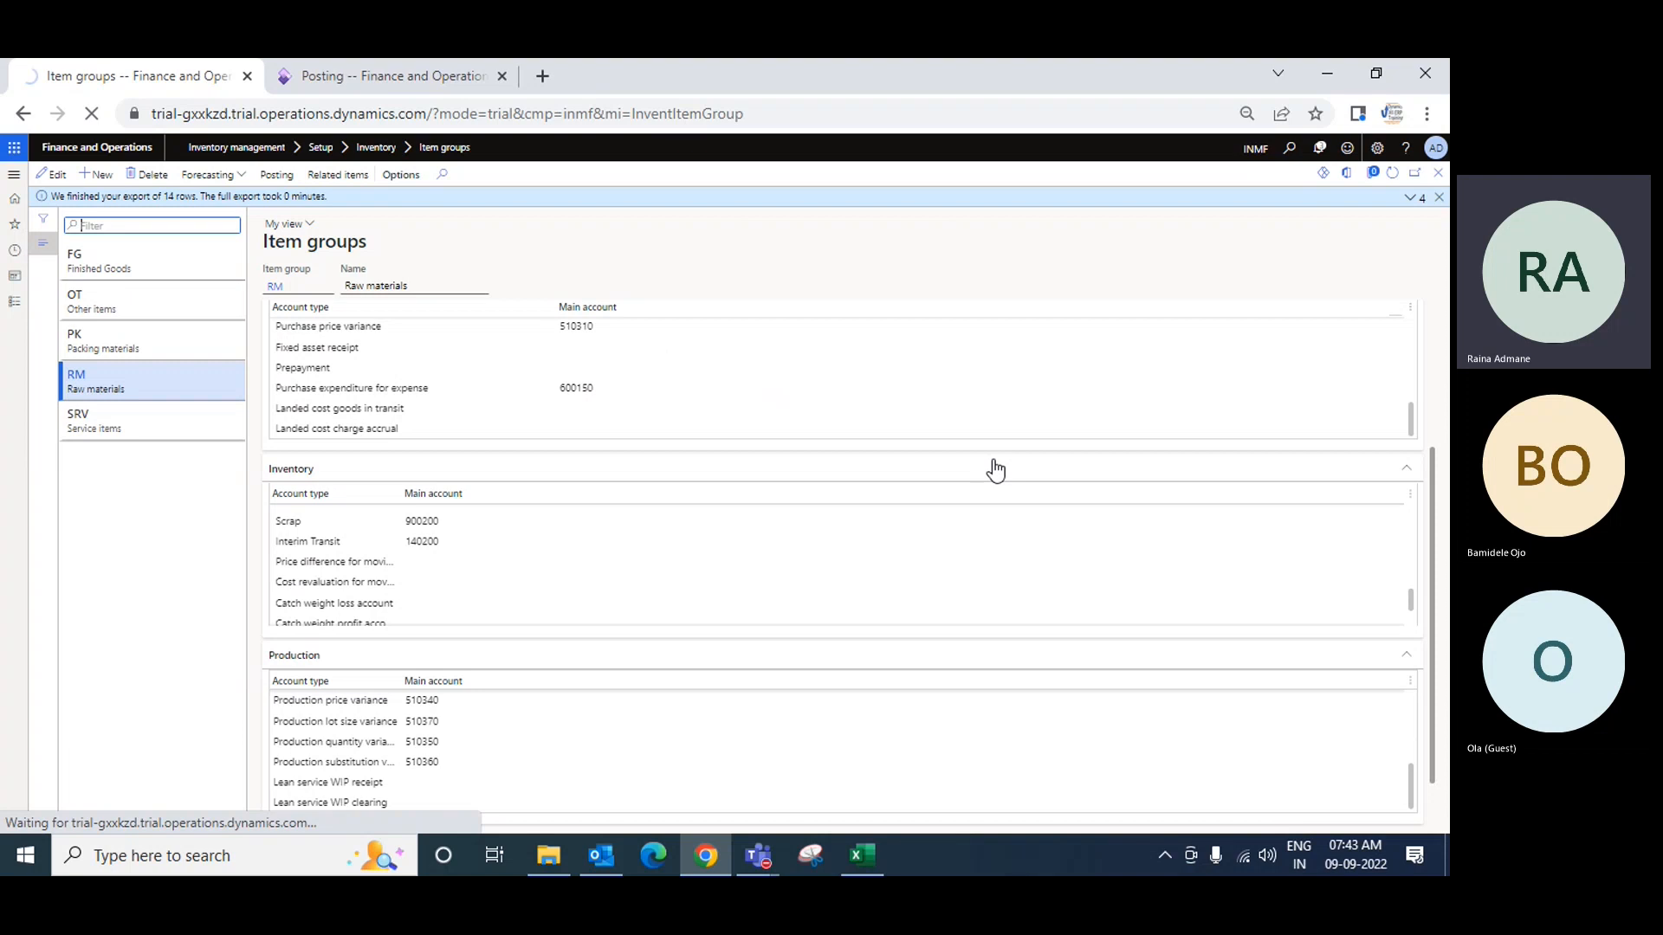
click(139, 803)
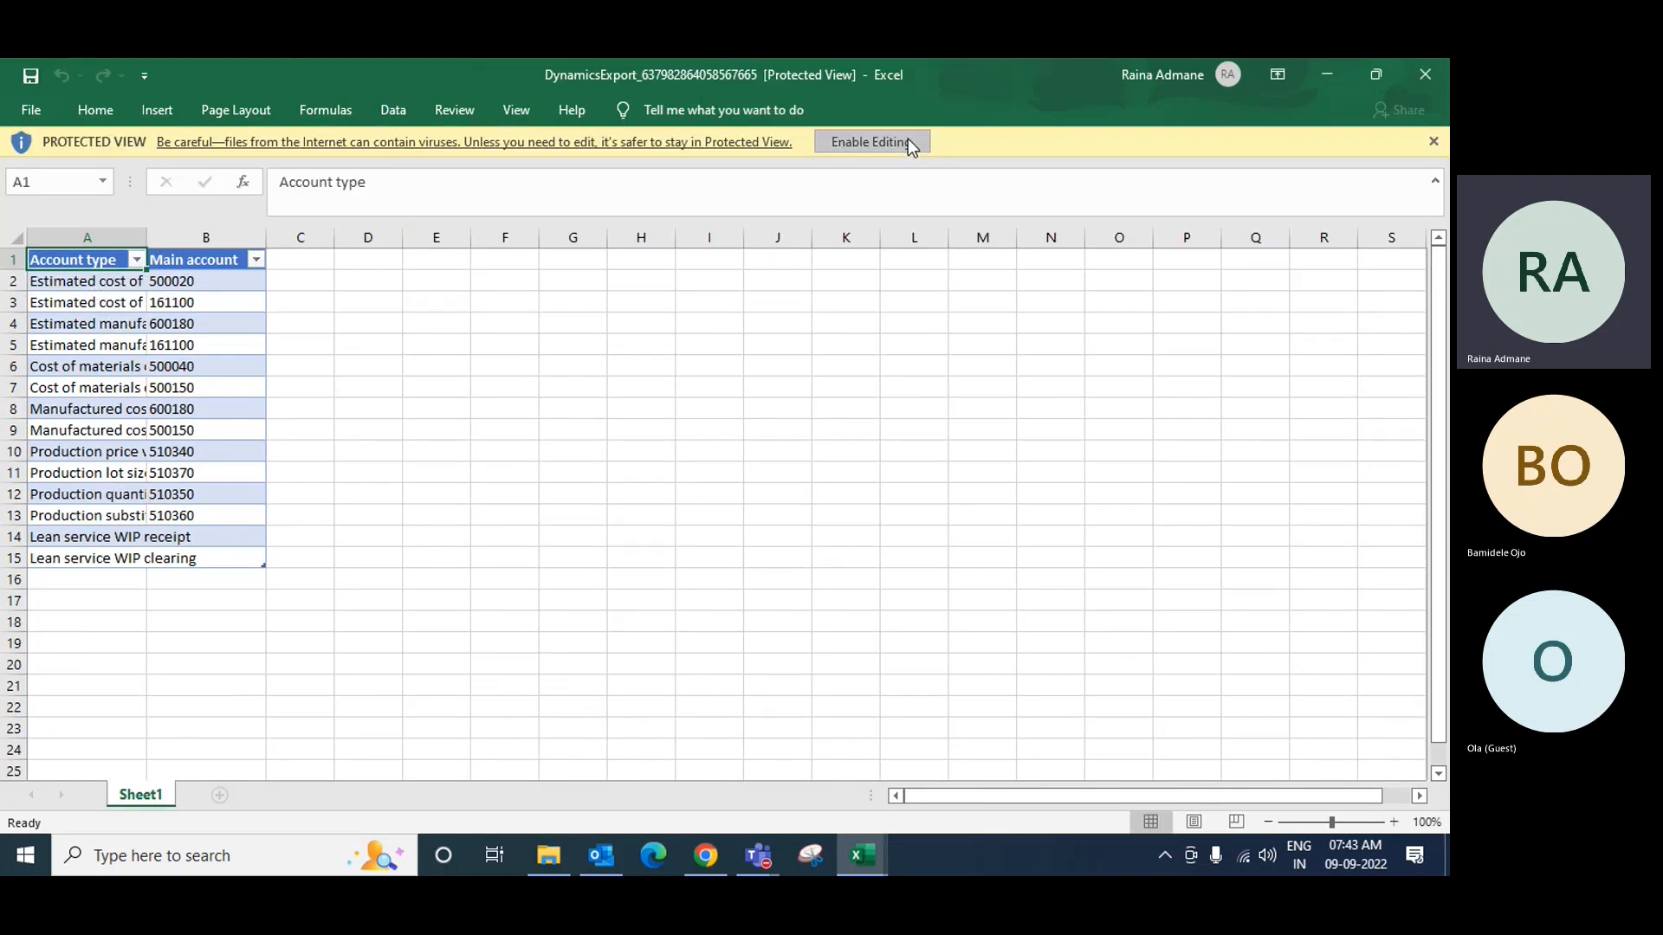
Step: Enable editing and rename the exported sheet to 'Production'
click(908, 139)
double_click(145, 794)
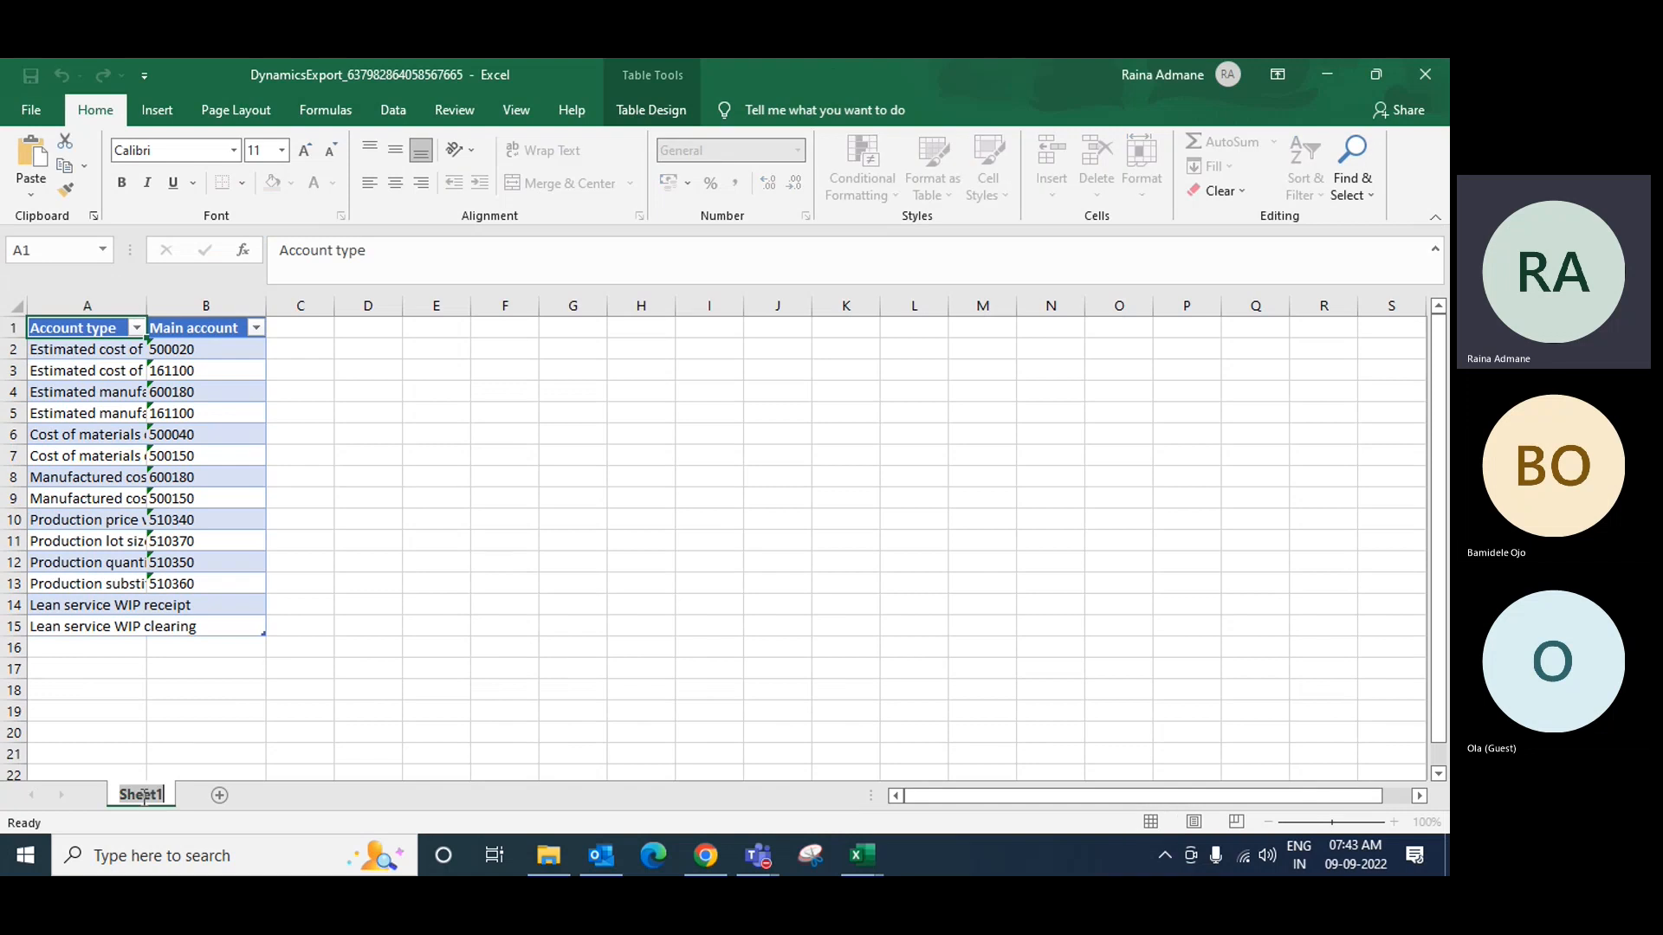
text(Pro)
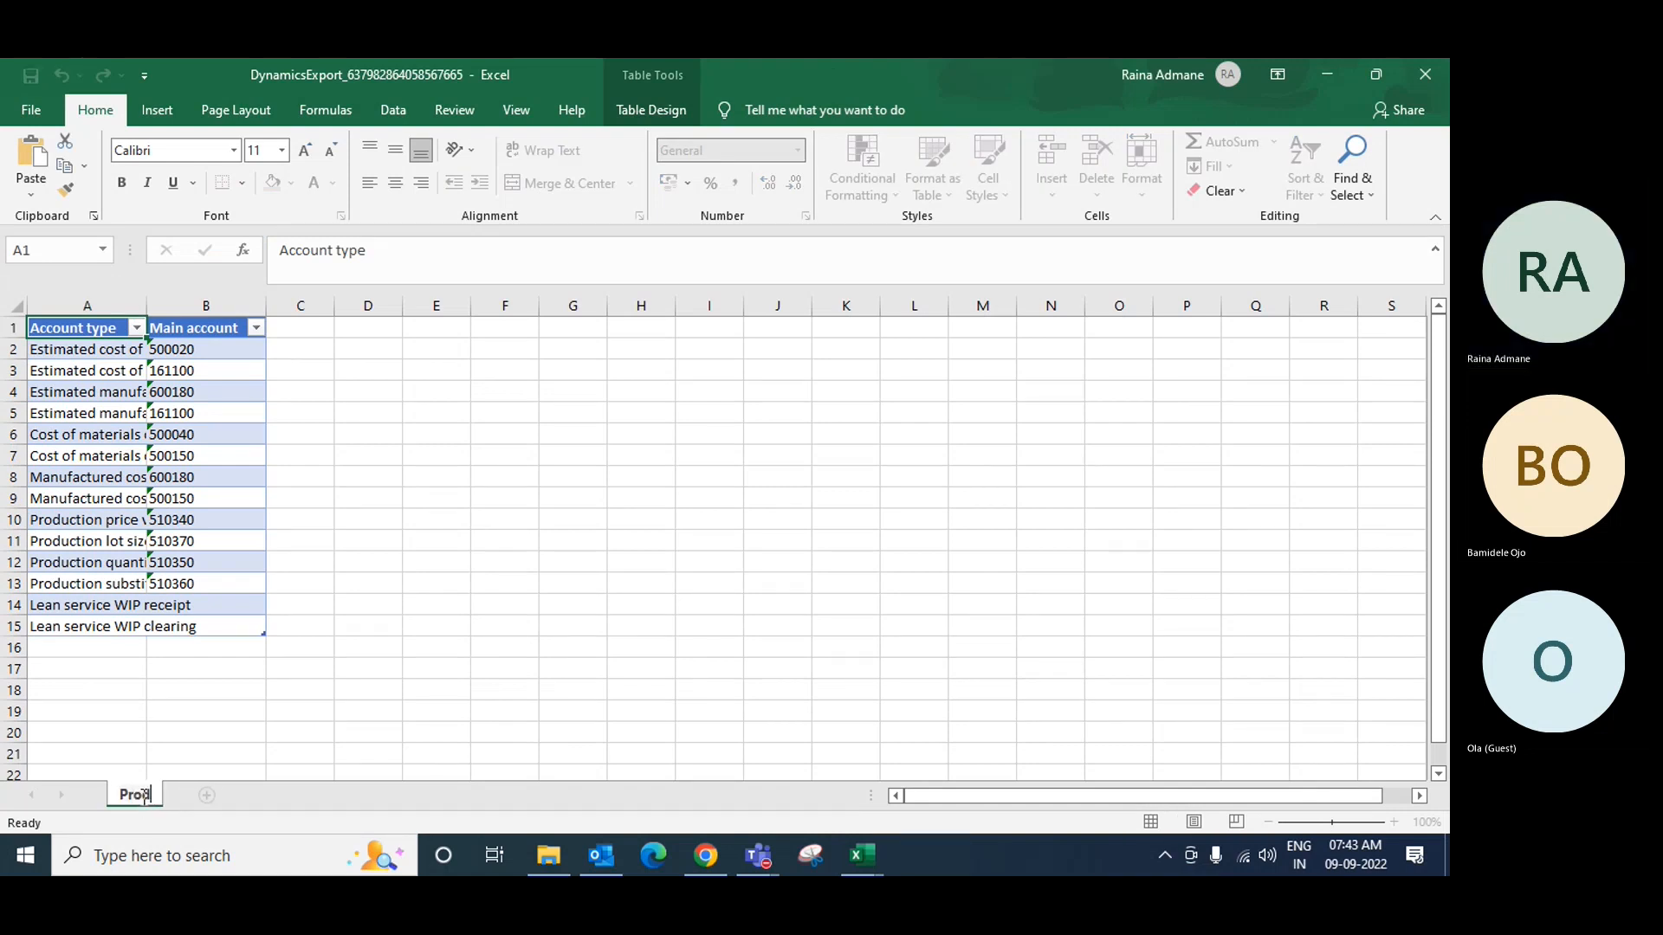
text(duction)
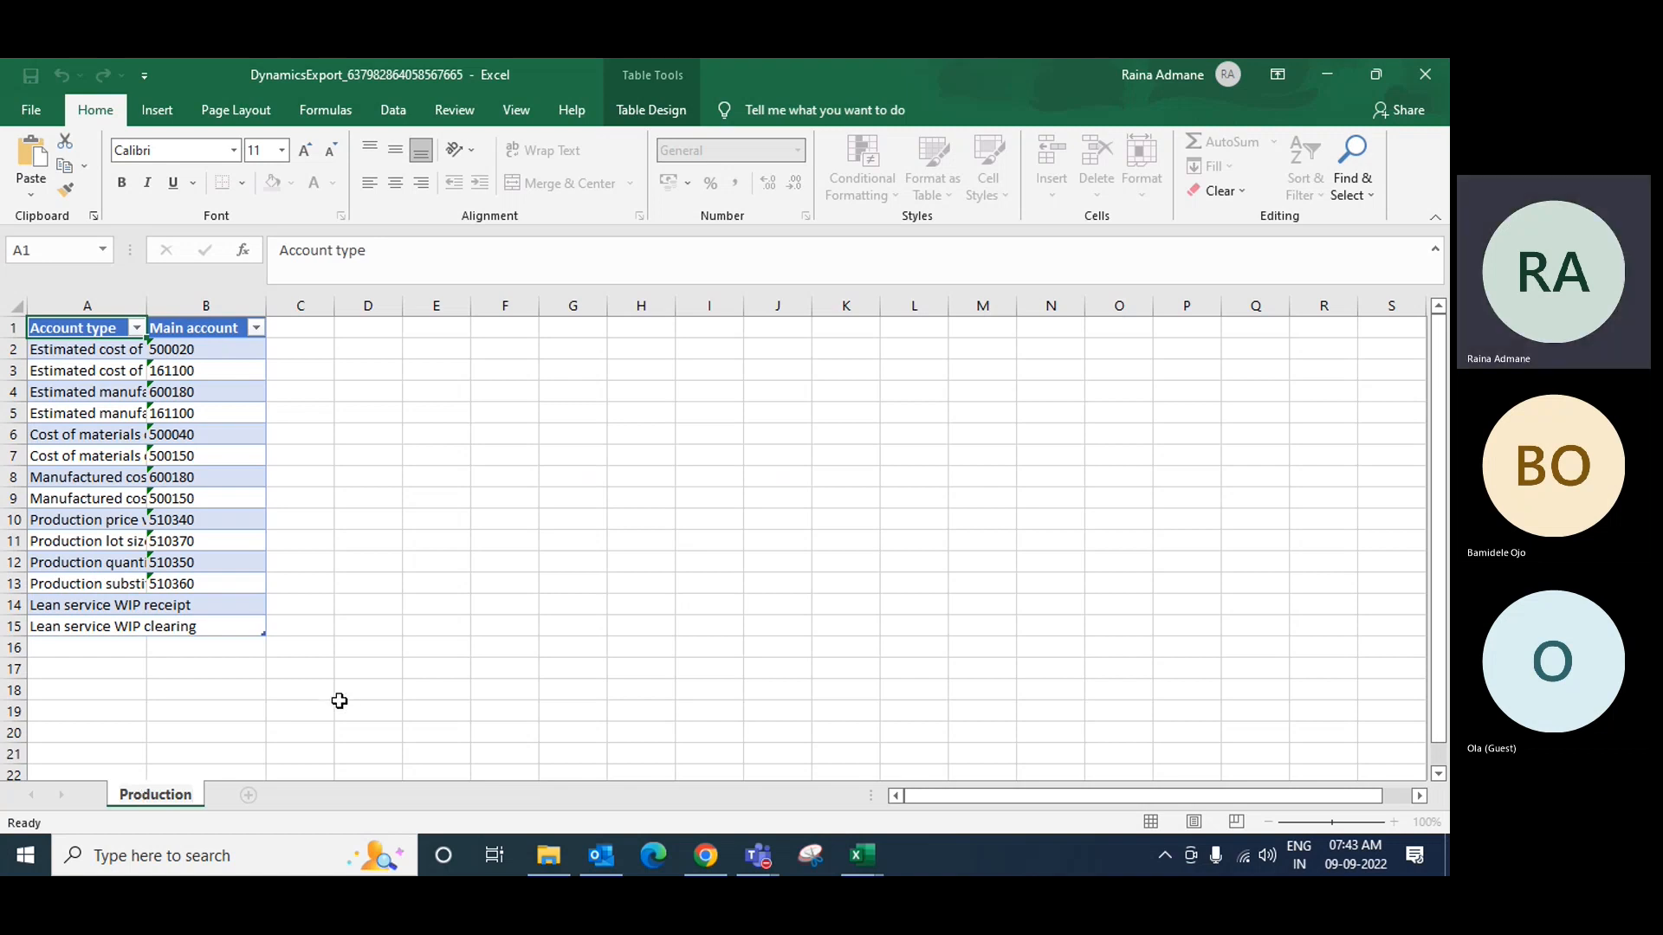
key(Return)
Step: Open the Production sheet's code view, then close it and return to the workbook
right_click(177, 797)
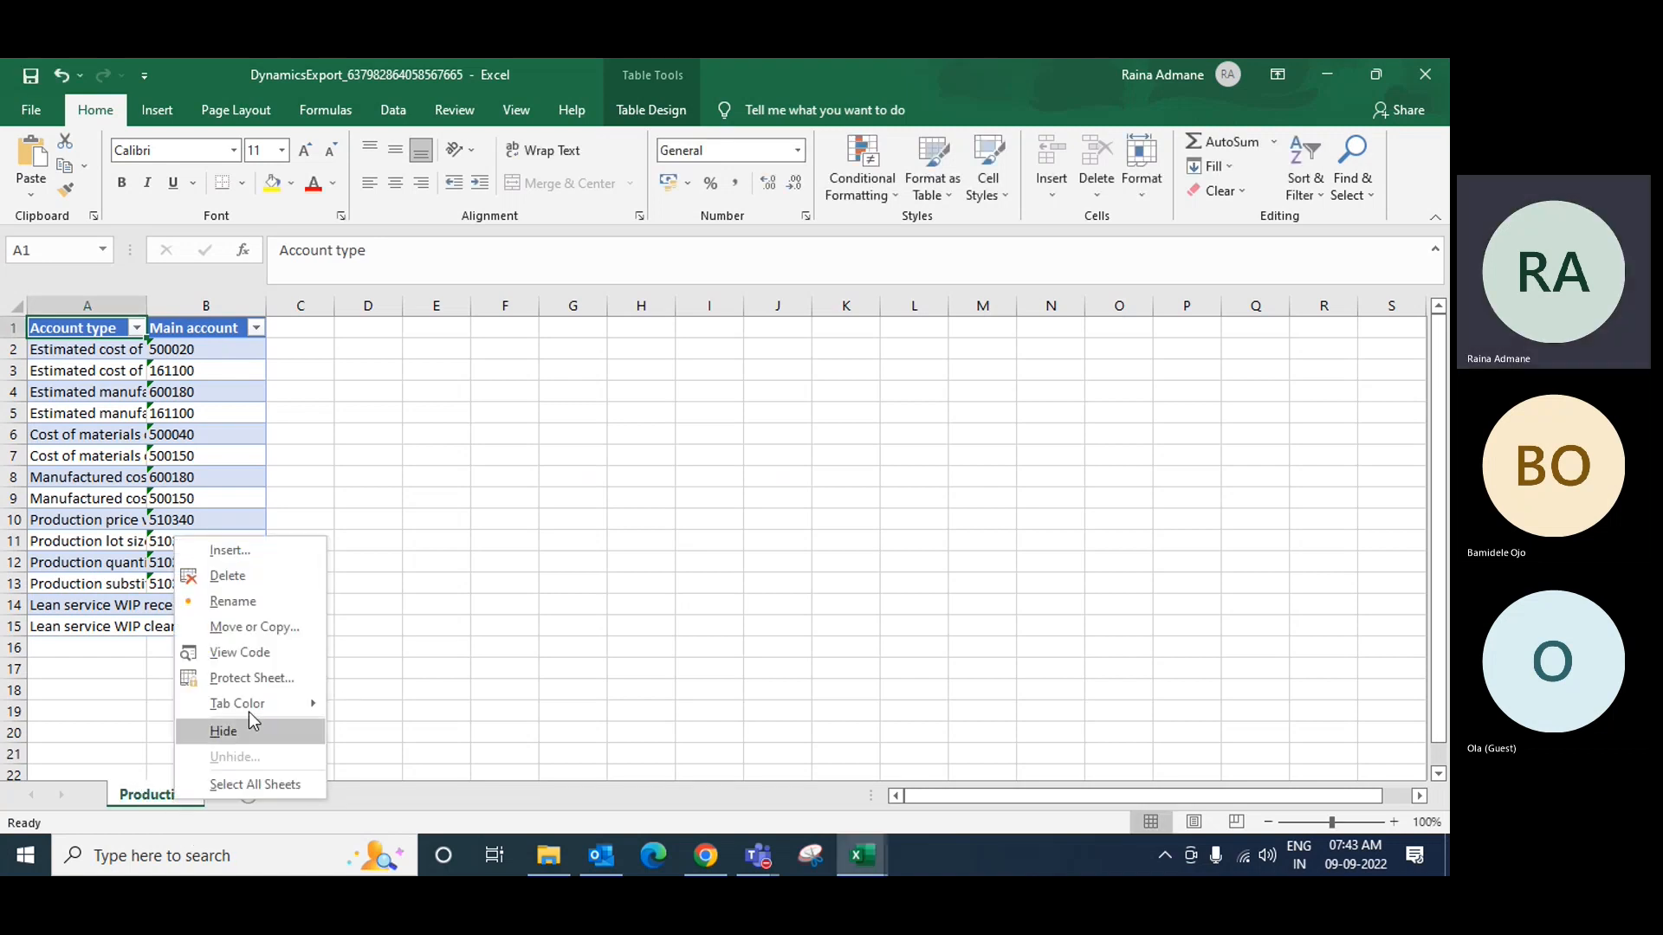
click(239, 652)
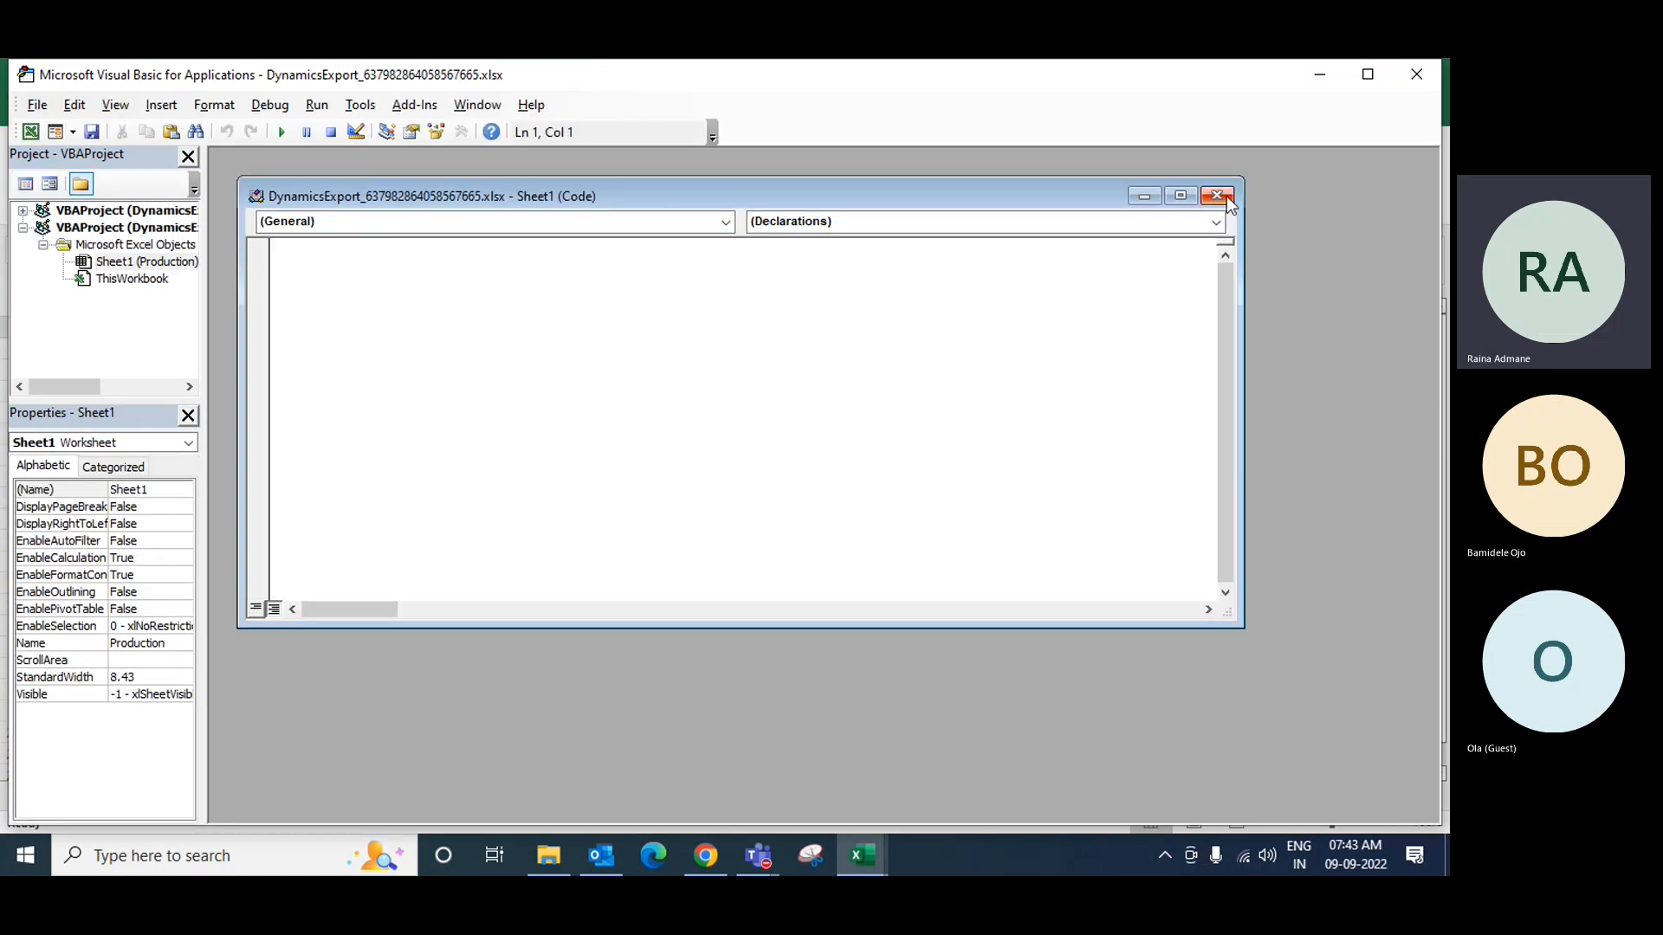
click(1217, 198)
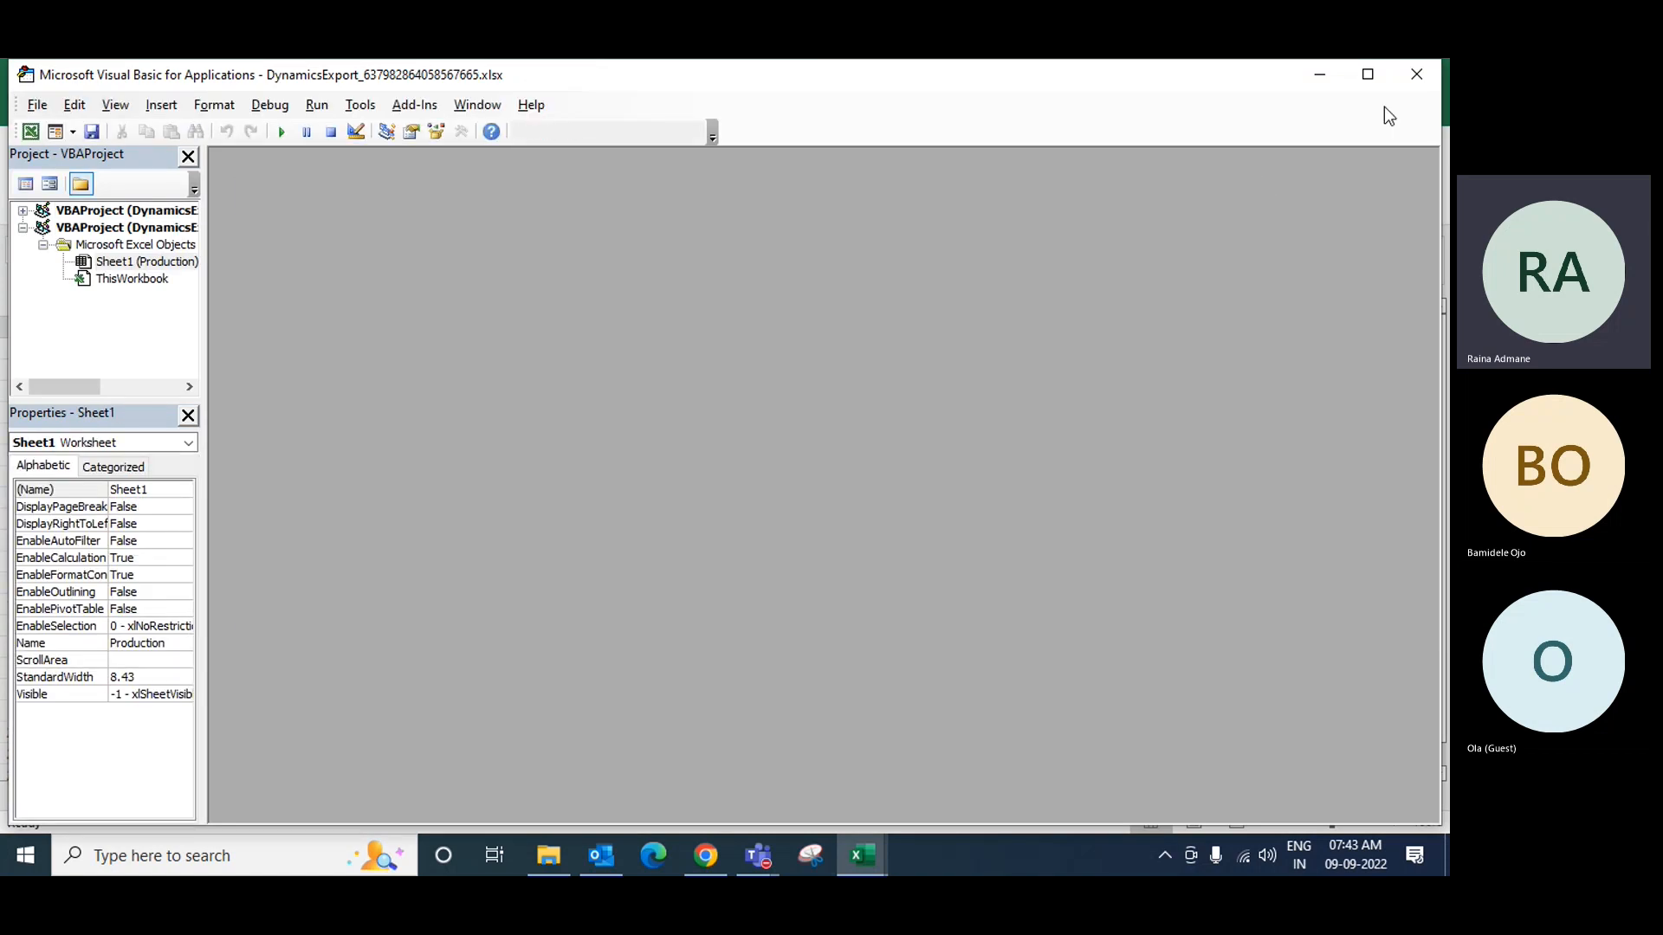
click(1417, 74)
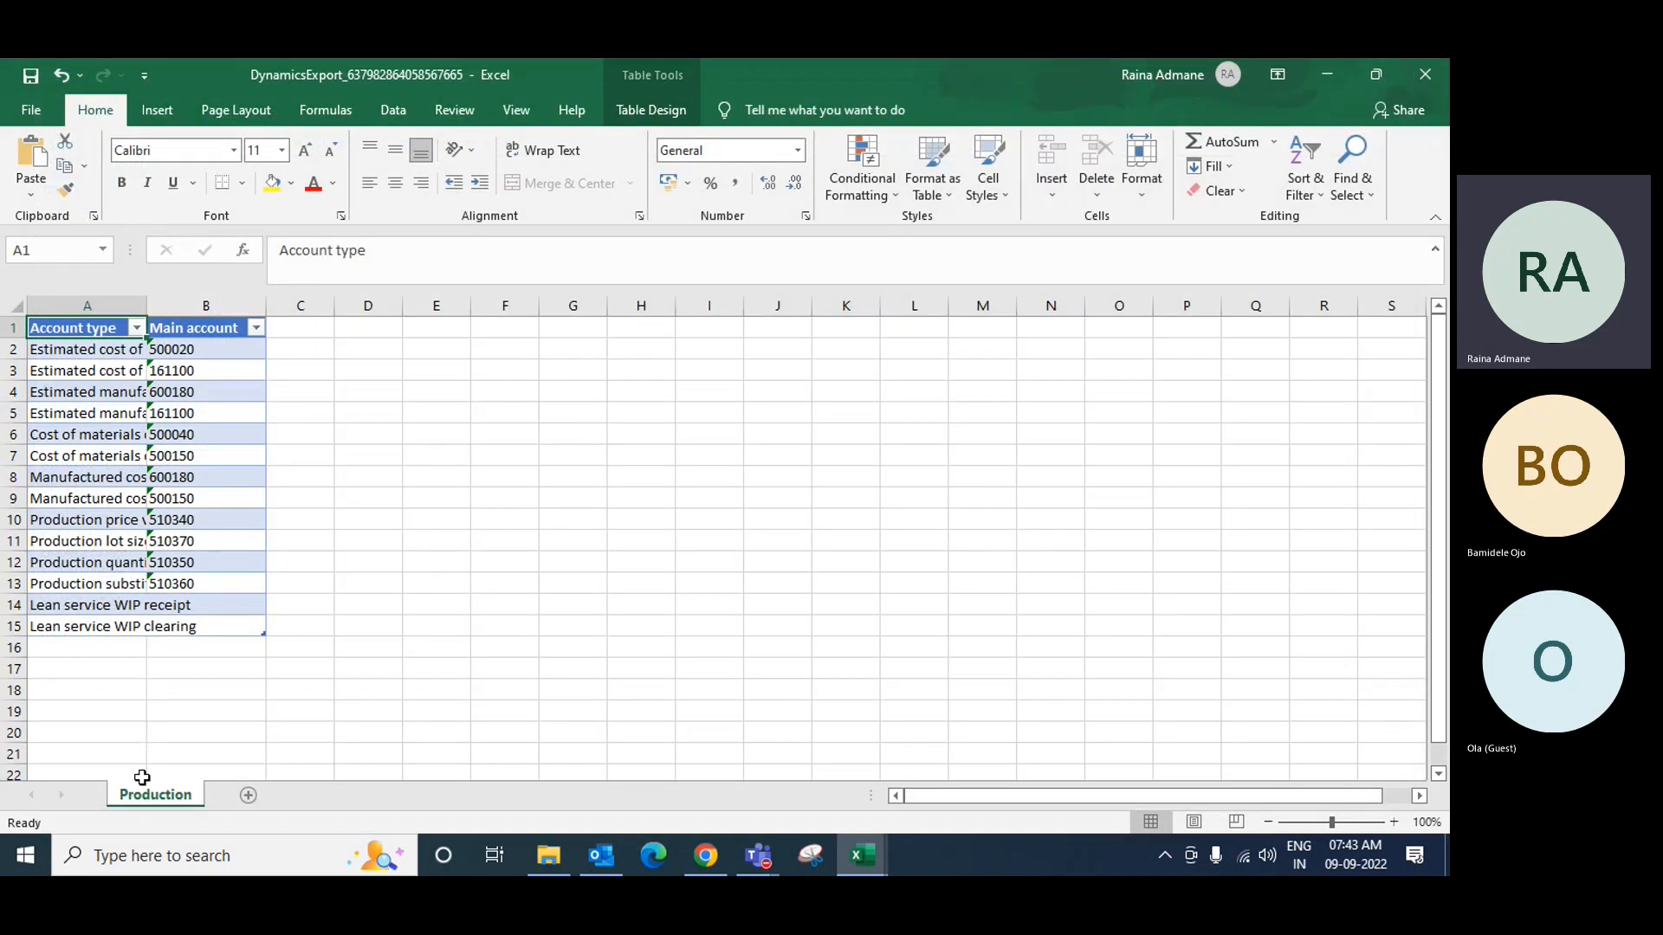
Step: Move the Production sheet to the end of the Purchase Order/Sales Order/Inventory workbook
right_click(146, 791)
click(233, 625)
click(240, 581)
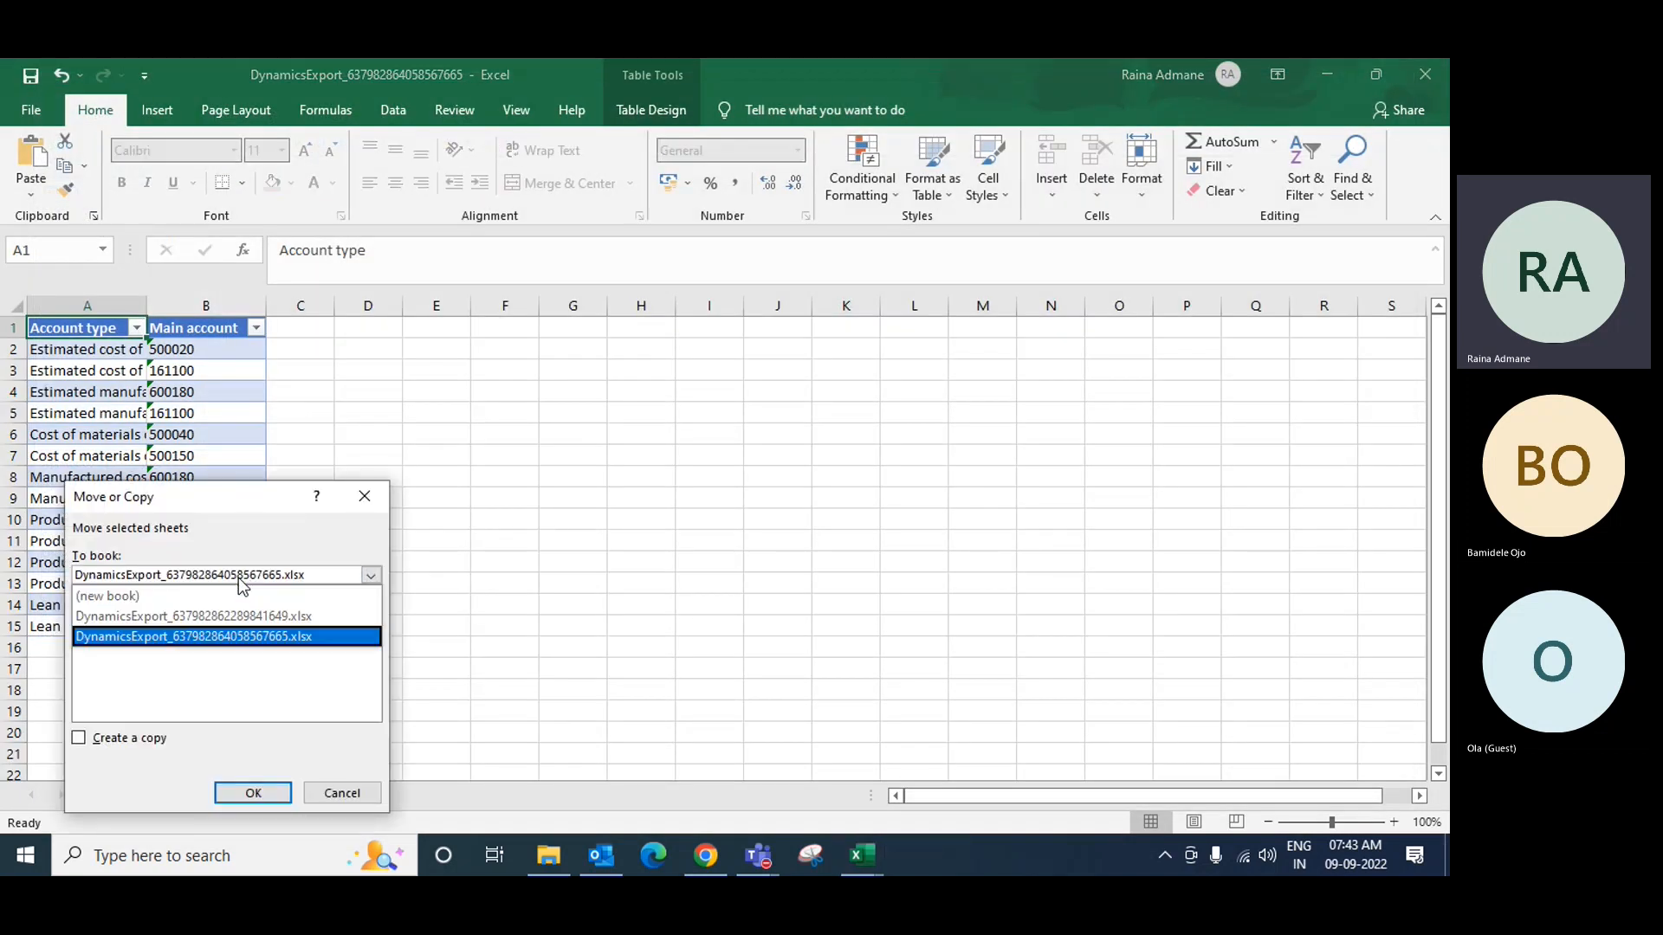
click(215, 616)
click(114, 660)
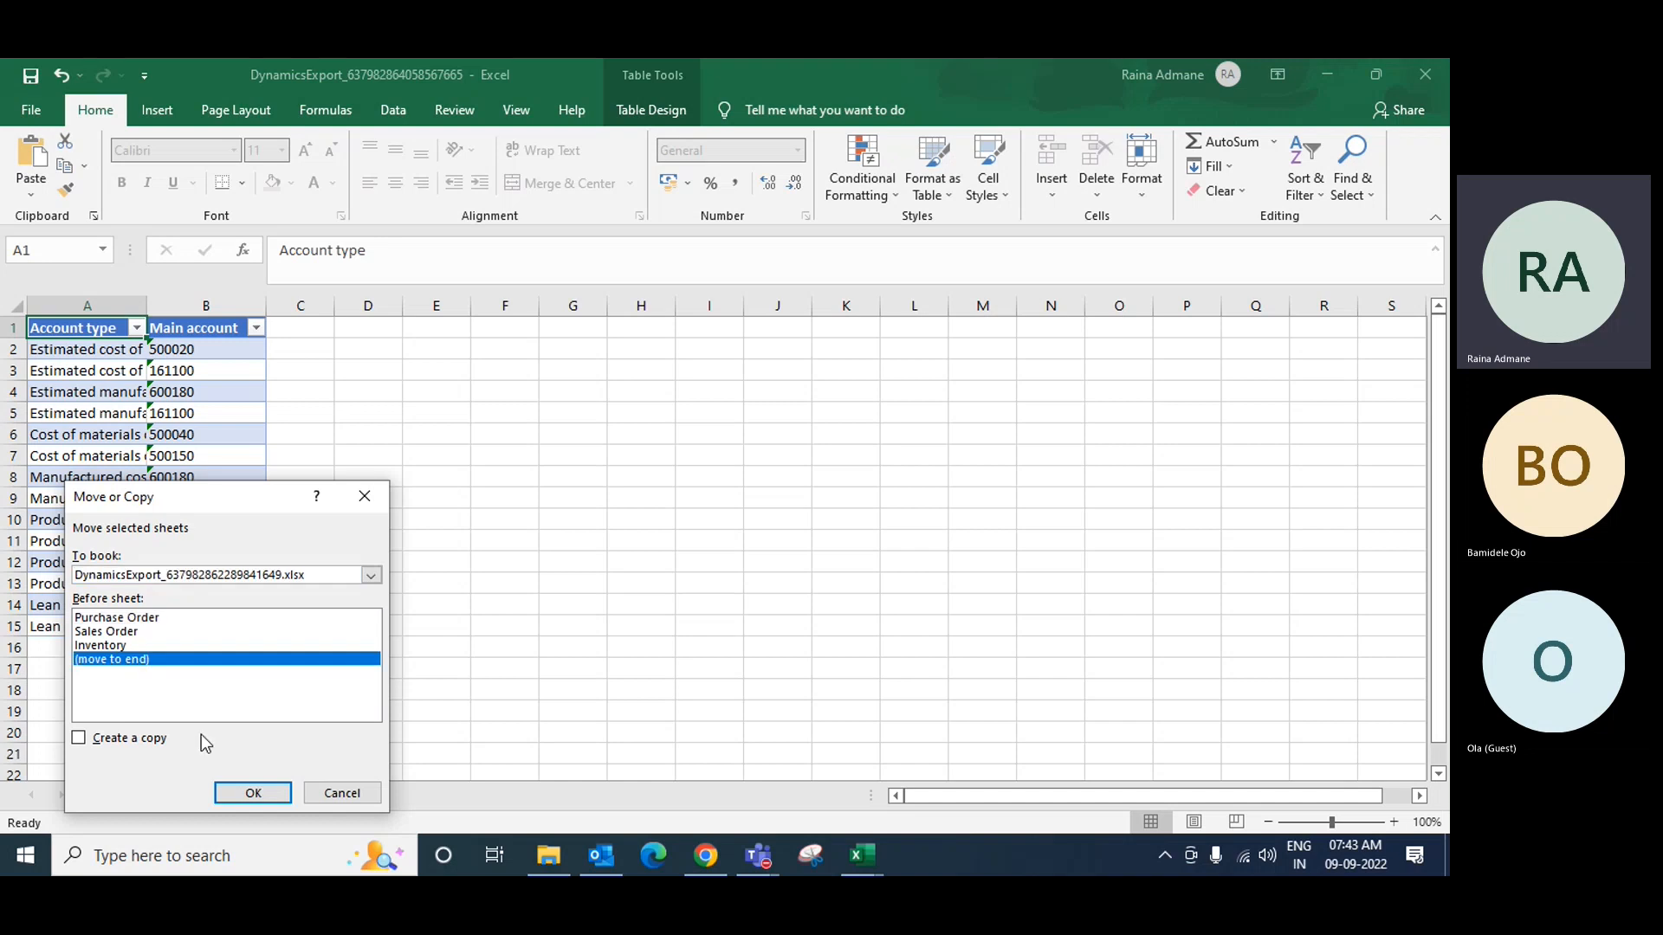
click(252, 793)
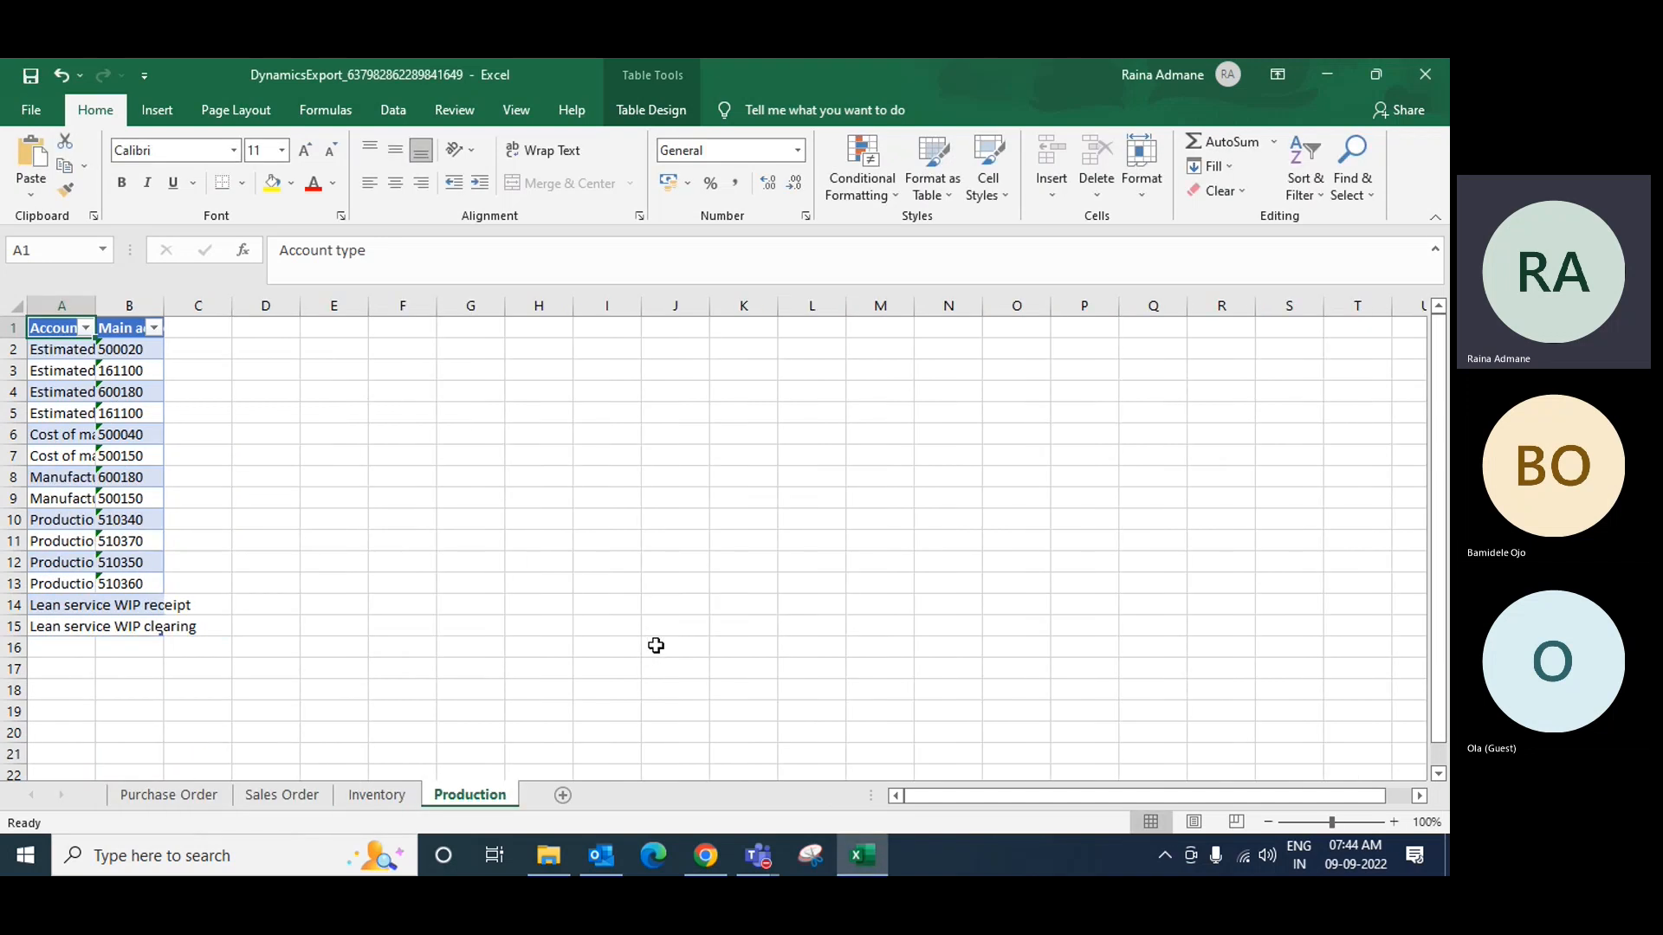
Step: Widen the Account type and Main account columns on the Production sheet
click(170, 801)
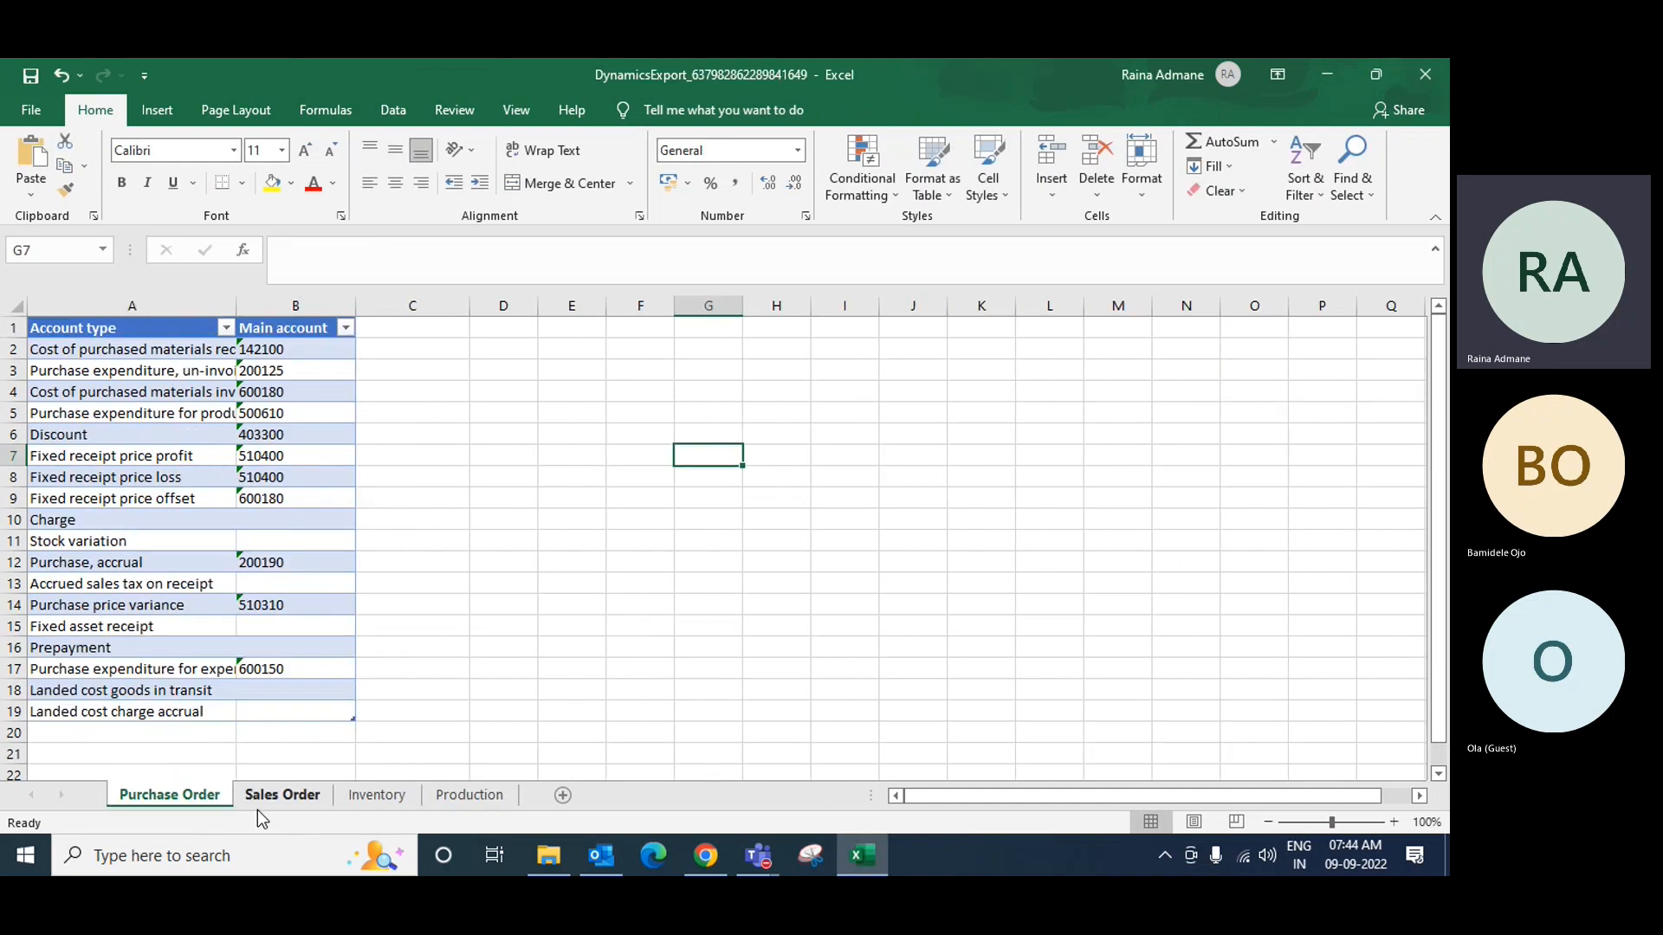
click(257, 801)
click(386, 799)
click(445, 797)
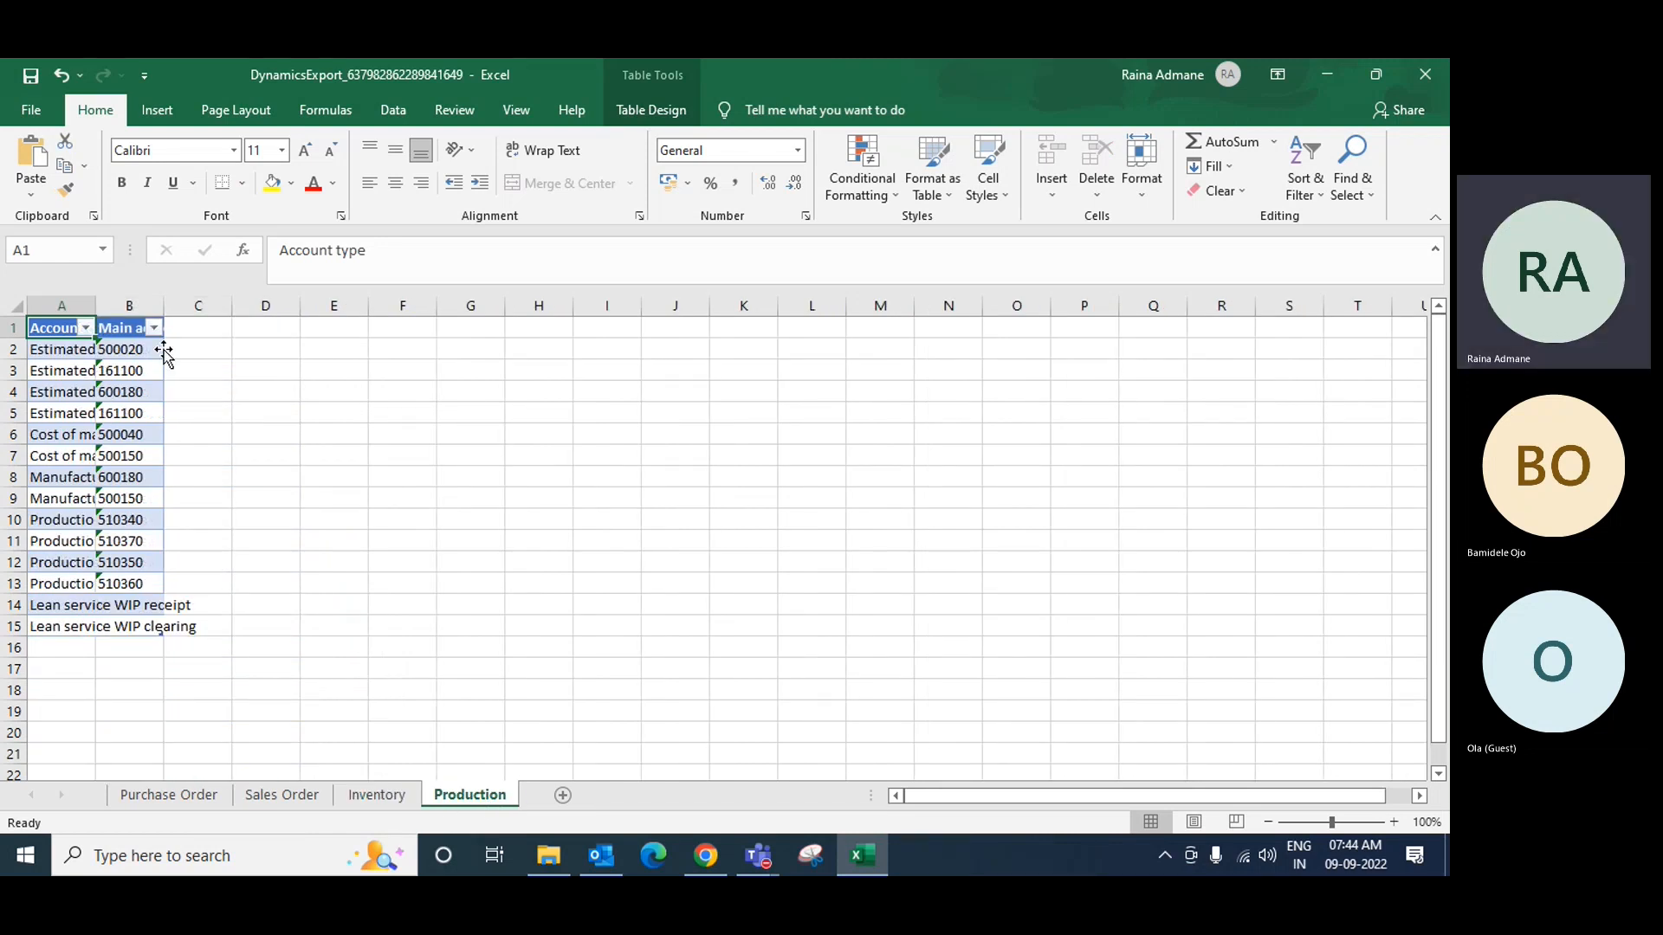
drag(164, 306, 210, 309)
drag(95, 305, 181, 310)
drag(297, 305, 320, 307)
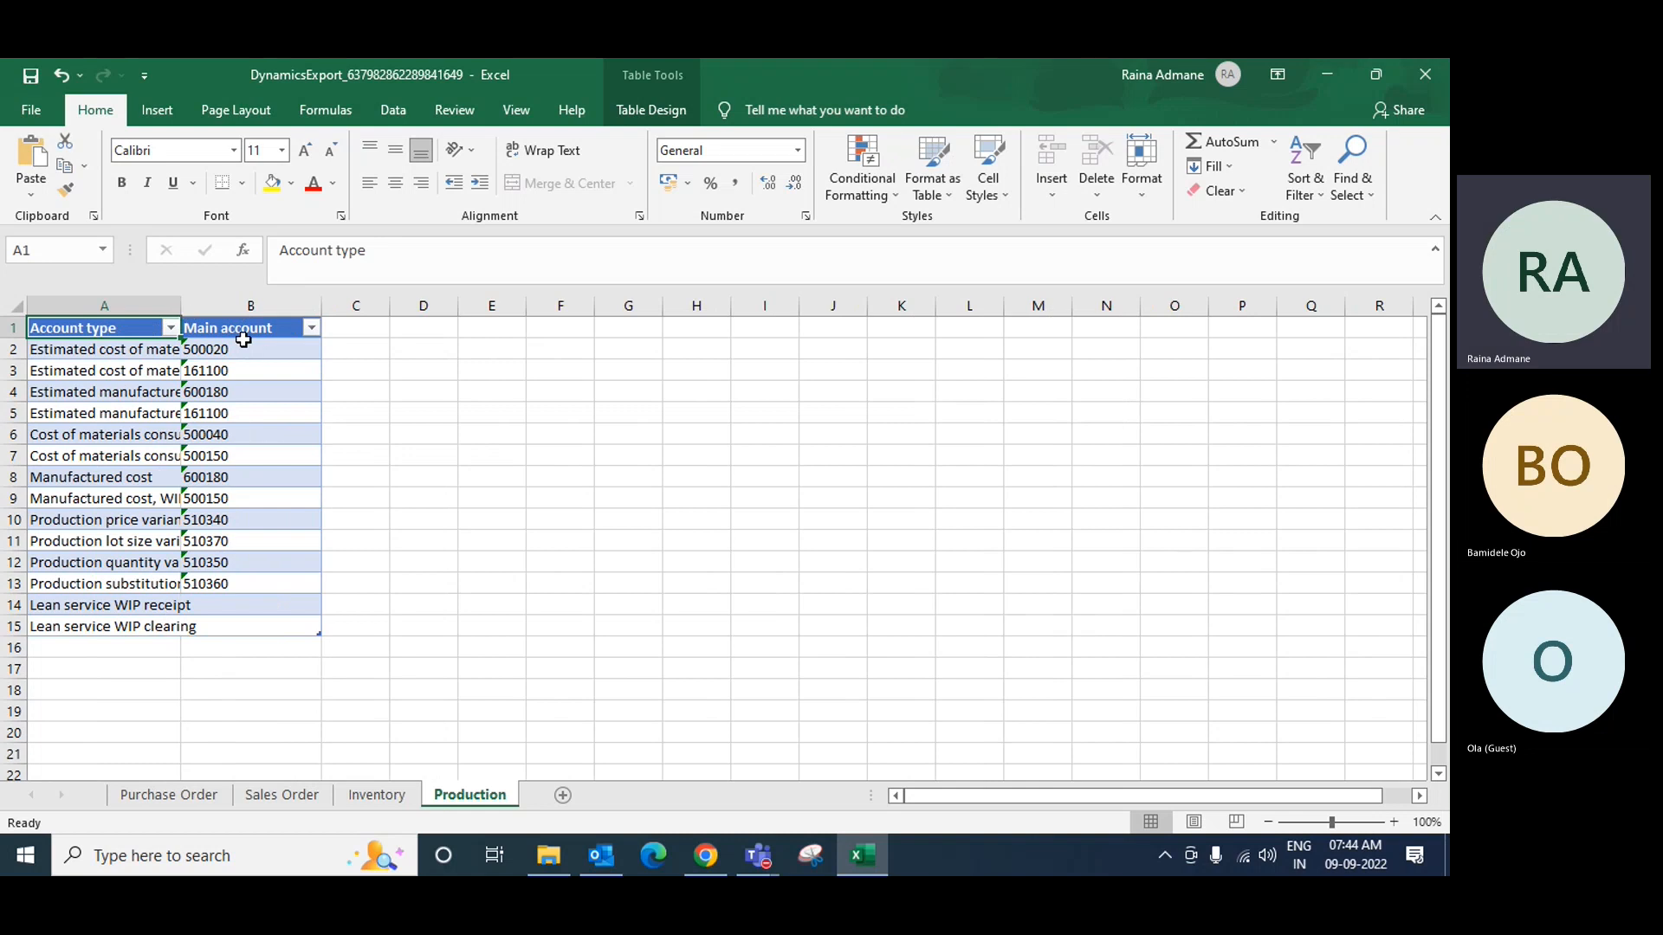
click(510, 538)
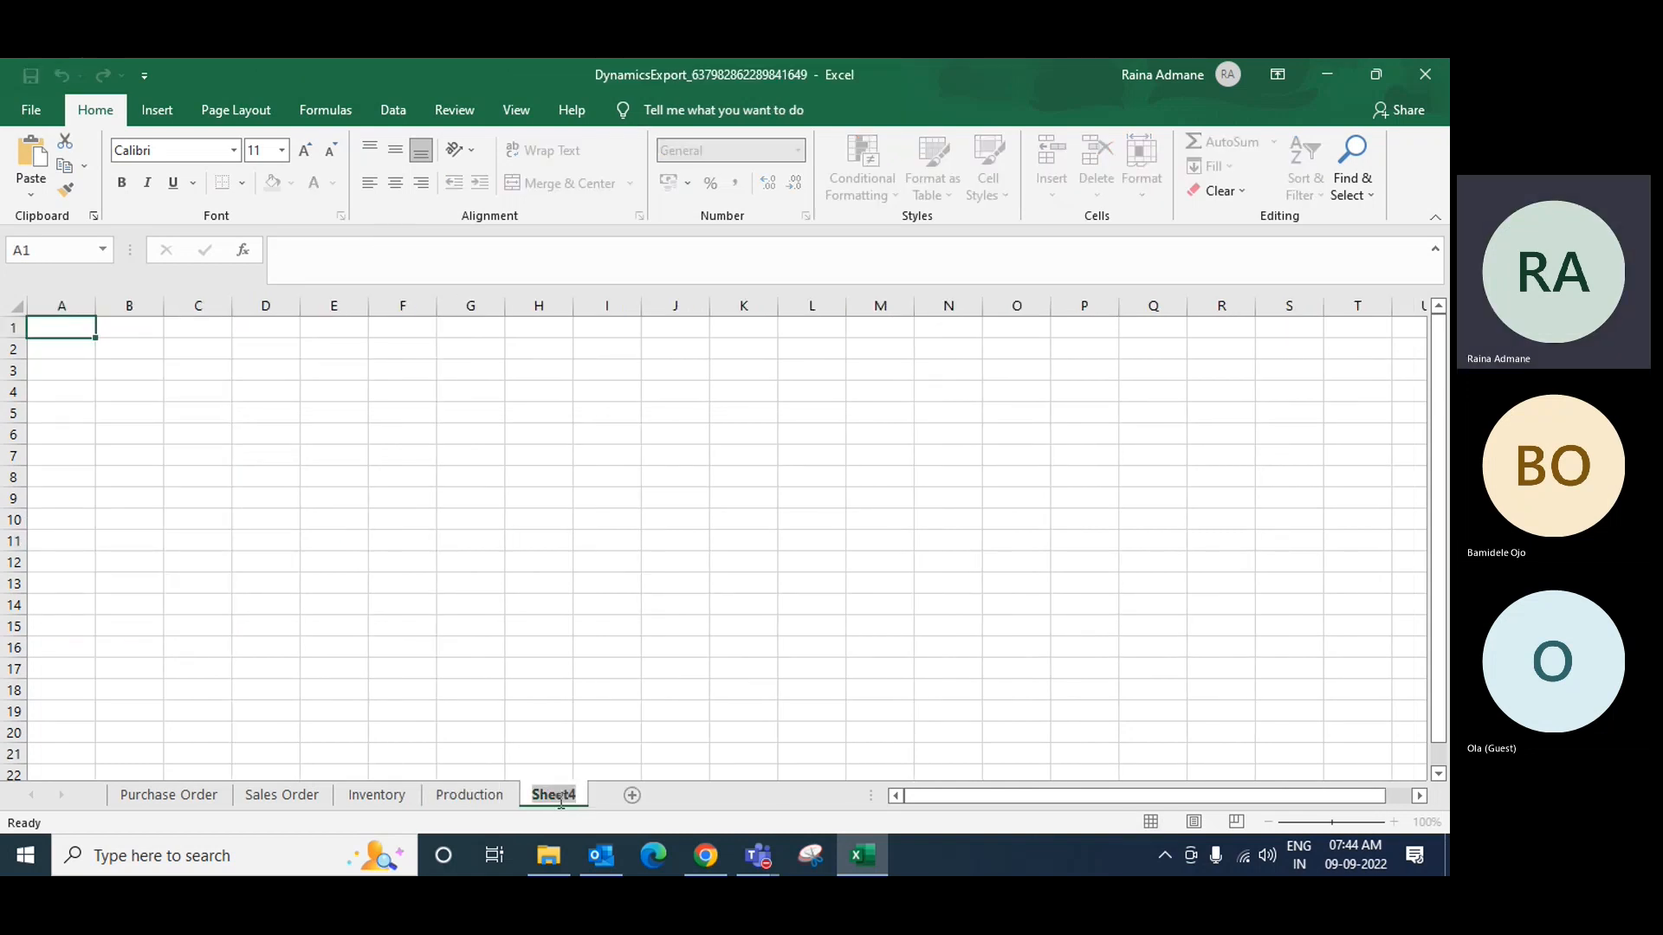
Step: Rename Sheet4 to 'Main Accounts' and bring back the Dynamics Item groups page
double_click(560, 795)
text(Main Accounts)
key(Return)
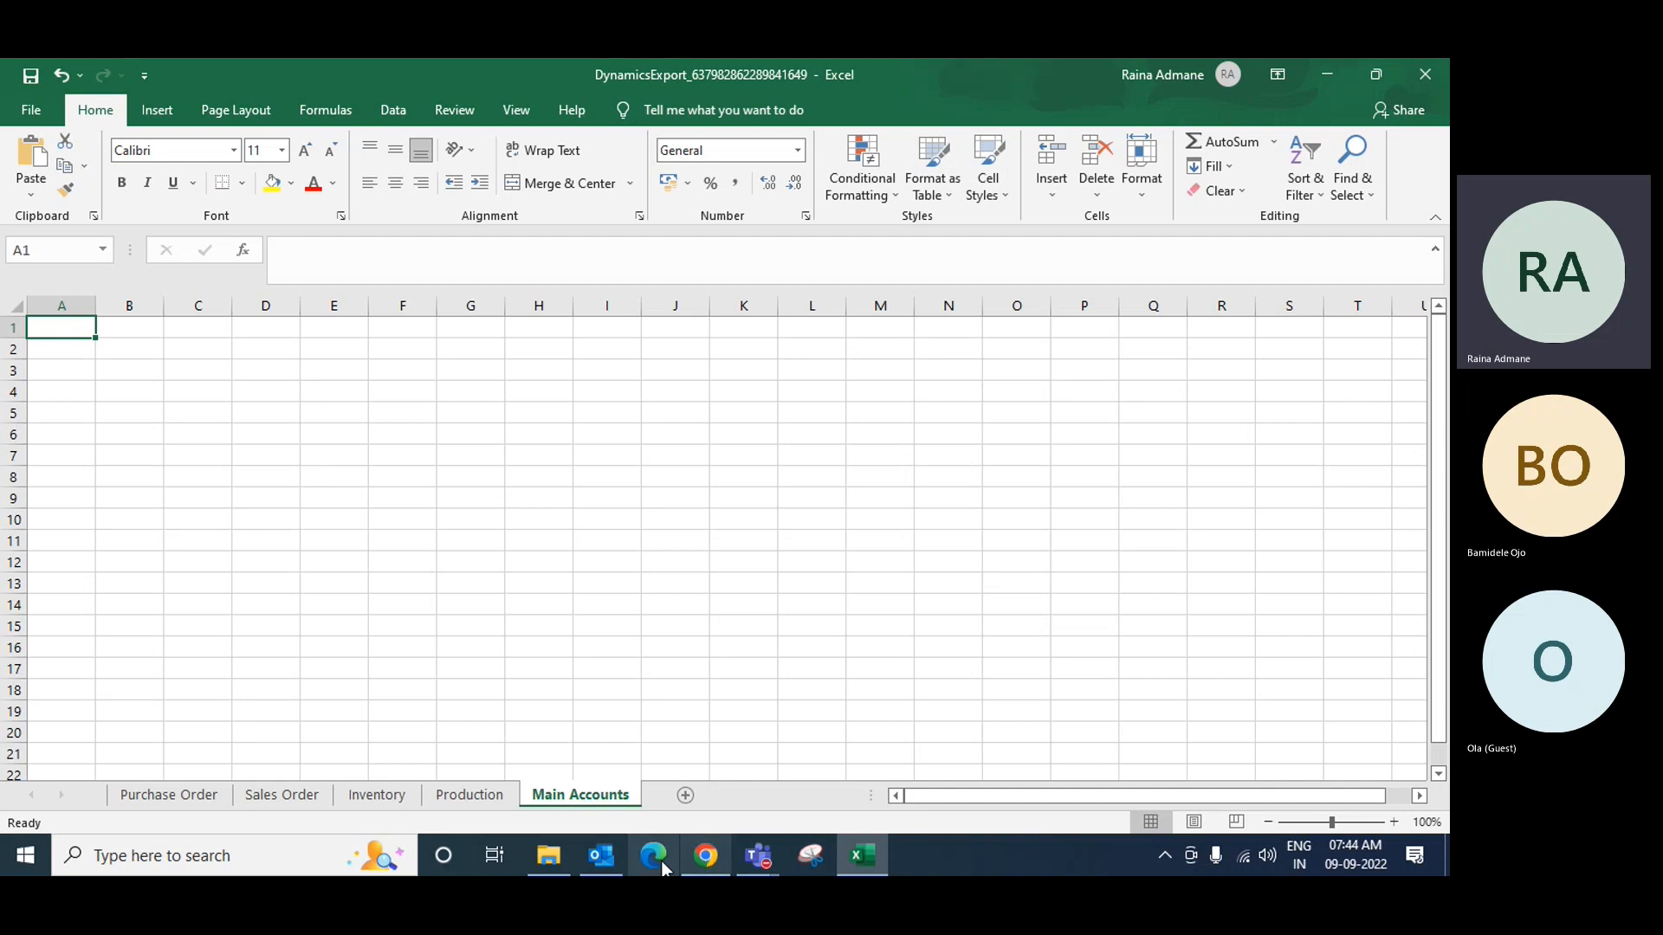
click(706, 856)
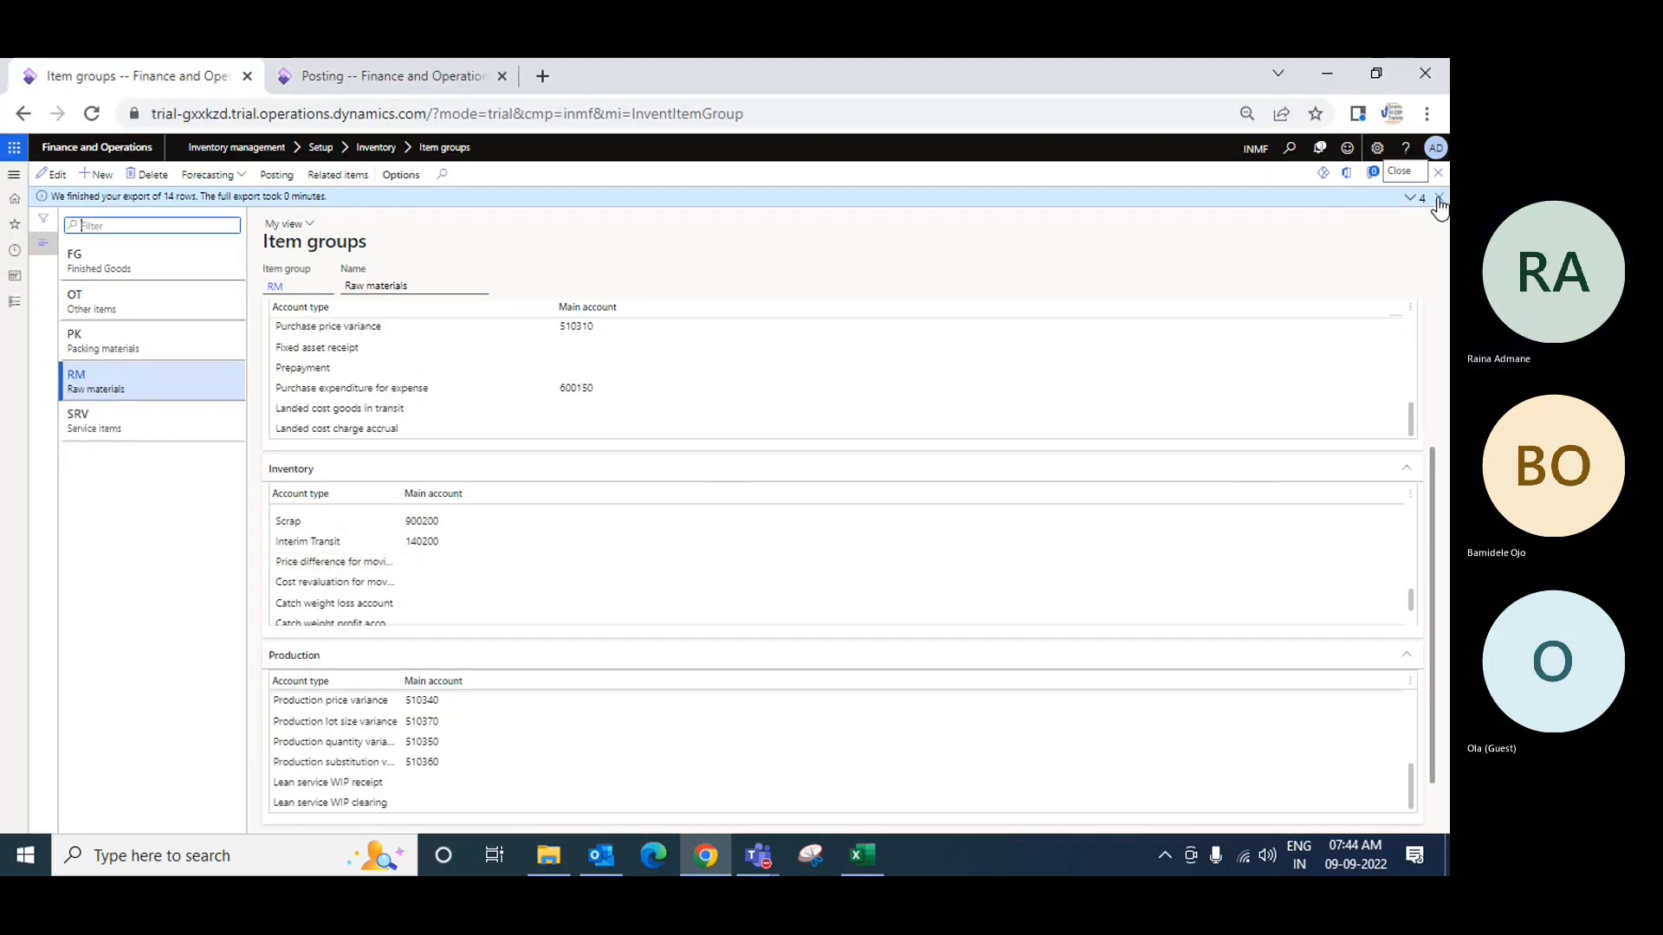
Step: Expand the RM group's Setup and Warehouse sections, then display the FG Finished Goods group
scroll(658, 570, down, 1)
scroll(681, 631, down, 1)
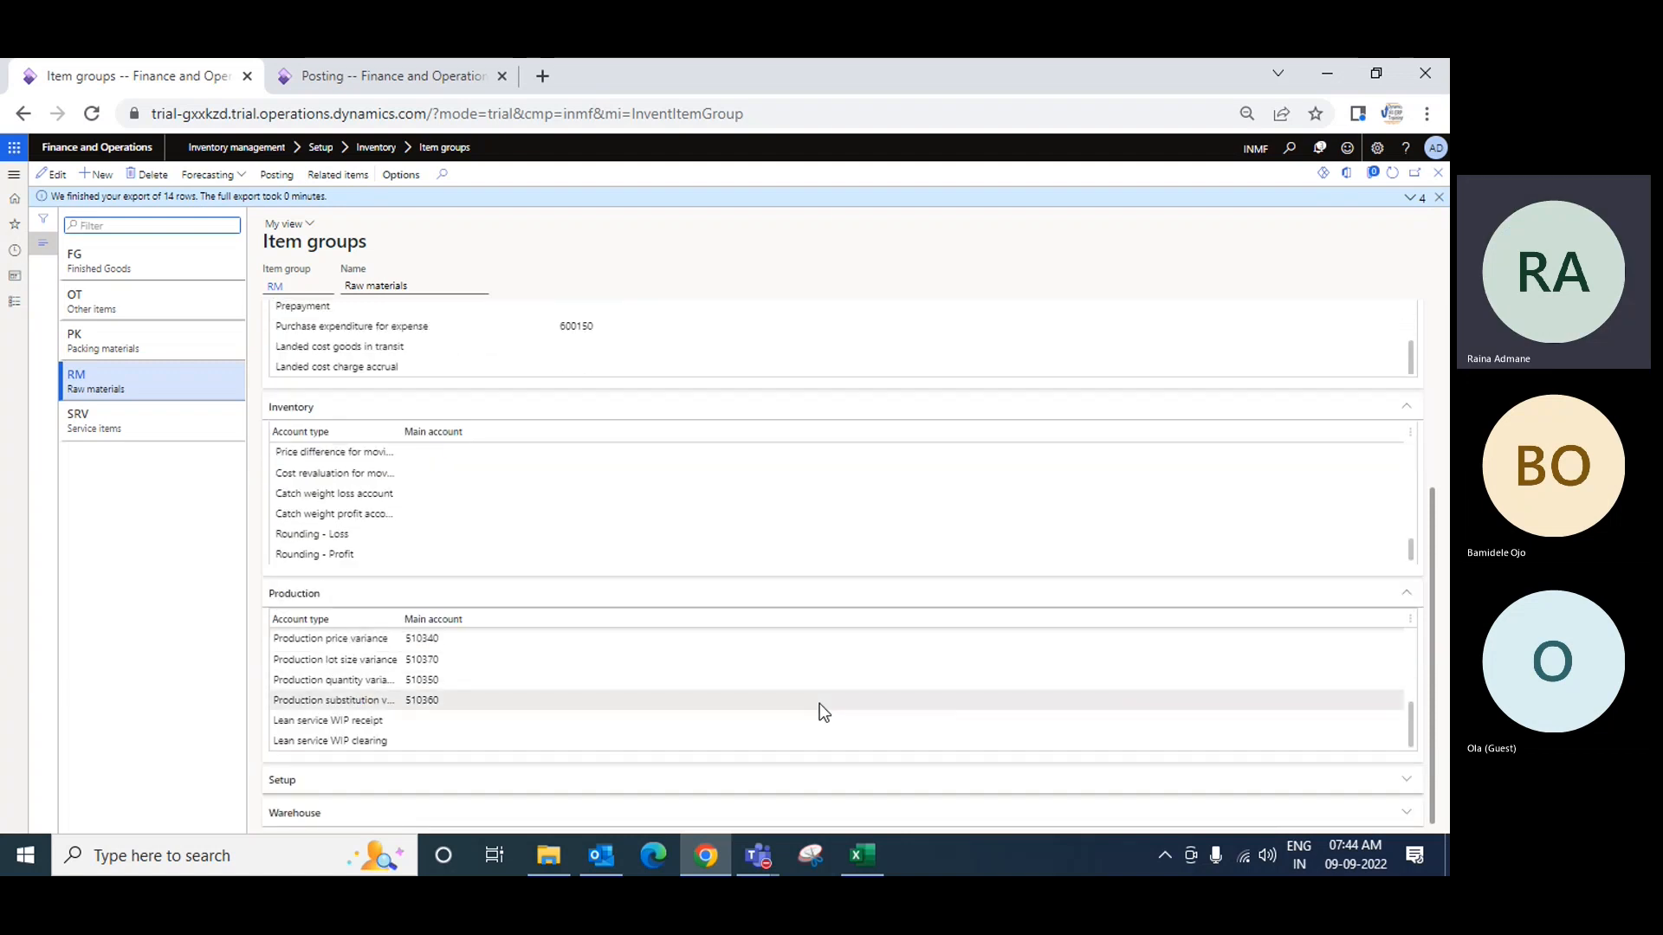
click(322, 780)
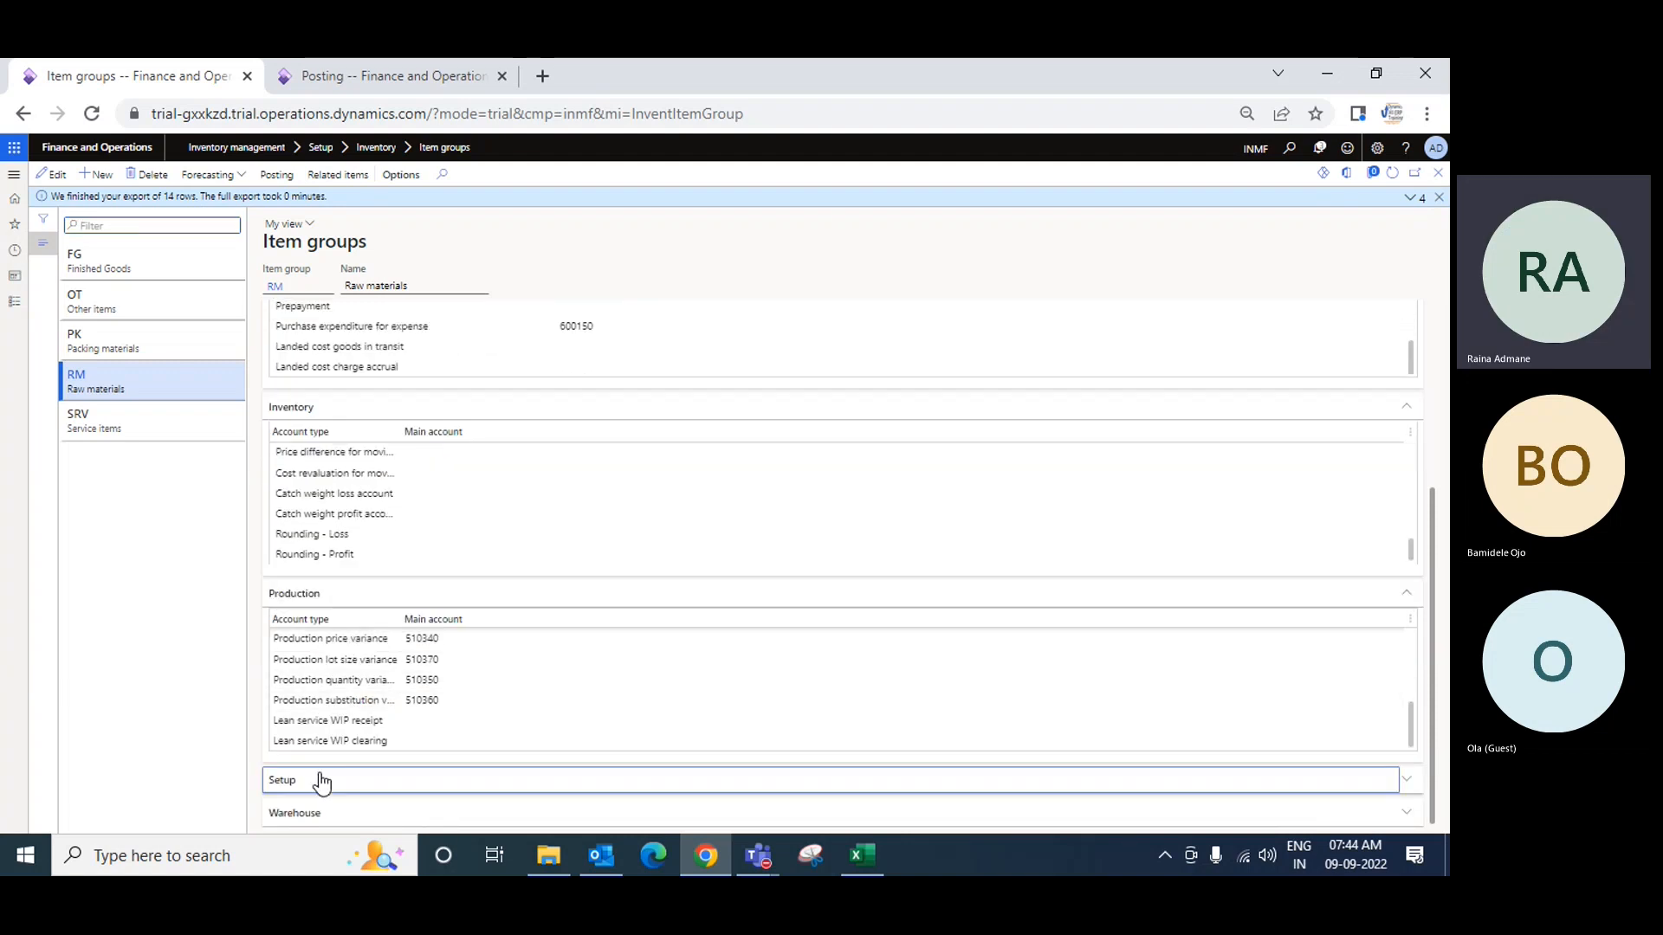
click(798, 769)
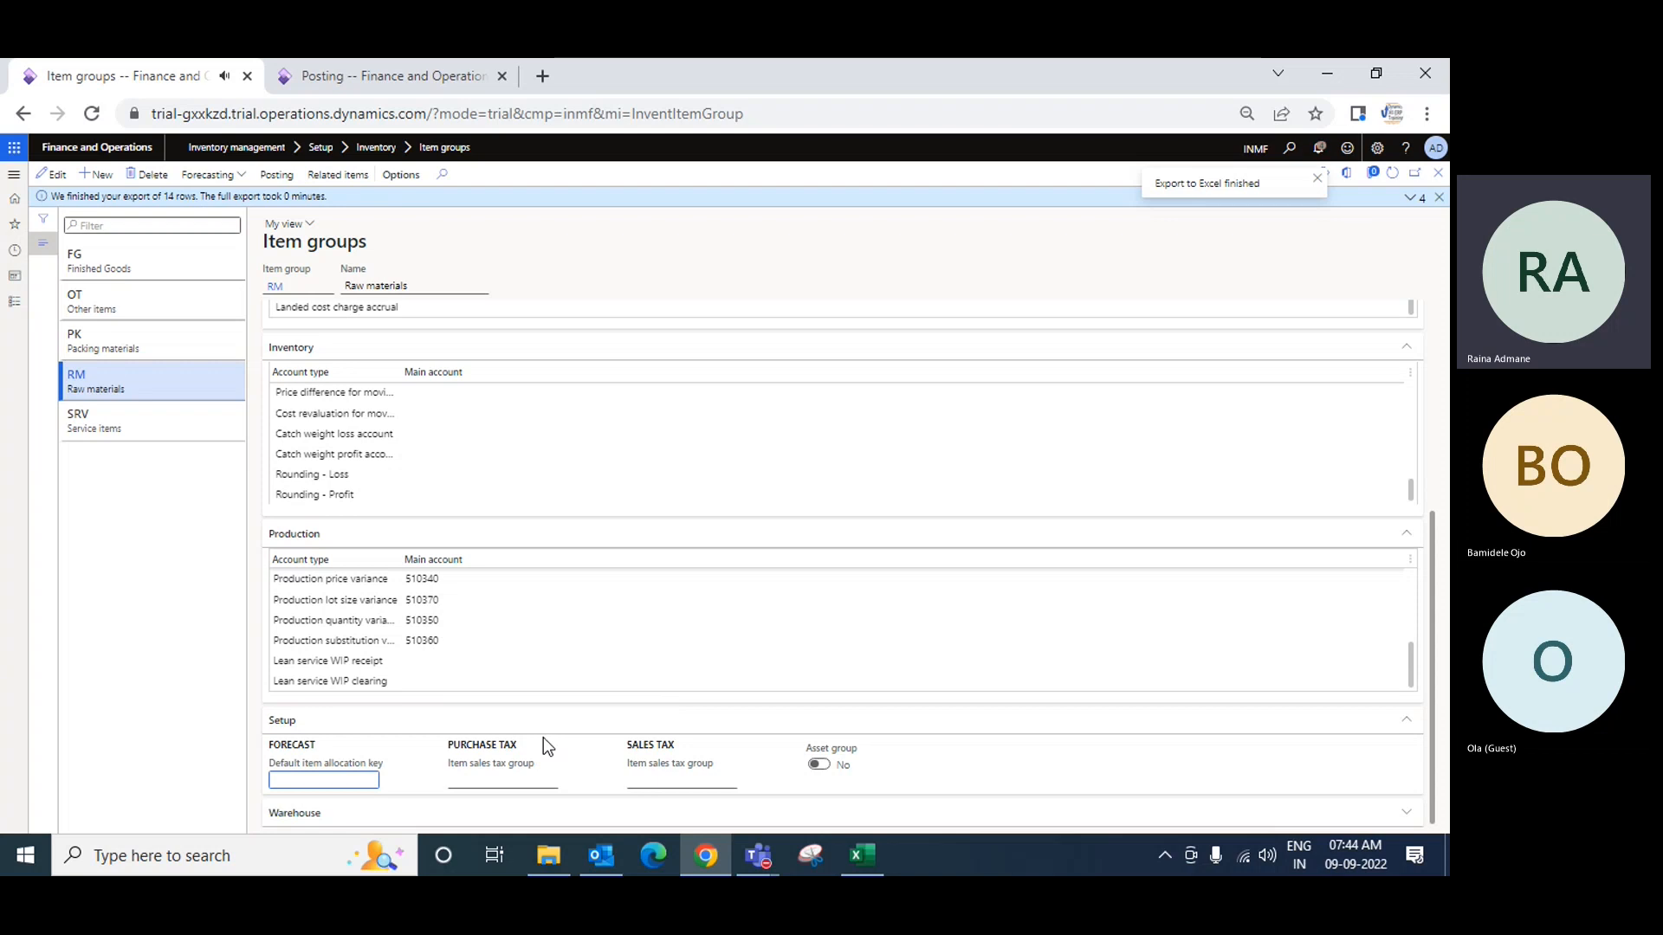
click(314, 812)
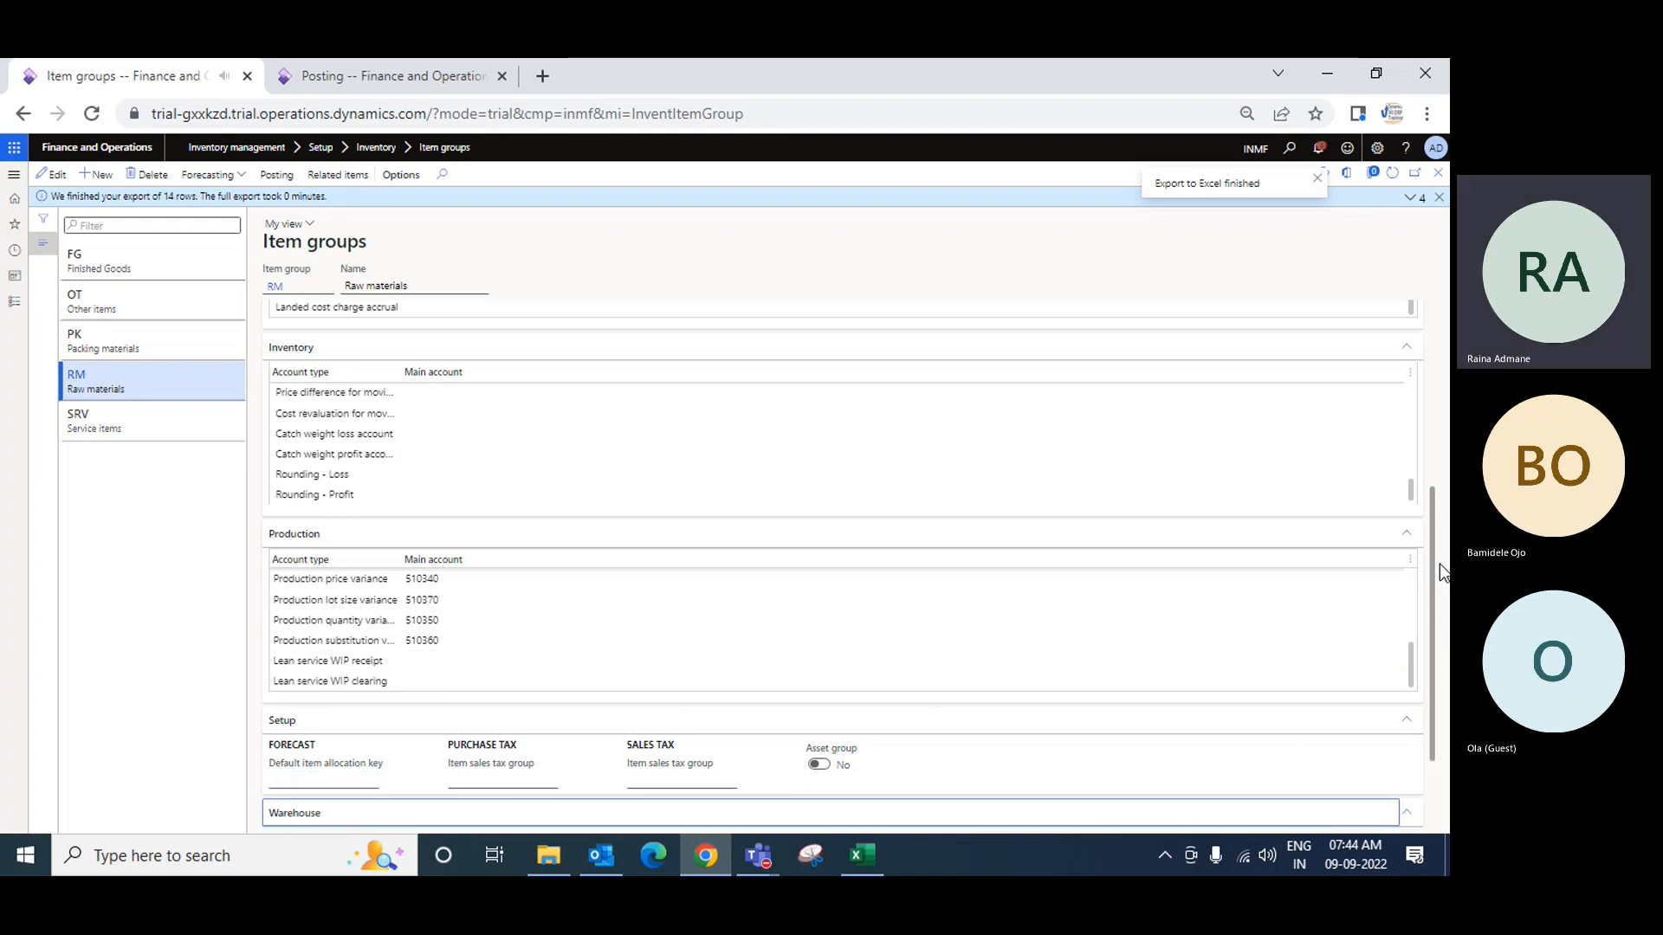
scroll(1436, 601, down, 2)
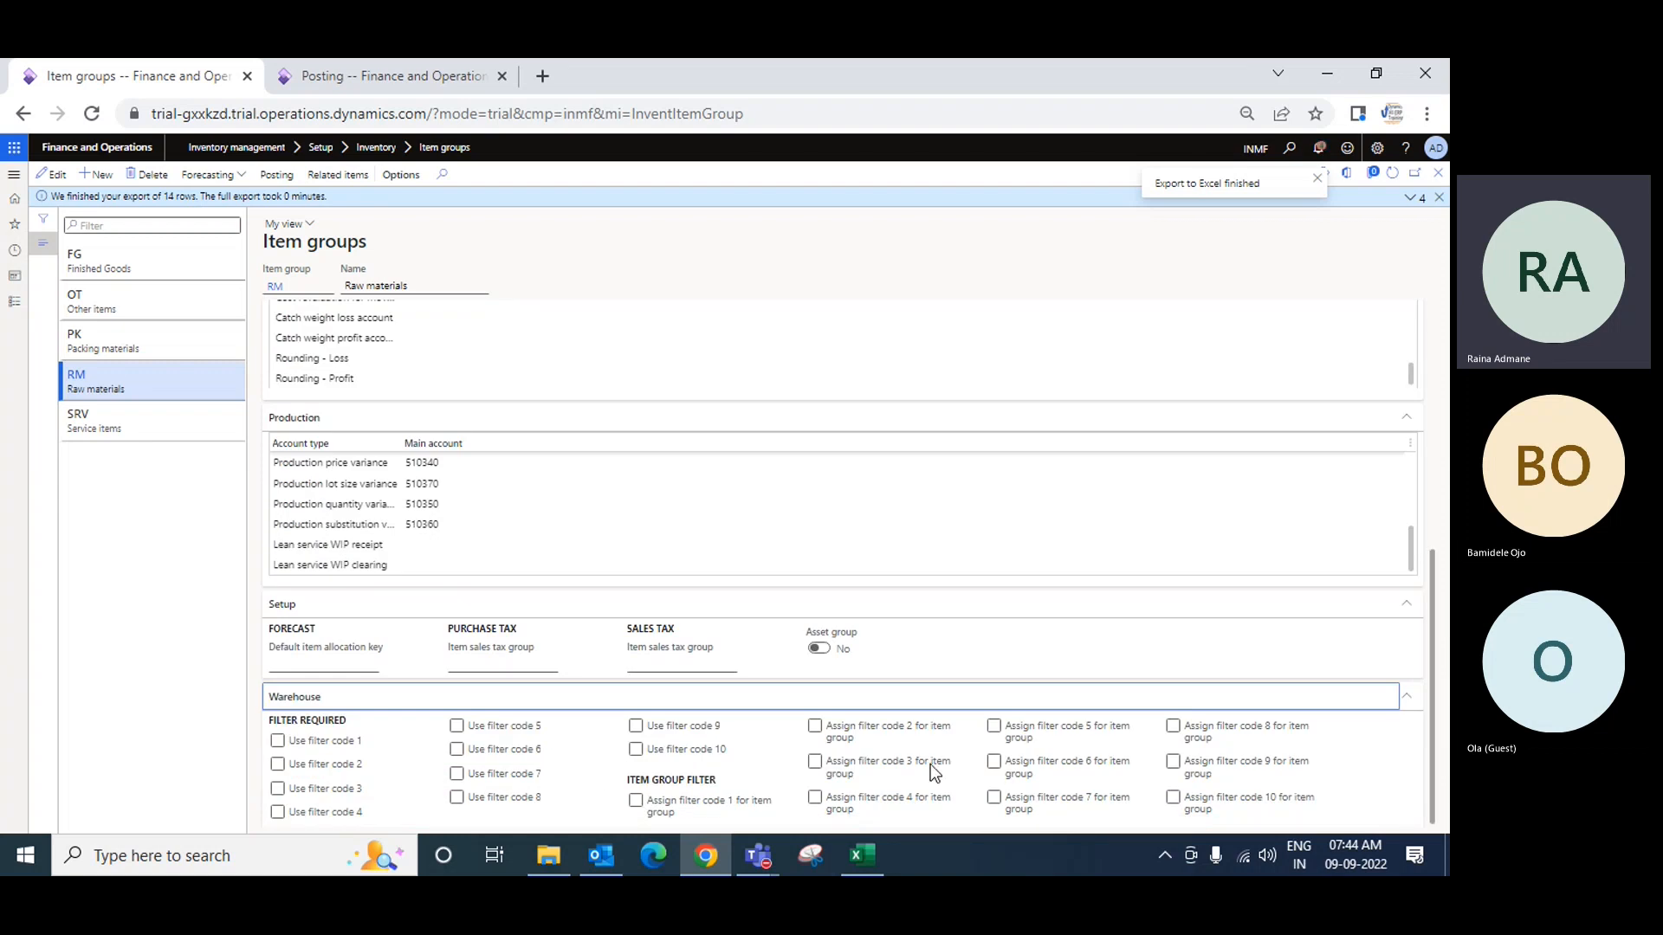
scroll(419, 575, up, 3)
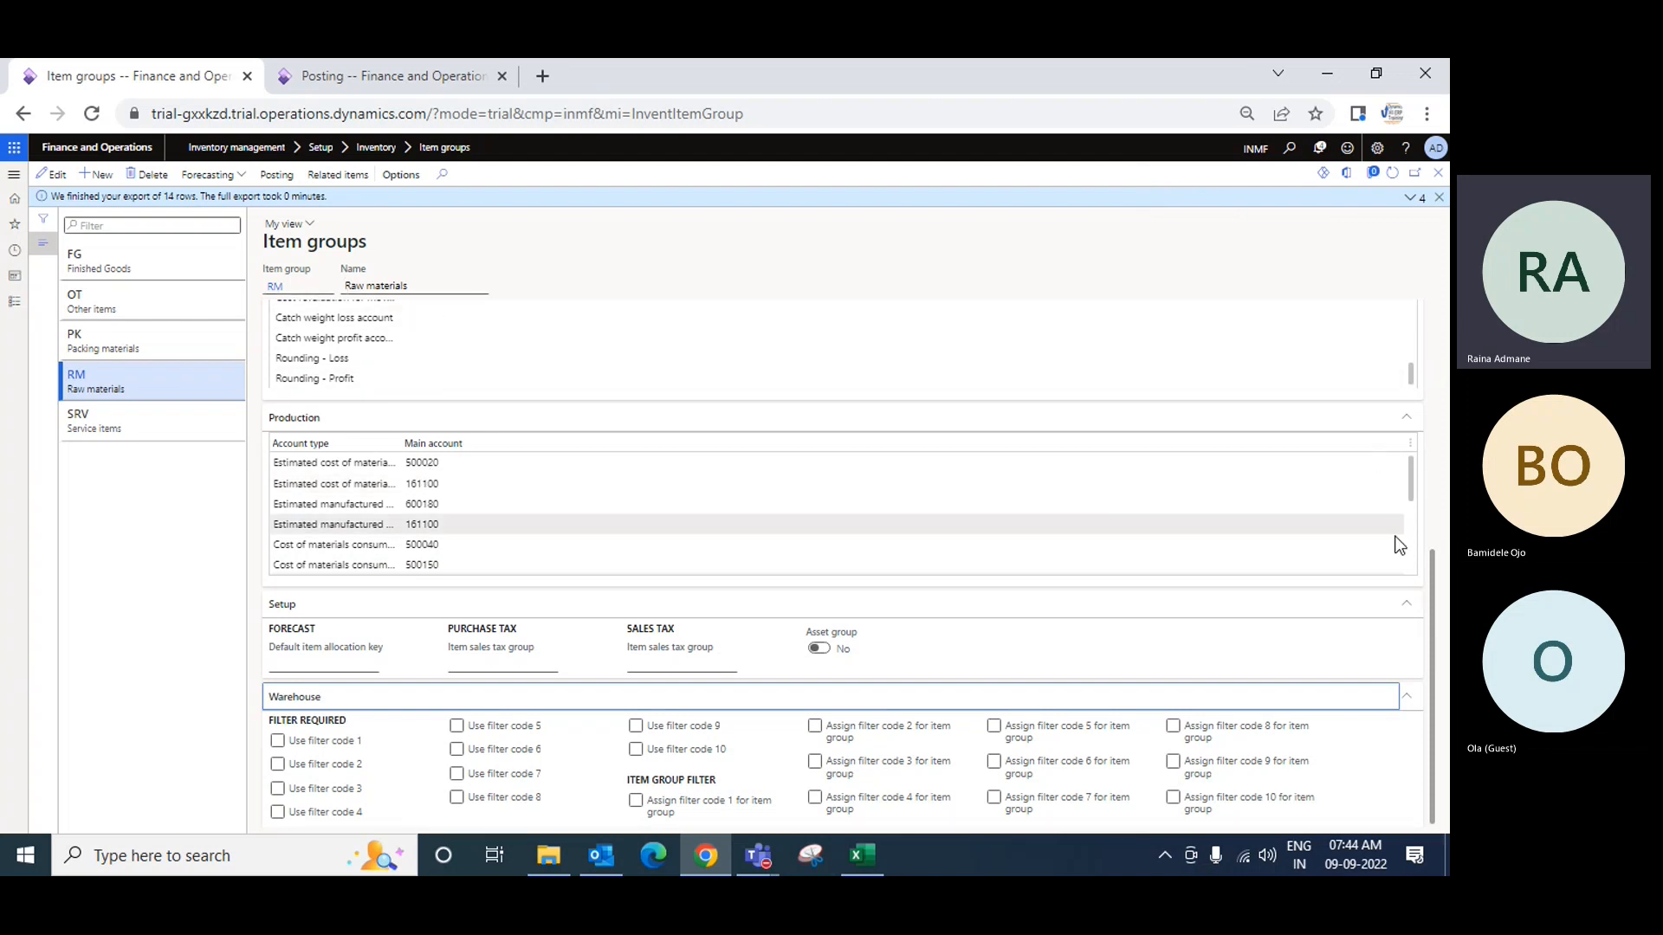
scroll(1438, 506, up, 5)
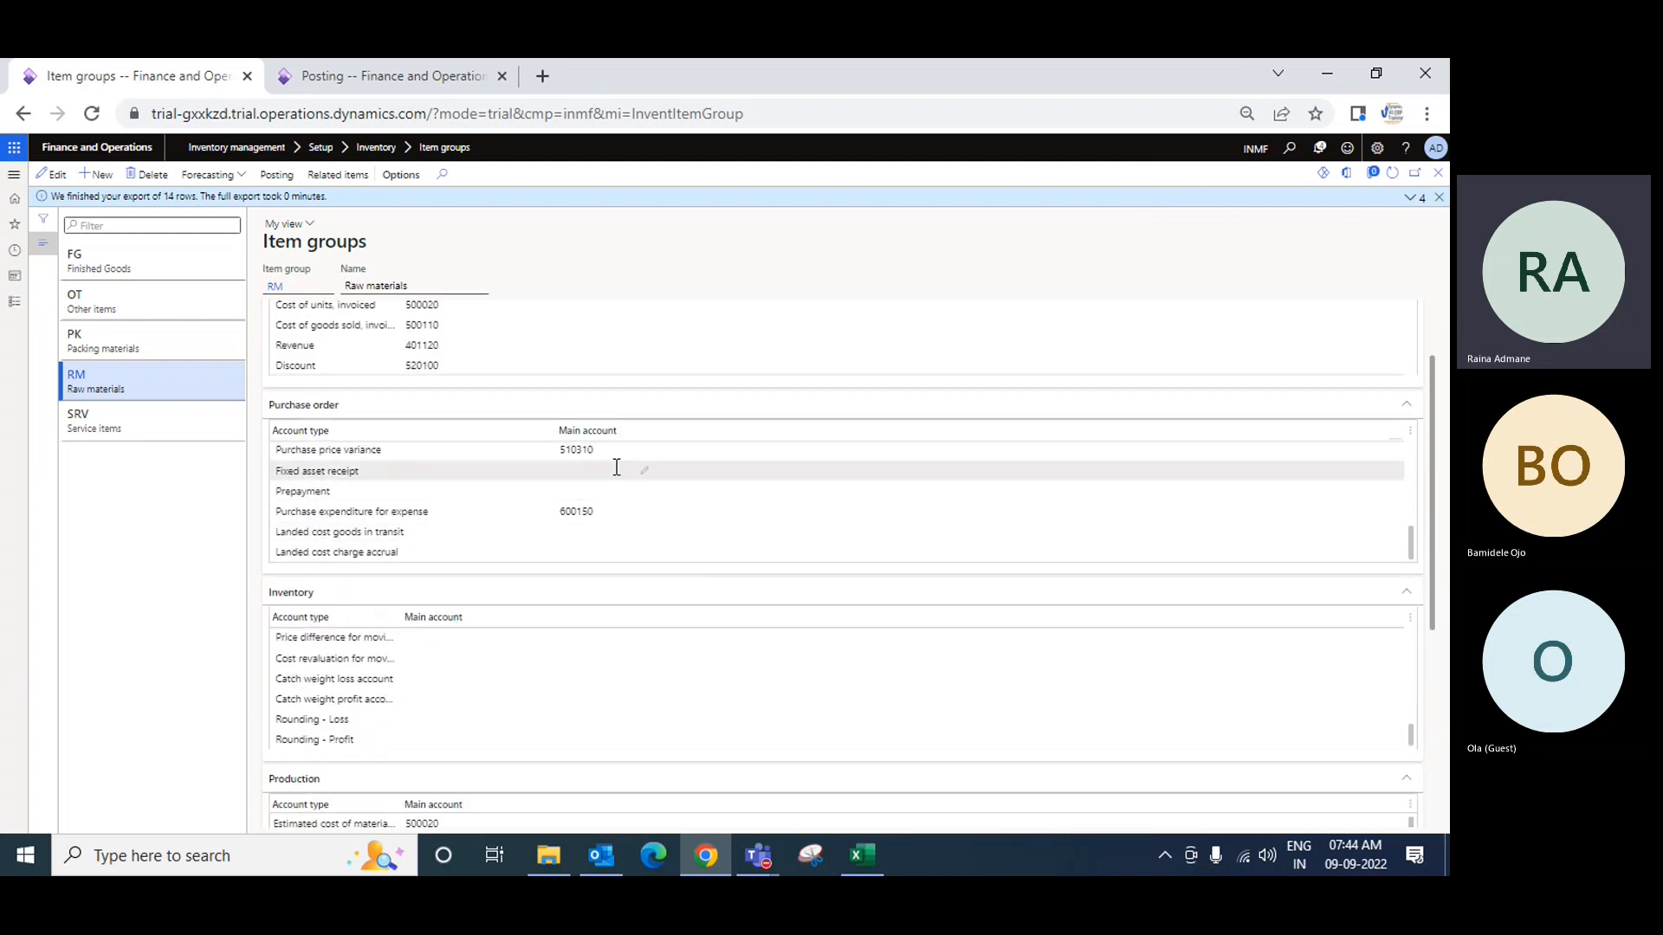
drag(1434, 556, 1444, 494)
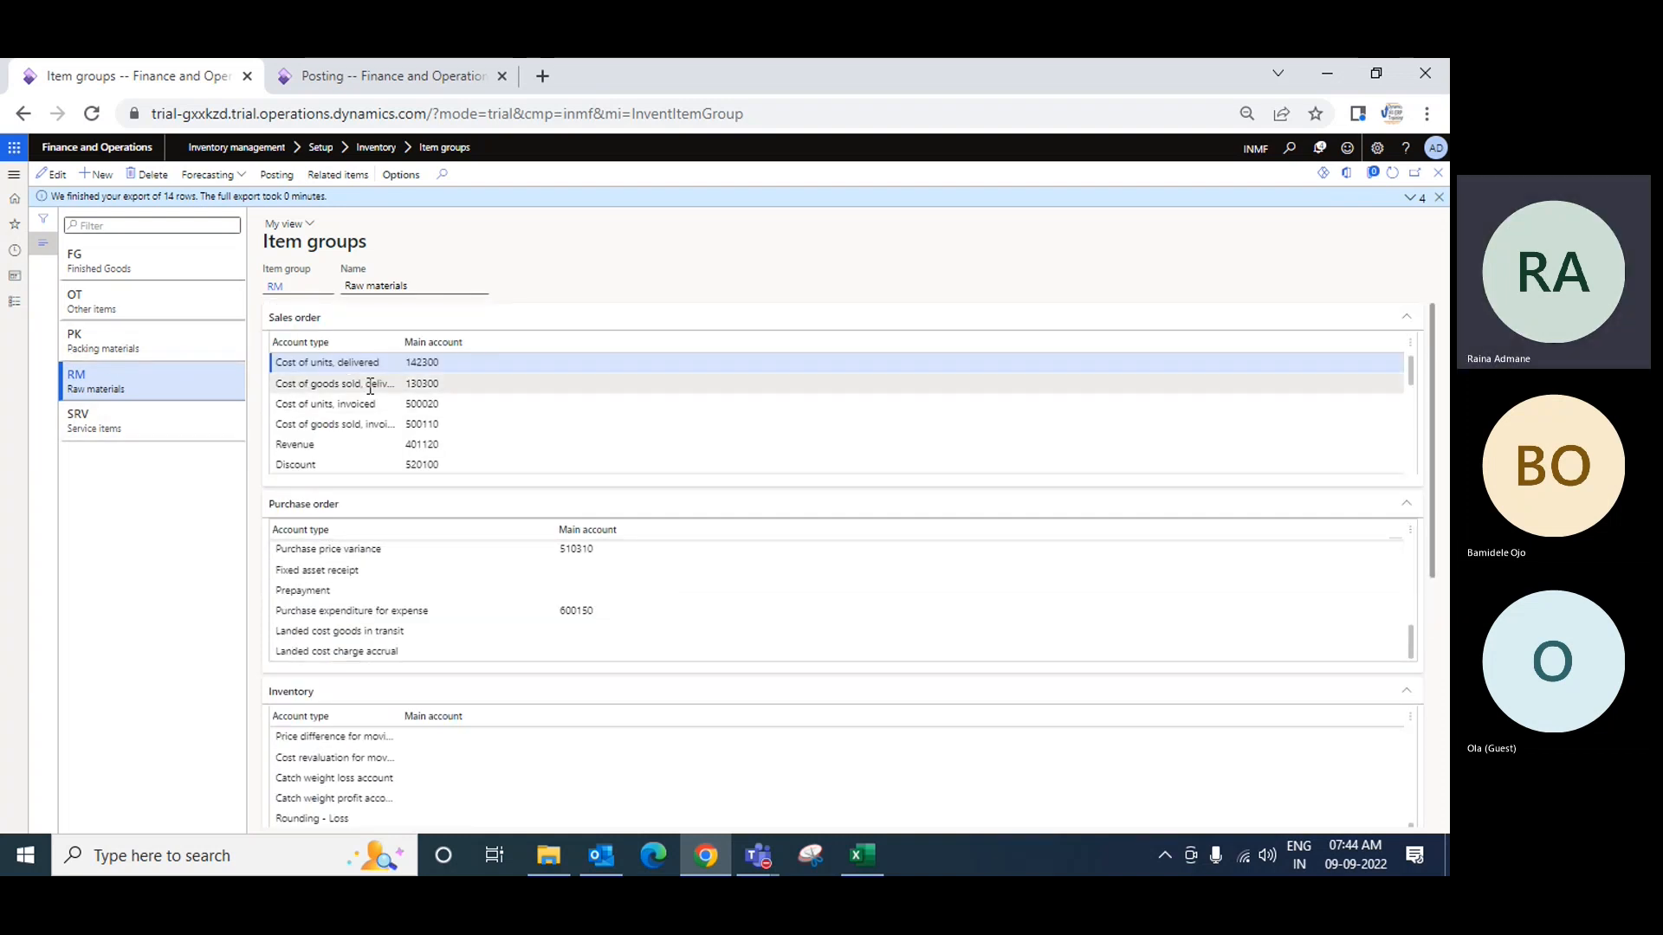
click(120, 264)
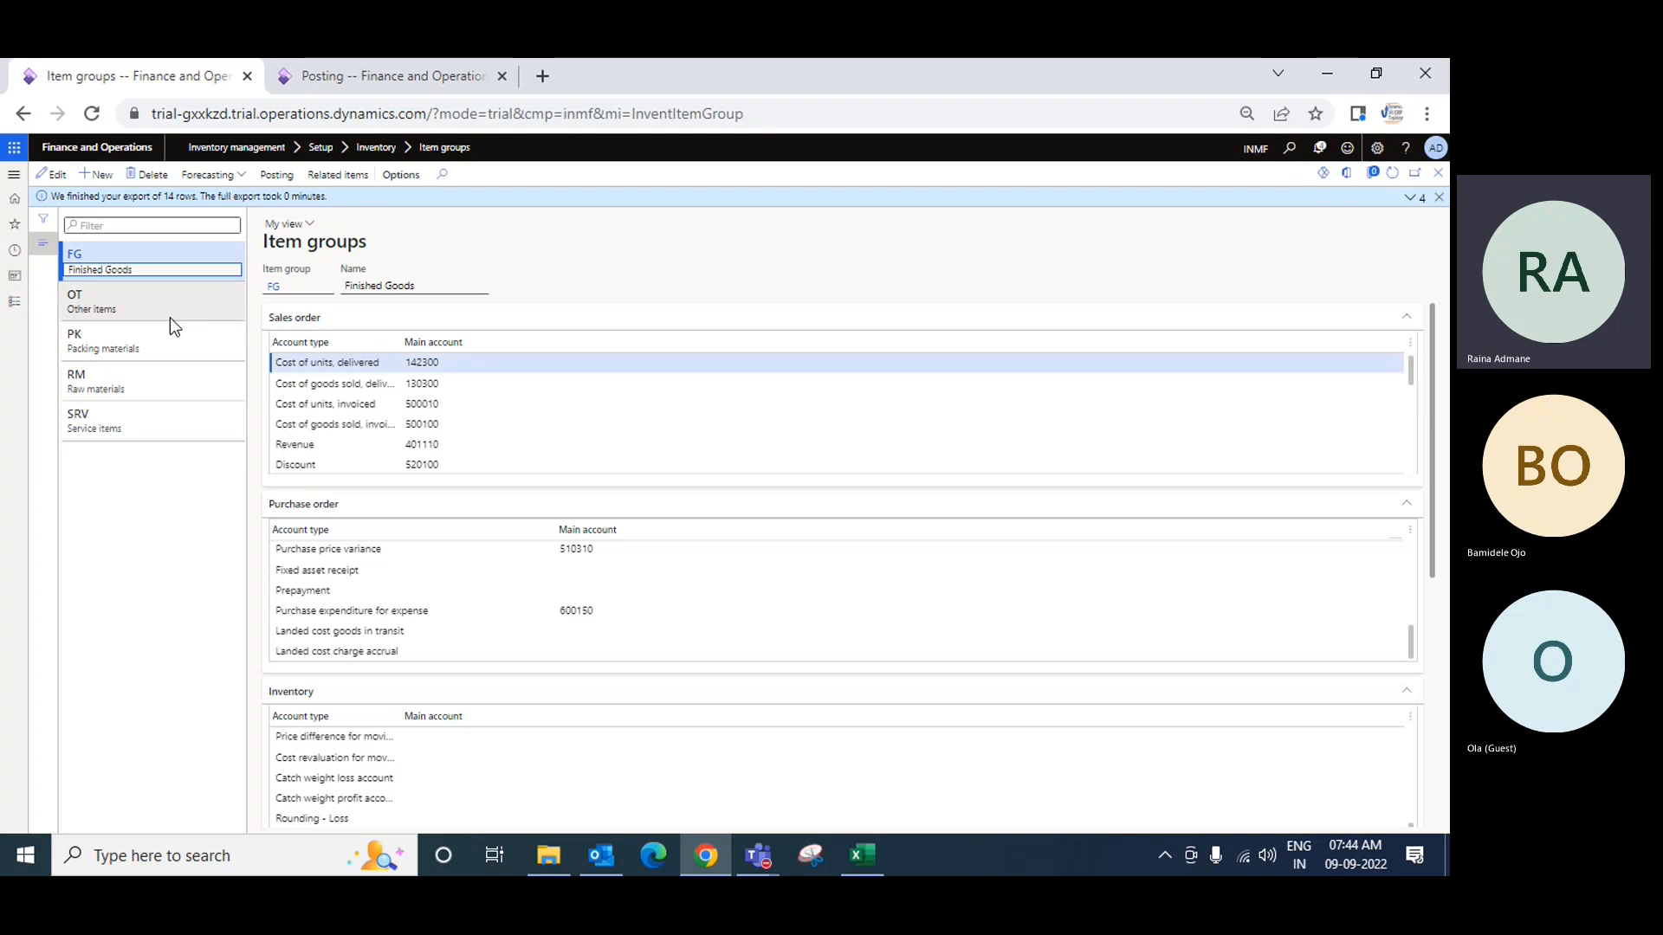
Step: Review the OT, PK and RM item groups' accounts, then go to the Posting setup page
click(141, 306)
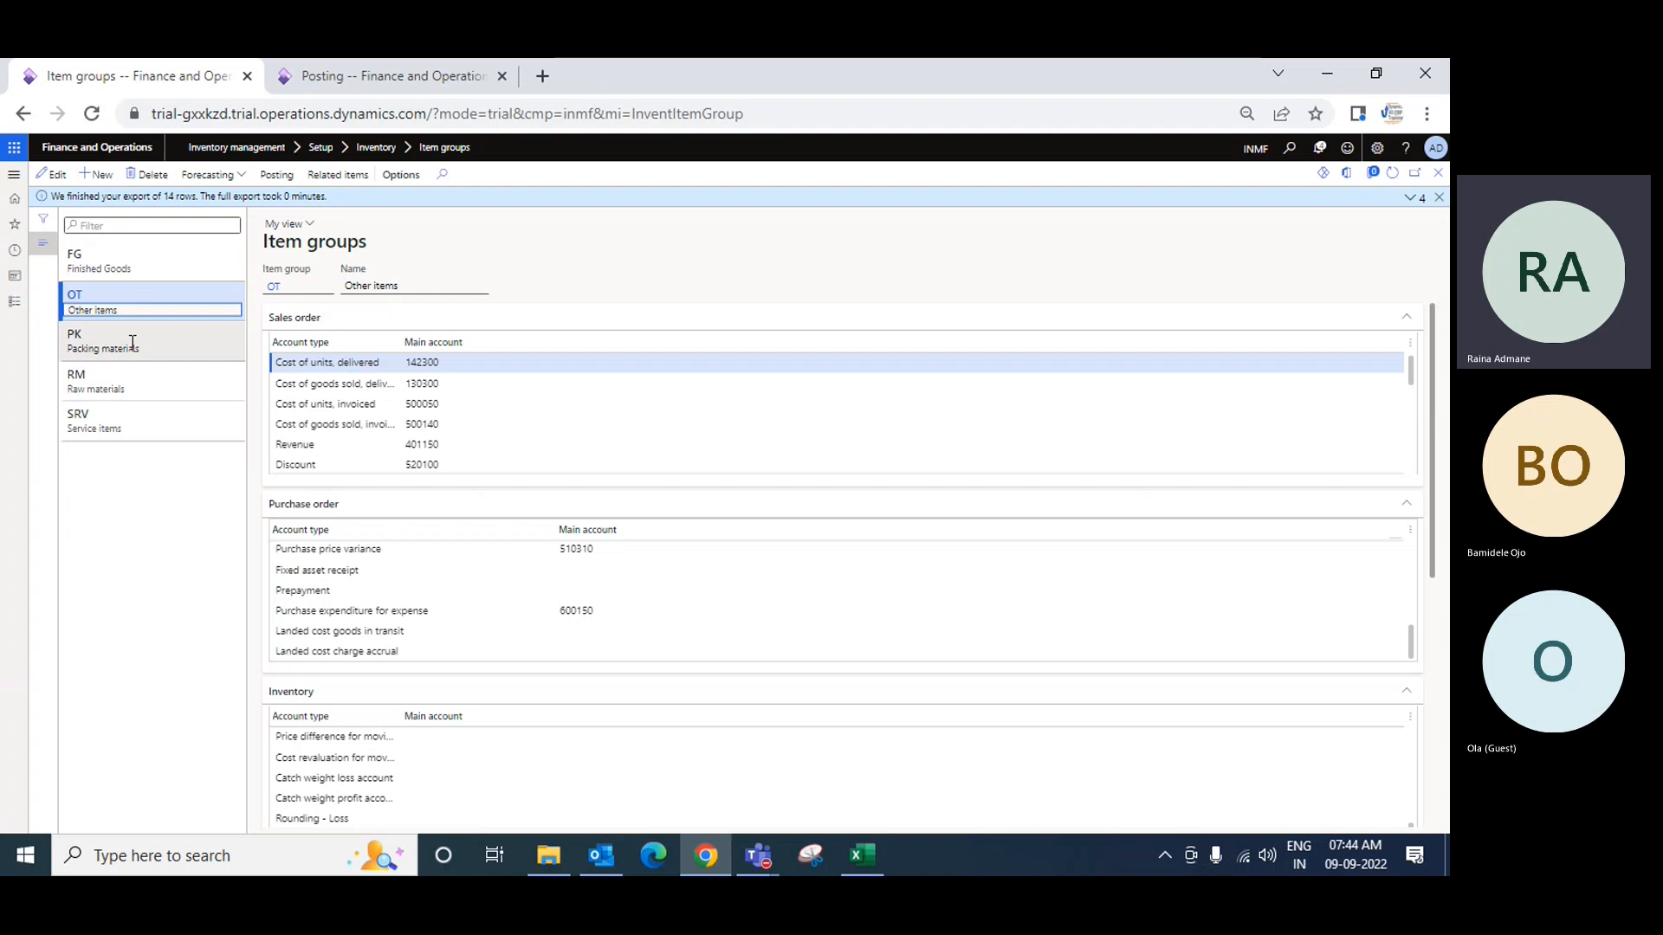
click(133, 344)
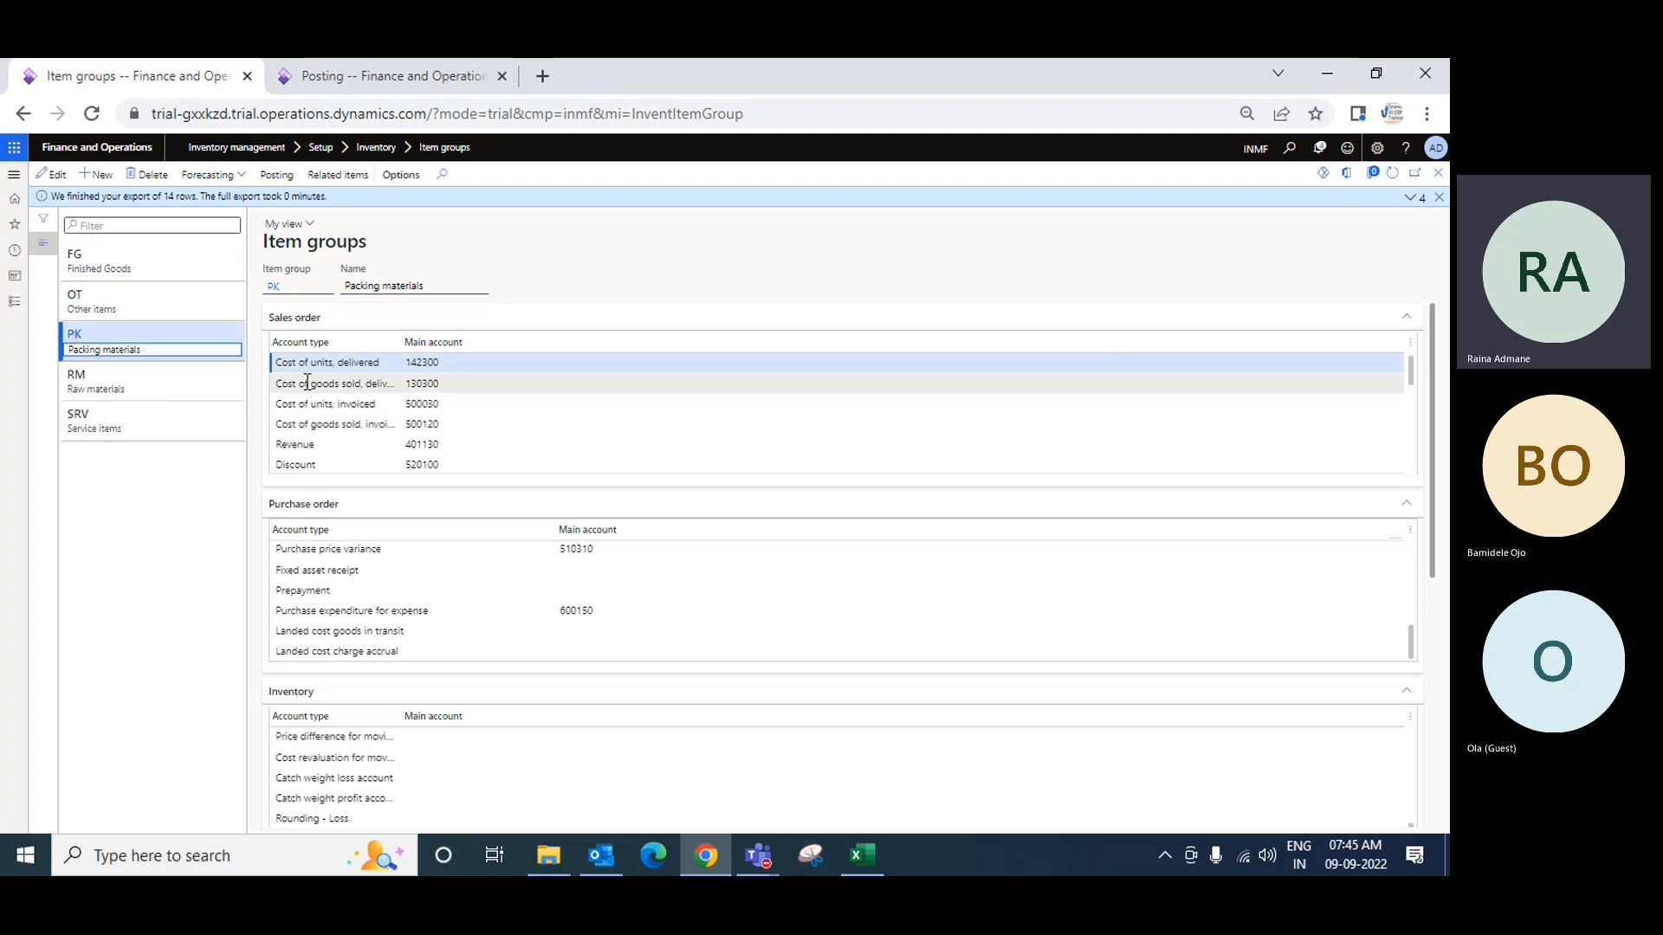
click(109, 374)
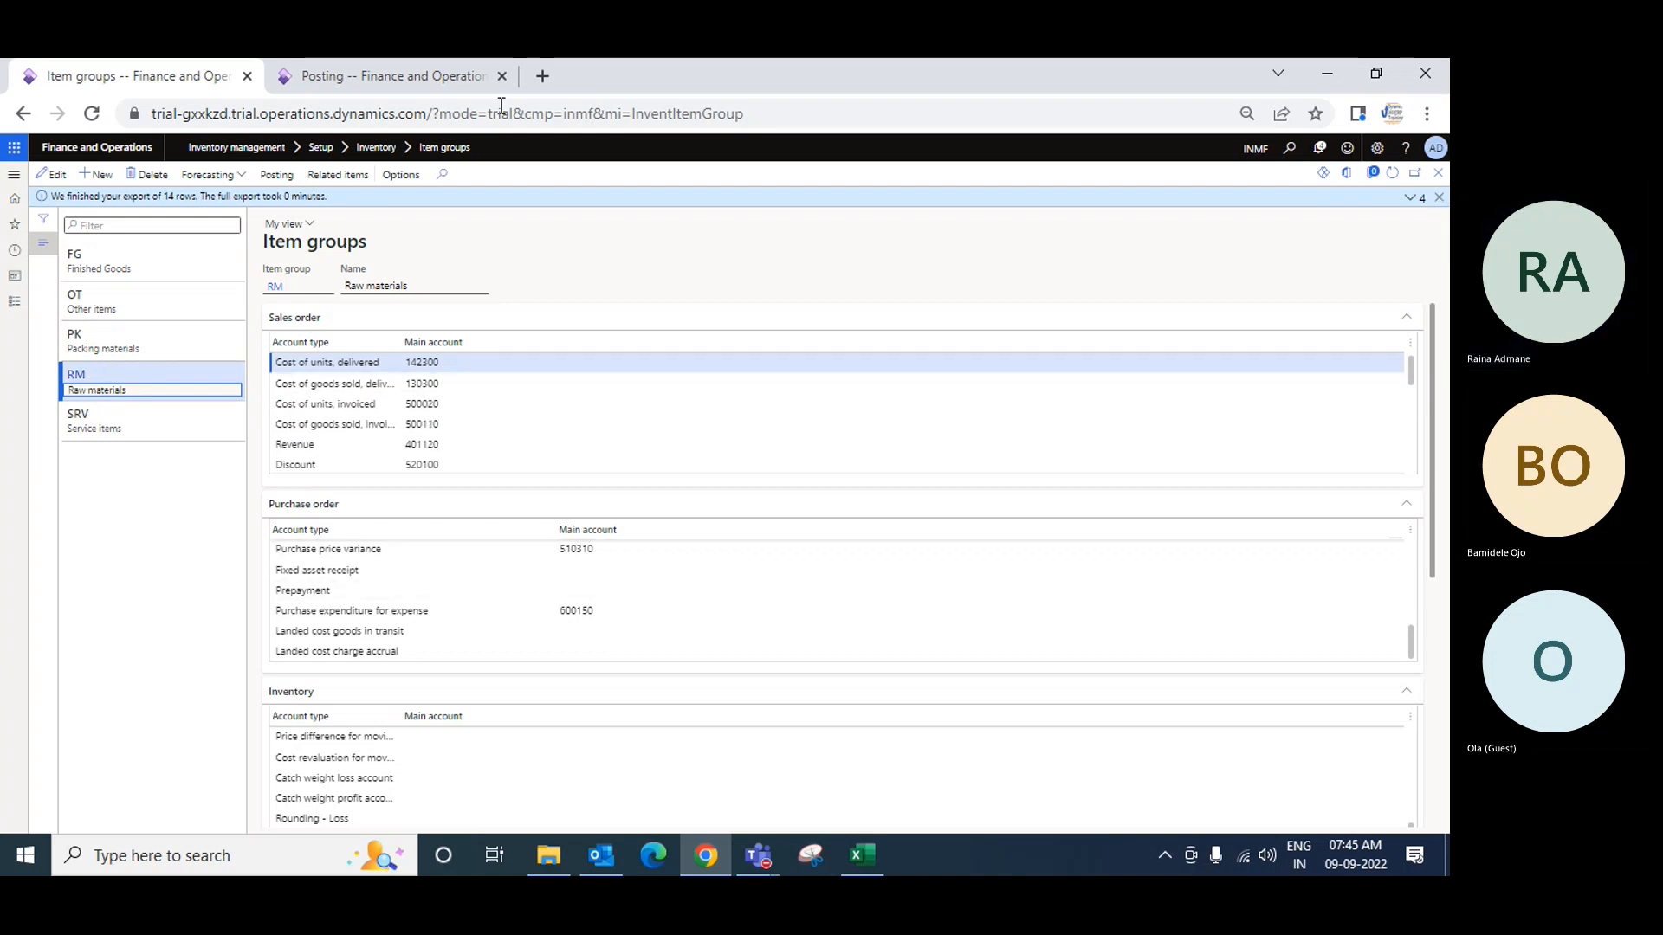
click(401, 80)
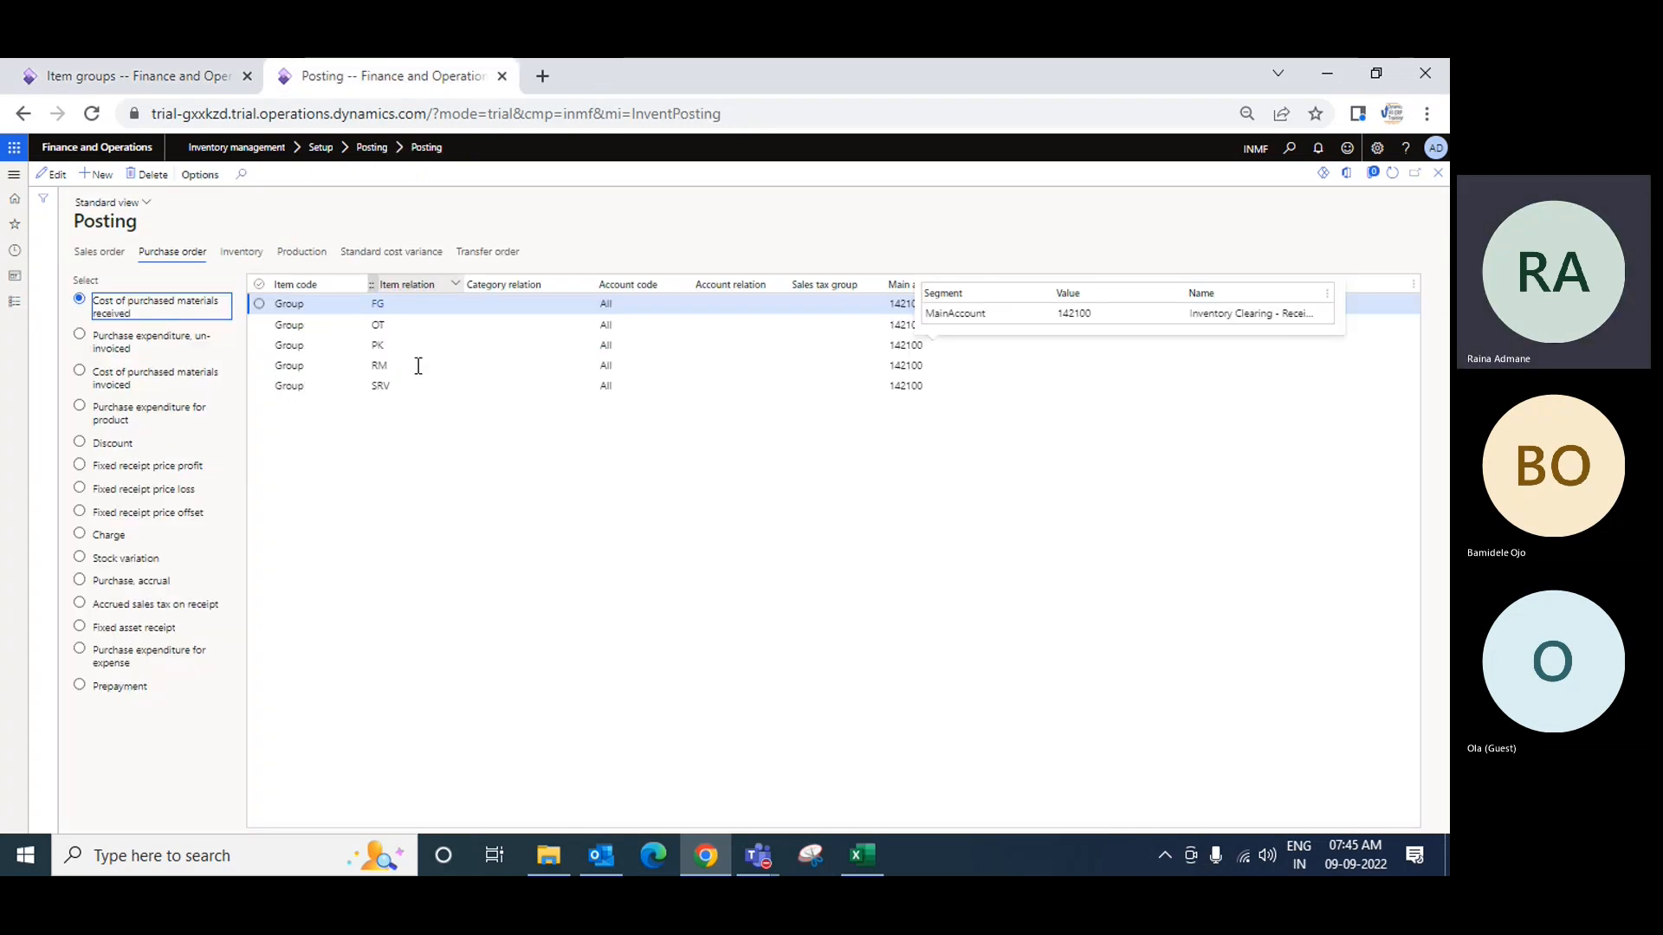
Step: Review purchase order un-invoiced, invoiced and product expenditure accounts and inventory accounts, then return to Item groups
click(188, 253)
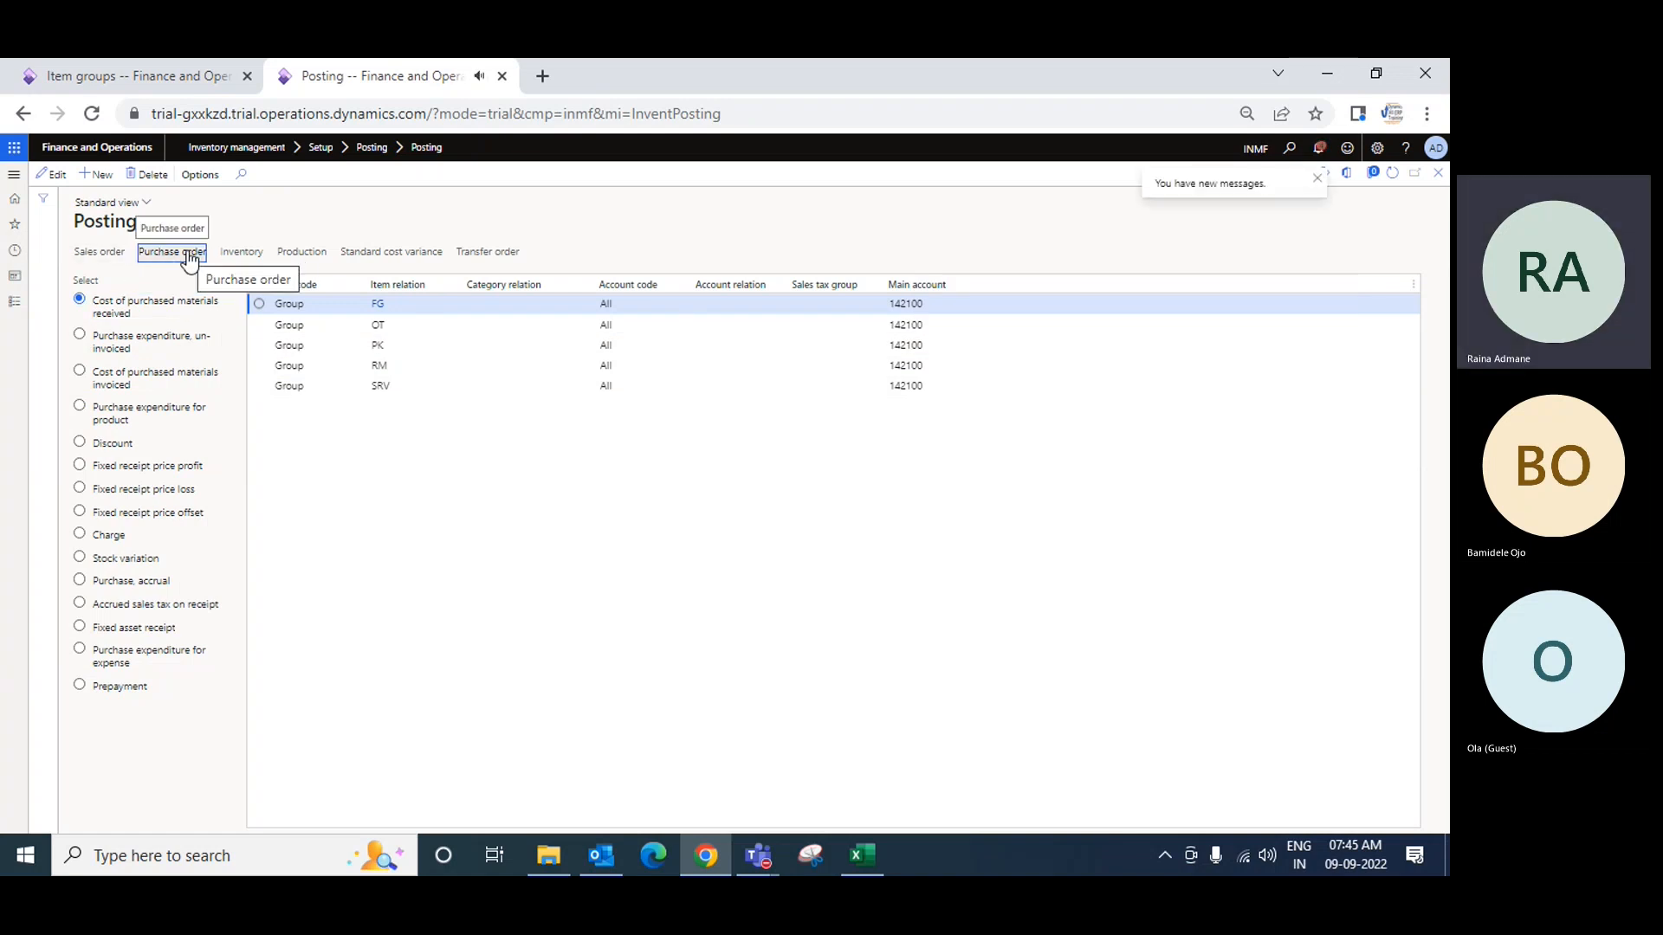
click(177, 343)
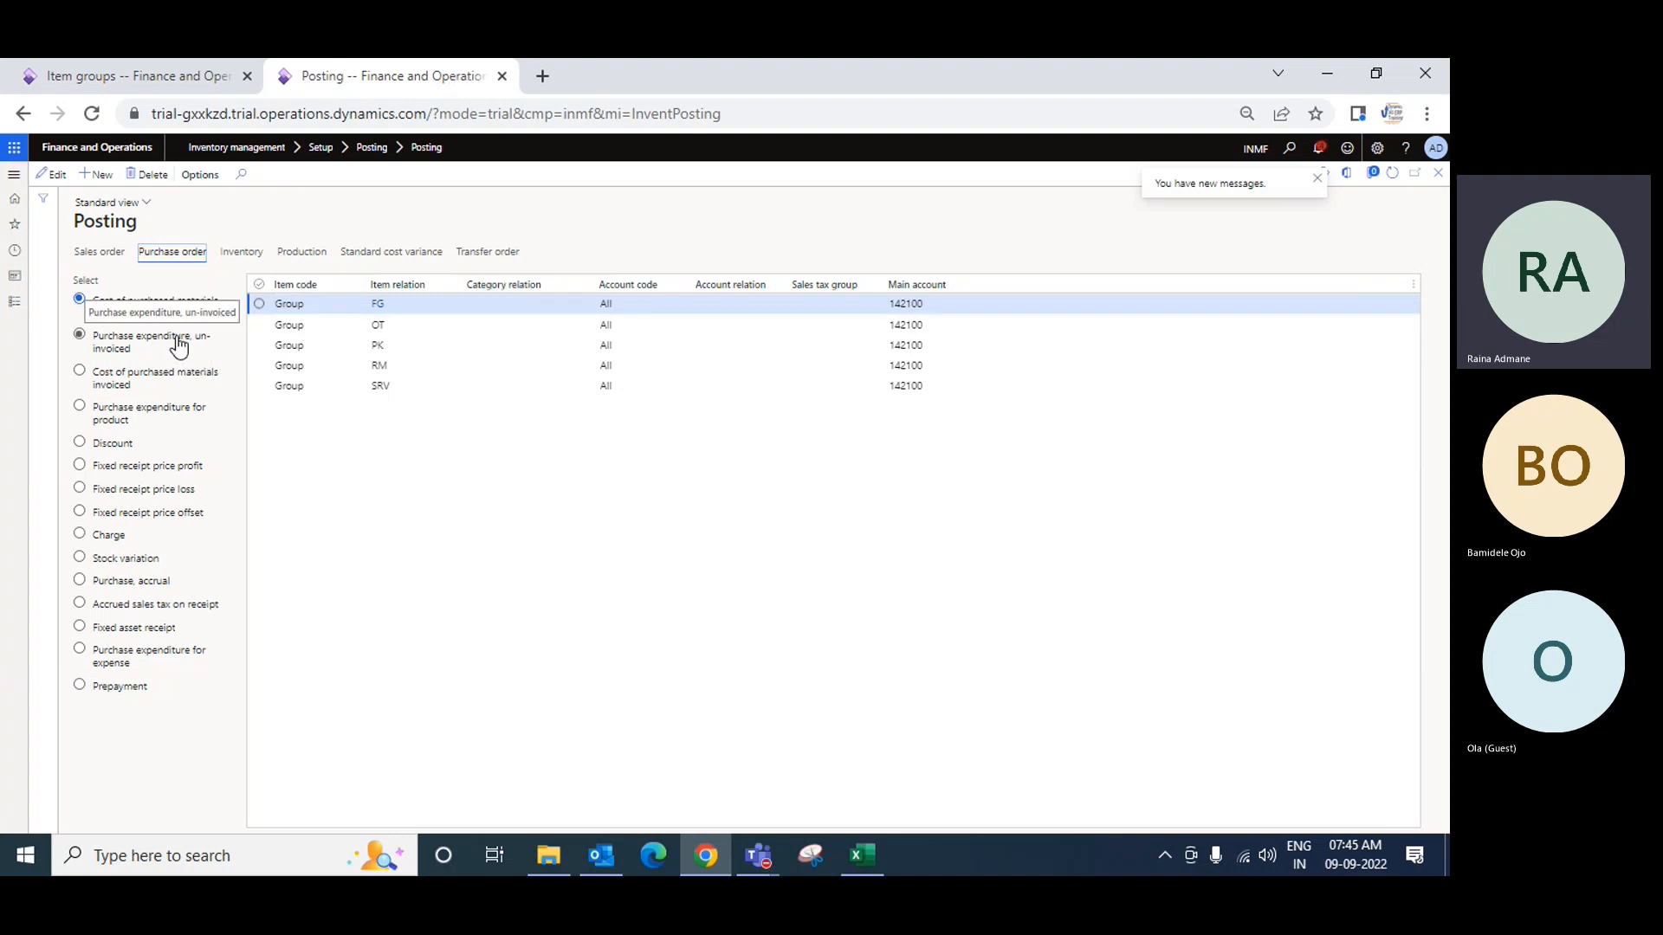
click(155, 383)
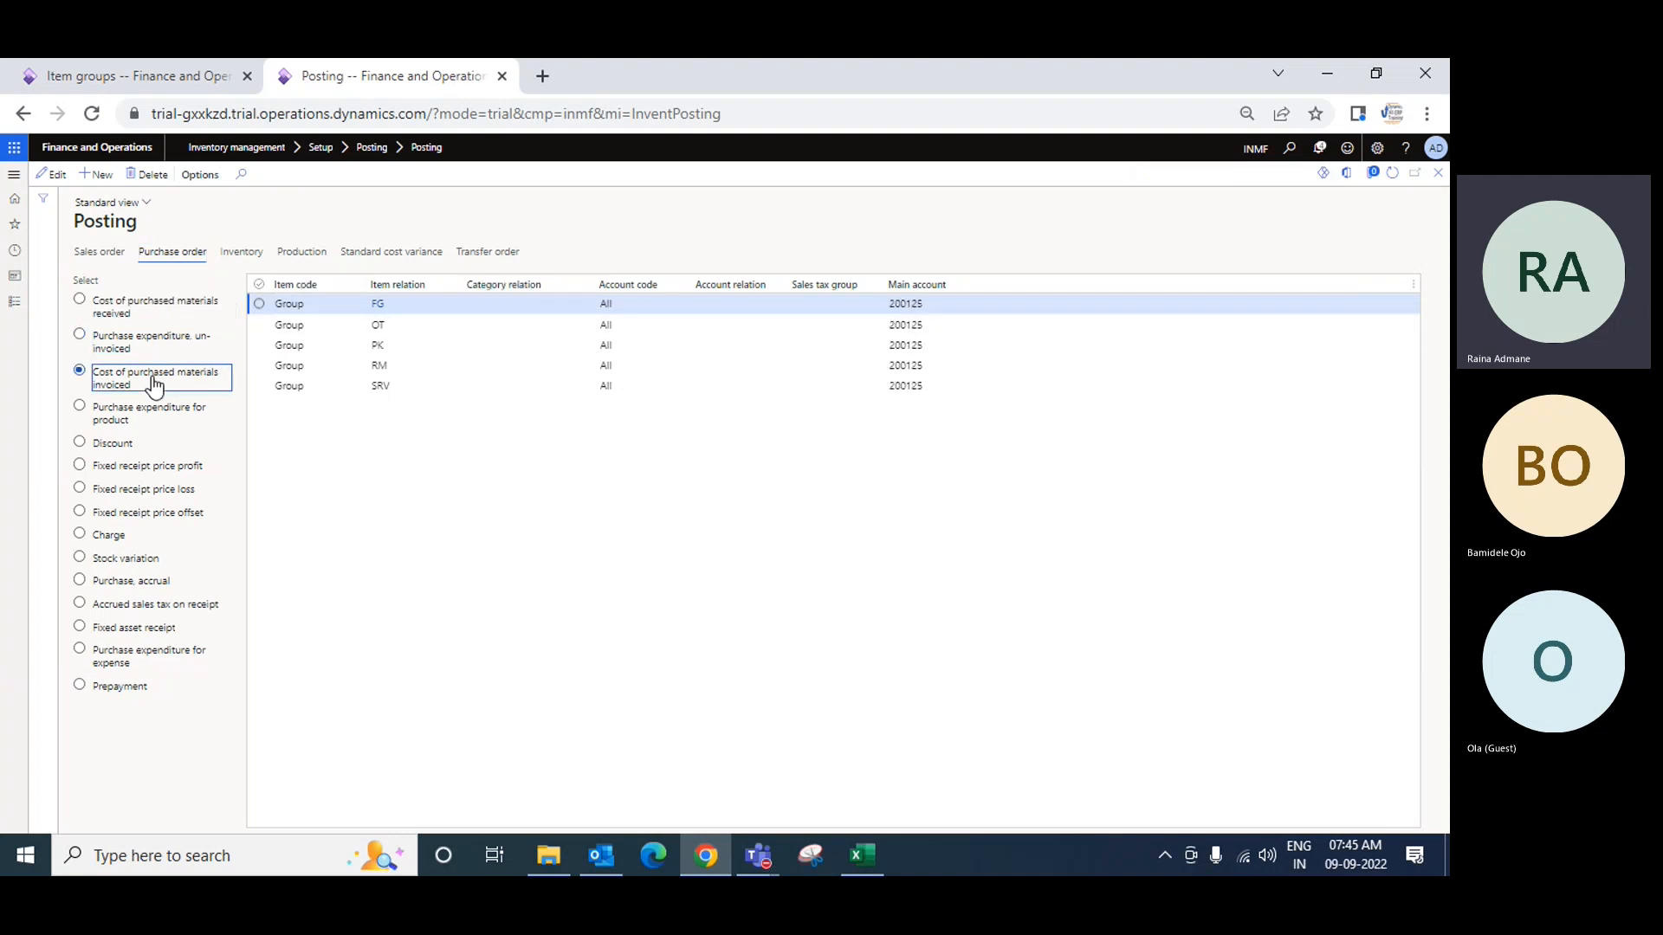
click(141, 420)
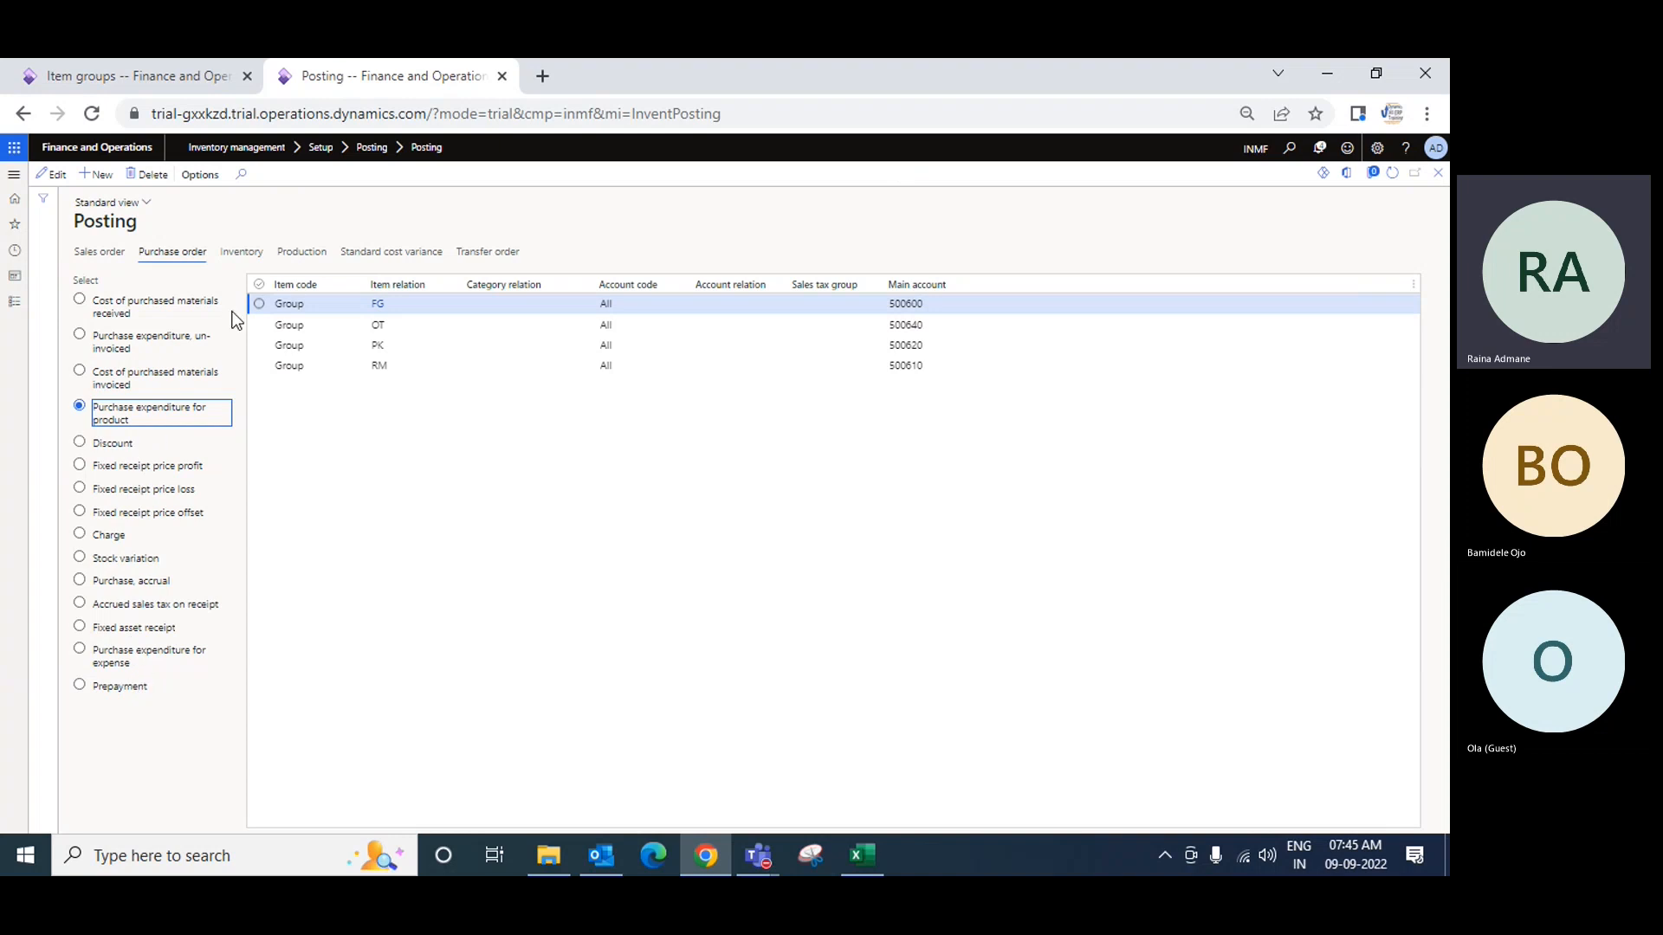
click(244, 255)
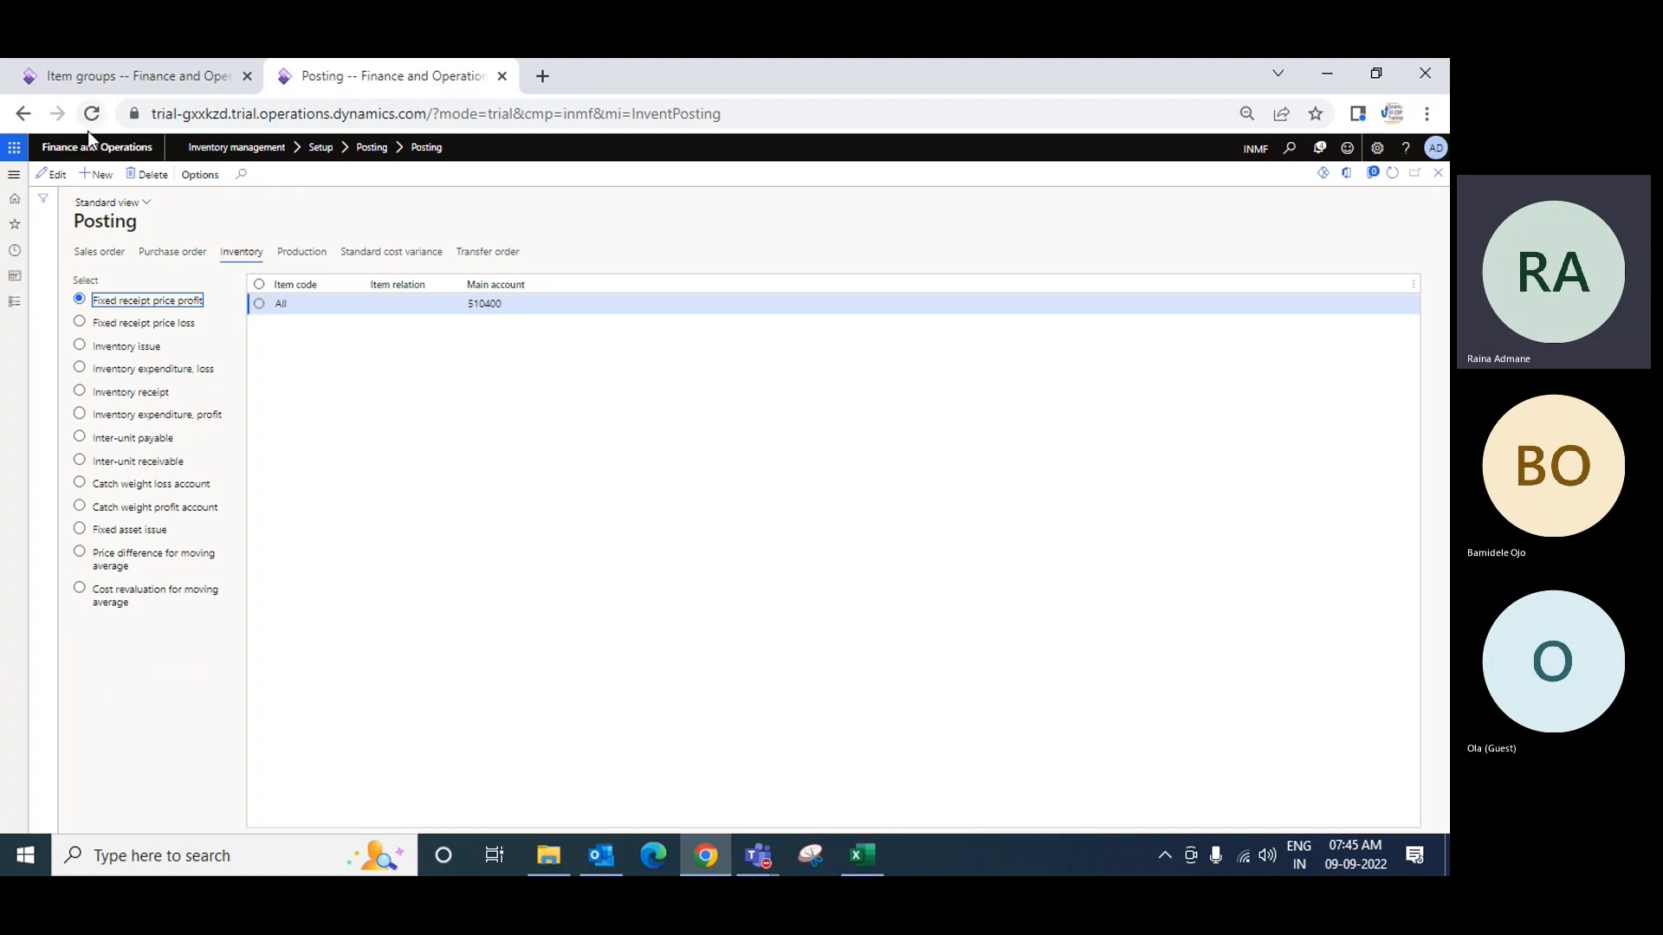
click(152, 77)
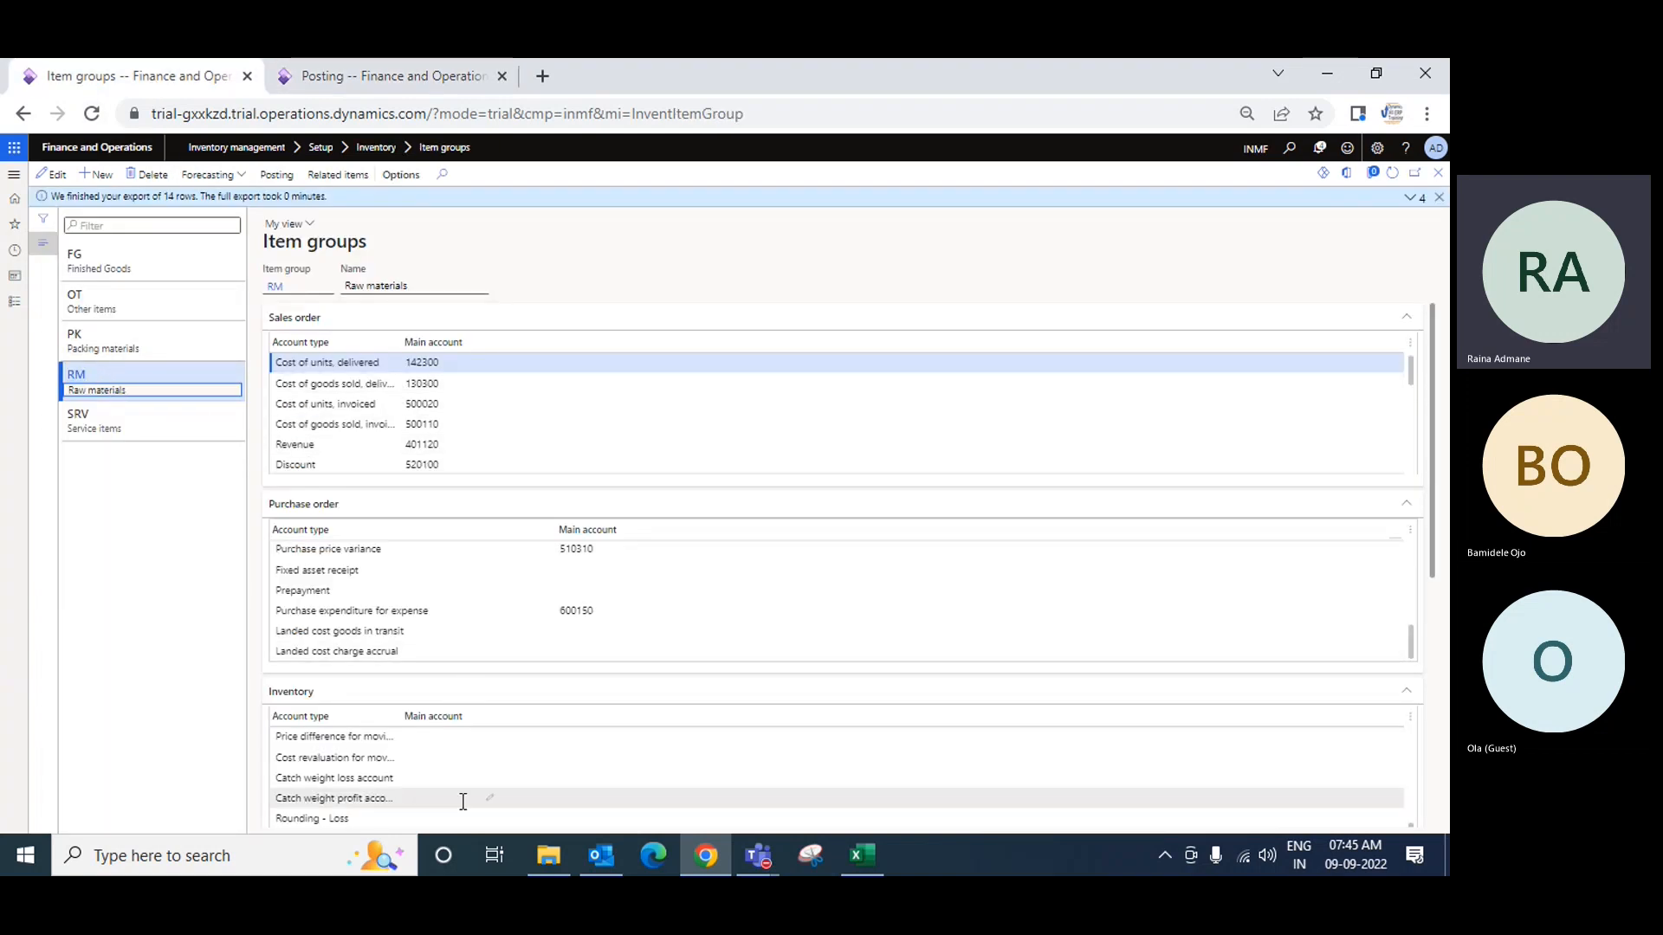
Step: Review the FG, OT and RM item groups' posting accounts
click(117, 259)
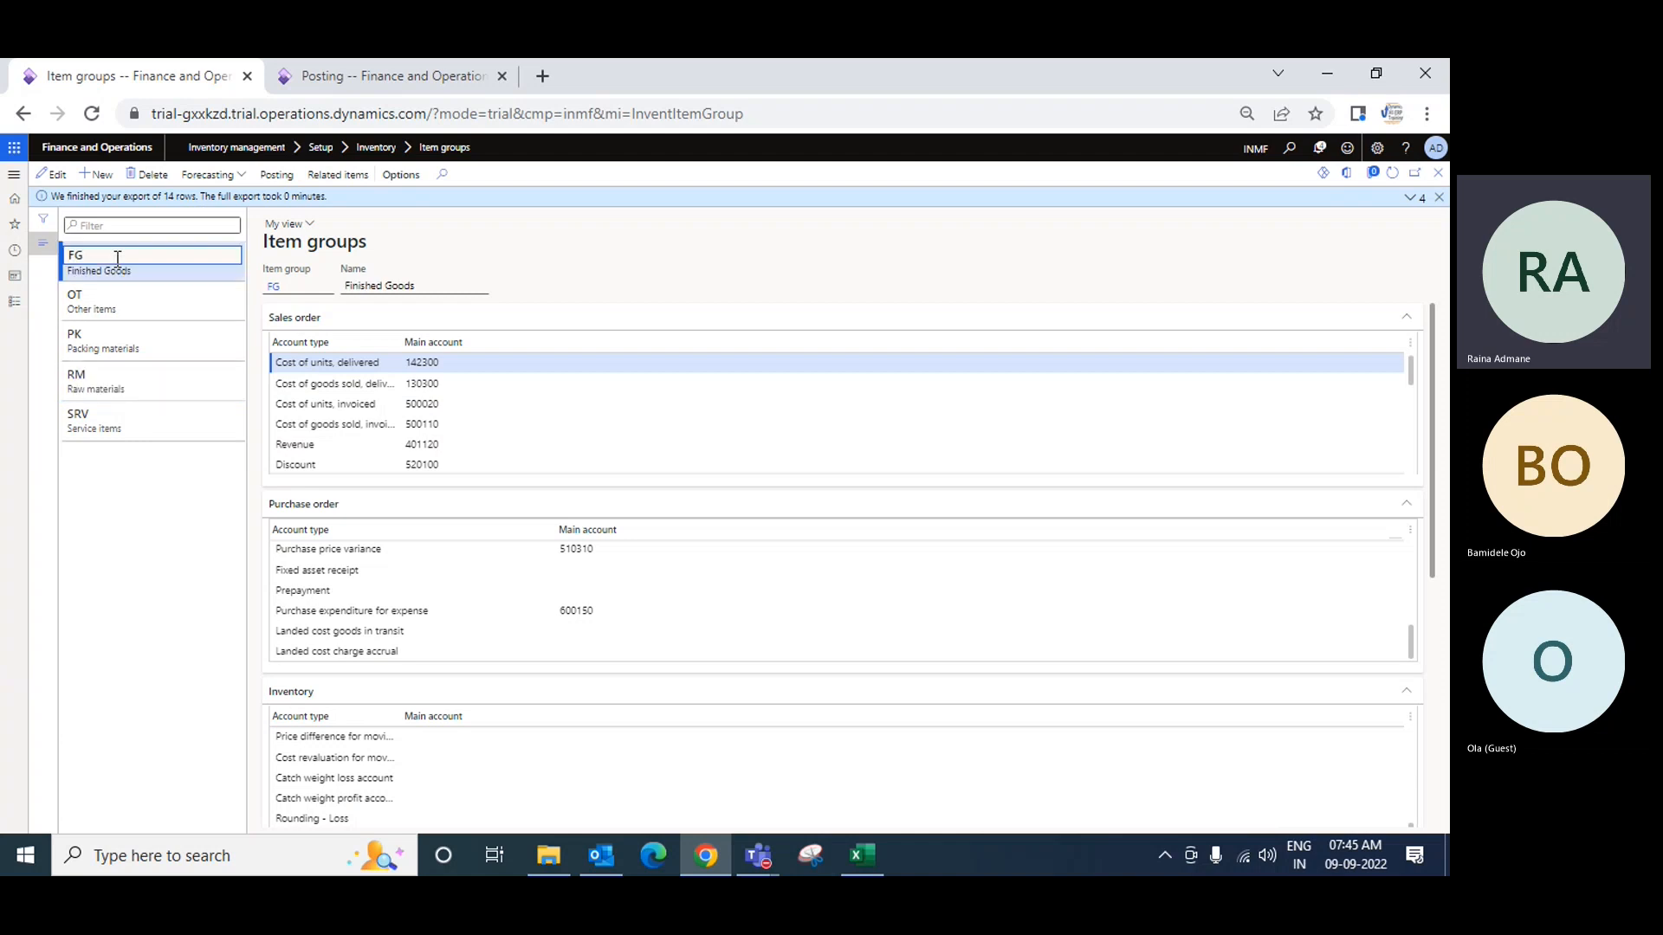
click(114, 302)
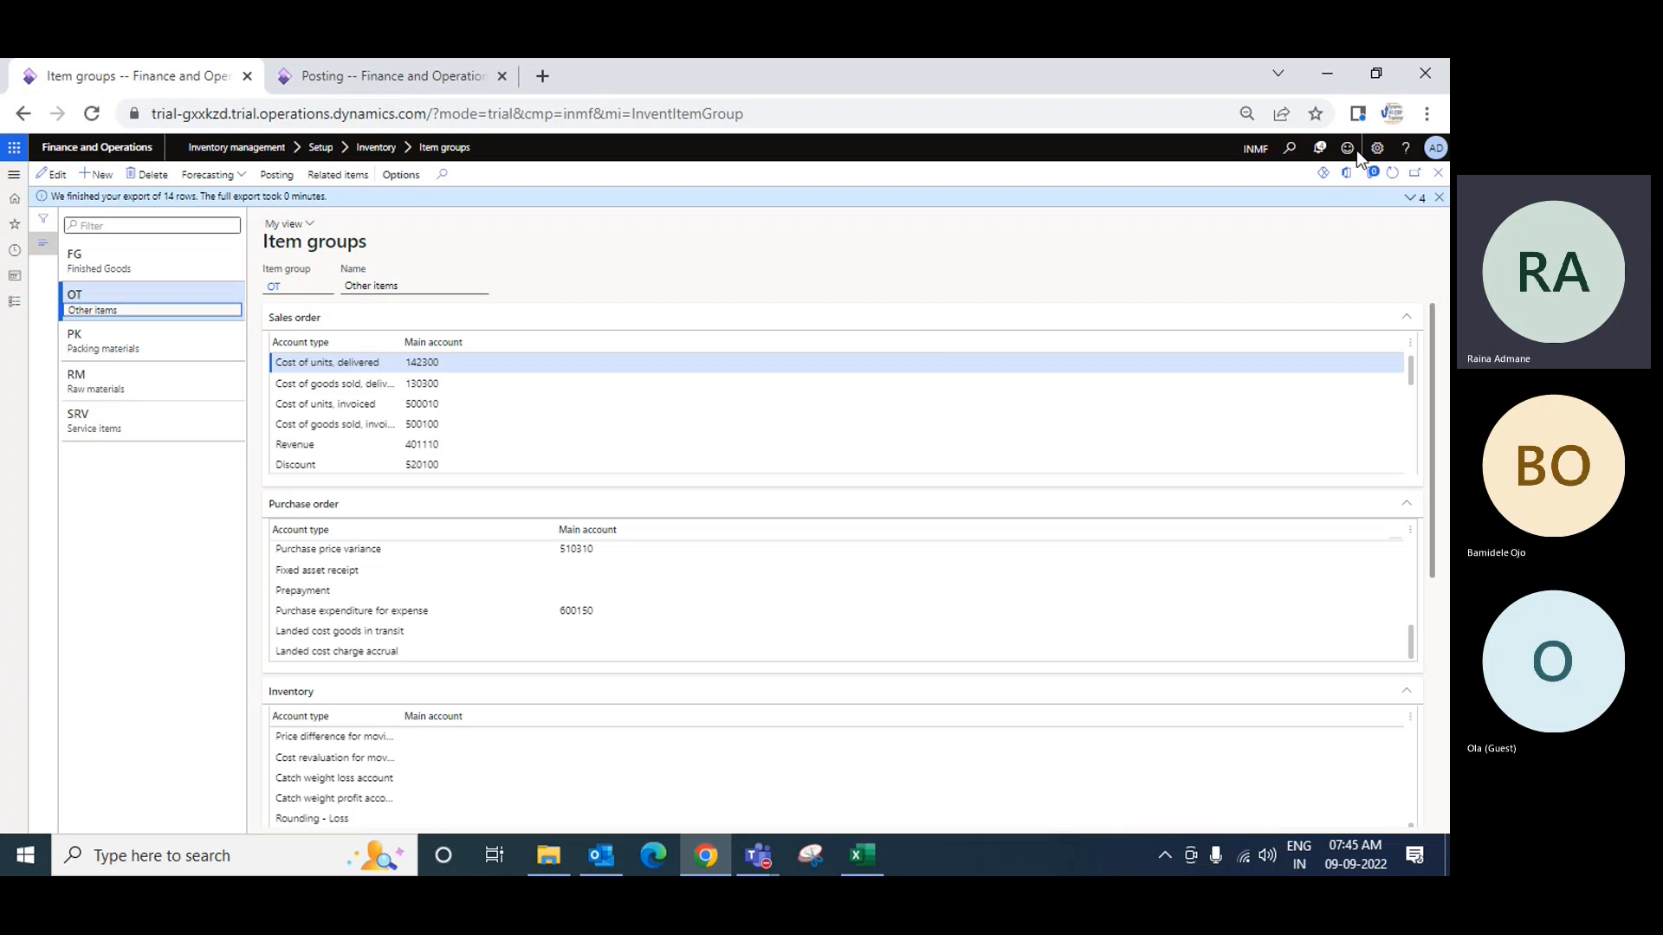
click(199, 397)
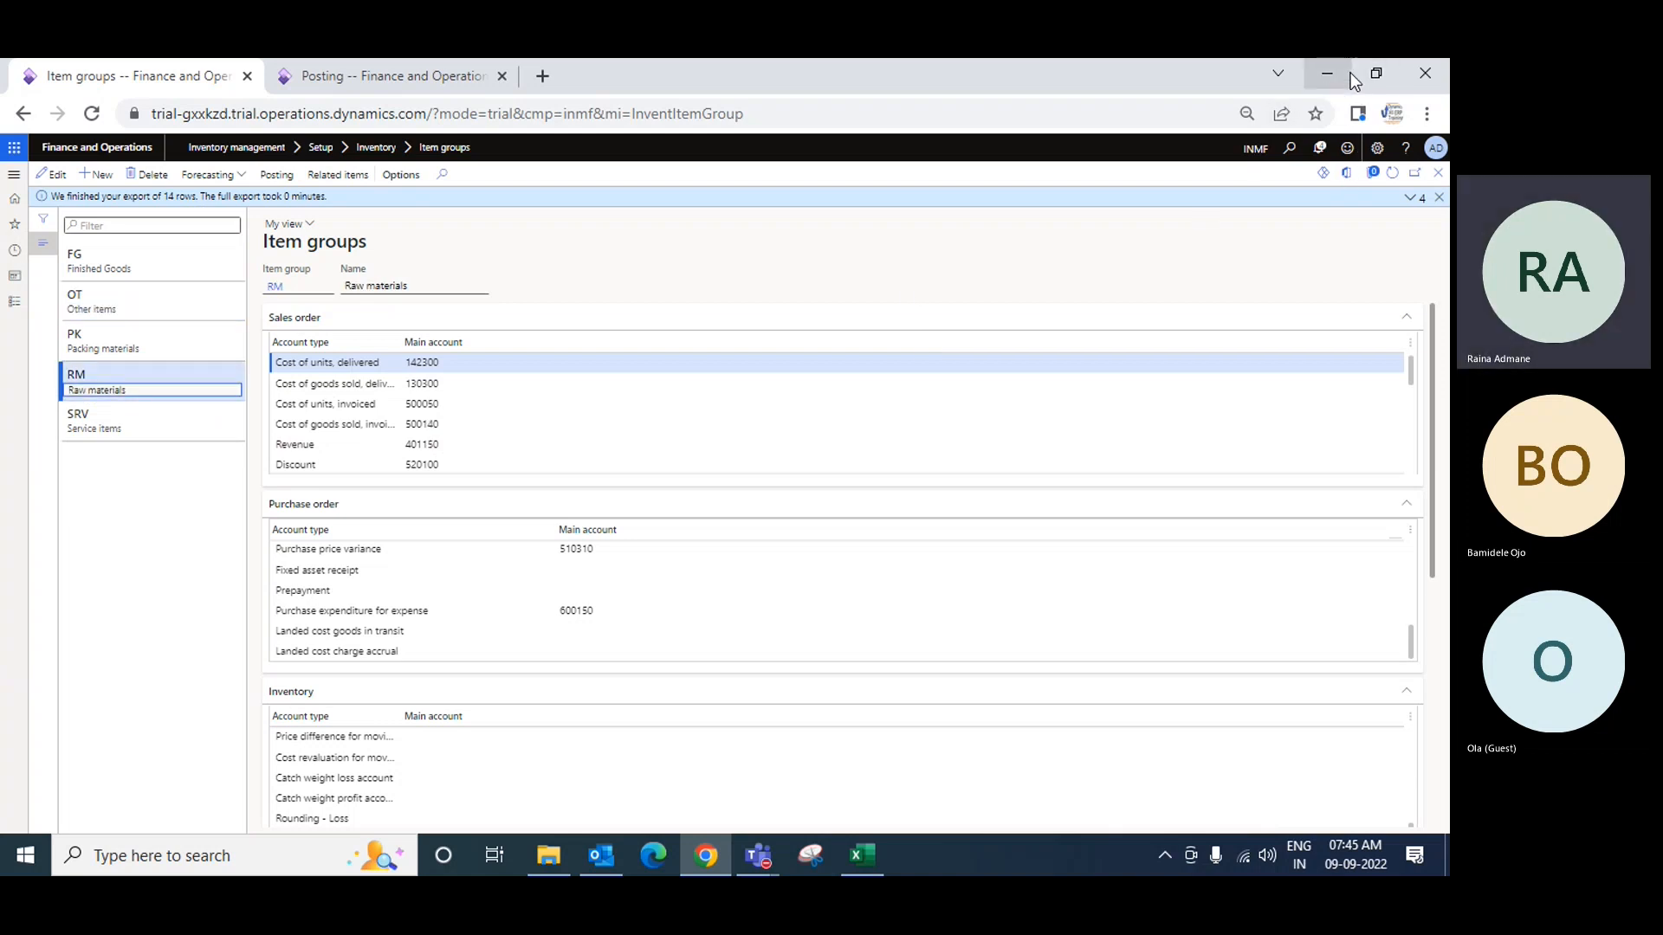
Step: Return to the inventory Posting page and open the modules navigation pane
click(1329, 74)
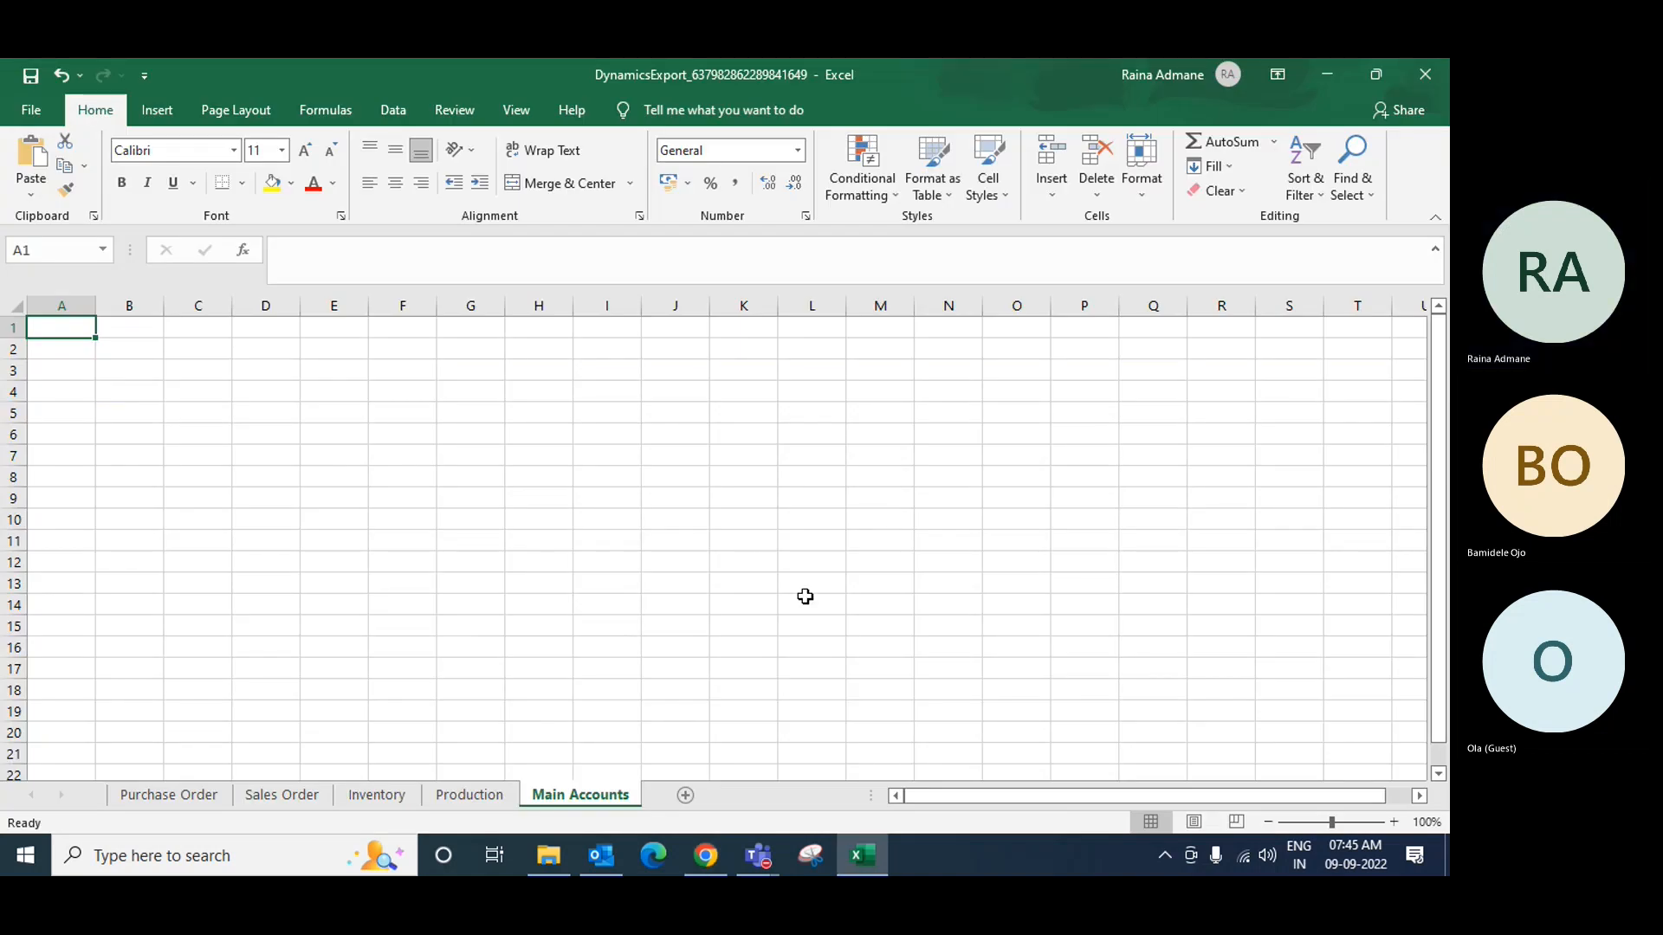
click(716, 867)
click(345, 76)
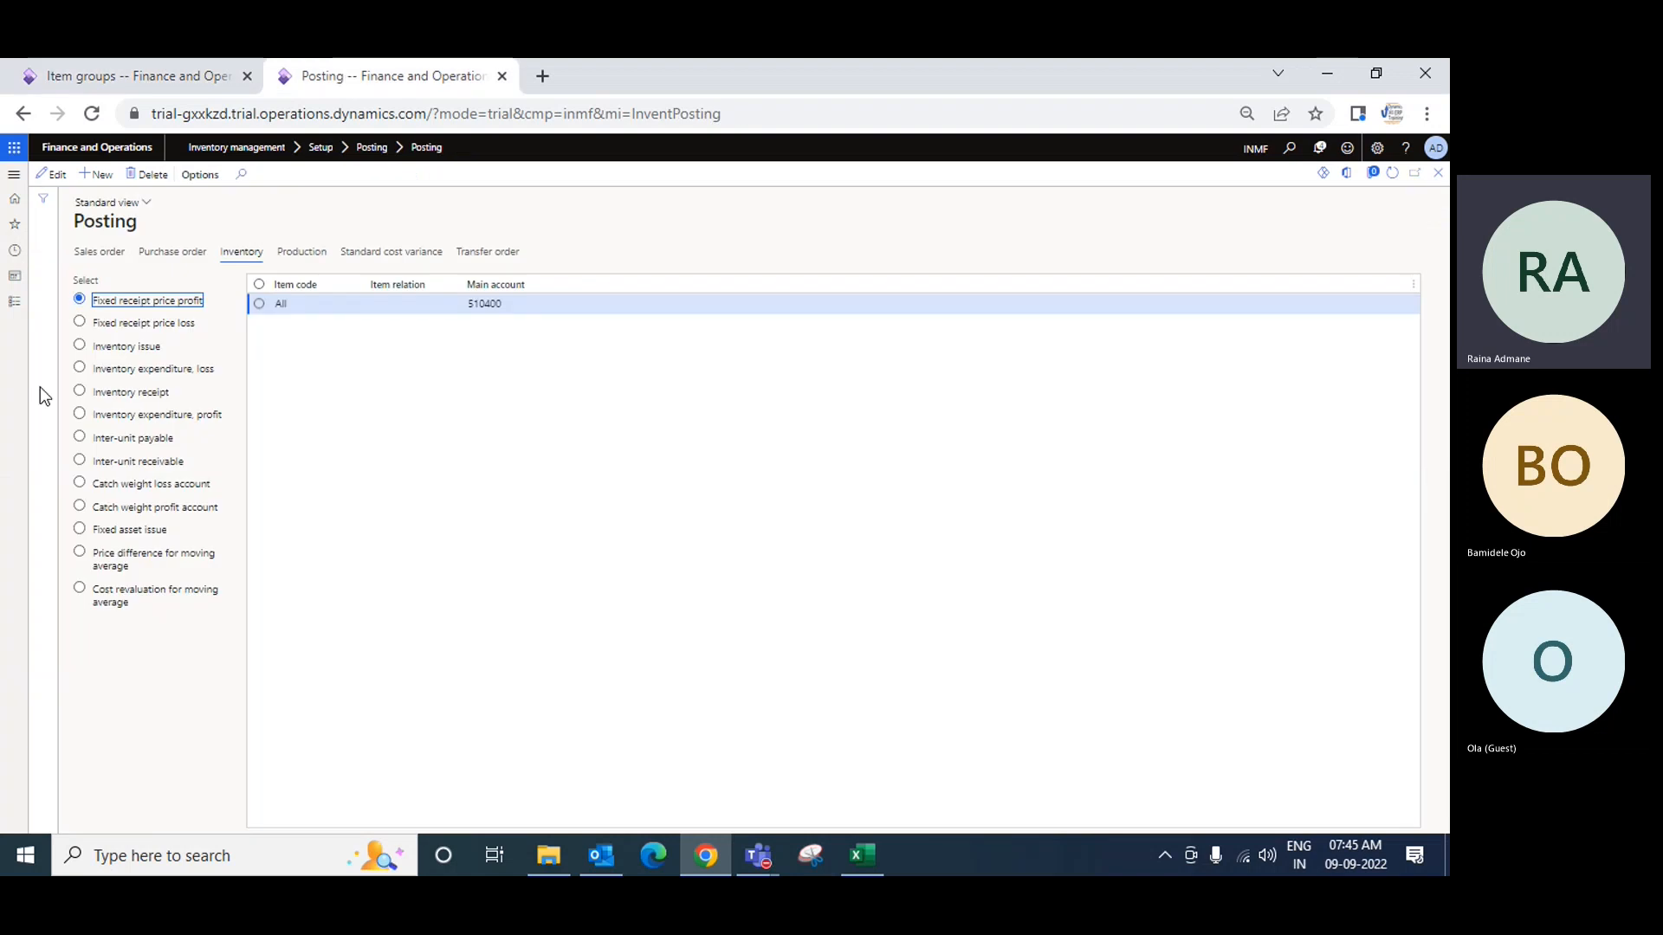
click(14, 310)
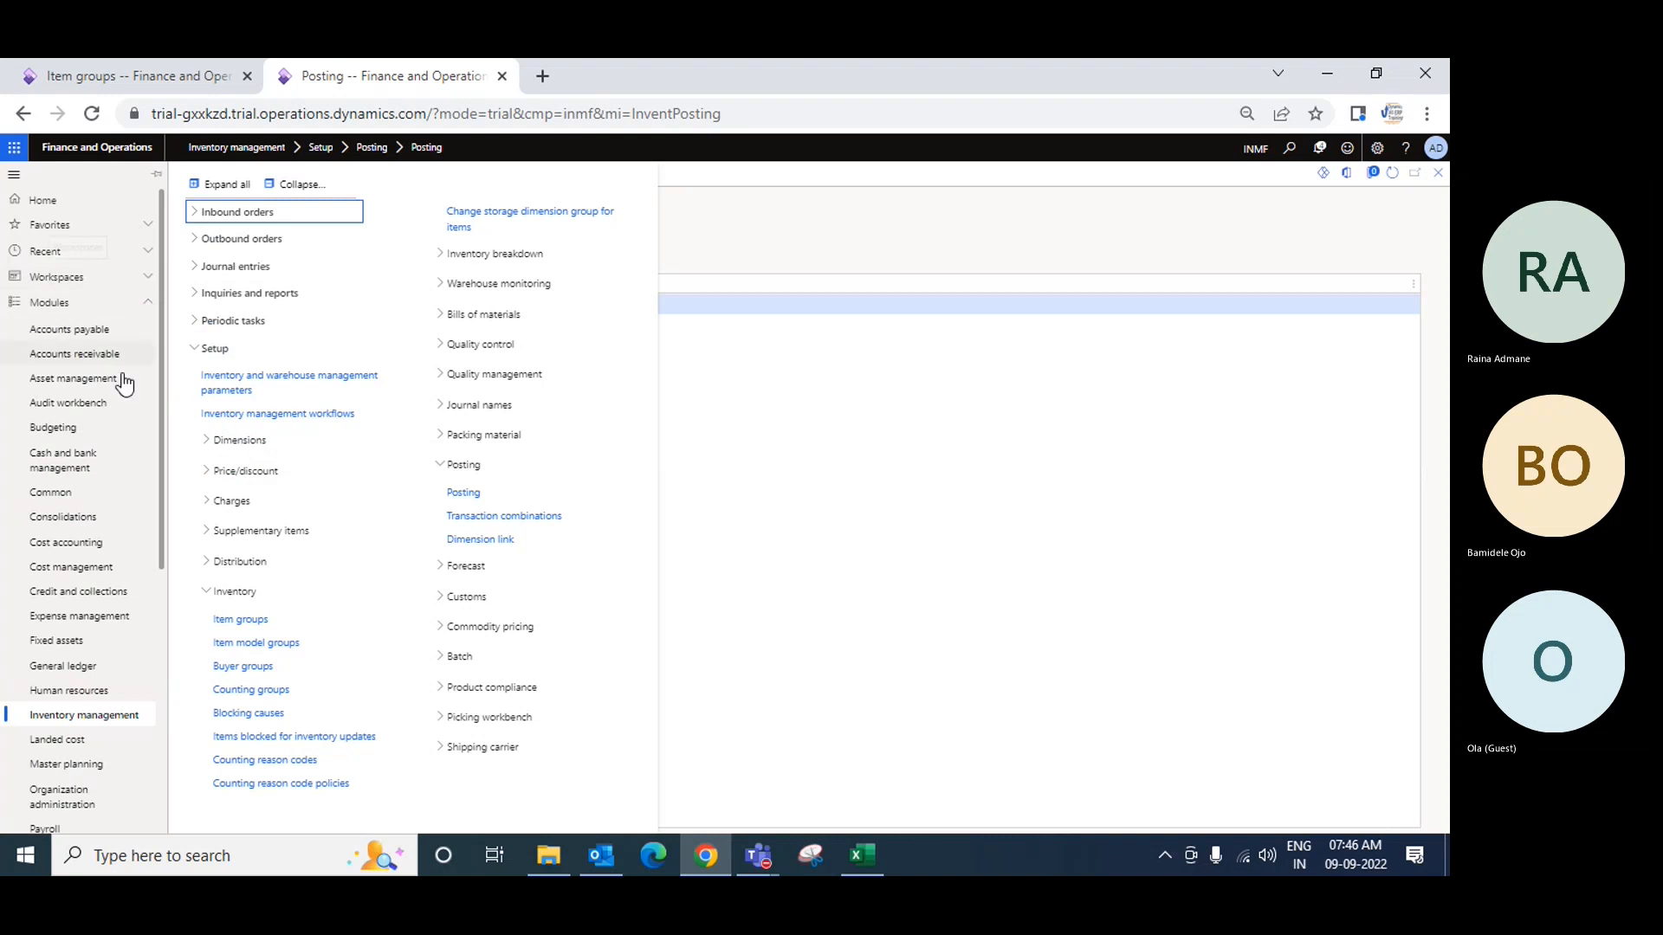
Step: Go to General ledger > Chart of accounts > Accounts > Main accounts
click(76, 667)
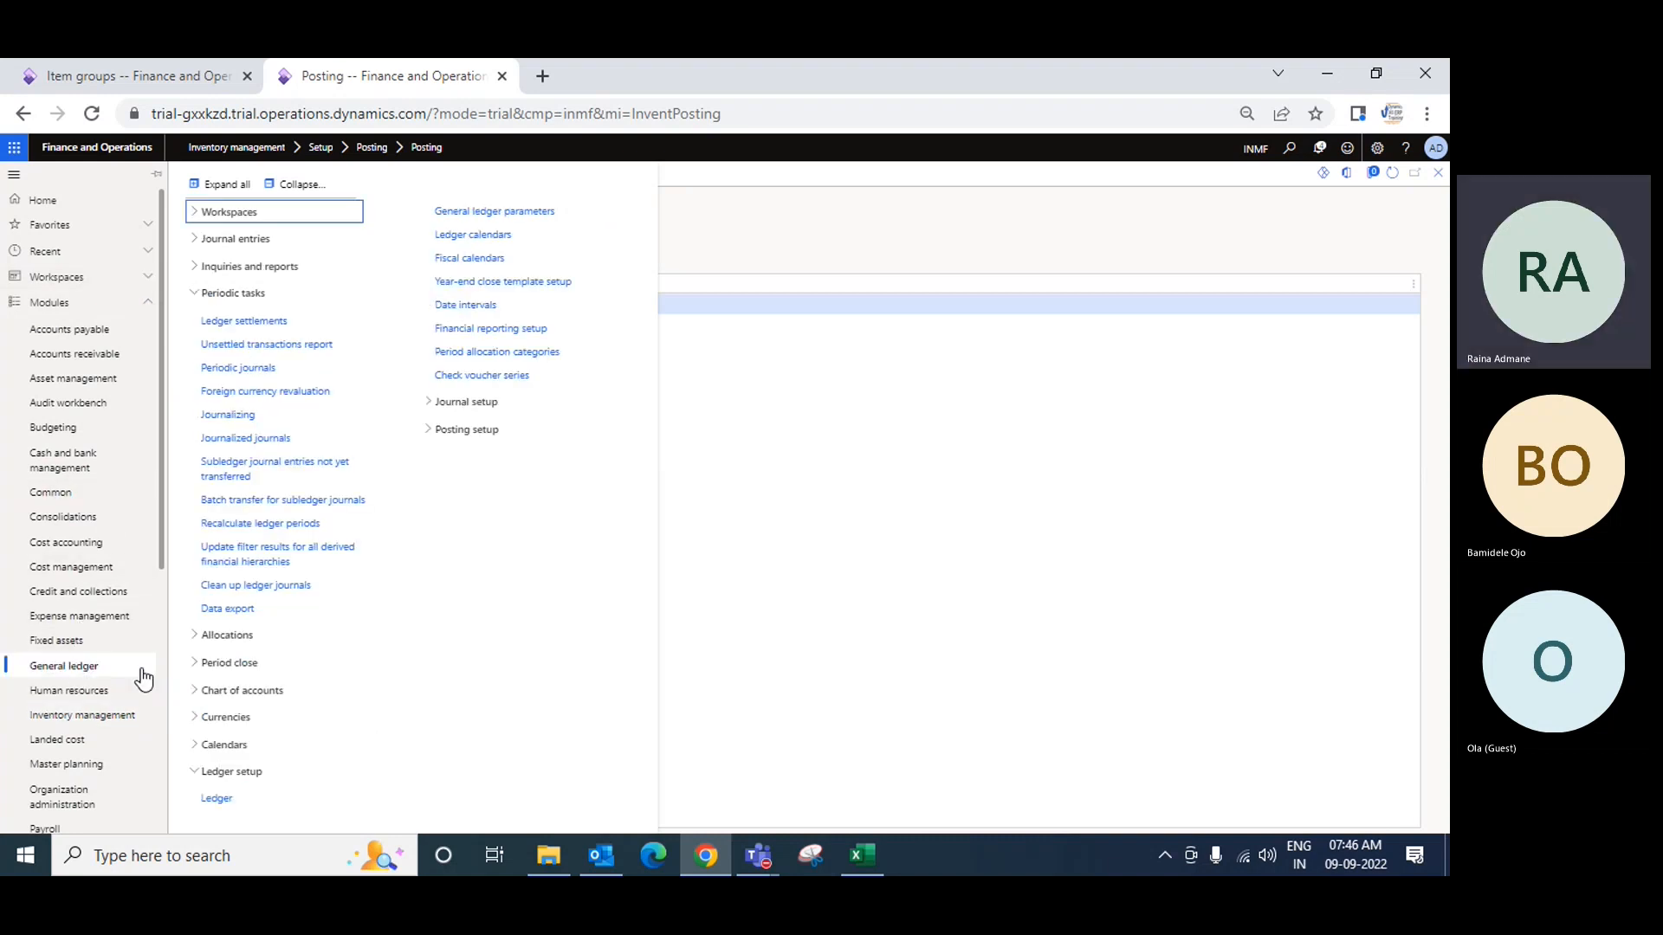
click(230, 691)
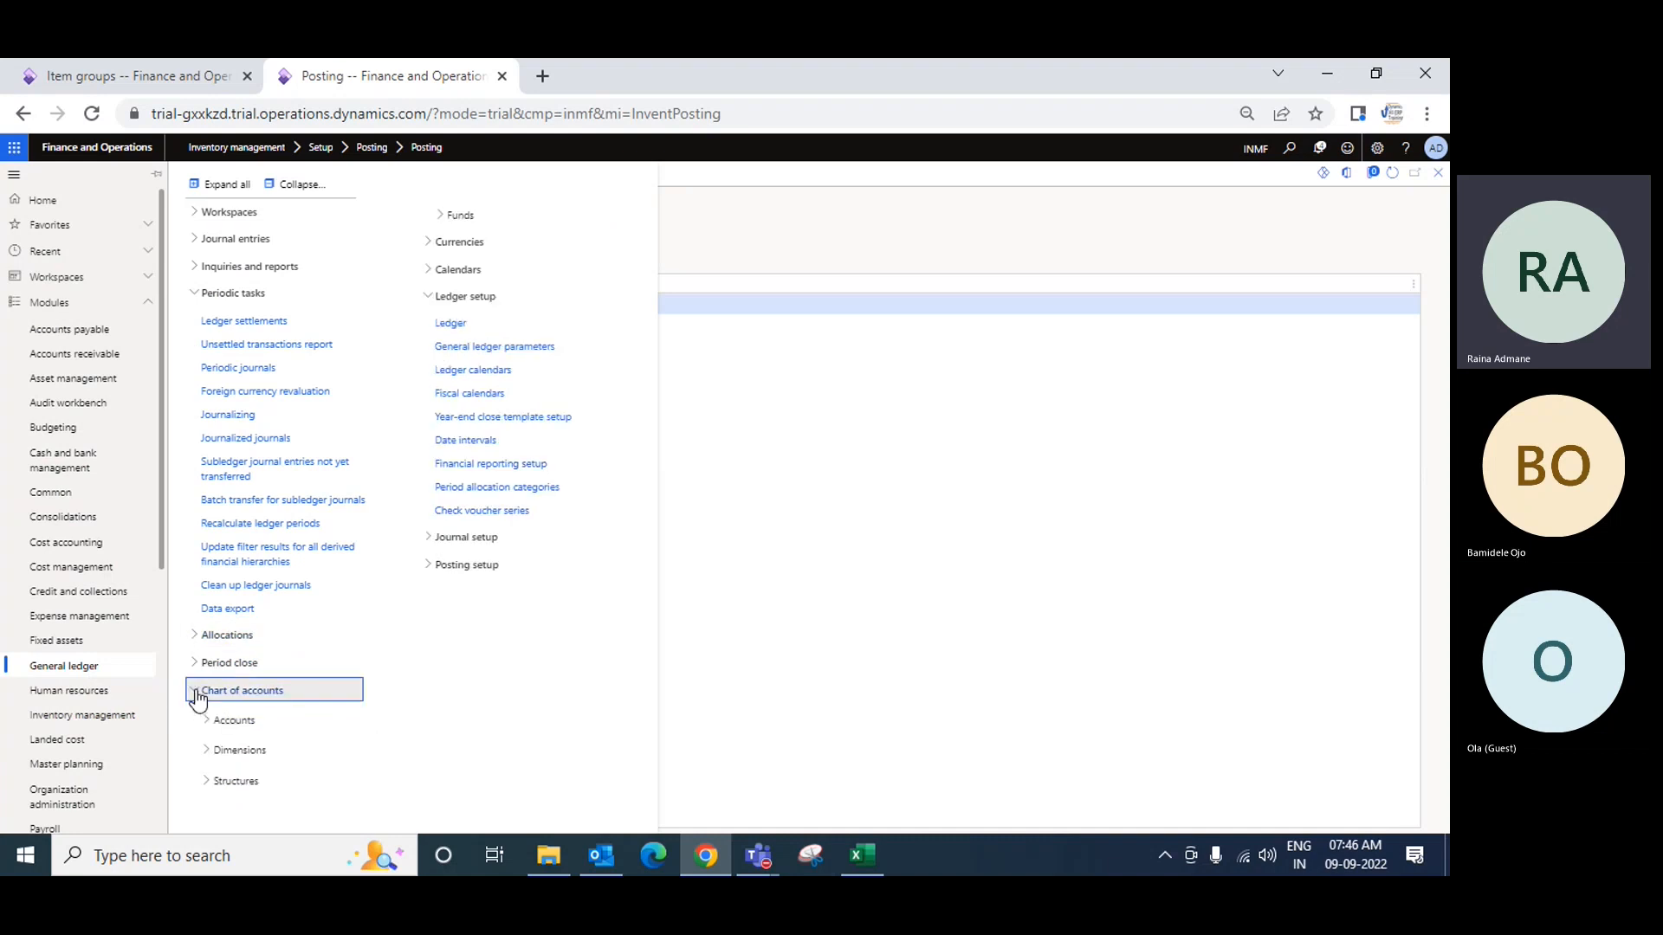
click(232, 720)
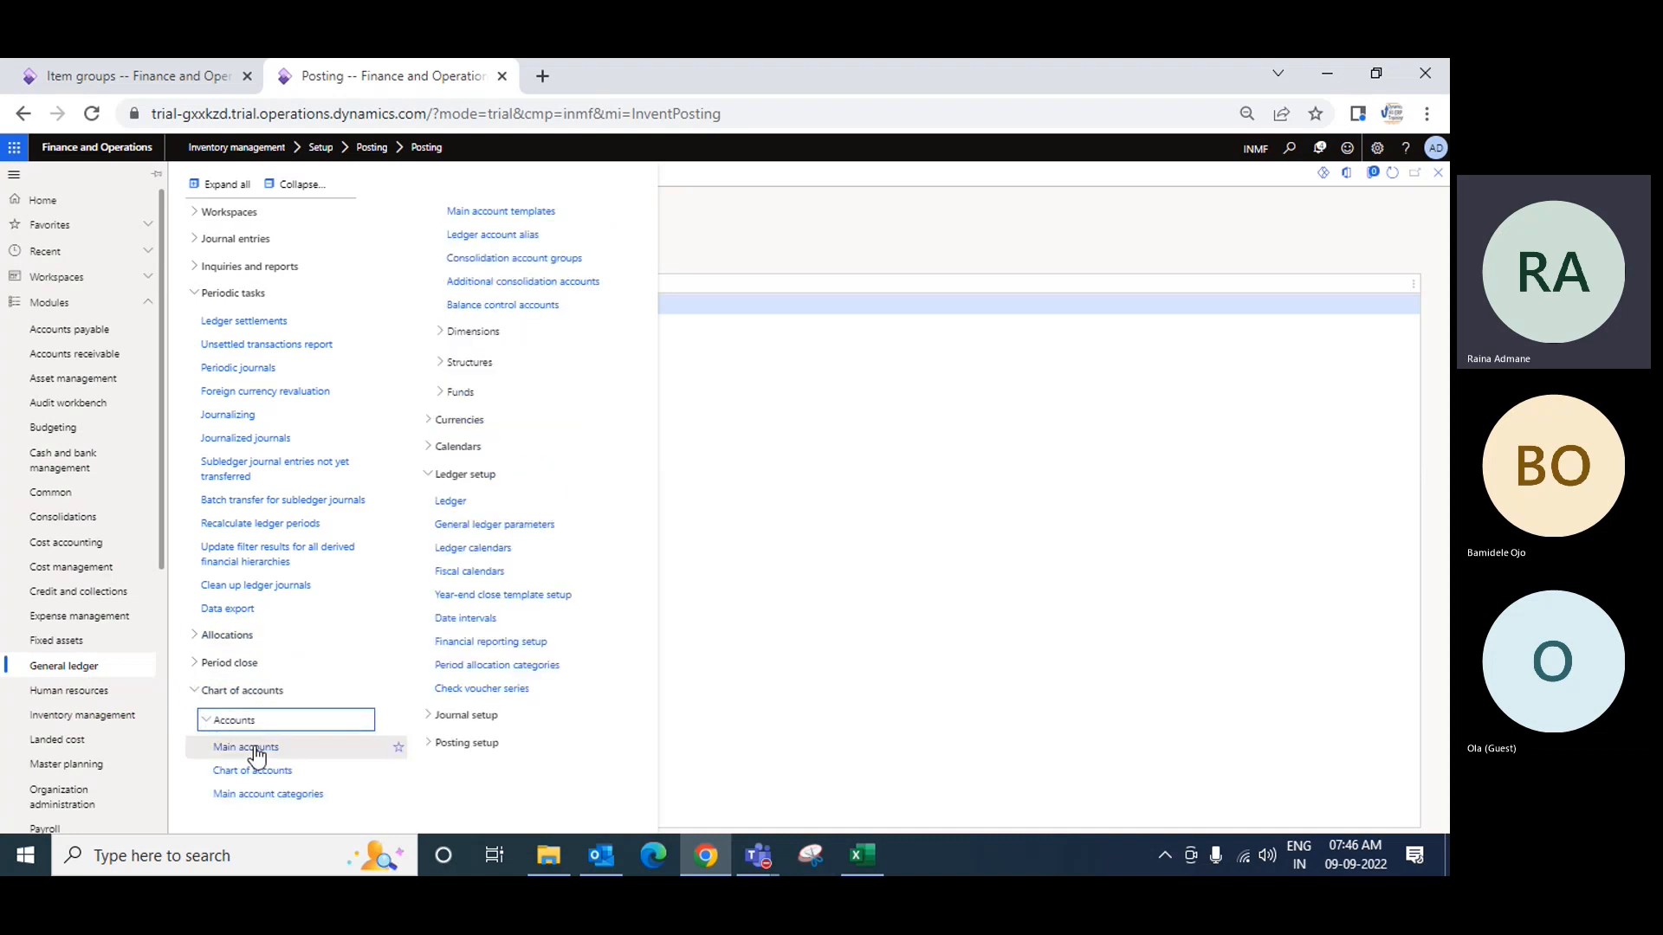
click(249, 747)
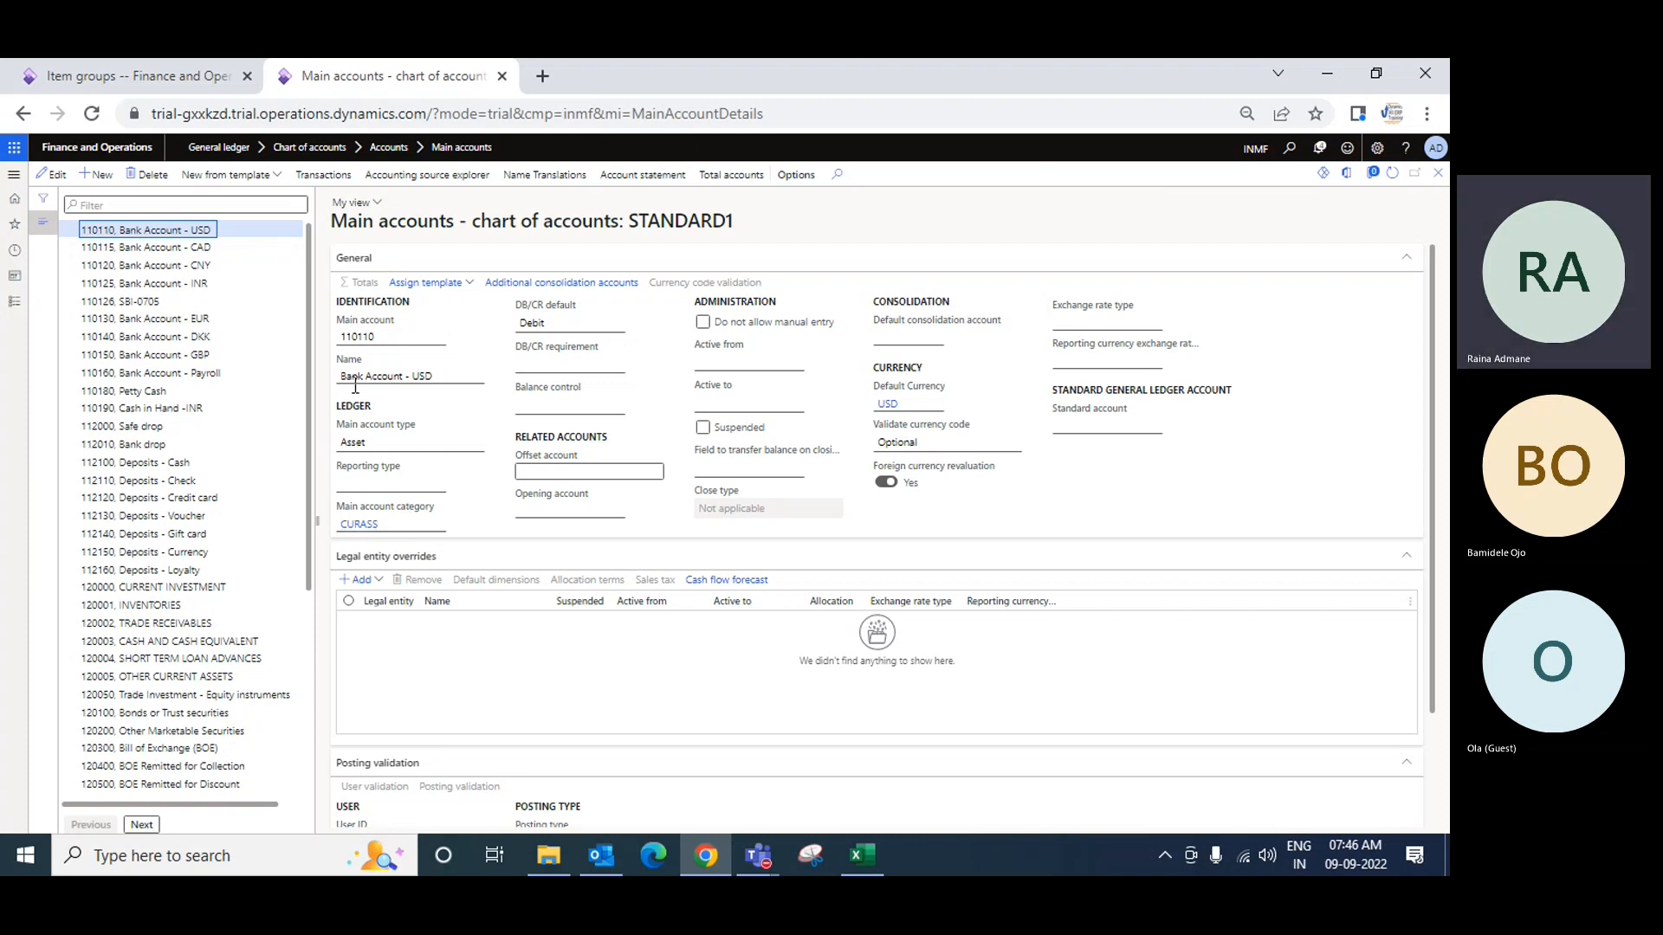
Step: Export Main account (STANDARD1) to Excel, download it and open the workbook
click(1346, 175)
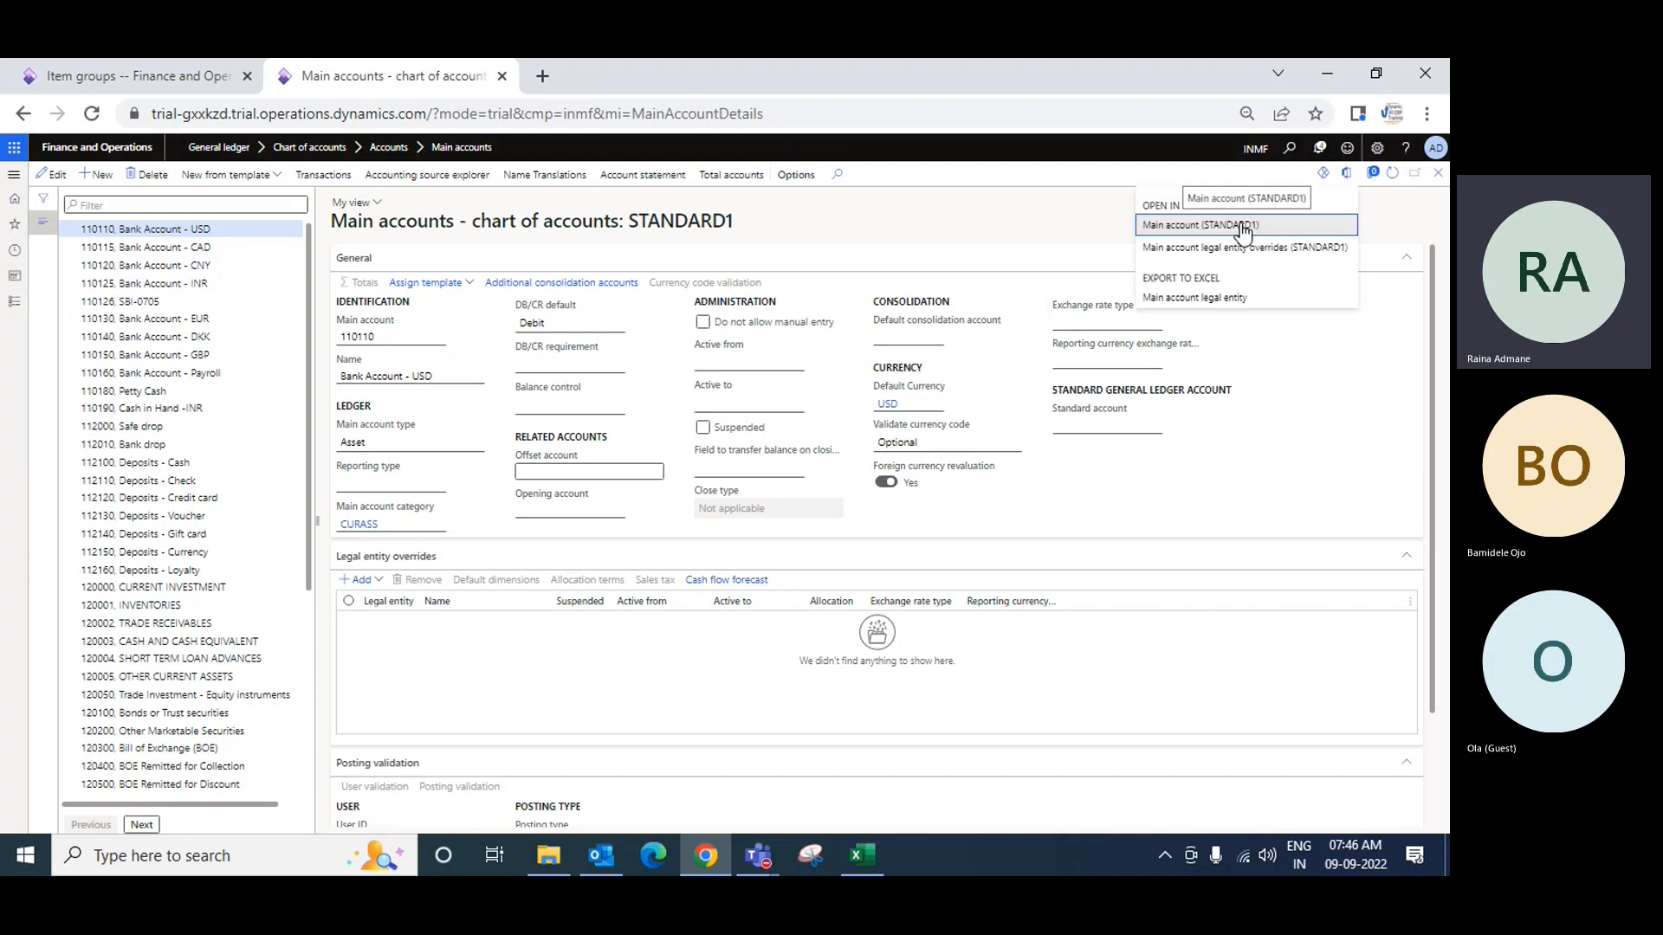
click(1243, 227)
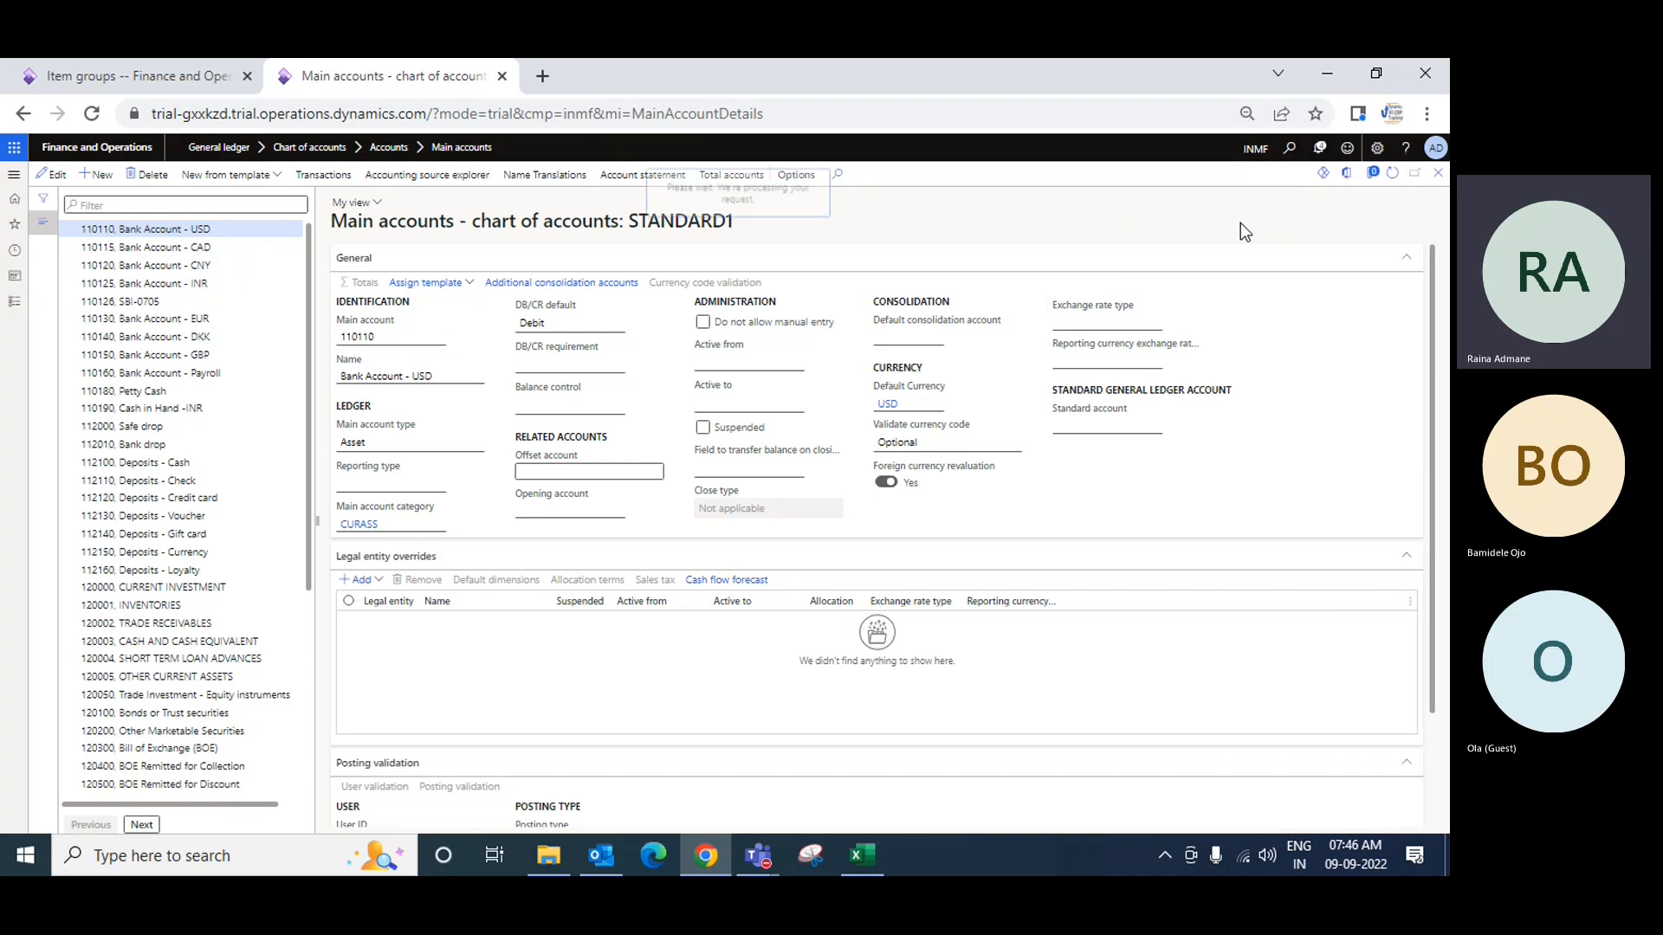
click(1279, 248)
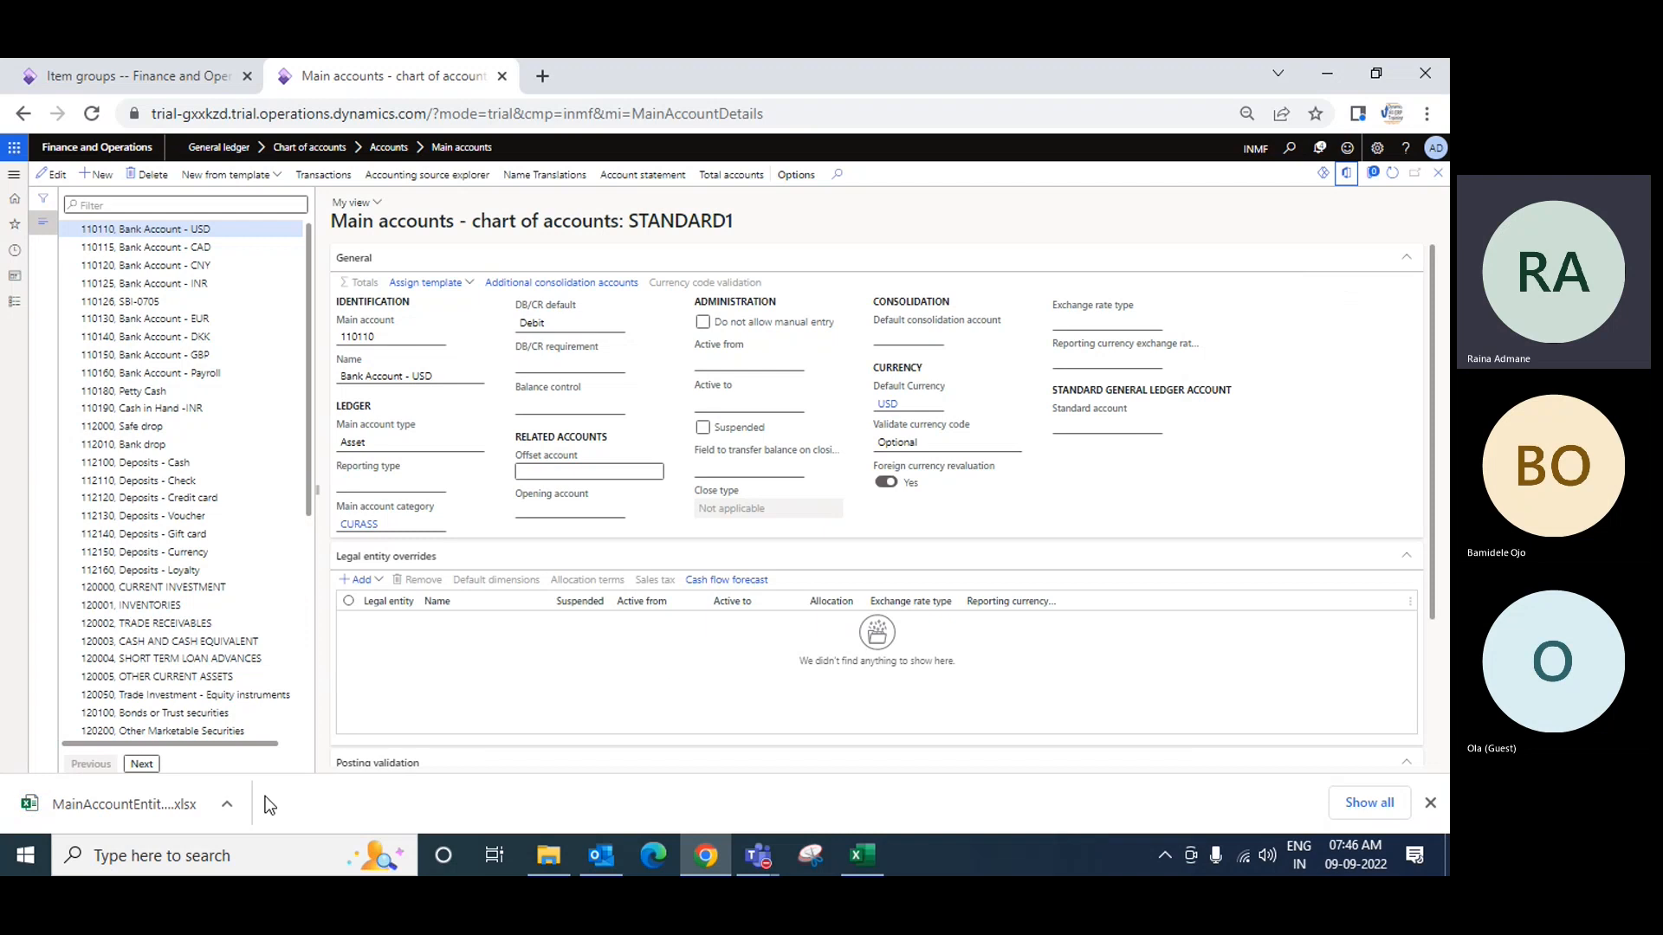
click(140, 809)
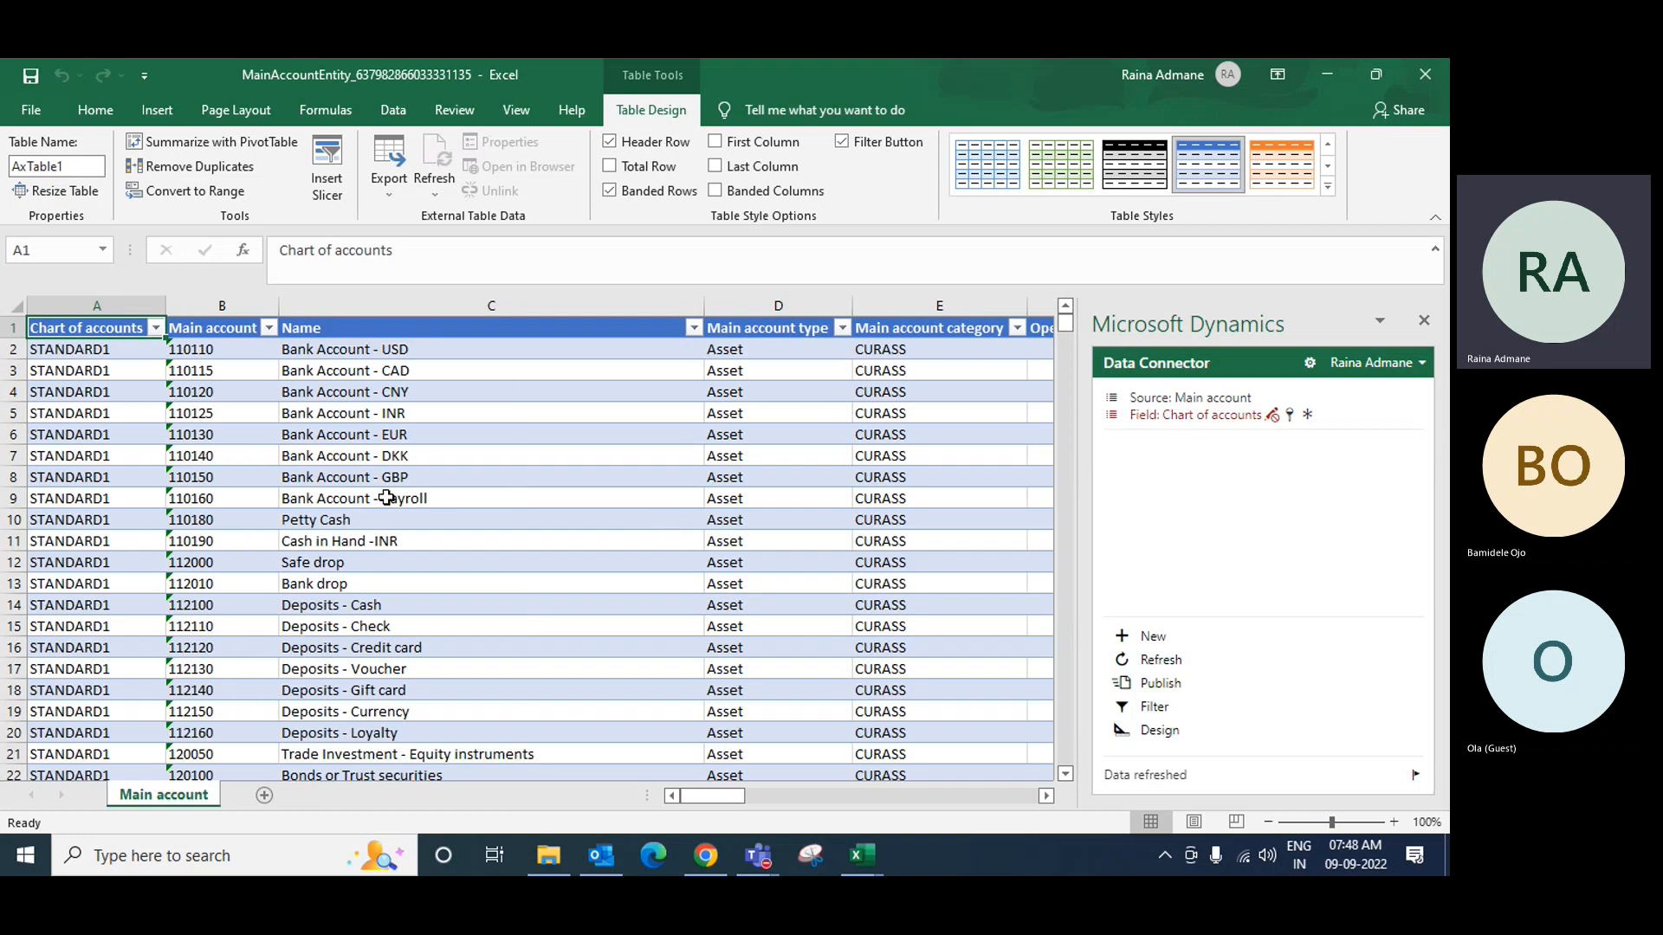
Step: Inspect account 110120 Bank Account - CNY and its type, then select columns F through L
click(217, 394)
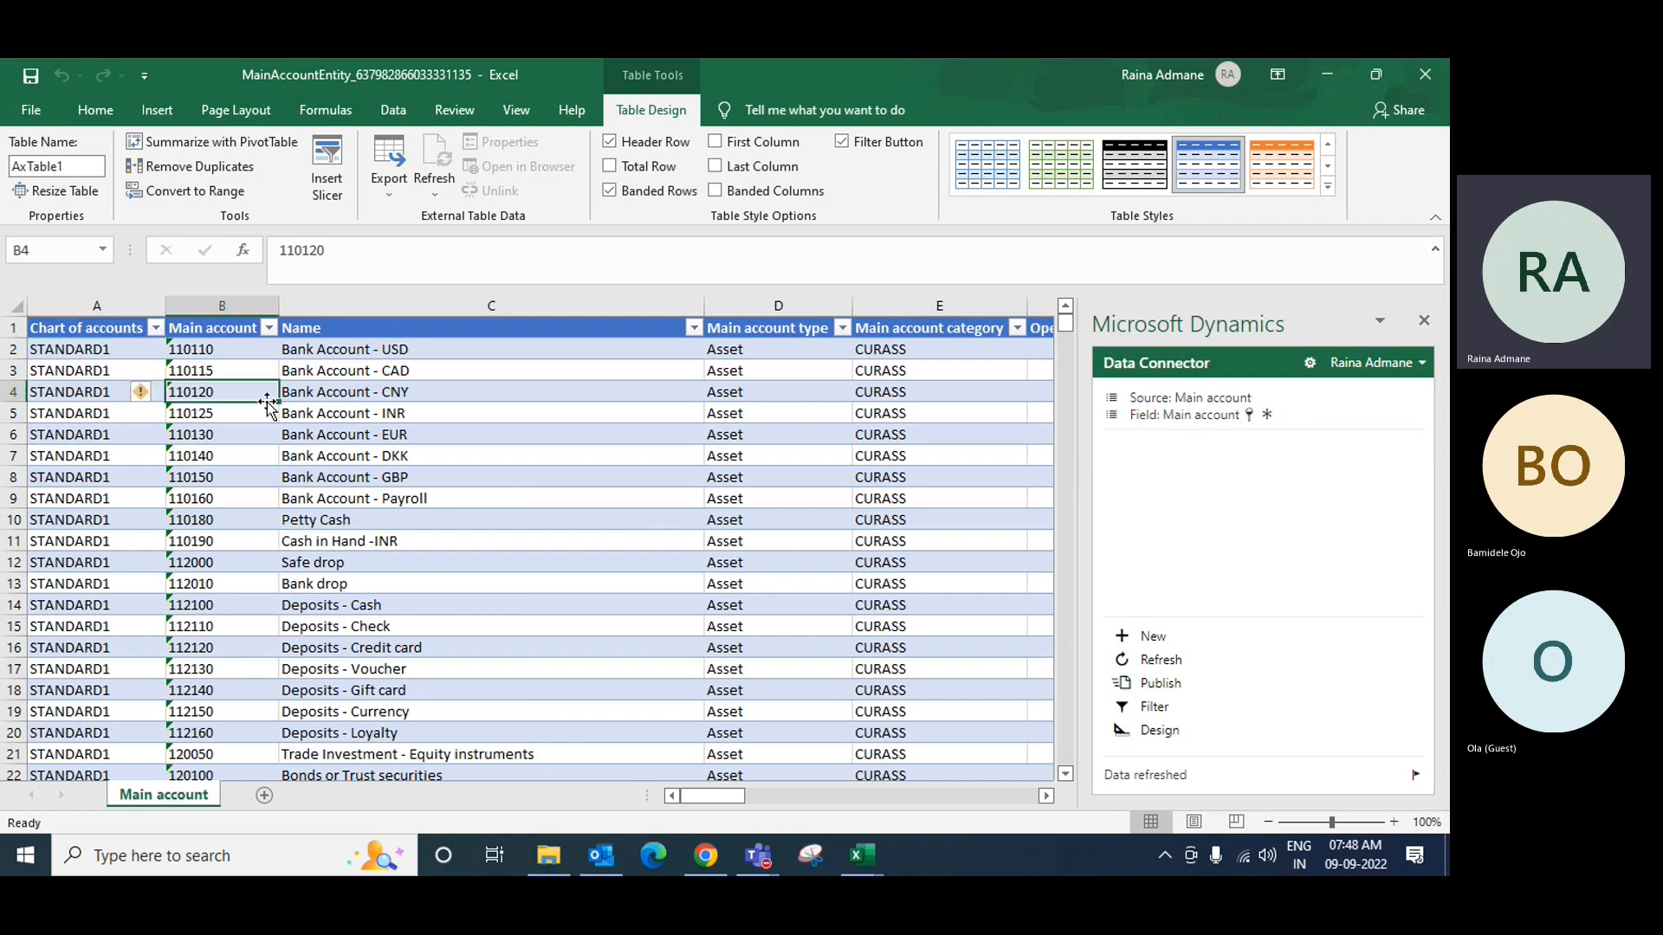
click(400, 397)
click(779, 394)
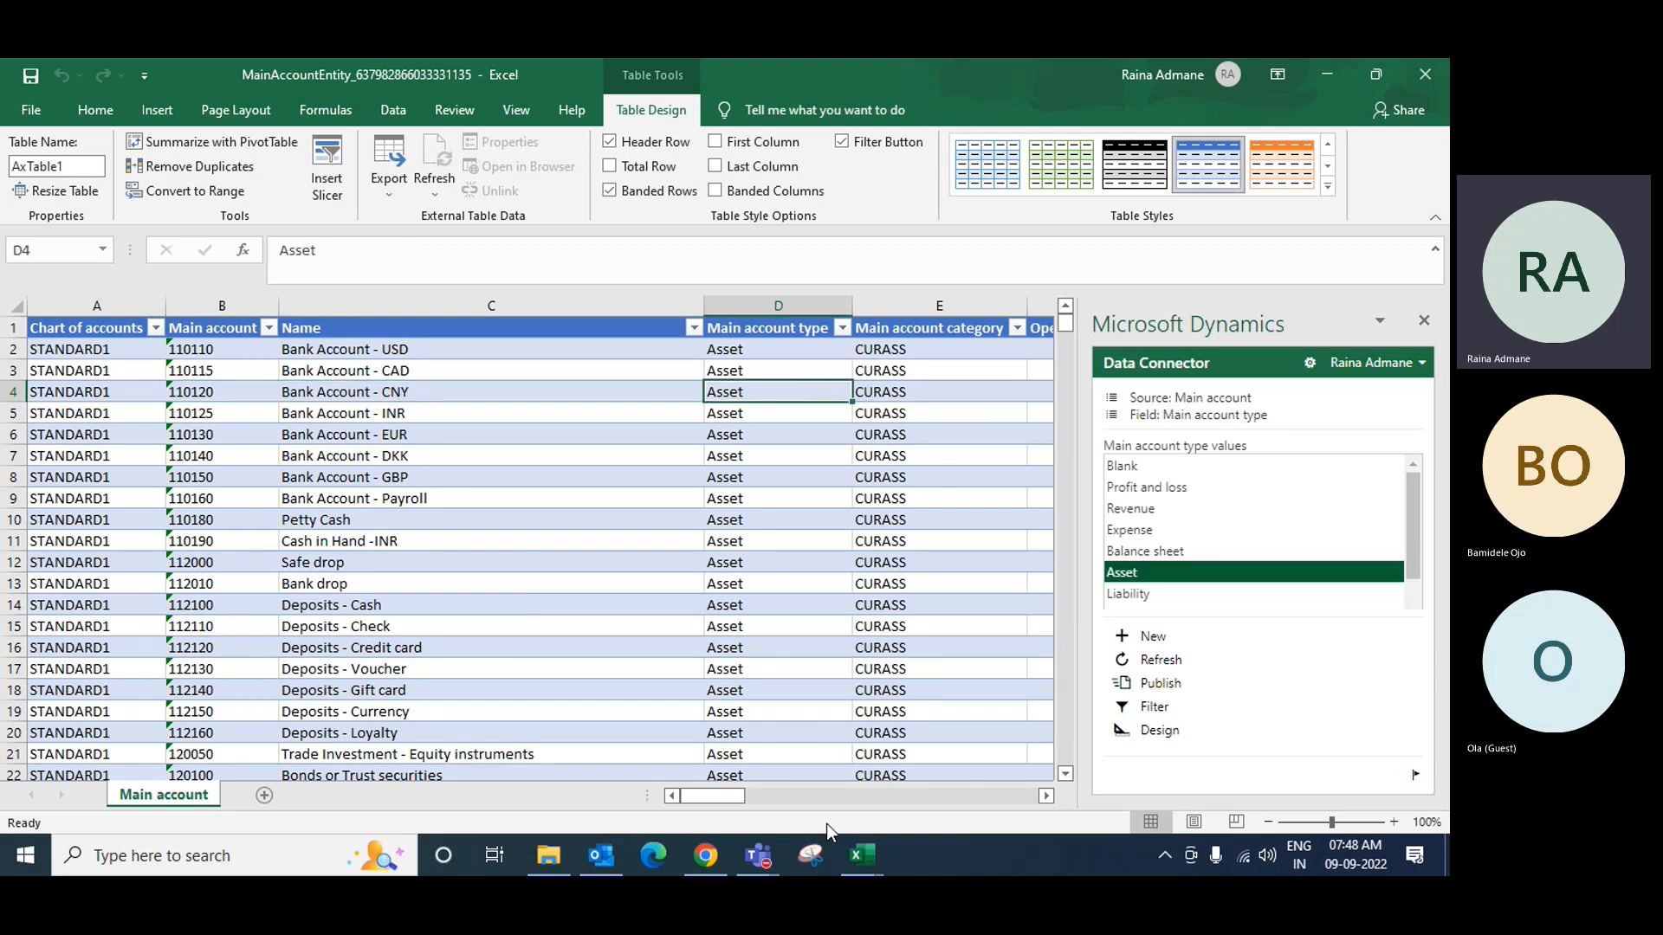
drag(715, 796, 779, 795)
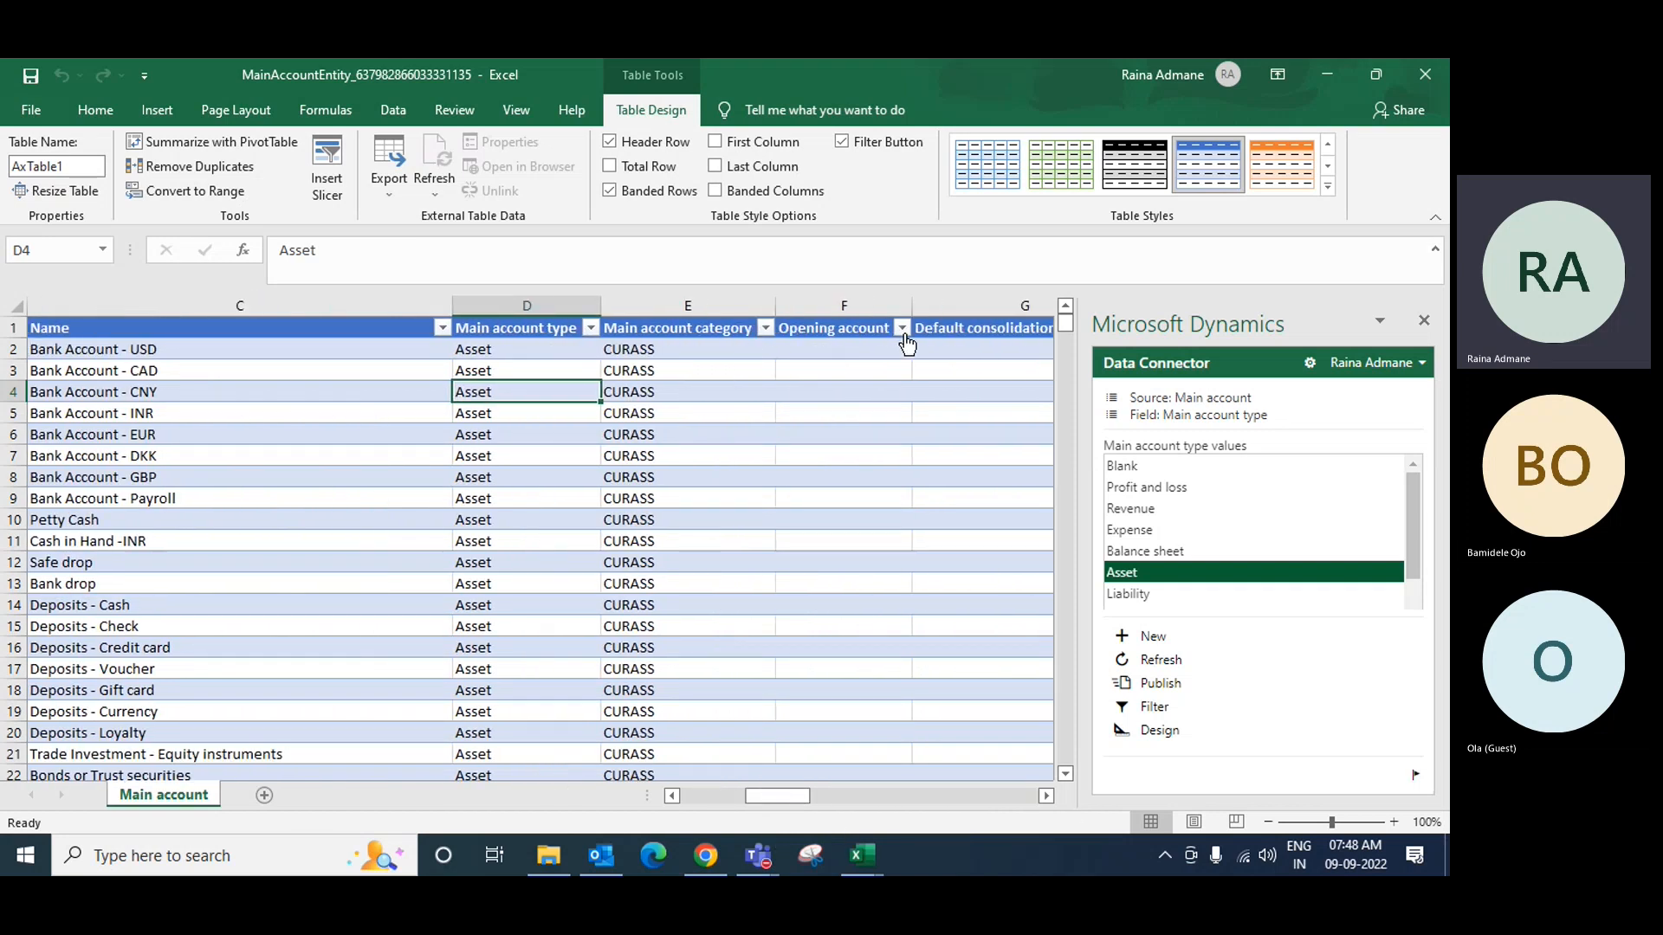
mouse_move(860, 300)
mouse_down()
mouse_move(1178, 323)
mouse_move(1204, 307)
mouse_move(862, 326)
mouse_up()
Step: Delete columns F:L and the Chart of accounts column A, then narrow the Name column
right_click(831, 309)
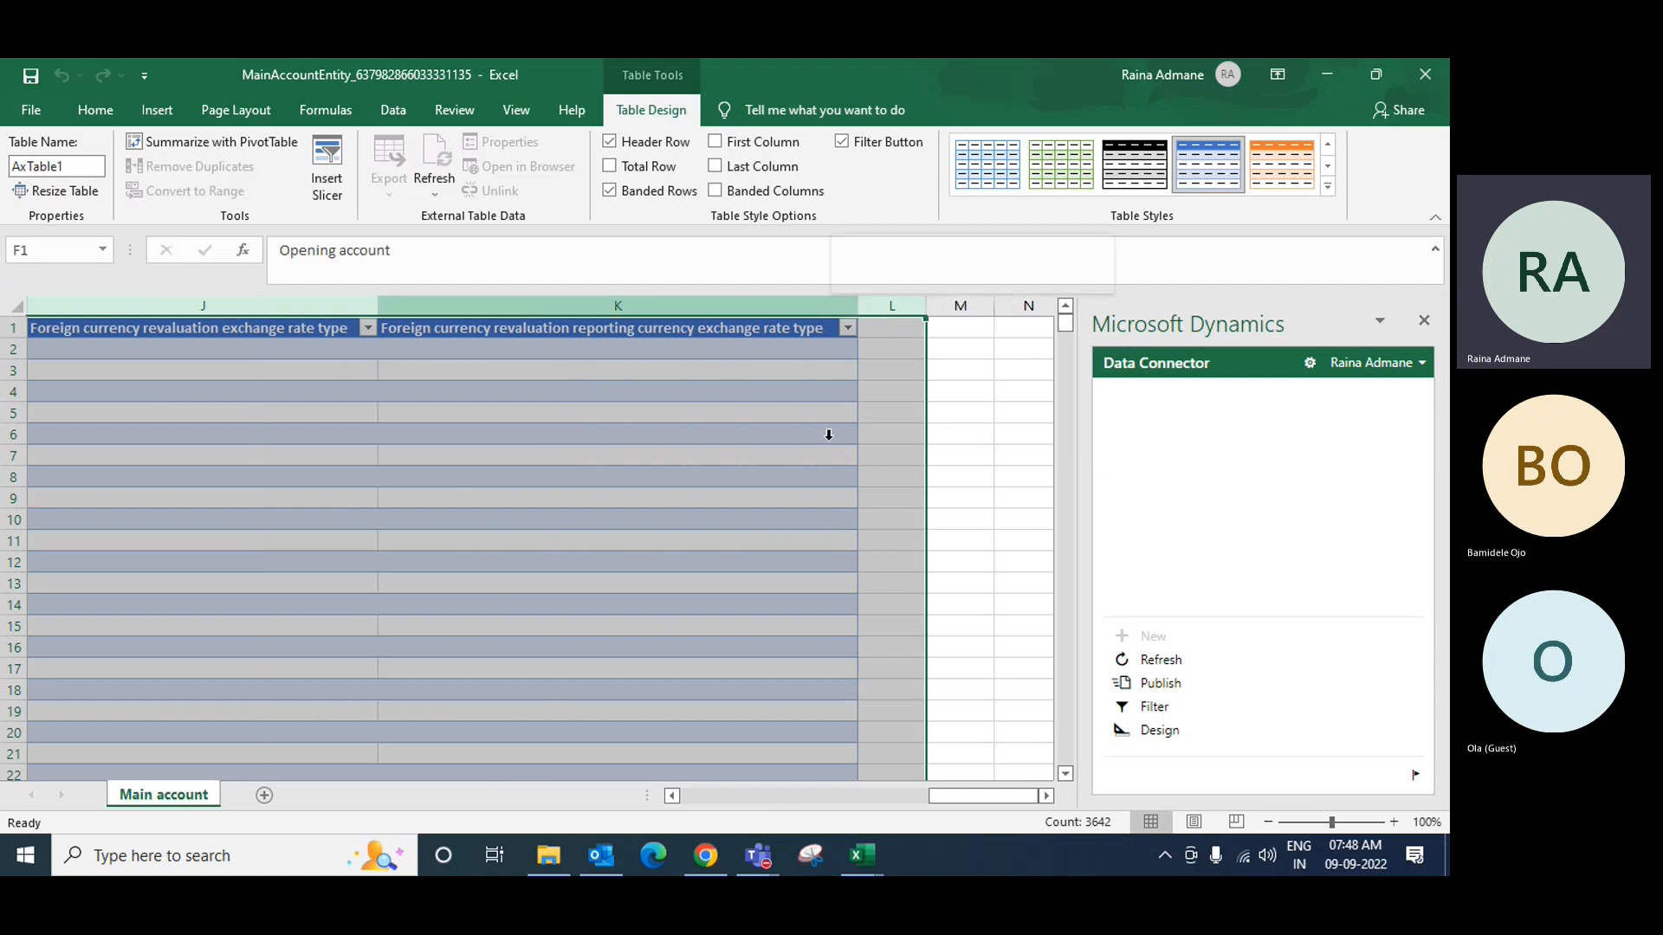
click(901, 484)
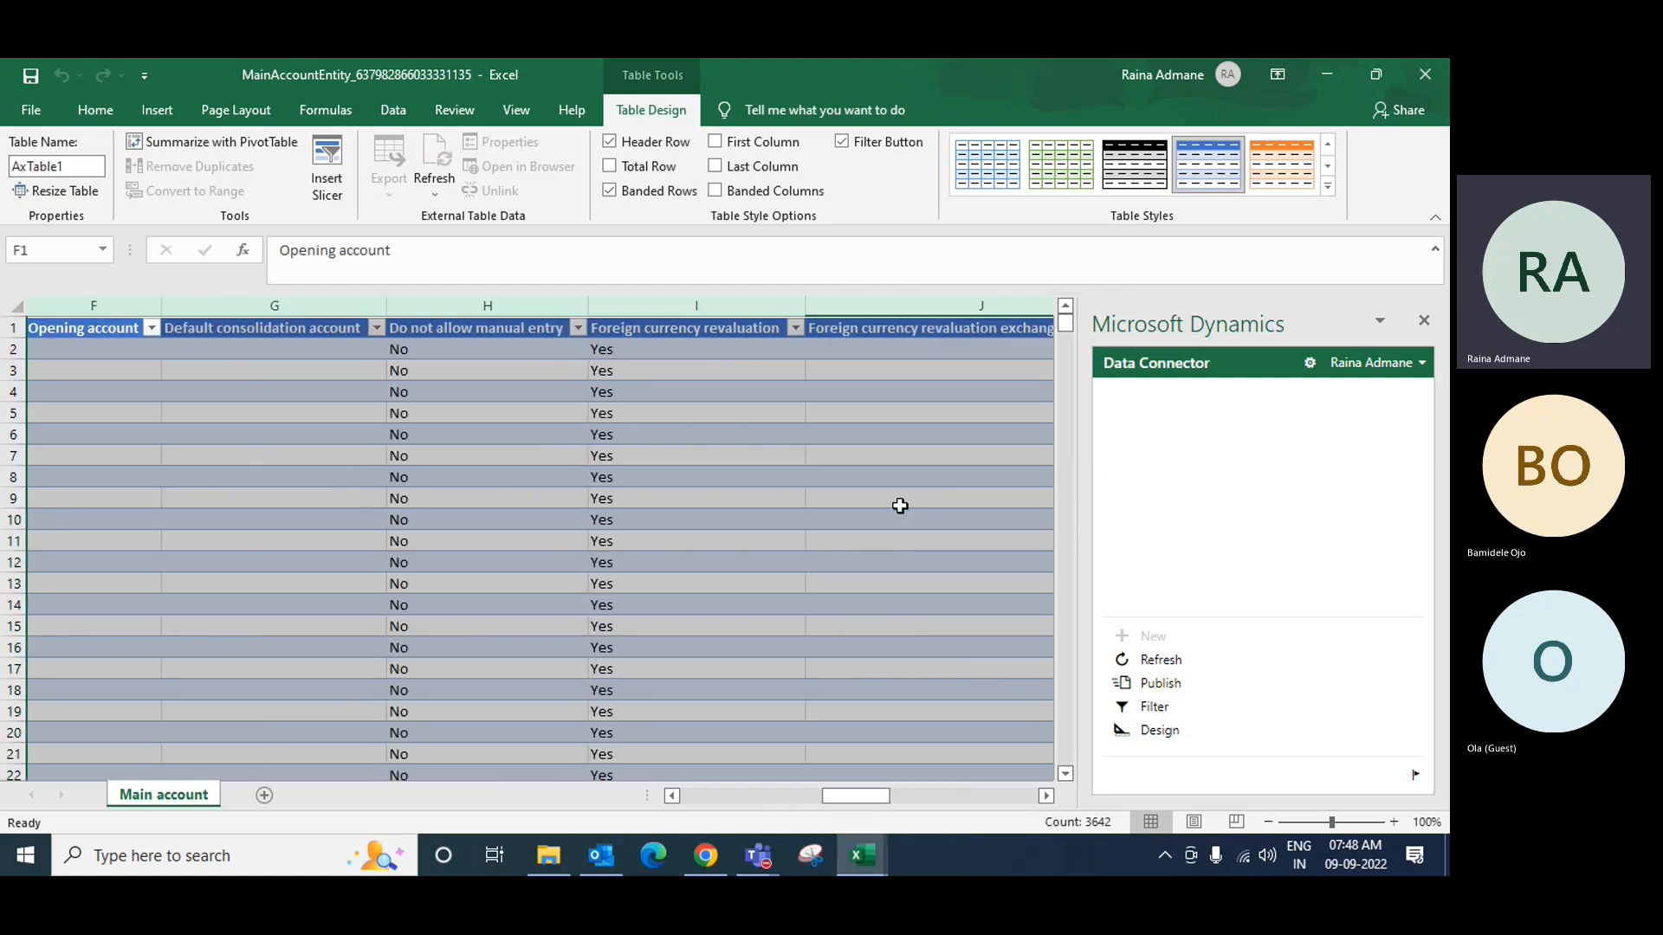
drag(949, 802, 853, 815)
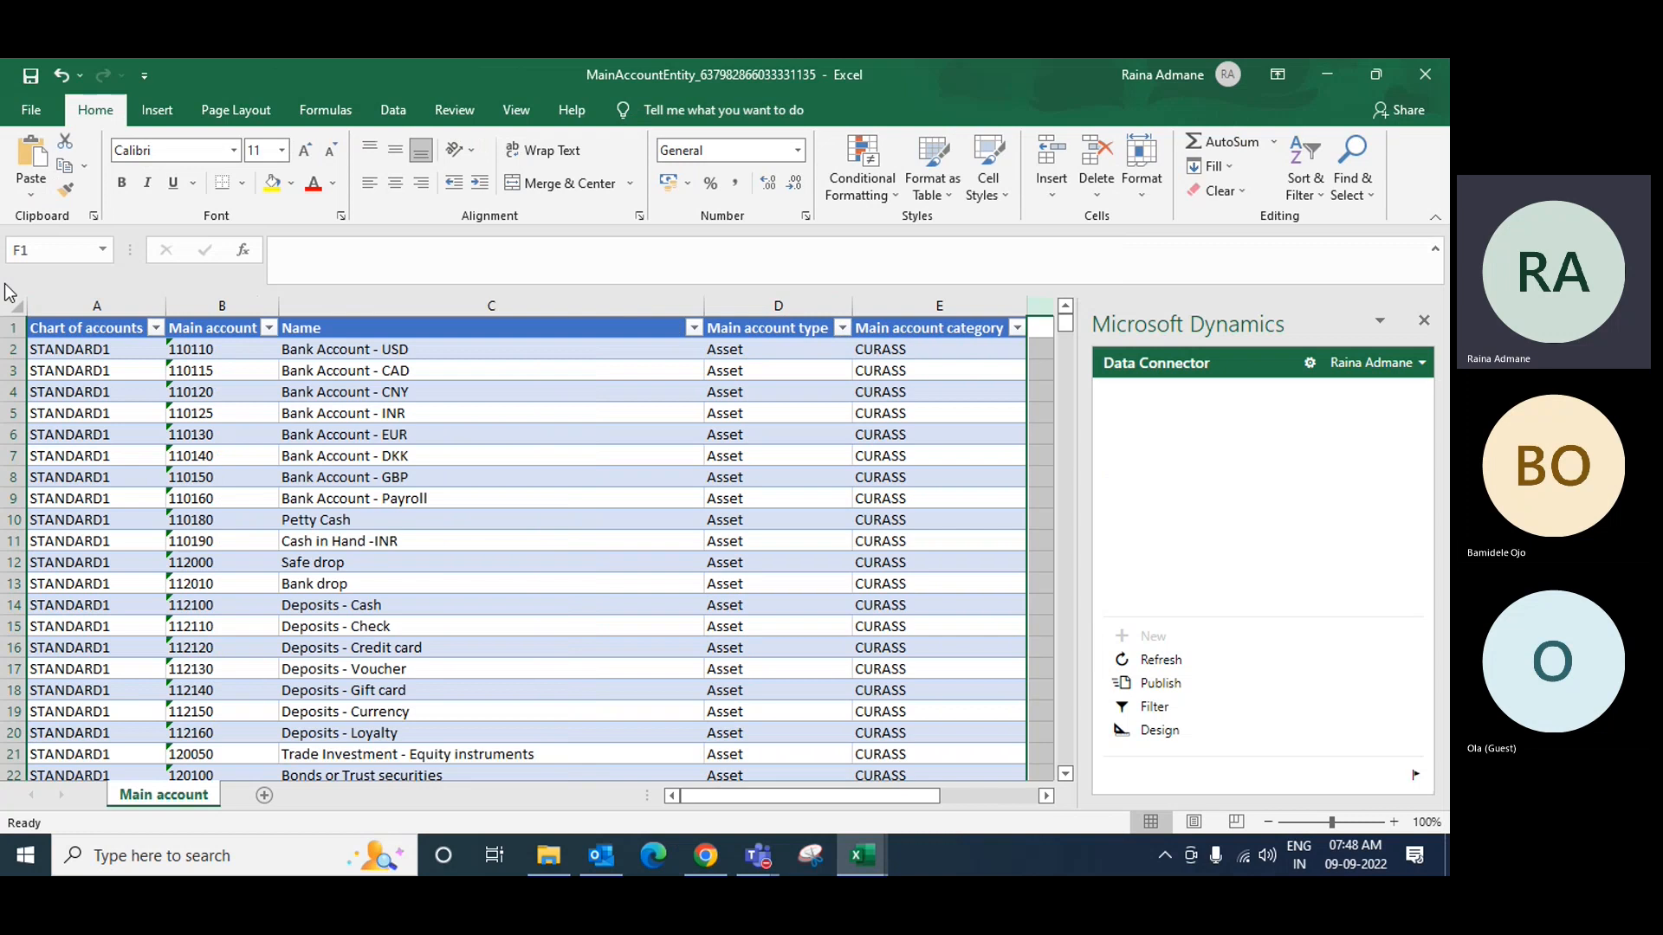
click(97, 309)
right_click(97, 309)
click(149, 482)
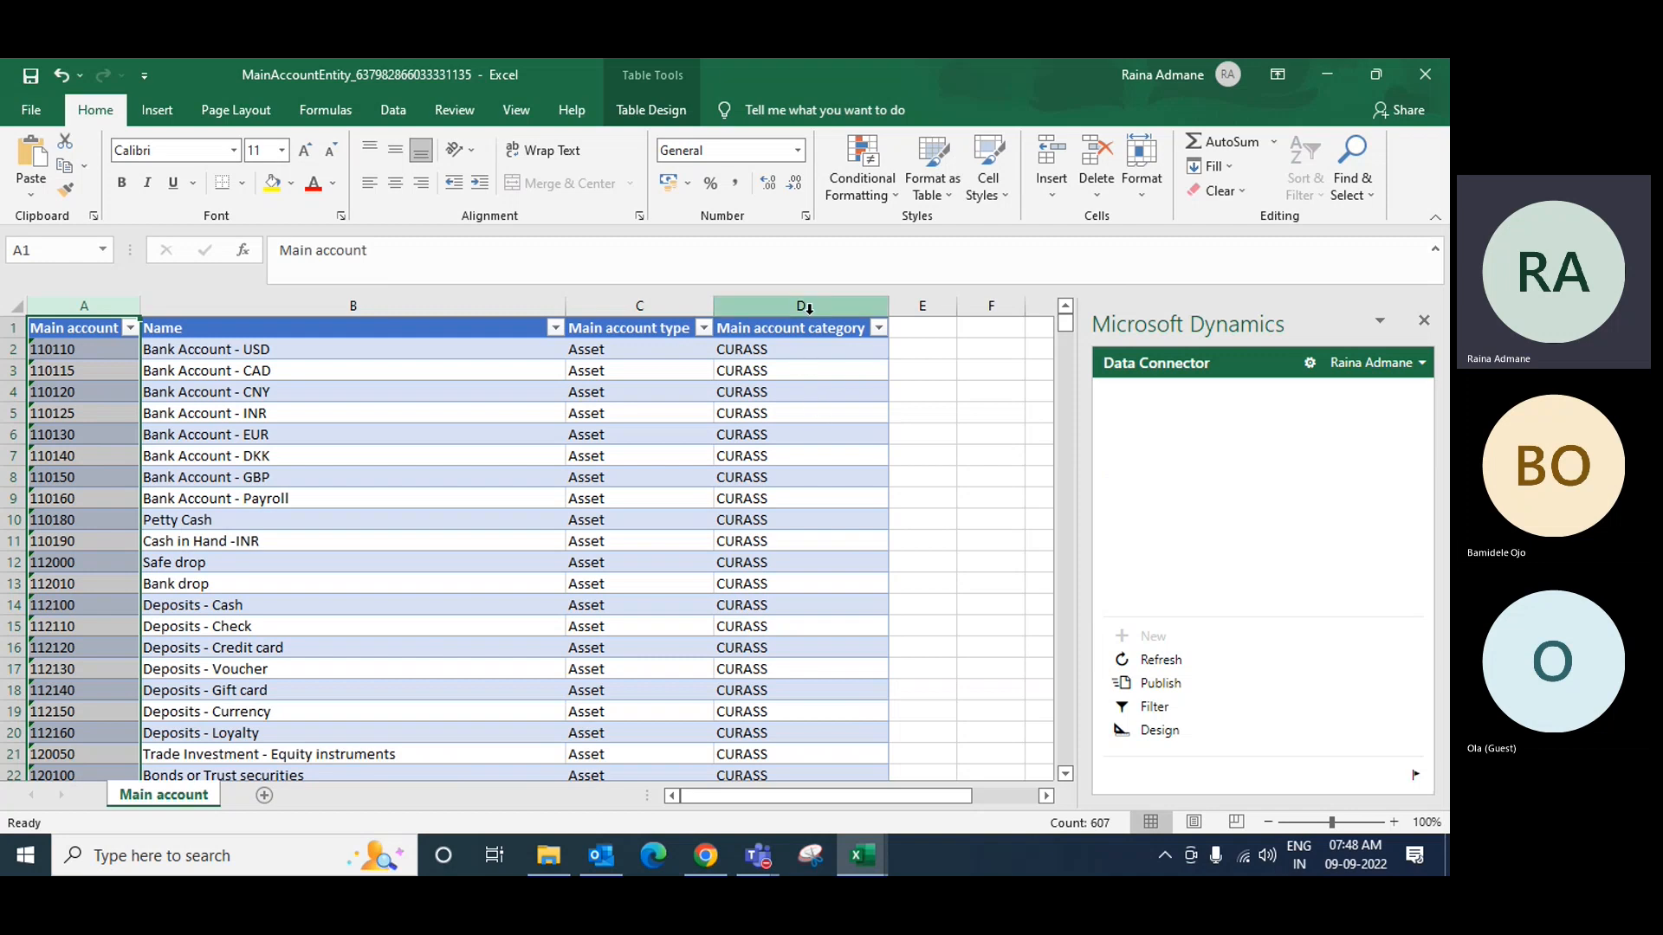
drag(566, 312, 361, 312)
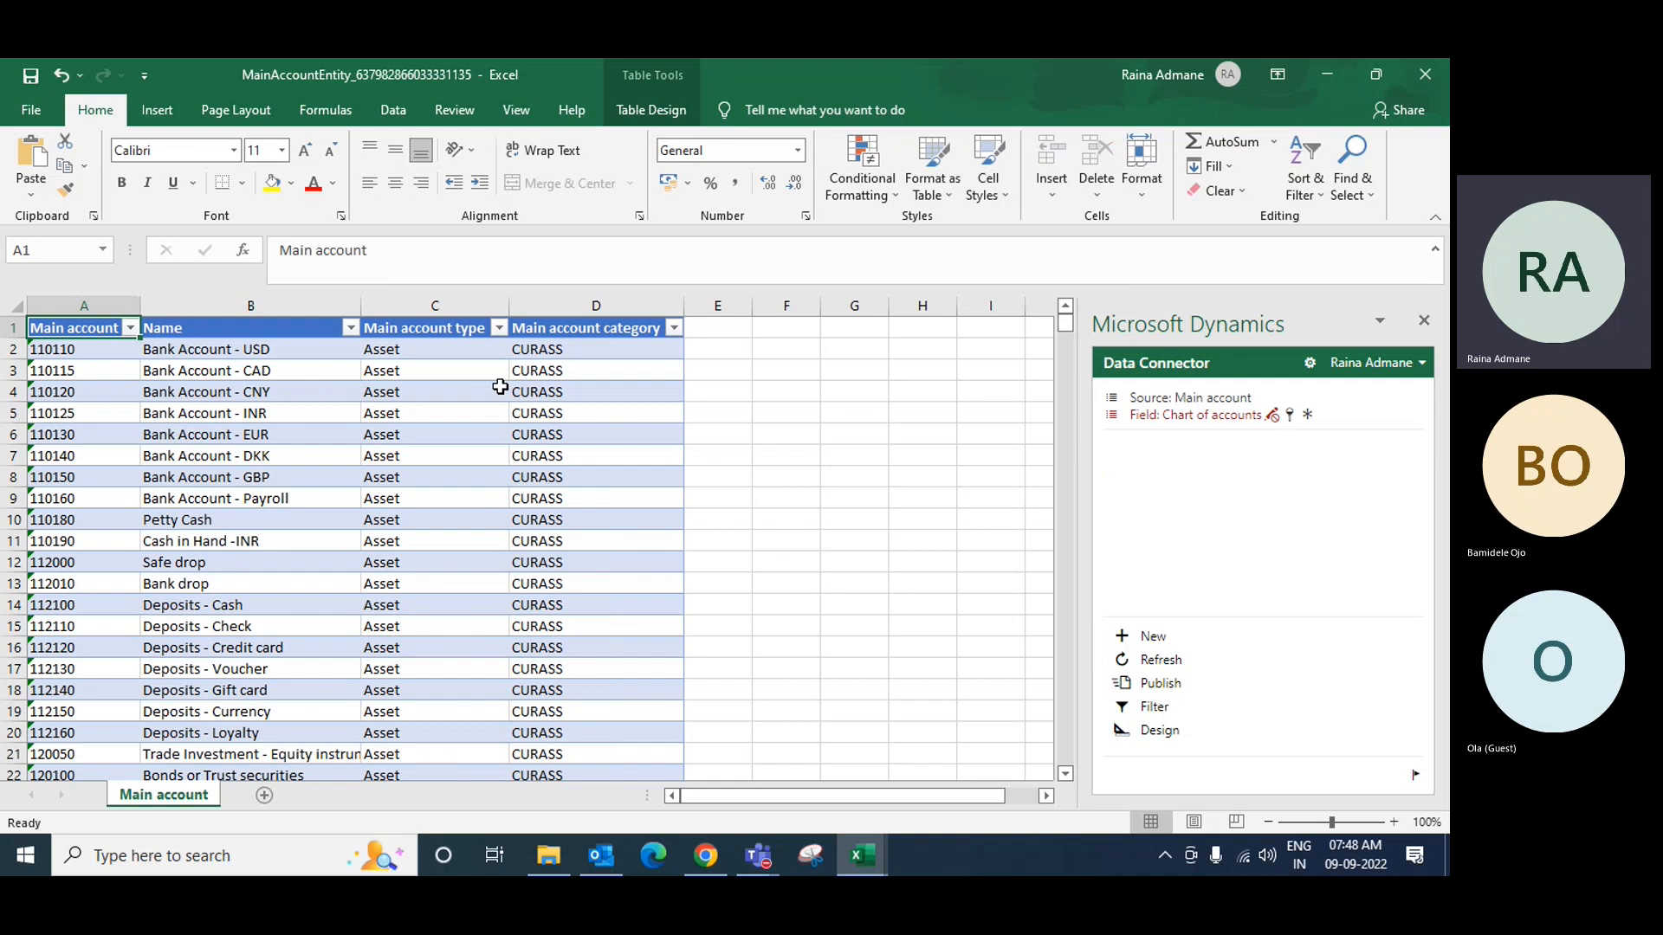
Step: Copy the main account table and paste it into cell A1 of the Main Accounts sheet
key(ctrl+shift+Down)
key(ctrl+shift+Right)
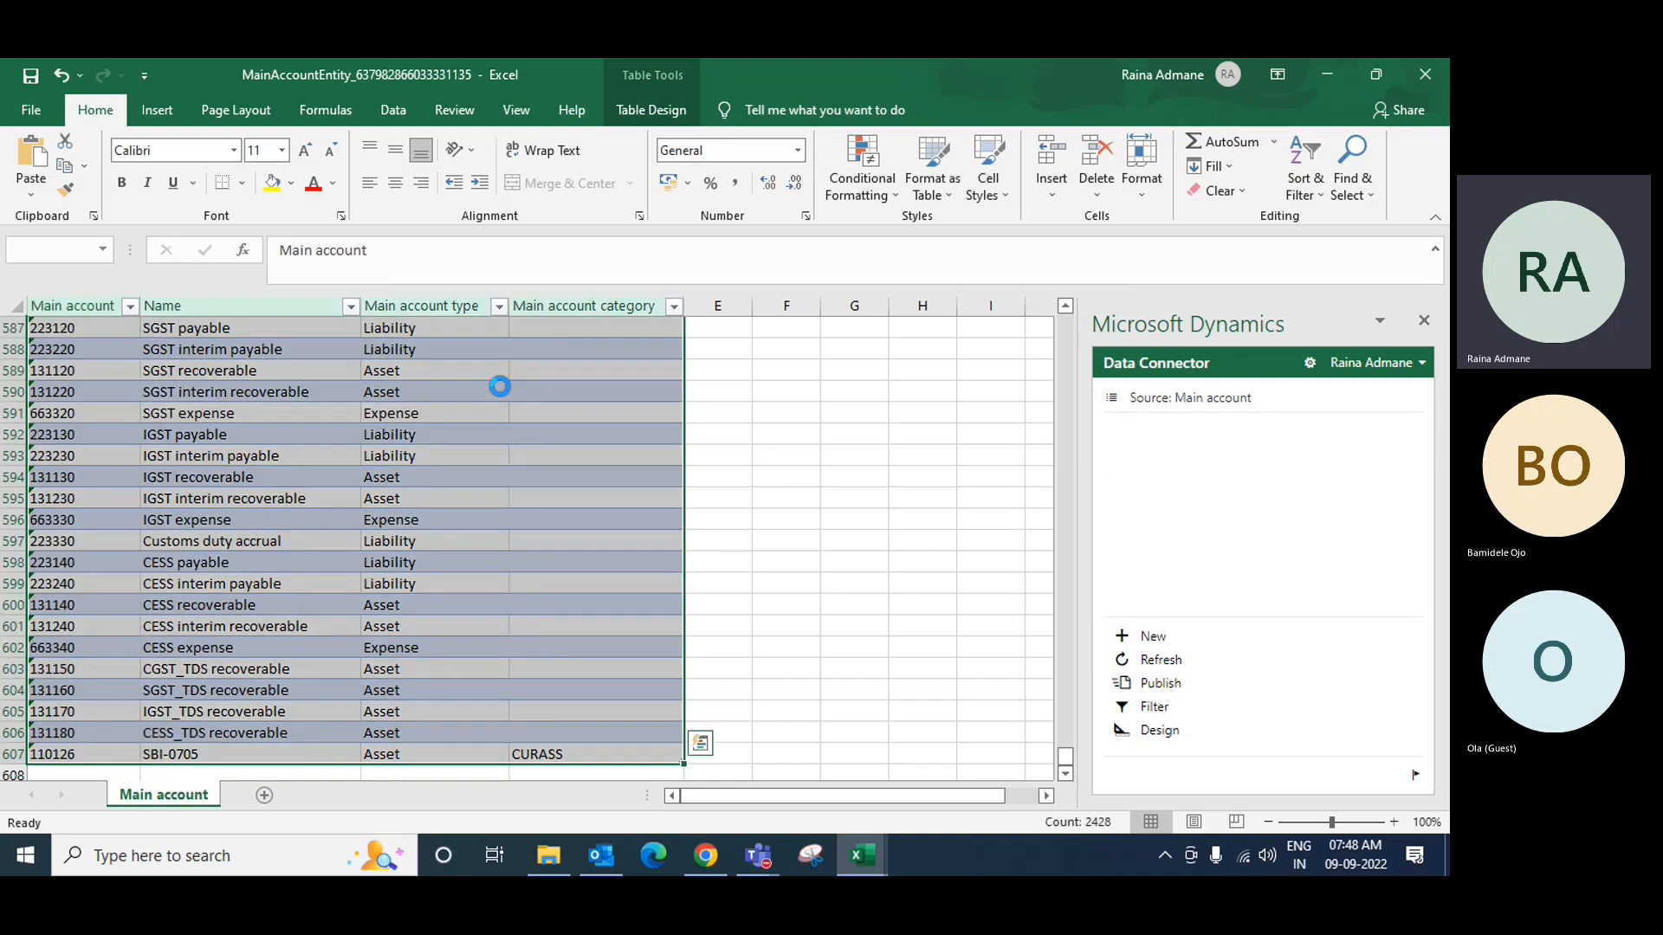
key(ctrl+c)
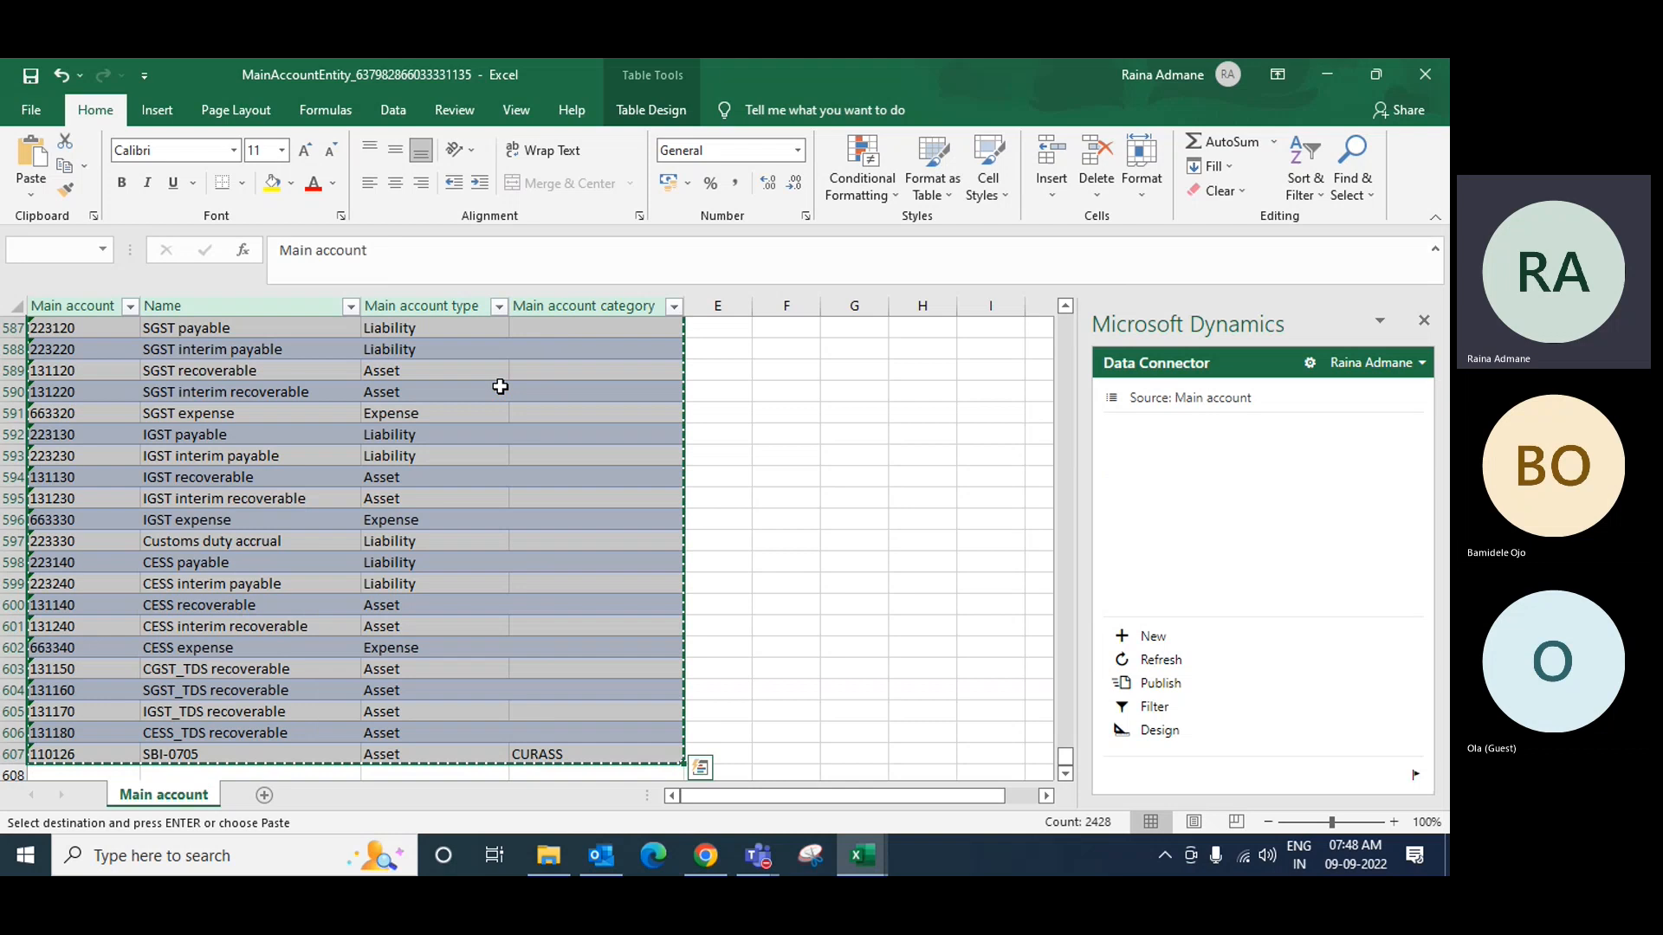
click(1343, 75)
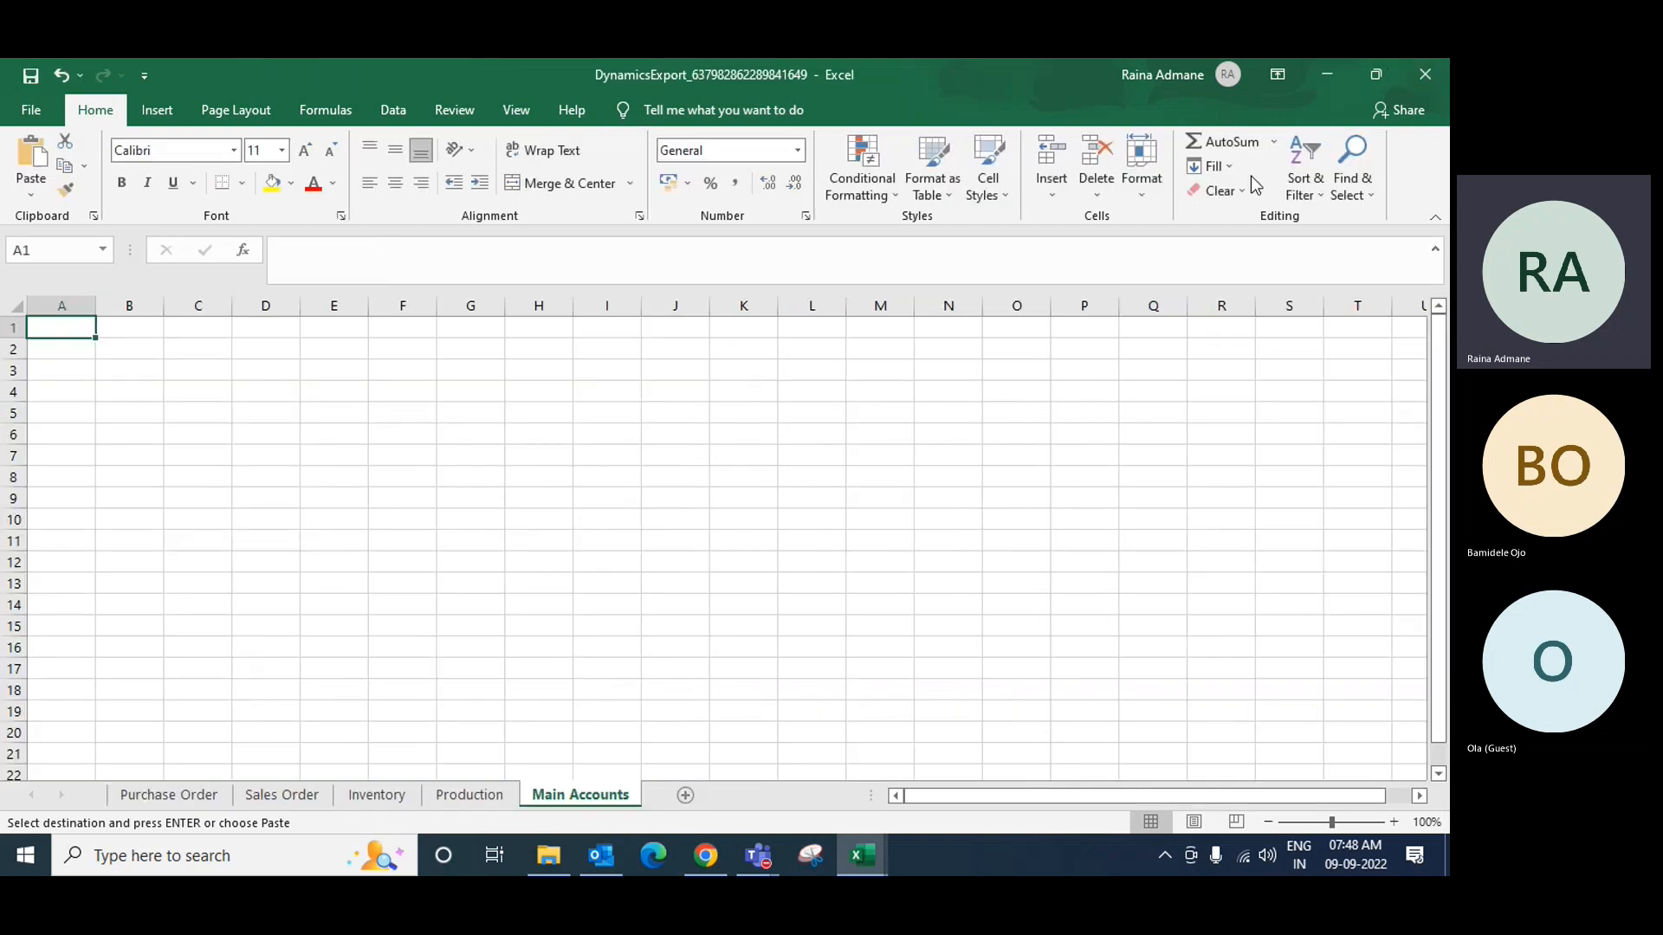
right_click(66, 328)
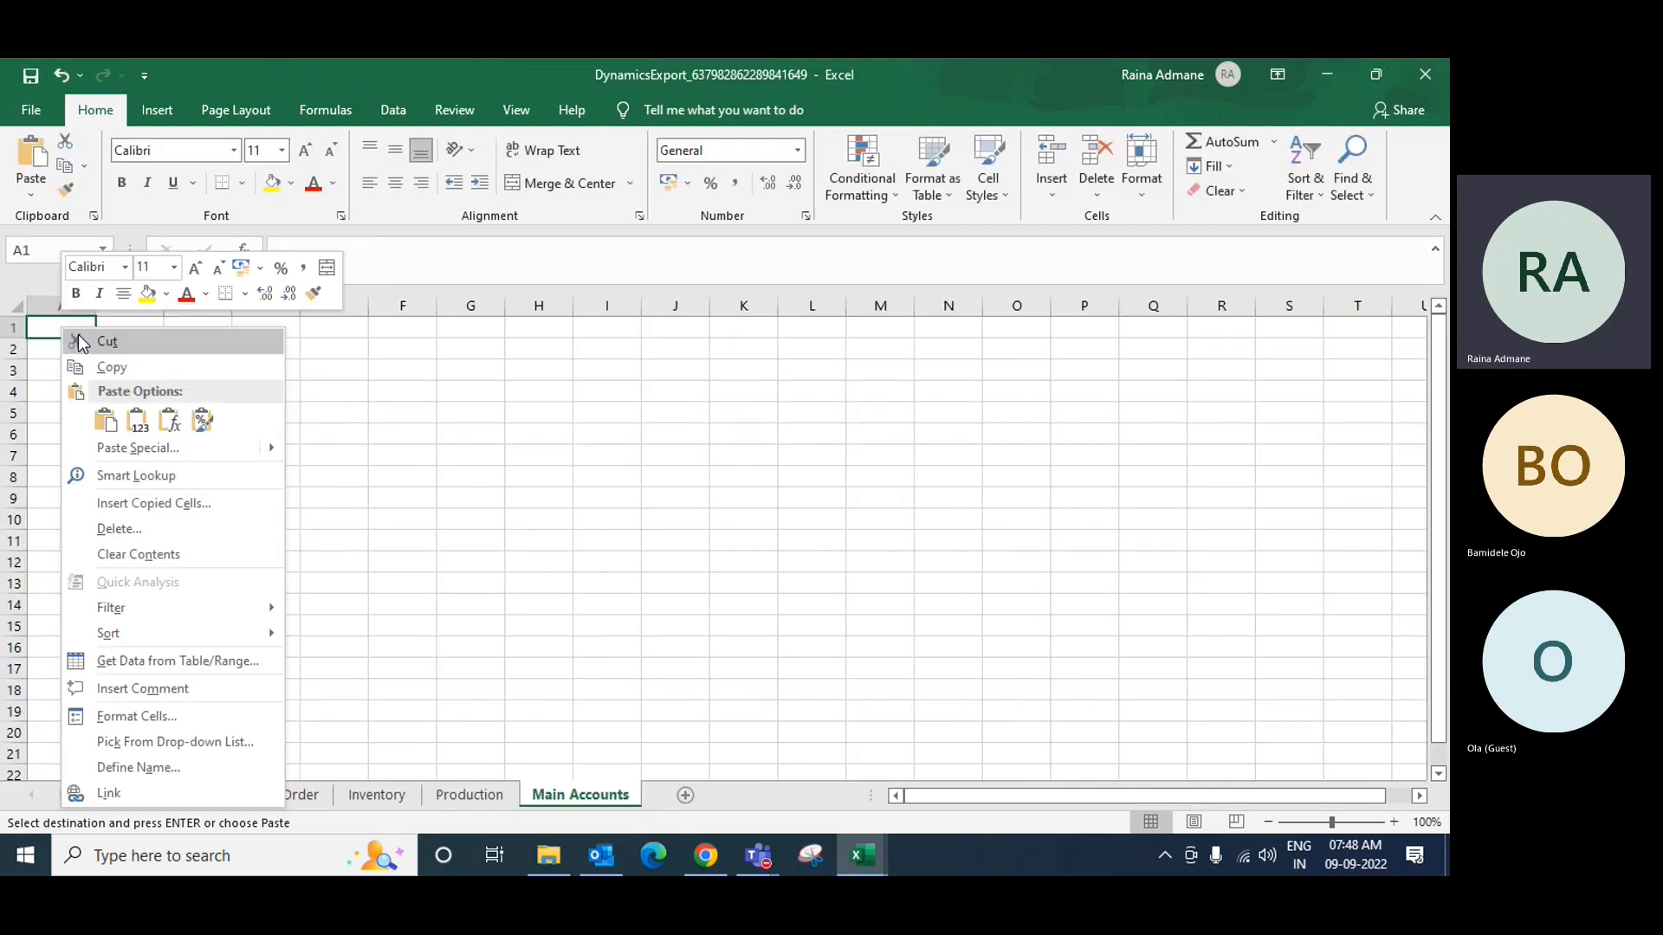
click(137, 422)
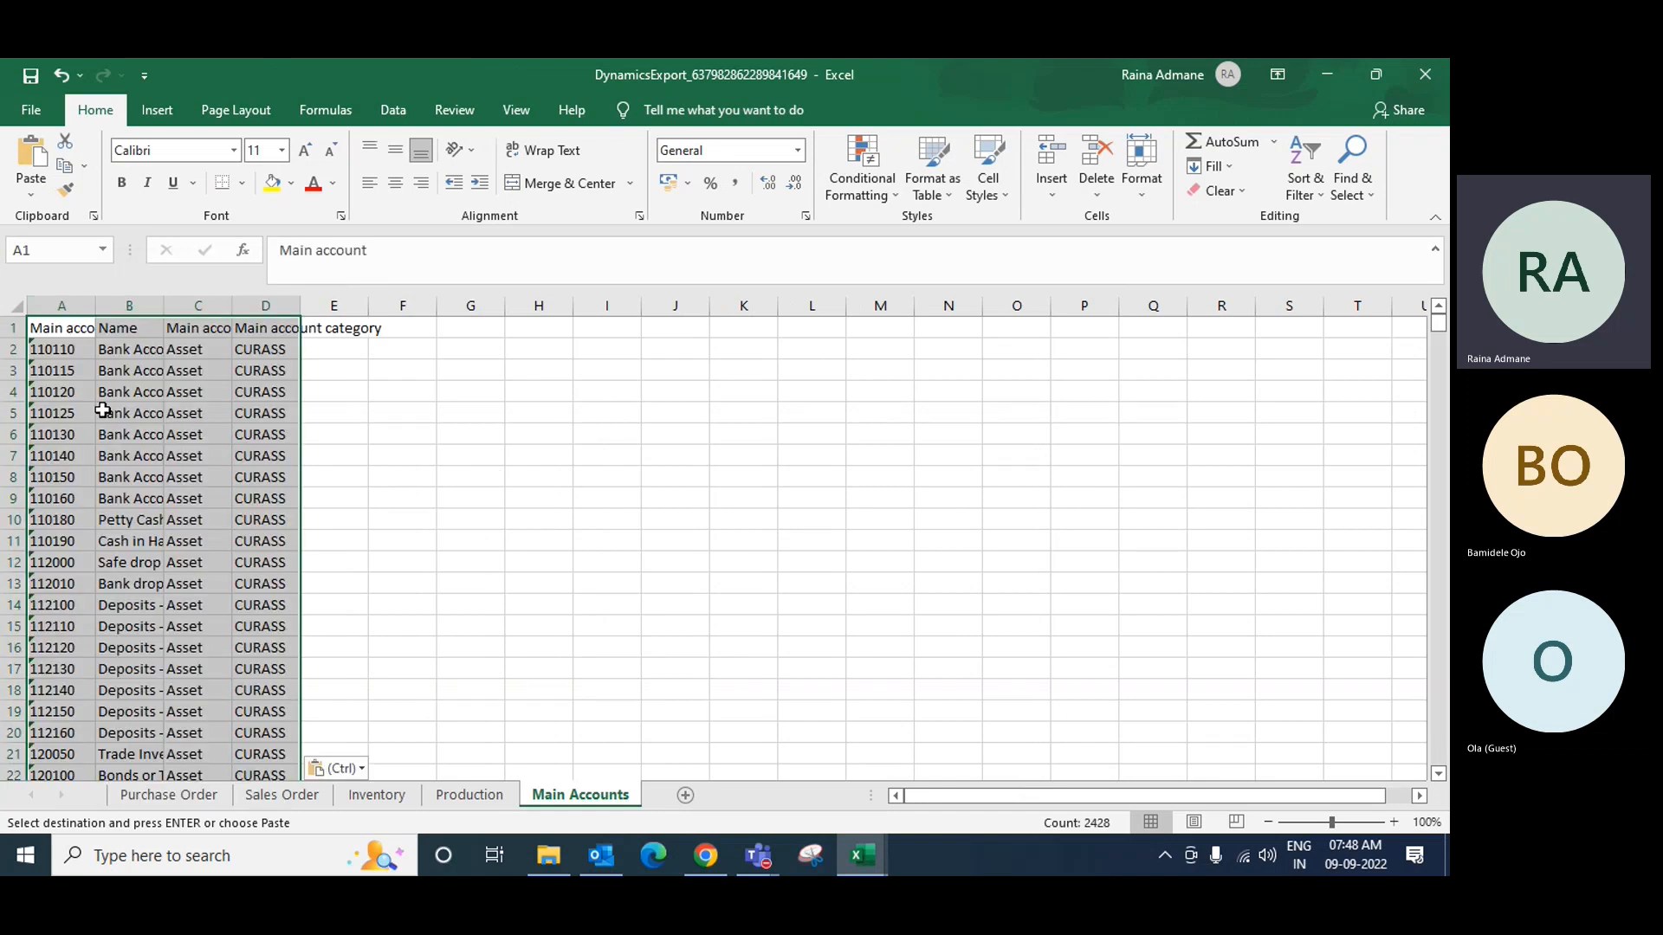
Step: Re-paste with a different paste option and give all columns an equal, readable width
right_click(39, 329)
click(120, 419)
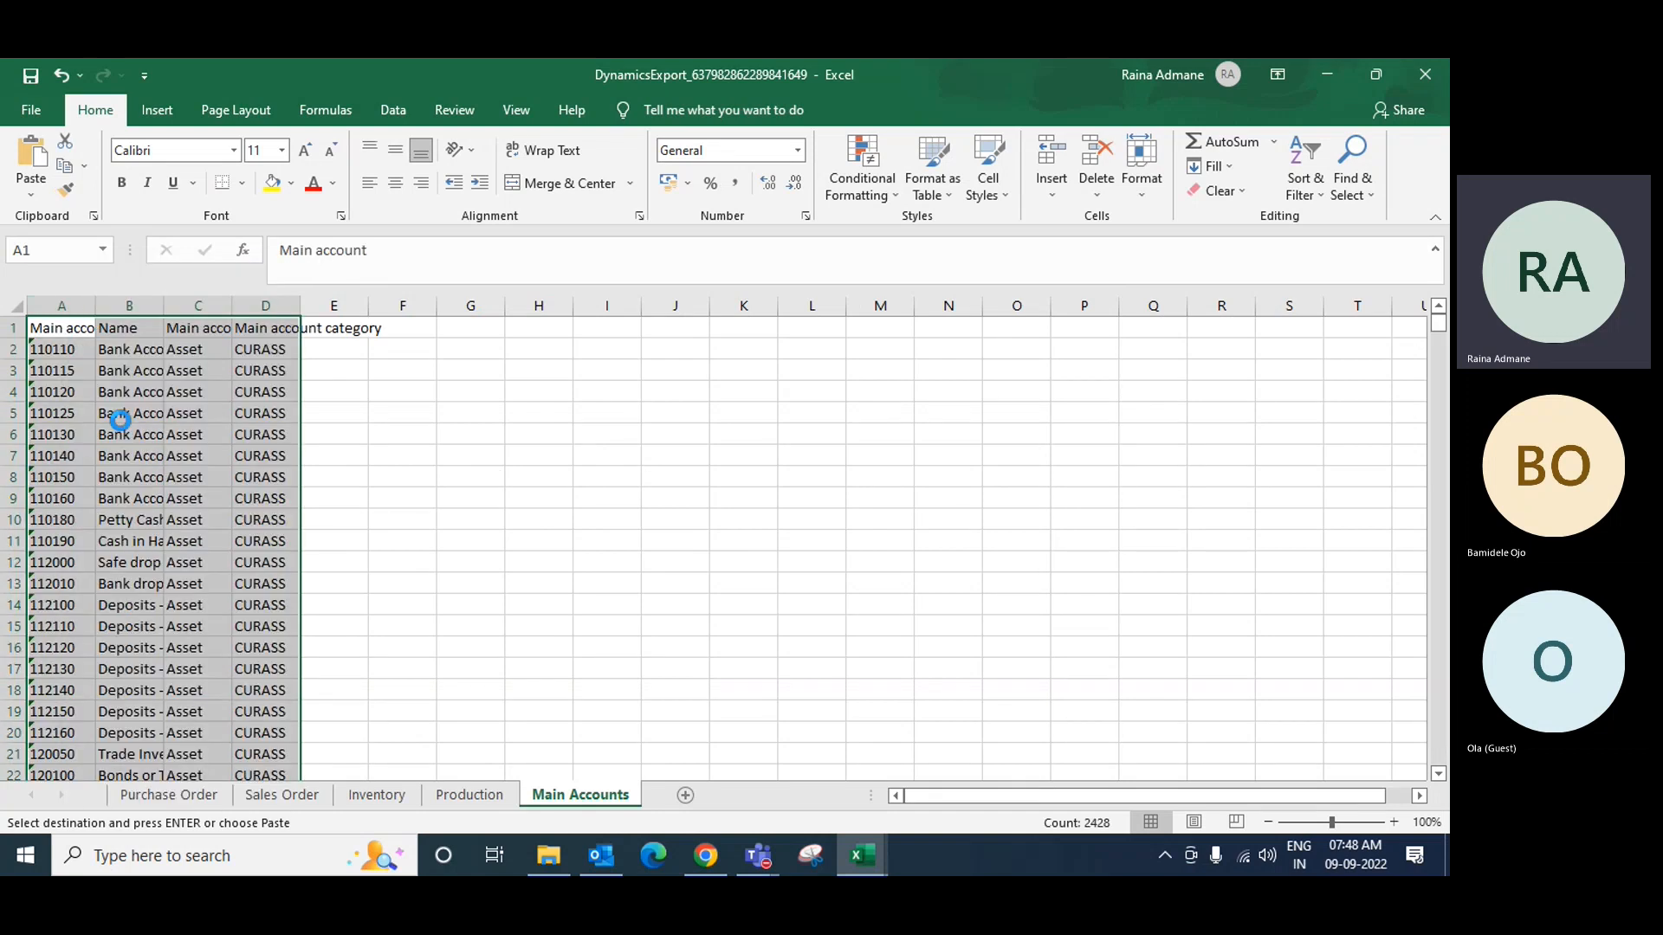
double_click(94, 309)
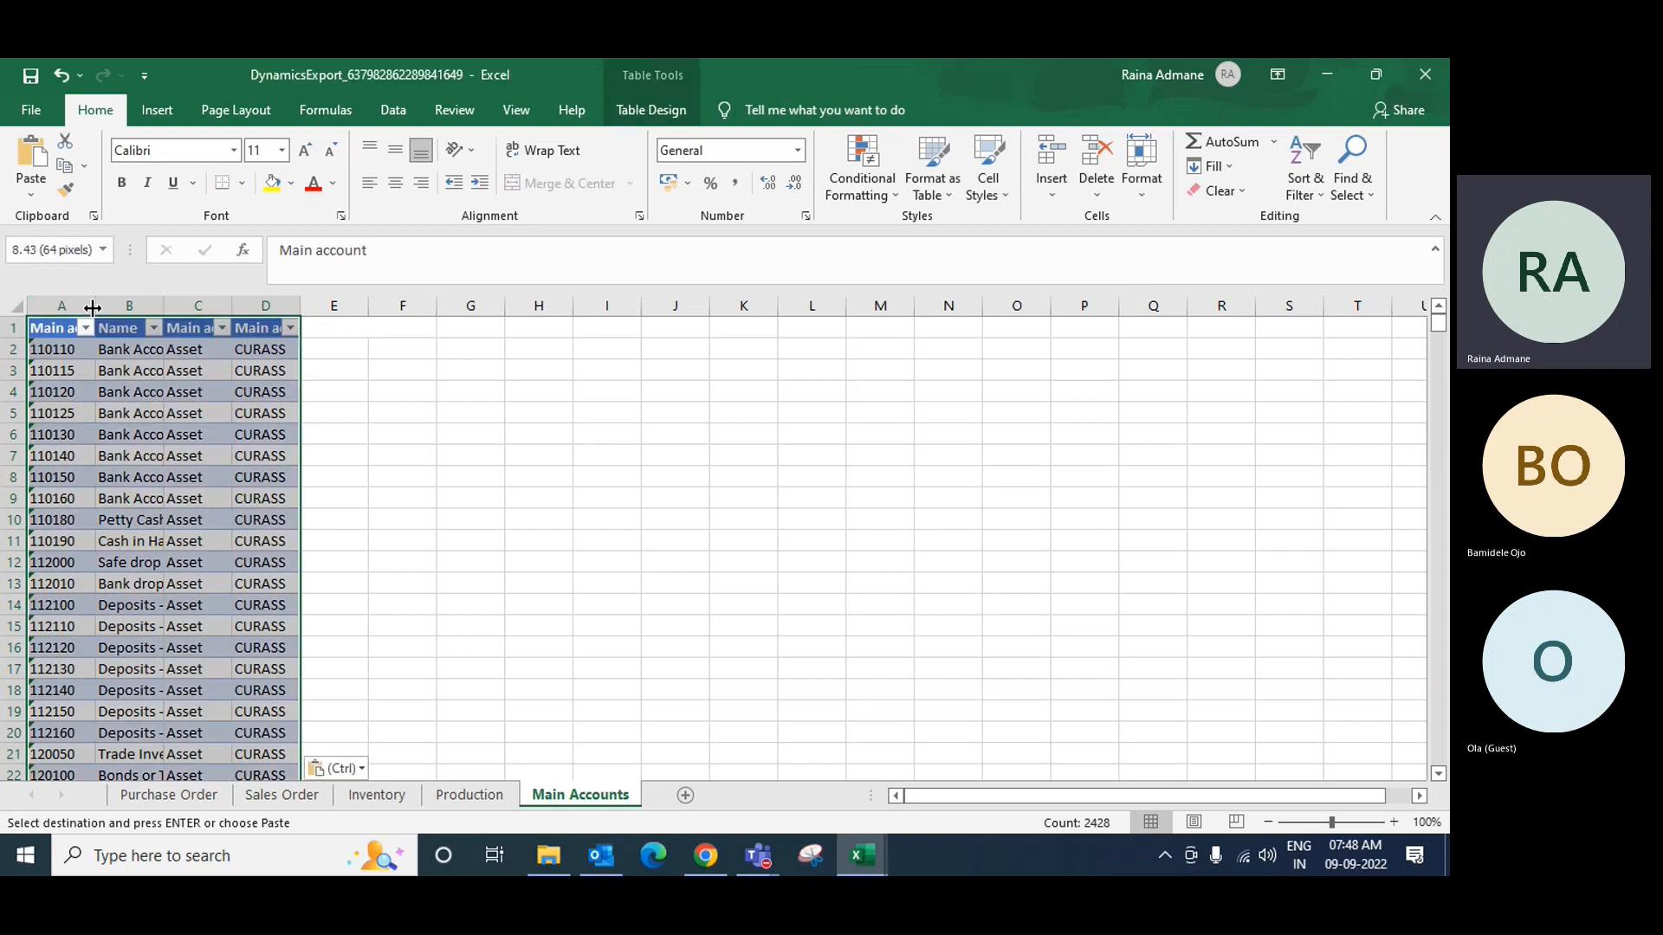
click(18, 308)
double_click(209, 309)
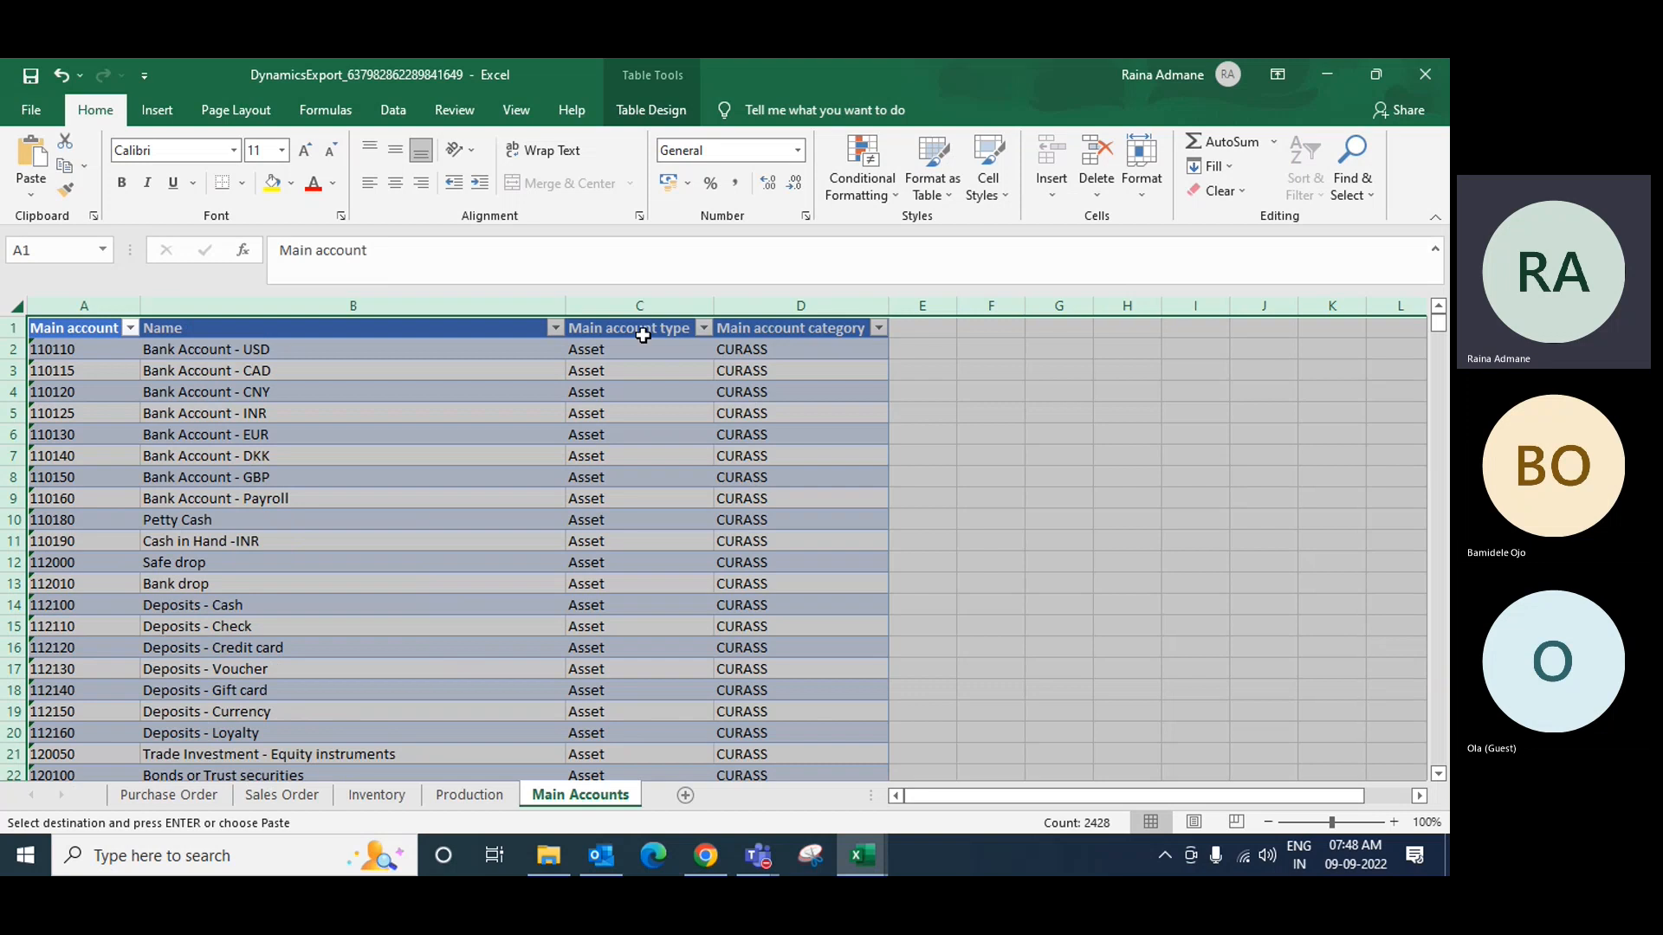
drag(713, 307, 754, 307)
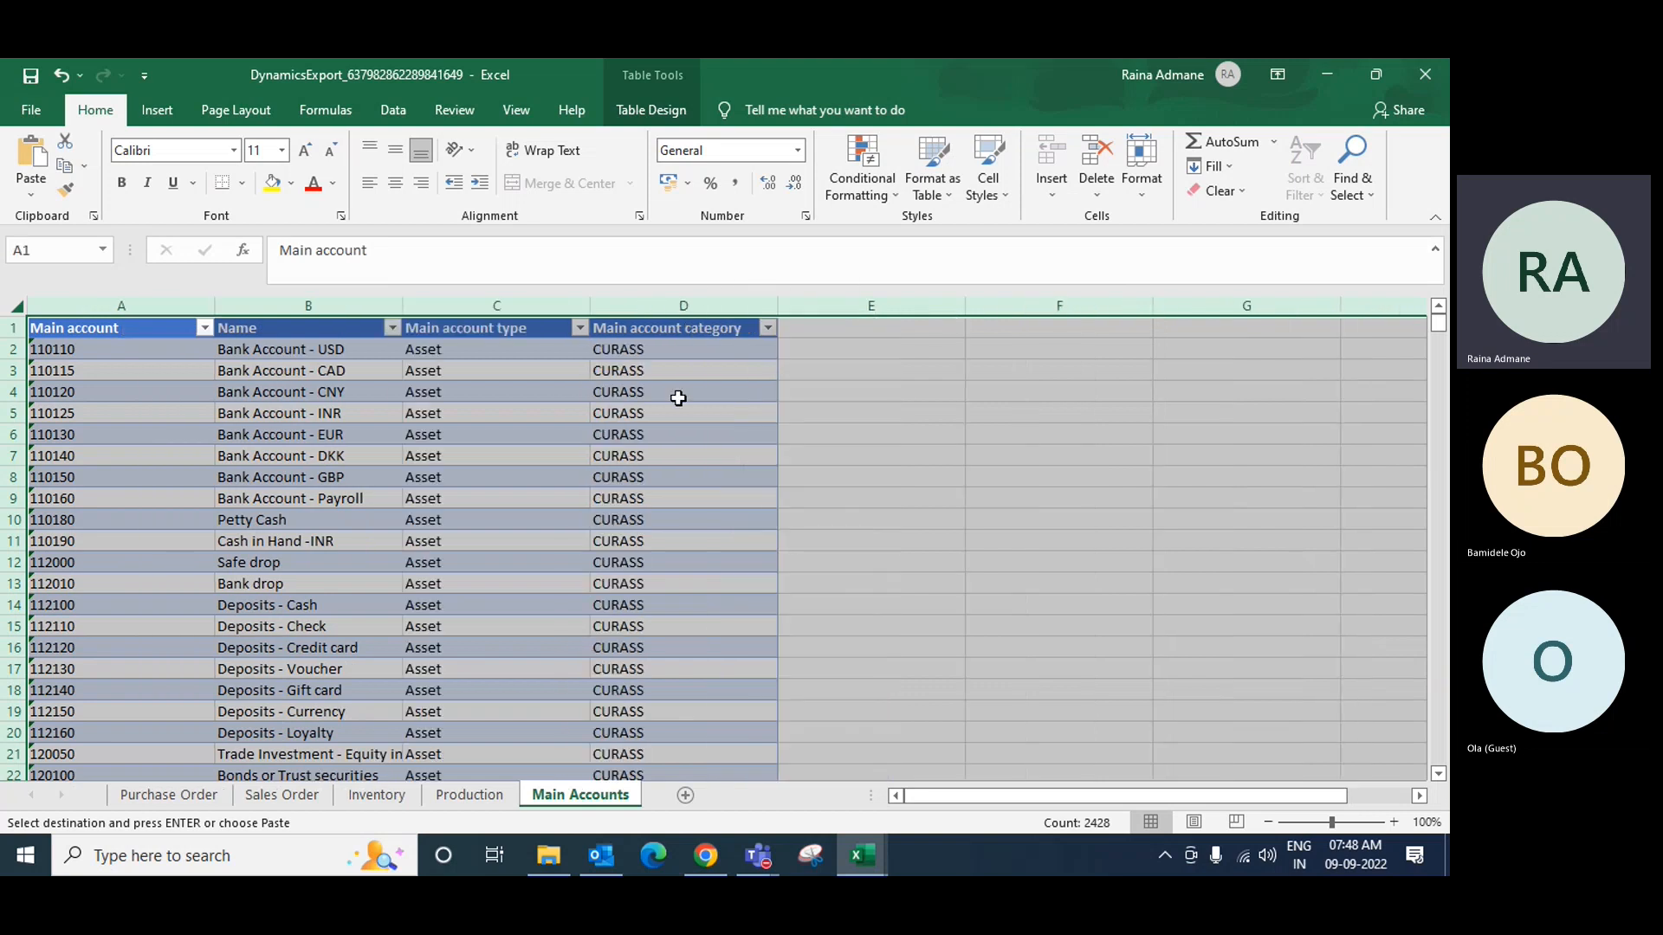
click(355, 396)
Step: Add a 'Name' header in C1 of the Purchase Order sheet
click(173, 795)
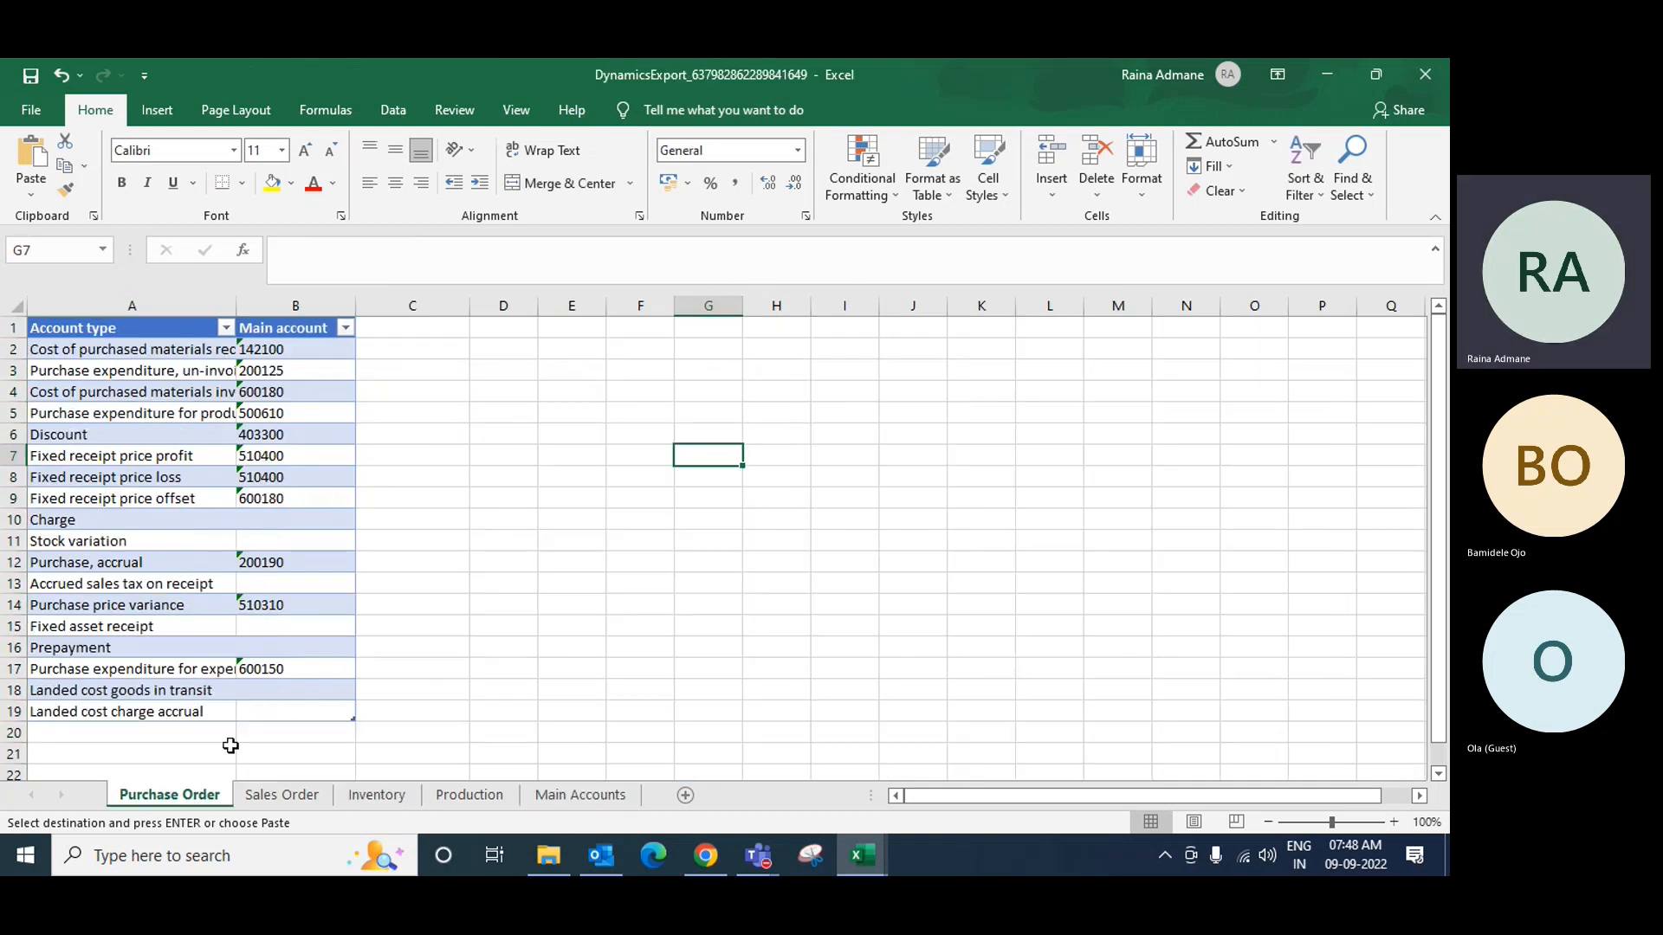
click(398, 327)
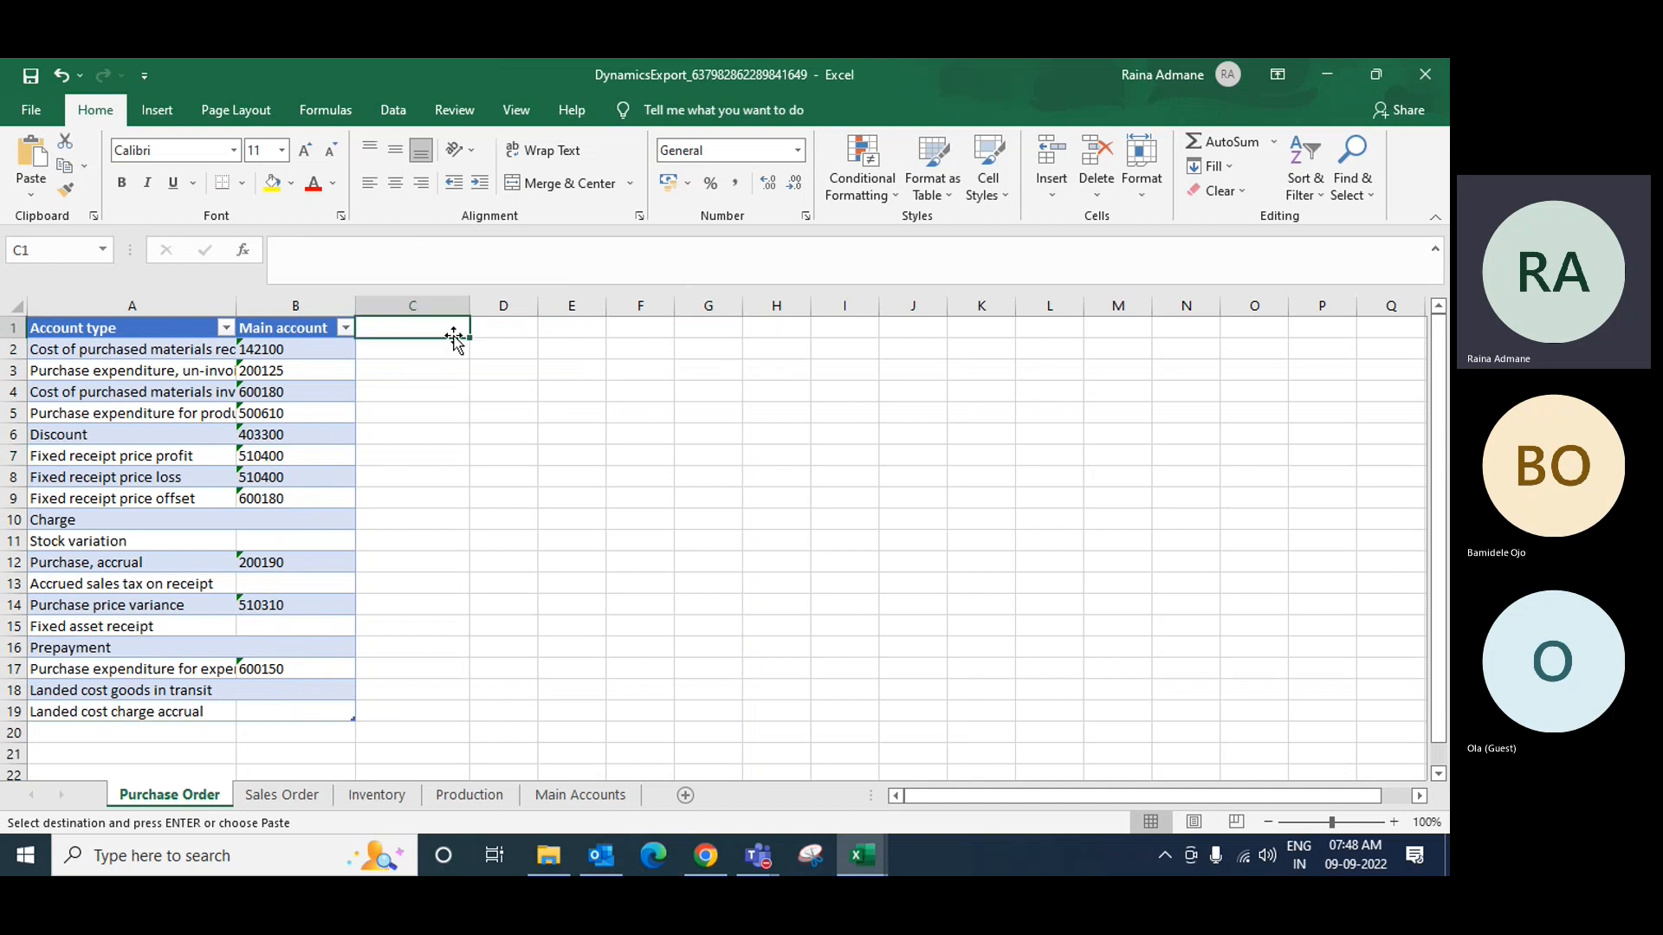
text(Nm)
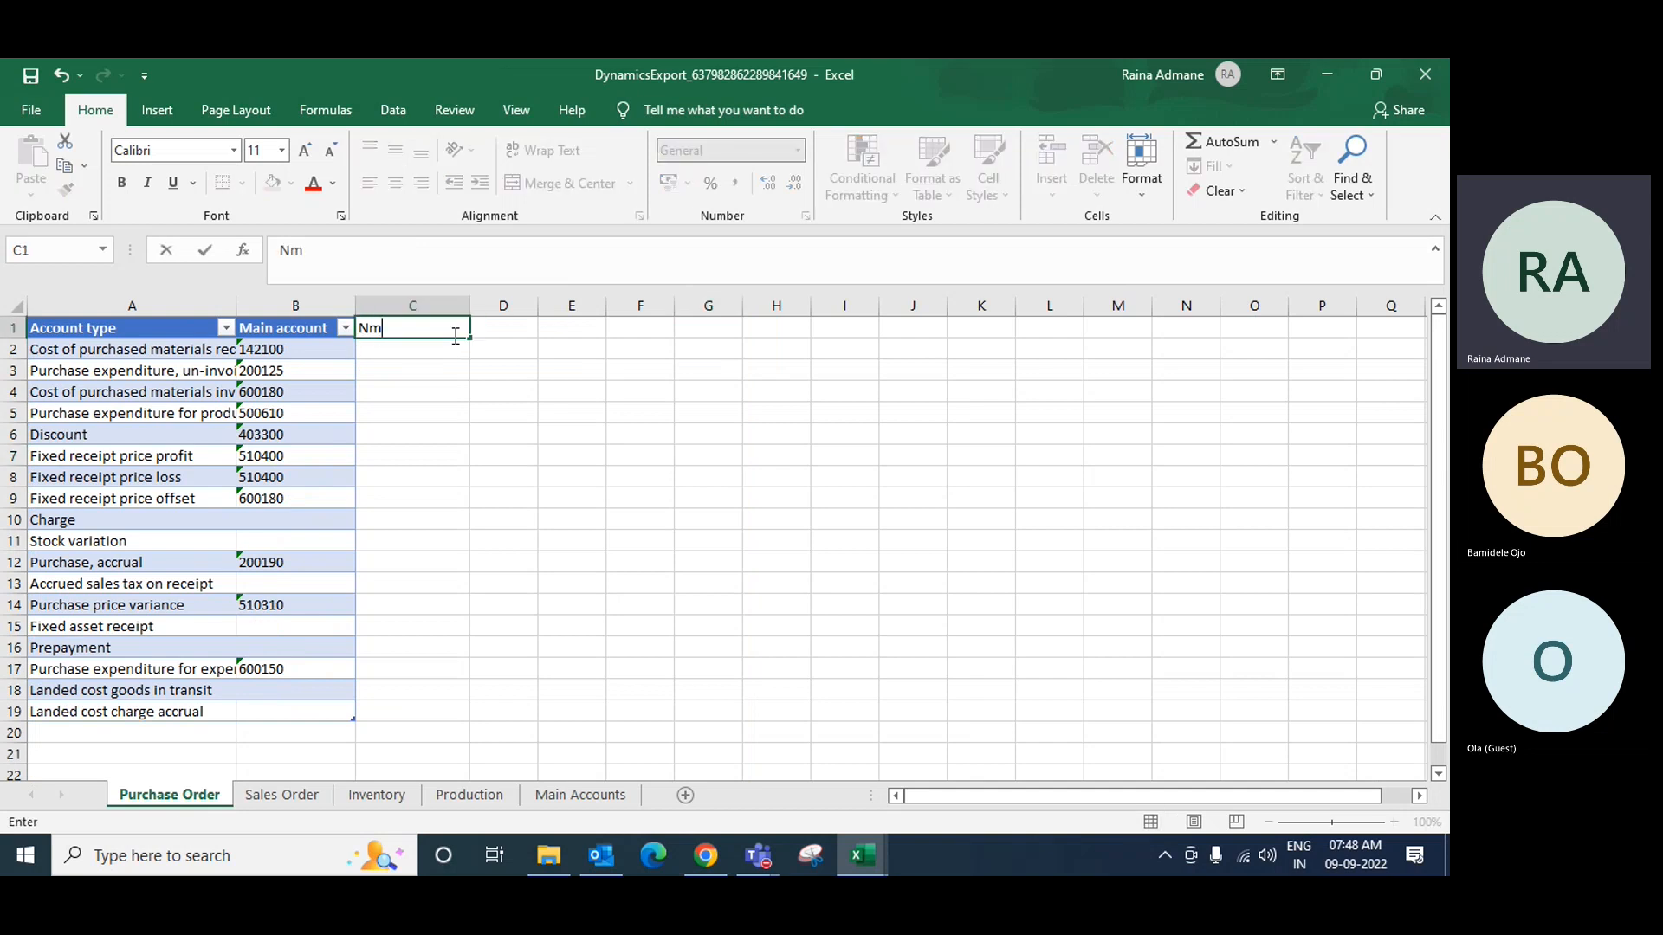
key(BackSpace)
key(Return)
Step: Enter =VLOOKUP([@[Main account]],'Main Accounts'!A:C,2,0) in C2 to fetch account names
text(=)
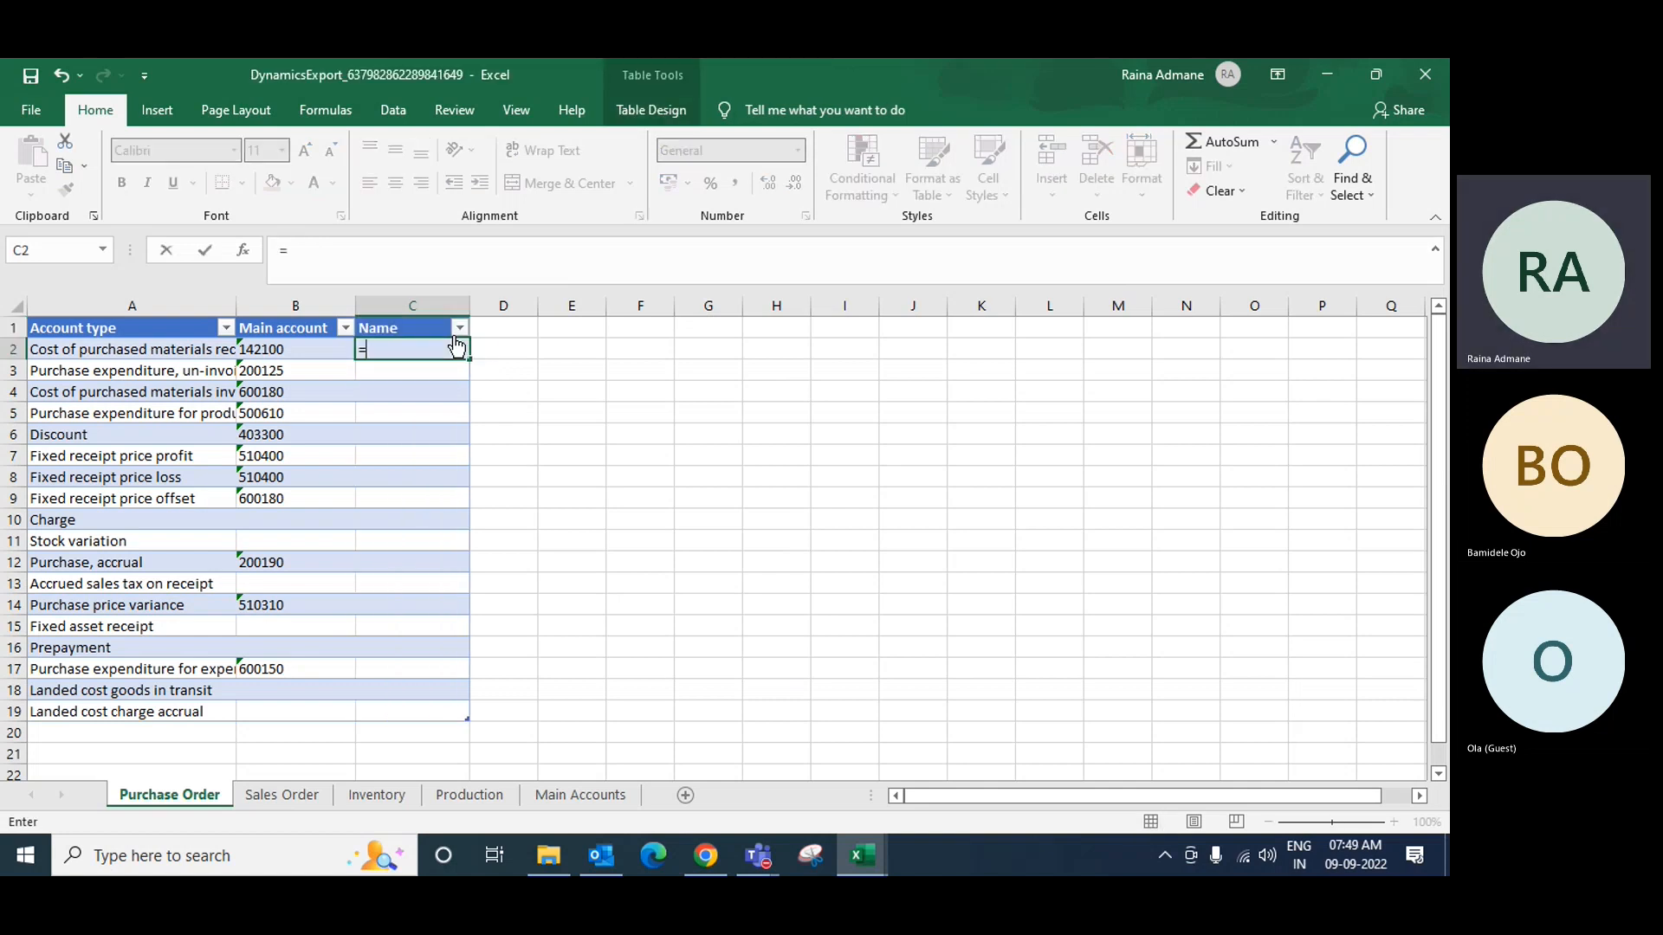
text(vlooku)
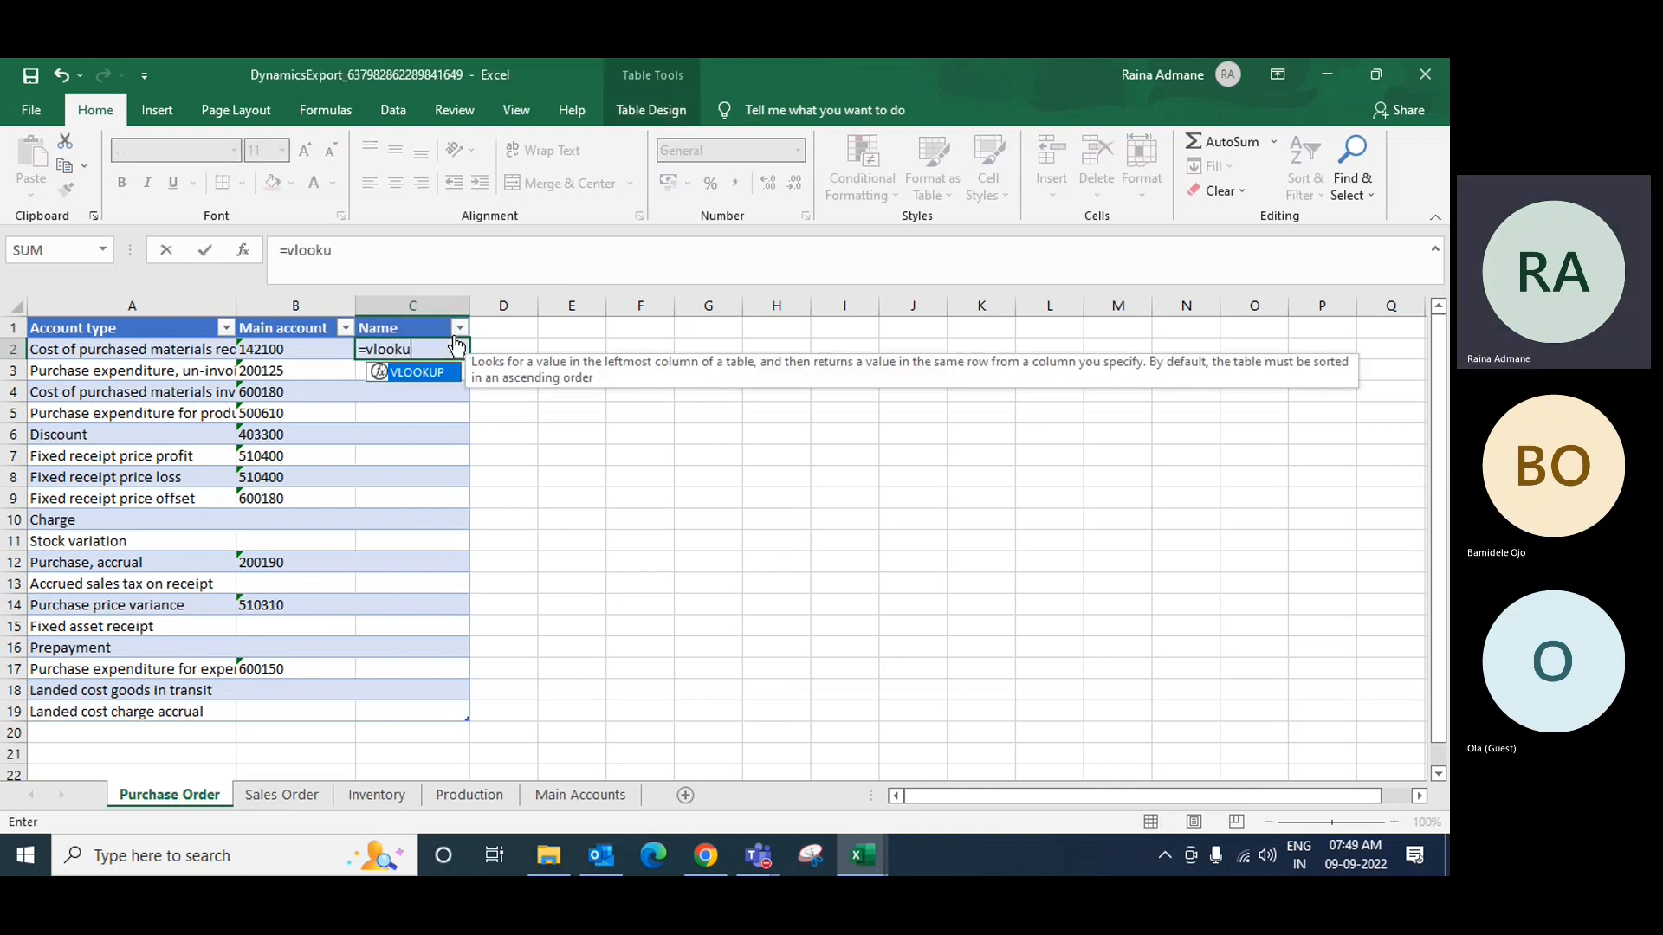
key(BackSpace)
text(up()
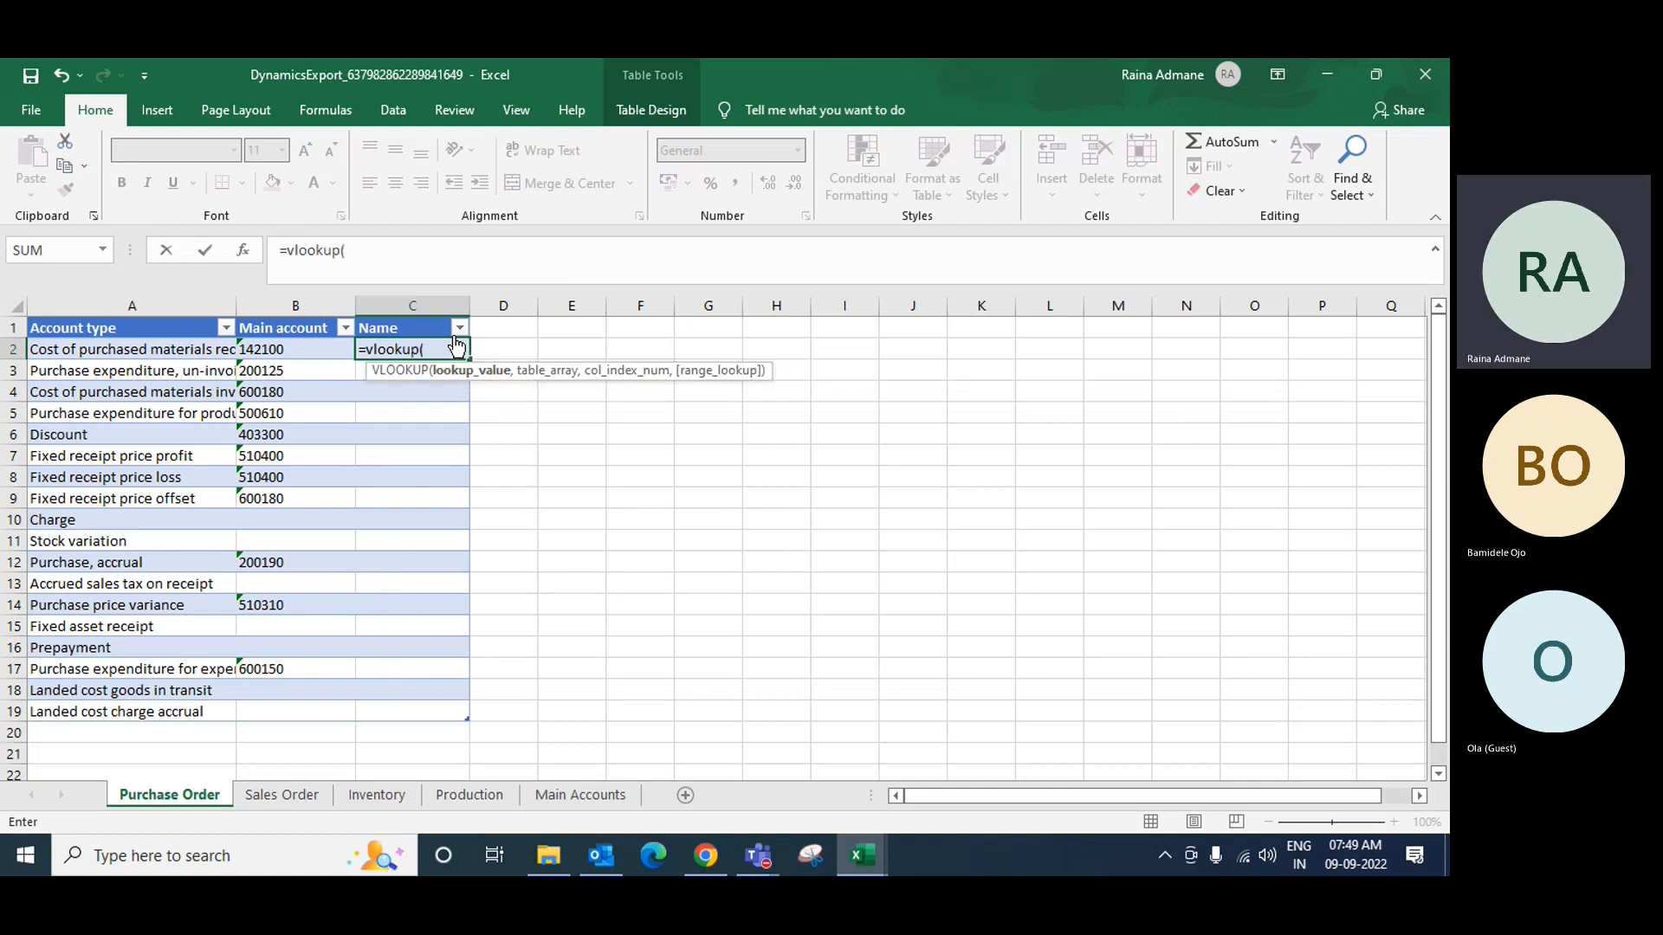
key(Left)
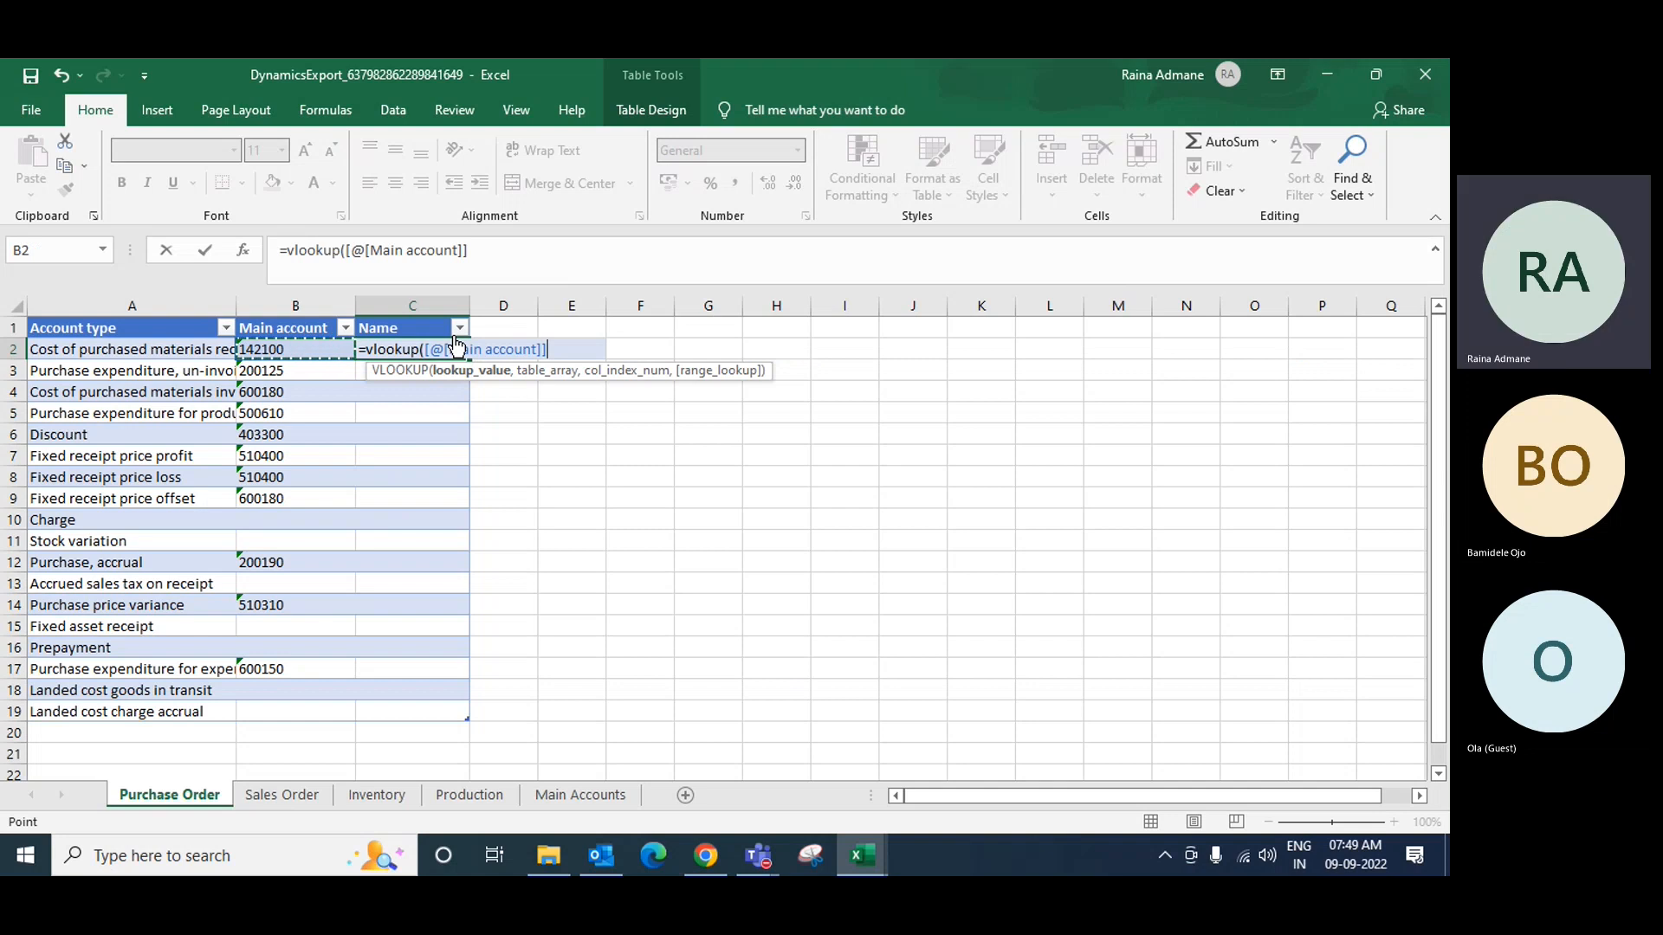
text(,)
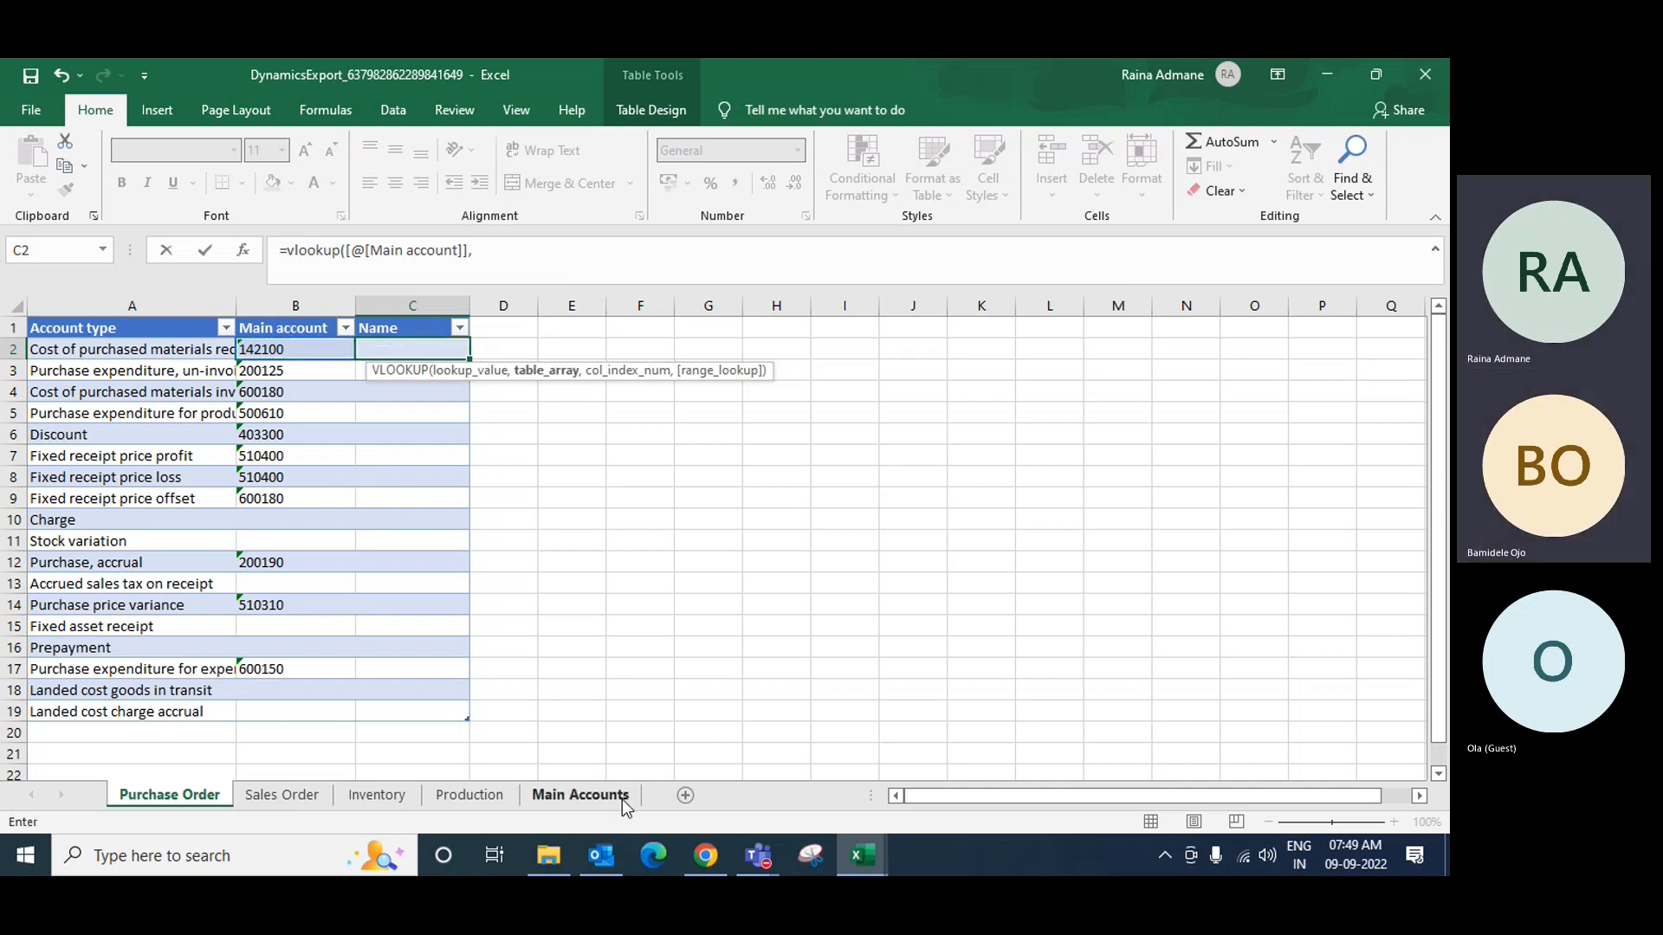
click(617, 794)
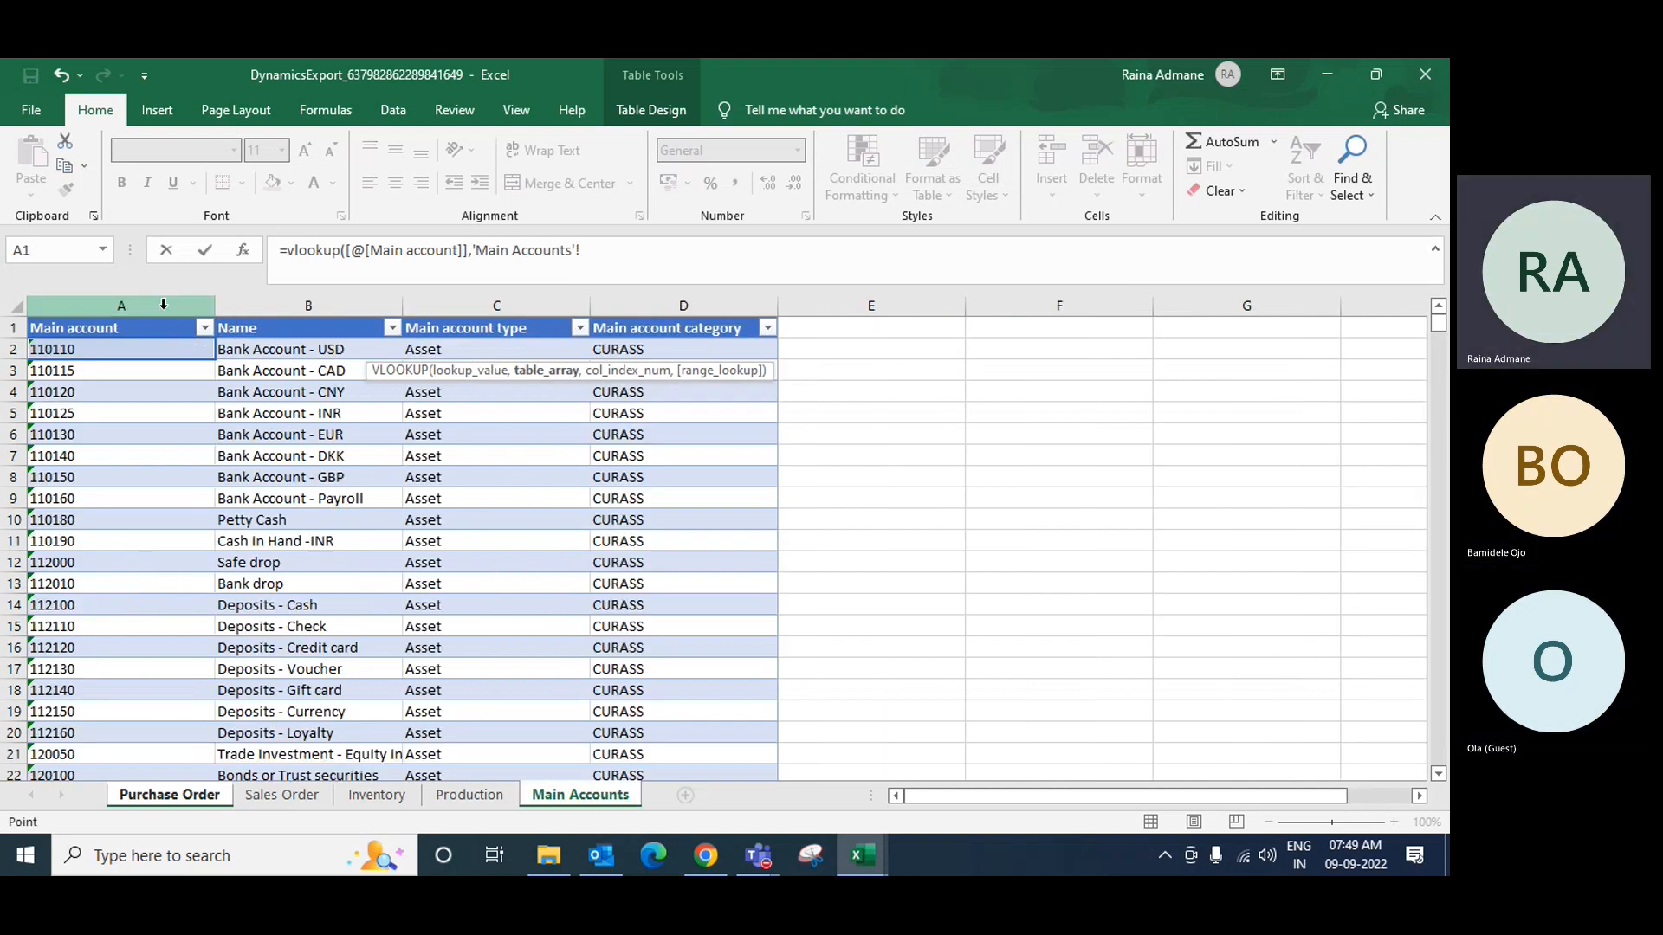
drag(164, 304, 475, 302)
text(,2,0)
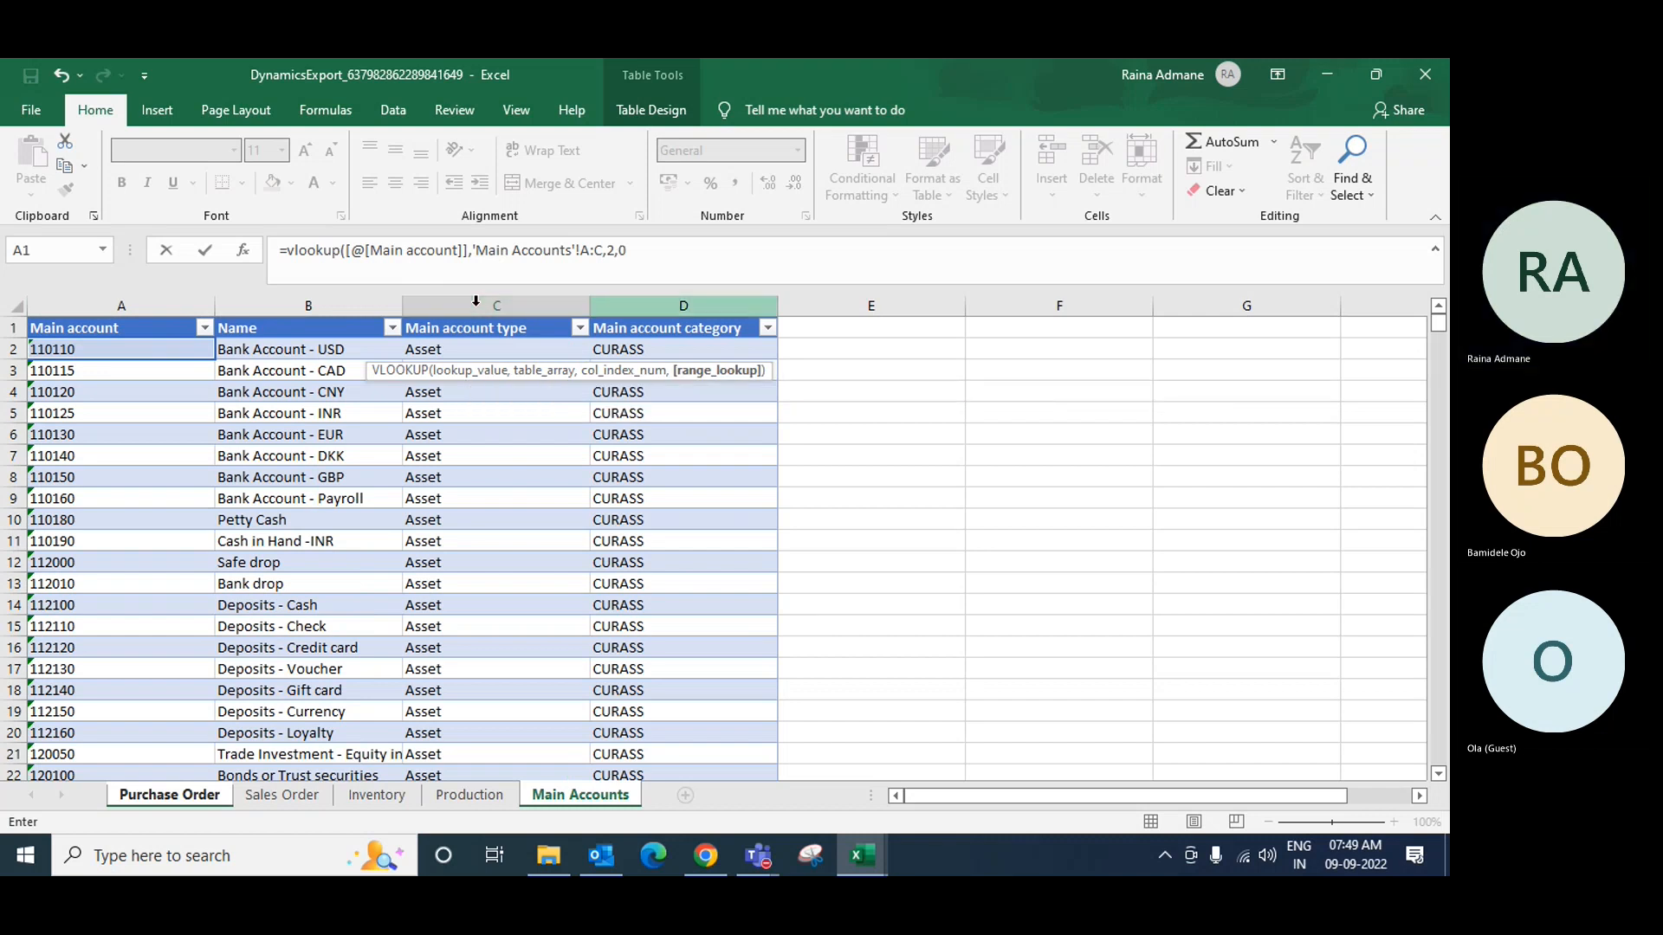
key(Return)
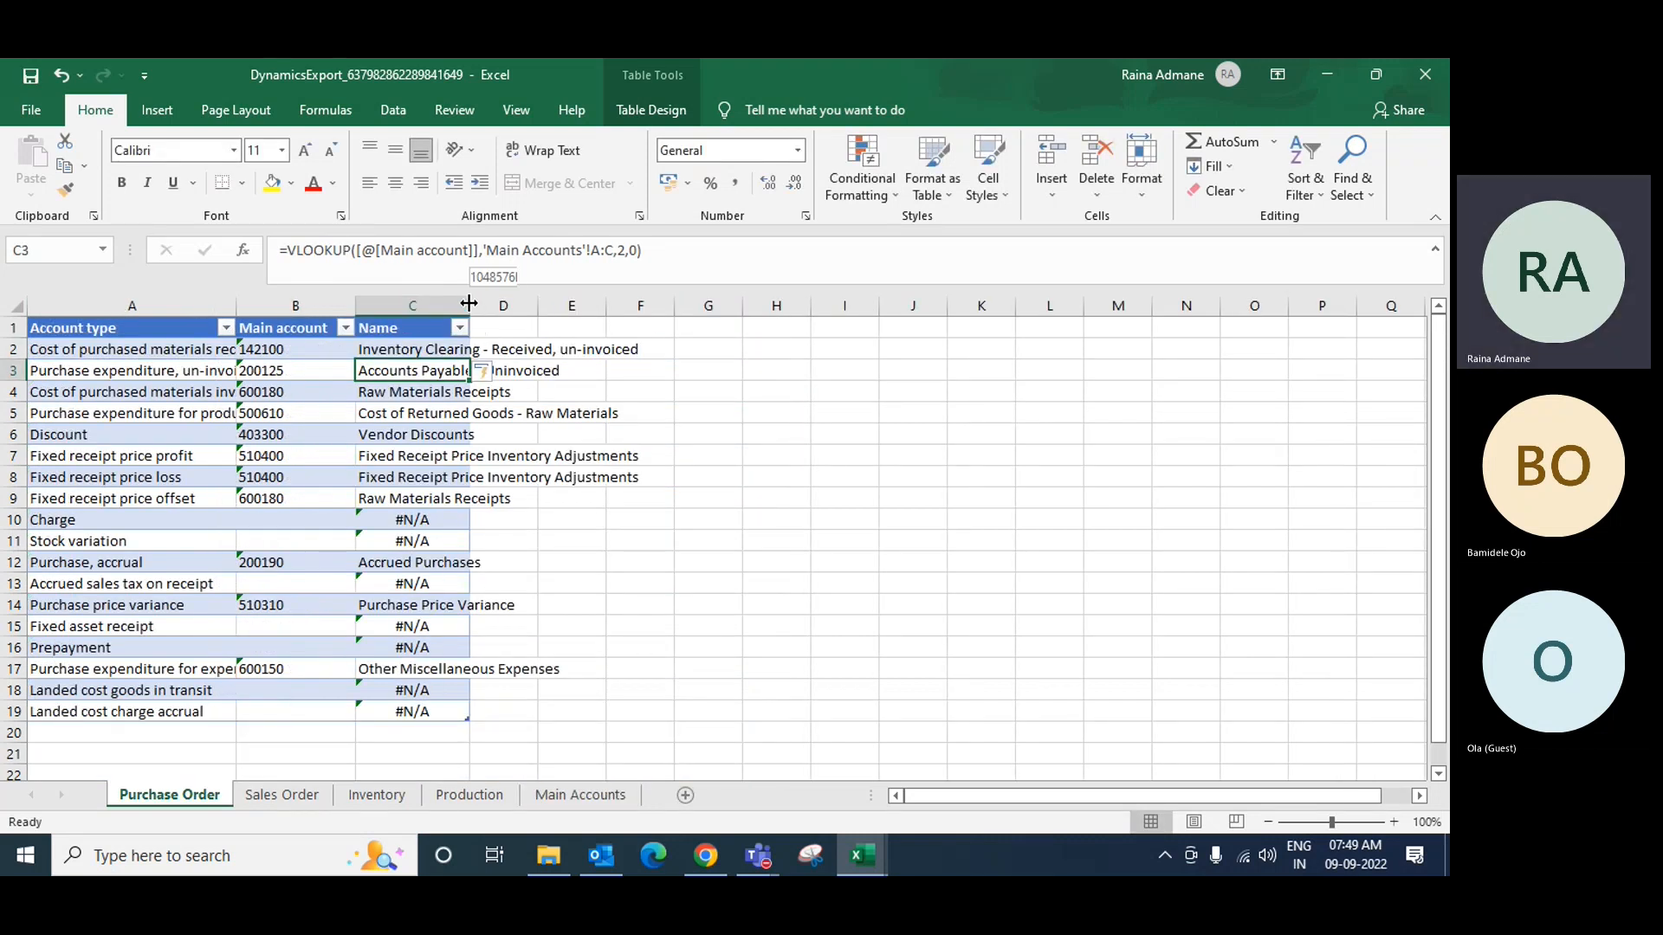
Step: Widen the Name column and wrap its VLOOKUP in IFERROR(…,0) so blank accounts show 0
drag(469, 306, 659, 300)
click(584, 434)
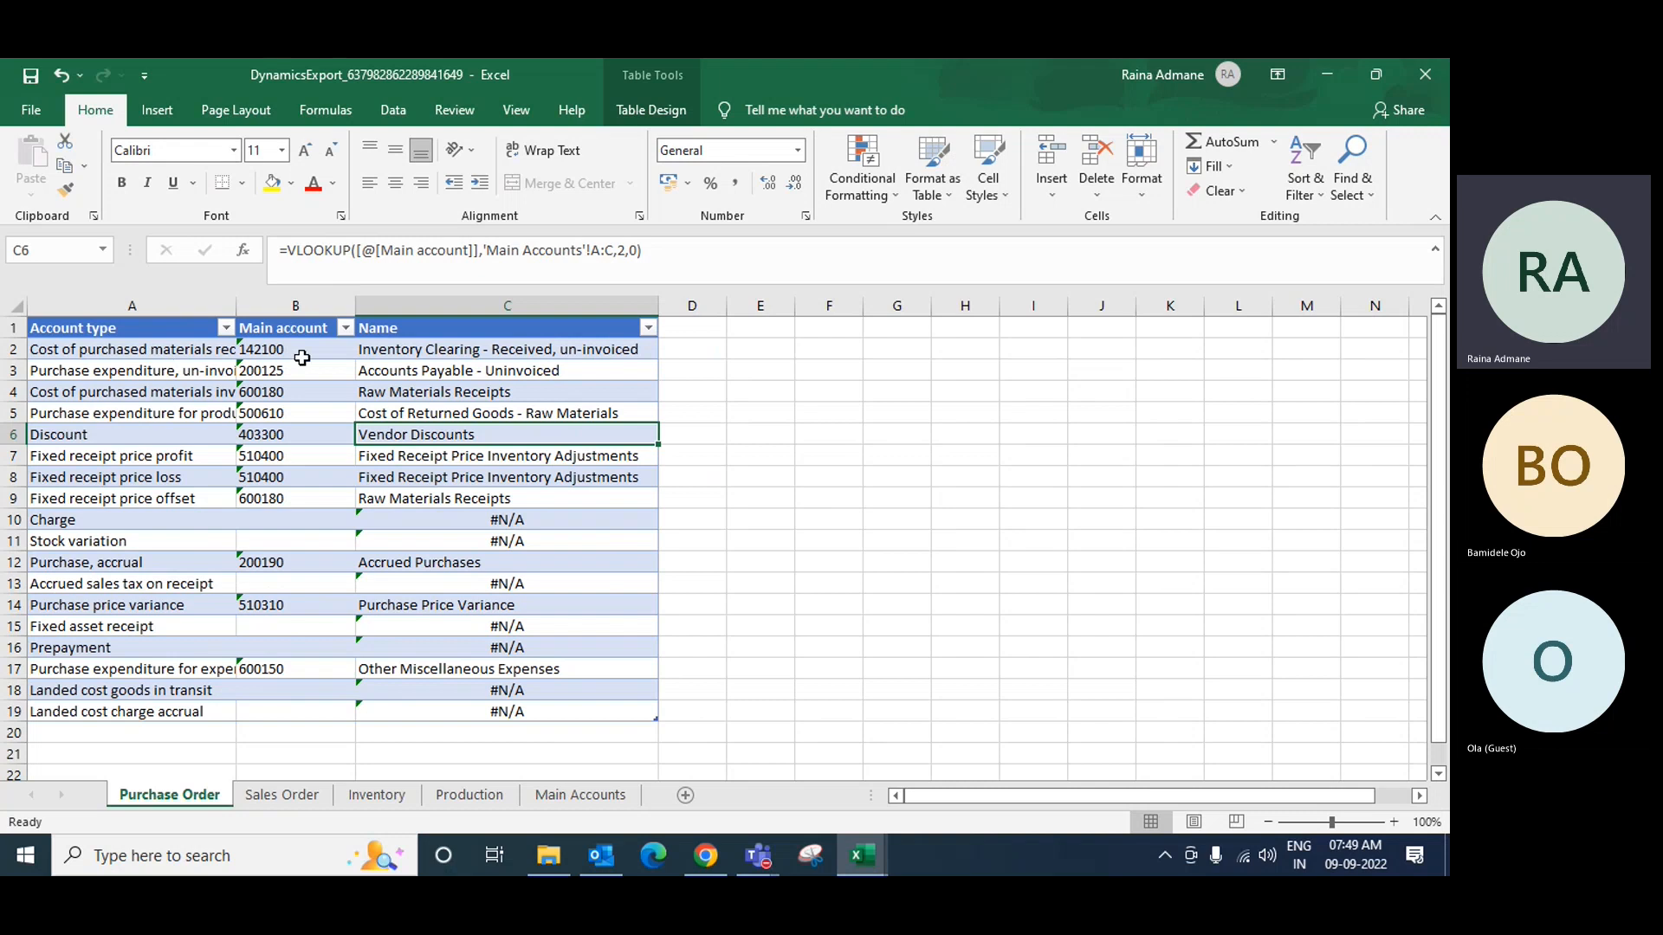
click(293, 250)
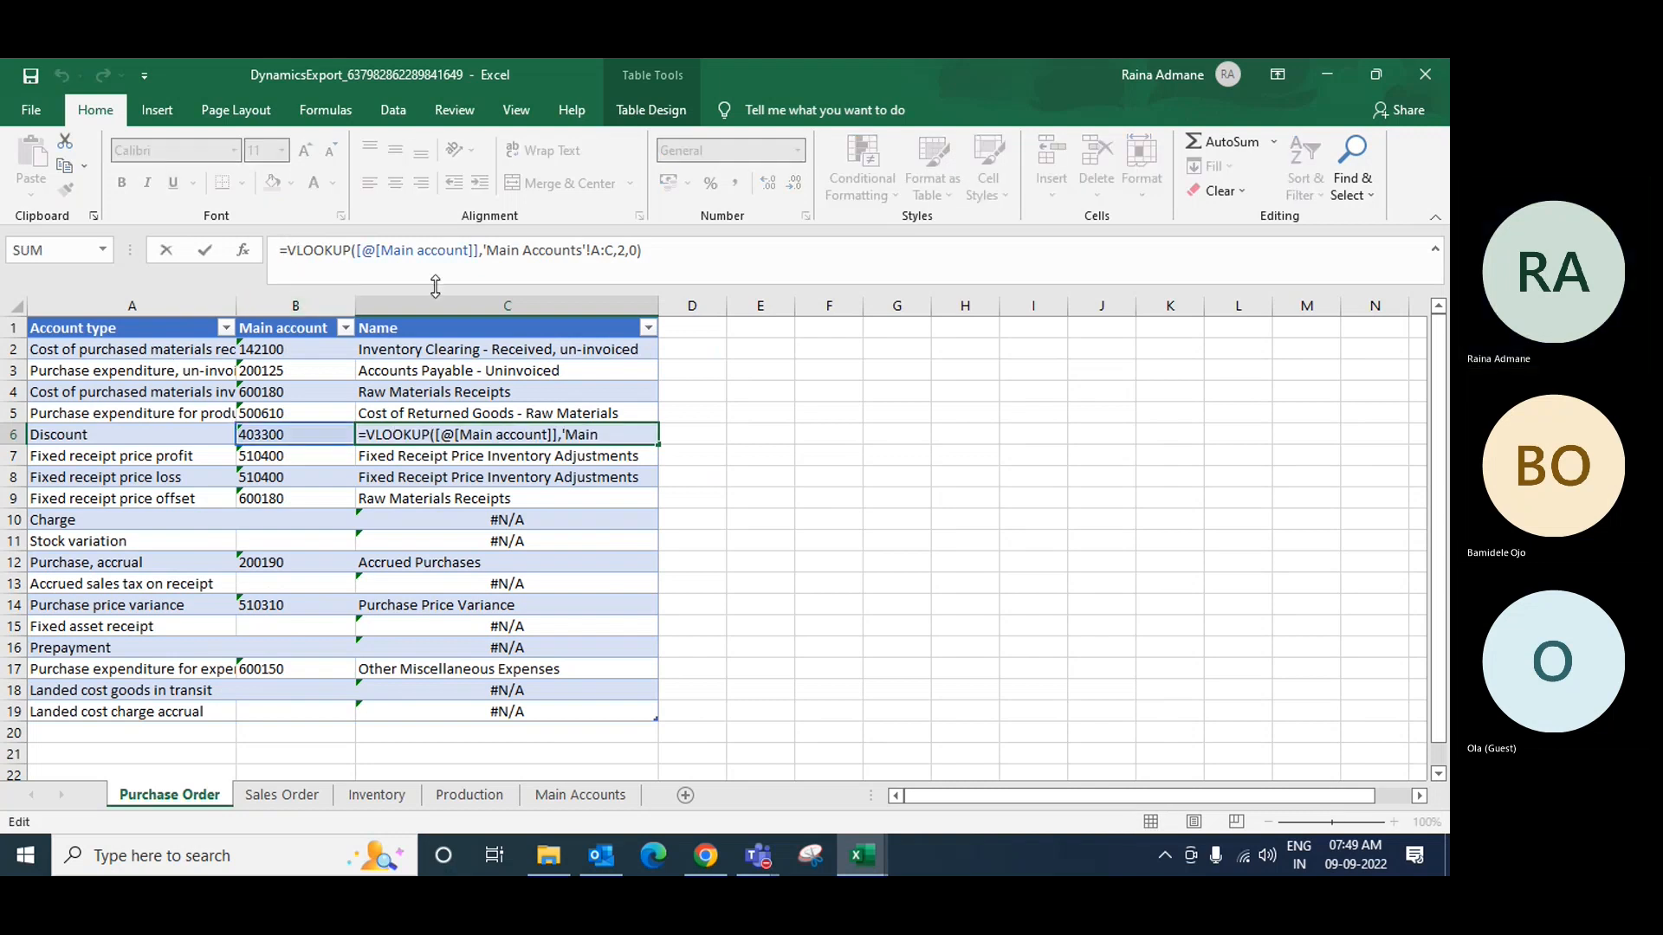
text(i)
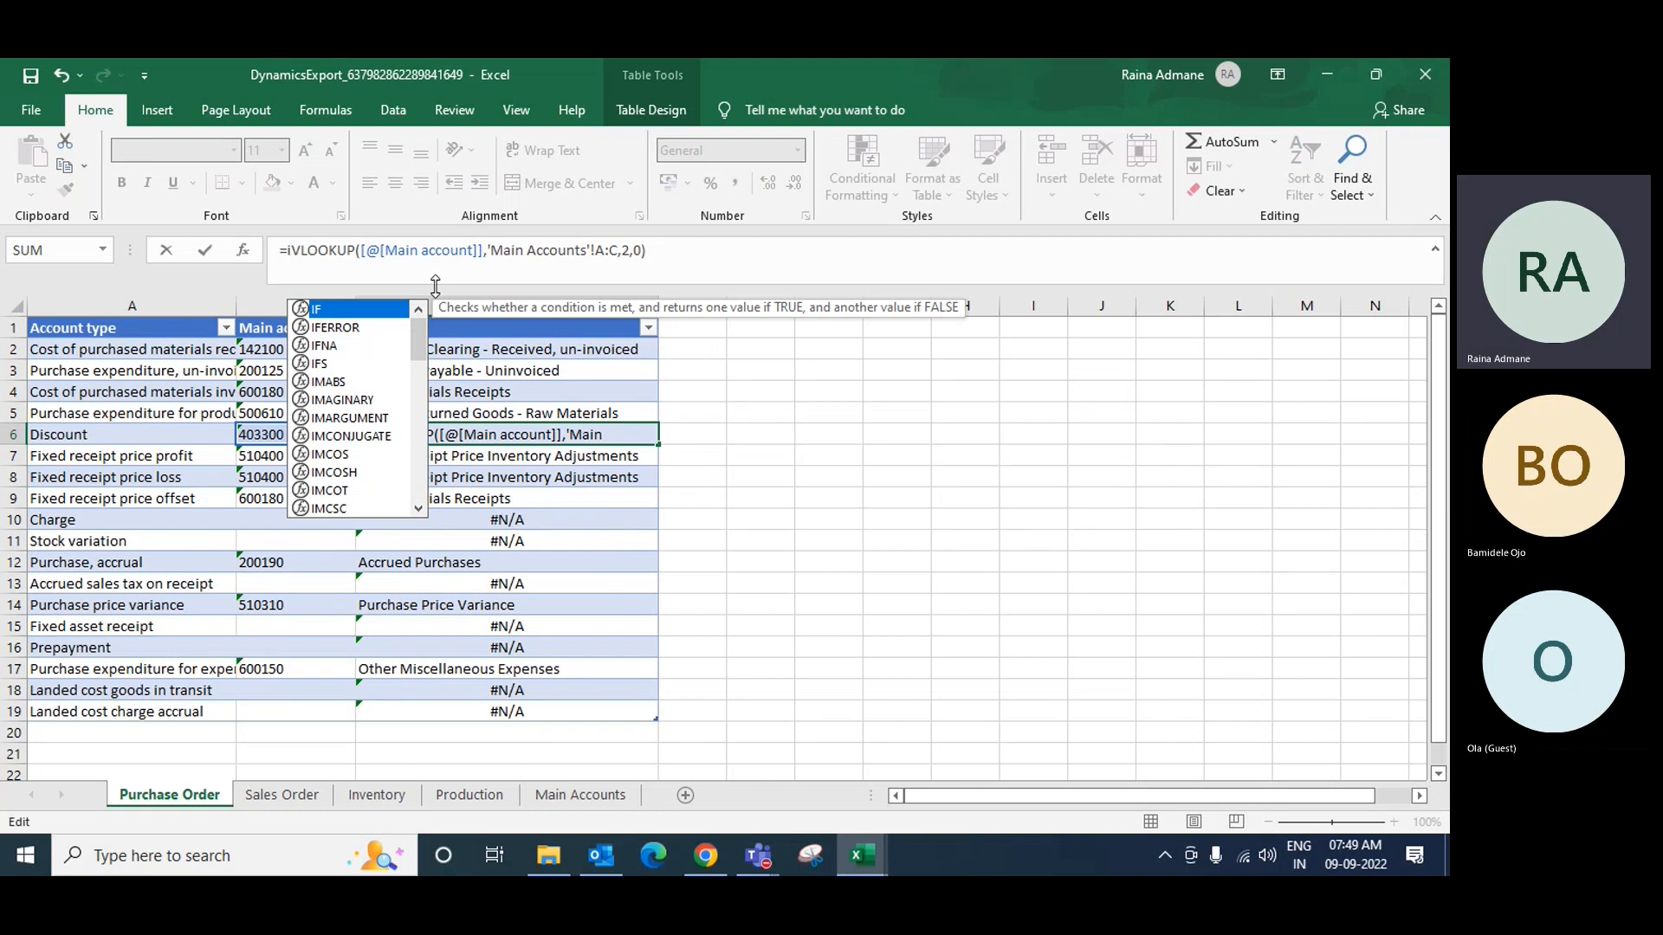
key(Down)
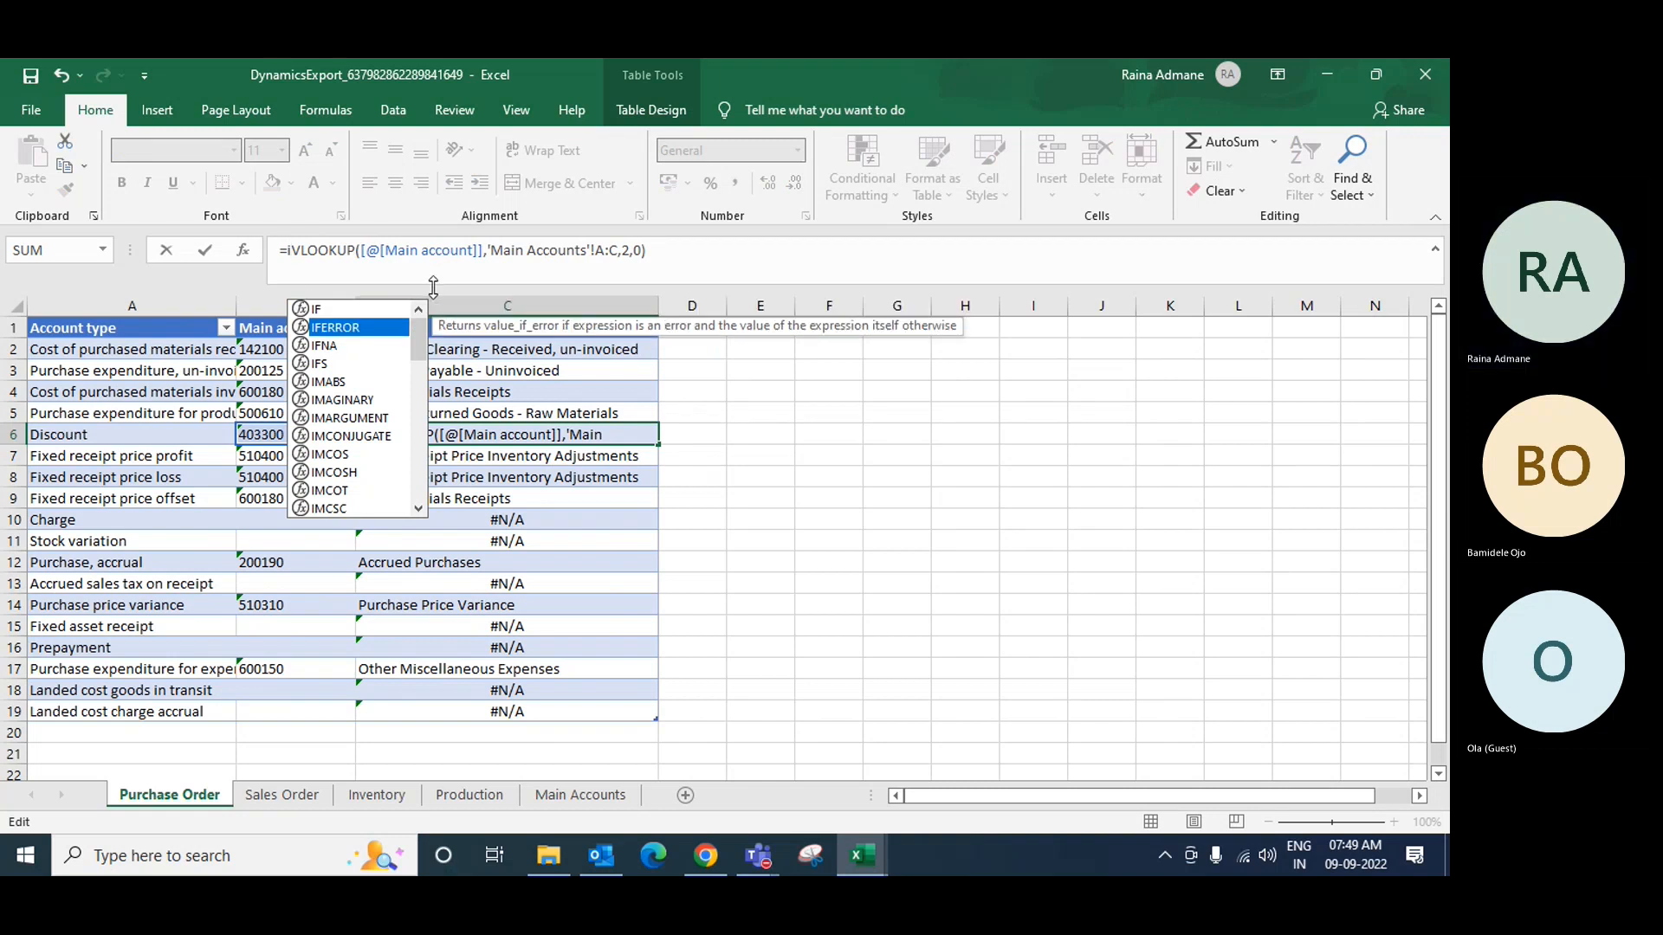
double_click(356, 331)
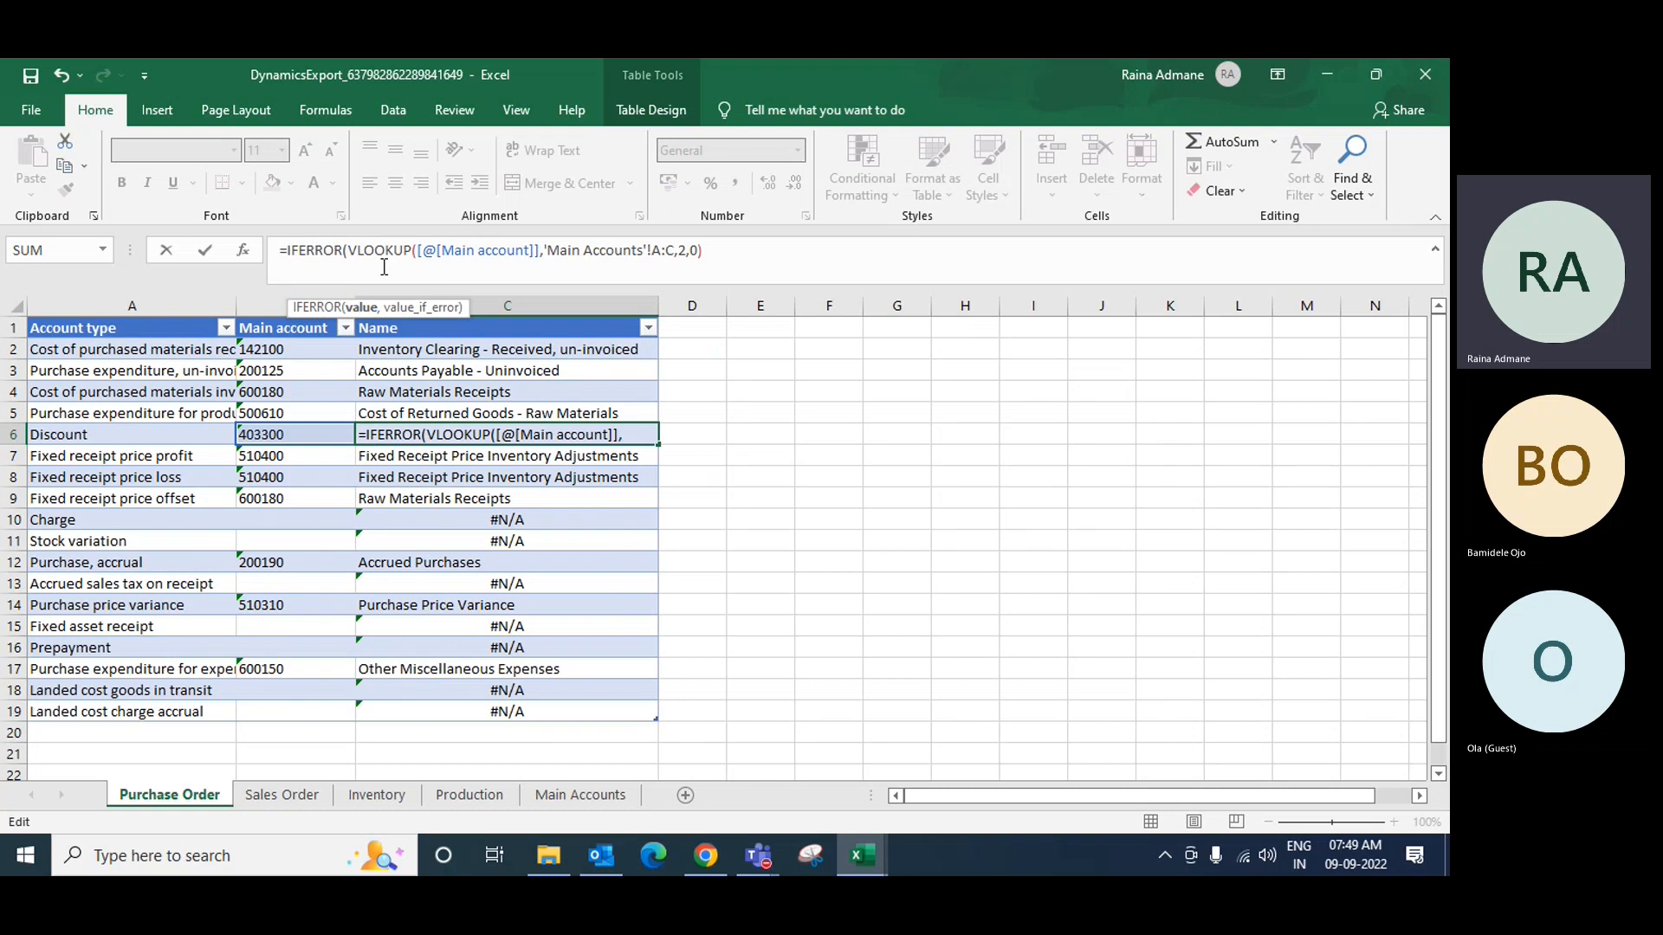
click(713, 250)
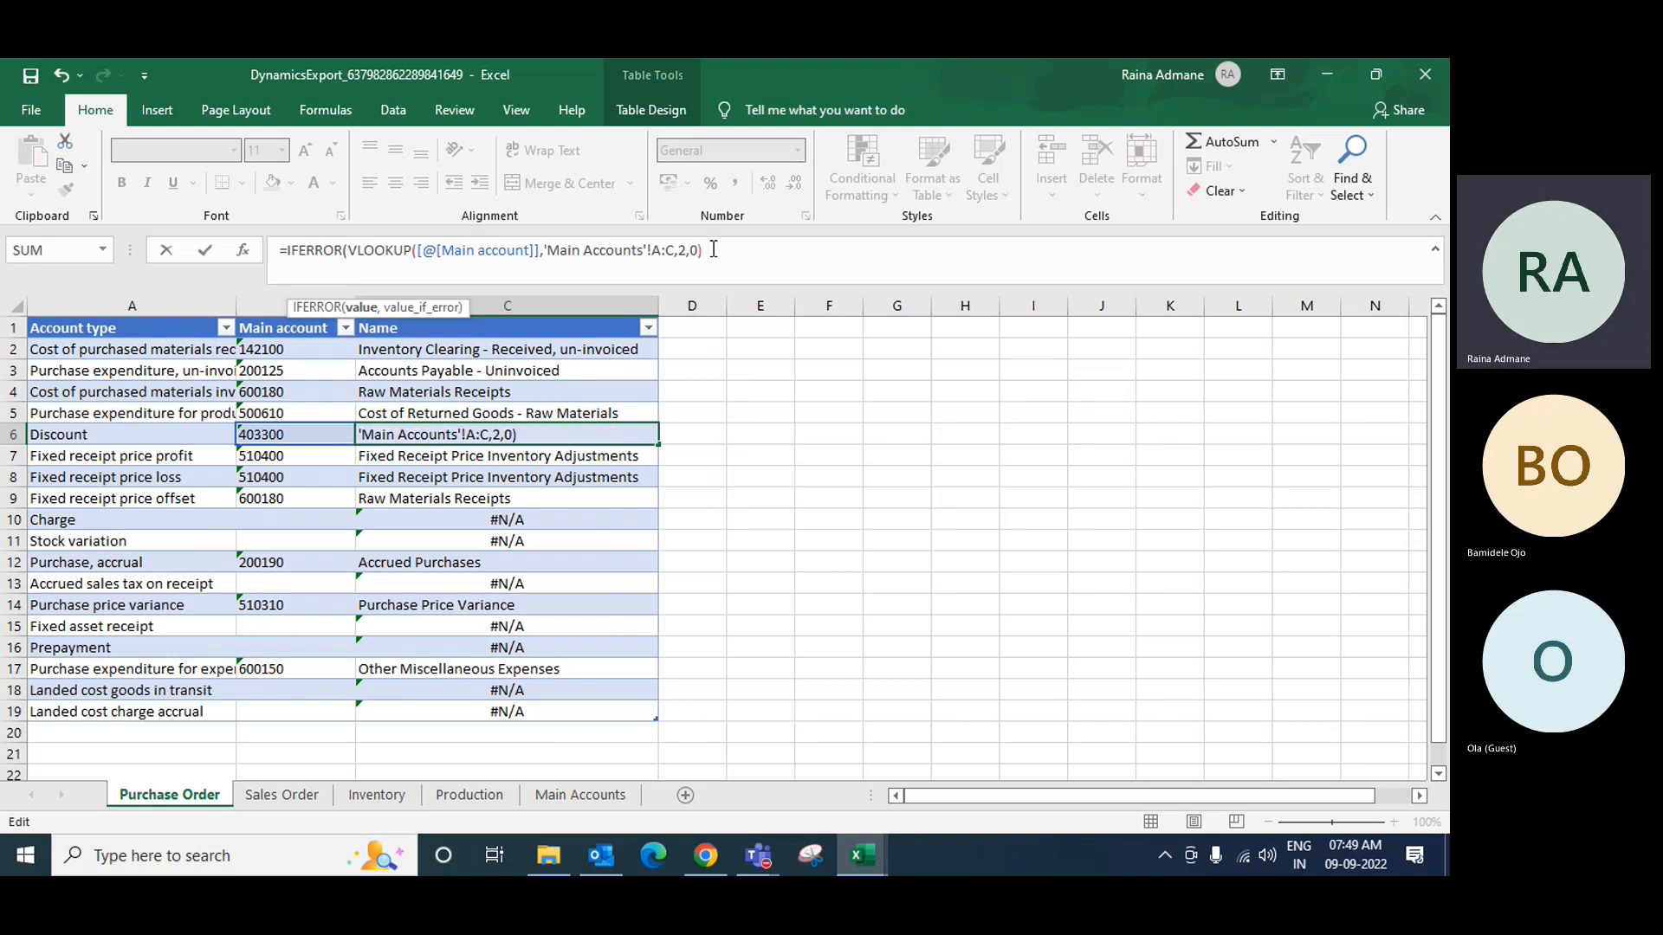
text(,0)
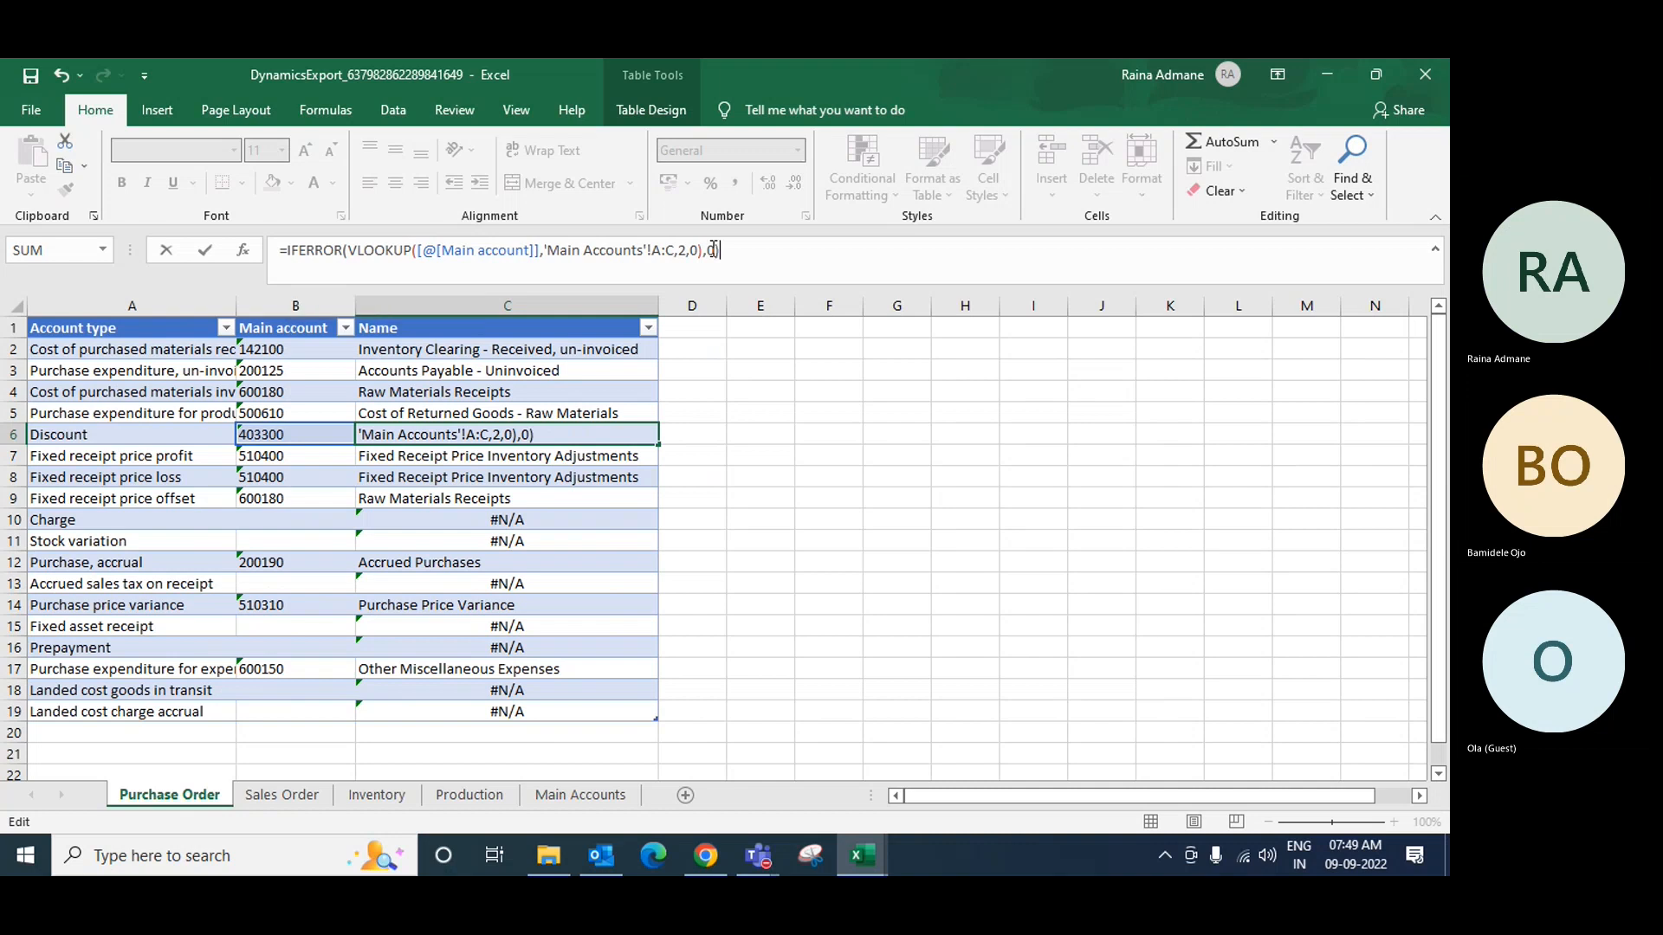
key(Return)
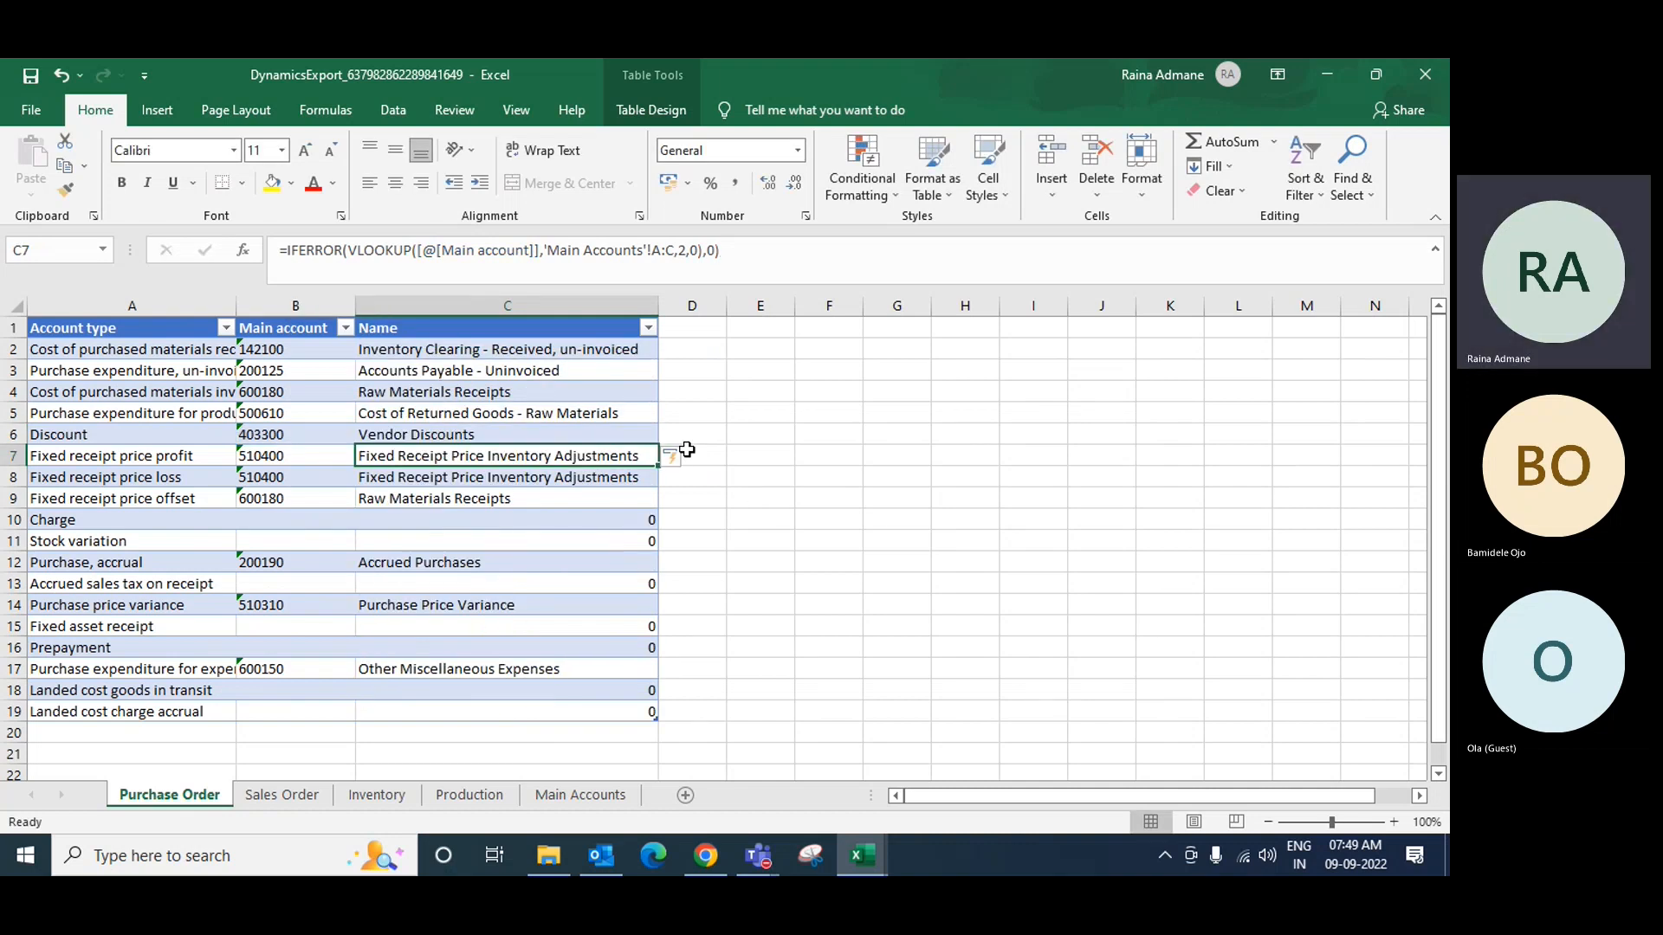
Step: Widen column A to show full account type names, then reselect the C2 formula cell
click(593, 346)
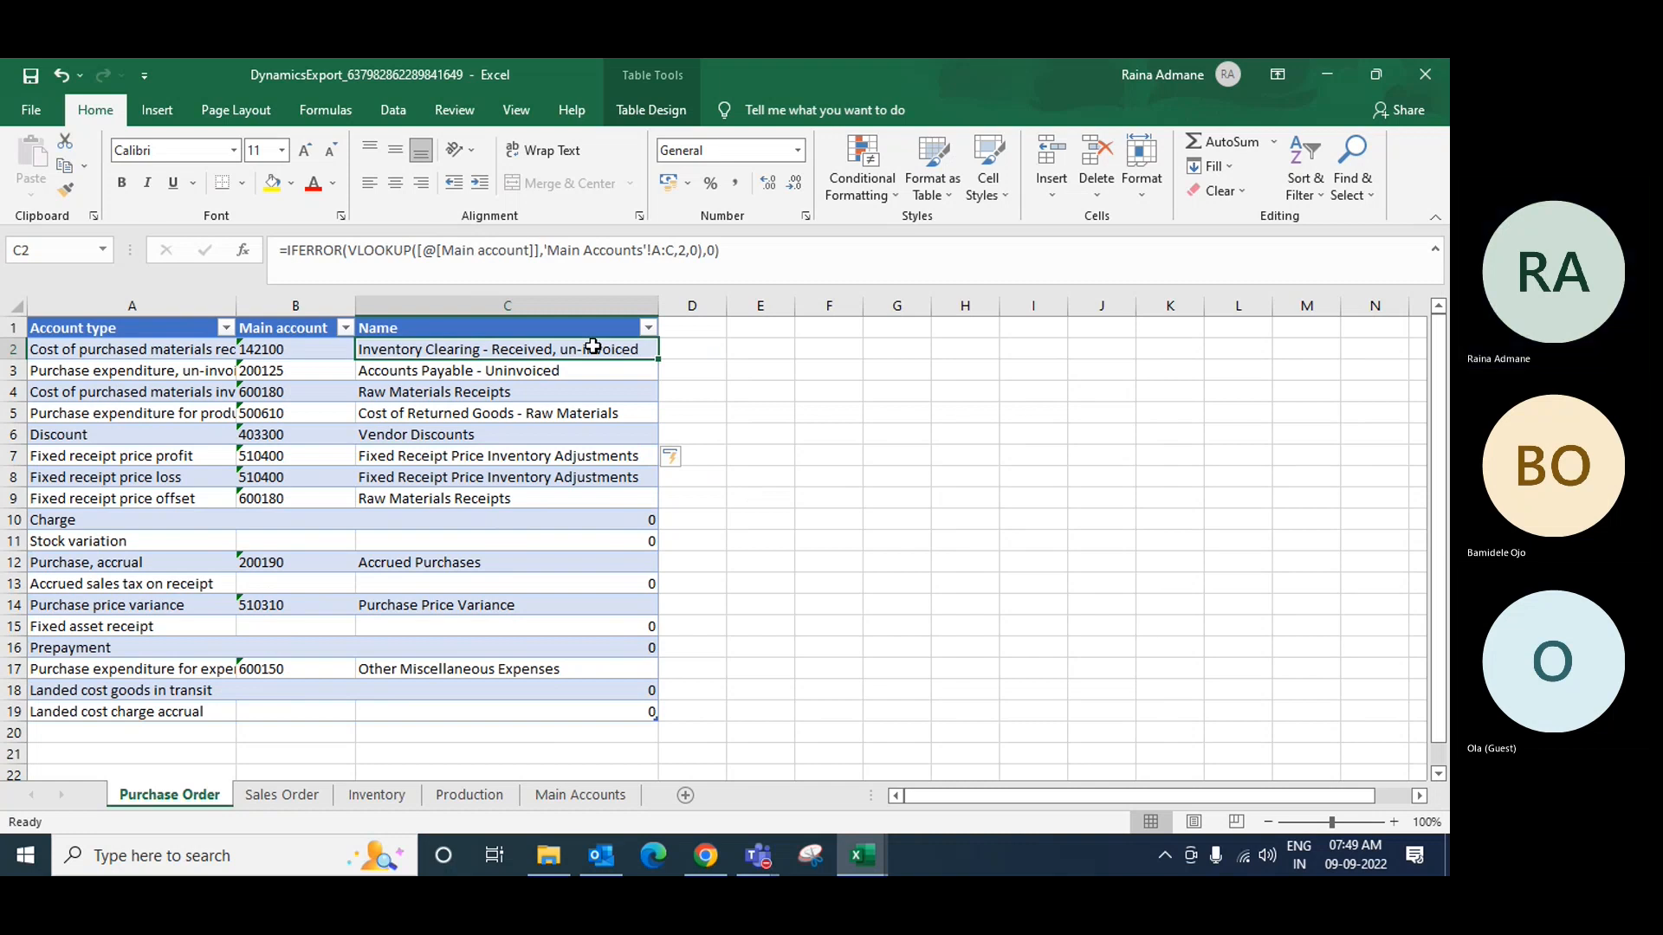
drag(237, 306, 275, 301)
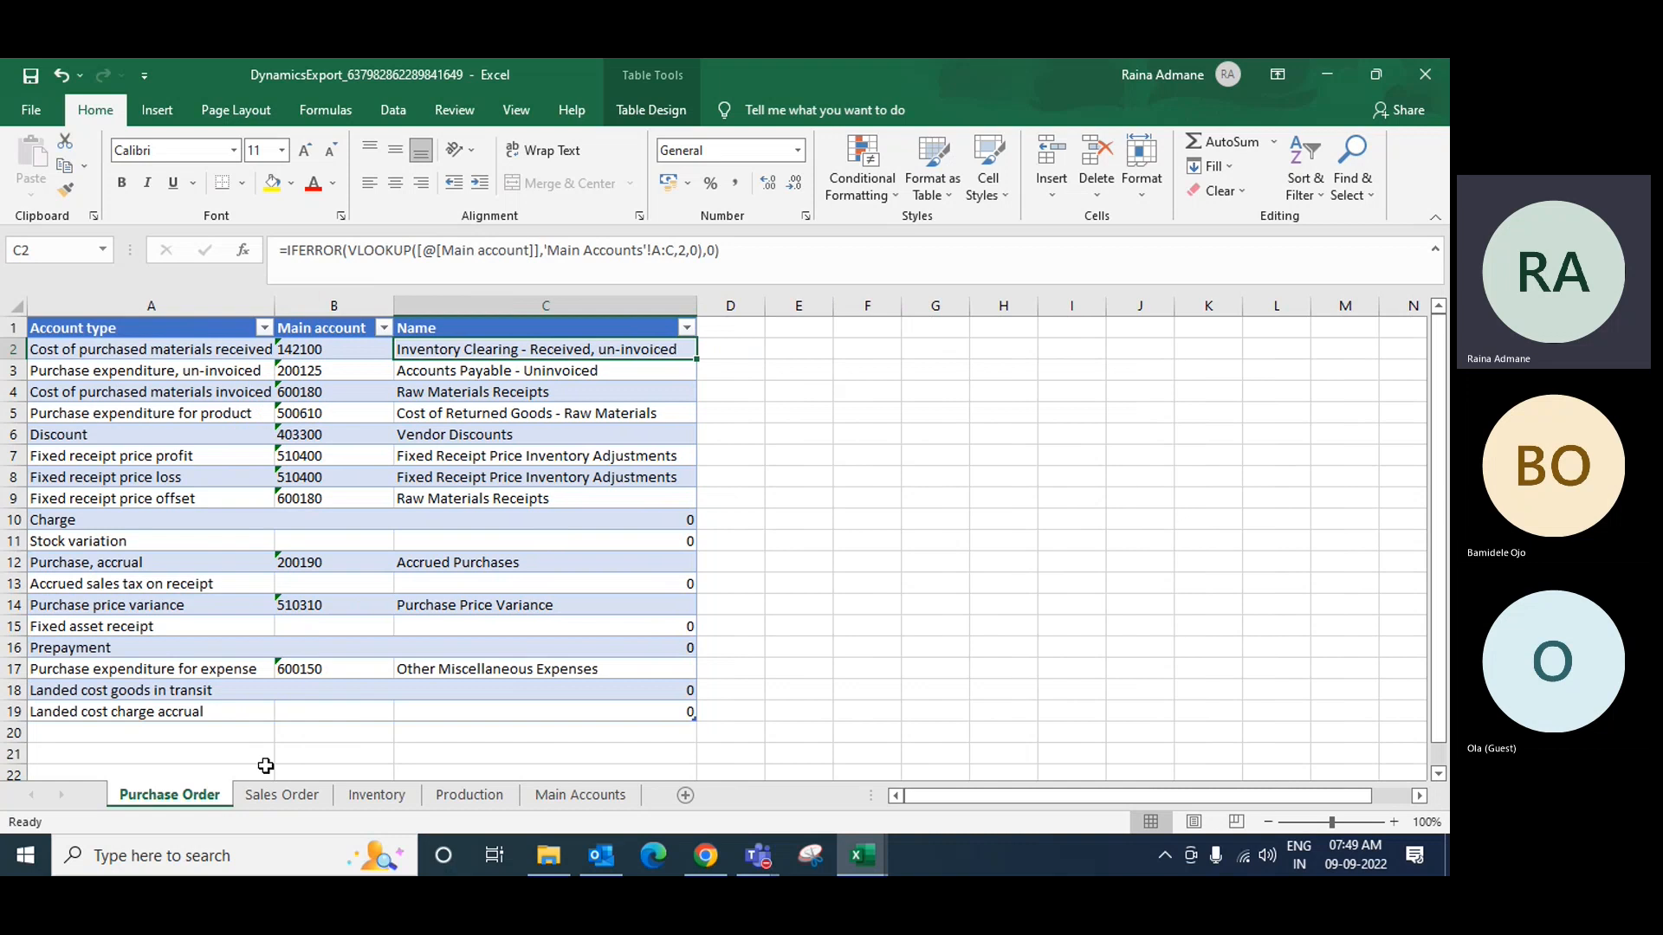
click(113, 351)
drag(273, 306, 321, 306)
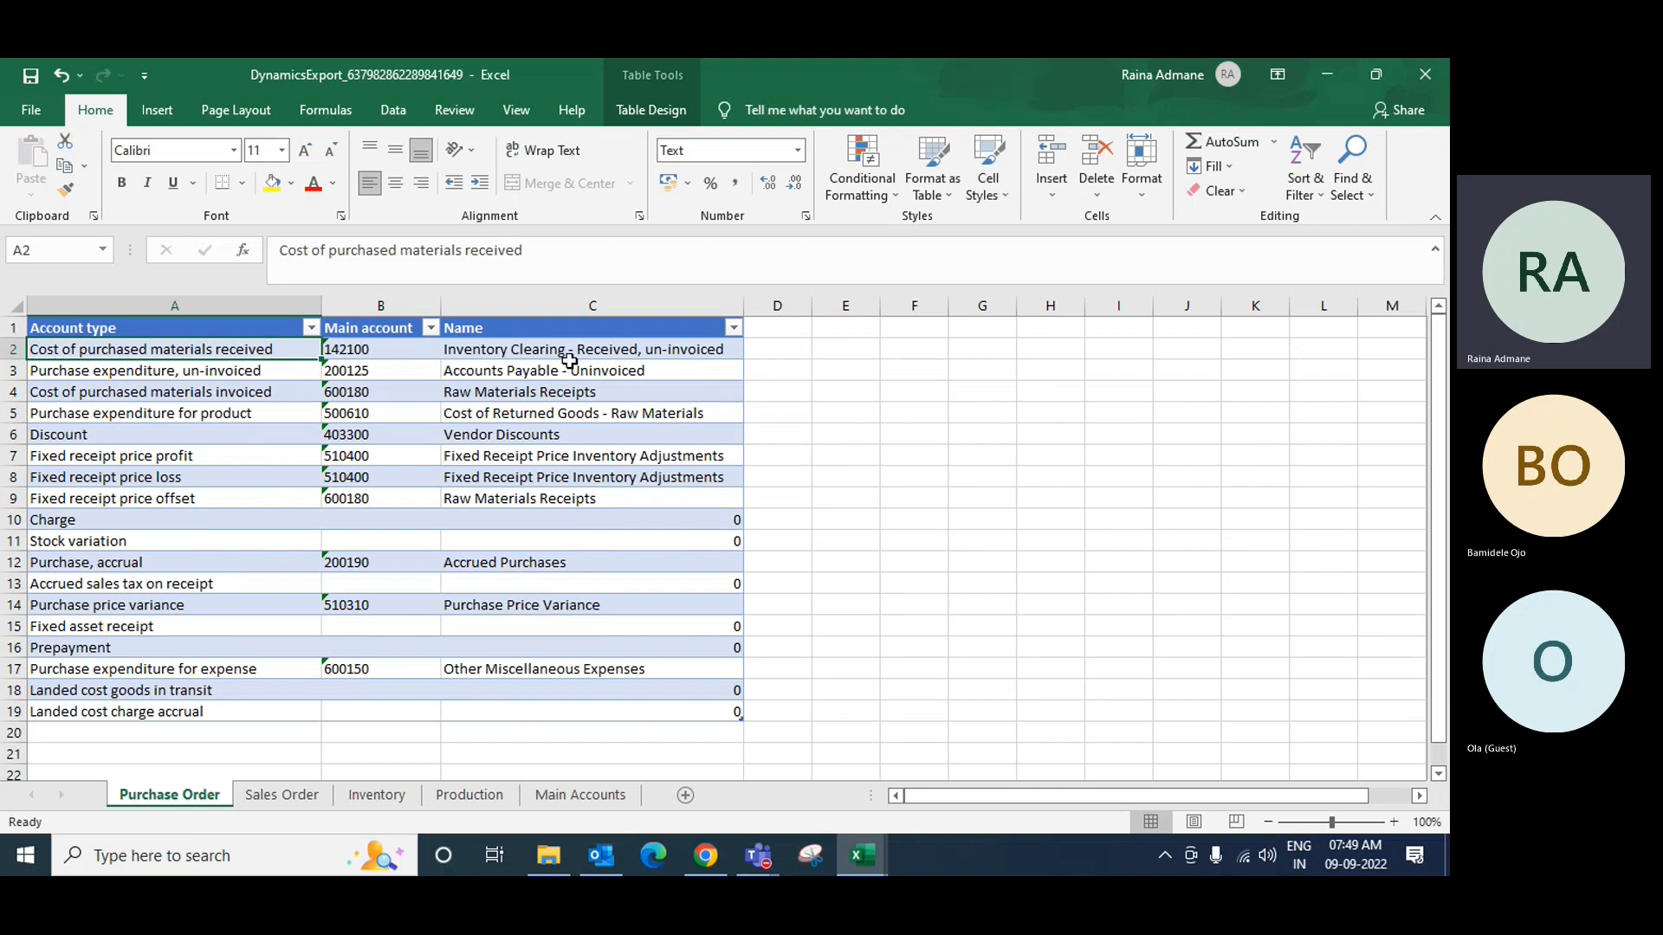
click(498, 349)
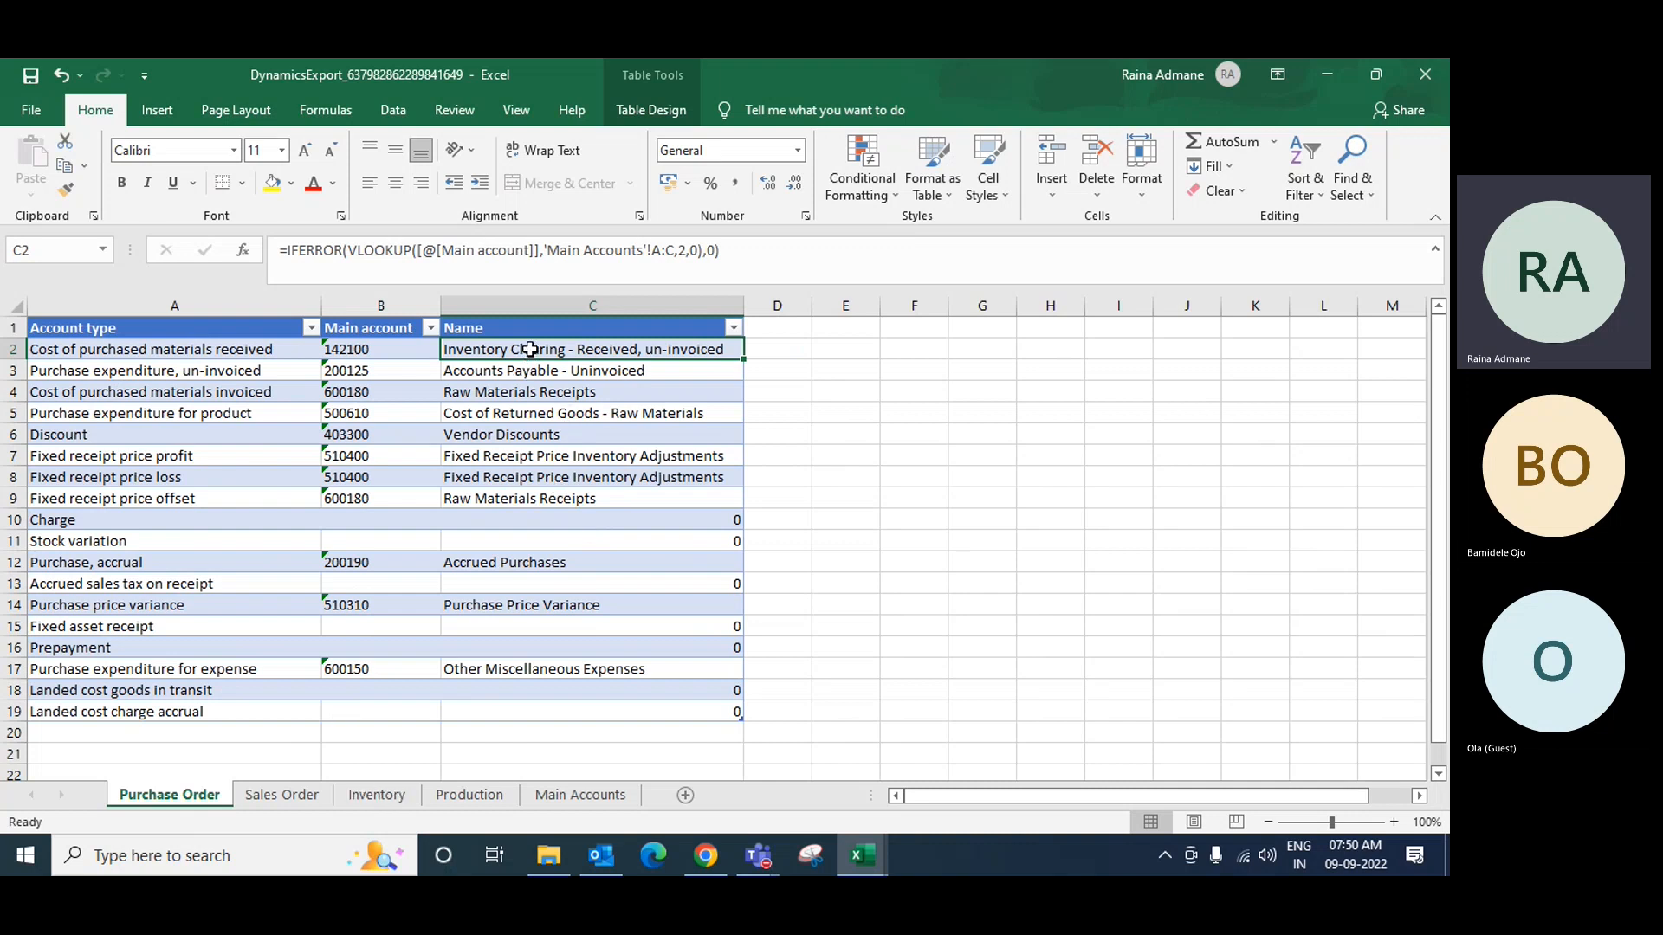
Step: Copy the C2 Name lookup formula into C2 of the Sales Order, Inventory and Production sheets
key(ctrl+c)
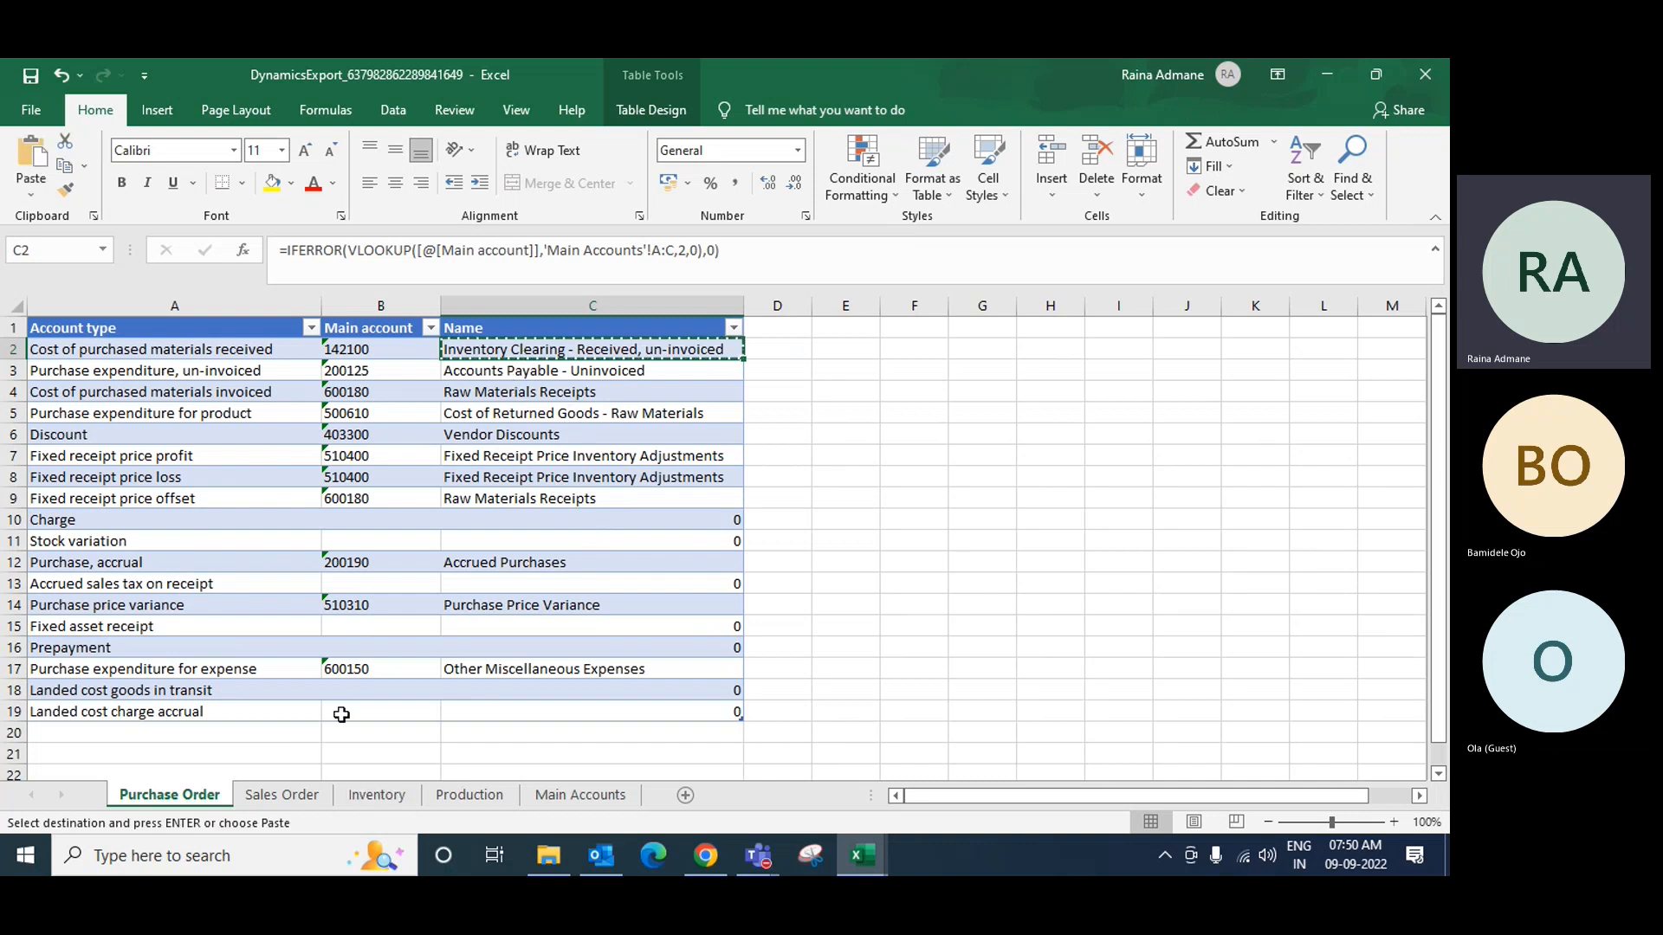
click(281, 794)
click(370, 356)
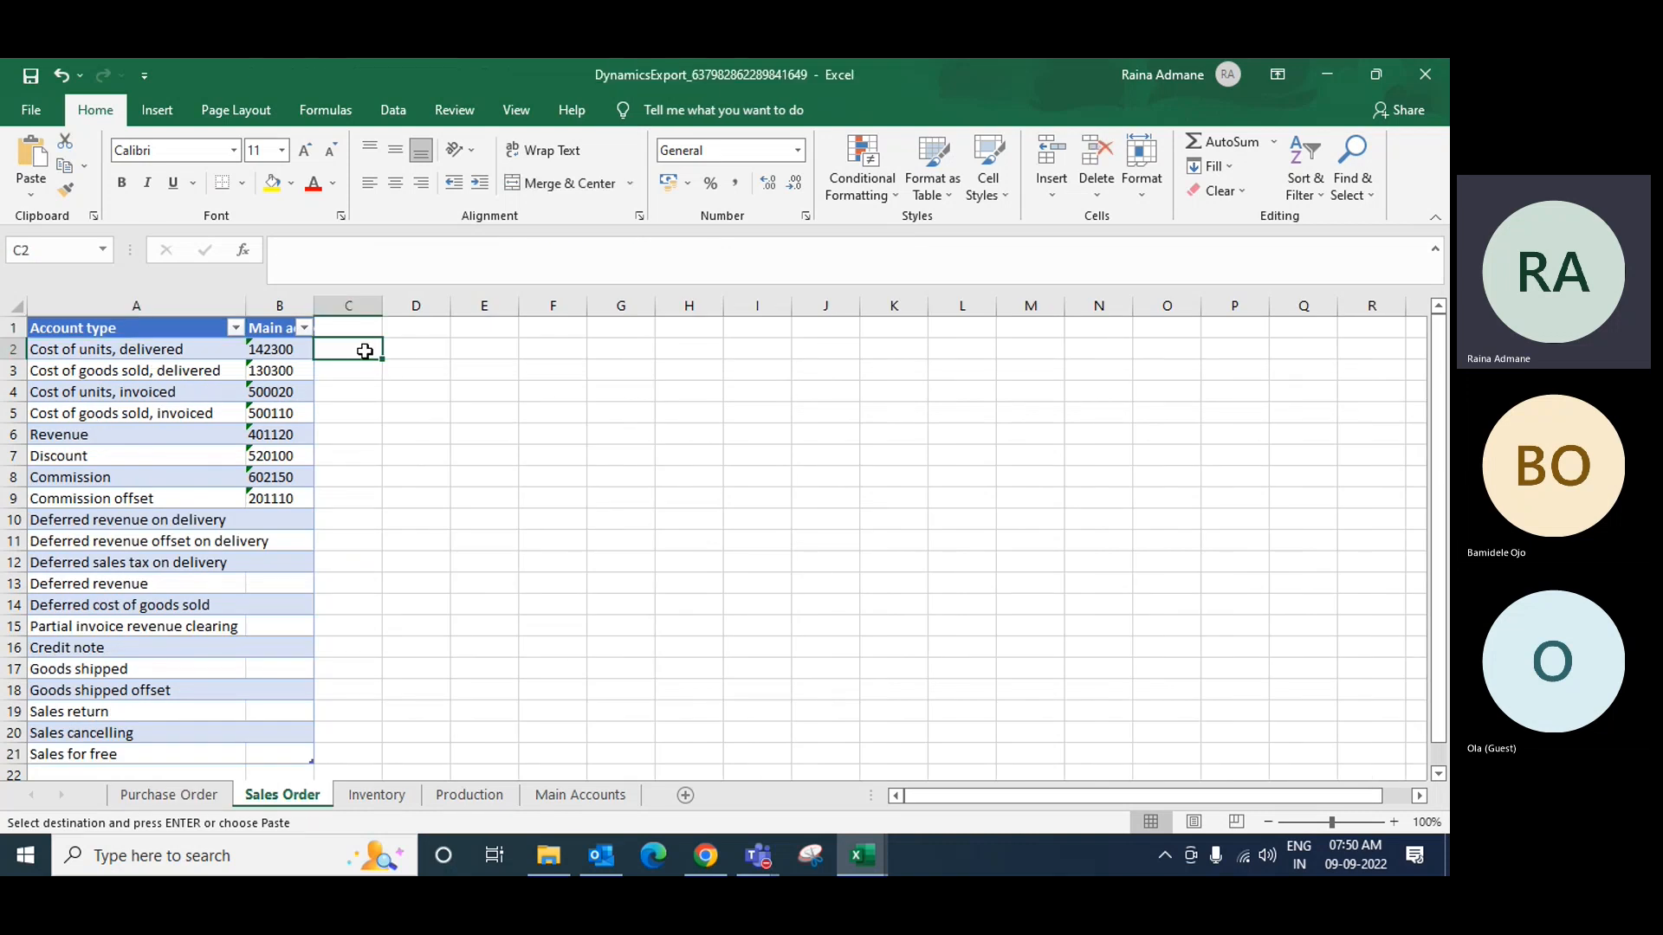
key(ctrl+v)
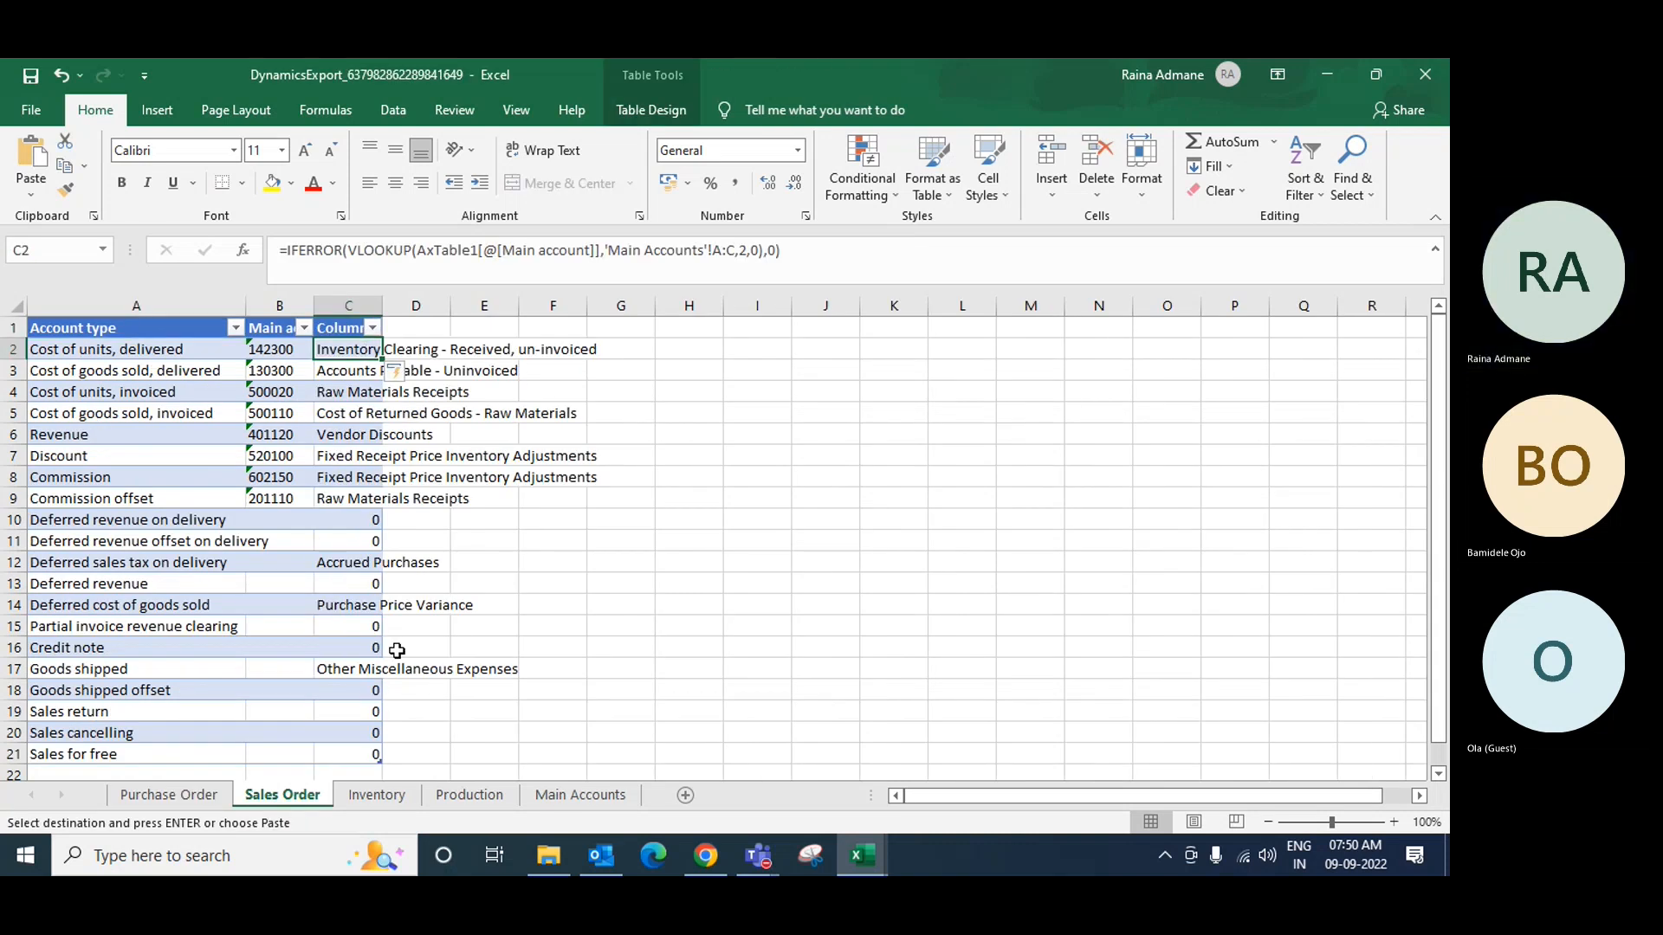
click(377, 795)
click(208, 350)
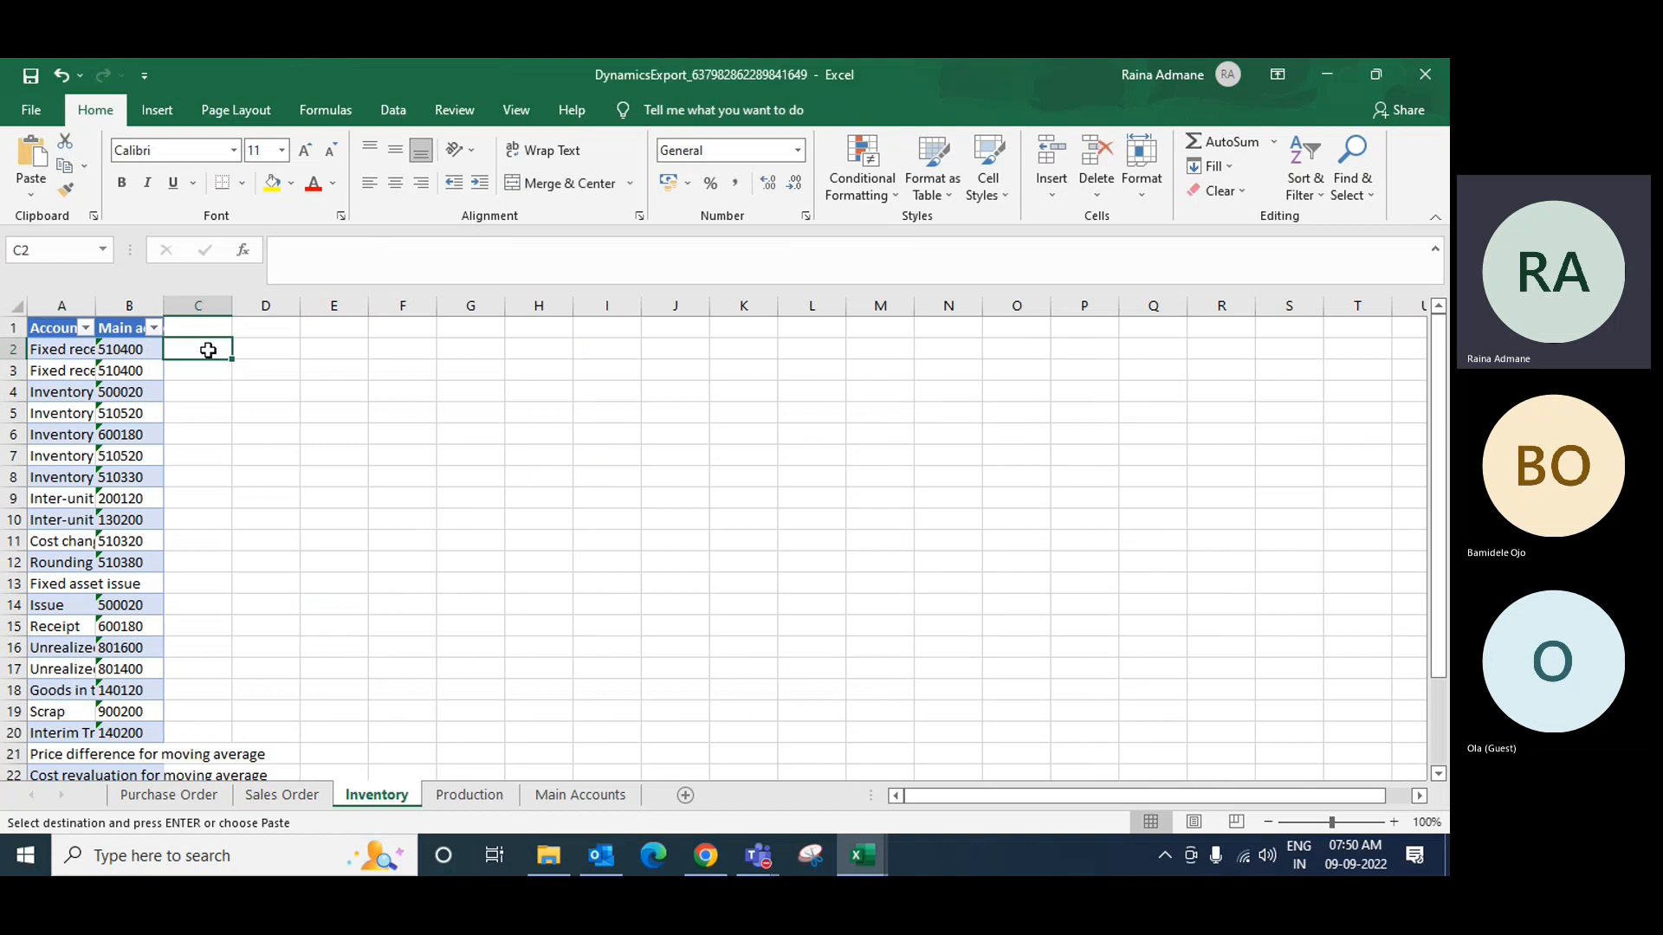
key(ctrl+v)
click(469, 794)
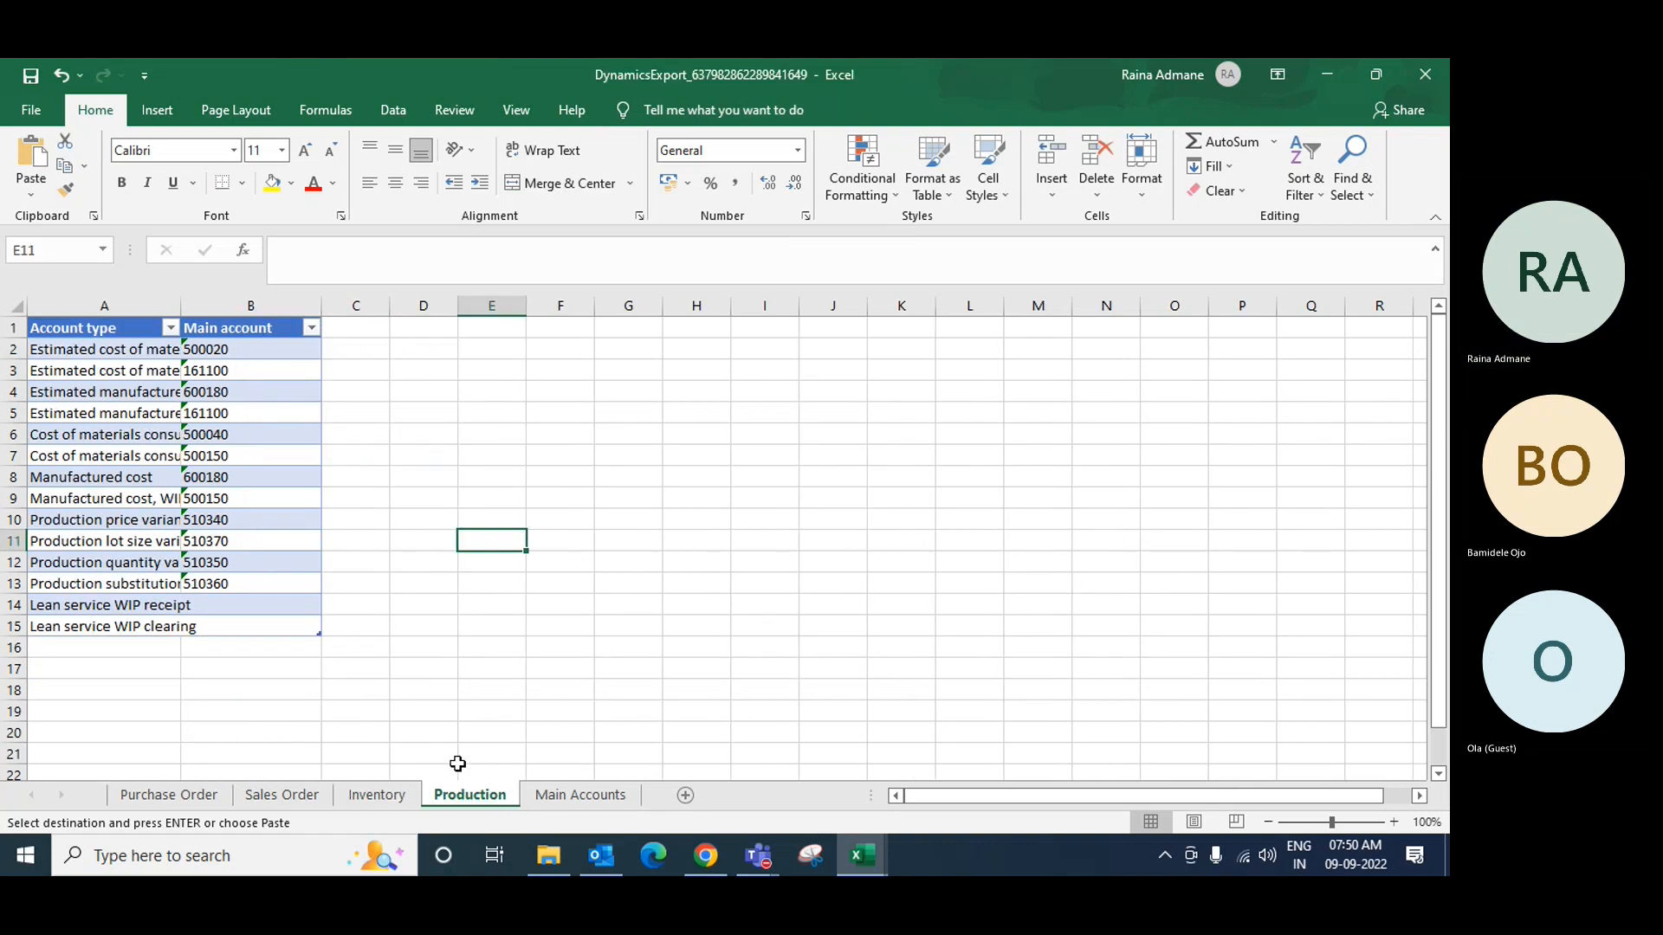
click(349, 346)
key(ctrl+v)
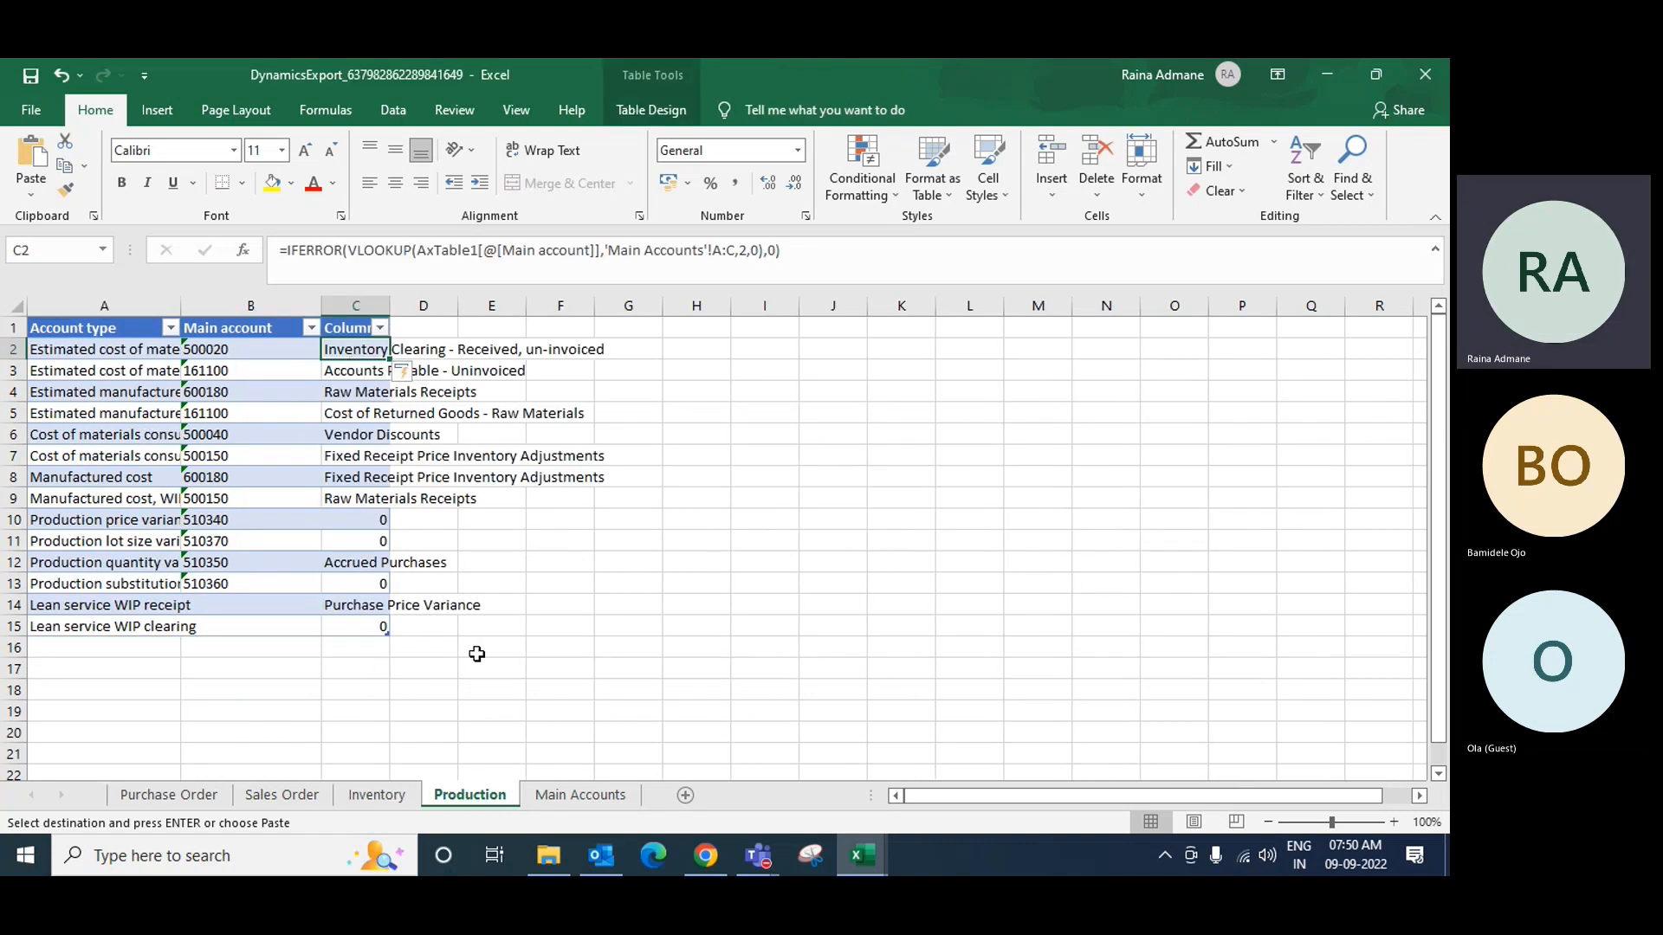
click(563, 796)
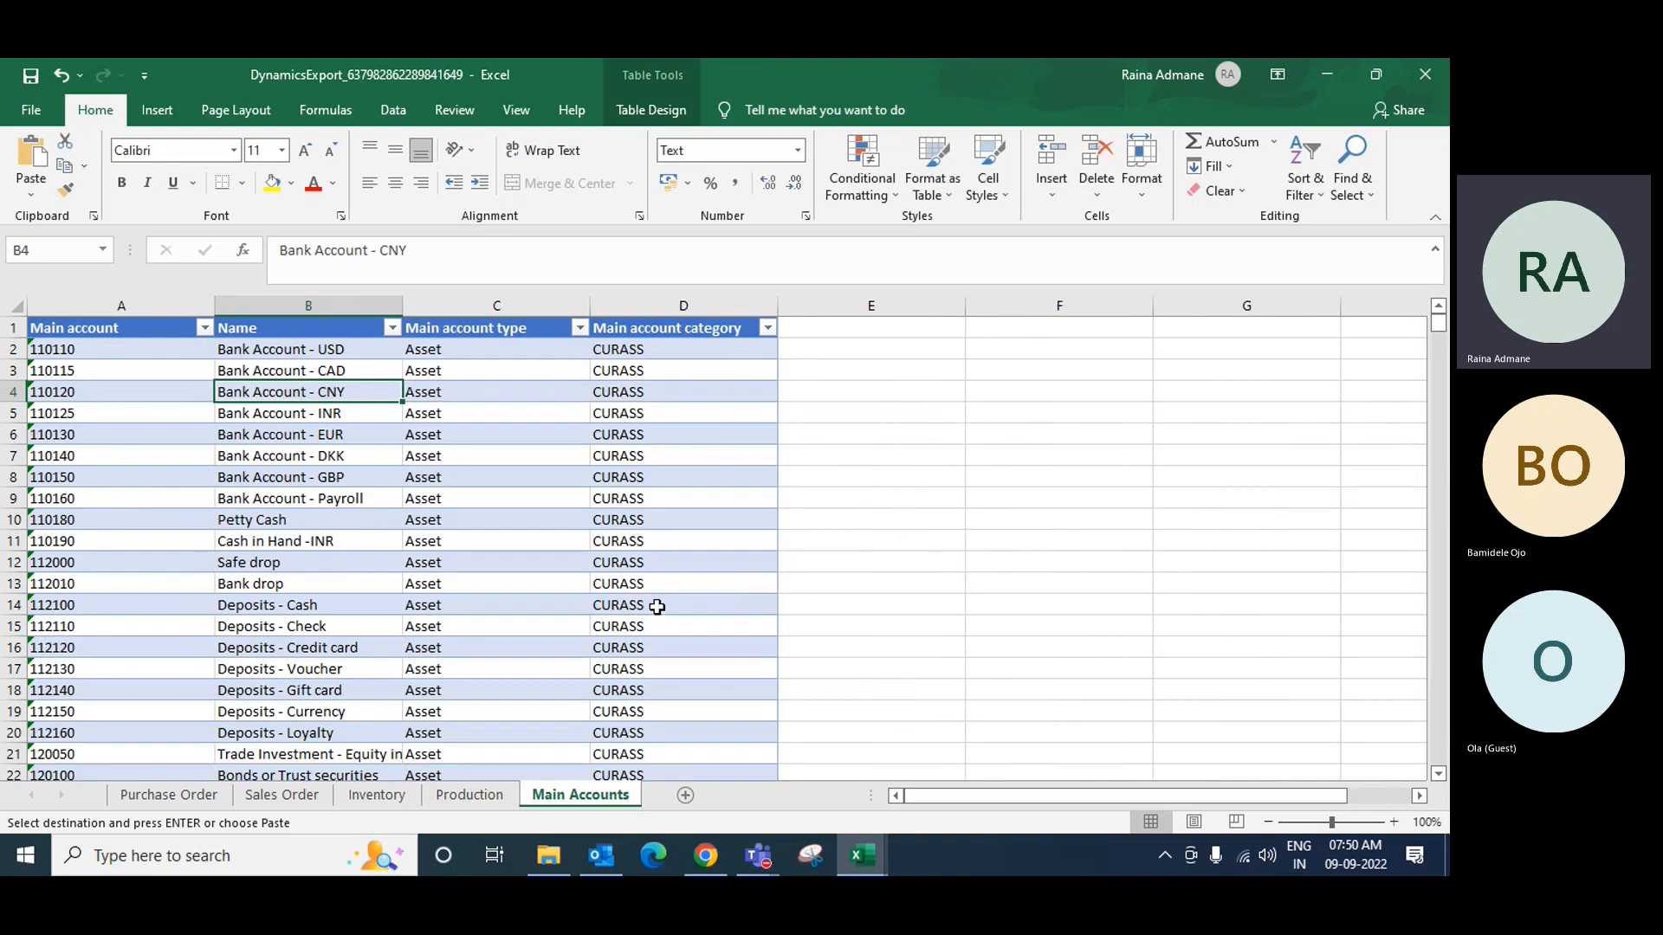
click(156, 797)
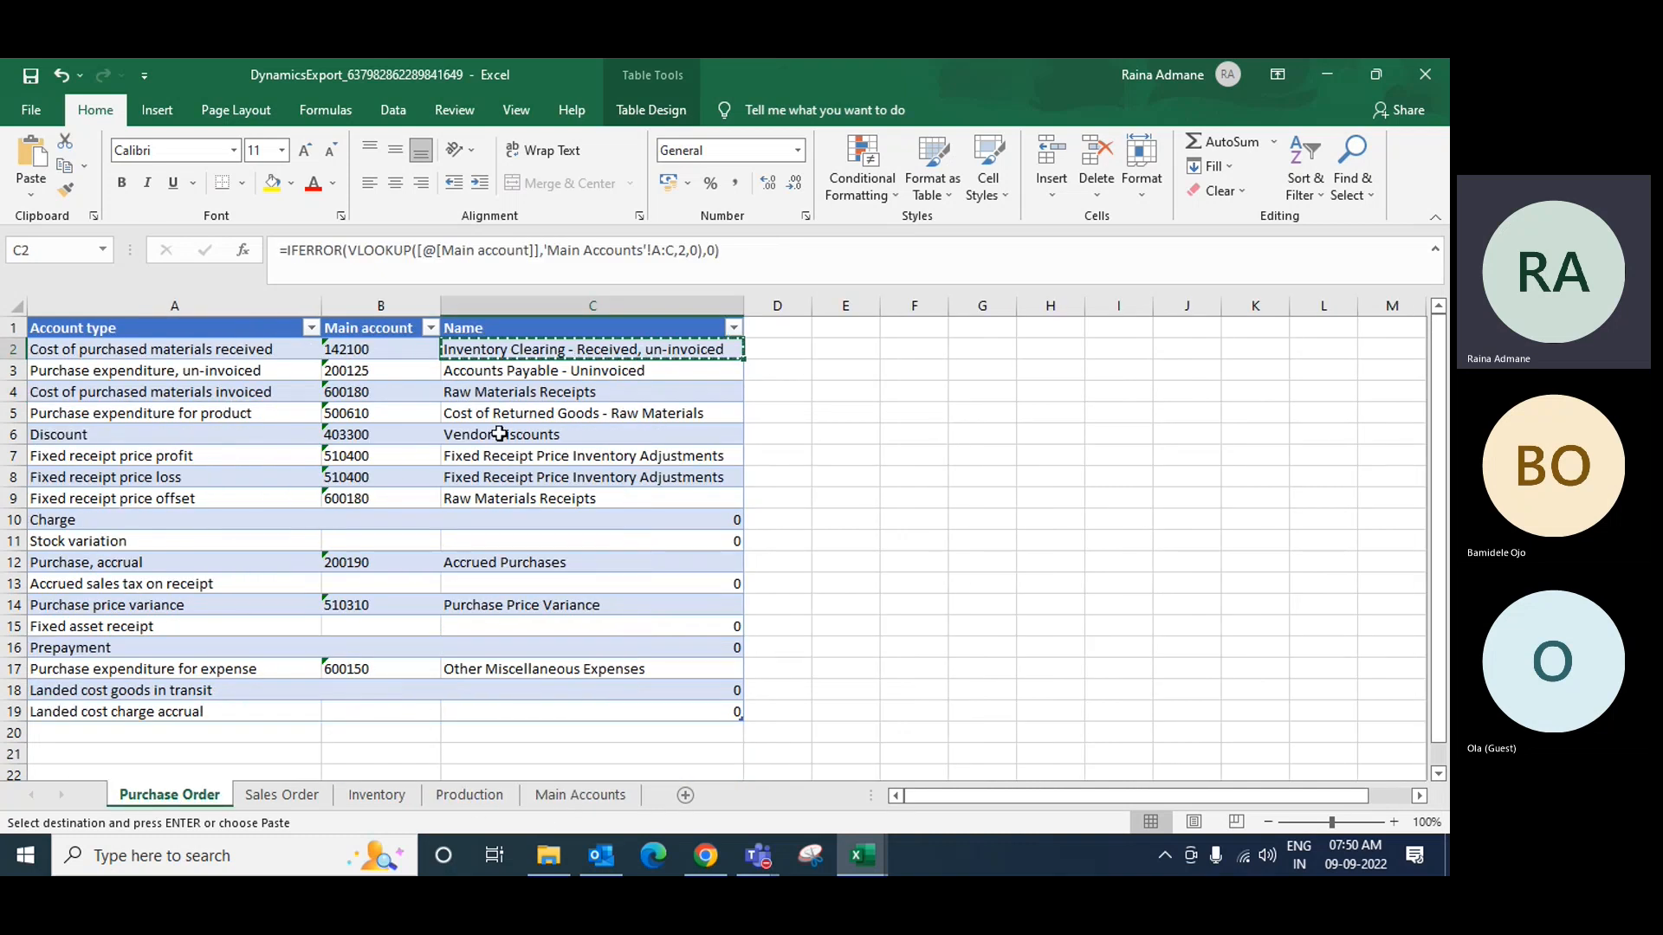
Step: Save the workbook, then save it to Downloads as 'Standard Posting Profile - RM'
click(35, 112)
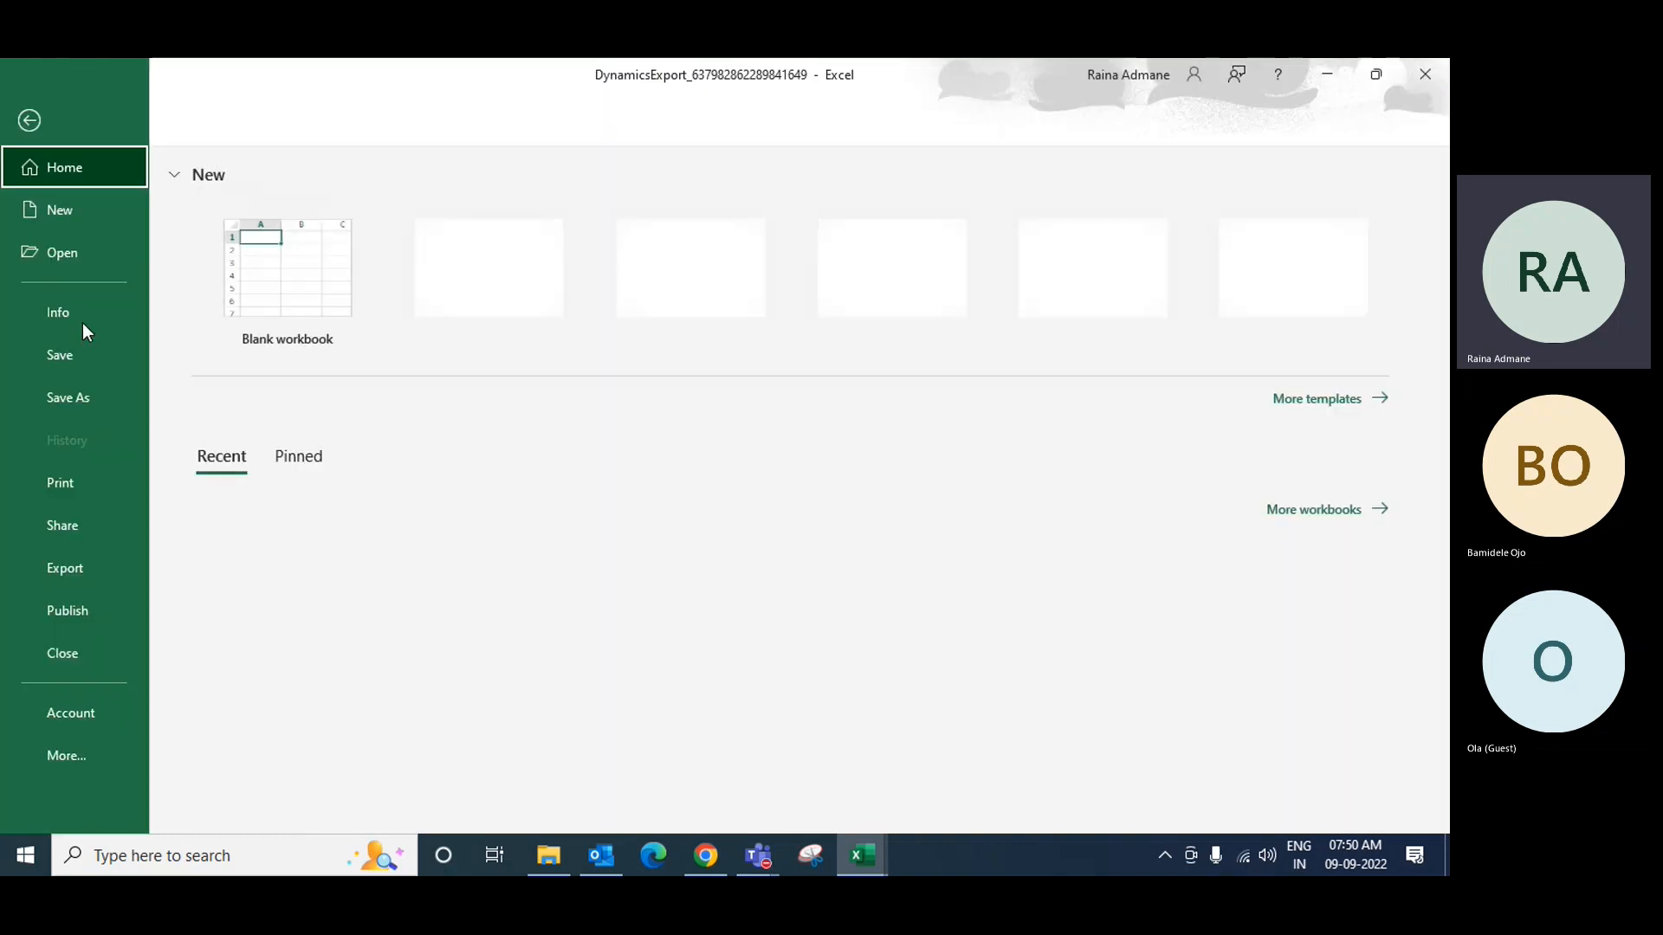
click(78, 362)
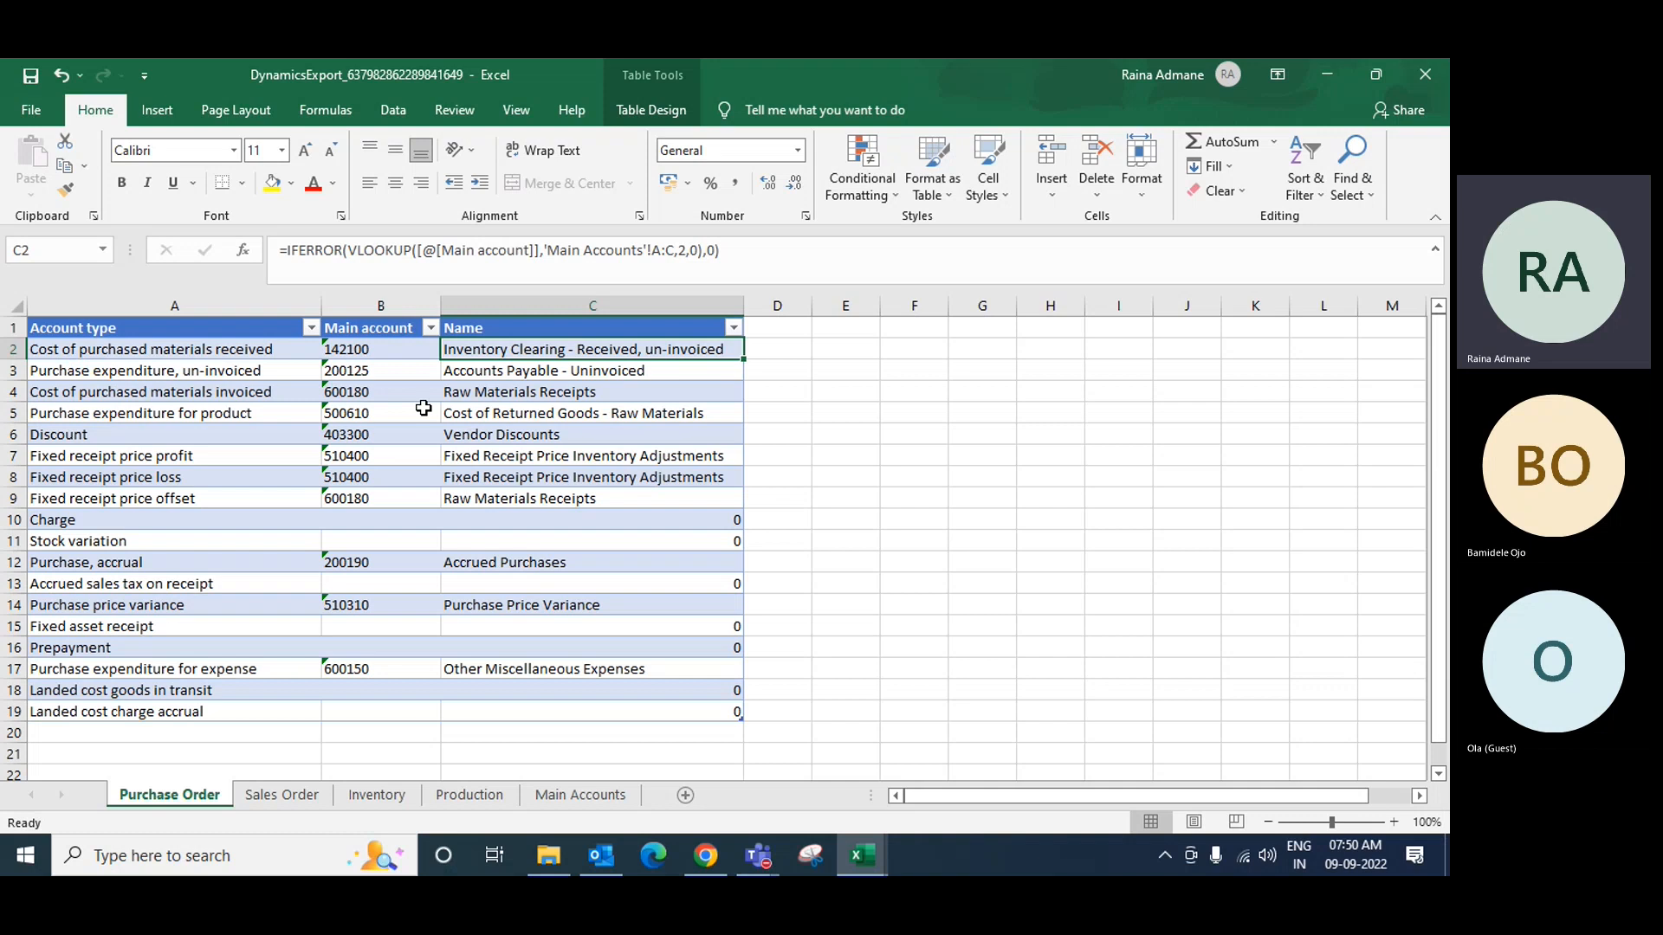
click(31, 110)
click(87, 396)
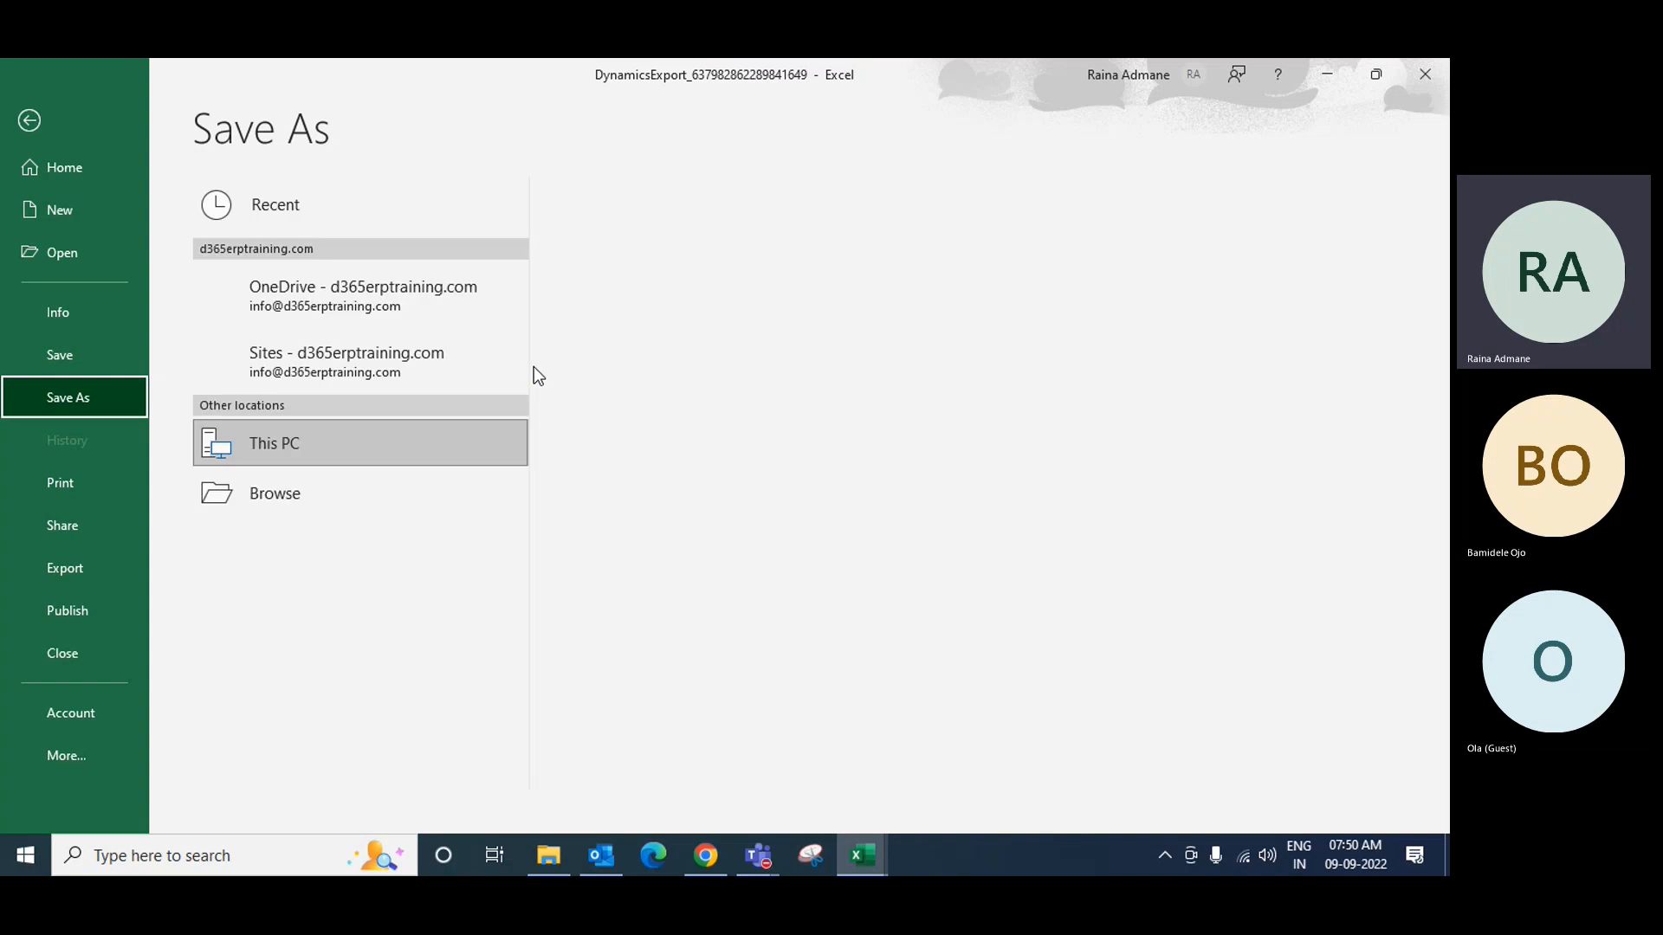
click(704, 305)
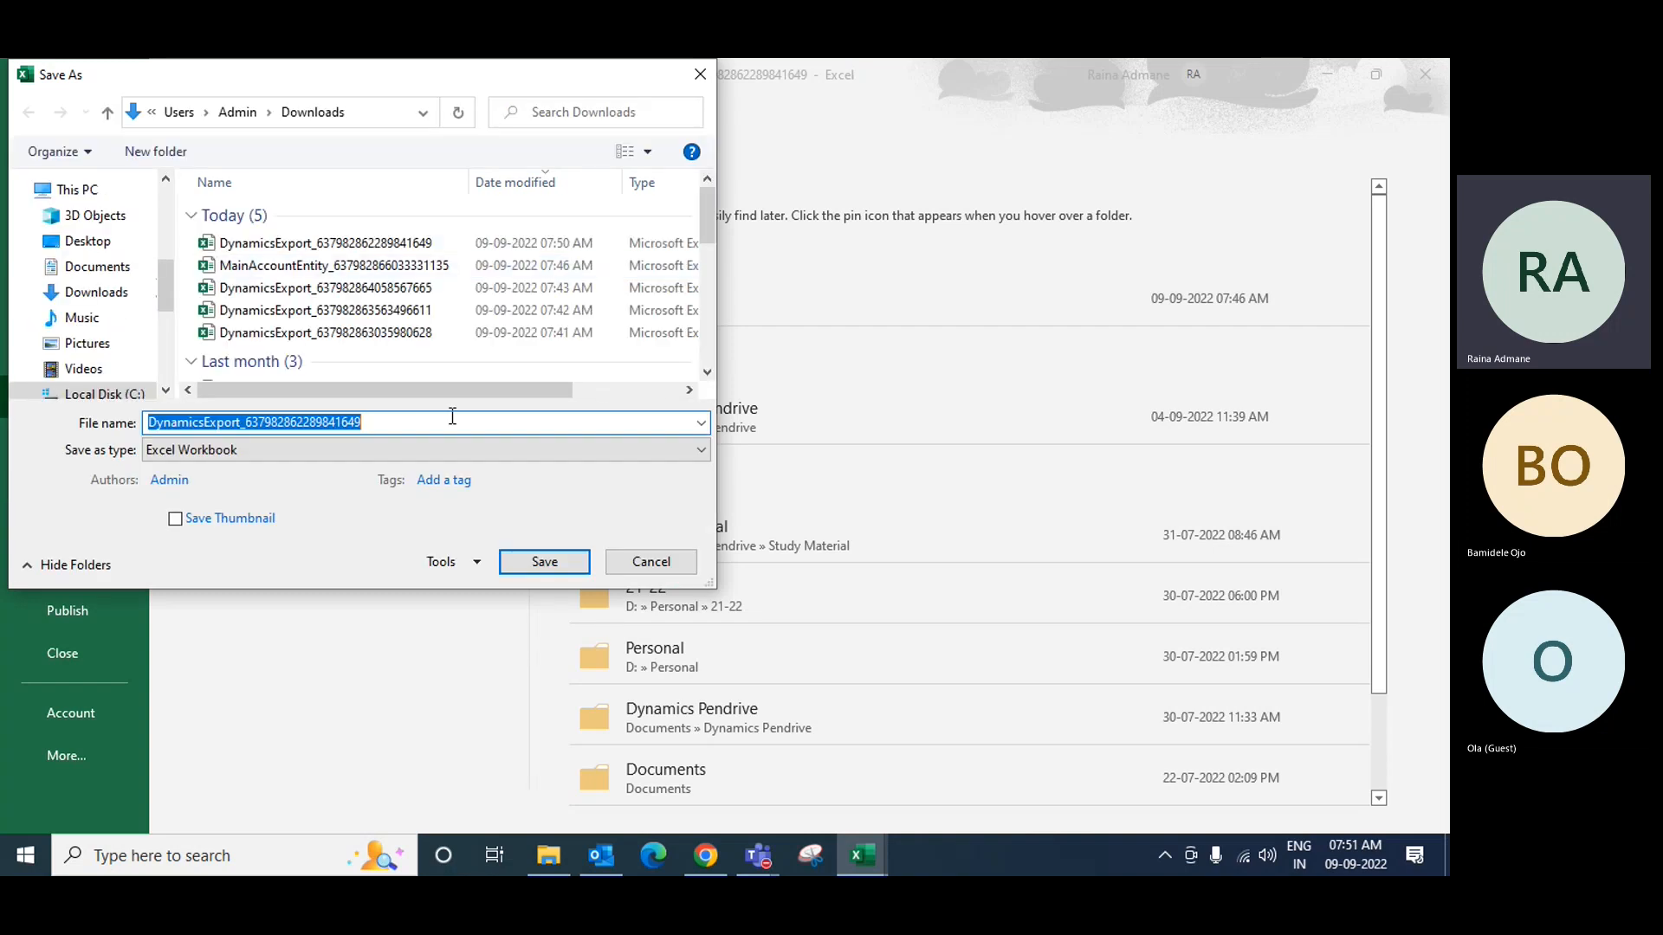
text(Posting)
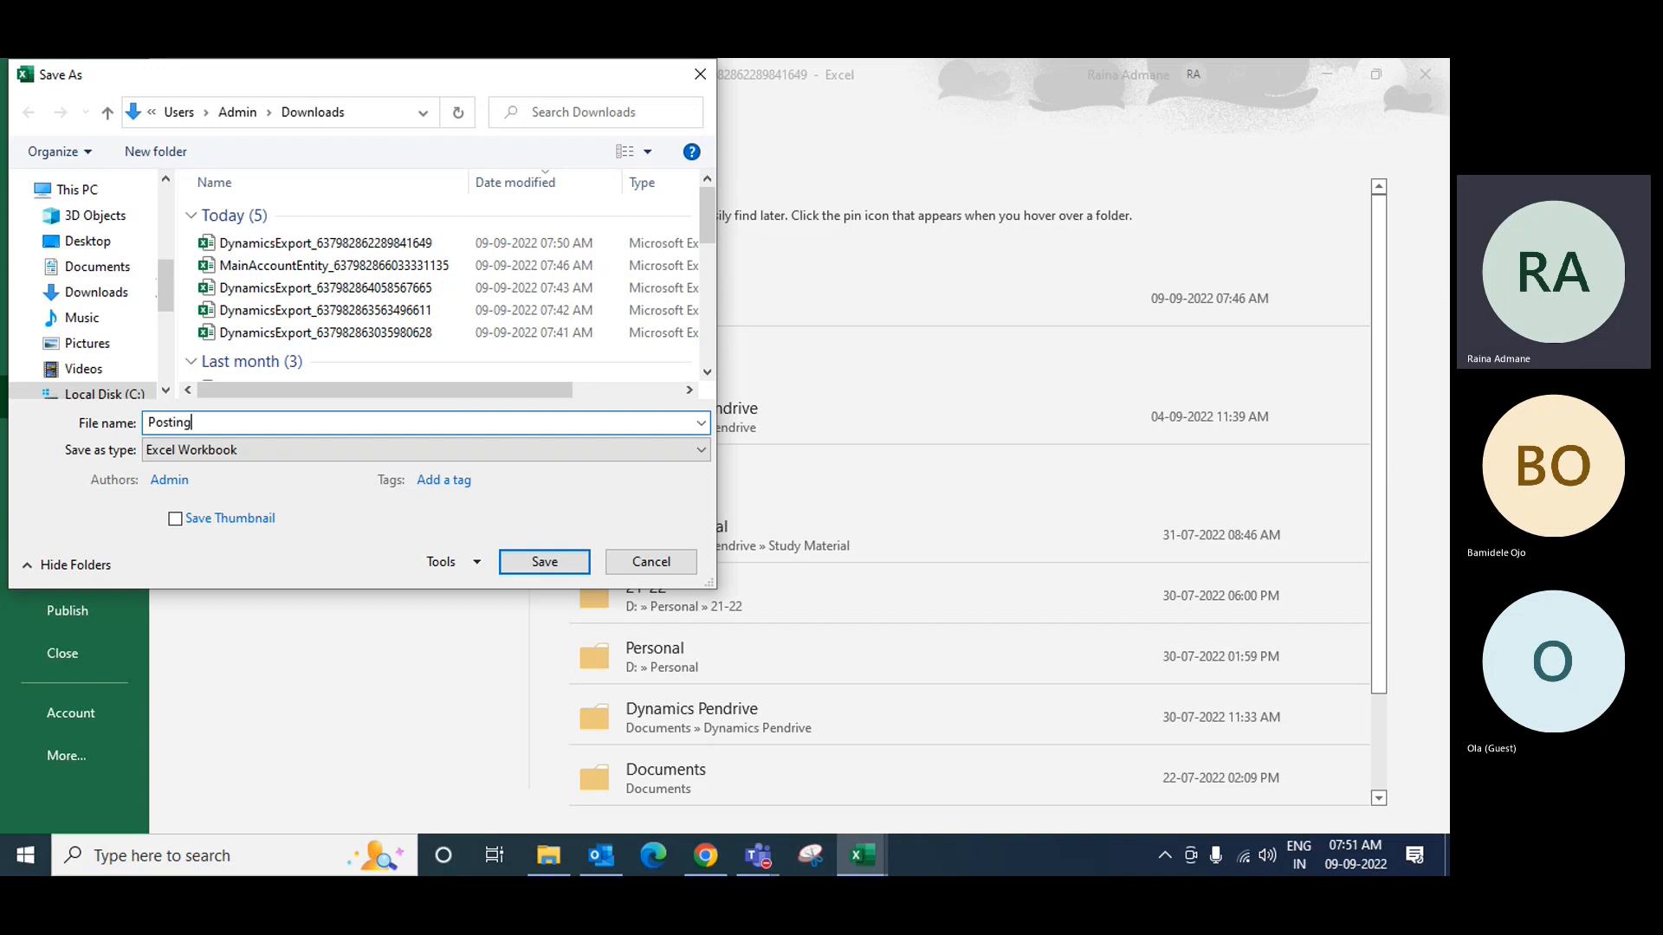
key(BackSpace)
key(BackSpace)
key(BackSpace)
key(BackSpace)
key(BackSpace)
key(BackSpace)
key(BackSpace)
text(Standard Posting Prof)
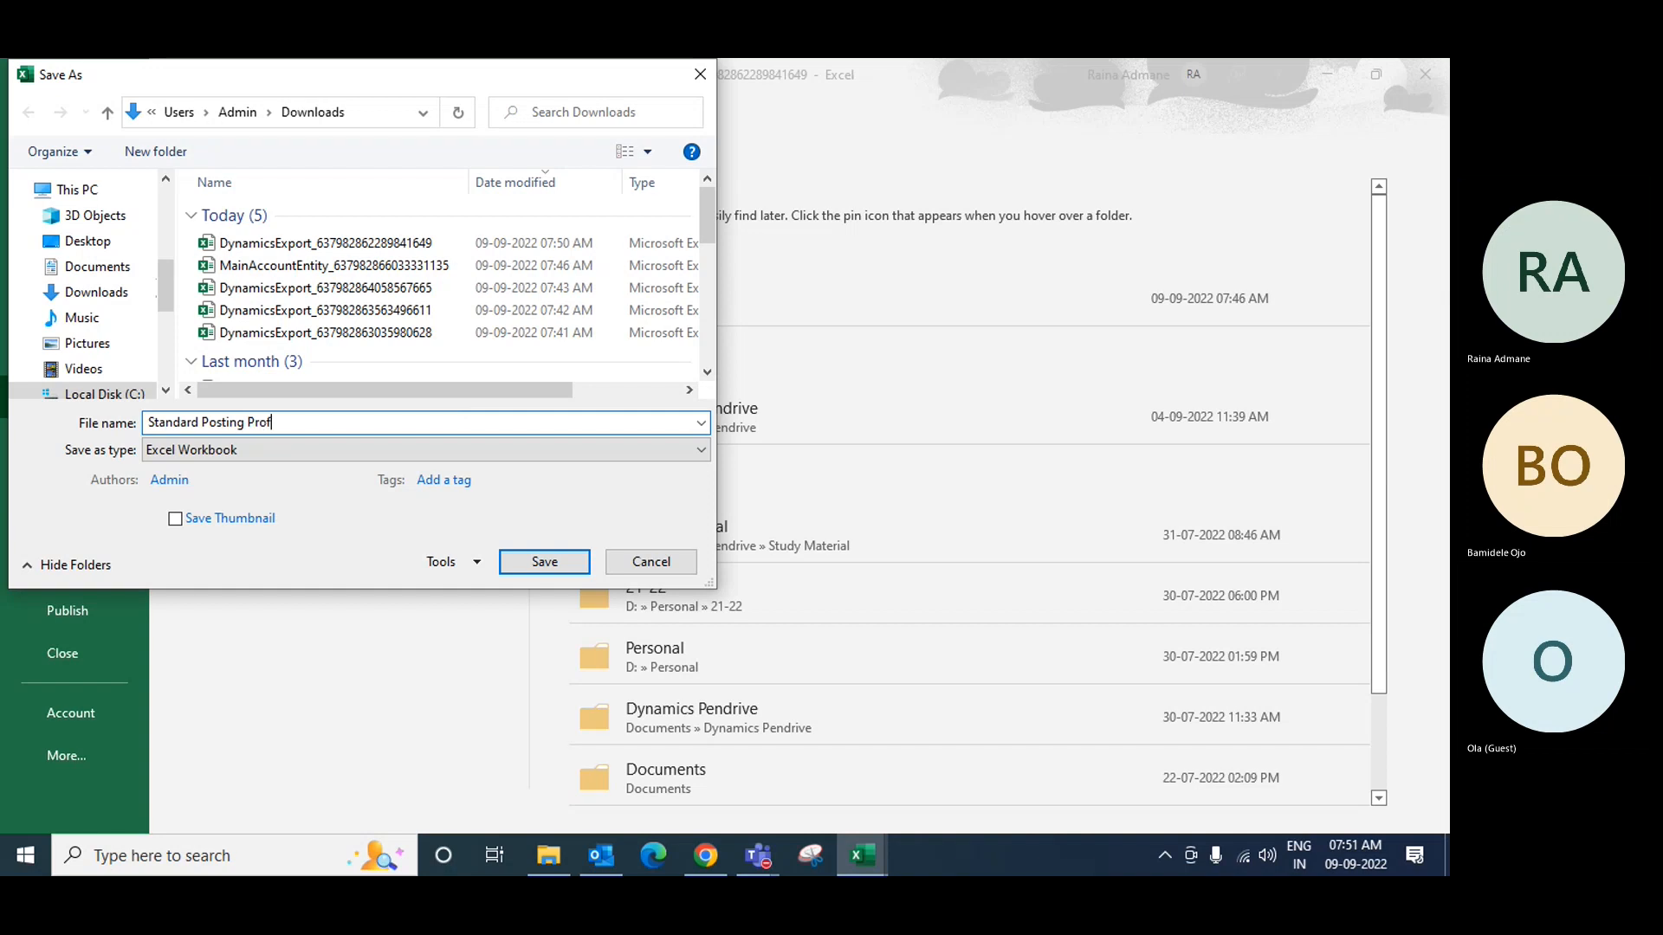
text(ile - RM)
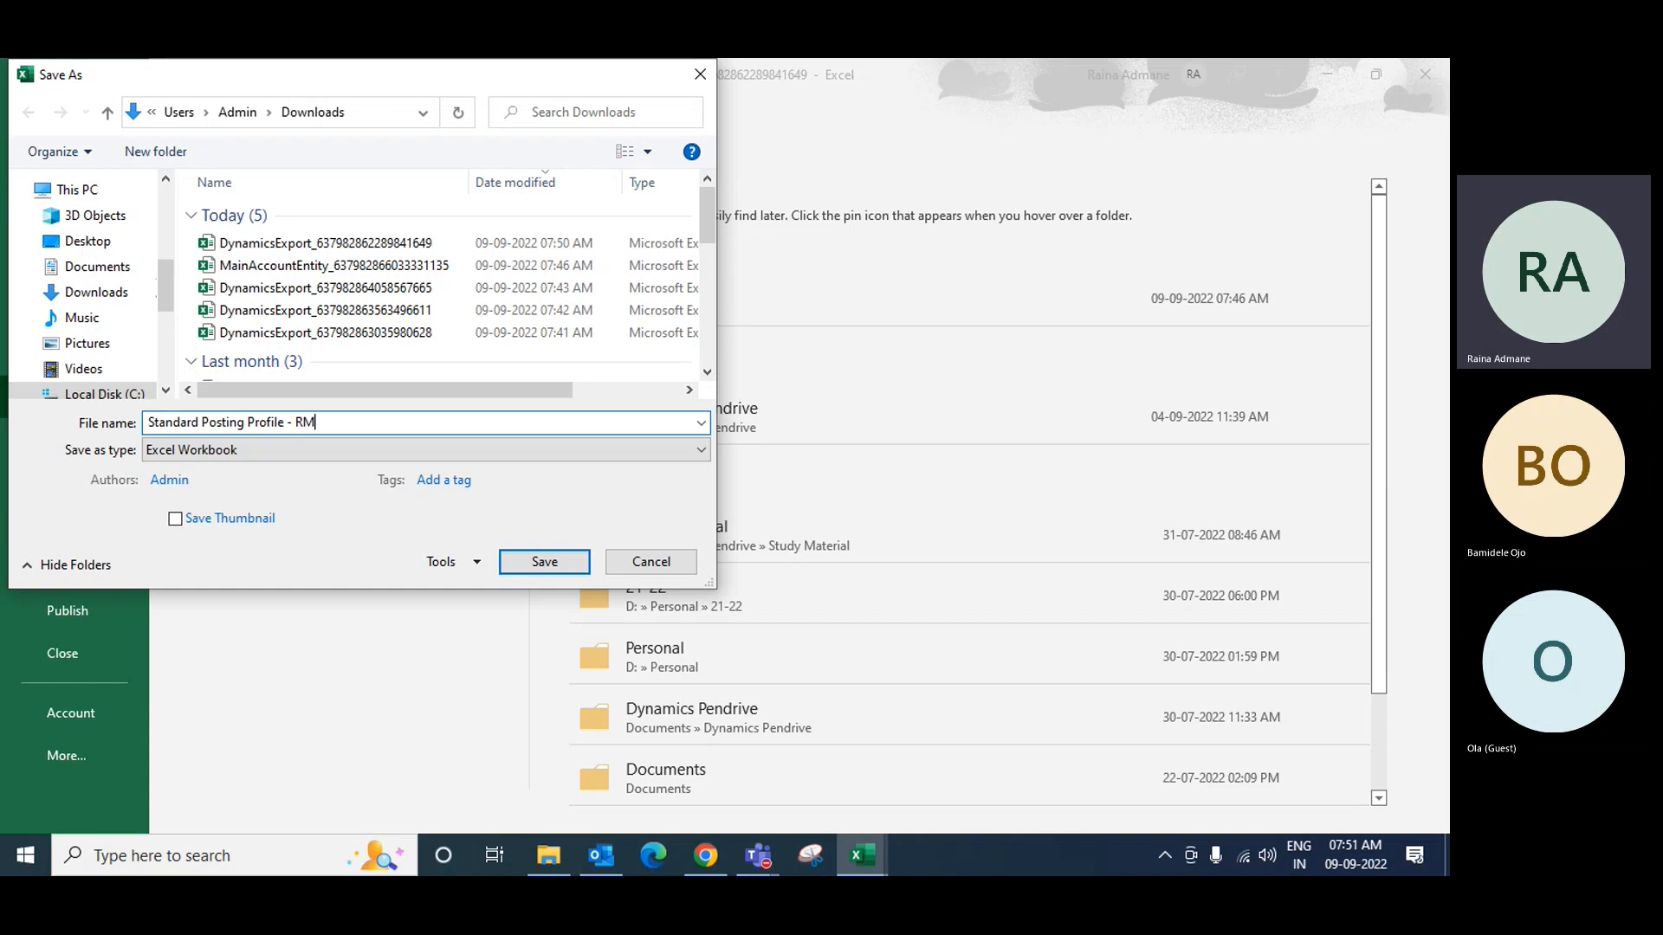
click(551, 570)
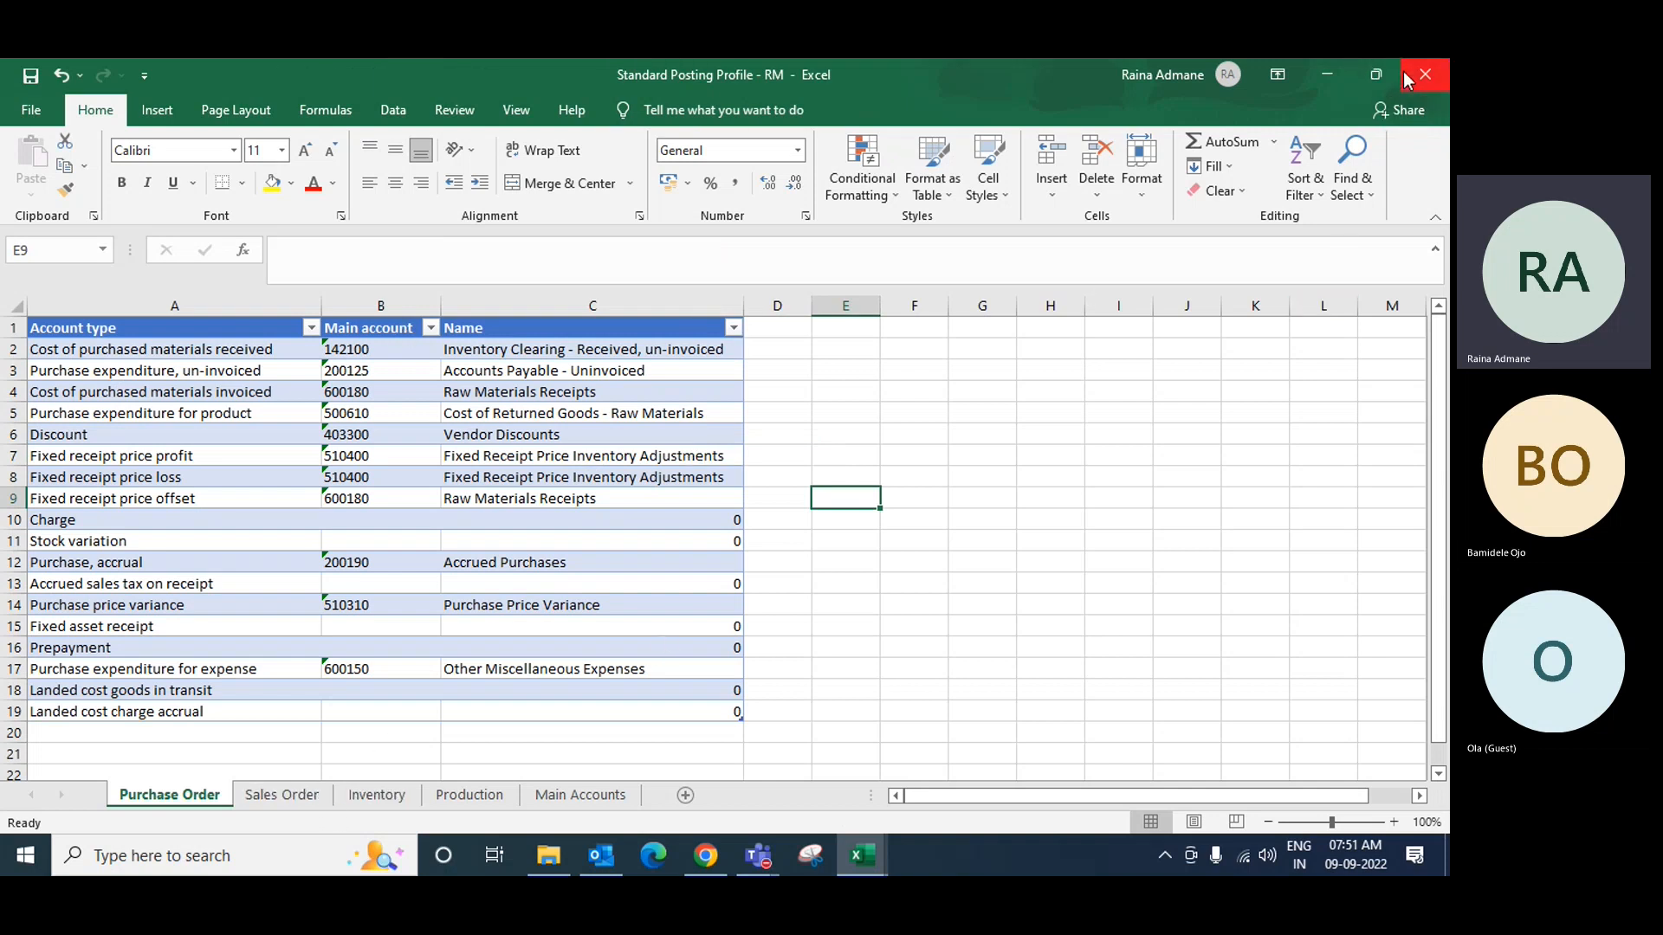
Step: Bring the Dynamics browser forward and switch the company from INMFF to JOLF
click(1377, 78)
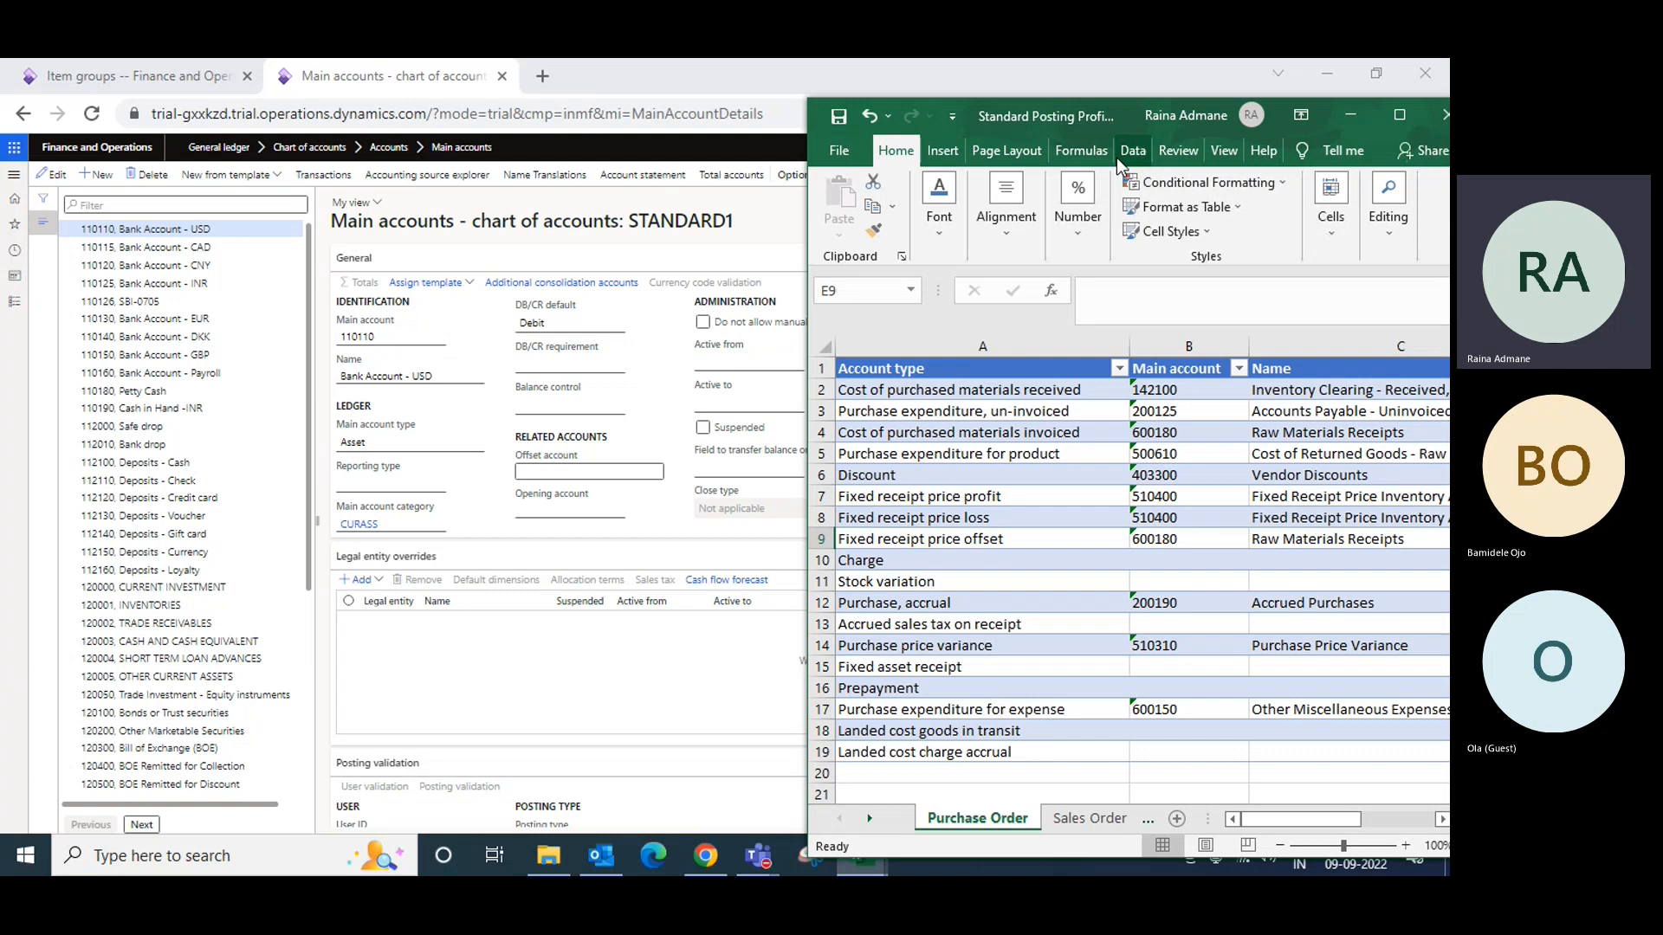
click(486, 682)
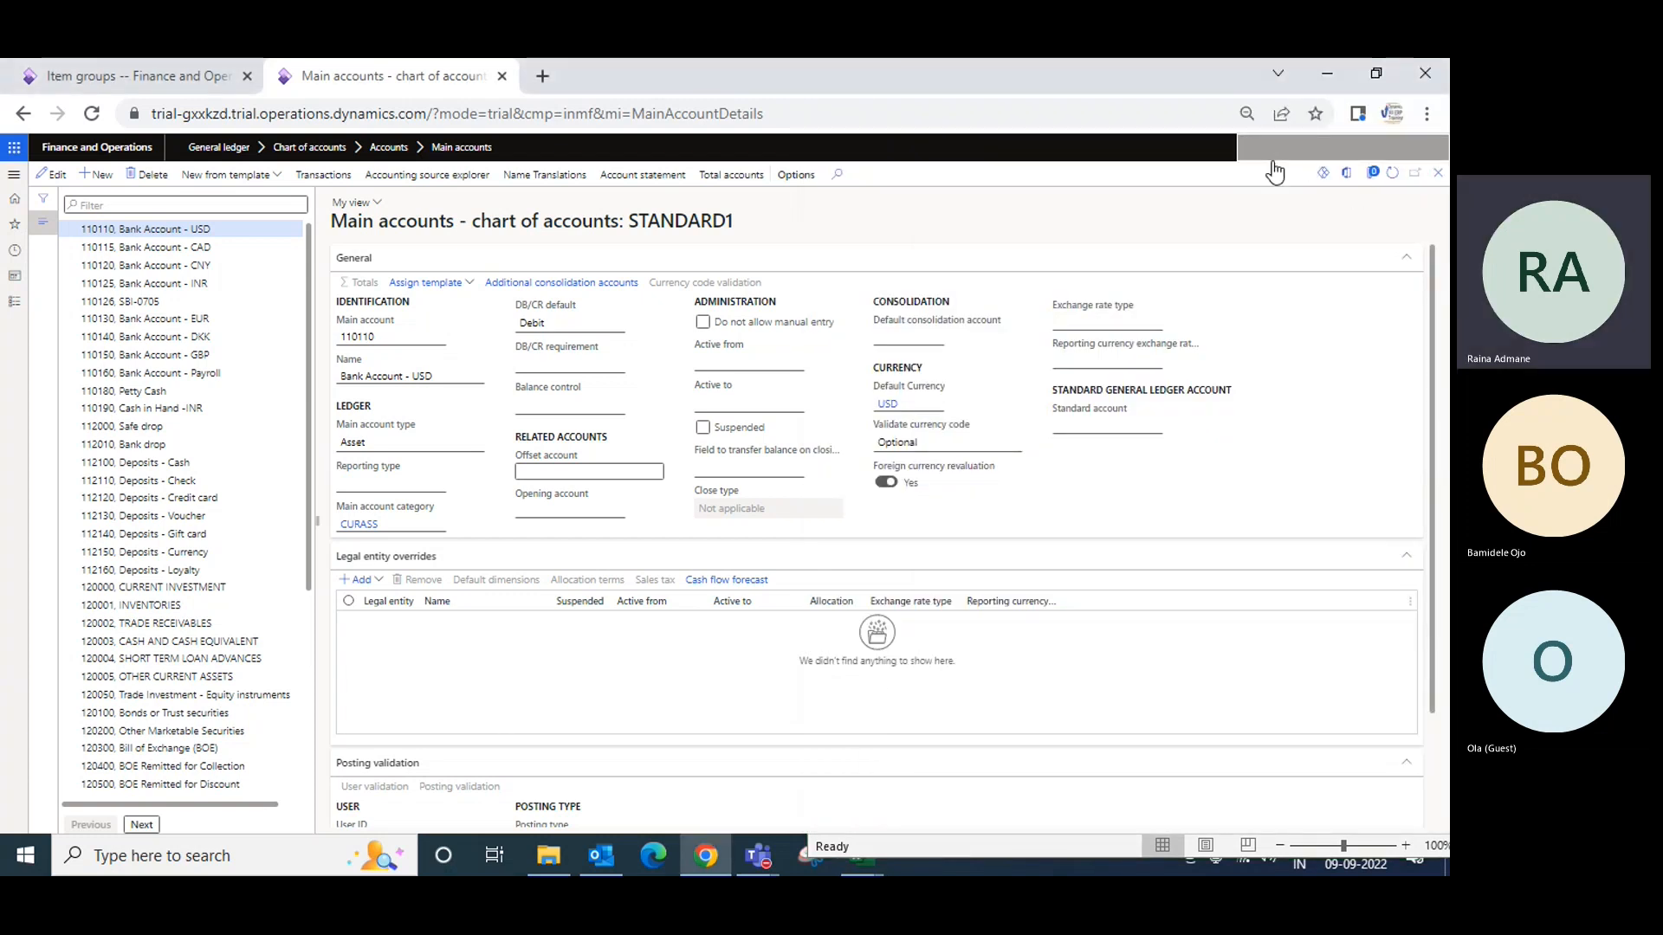
click(1273, 161)
key(BackSpace)
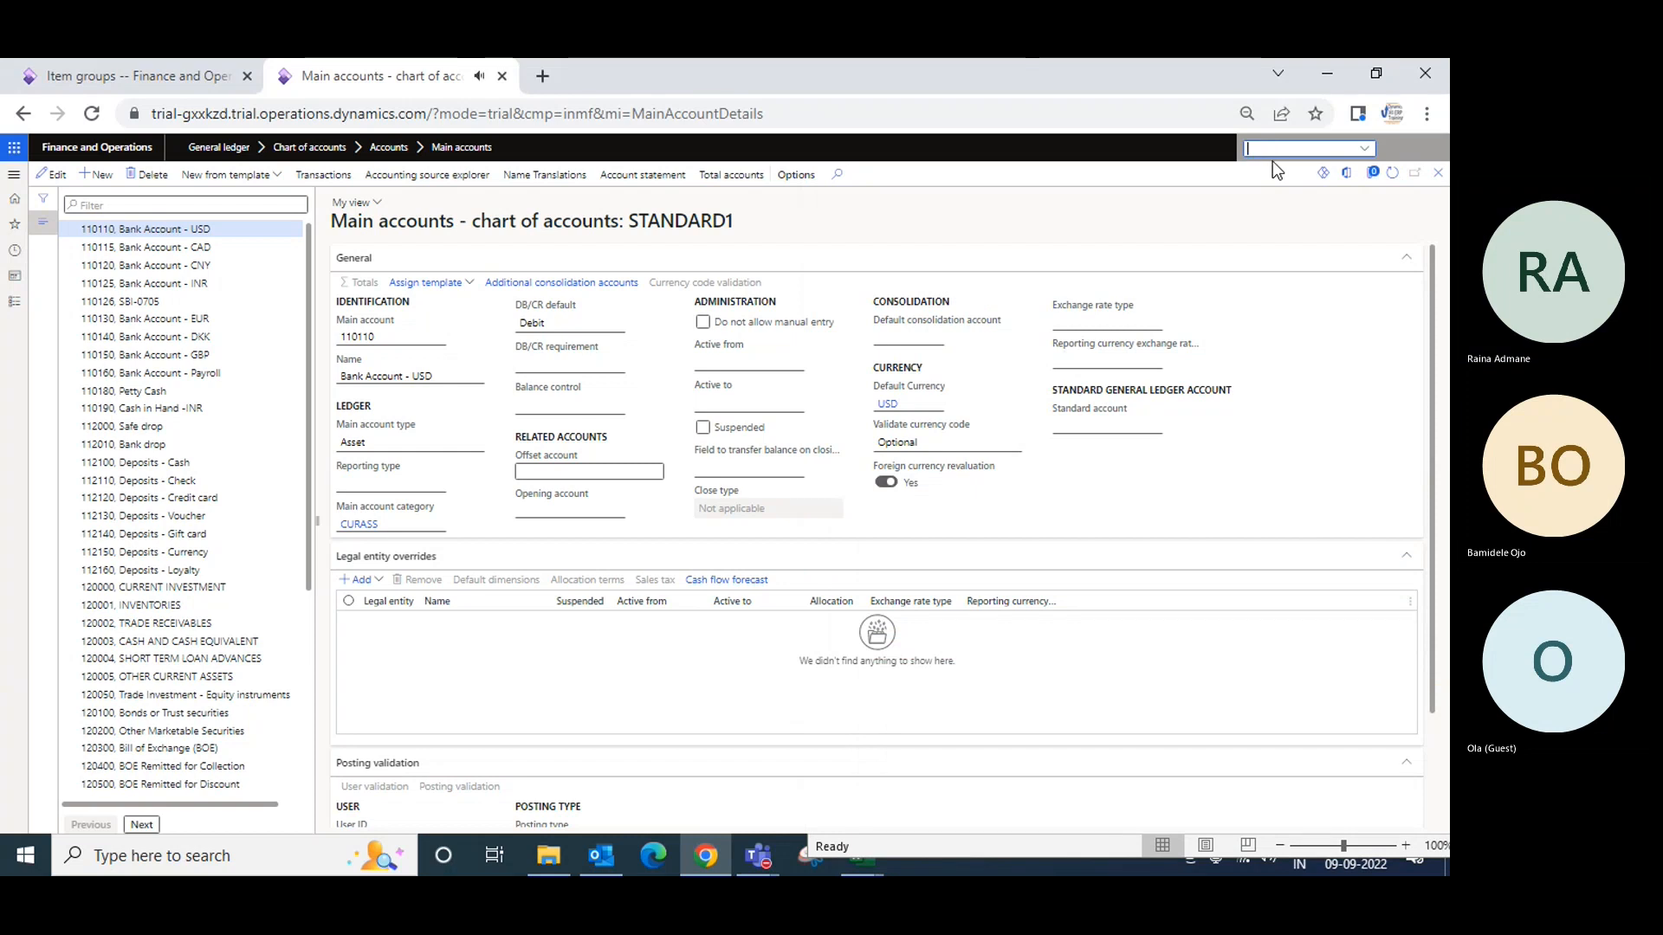
text(JOLF)
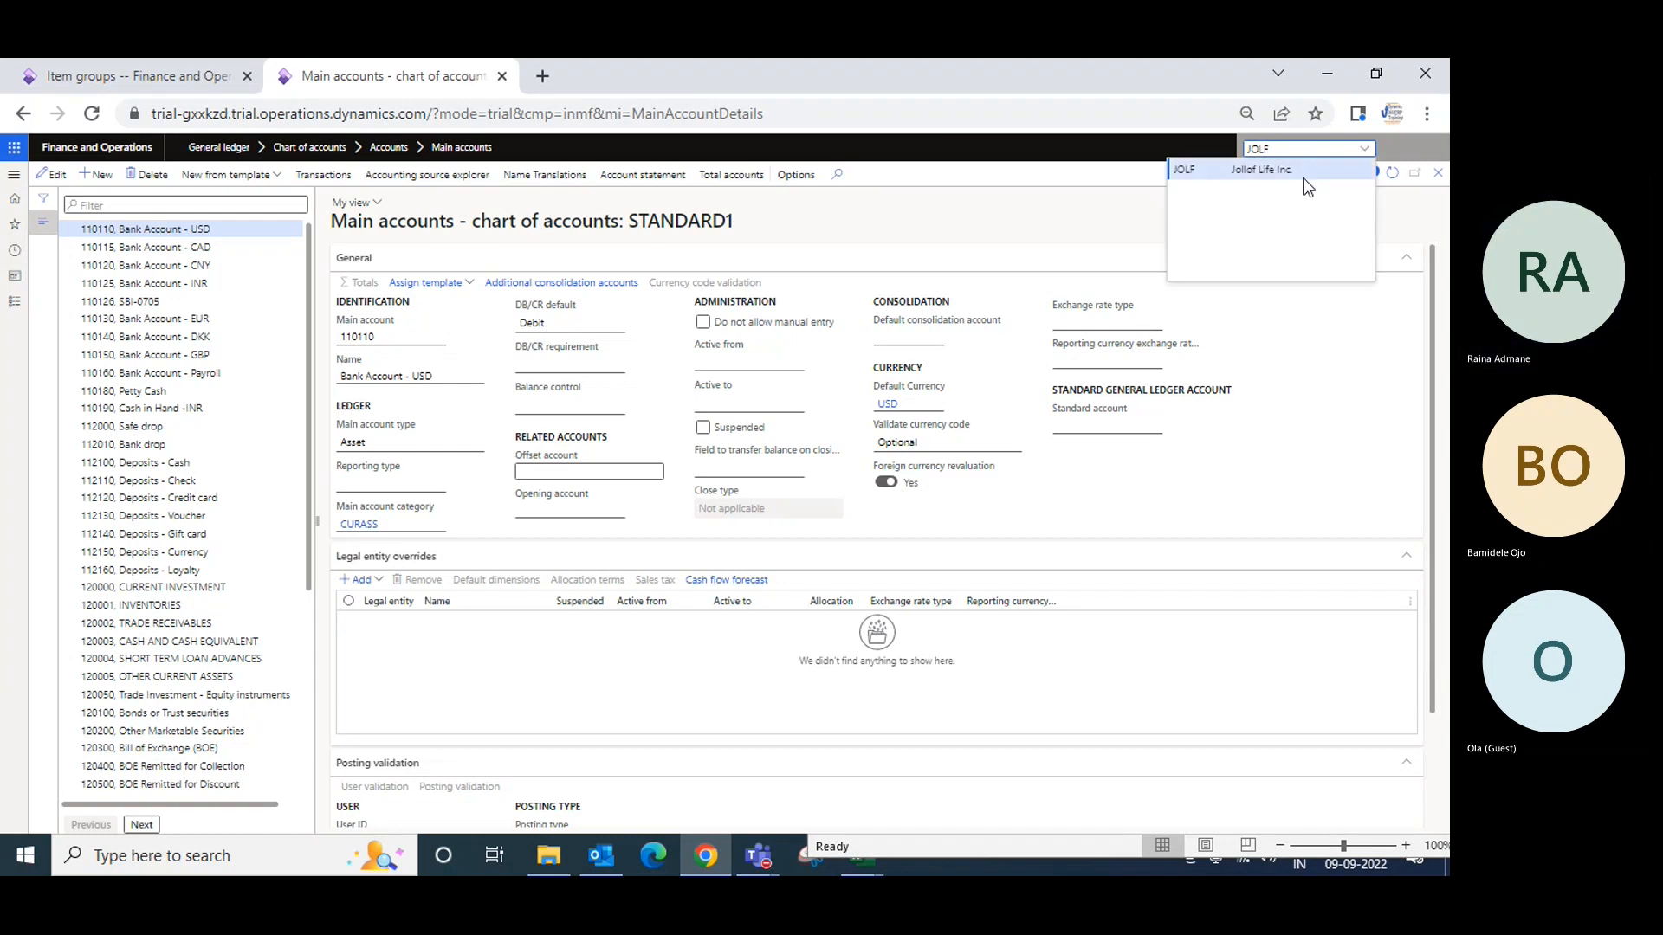
click(1303, 172)
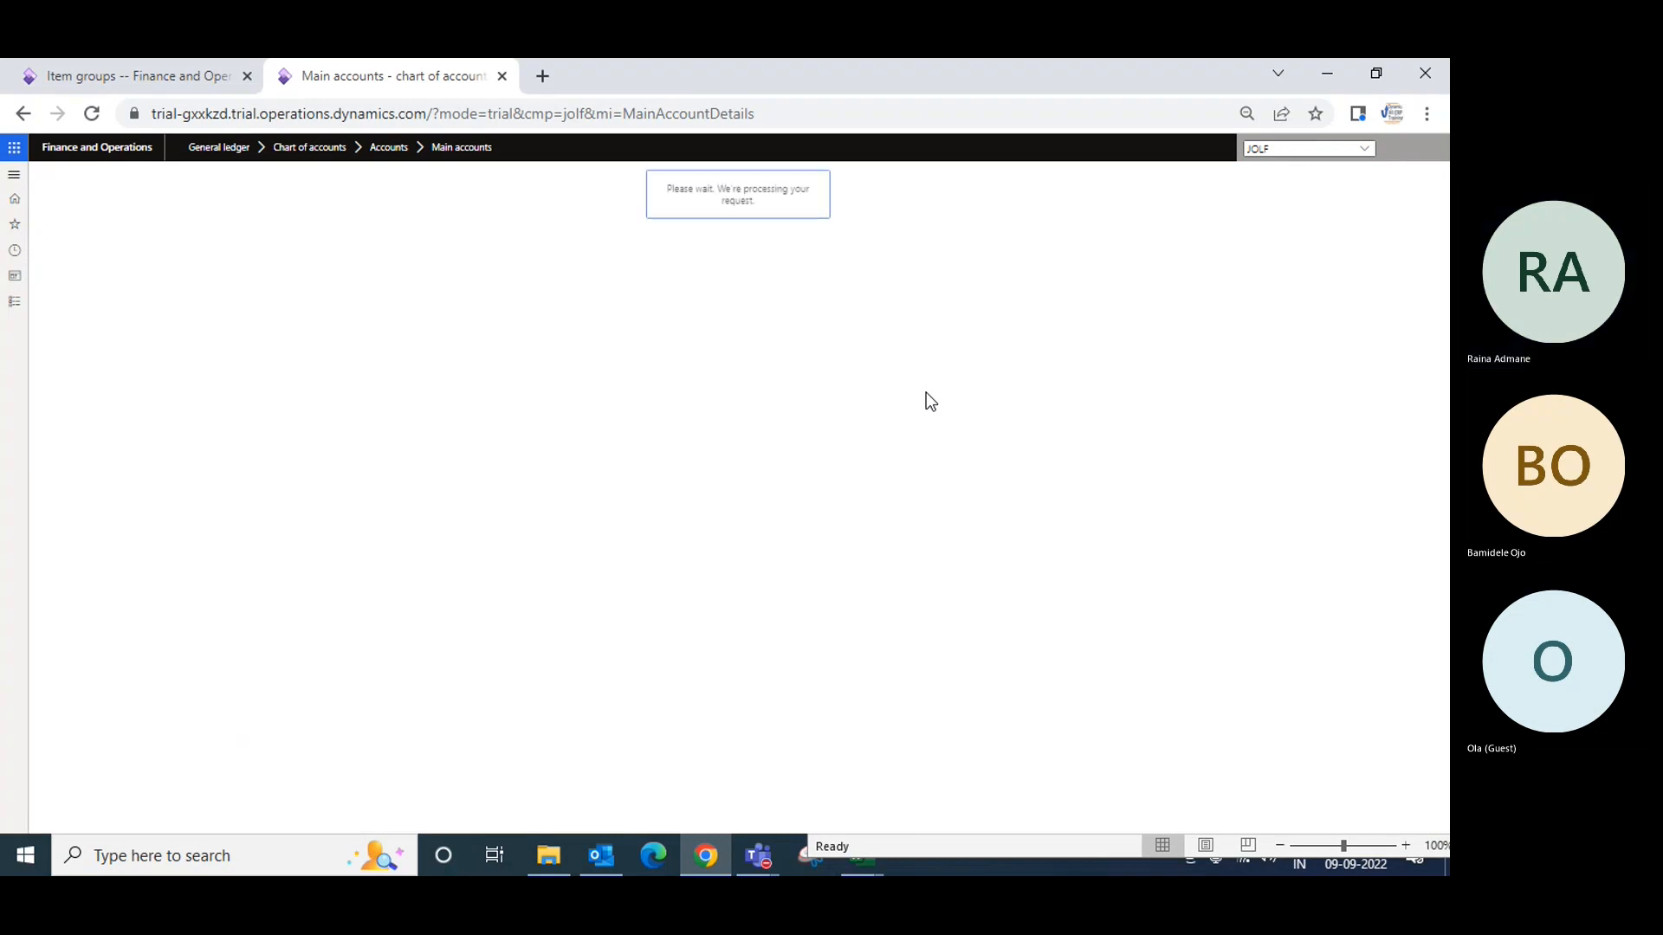
Step: Open Inventory management's Item groups page
click(12, 303)
scroll(130, 711, down, 3)
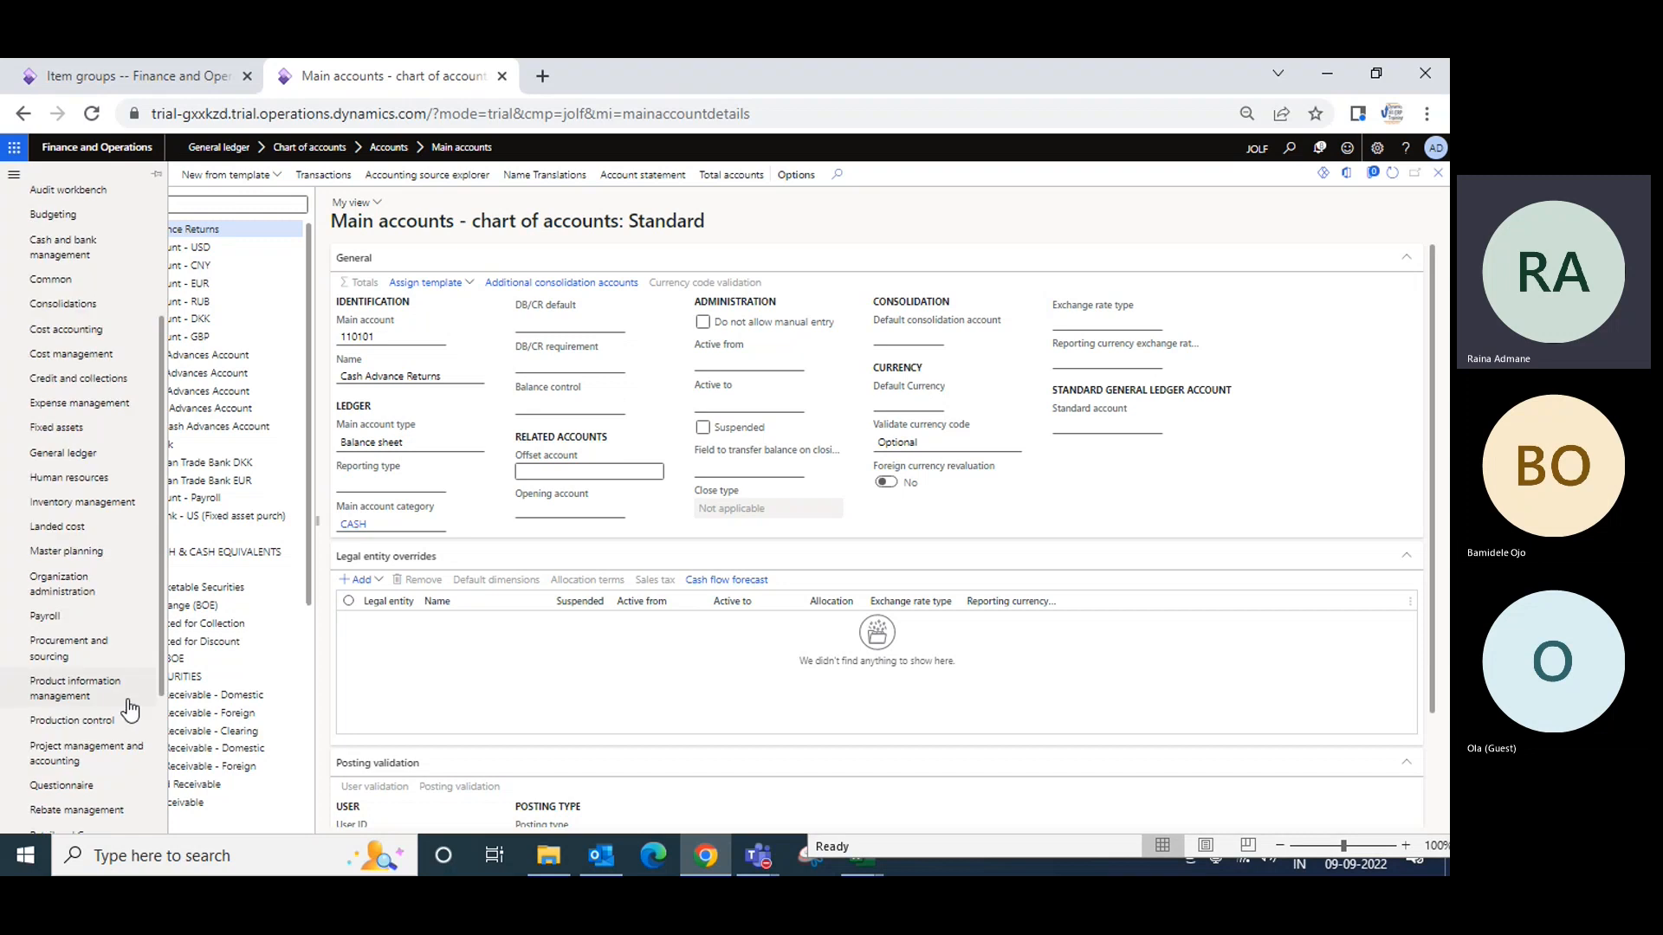
click(91, 507)
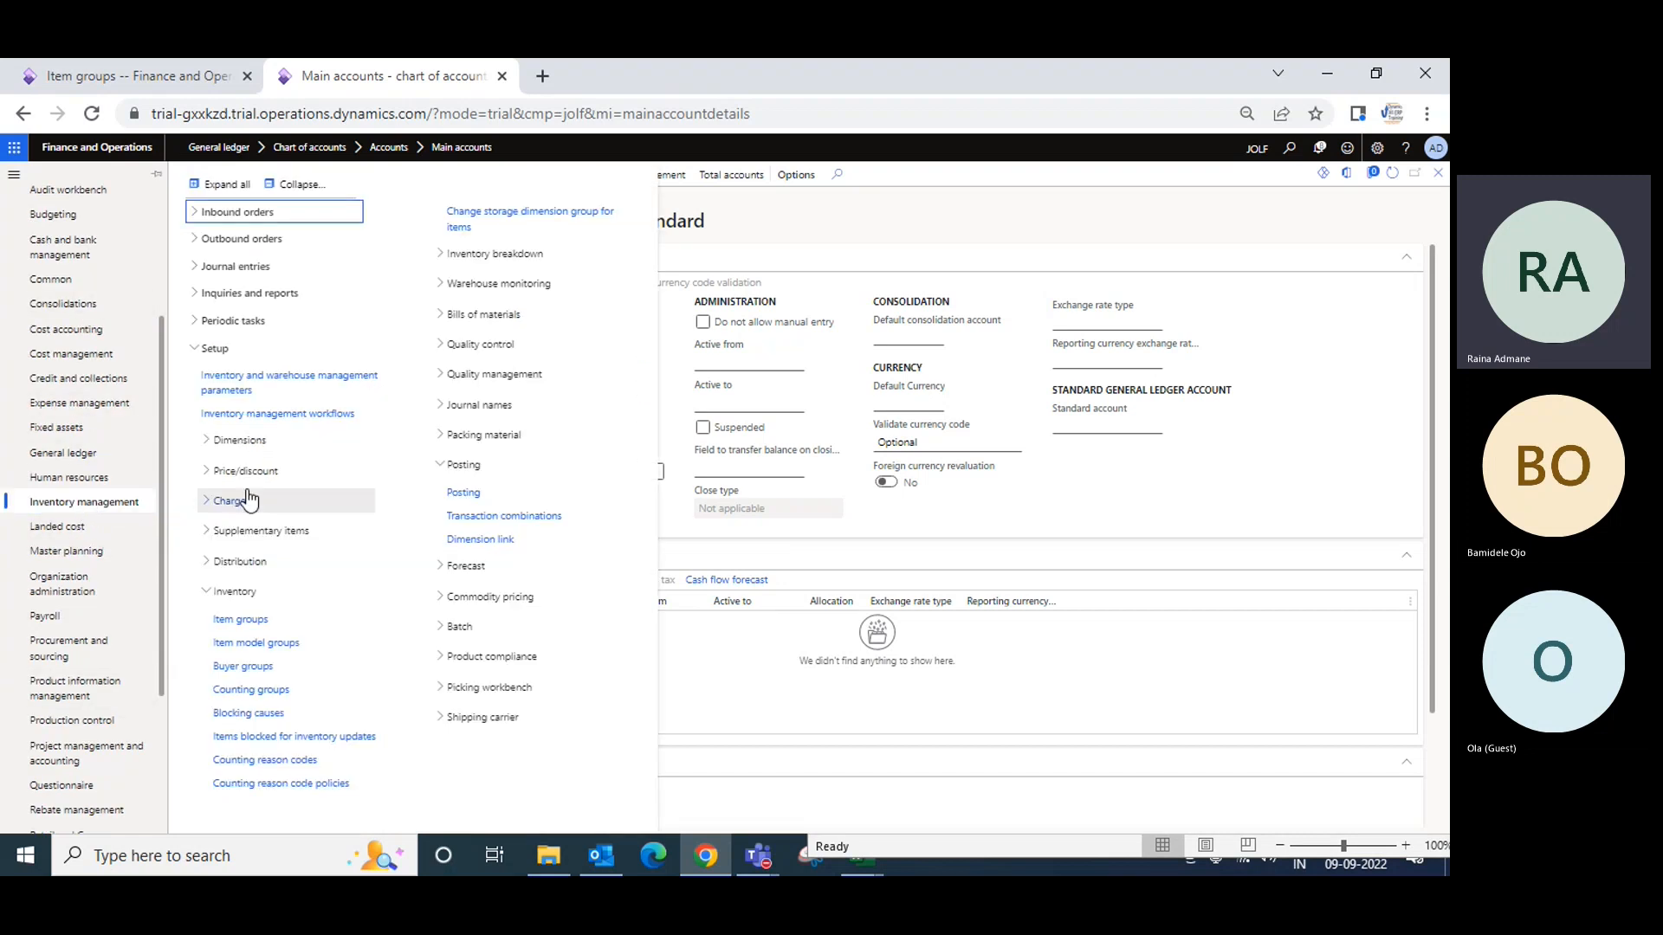
click(241, 620)
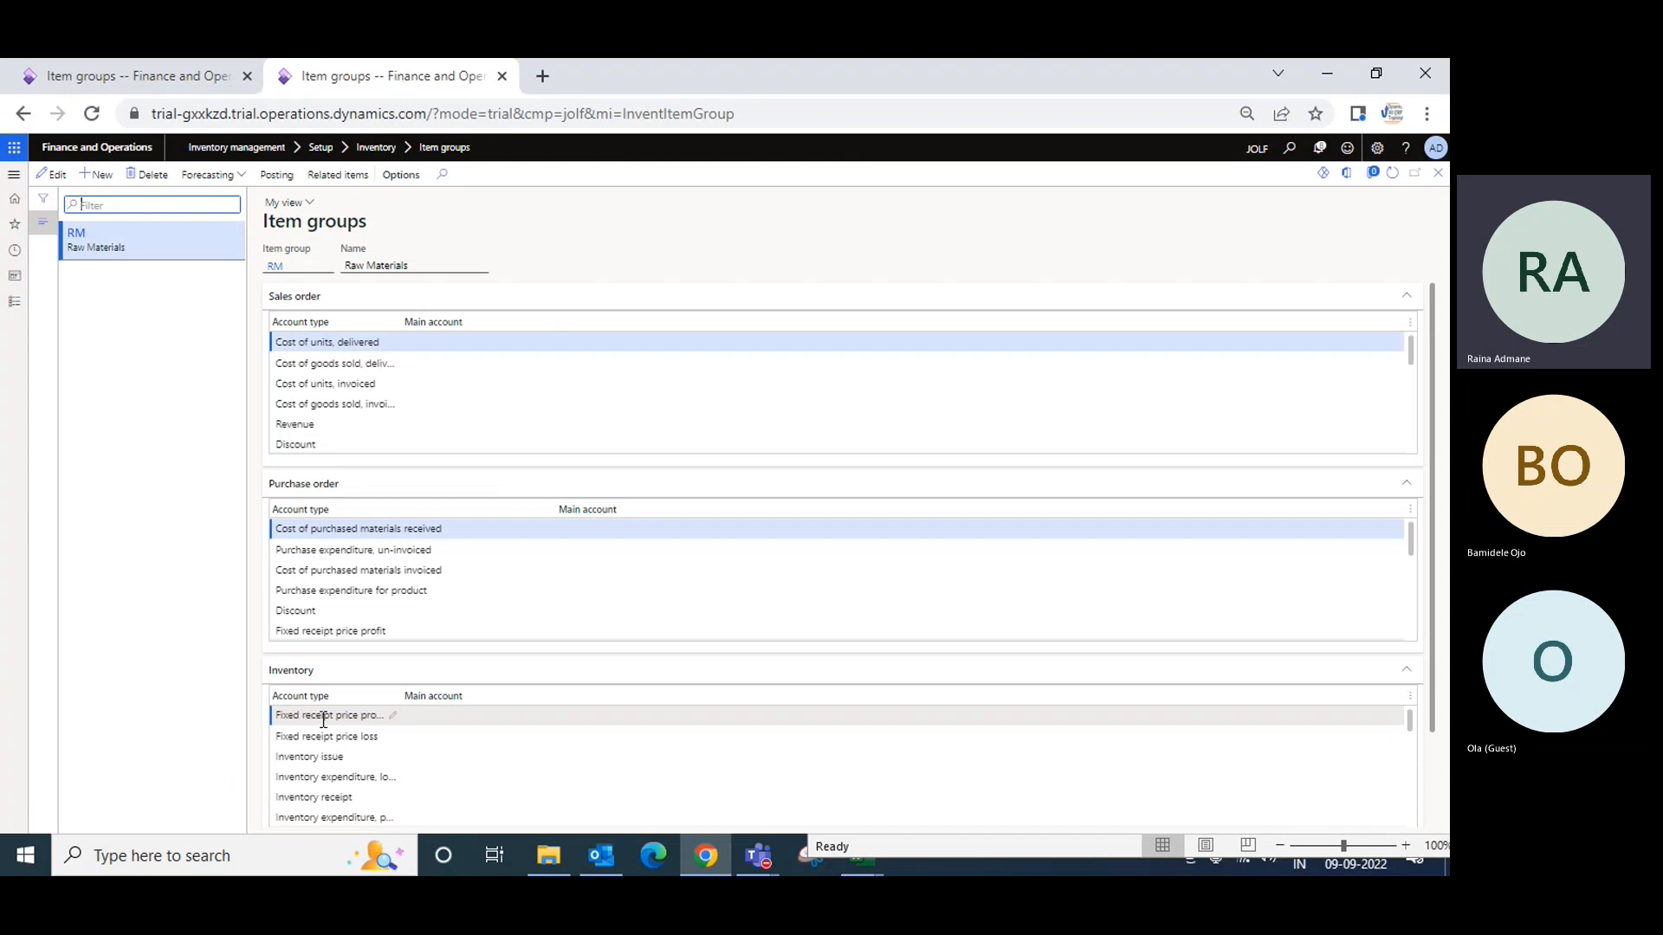
Step: Select RM's purchase order main account field, then tile the browser left and Excel right
scroll(323, 719, down, 5)
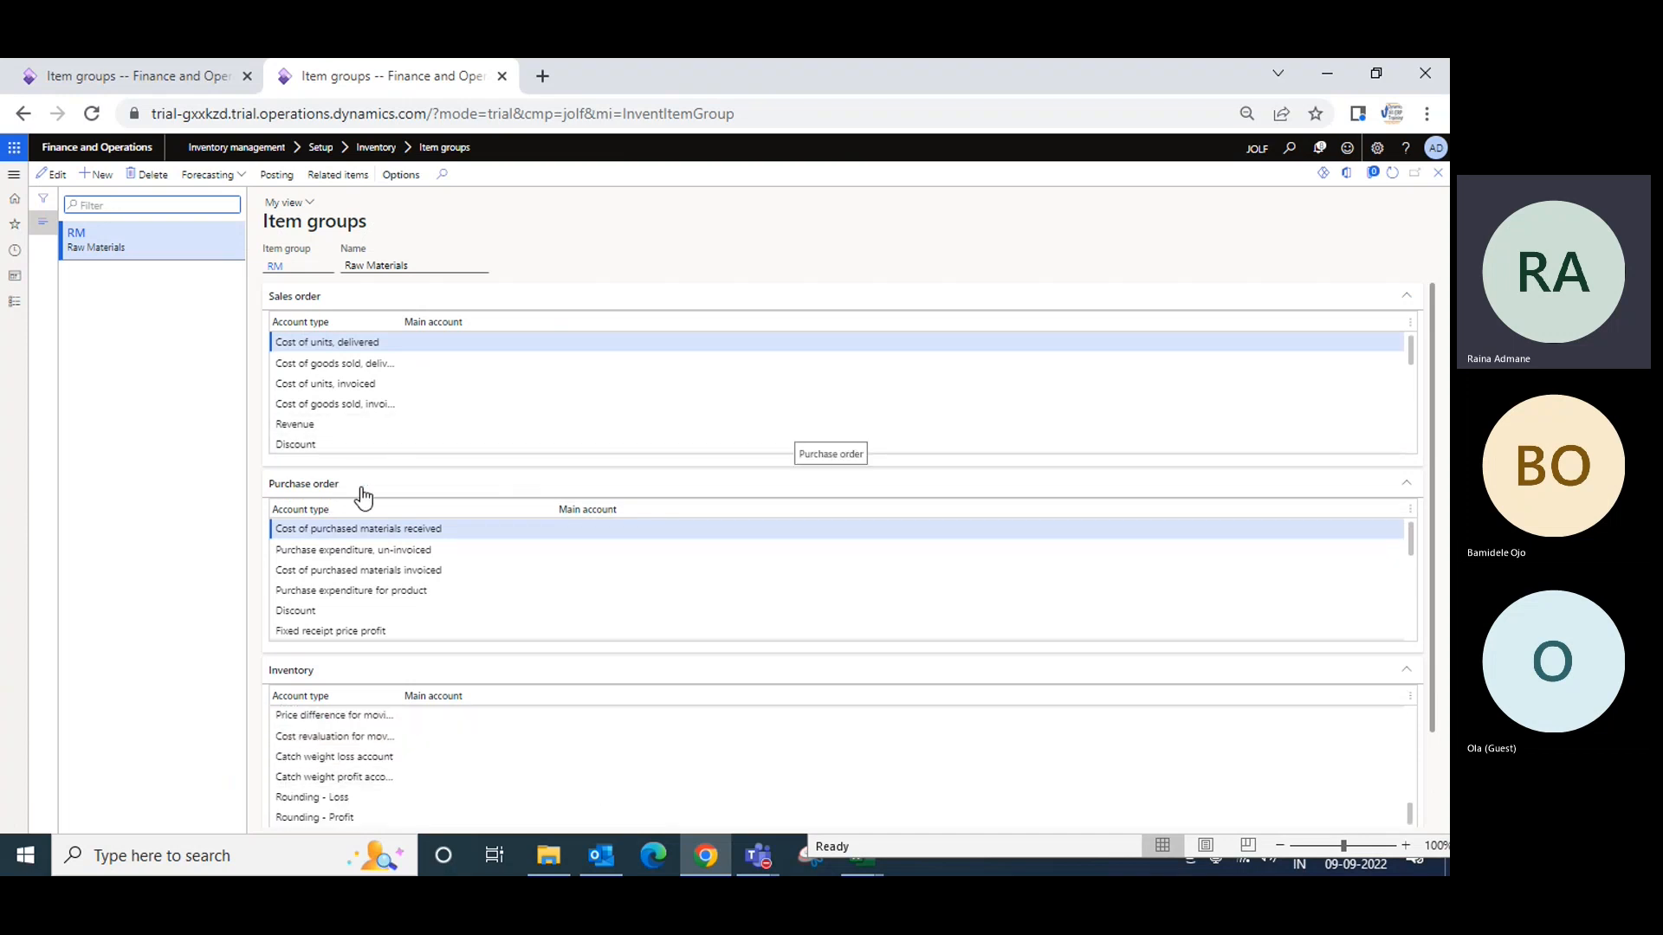
click(594, 529)
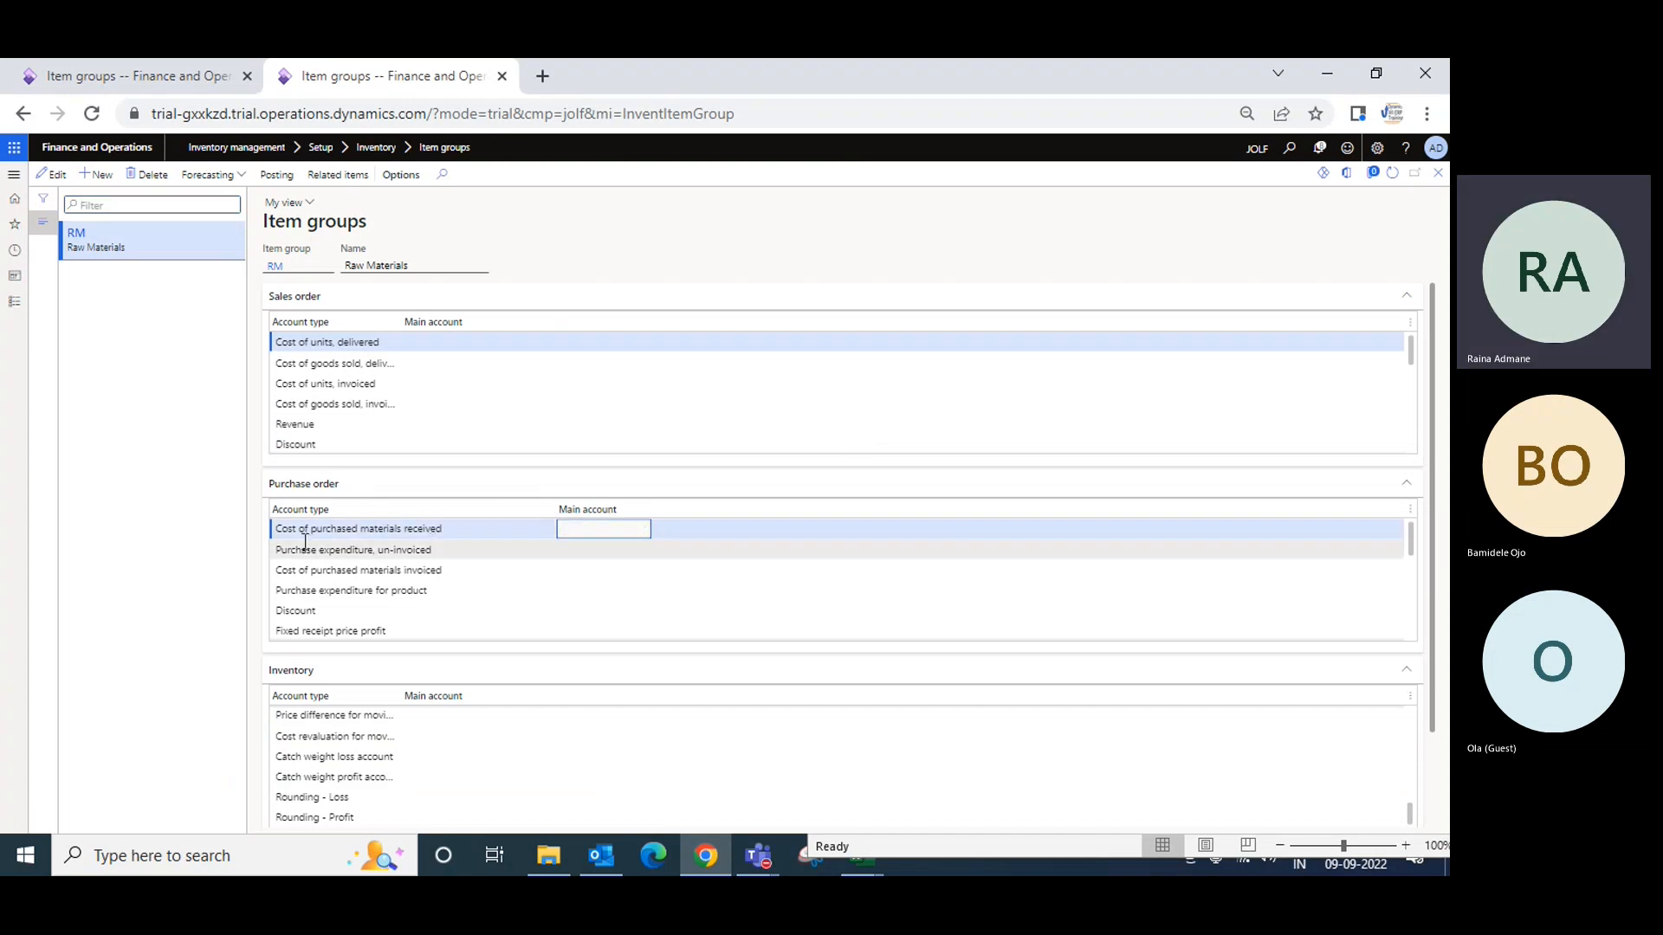
click(1377, 74)
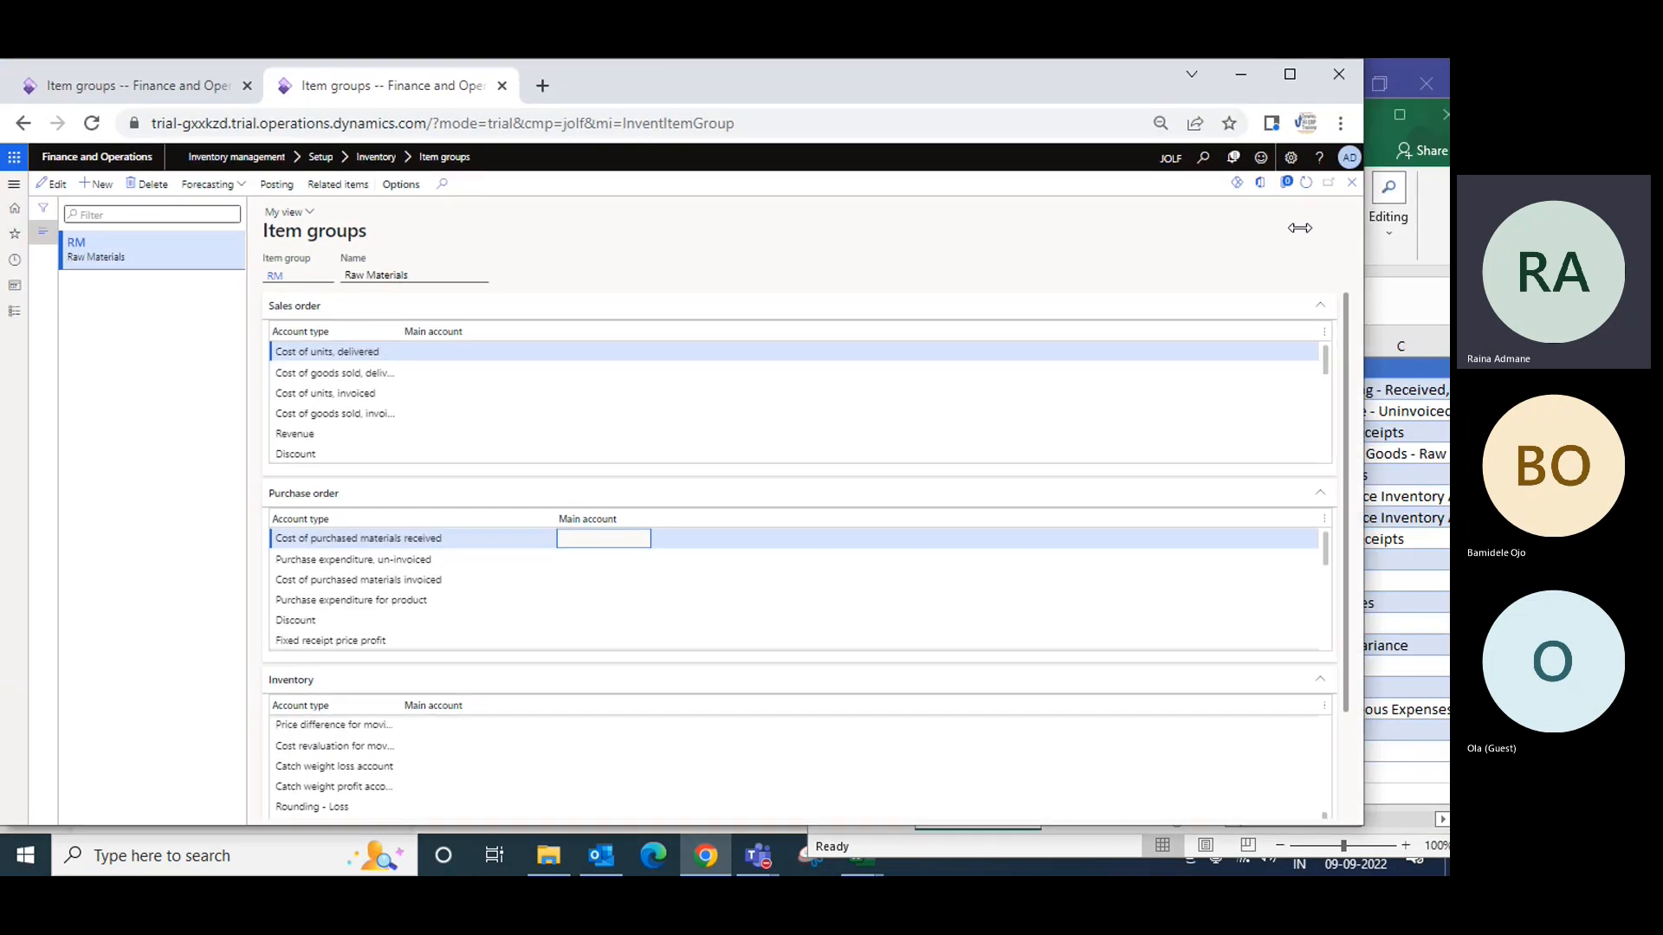
drag(1362, 205, 723, 205)
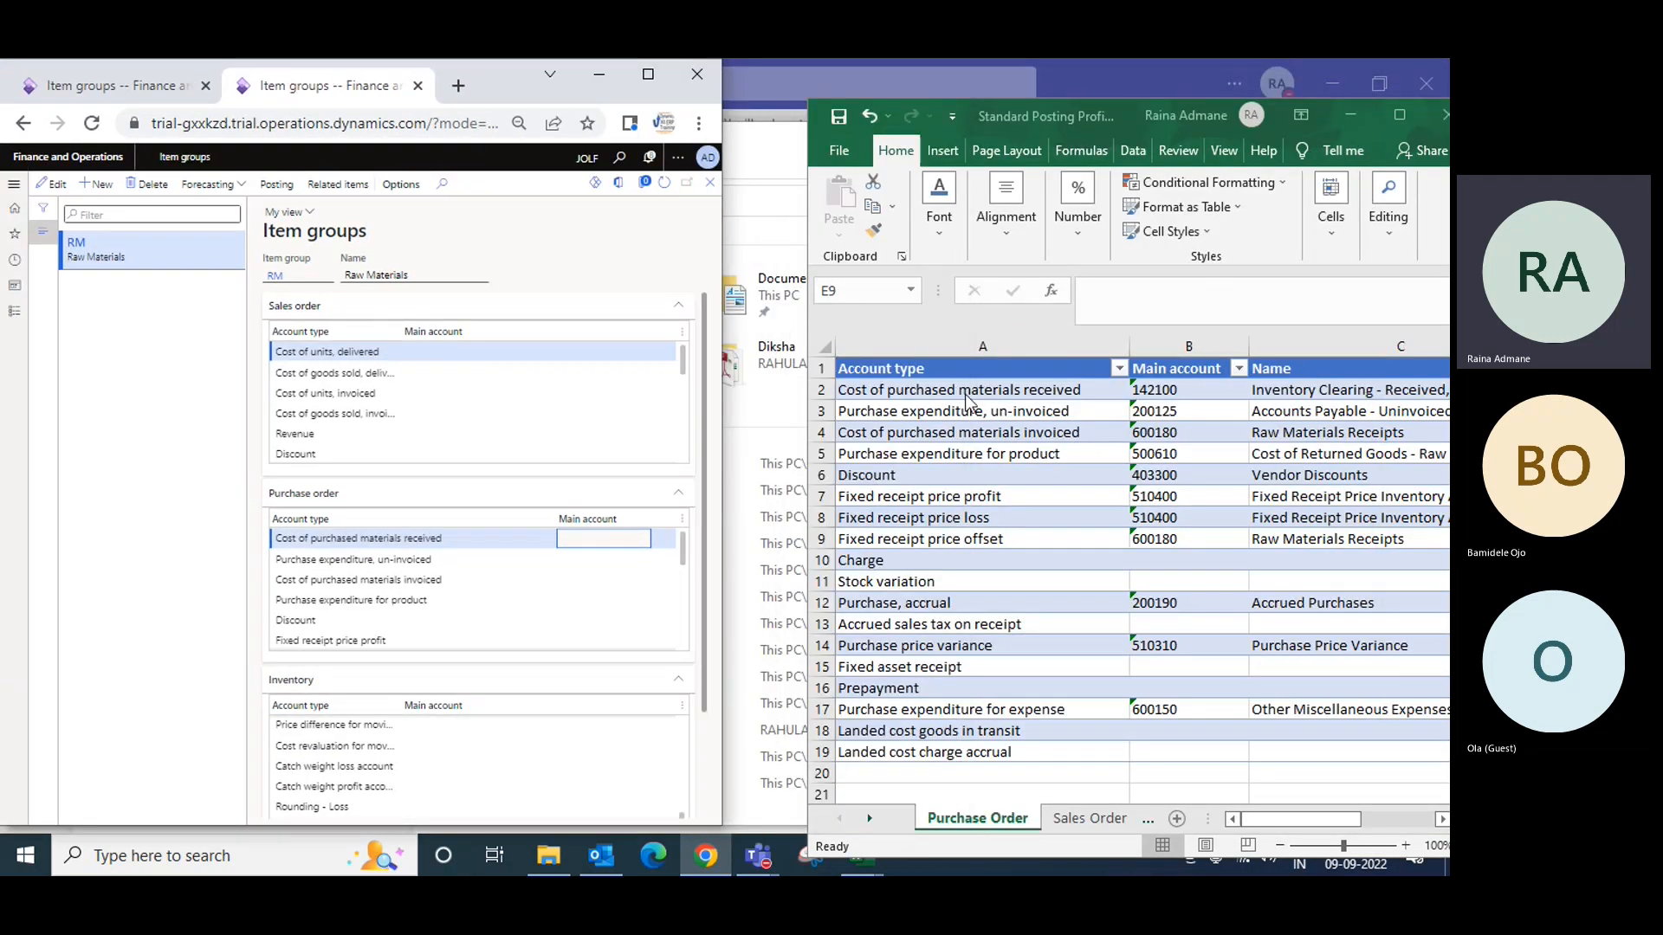
drag(1128, 112, 1045, 62)
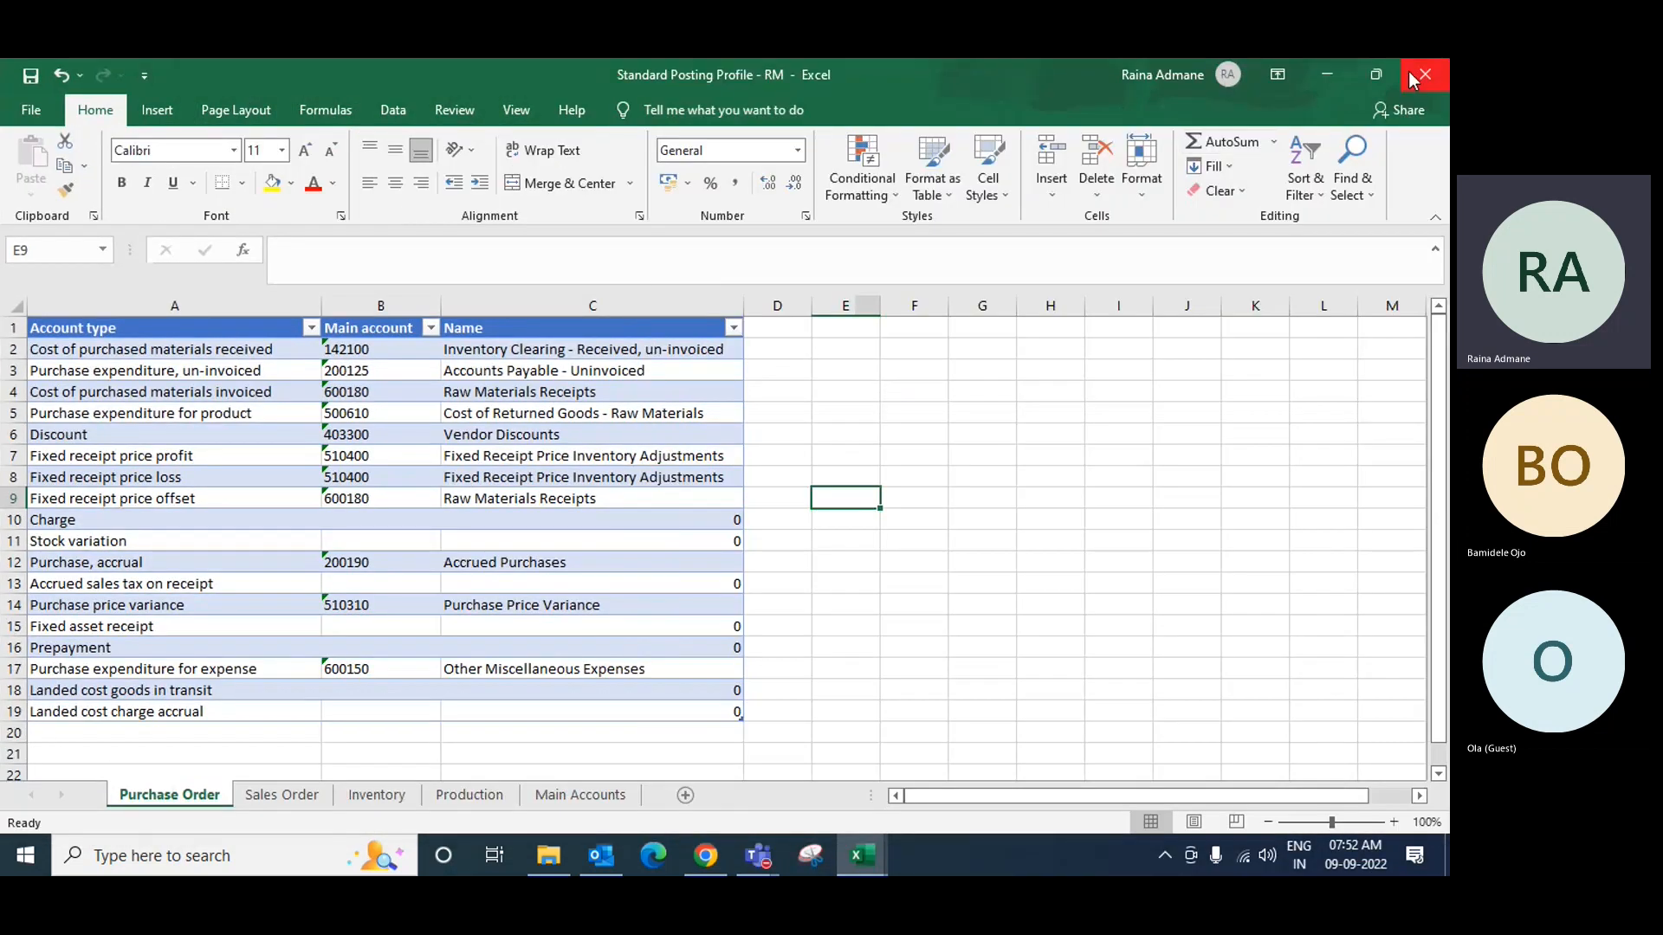
drag(1384, 70, 1047, 85)
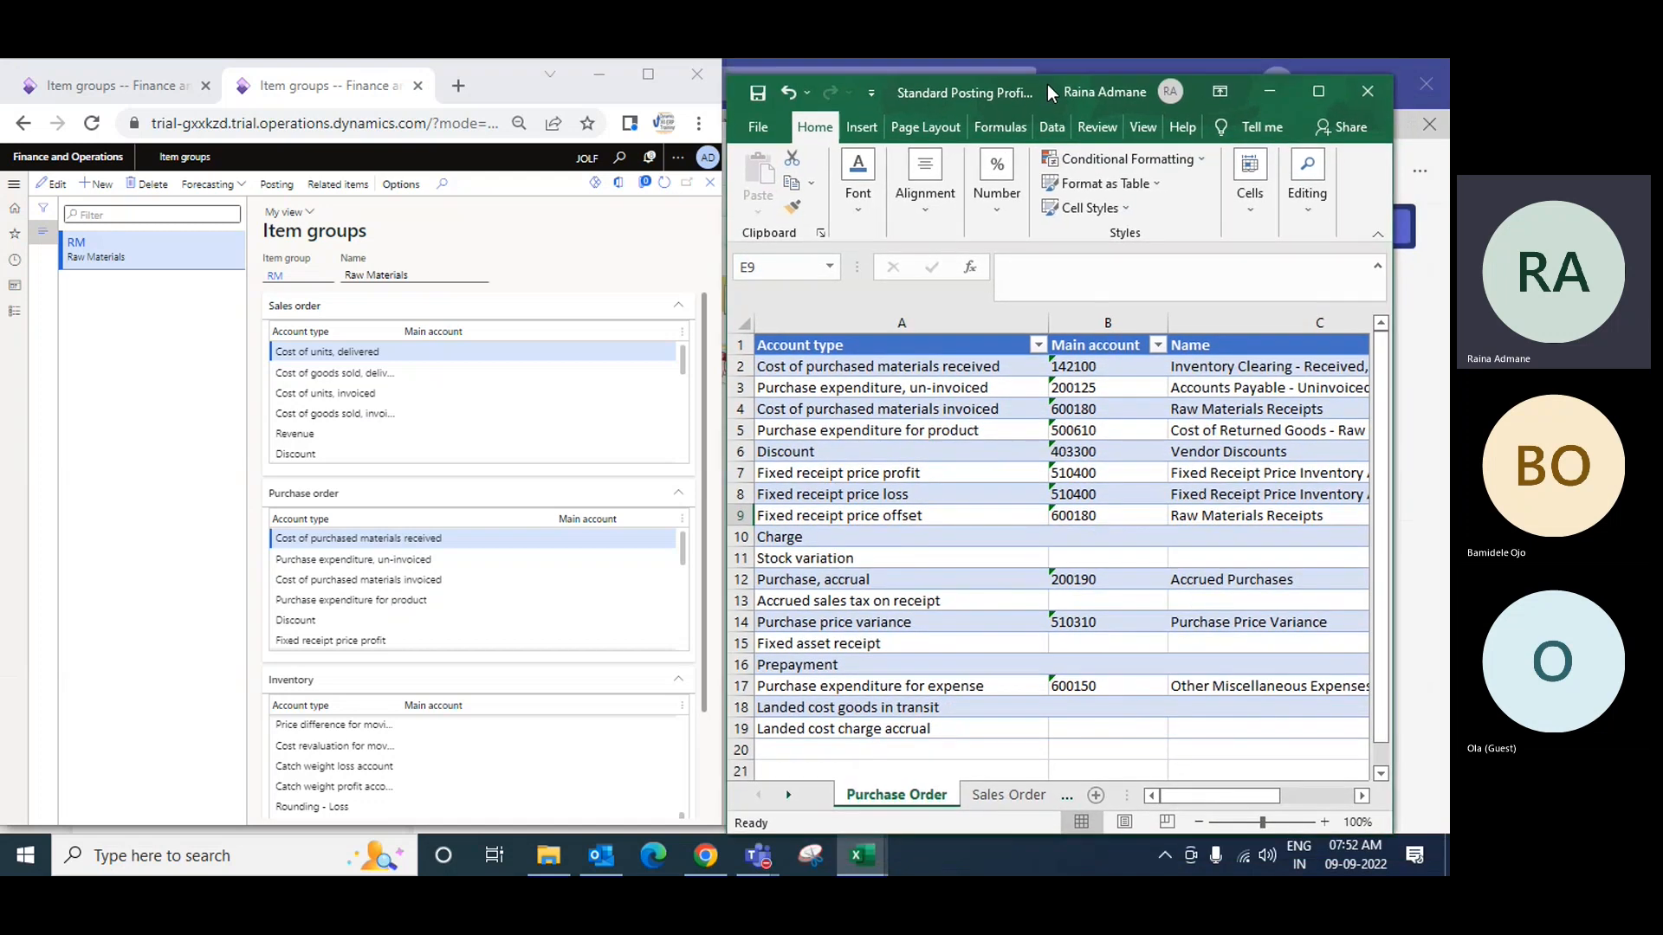
Step: Copy 142100 from Excel and enter it as RM's main account for received materials
click(1109, 366)
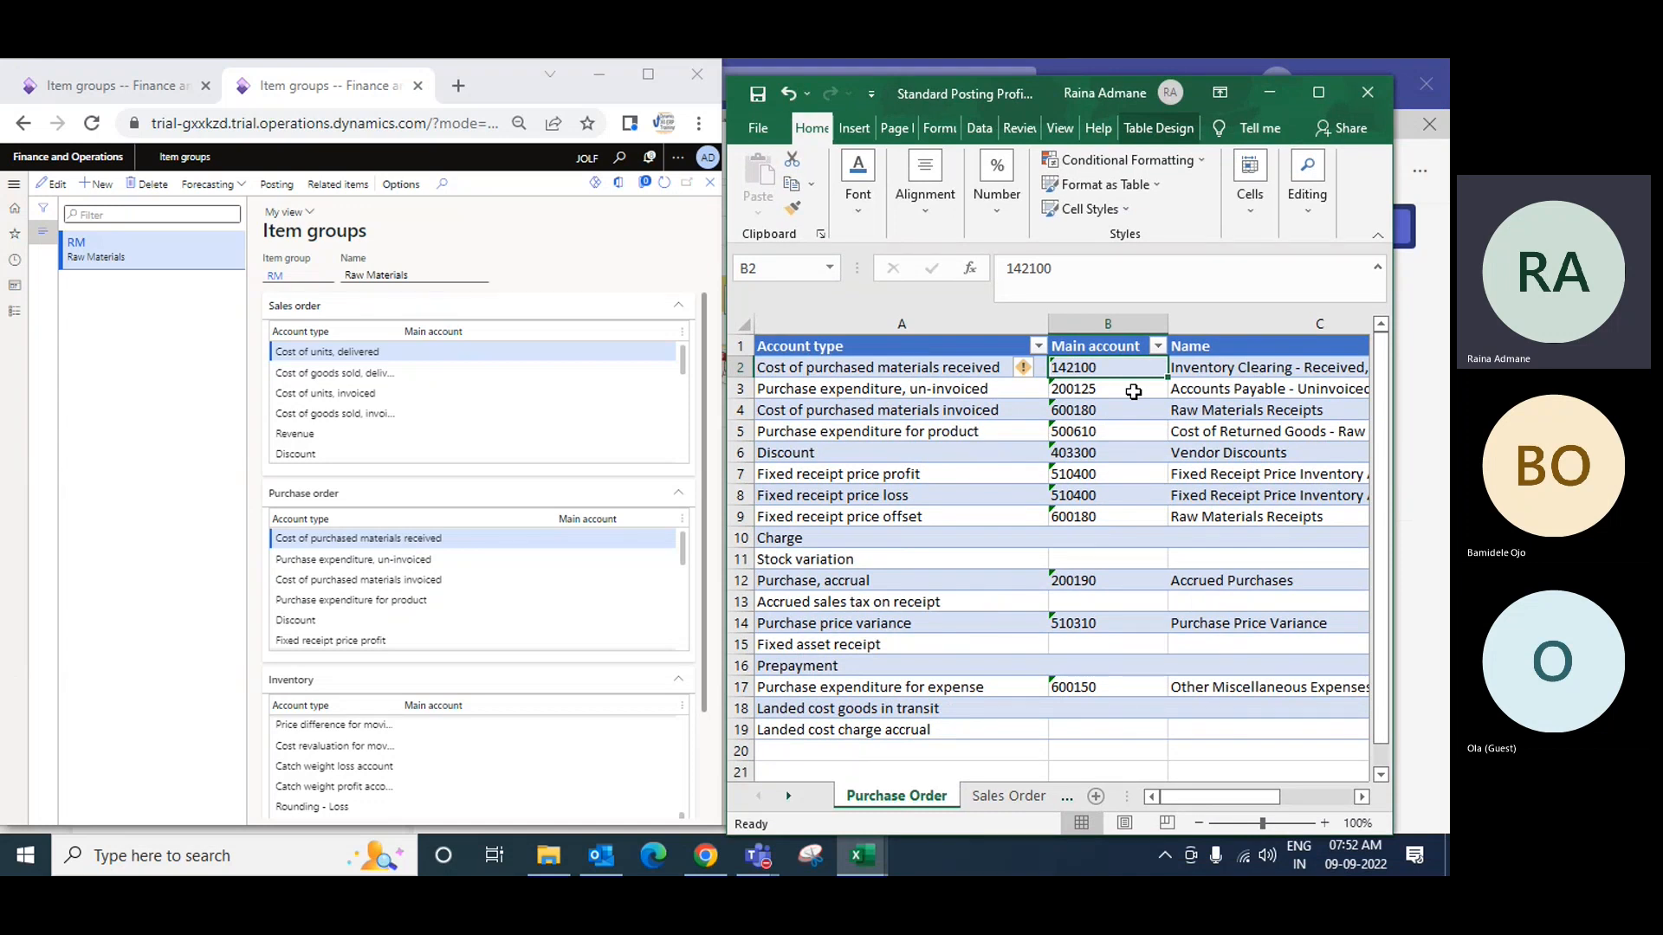
key(ctrl+c)
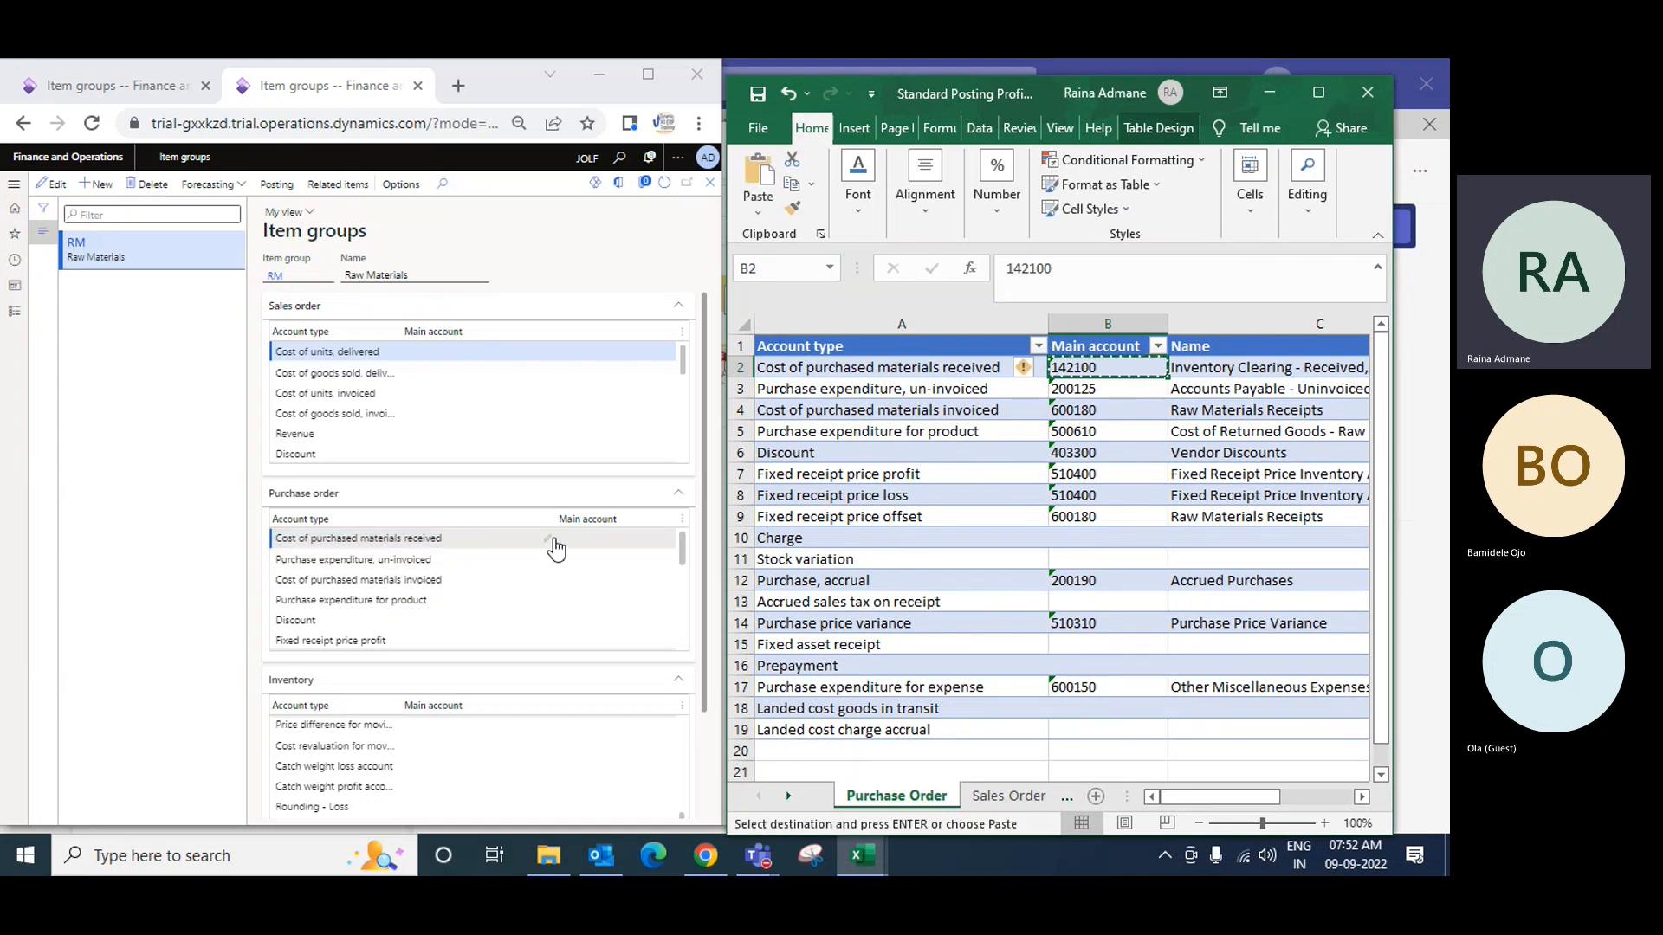
click(627, 539)
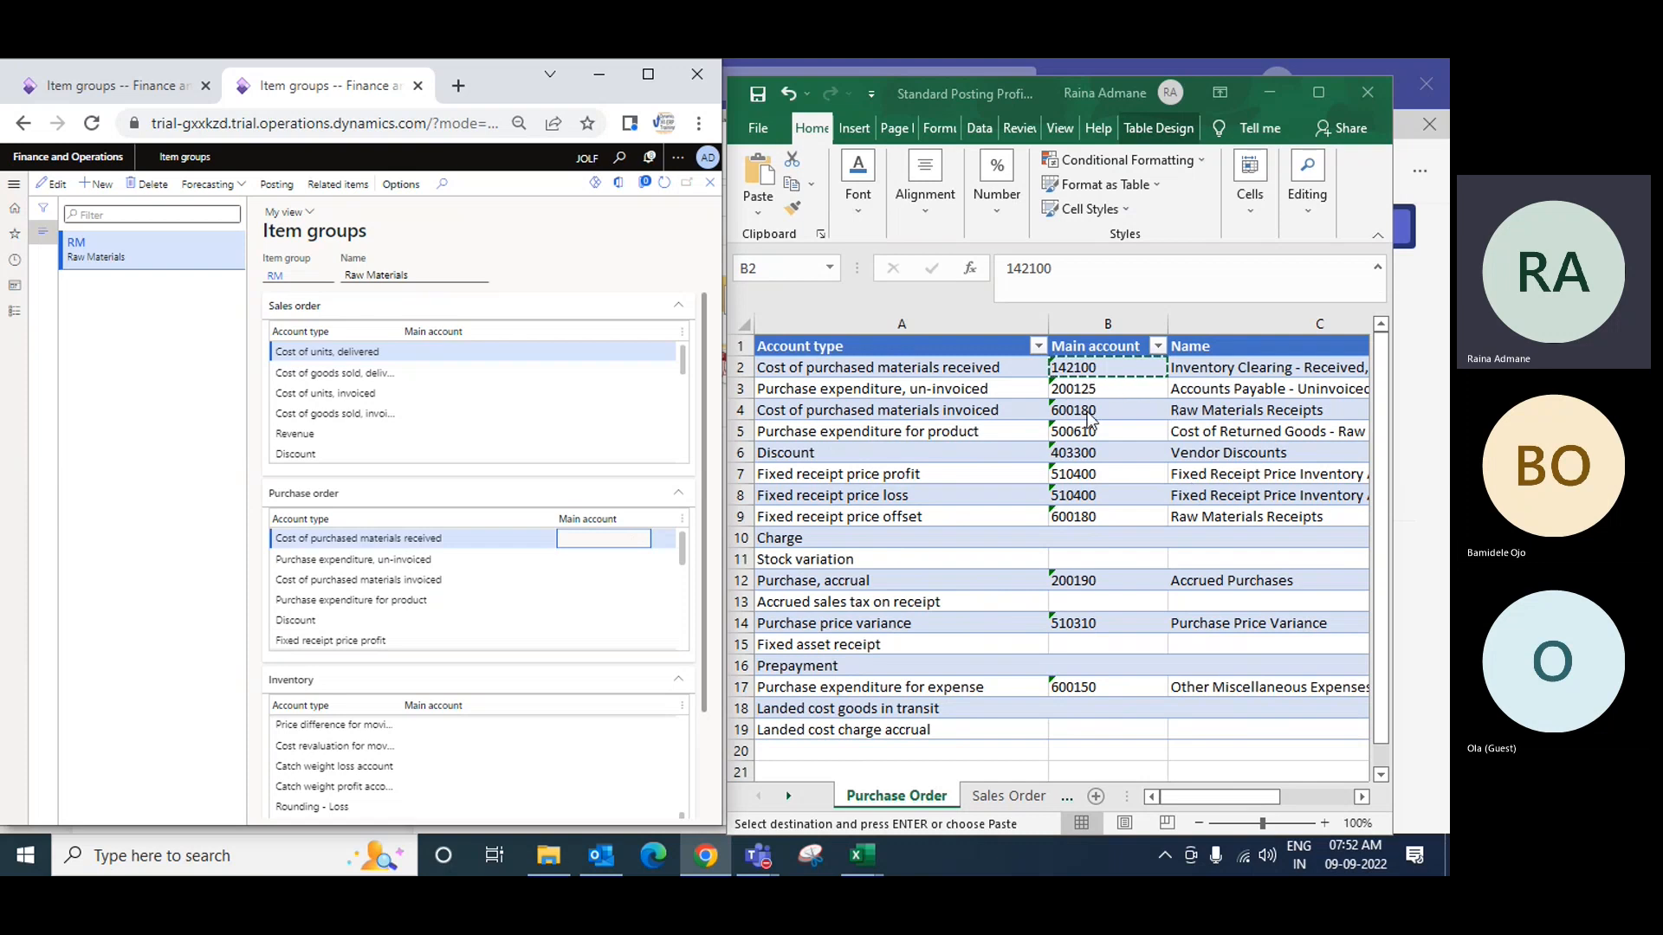
click(1059, 266)
click(1038, 277)
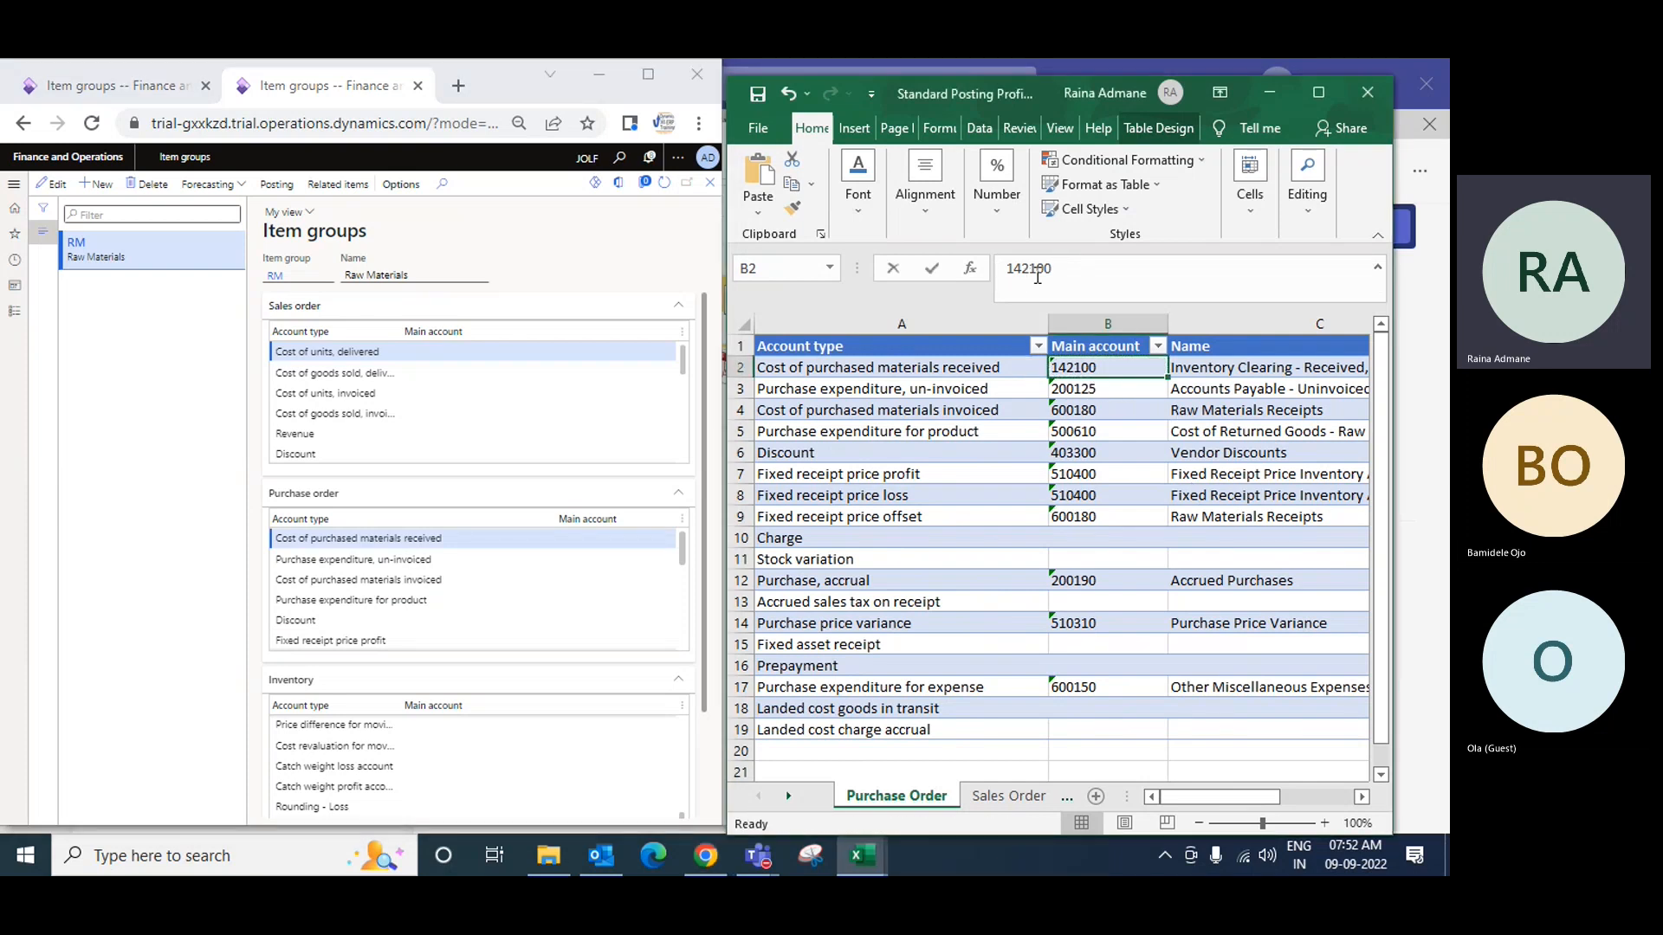
double_click(1038, 270)
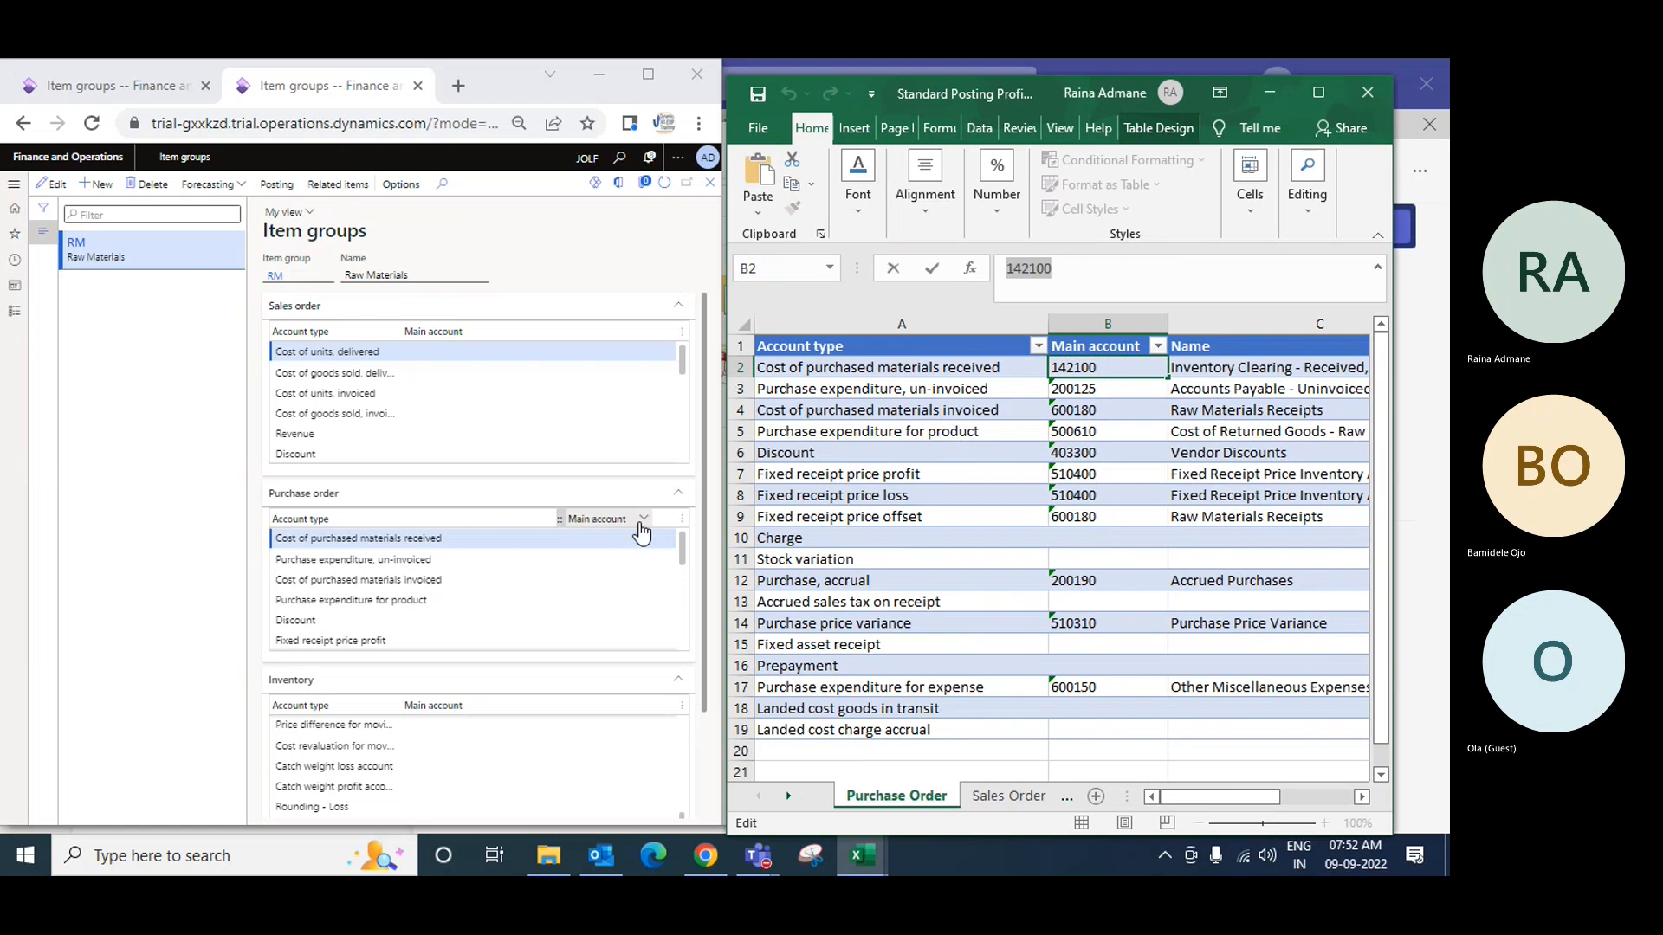
click(601, 547)
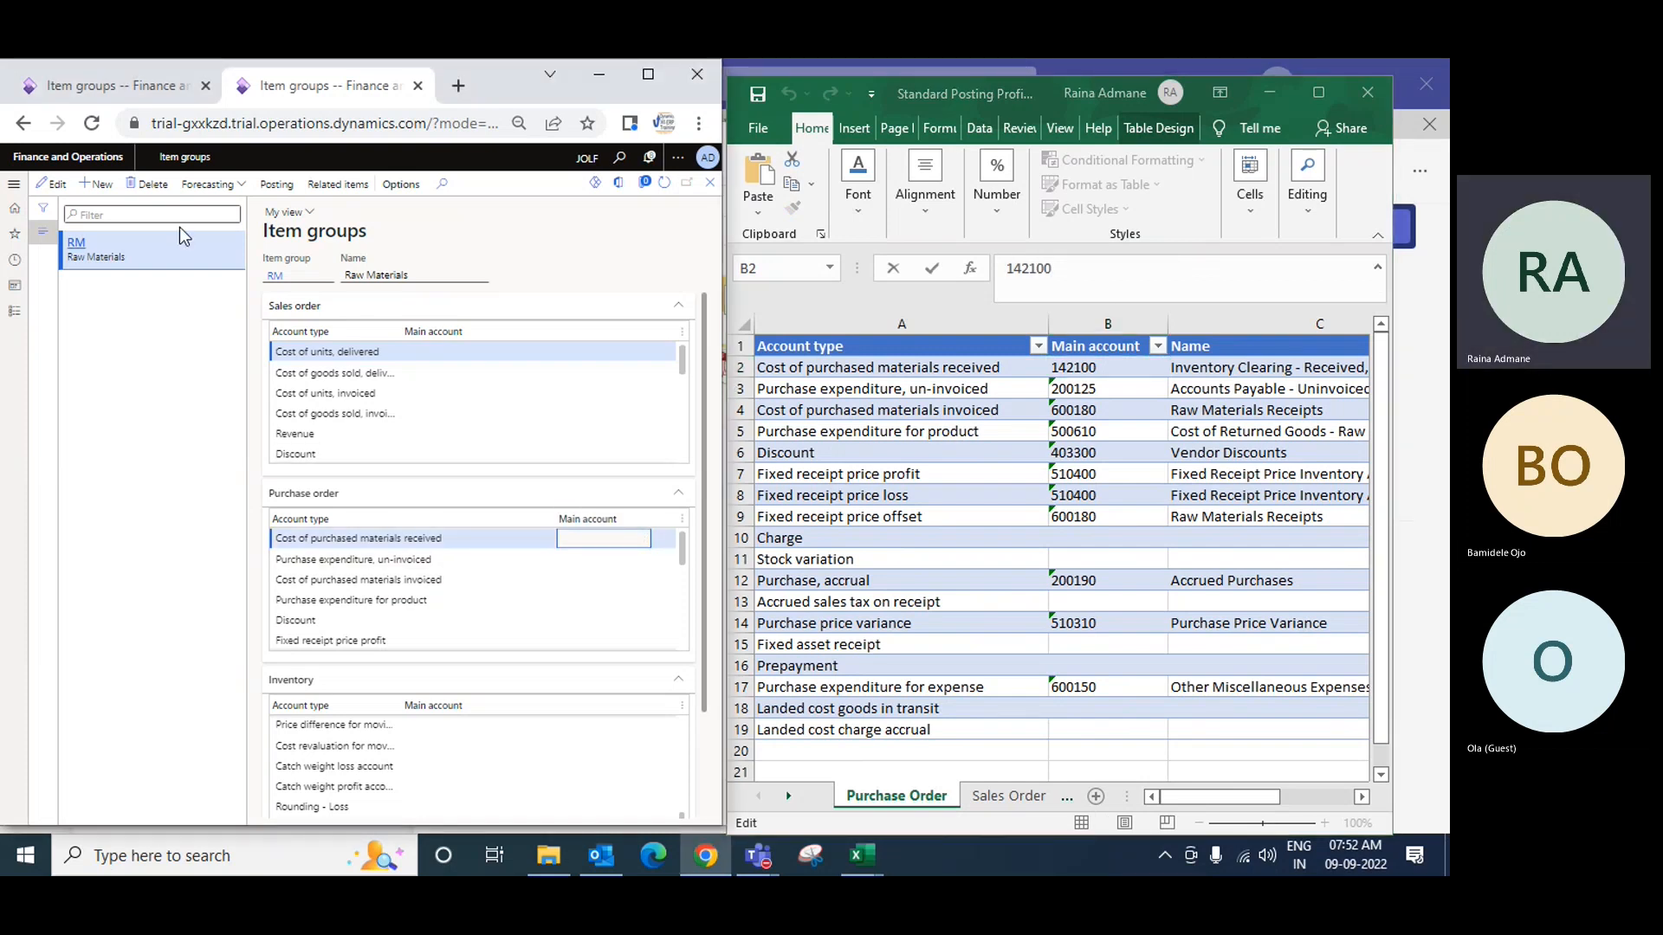
click(73, 184)
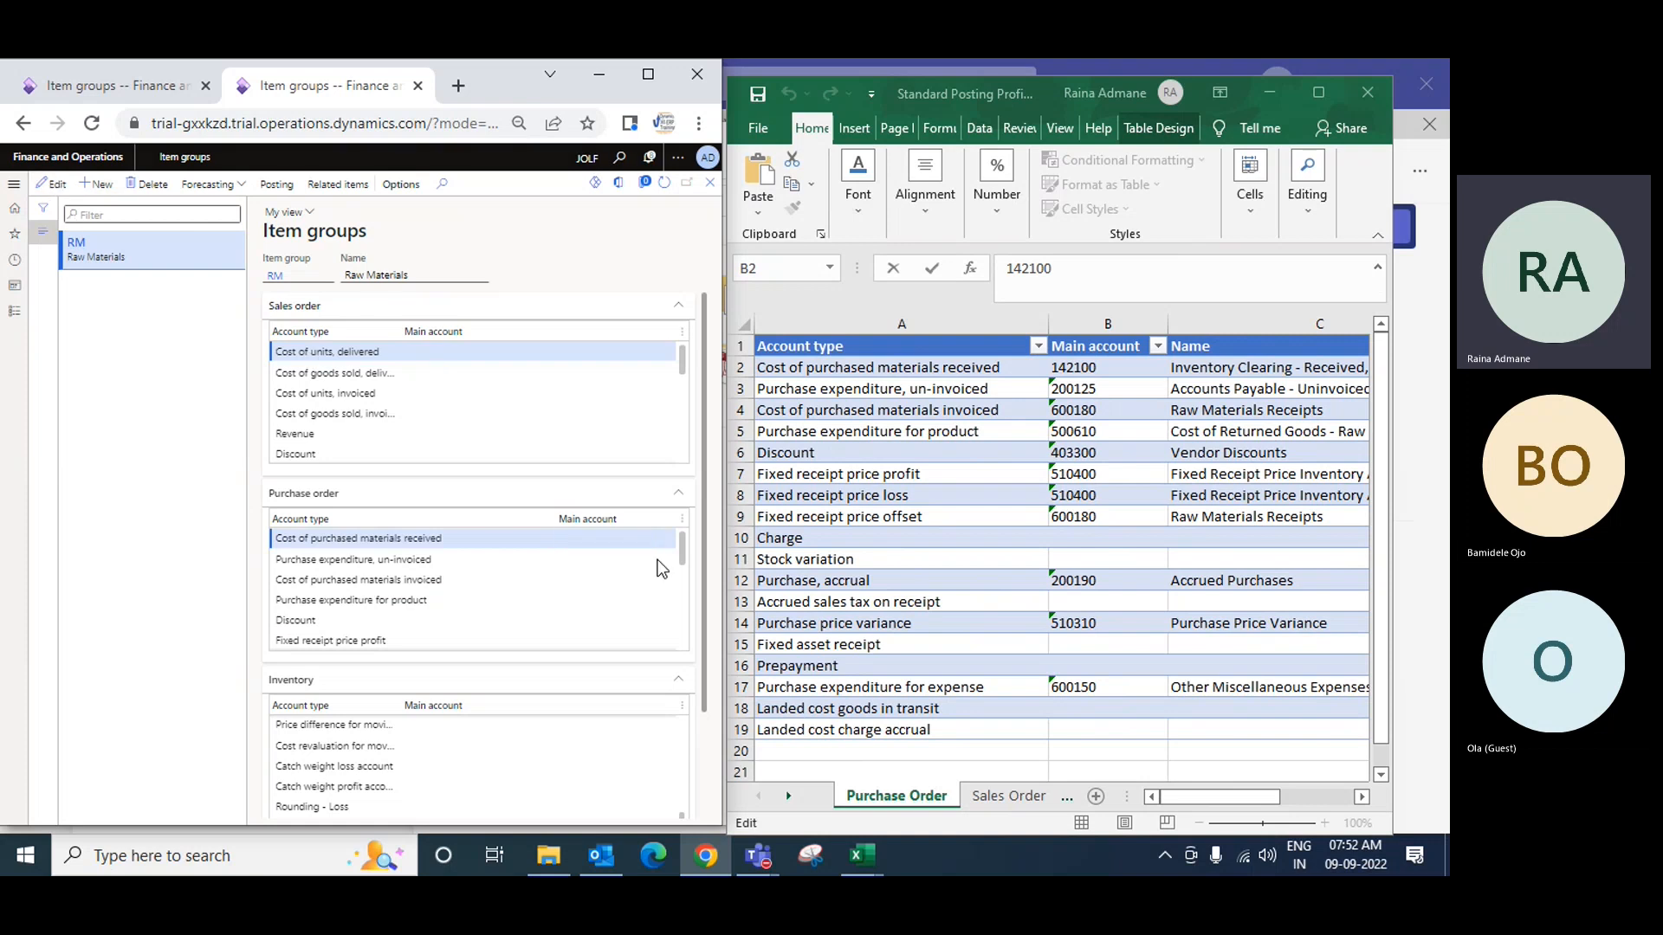
click(591, 538)
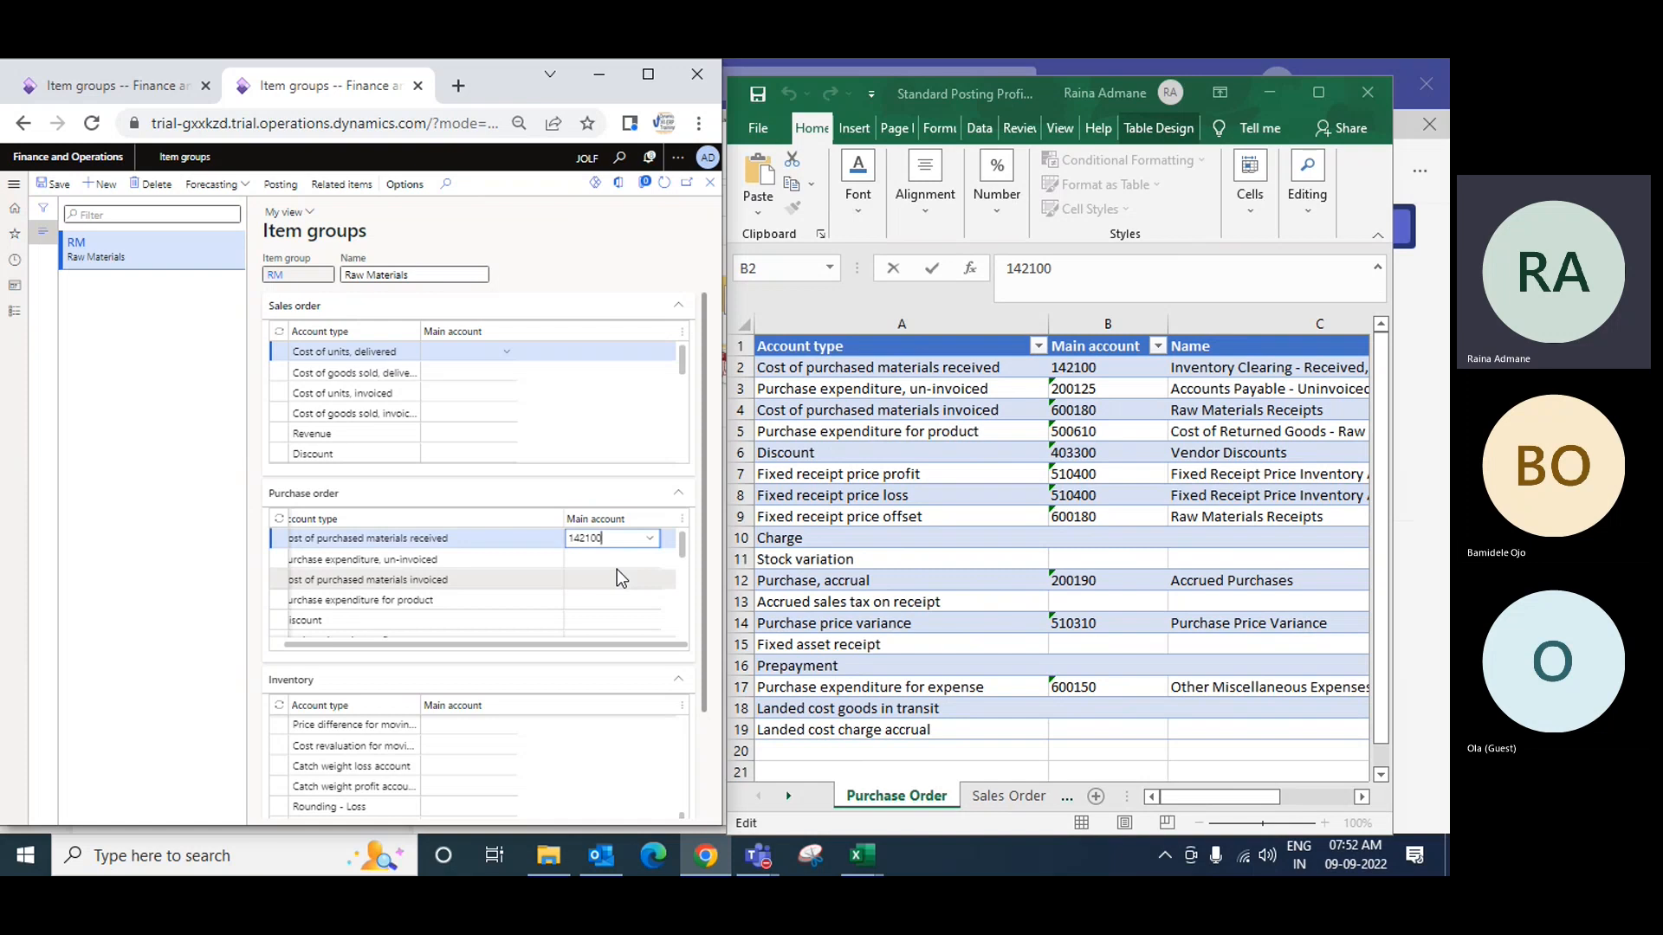
key(Tab)
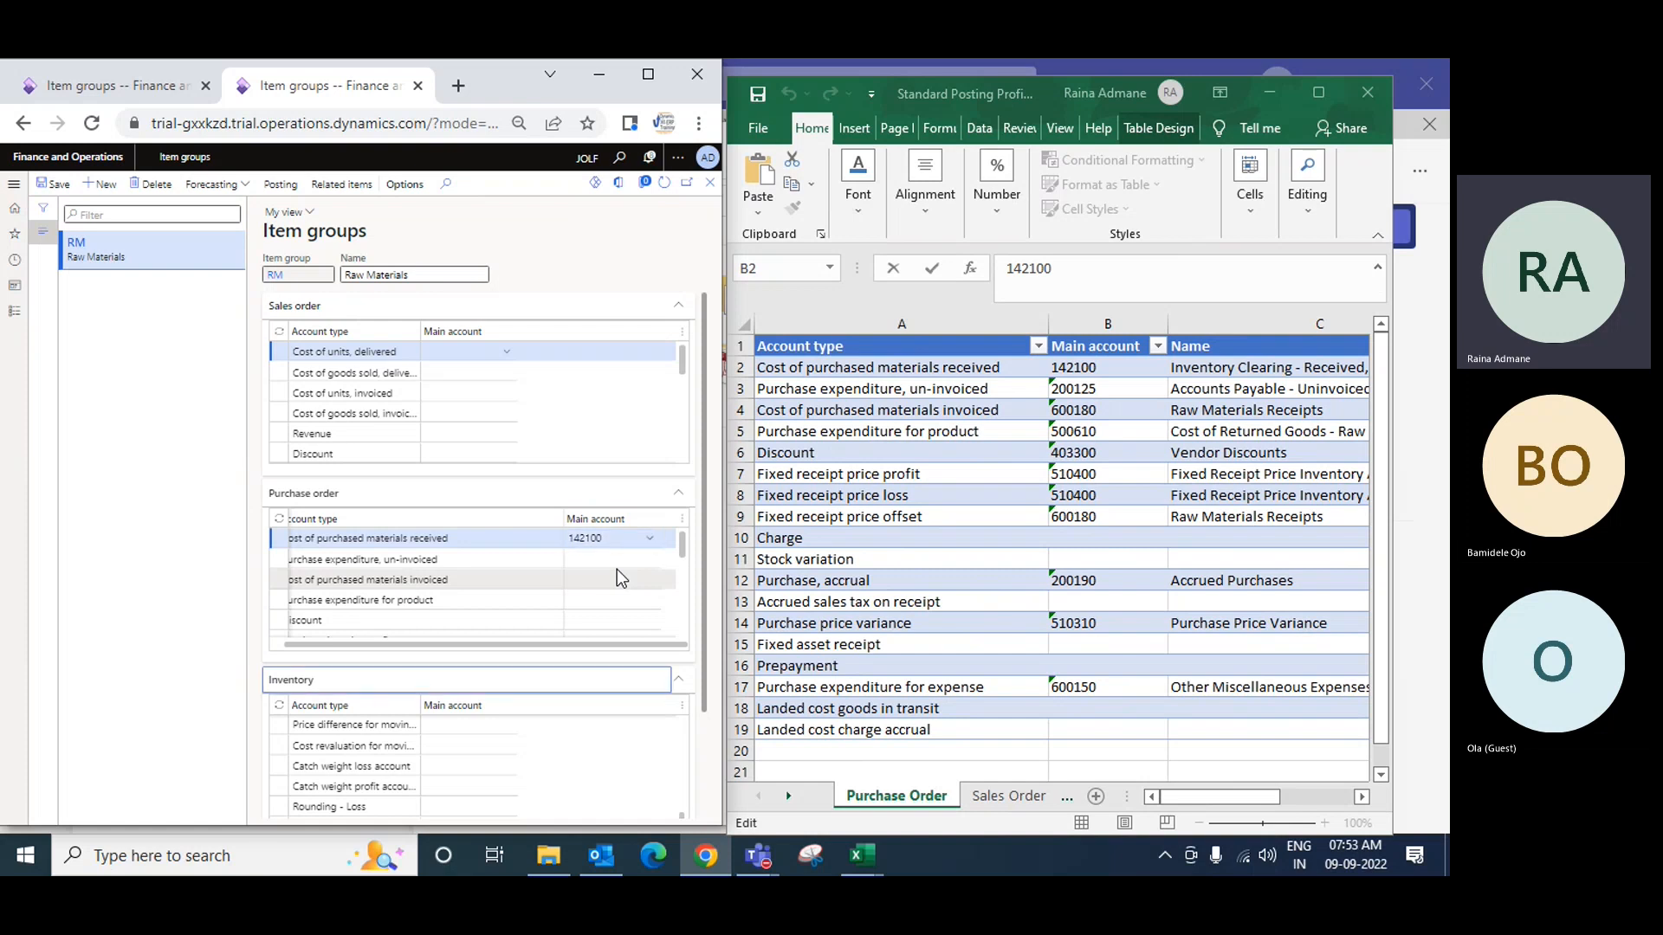
click(649, 539)
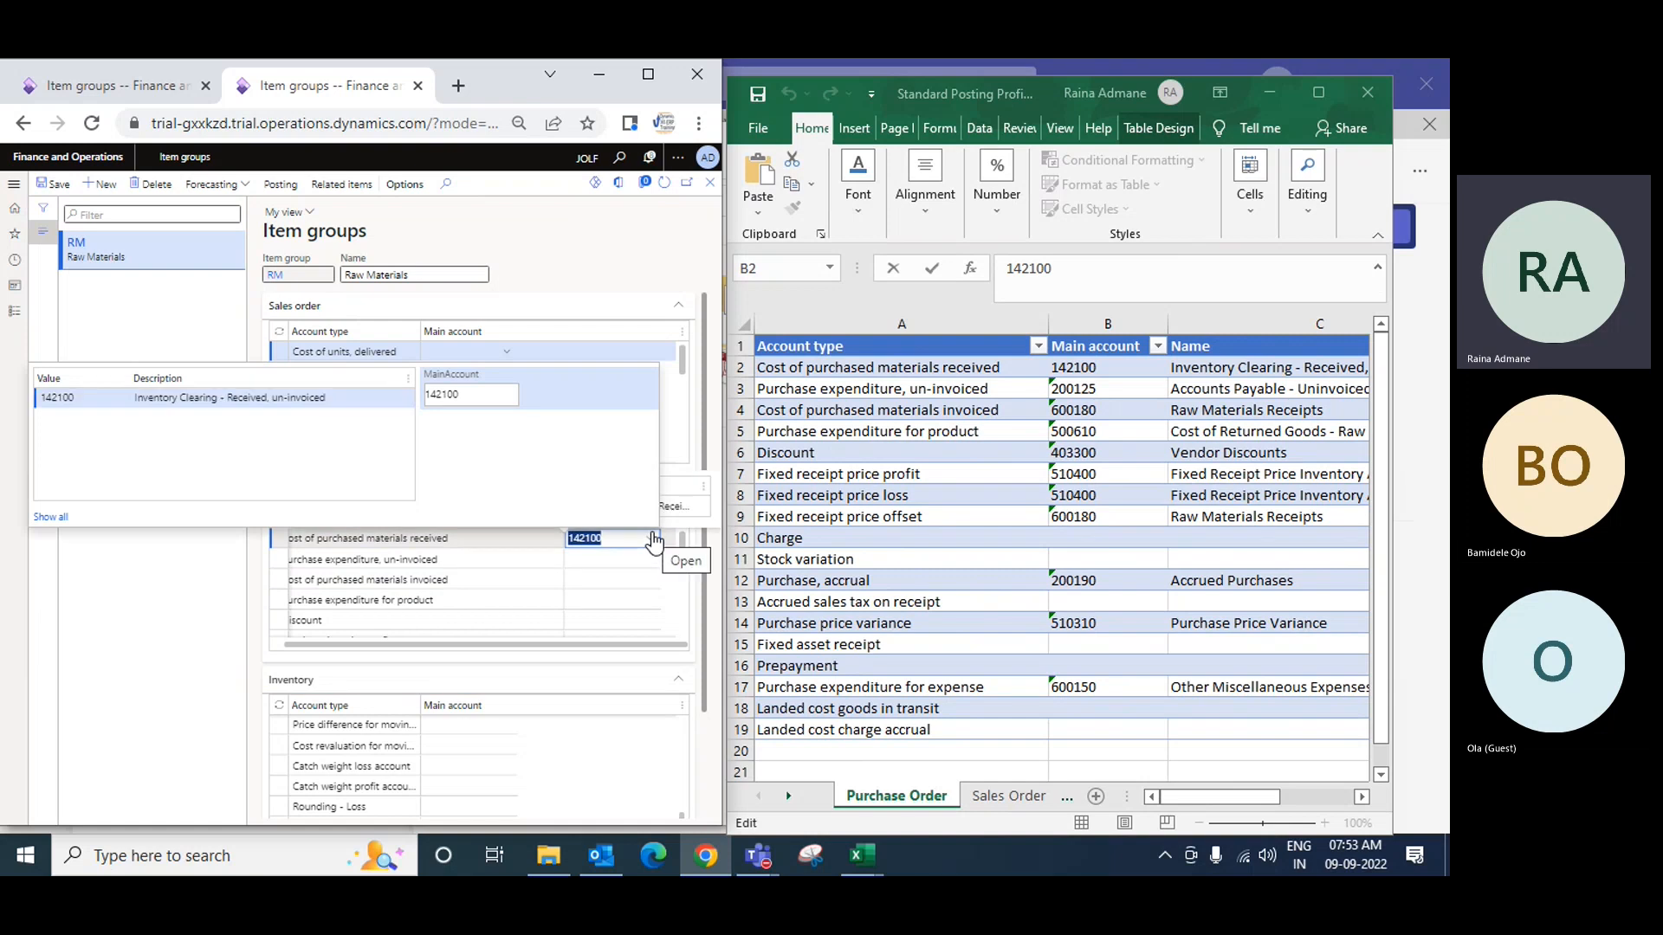
click(310, 398)
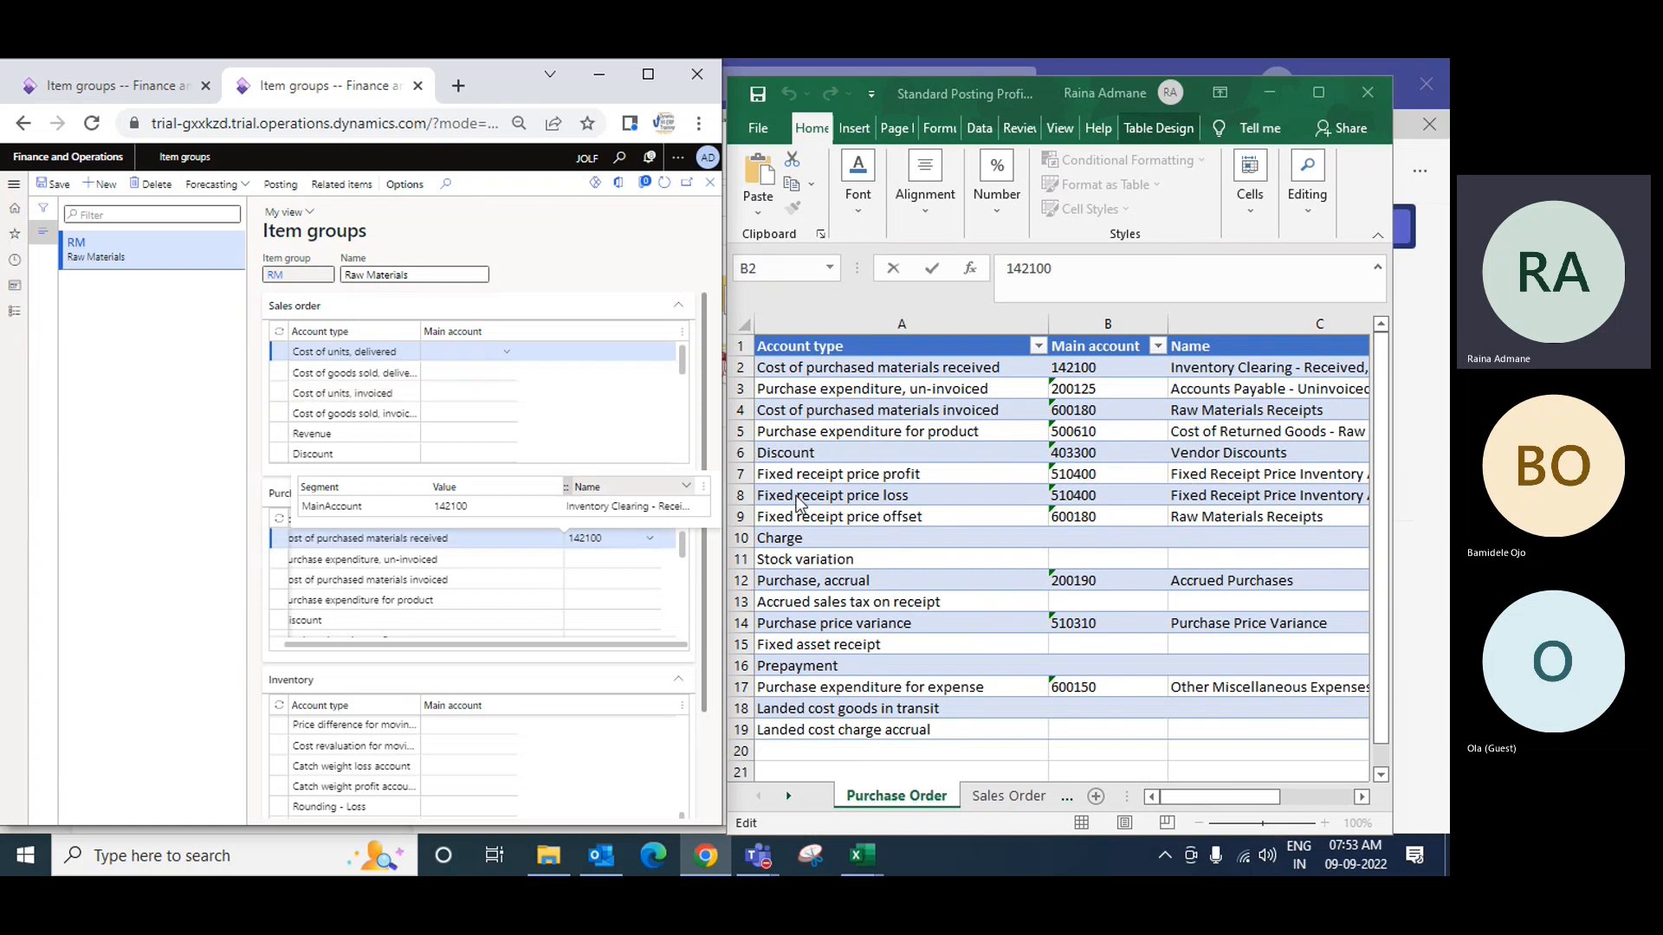
Step: Copy 200125 from cell B3 into the Purchase expenditure, un-invoiced main account
click(1074, 389)
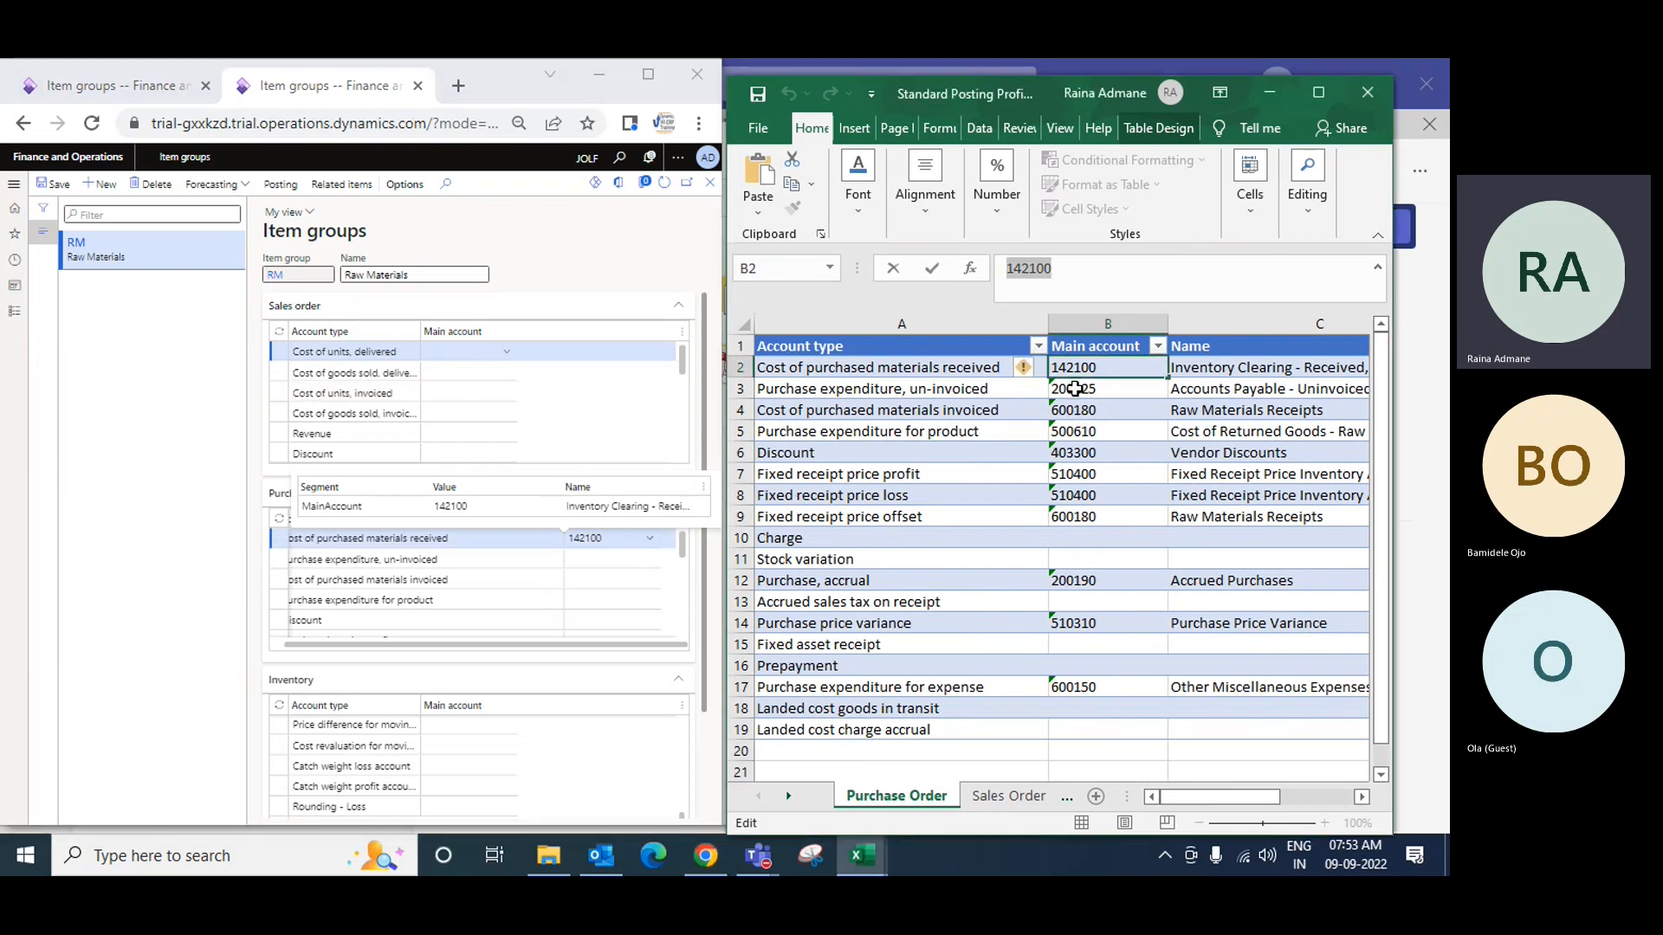
click(1074, 389)
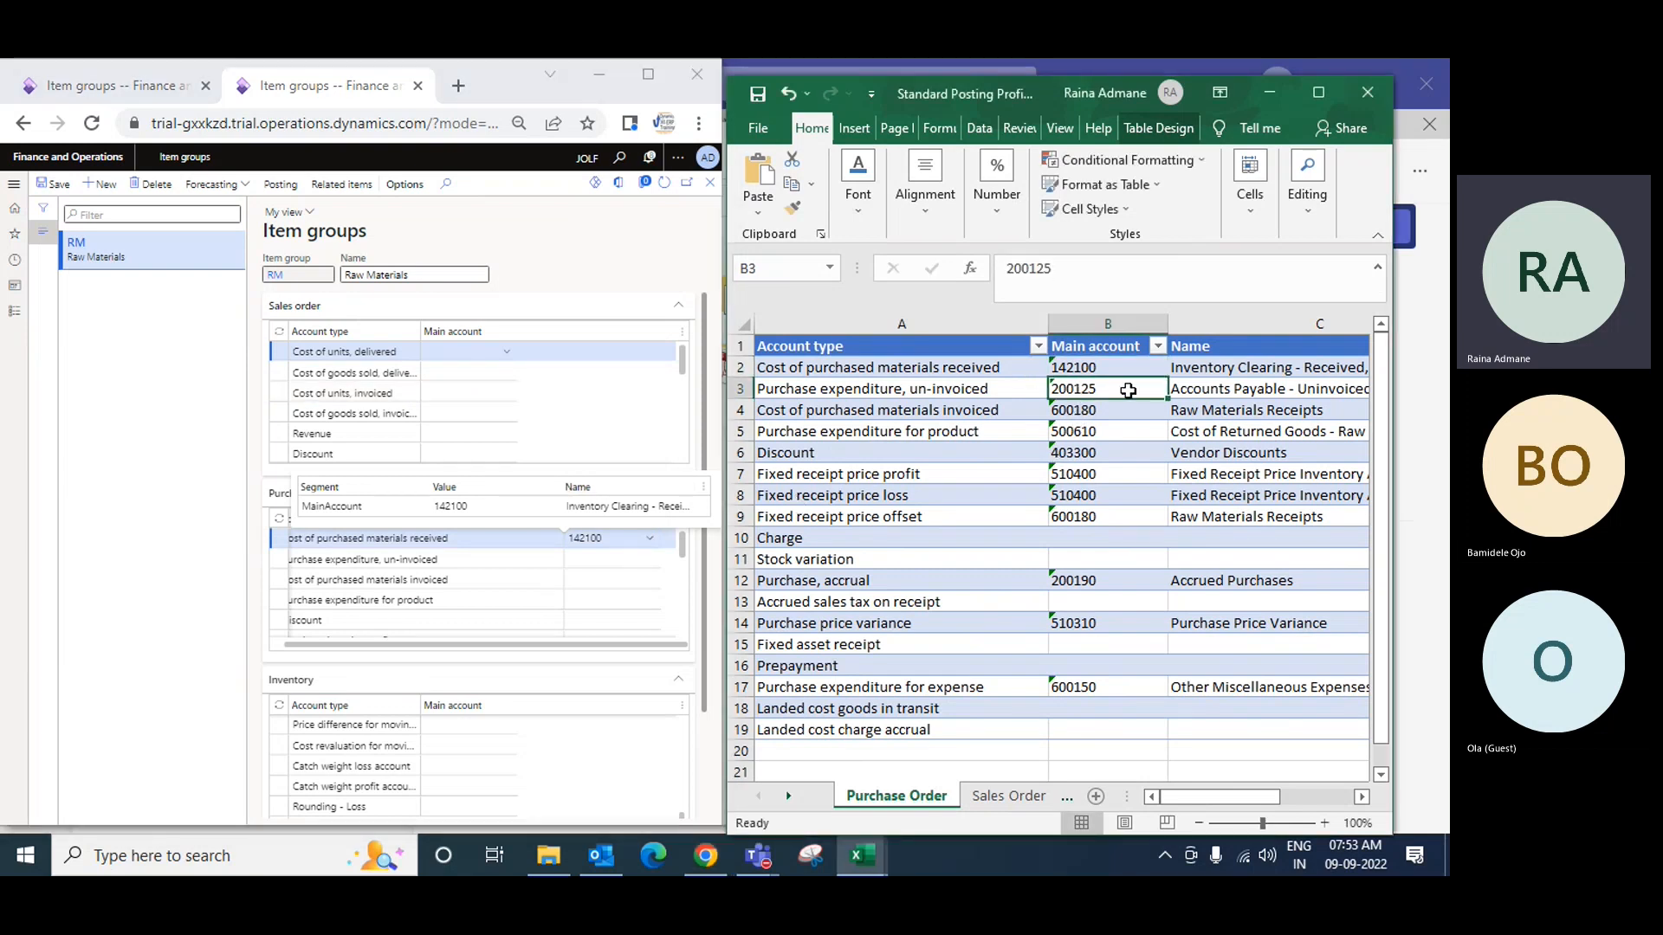
key(ctrl+c)
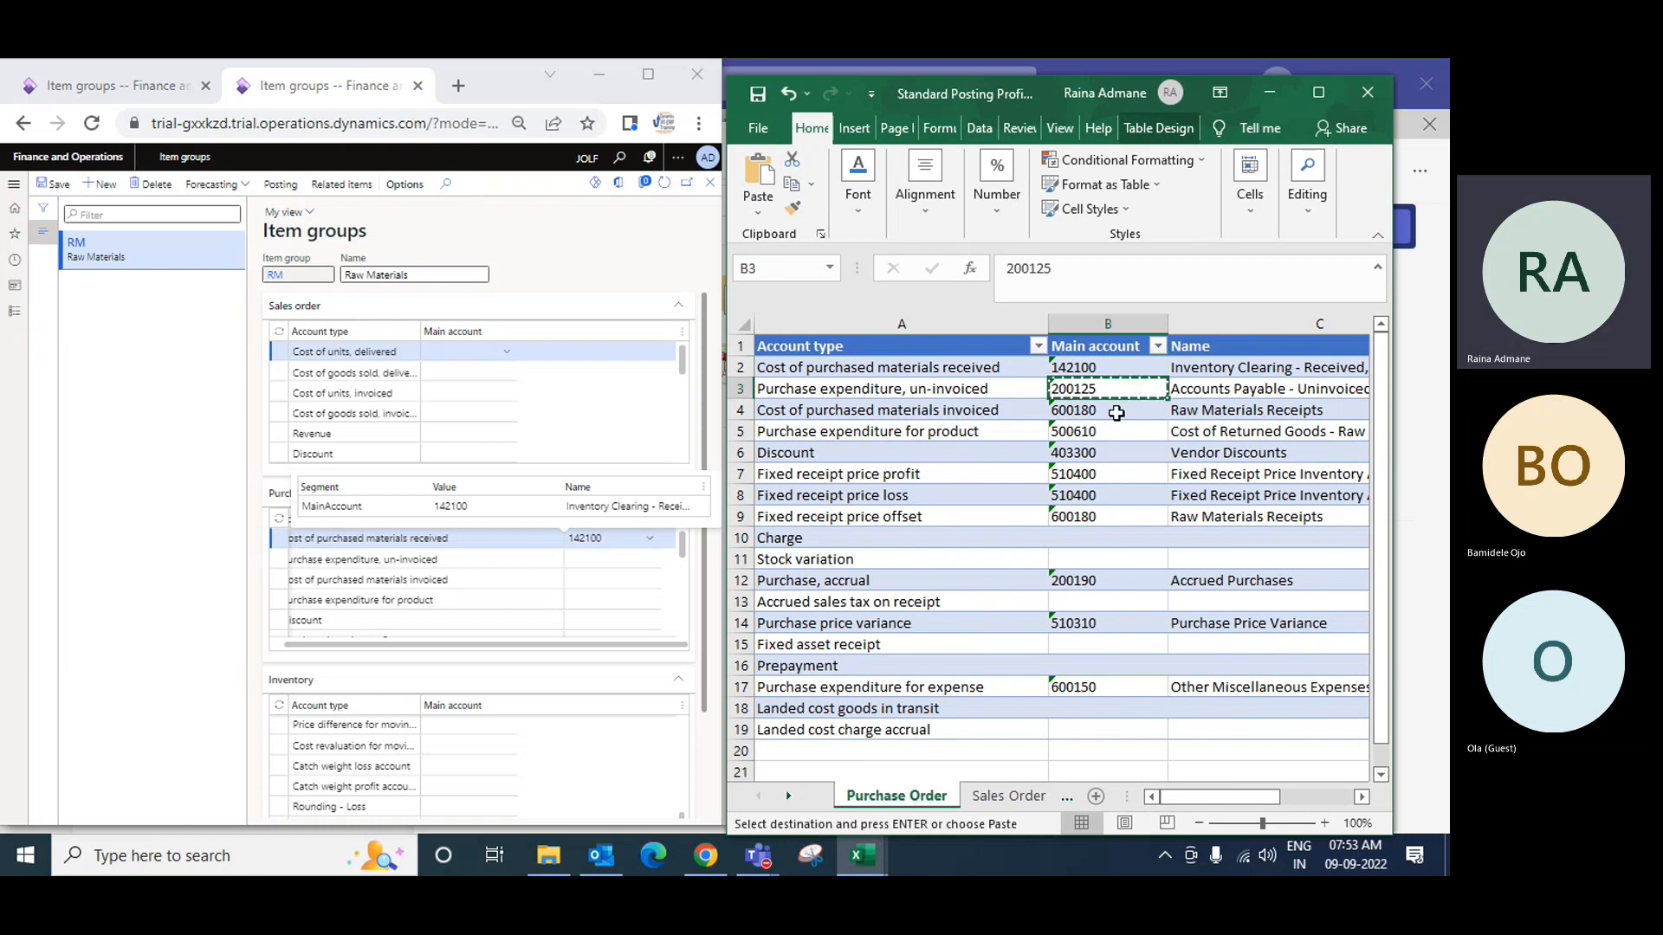
click(606, 558)
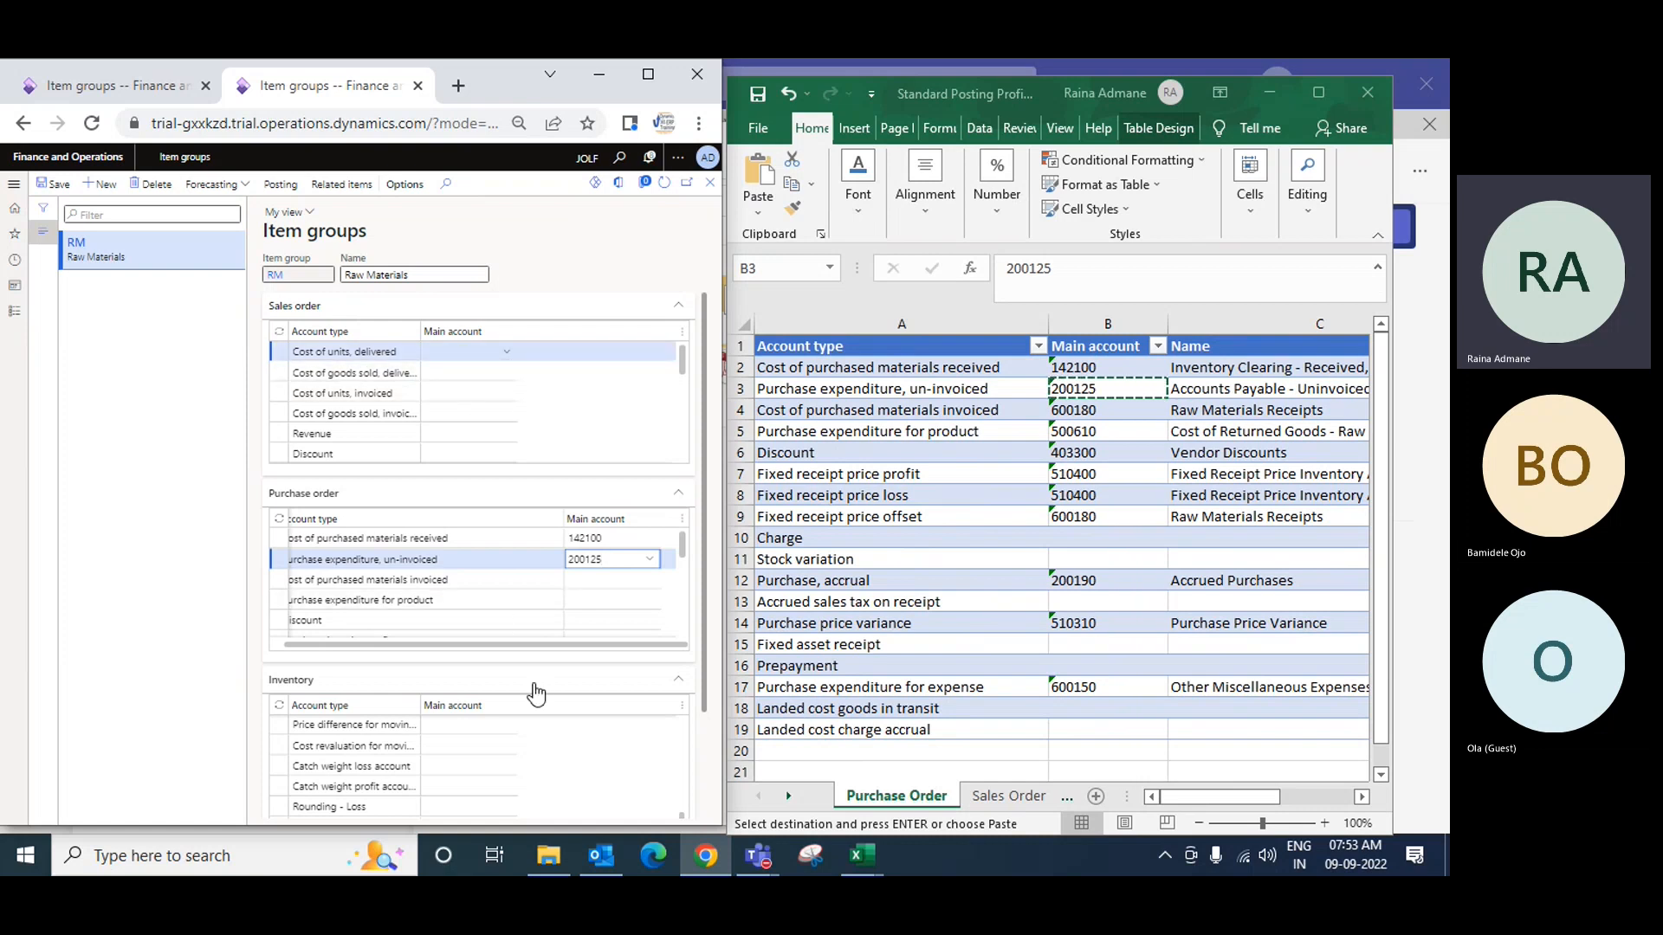
scroll(533, 693, down, 3)
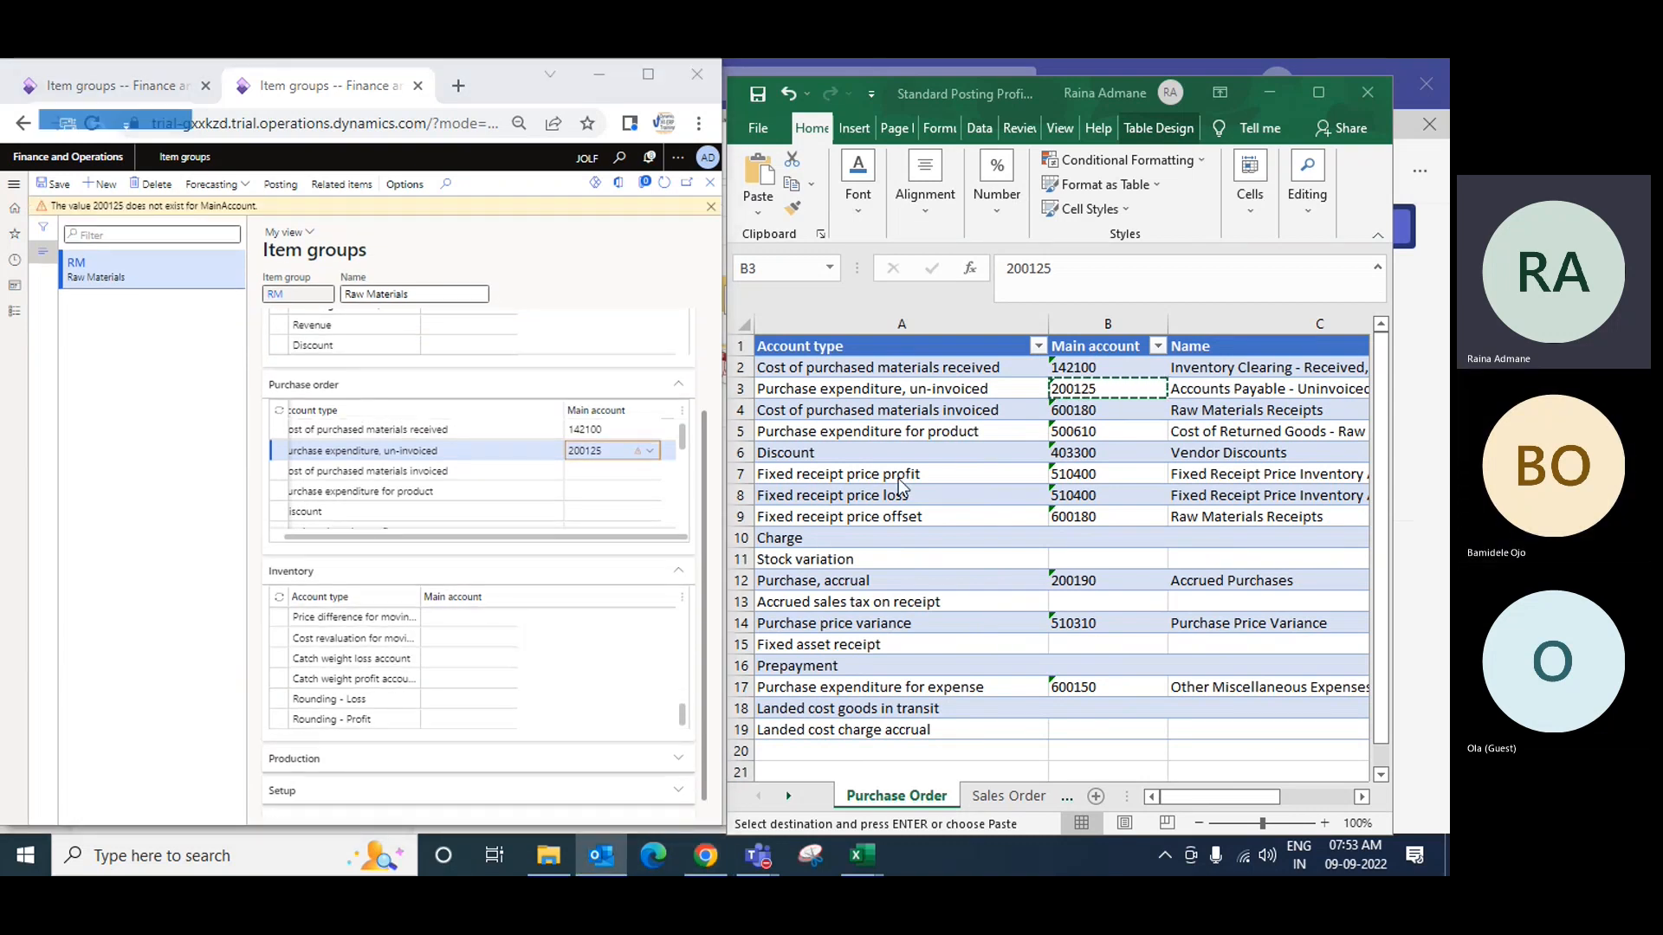
click(624, 854)
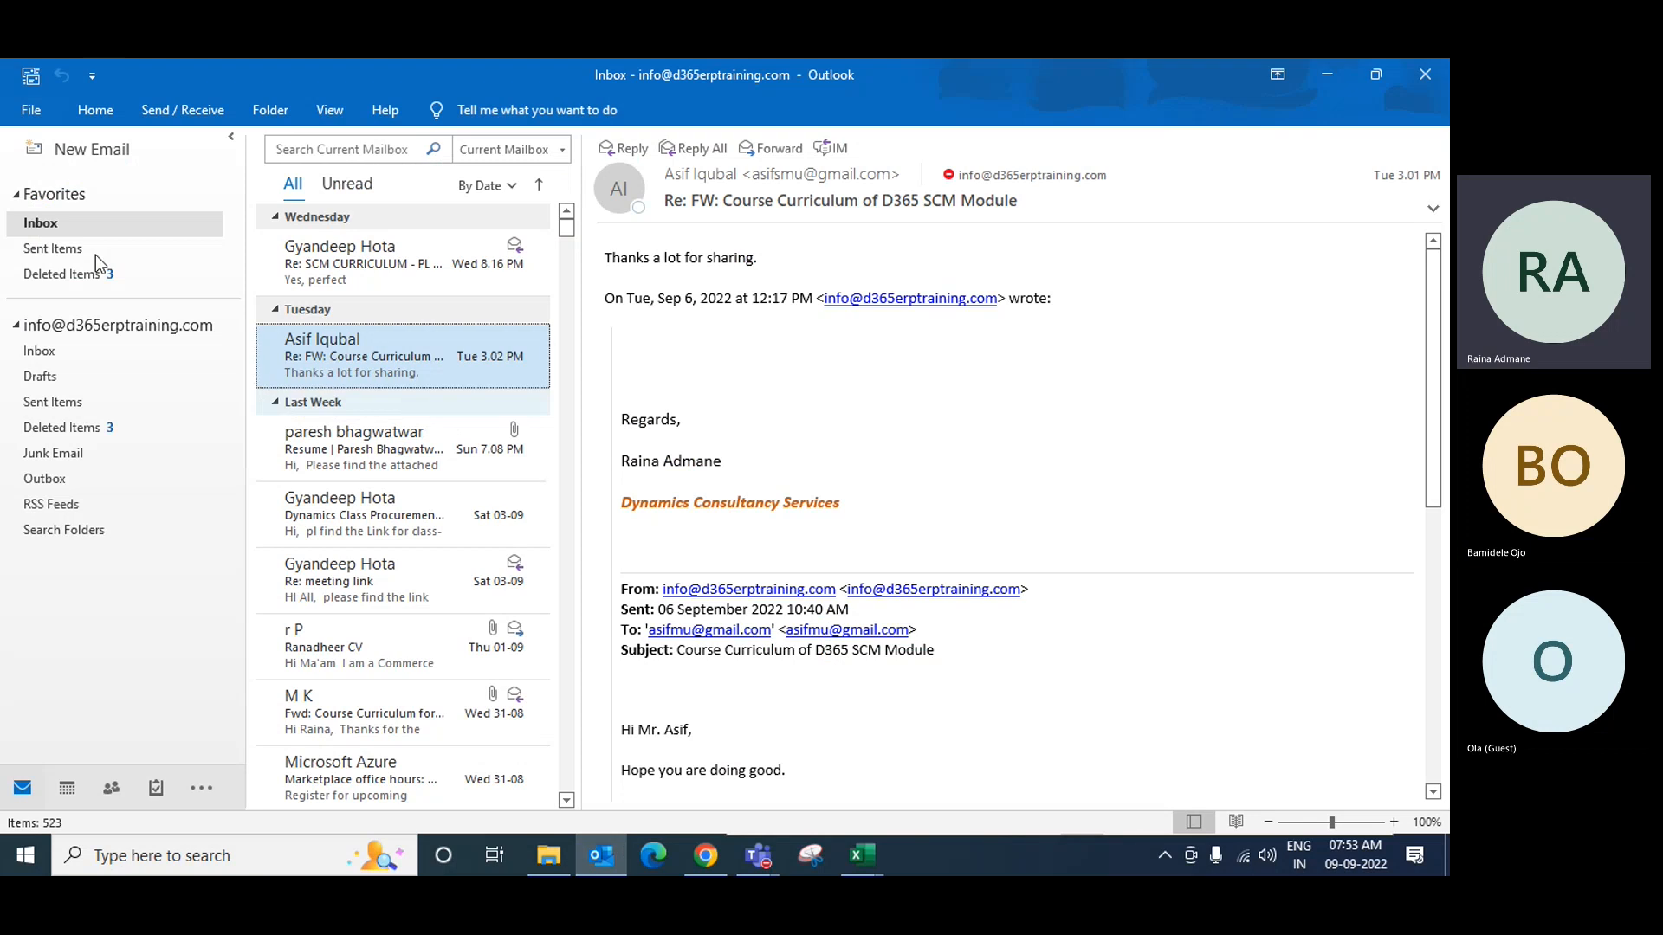
Step: Start a new email to two suggested recipients with the subject 'Posting Profile setup'
click(82, 156)
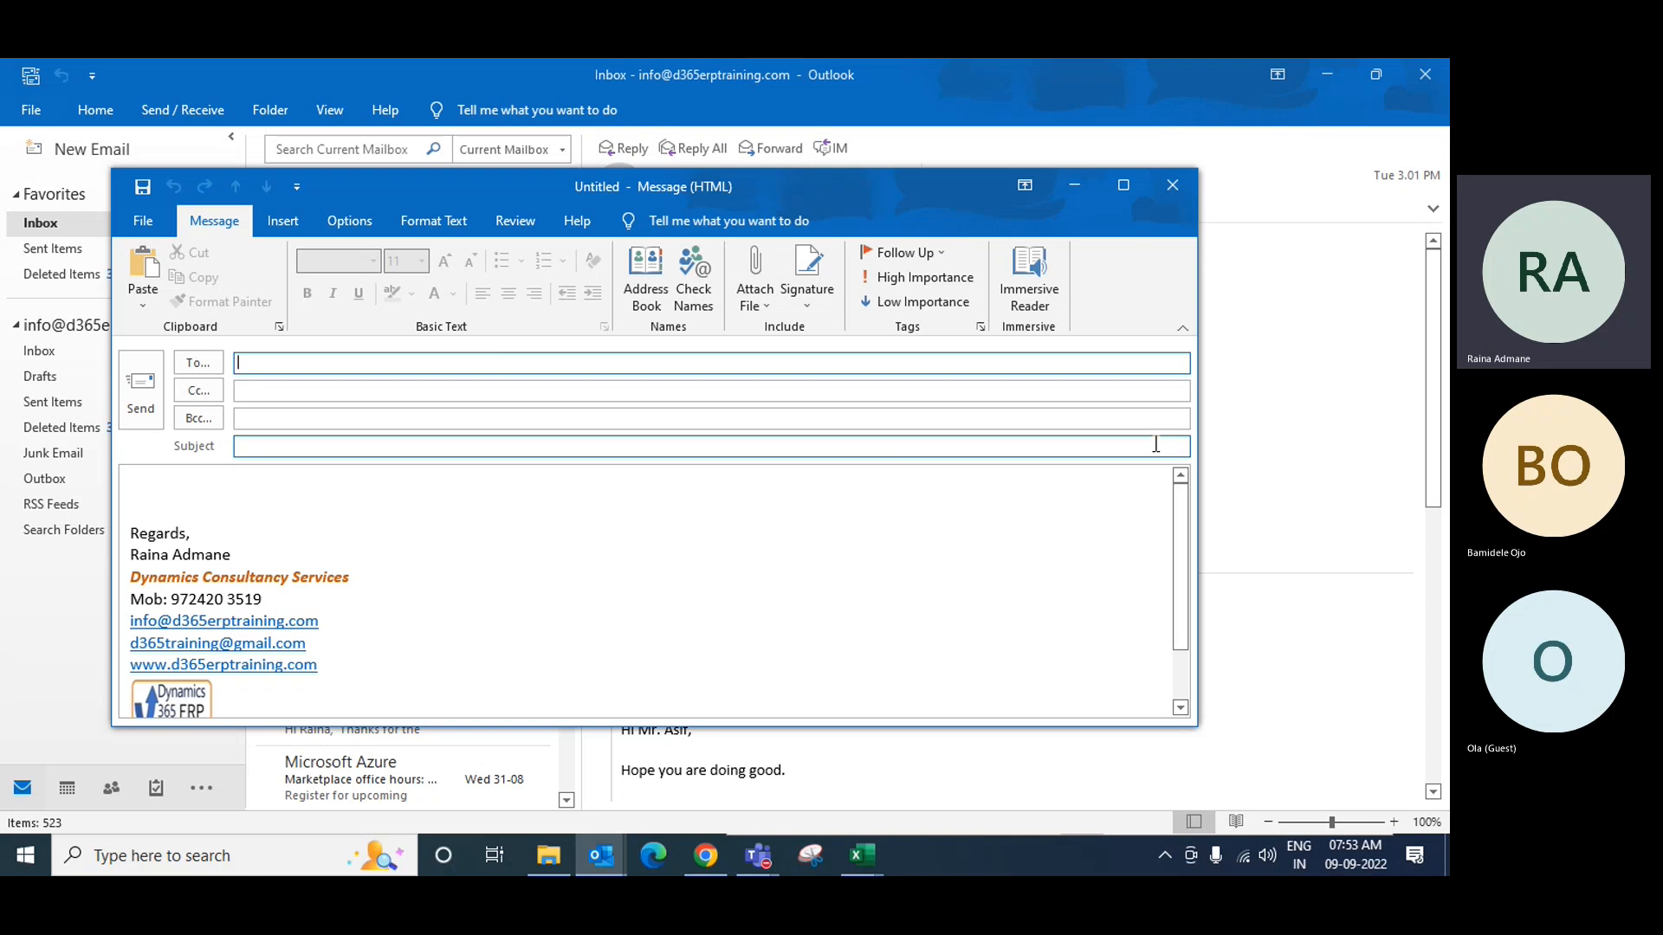
text(BA)
key(Return)
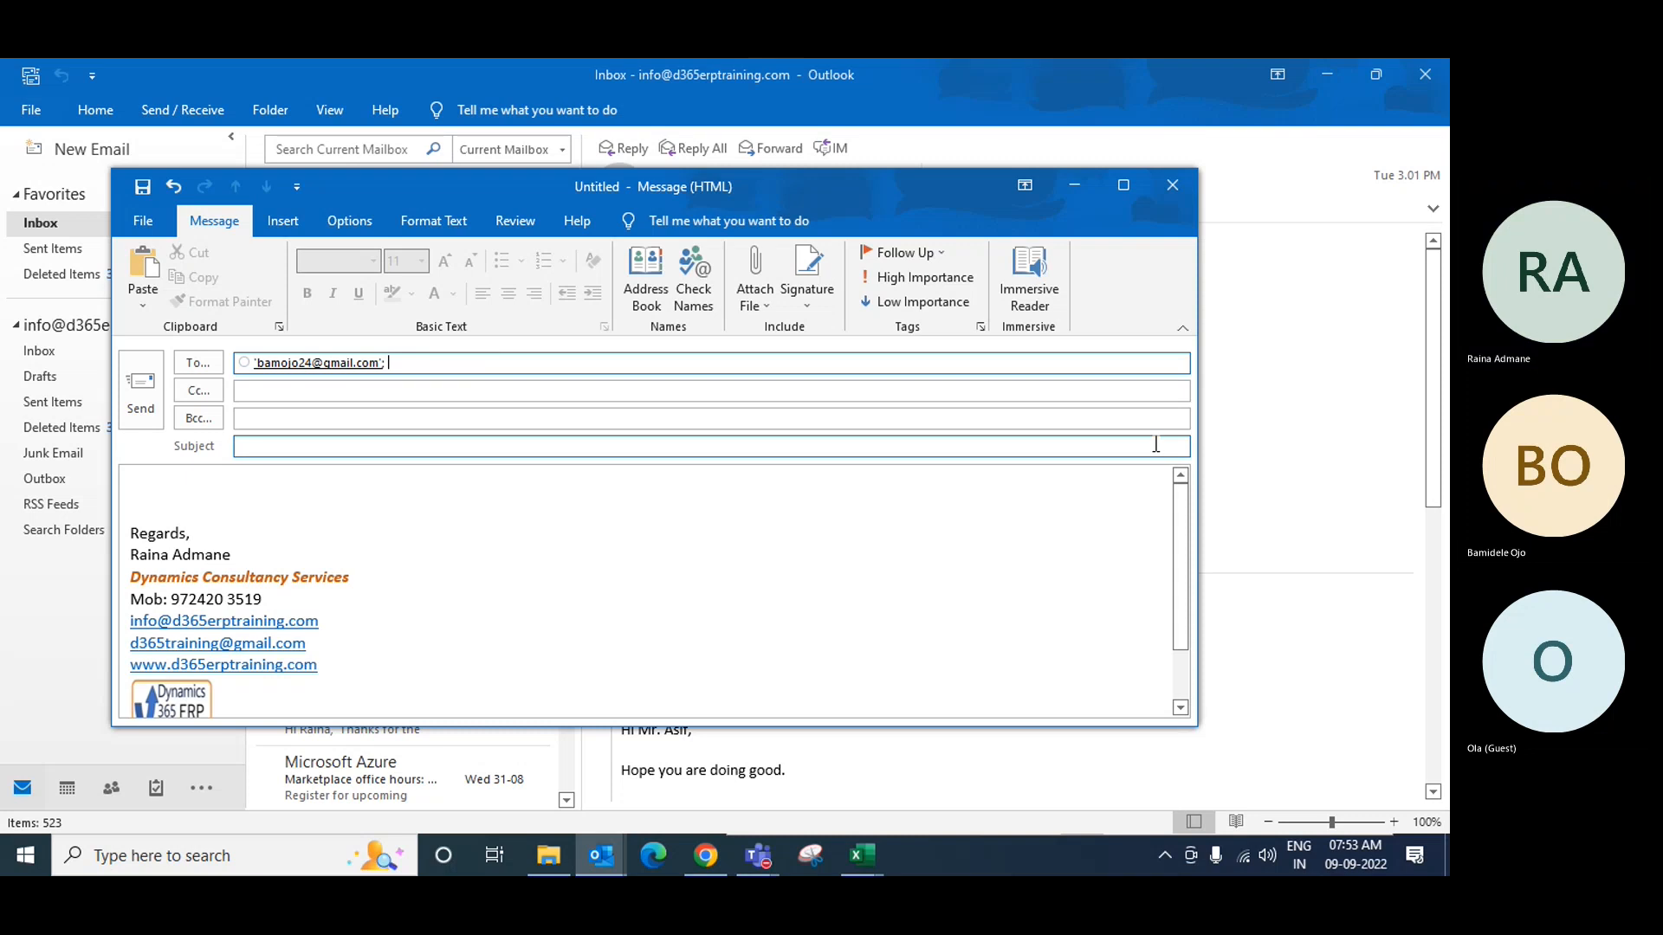
text(OL)
key(Return)
key(Tab)
key(Tab)
key(Tab)
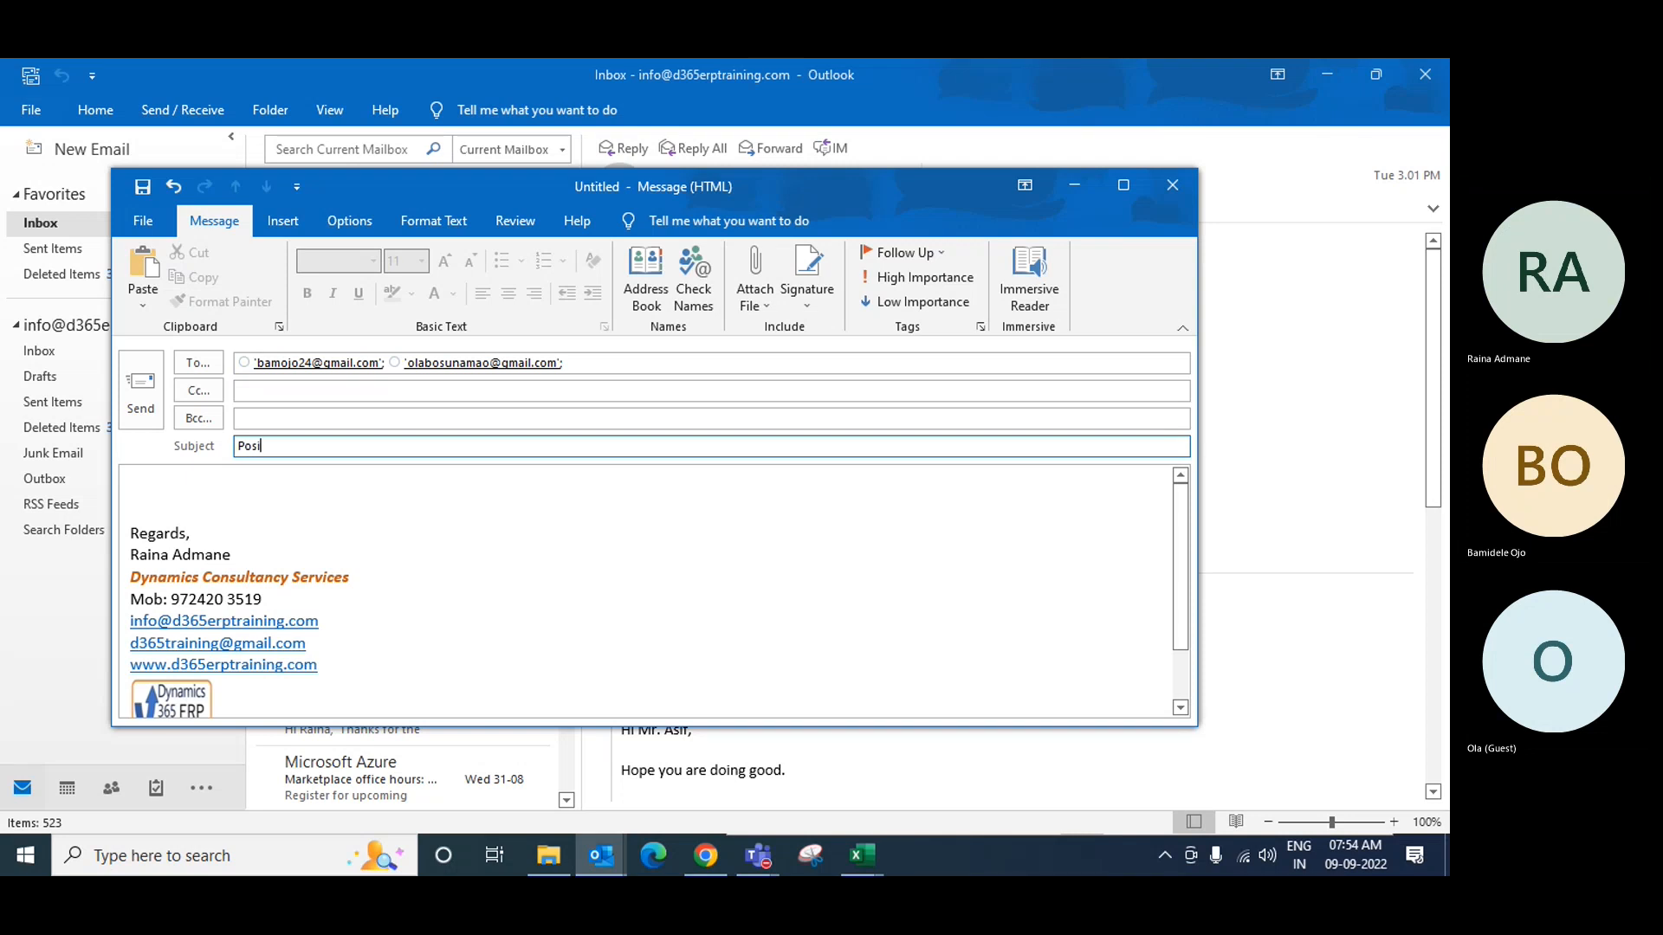
text(Posting Profile setup)
Step: Attach Standard Posting Profile - RM.xlsx and send the email
click(227, 497)
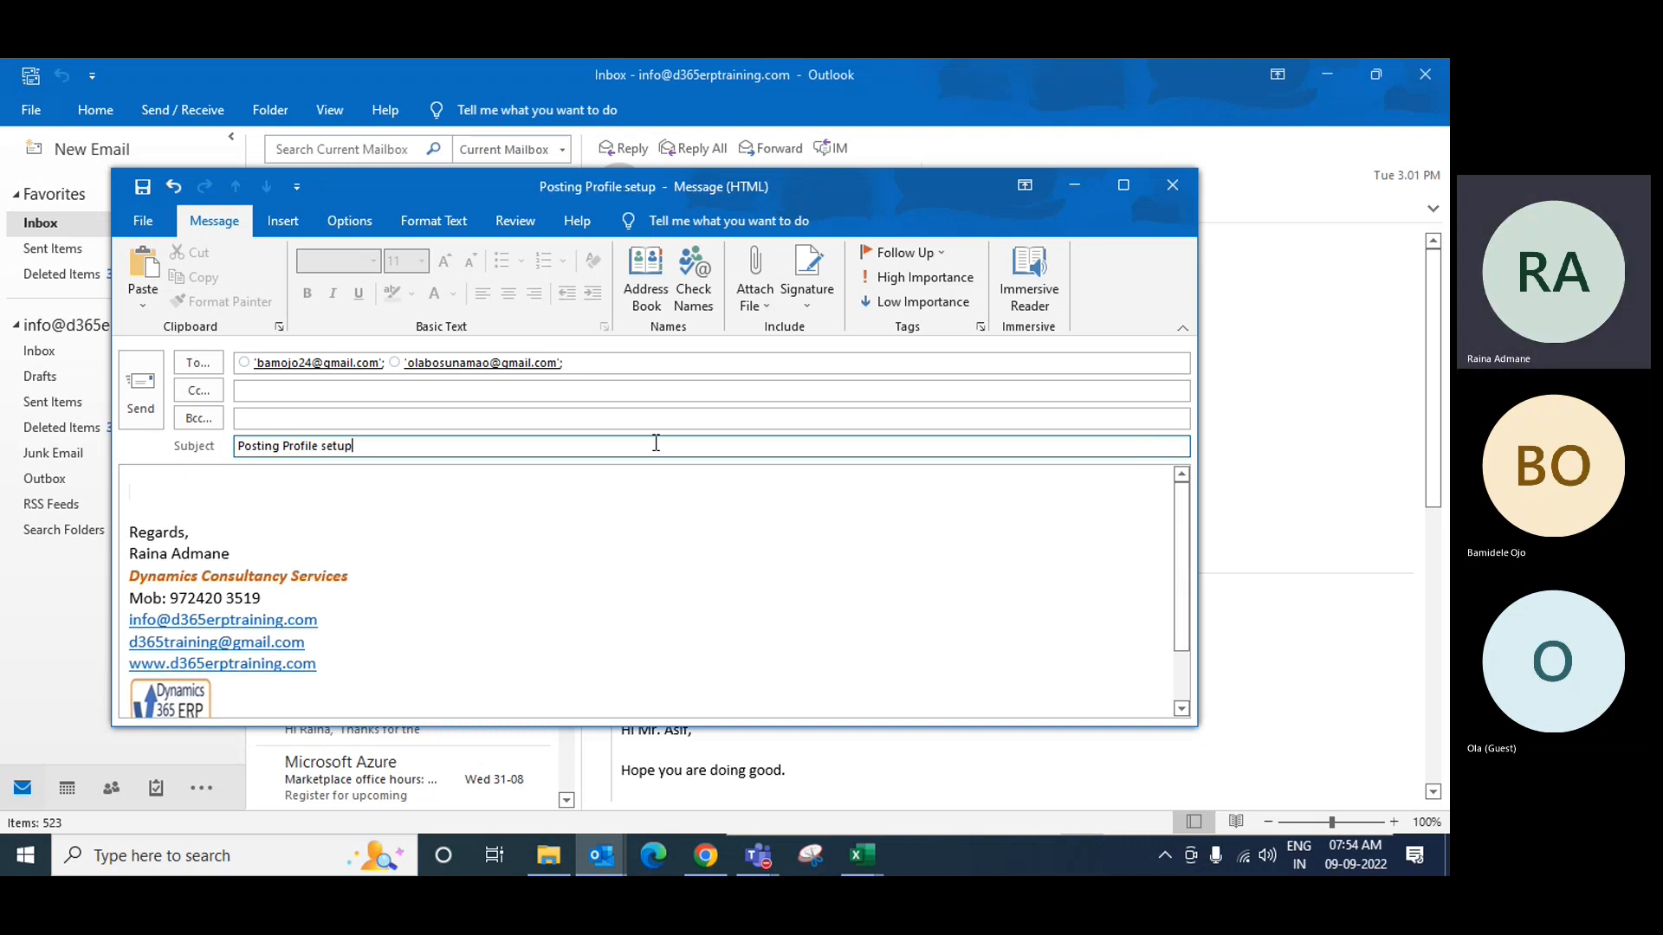
click(765, 295)
key(Escape)
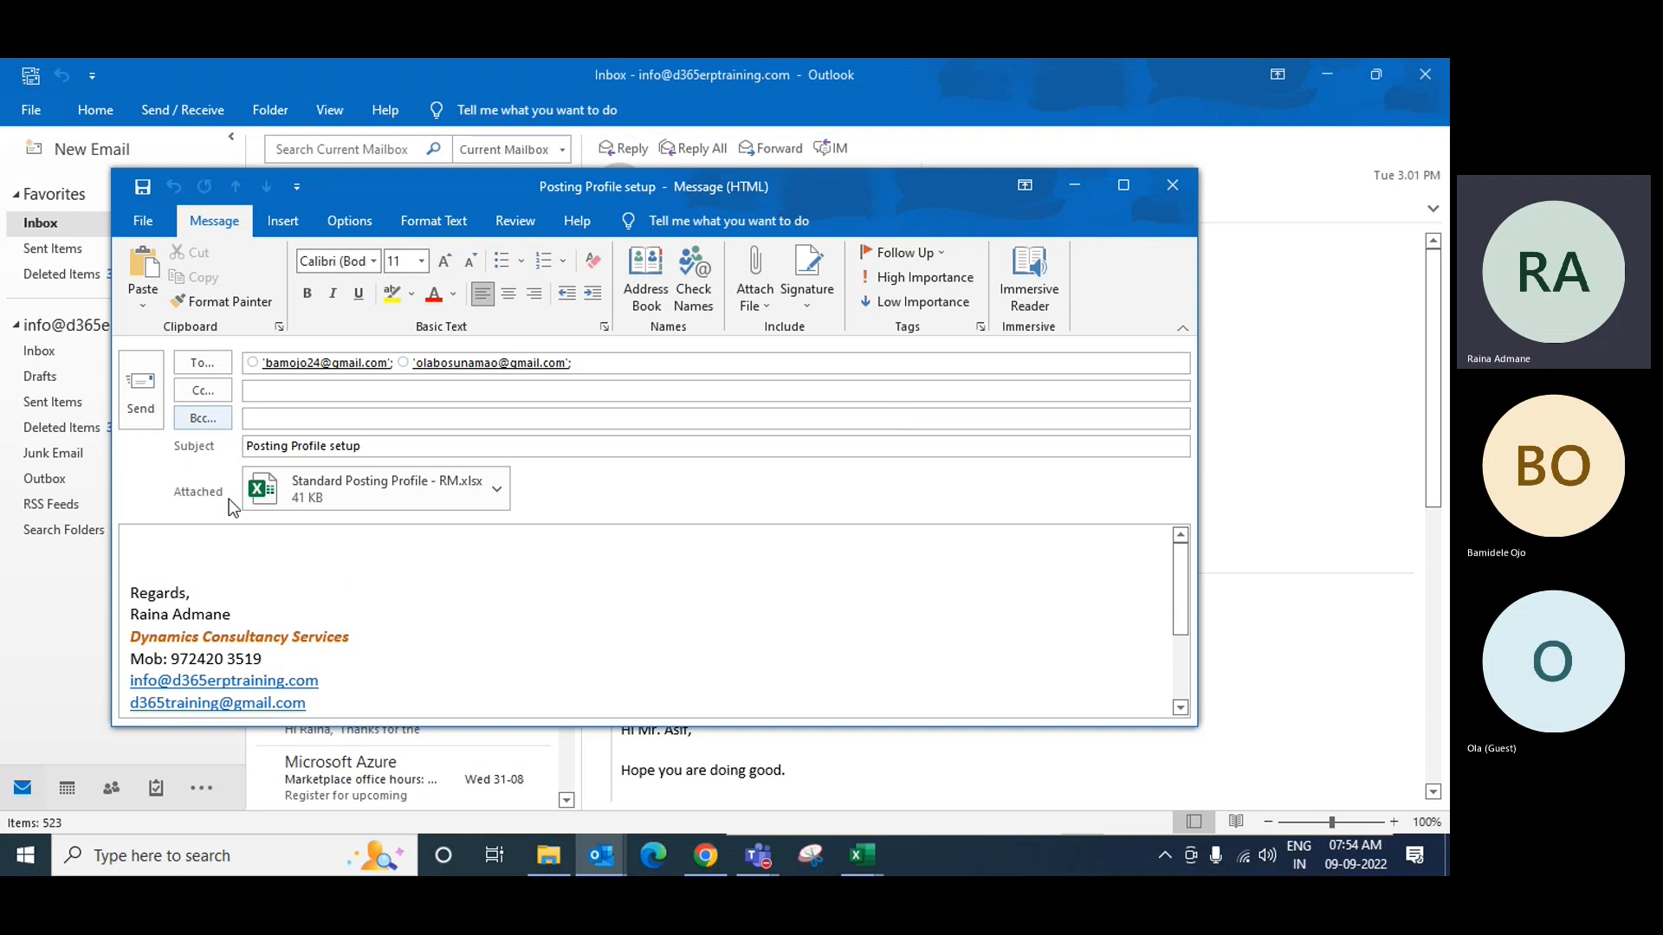
click(141, 391)
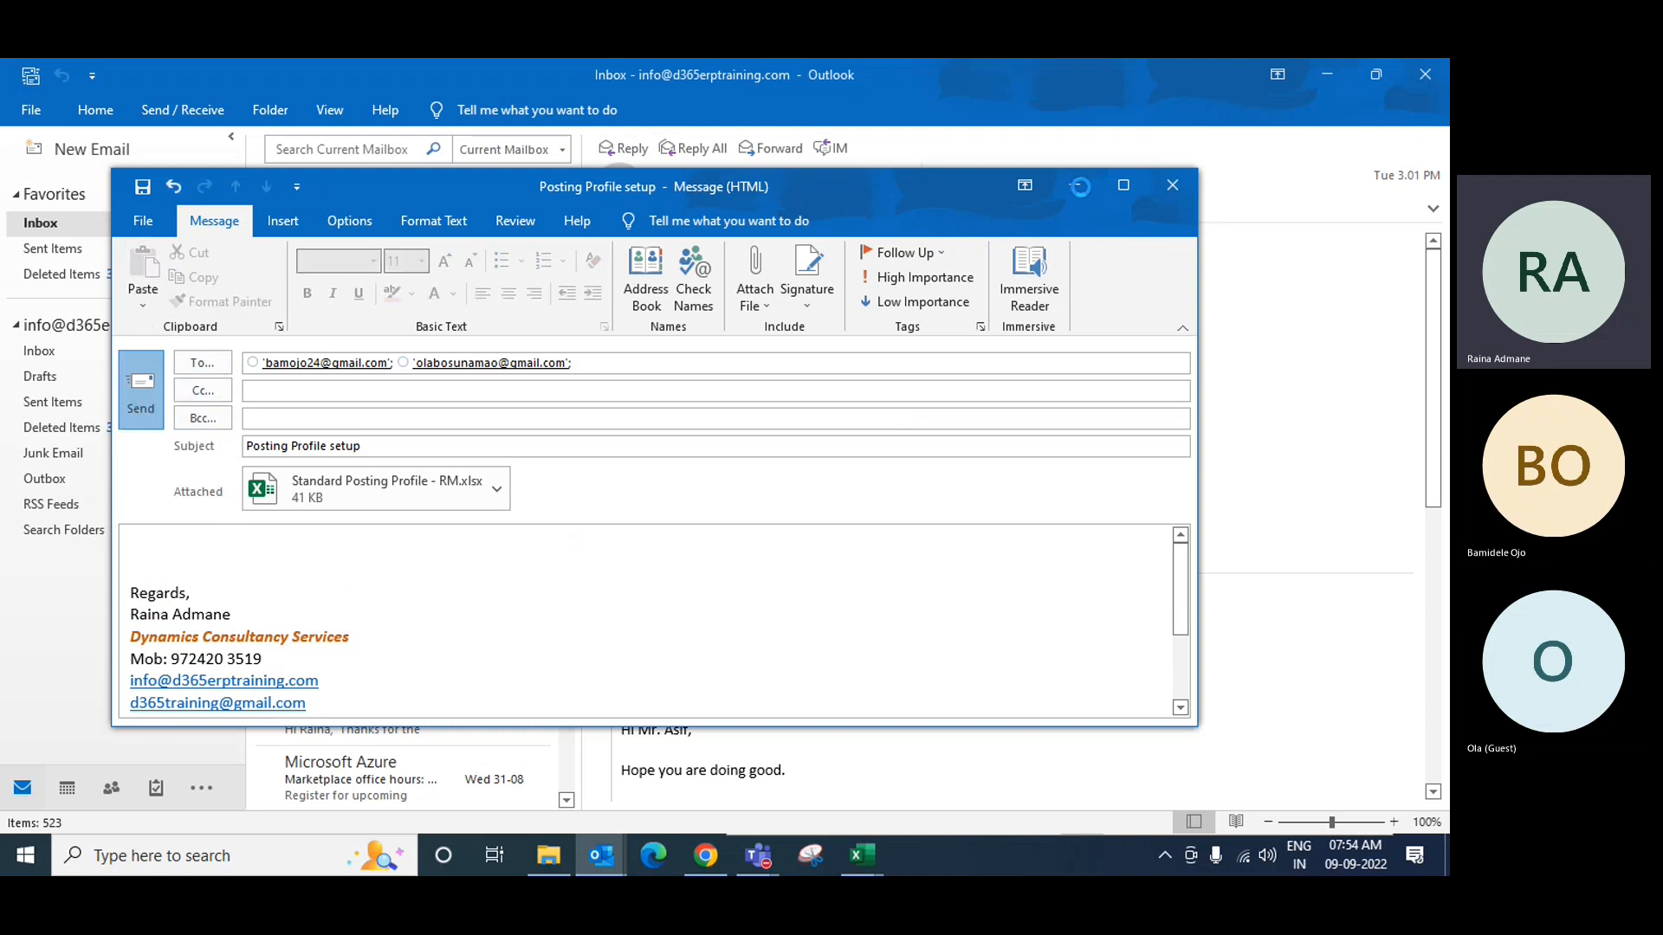
Step: Maximize the Item groups page, recheck the 200125 main account, and dismiss the MainAccount warning
click(706, 855)
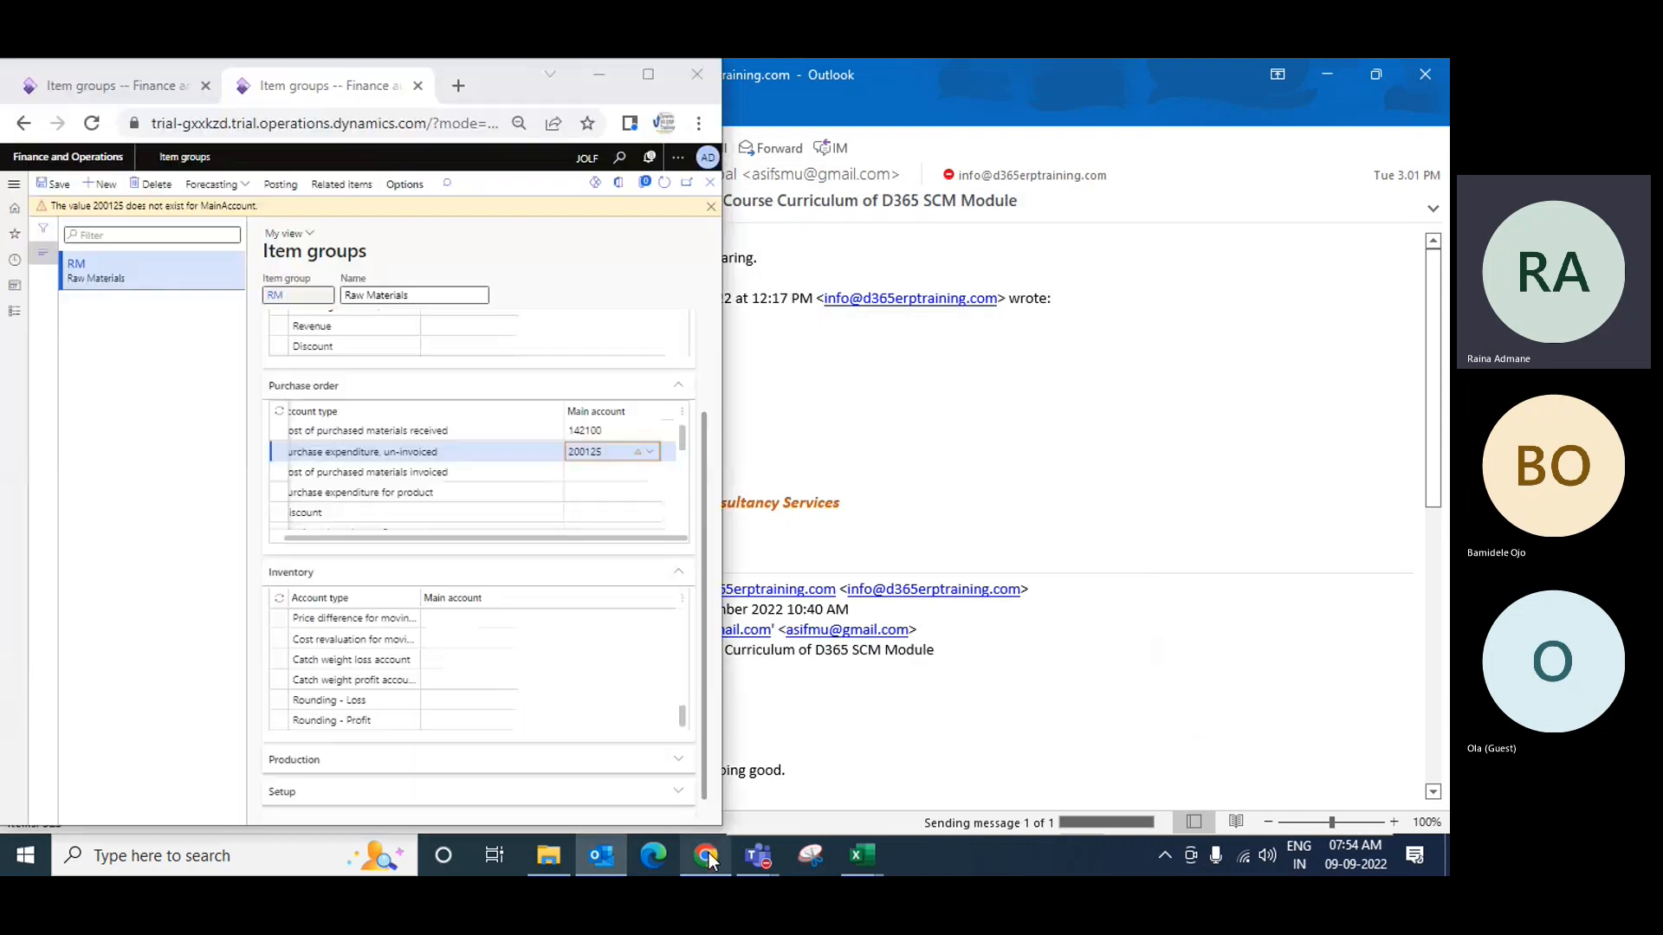
click(647, 73)
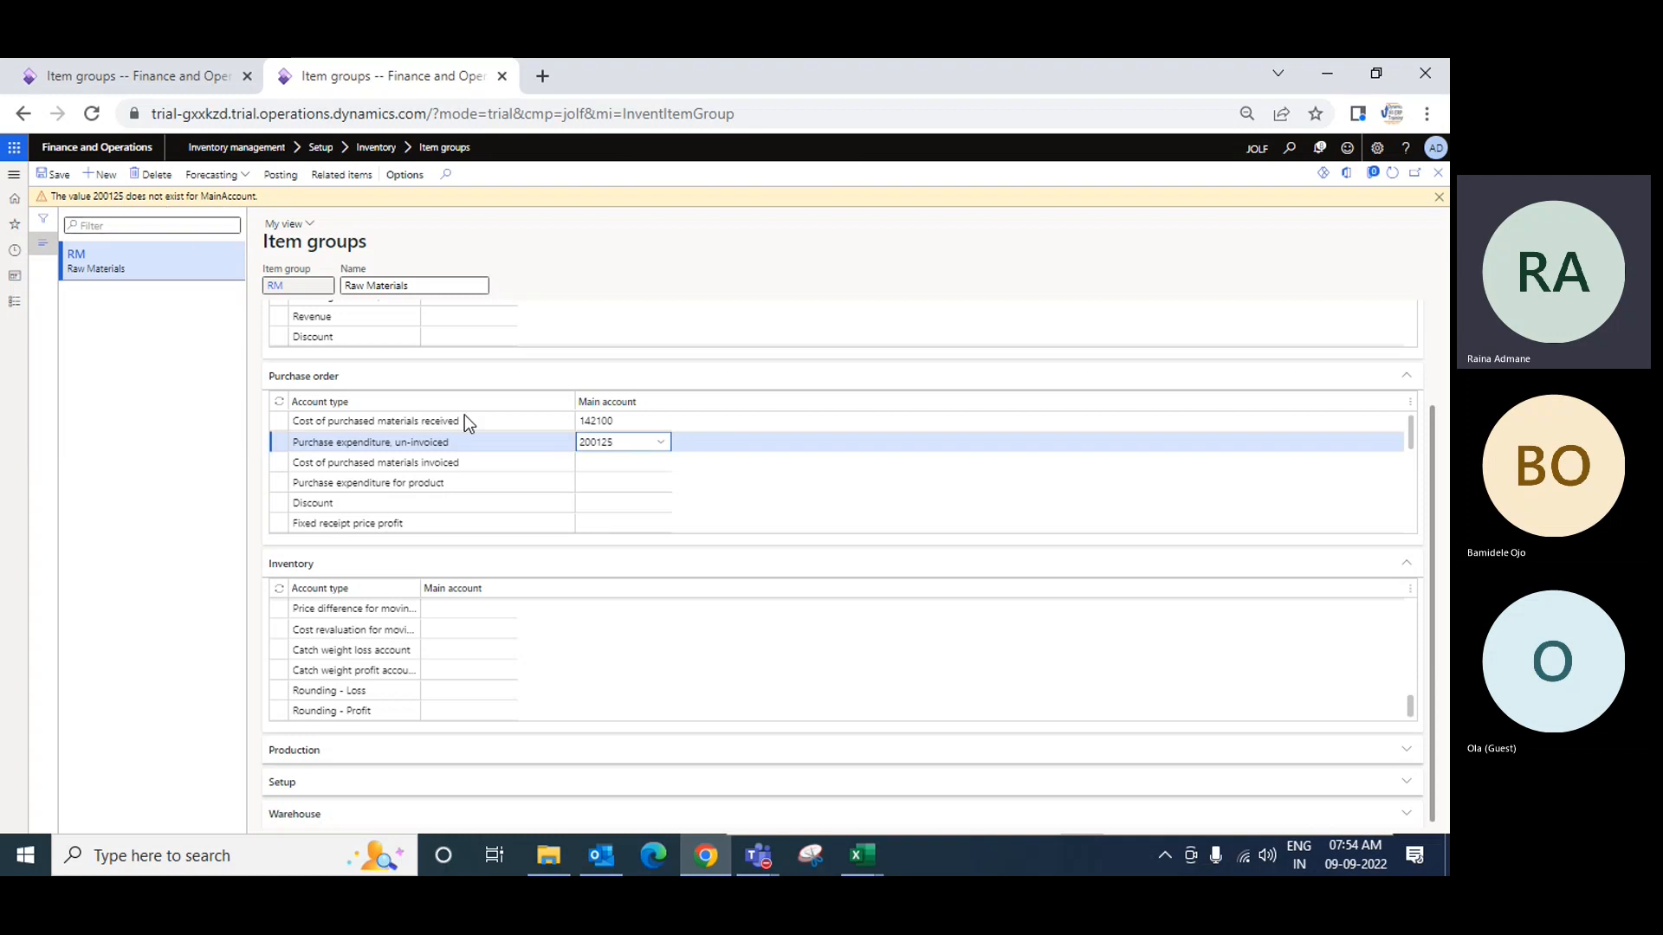
click(664, 445)
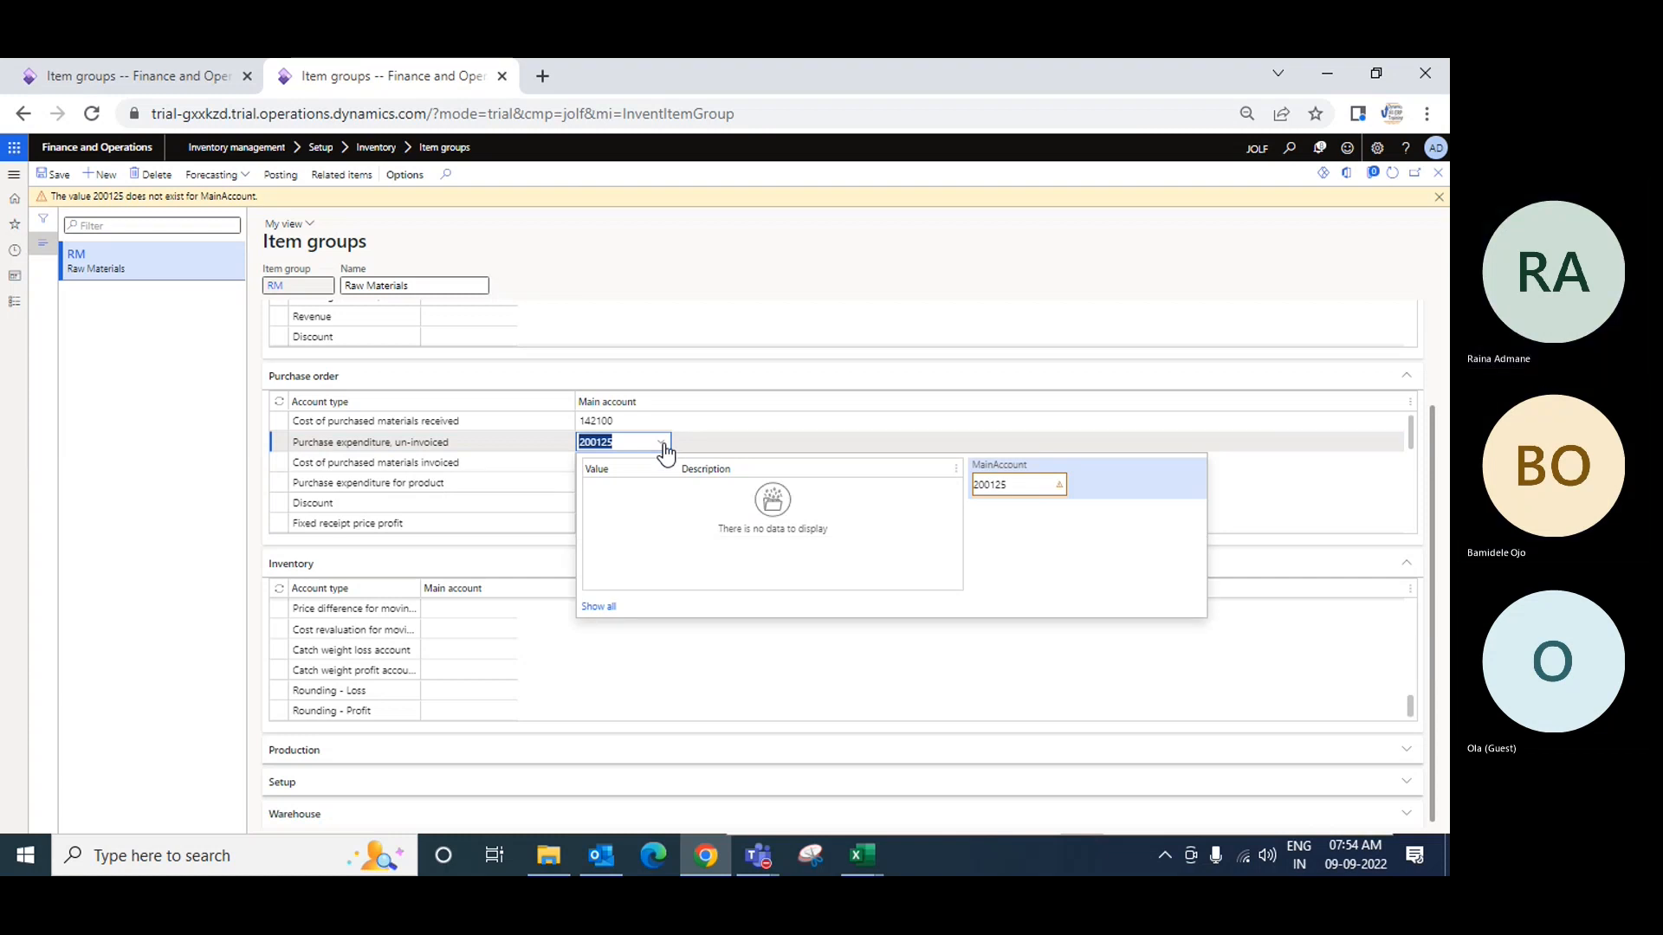
click(653, 444)
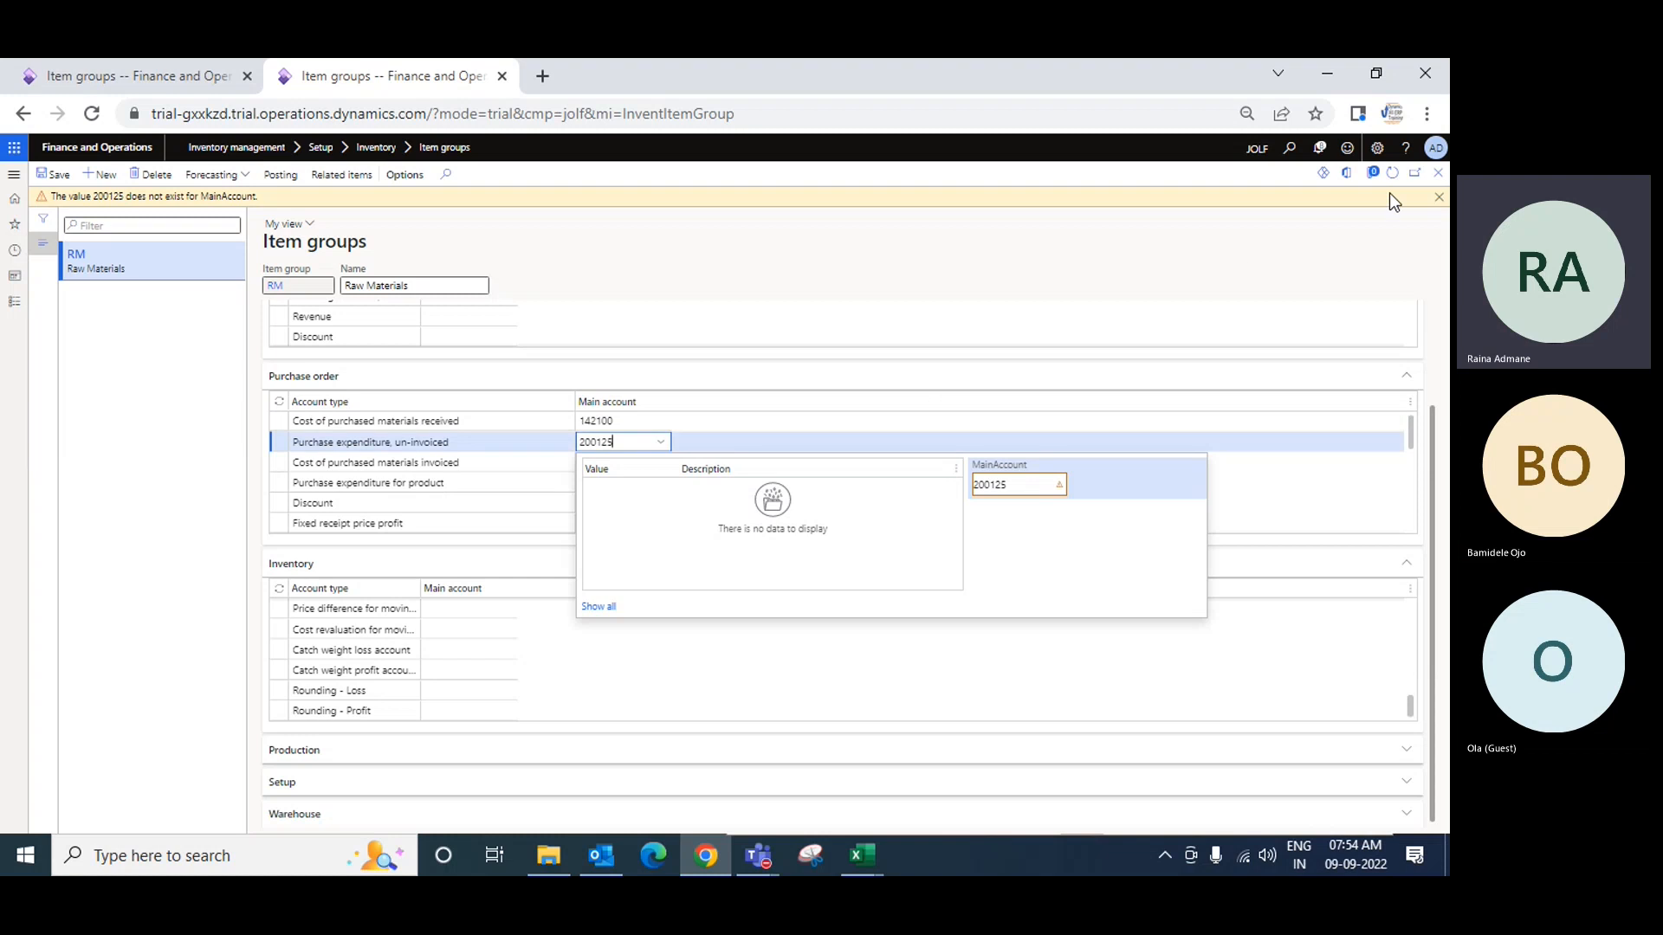
click(1437, 197)
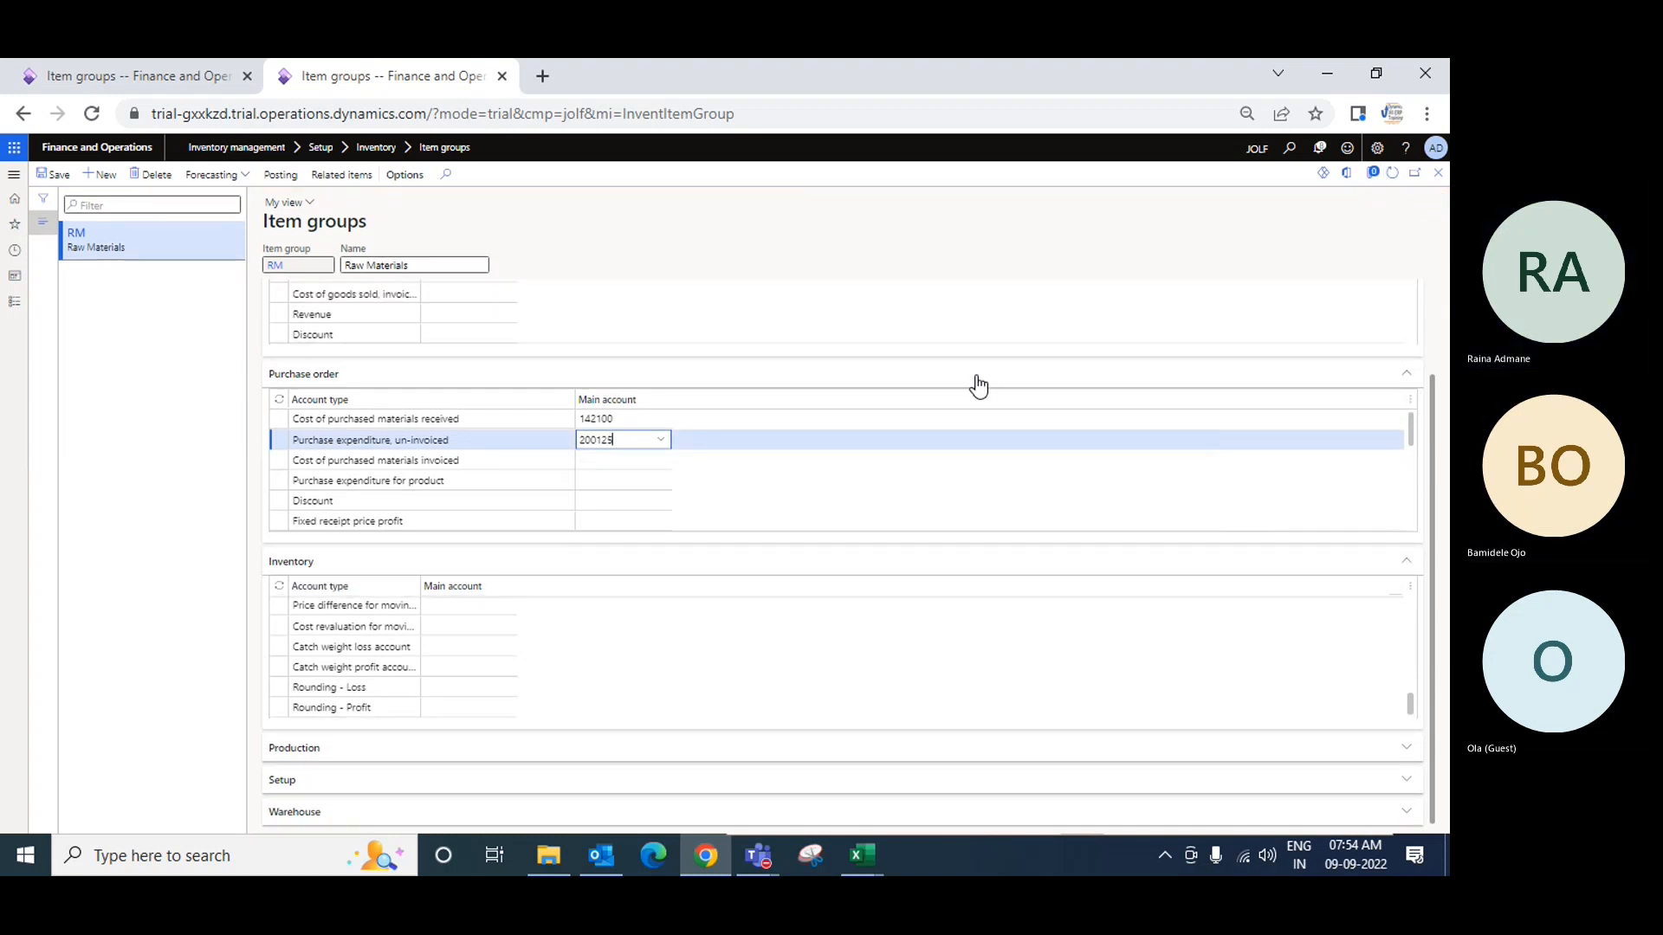
key(alt+Tab)
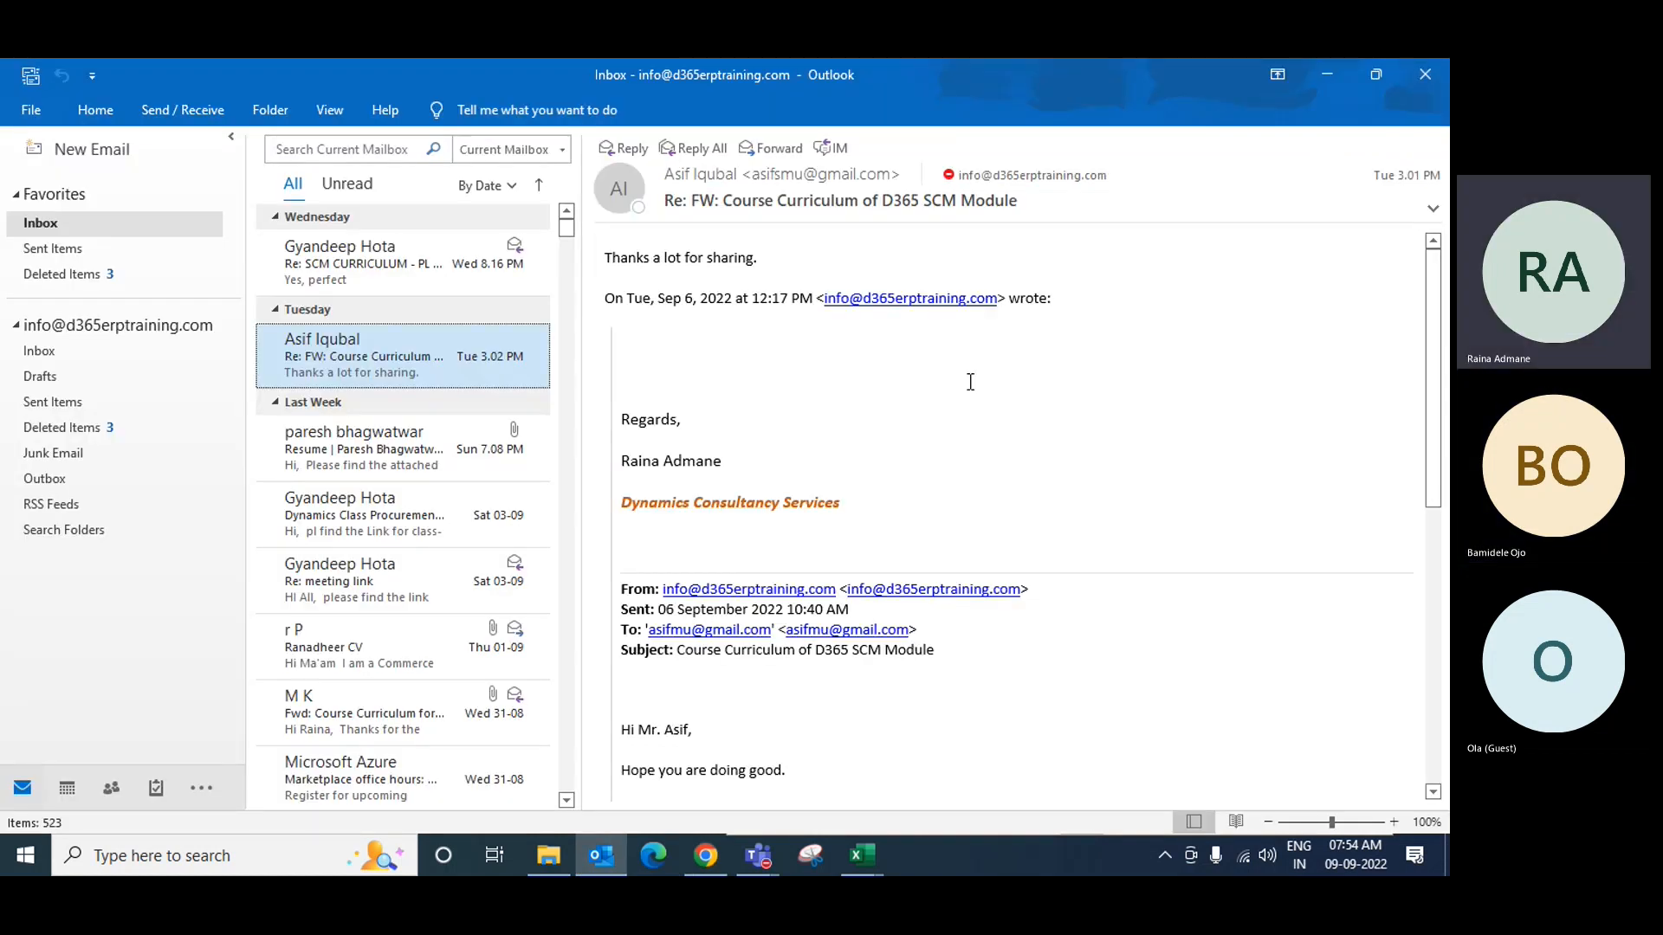
key(alt+Tab)
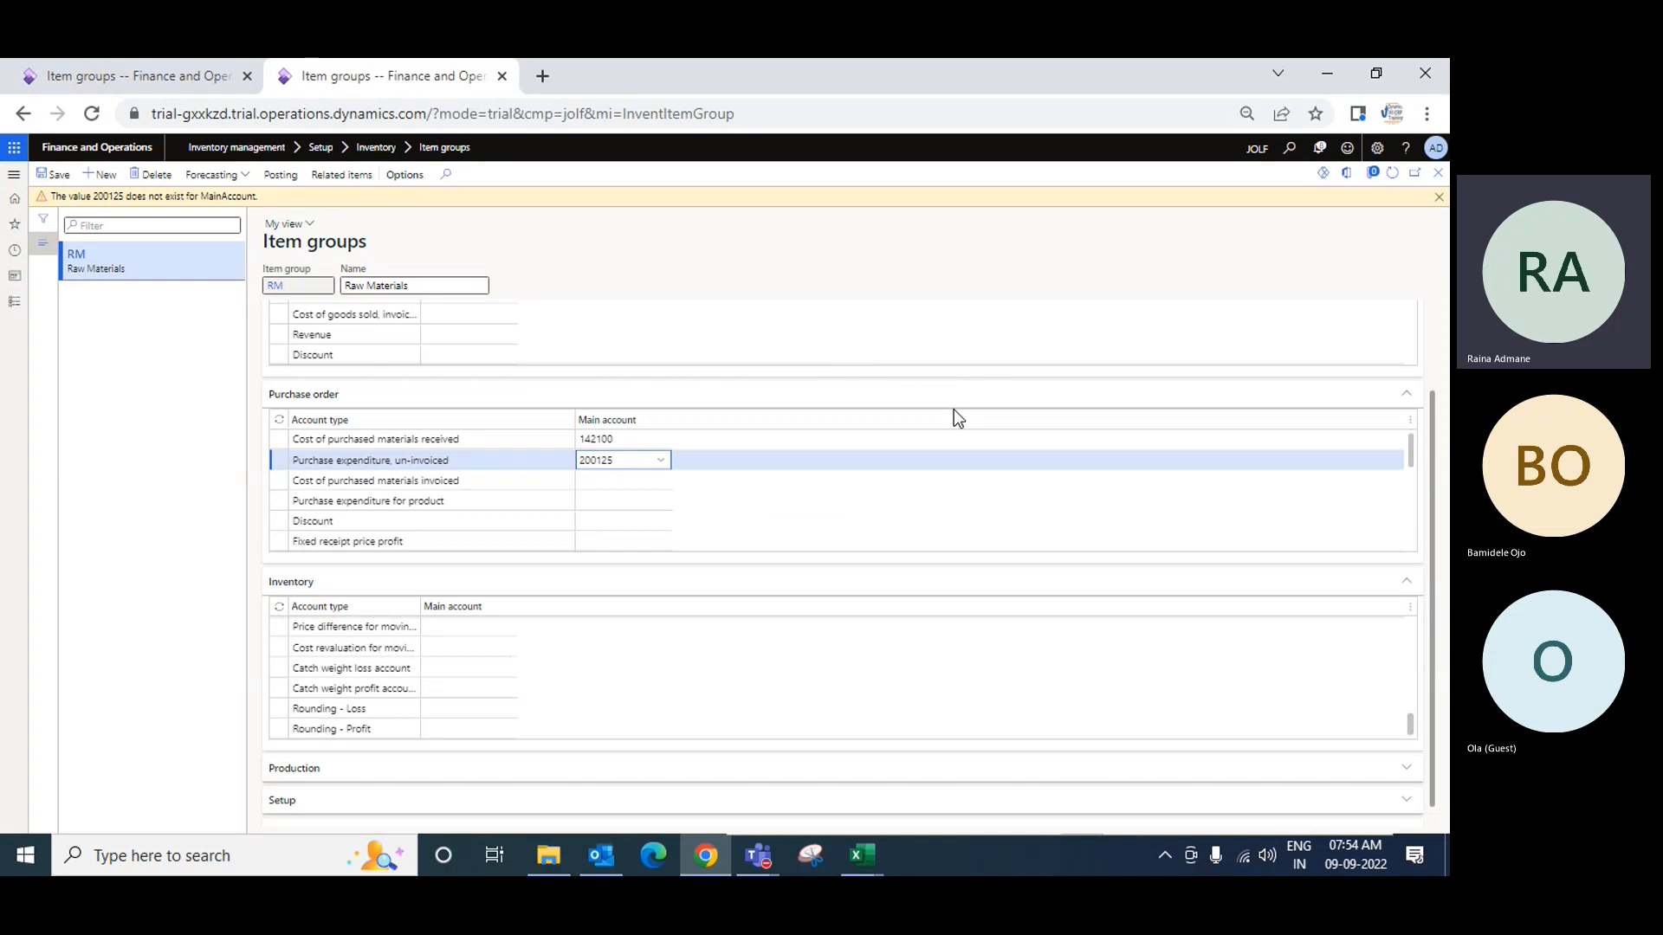
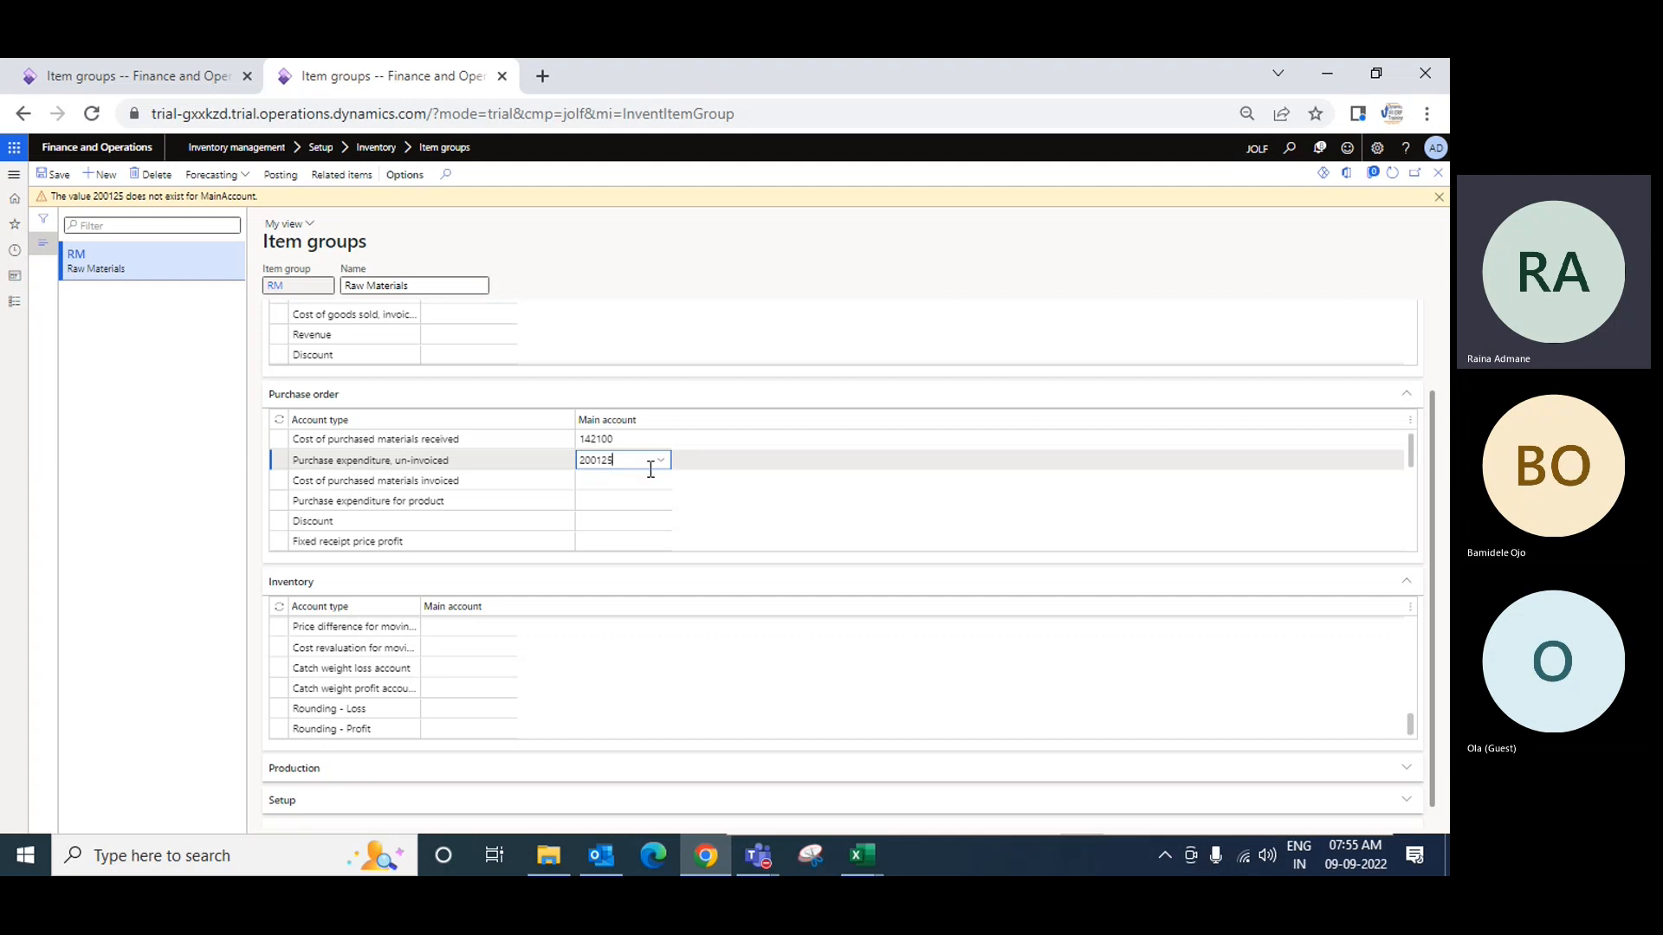
Step: Switch from the Dynamics 365 Item groups page to the Outlook inbox
click(603, 858)
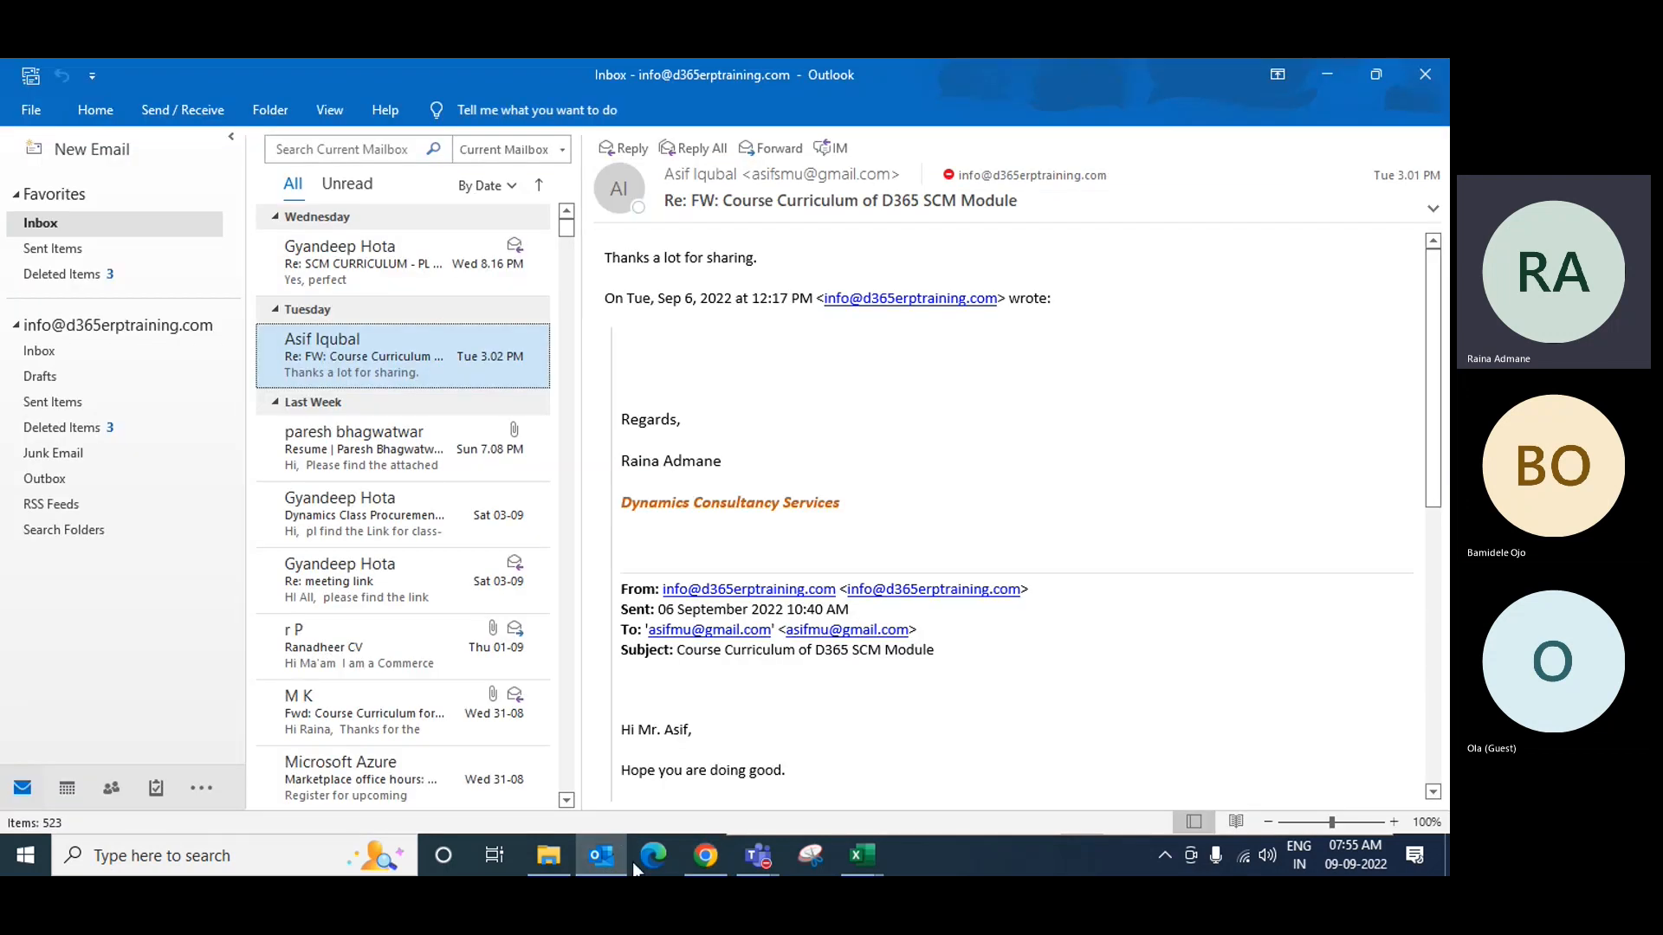
Step: Close the MainAccountEntity export workbook and answer its save prompt
click(862, 856)
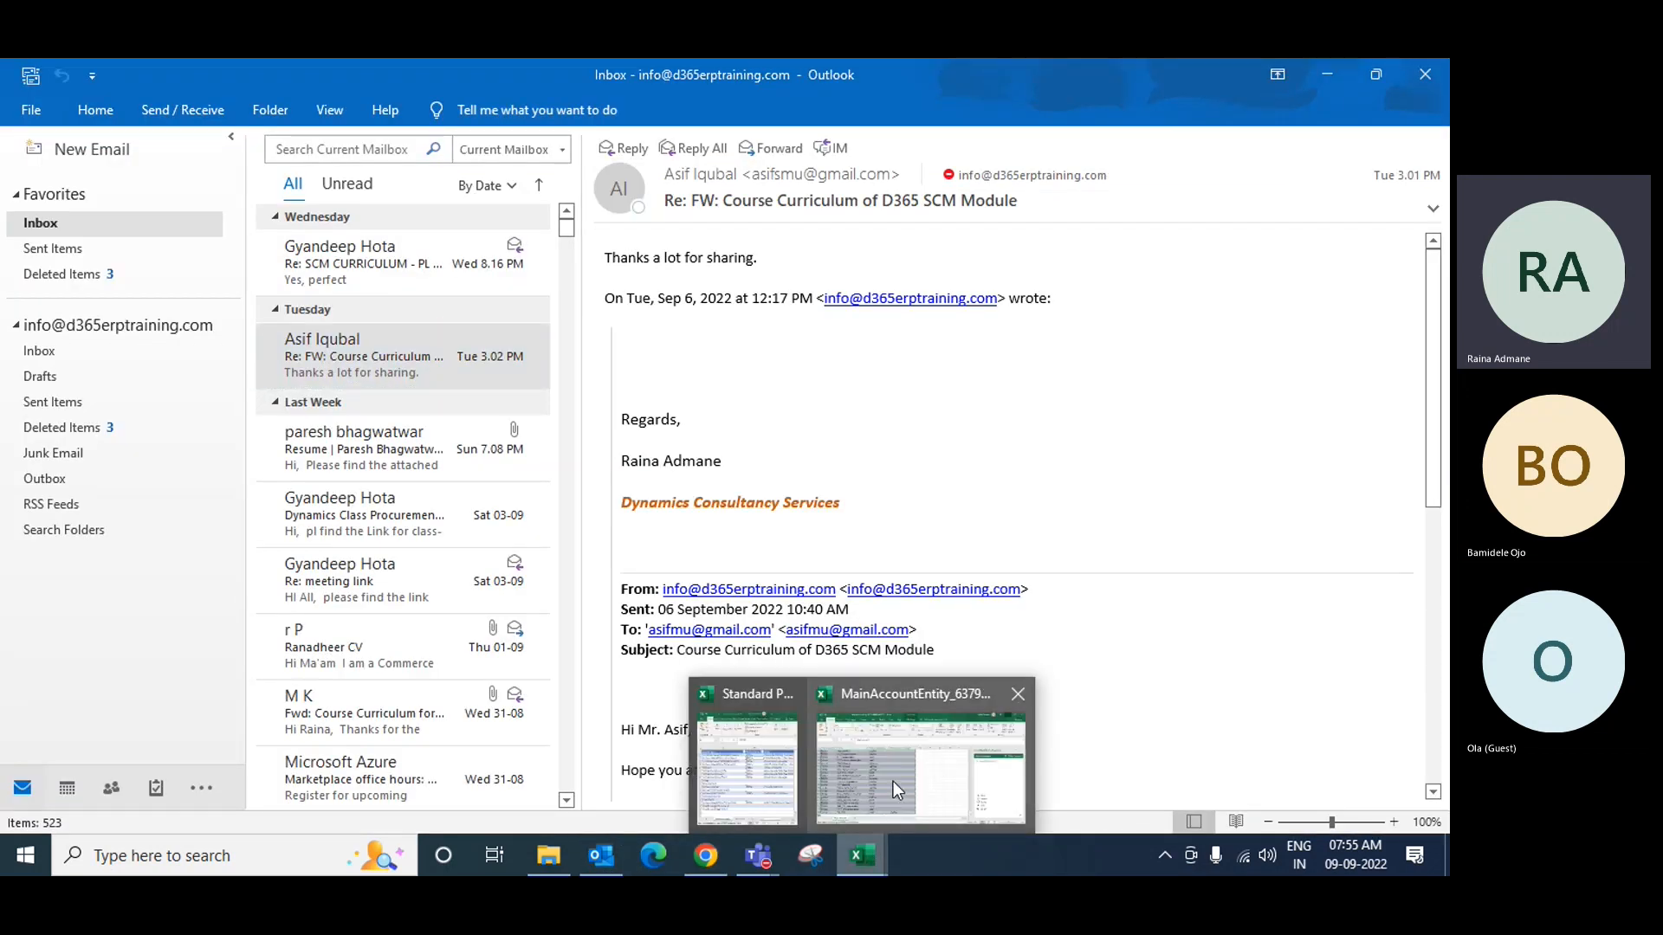
click(898, 790)
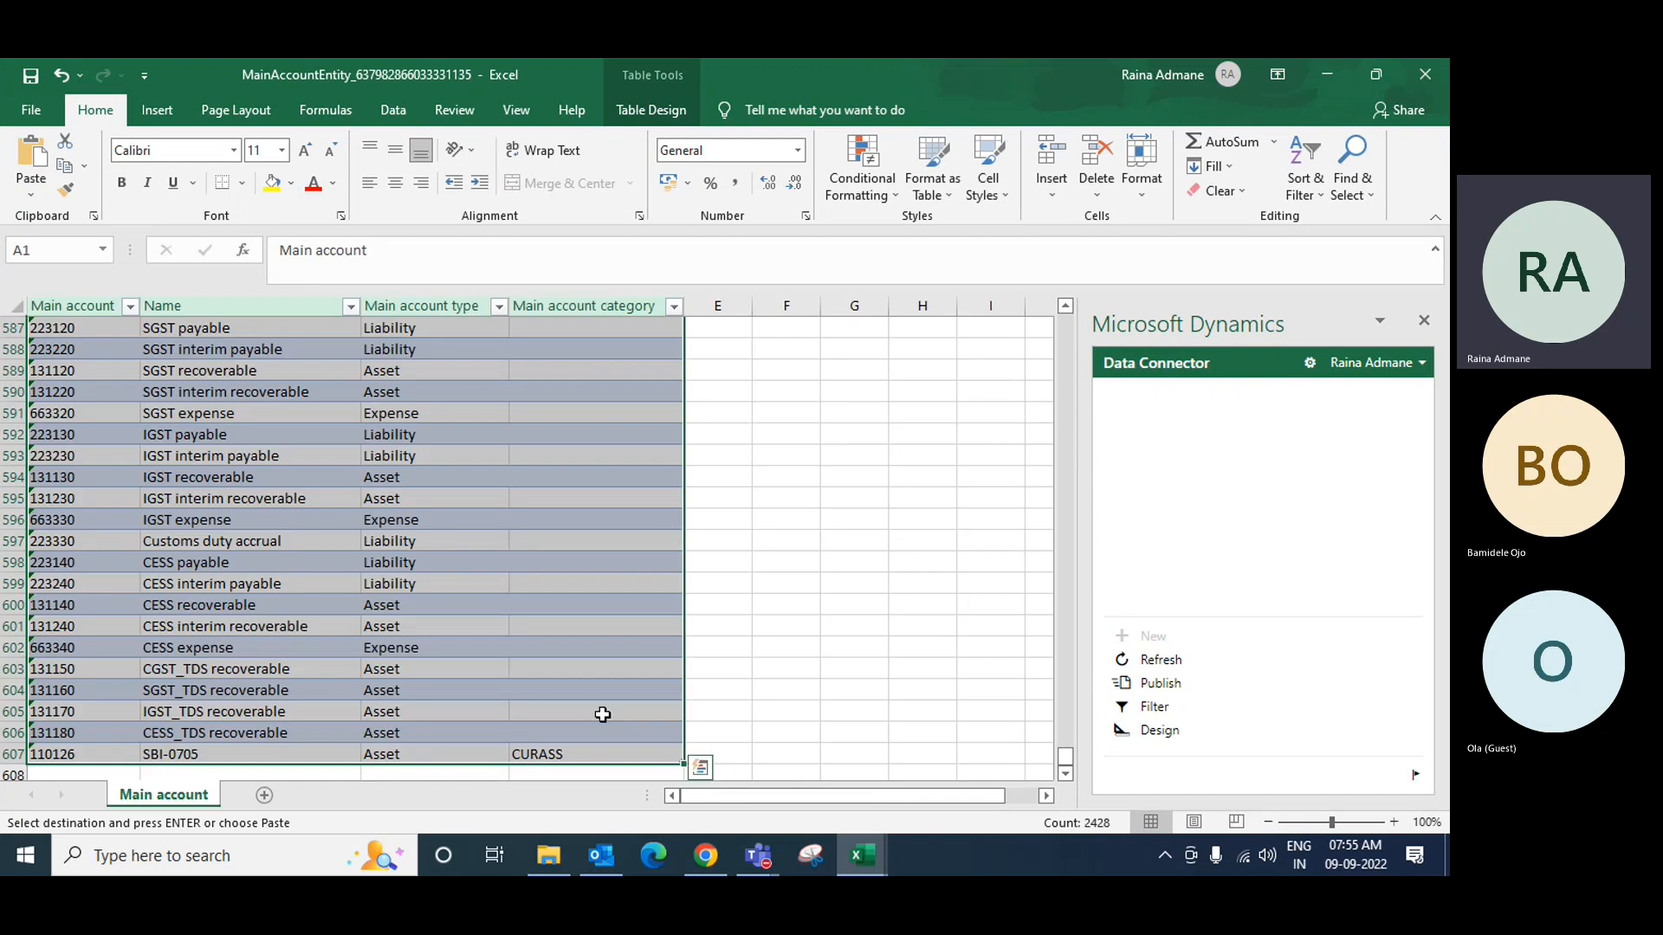
scroll(672, 663, up, 6)
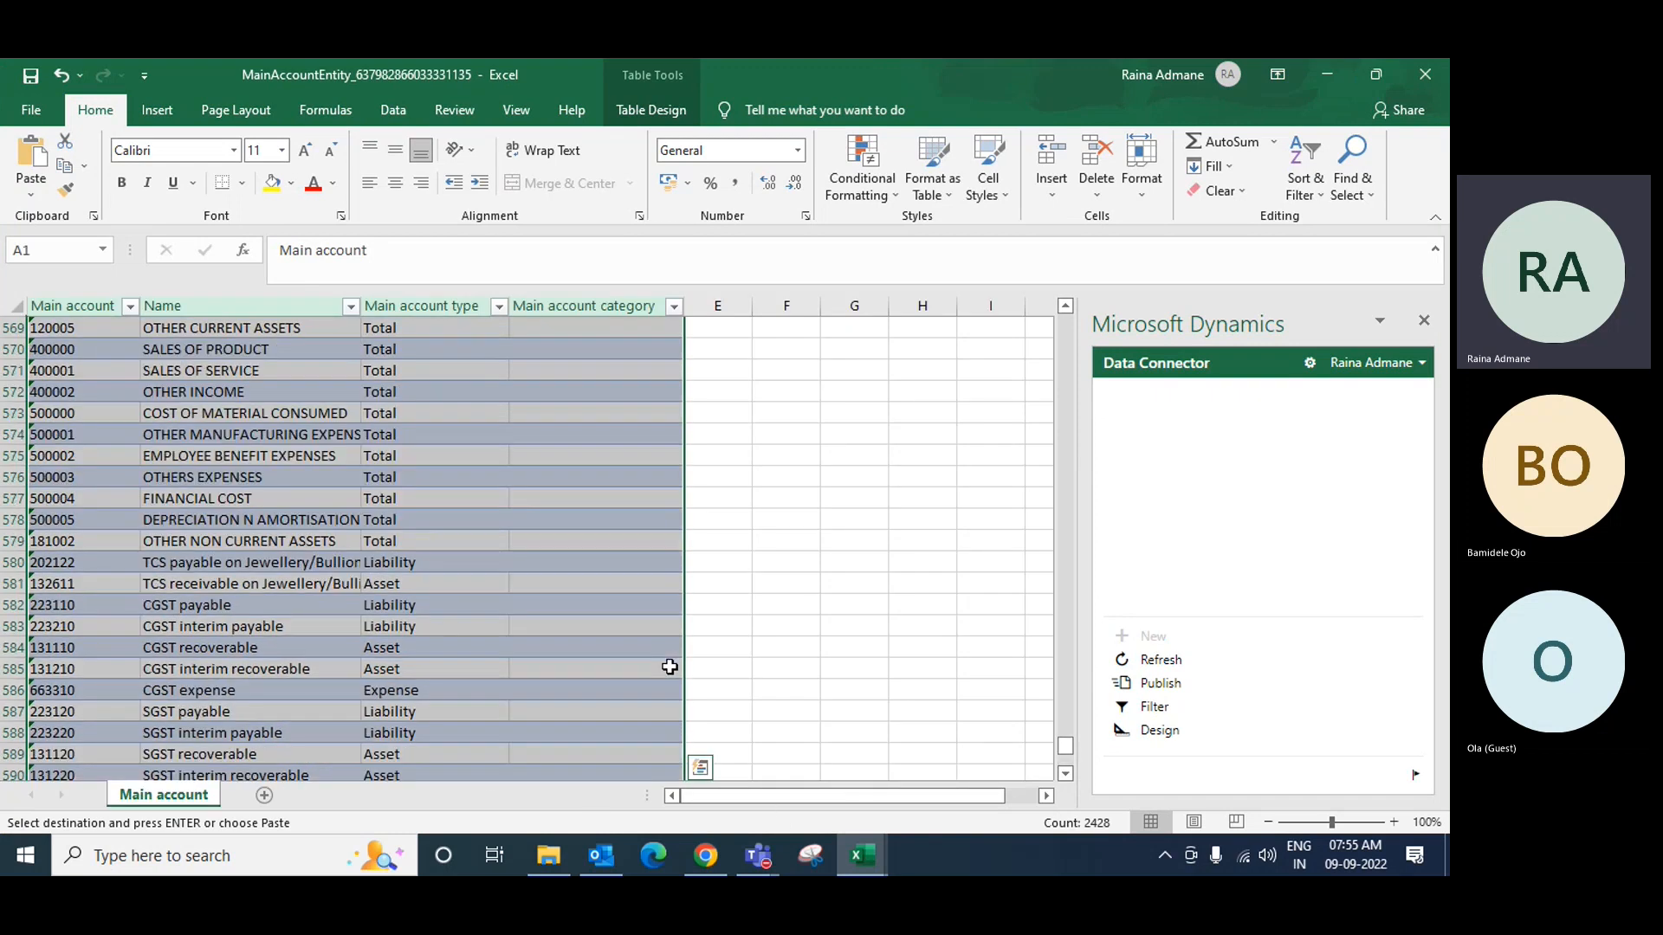
scroll(670, 667, up, 8)
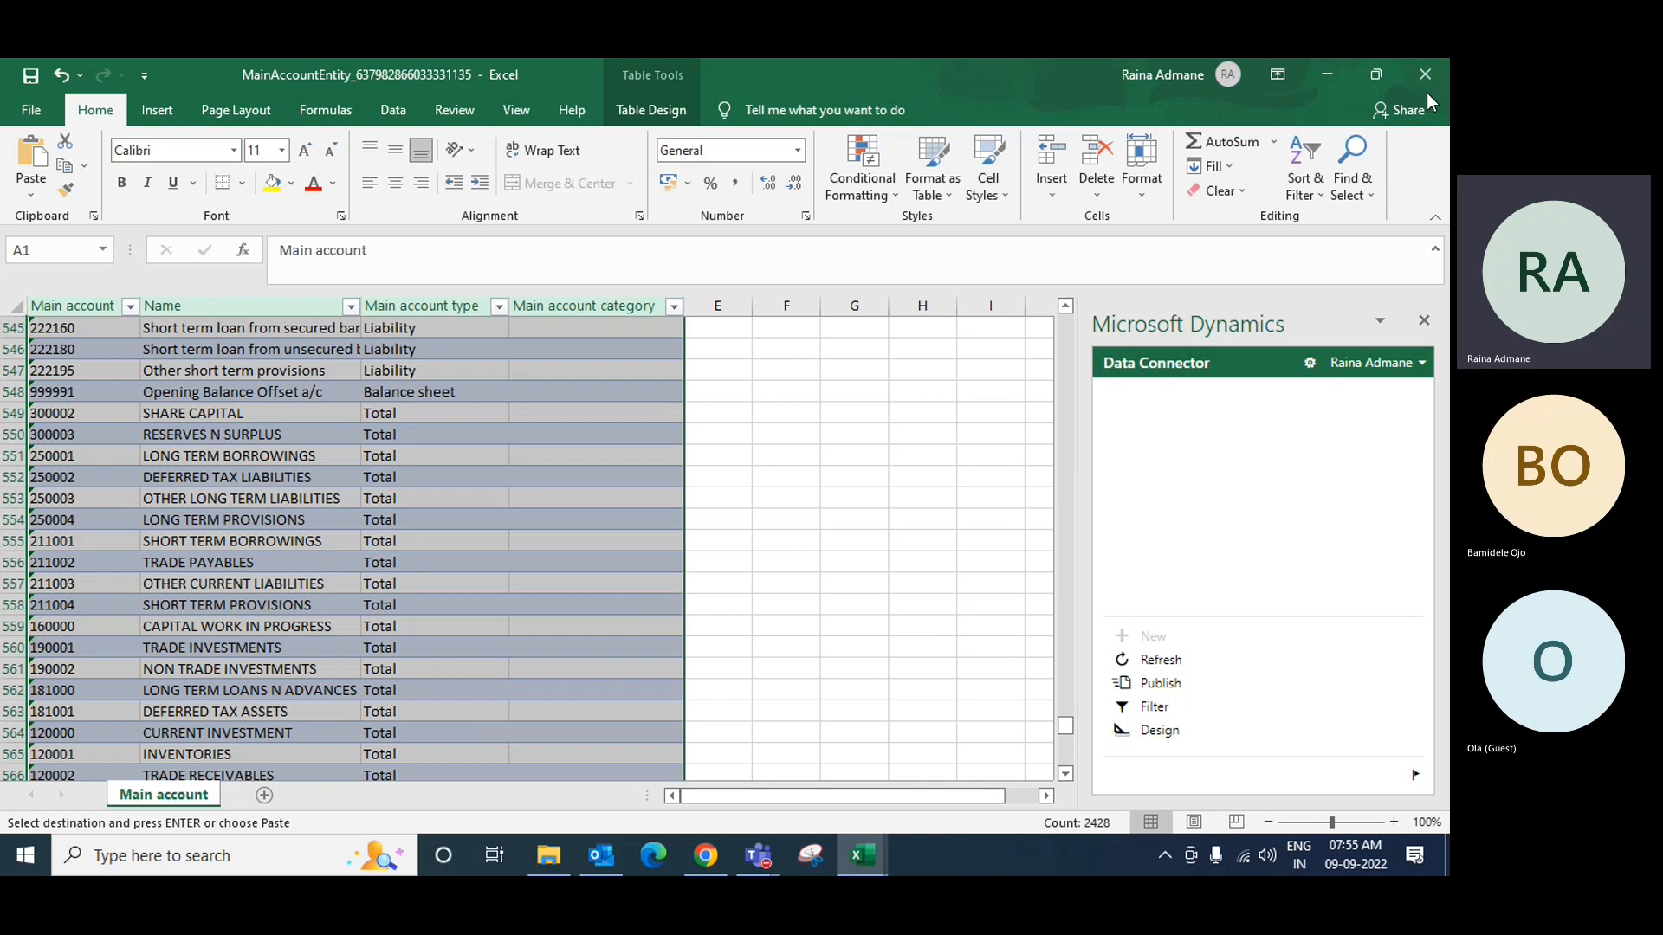
click(1426, 76)
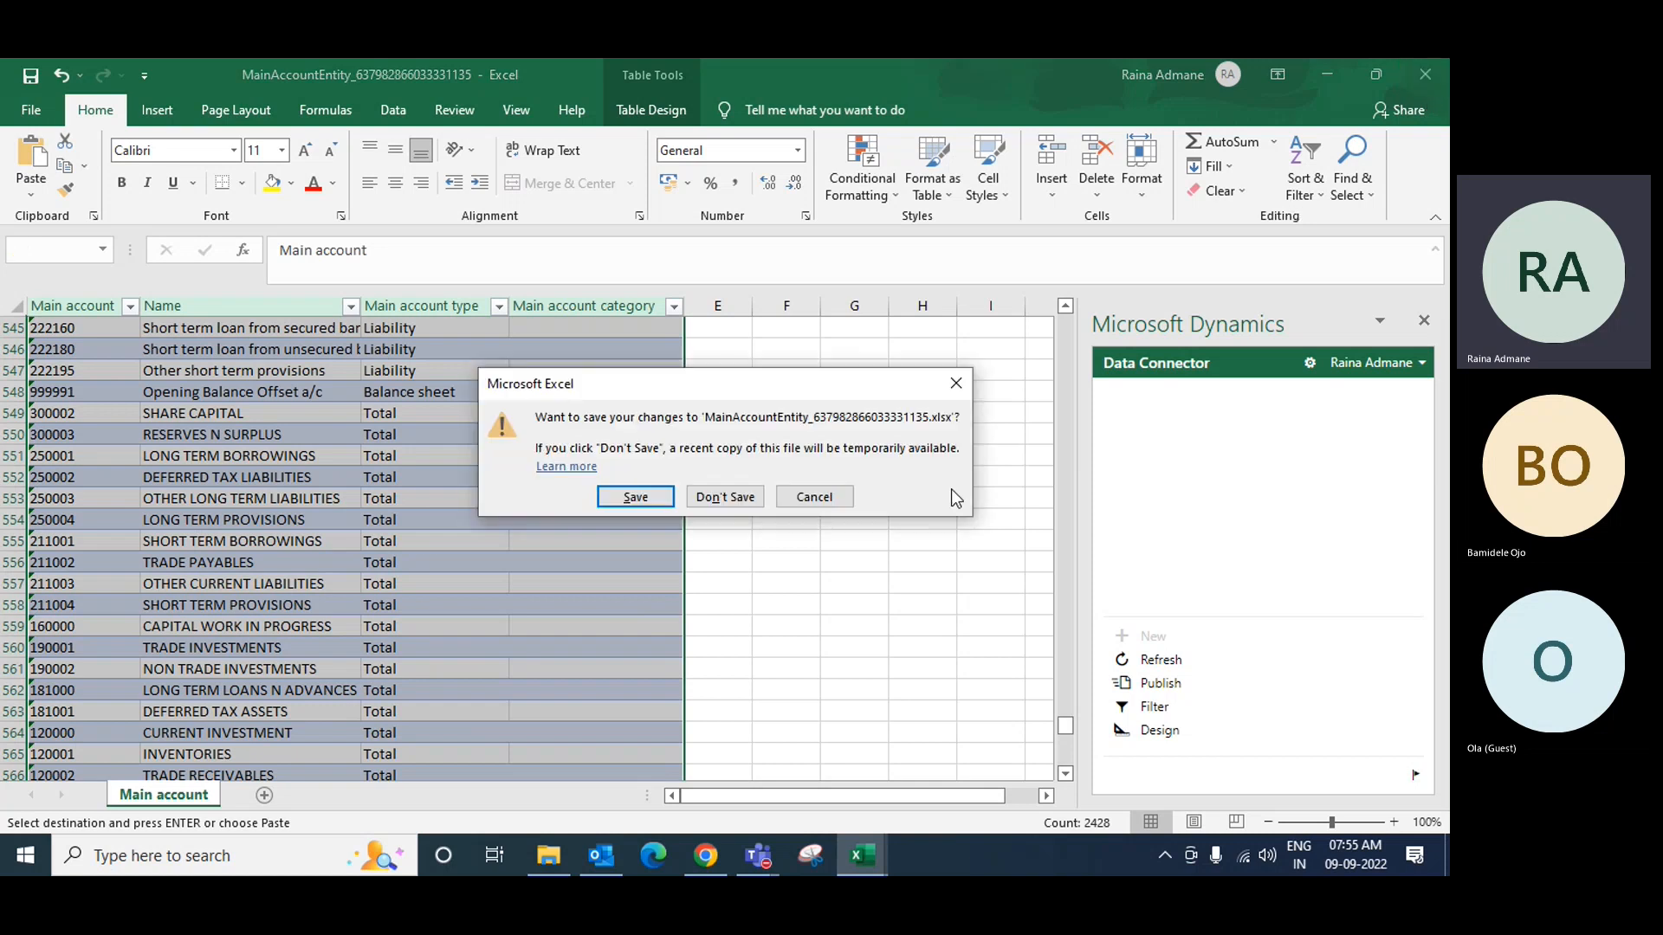
click(736, 501)
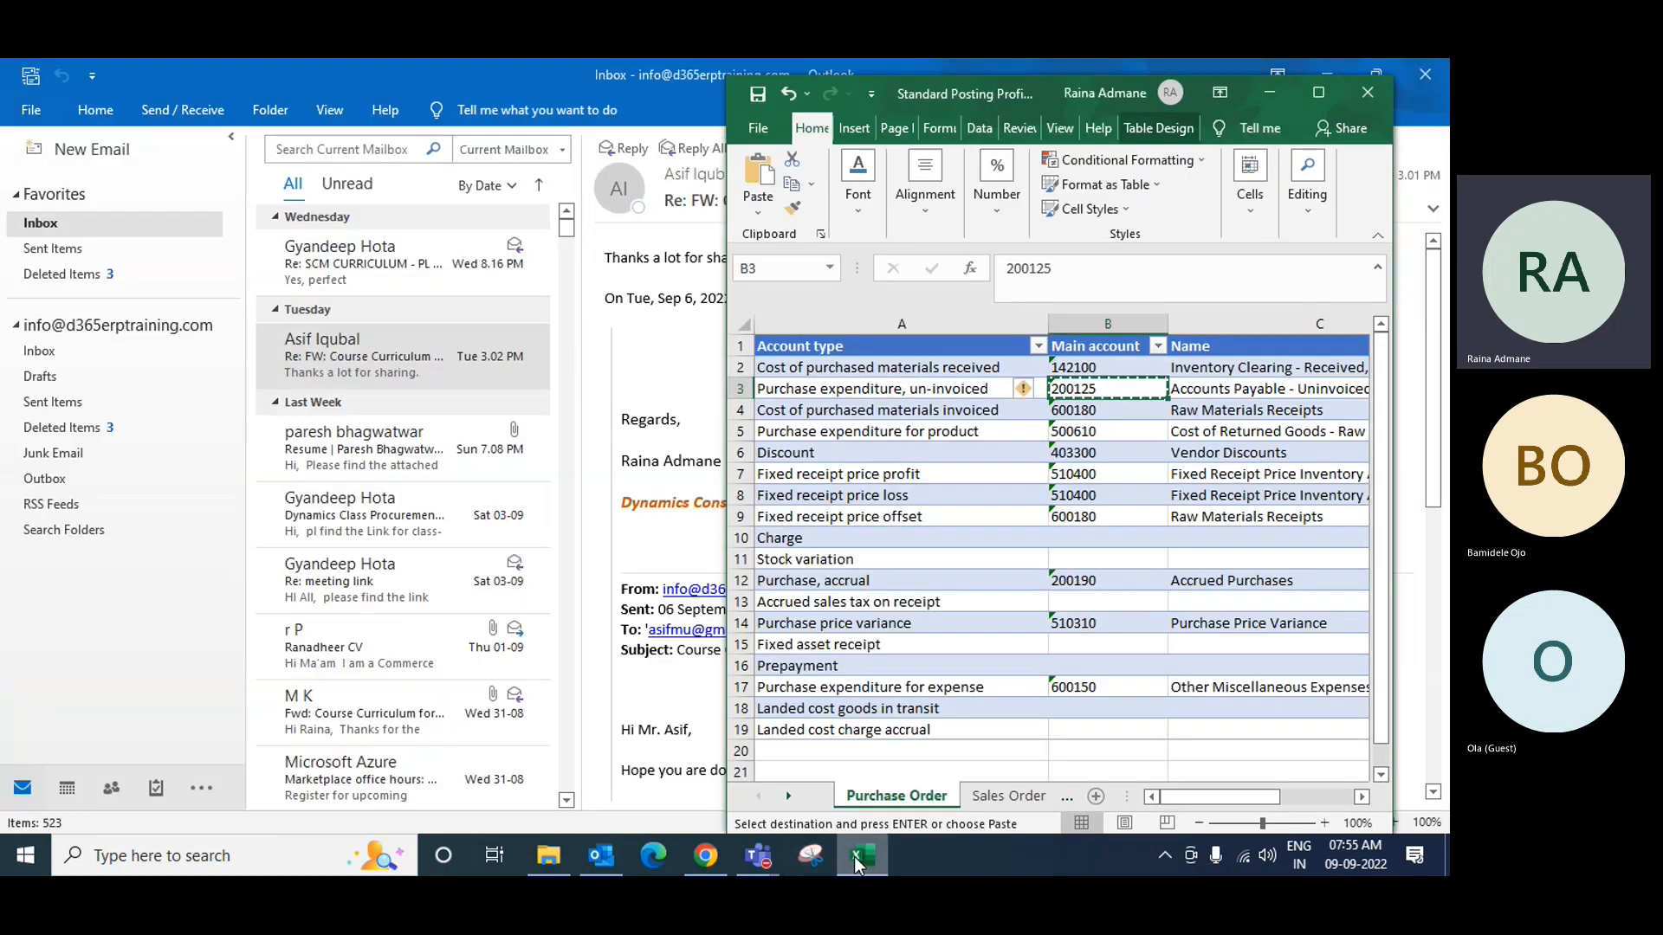
Step: Restore and maximize the Standard Posting Profile - RM workbook
click(858, 862)
click(858, 862)
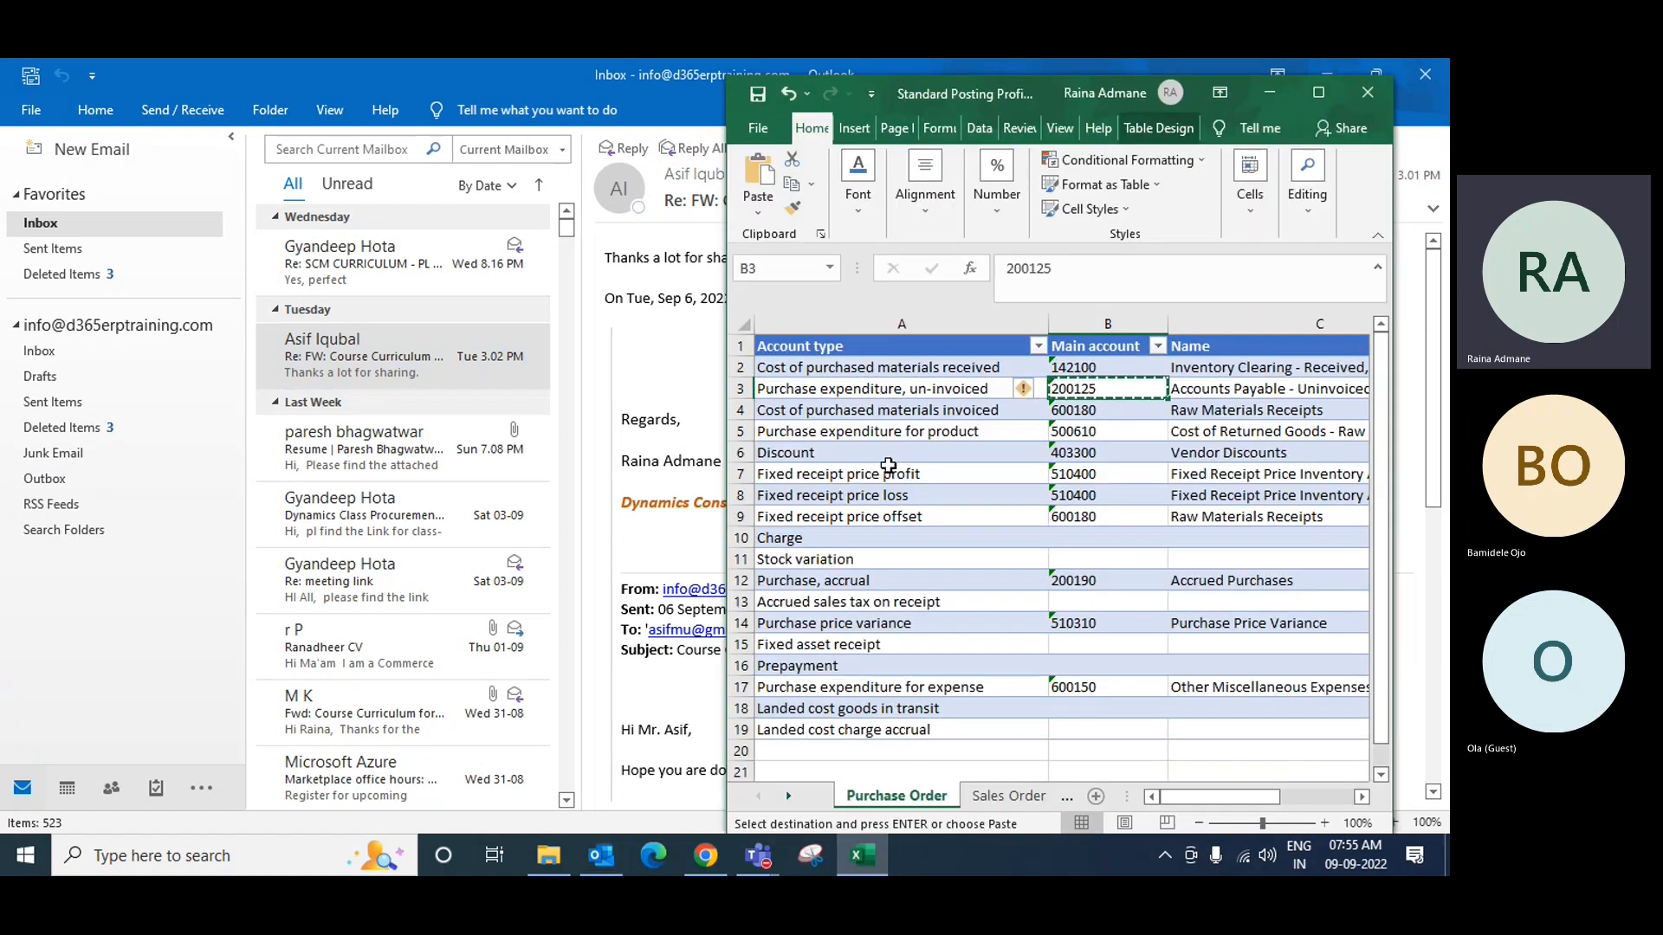
click(1318, 92)
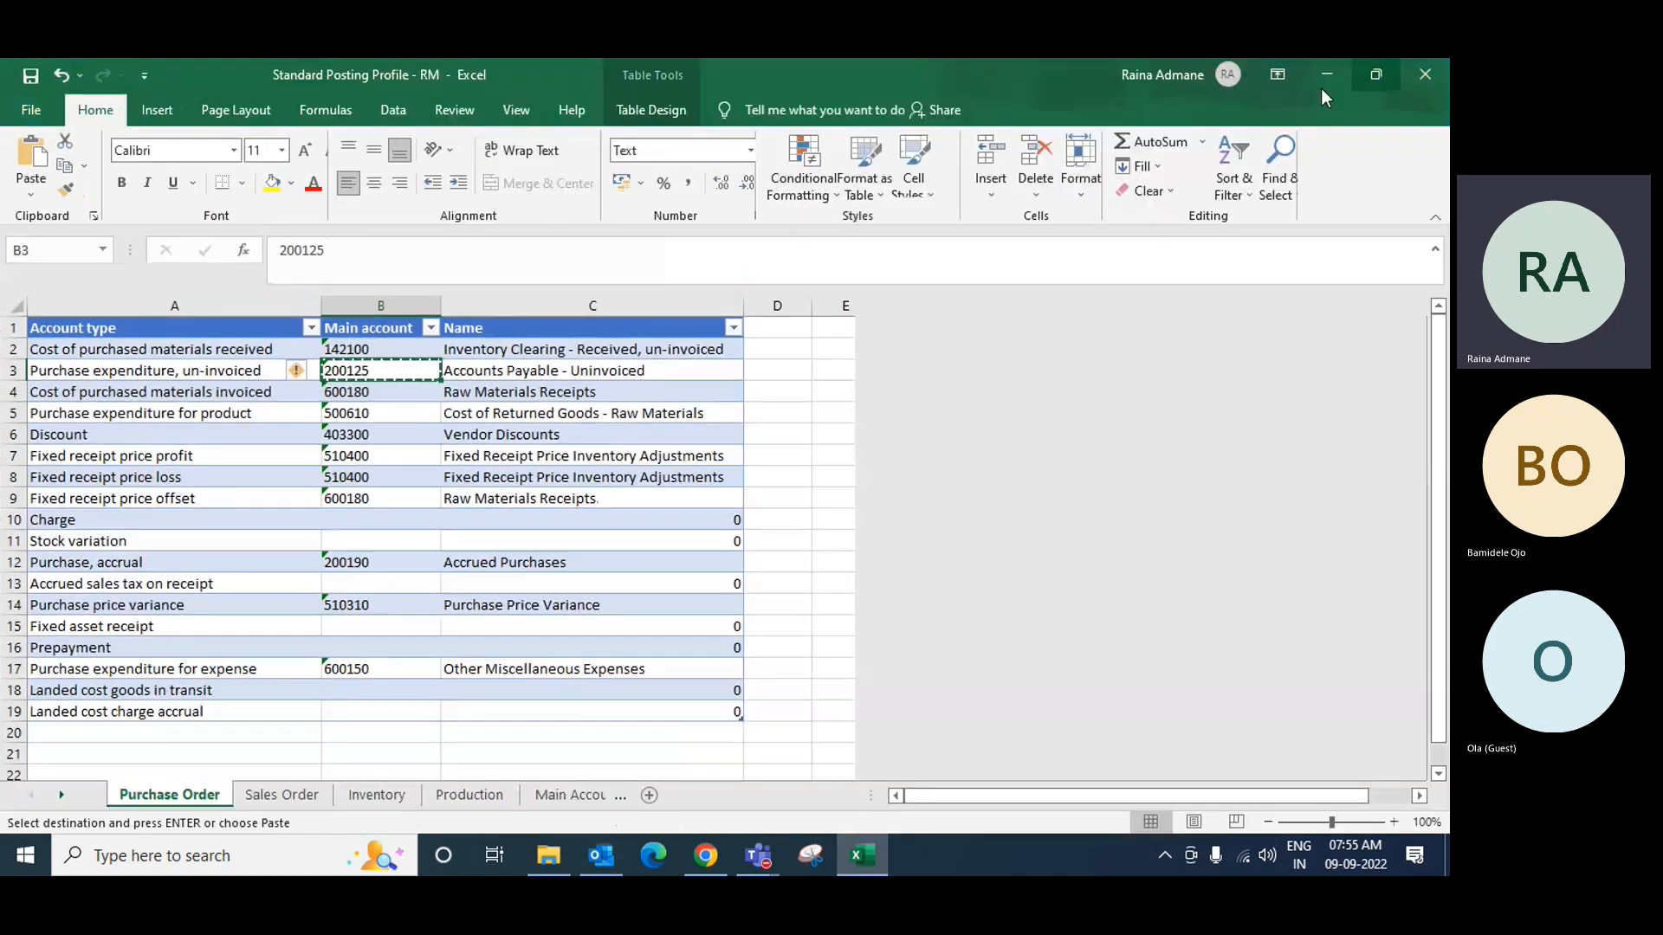
Step: In D2 enter =VLOOKUP([@[Main account]],'Main Accounts'!A:D,3,0) and widen column D
click(512, 352)
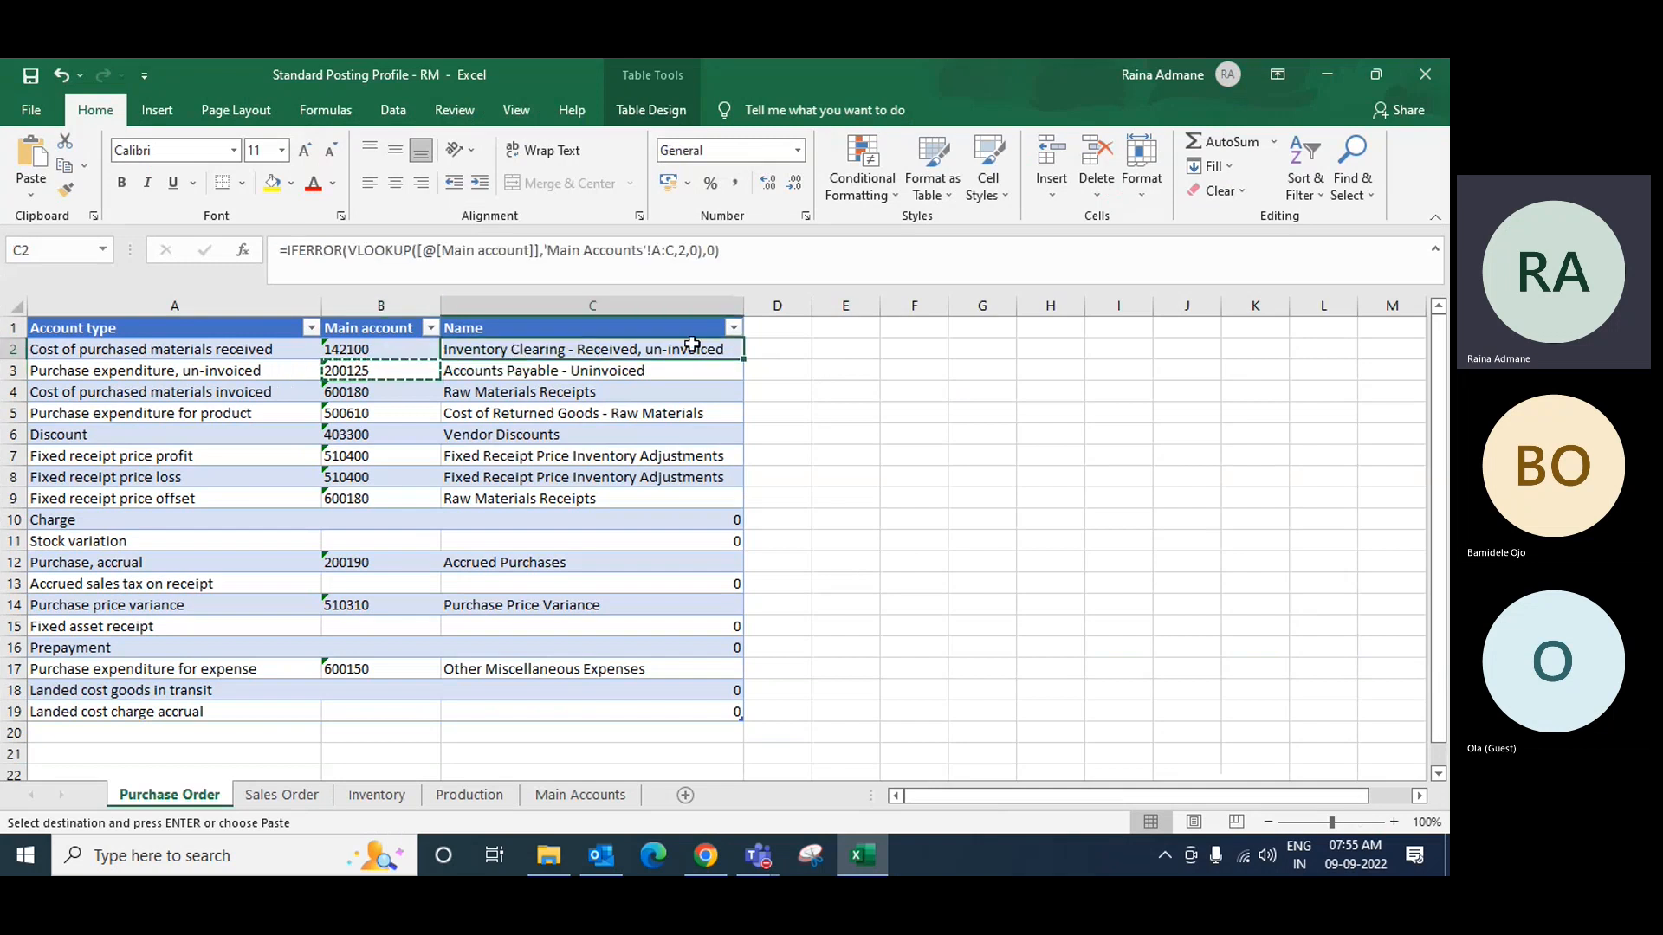
click(784, 355)
text(=)
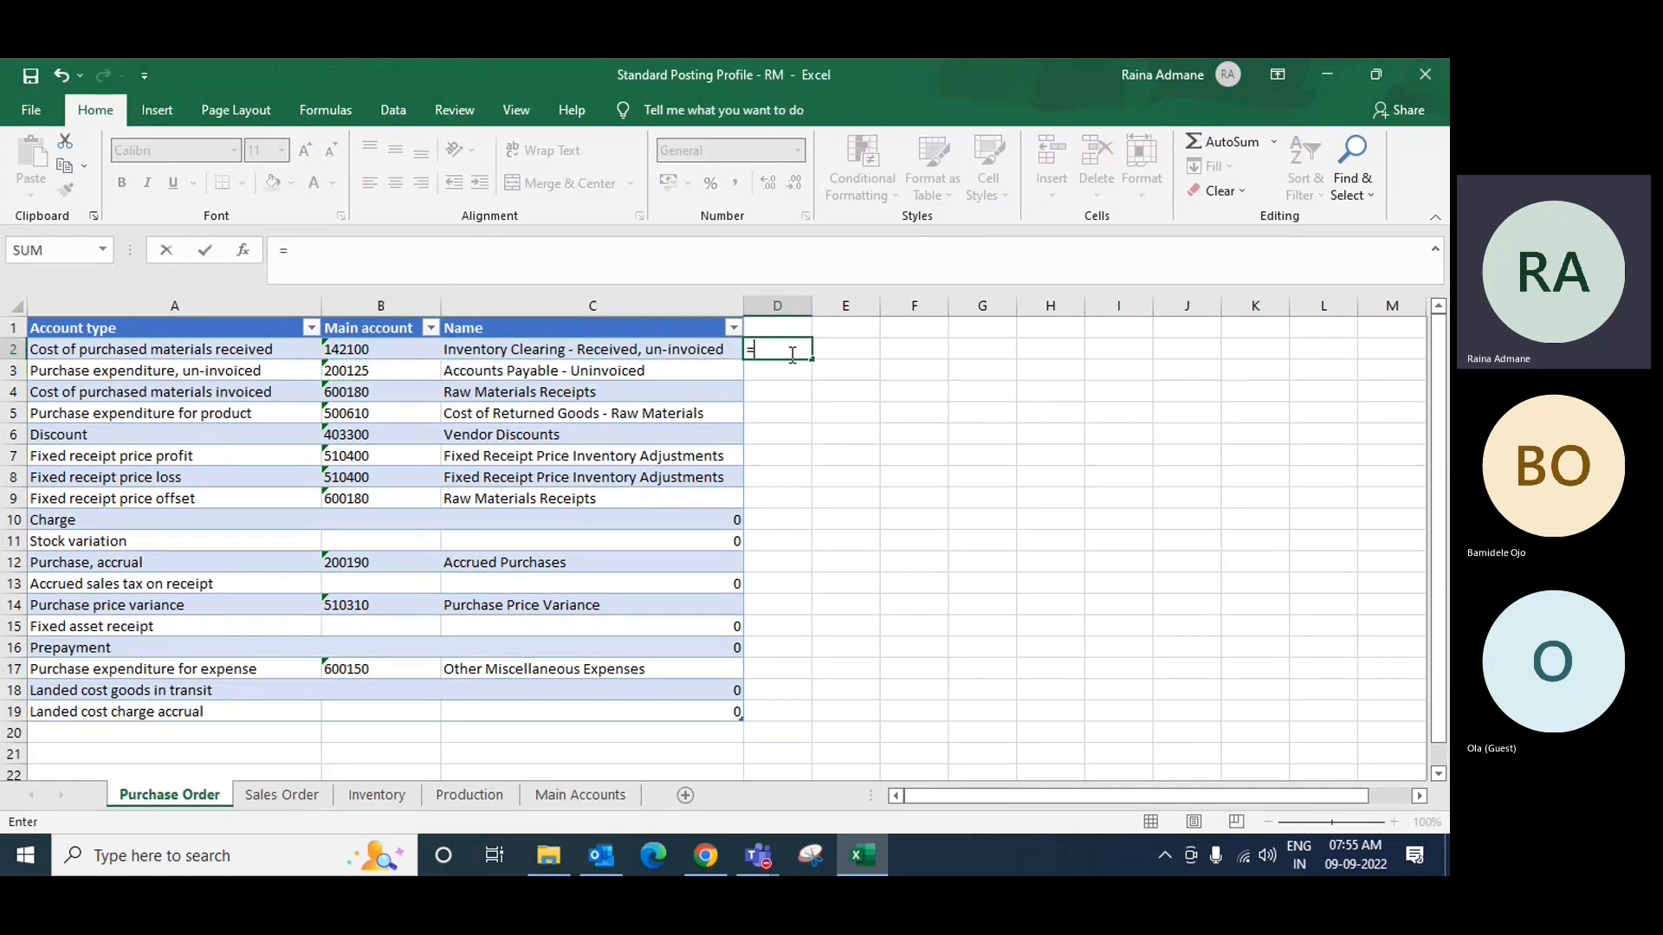
text(vloo)
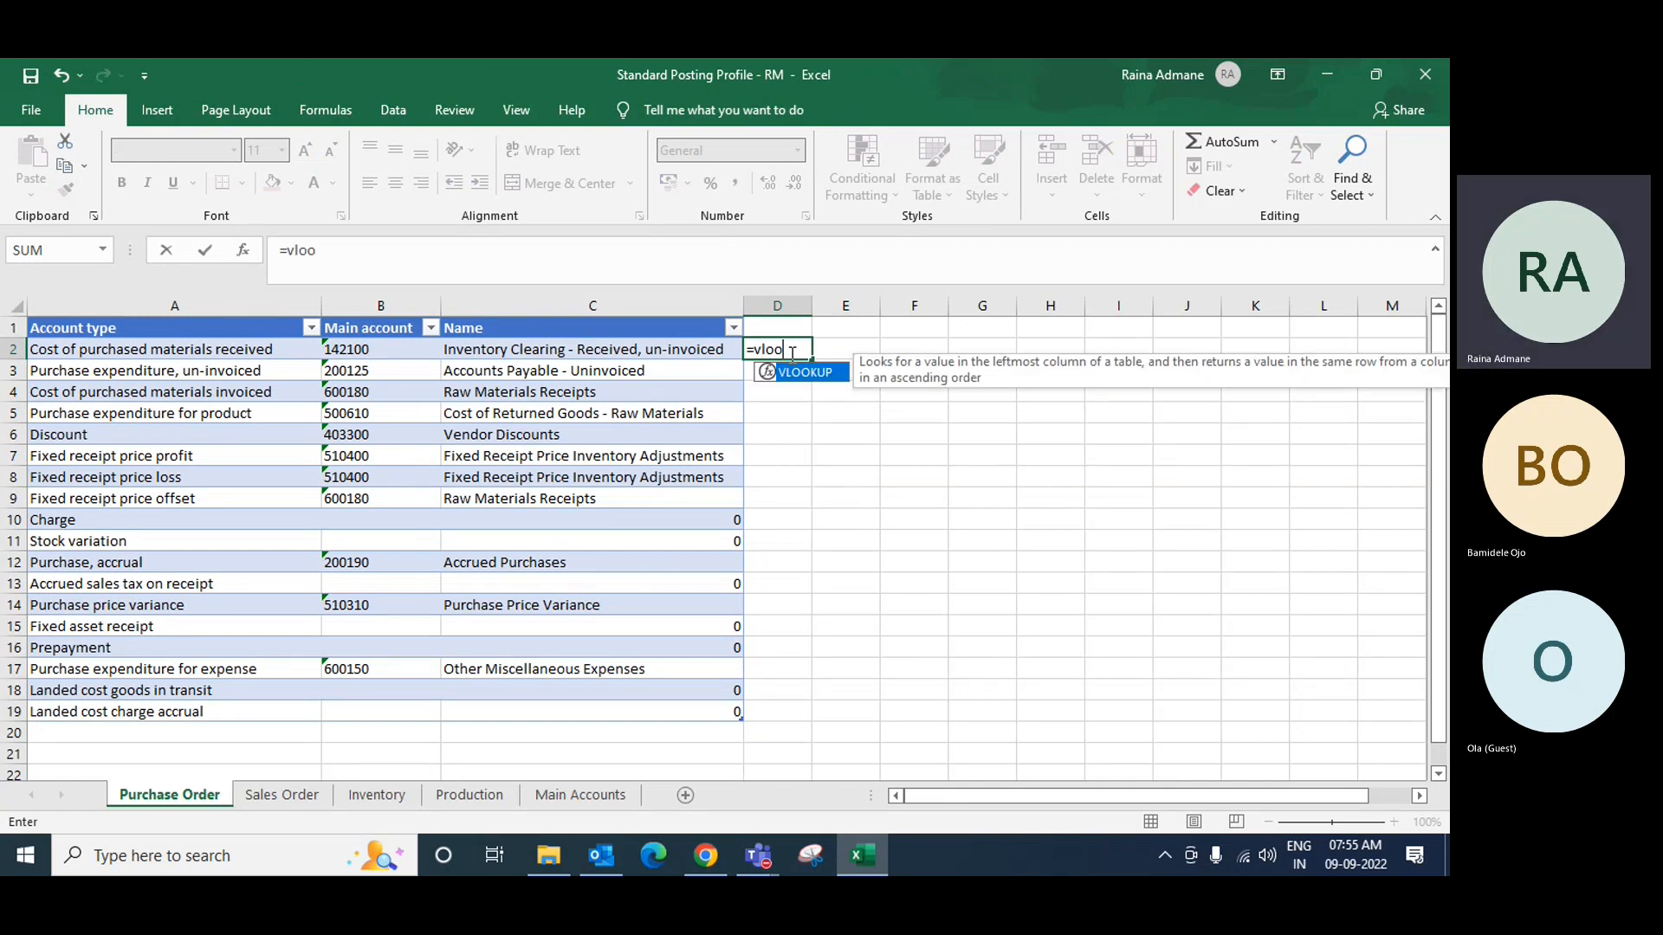
text(kup()
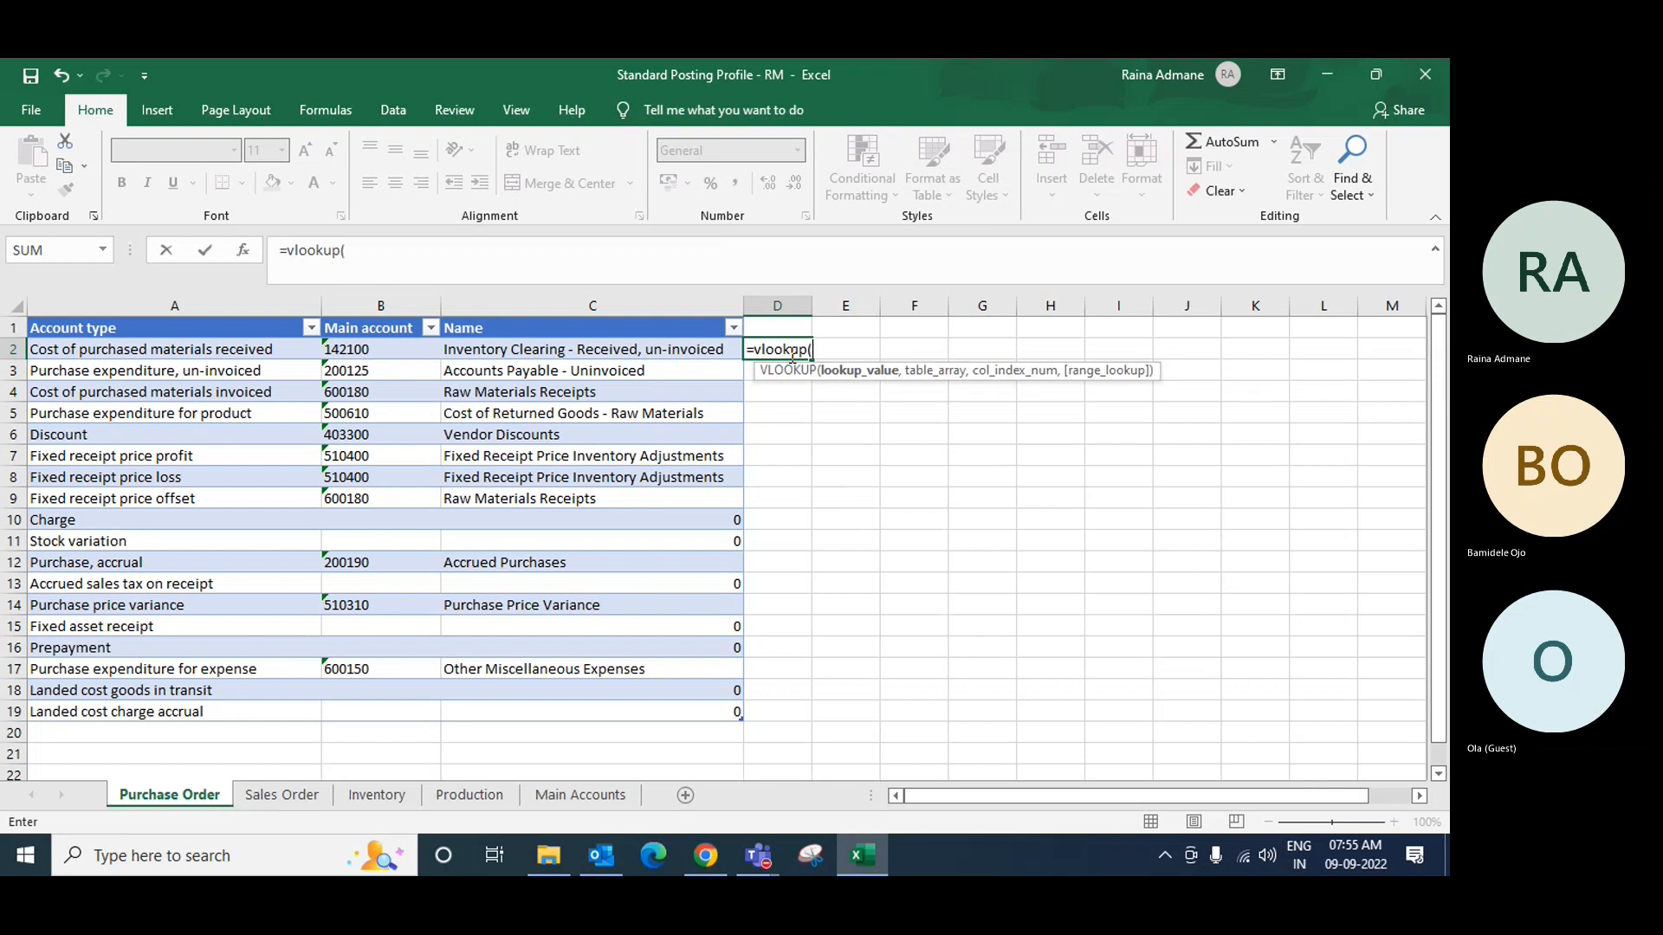
key(Left)
key(Left)
key(Left)
key(Right)
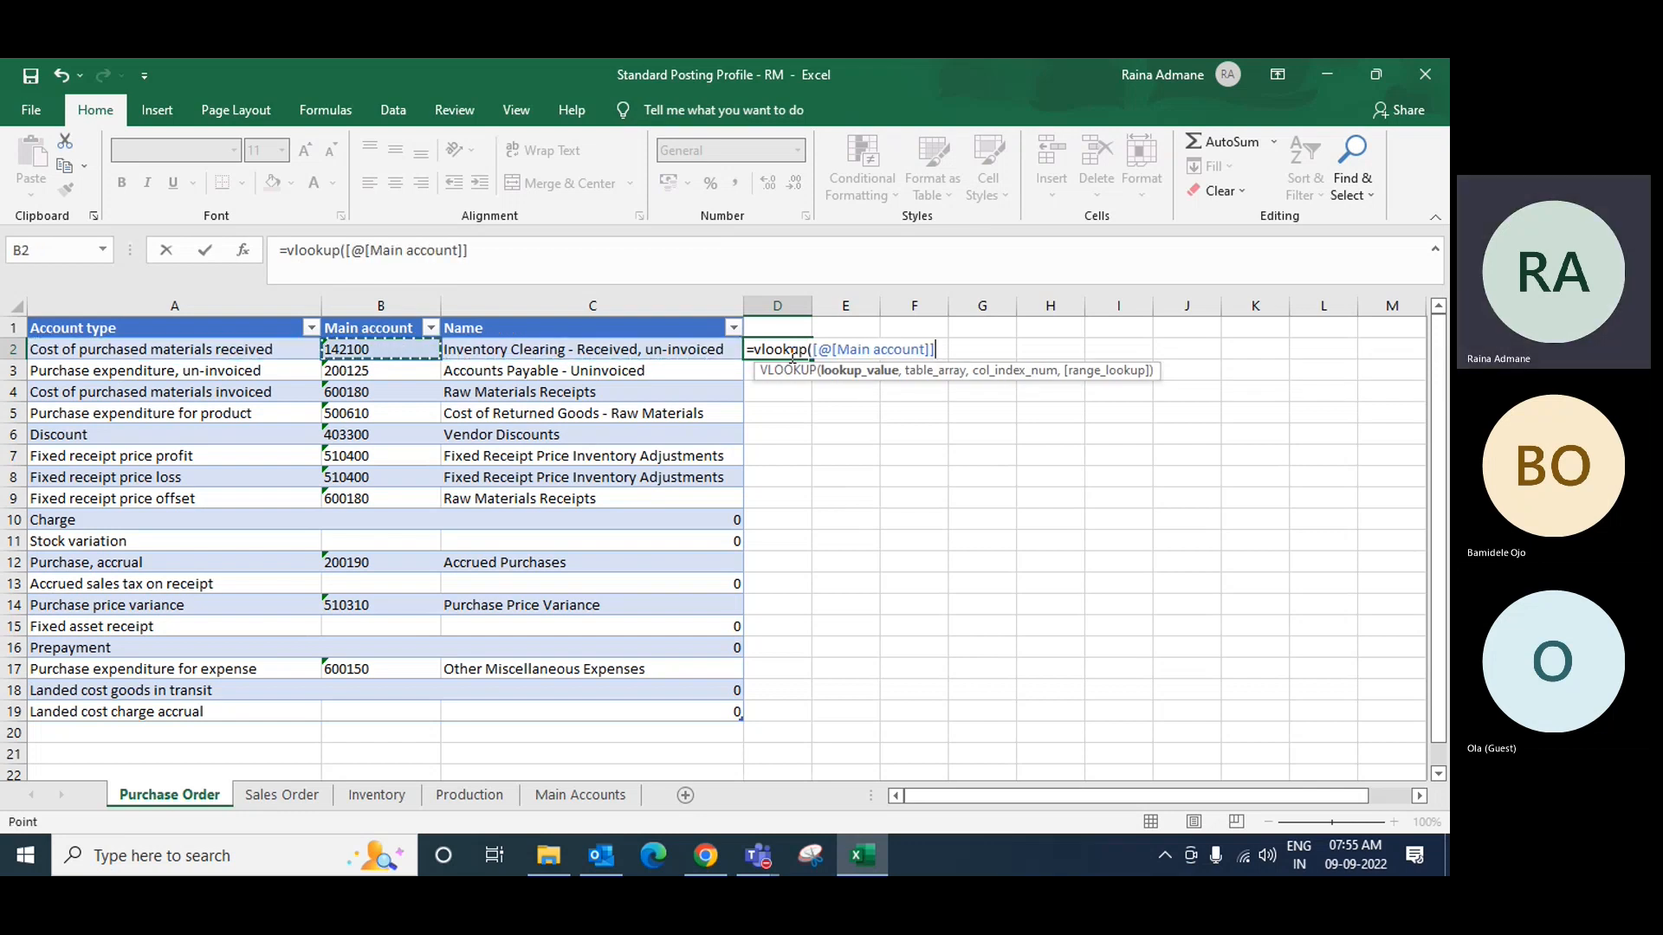
text(,)
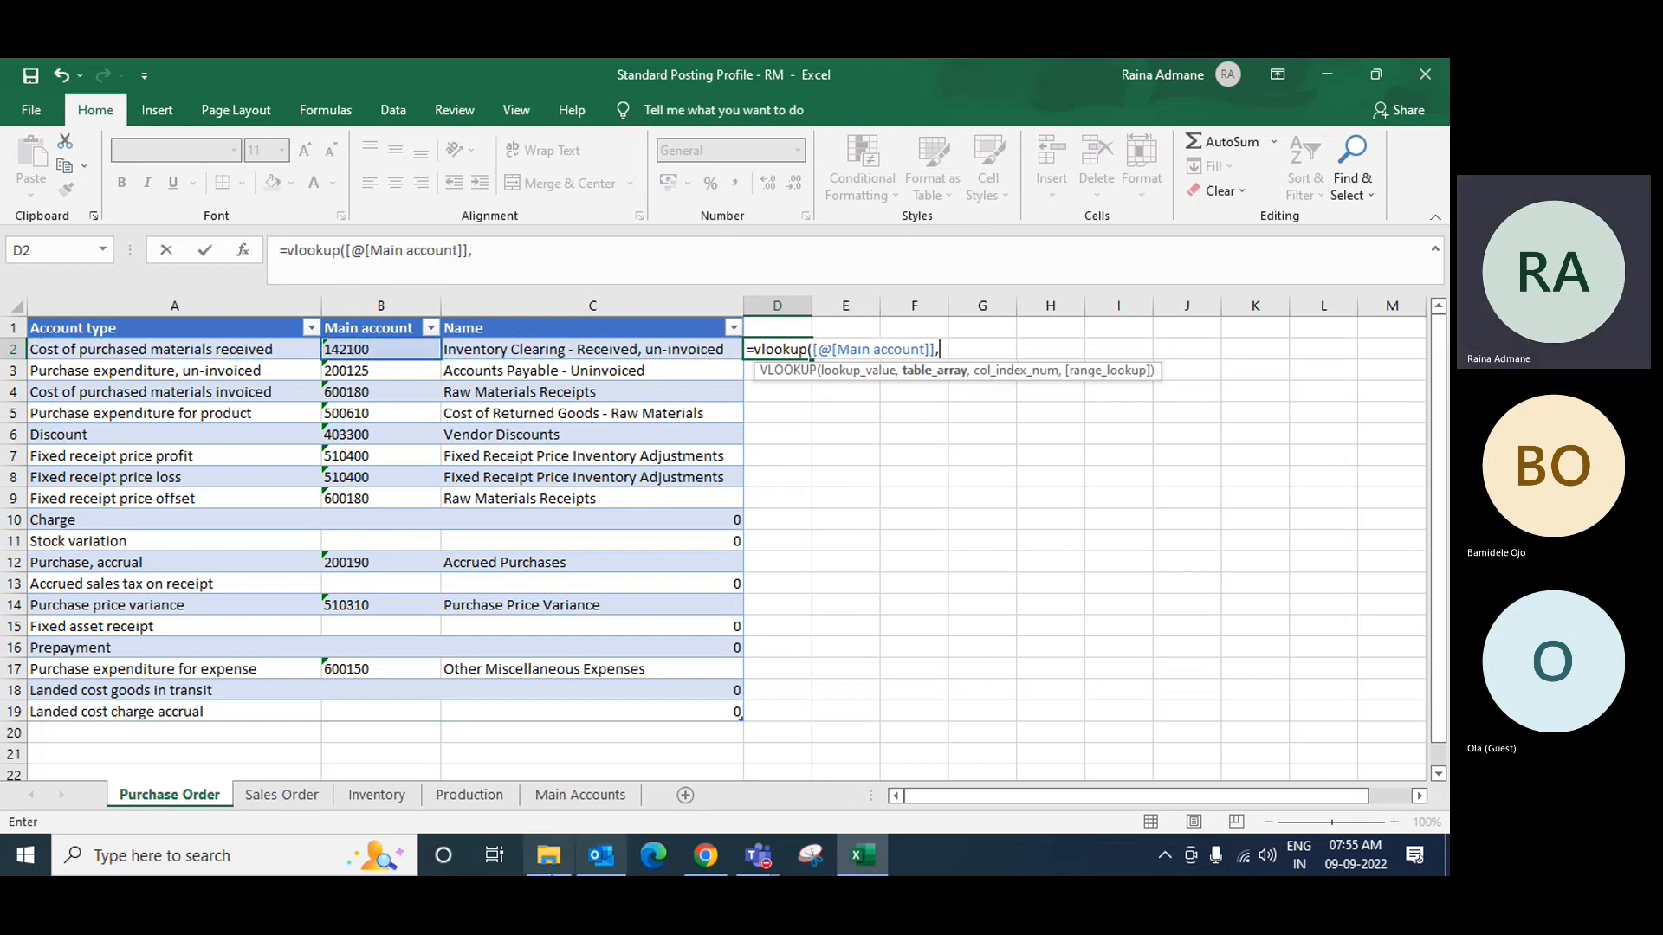
click(574, 799)
drag(126, 312, 646, 327)
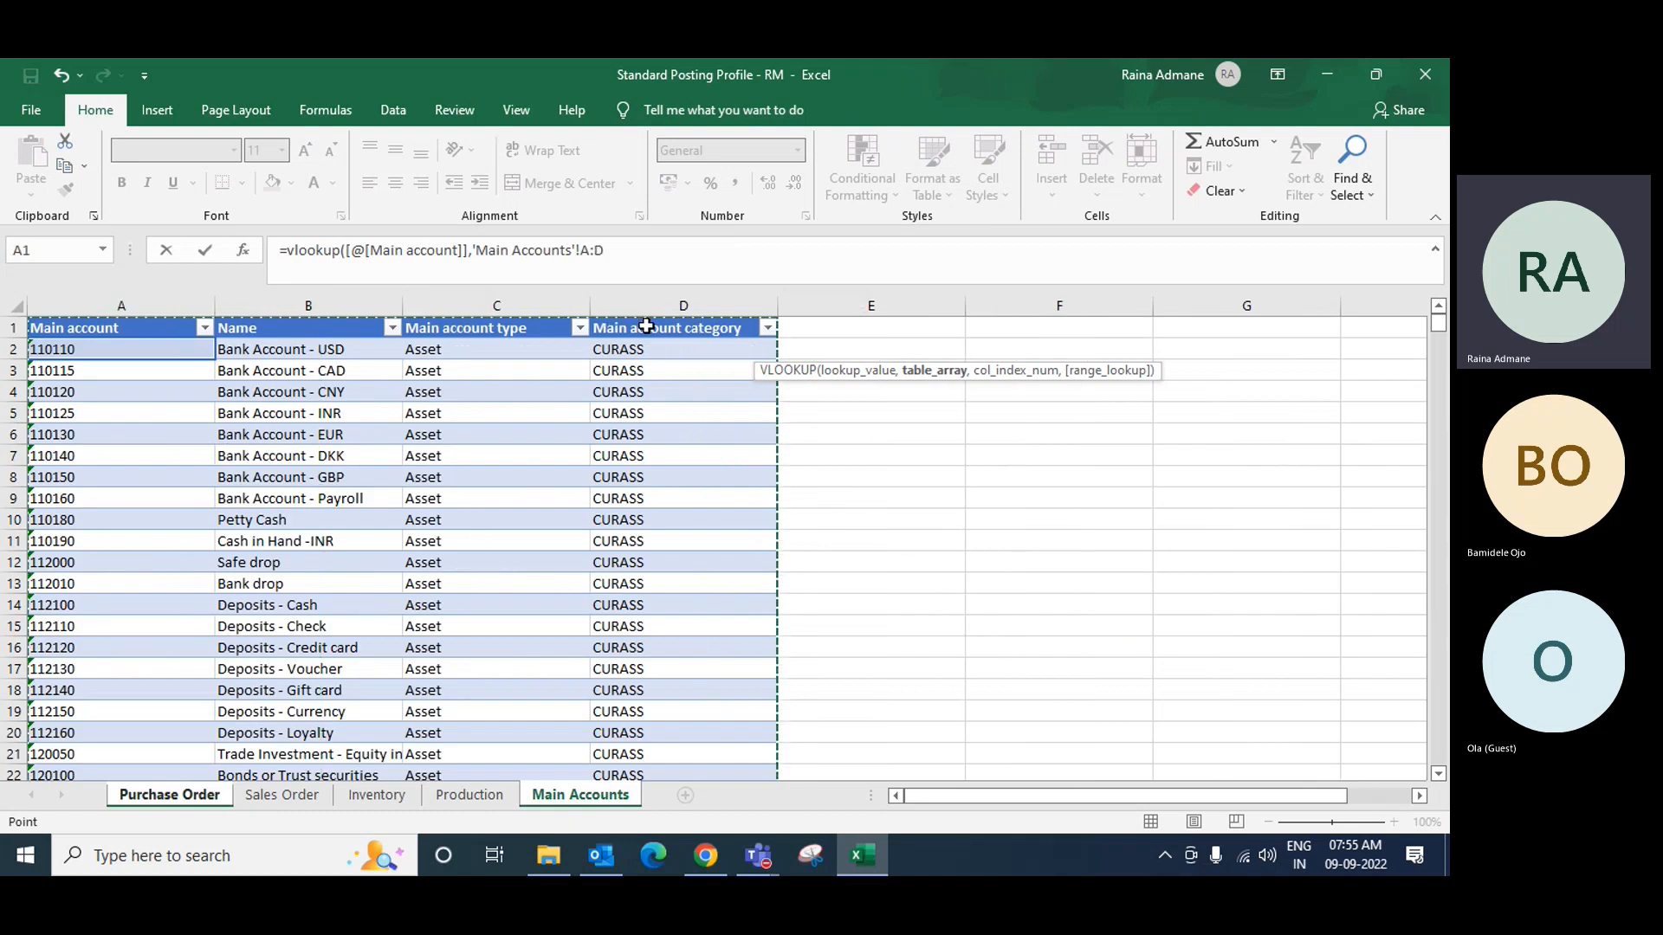
text(,3,)
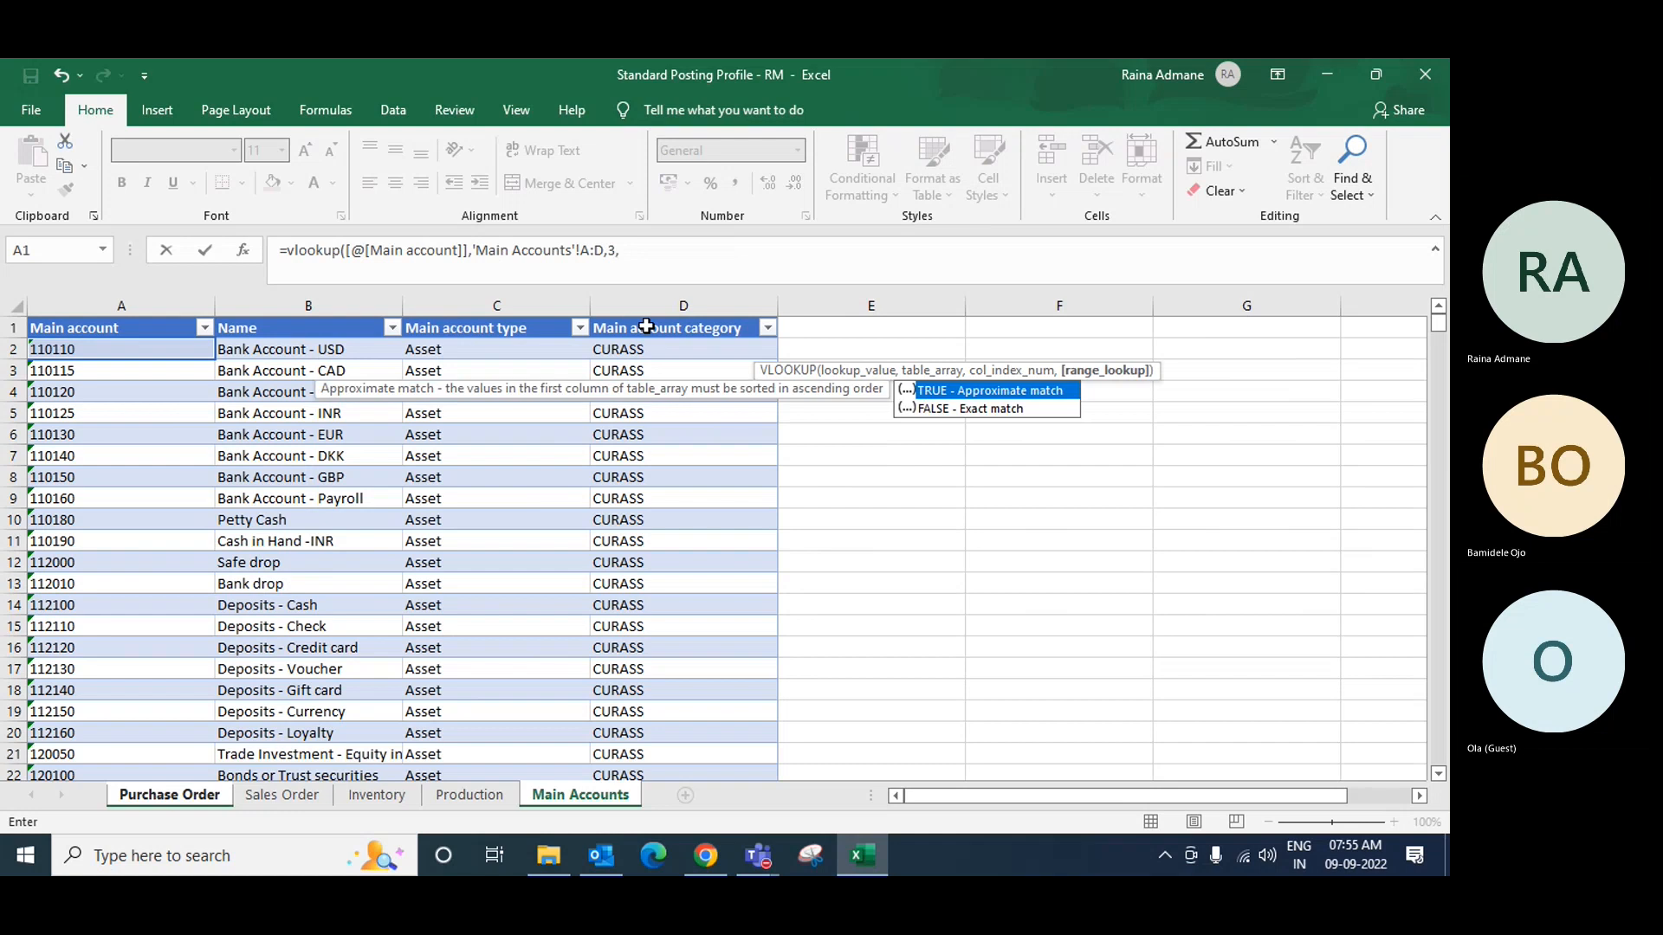
text(0)
key(Return)
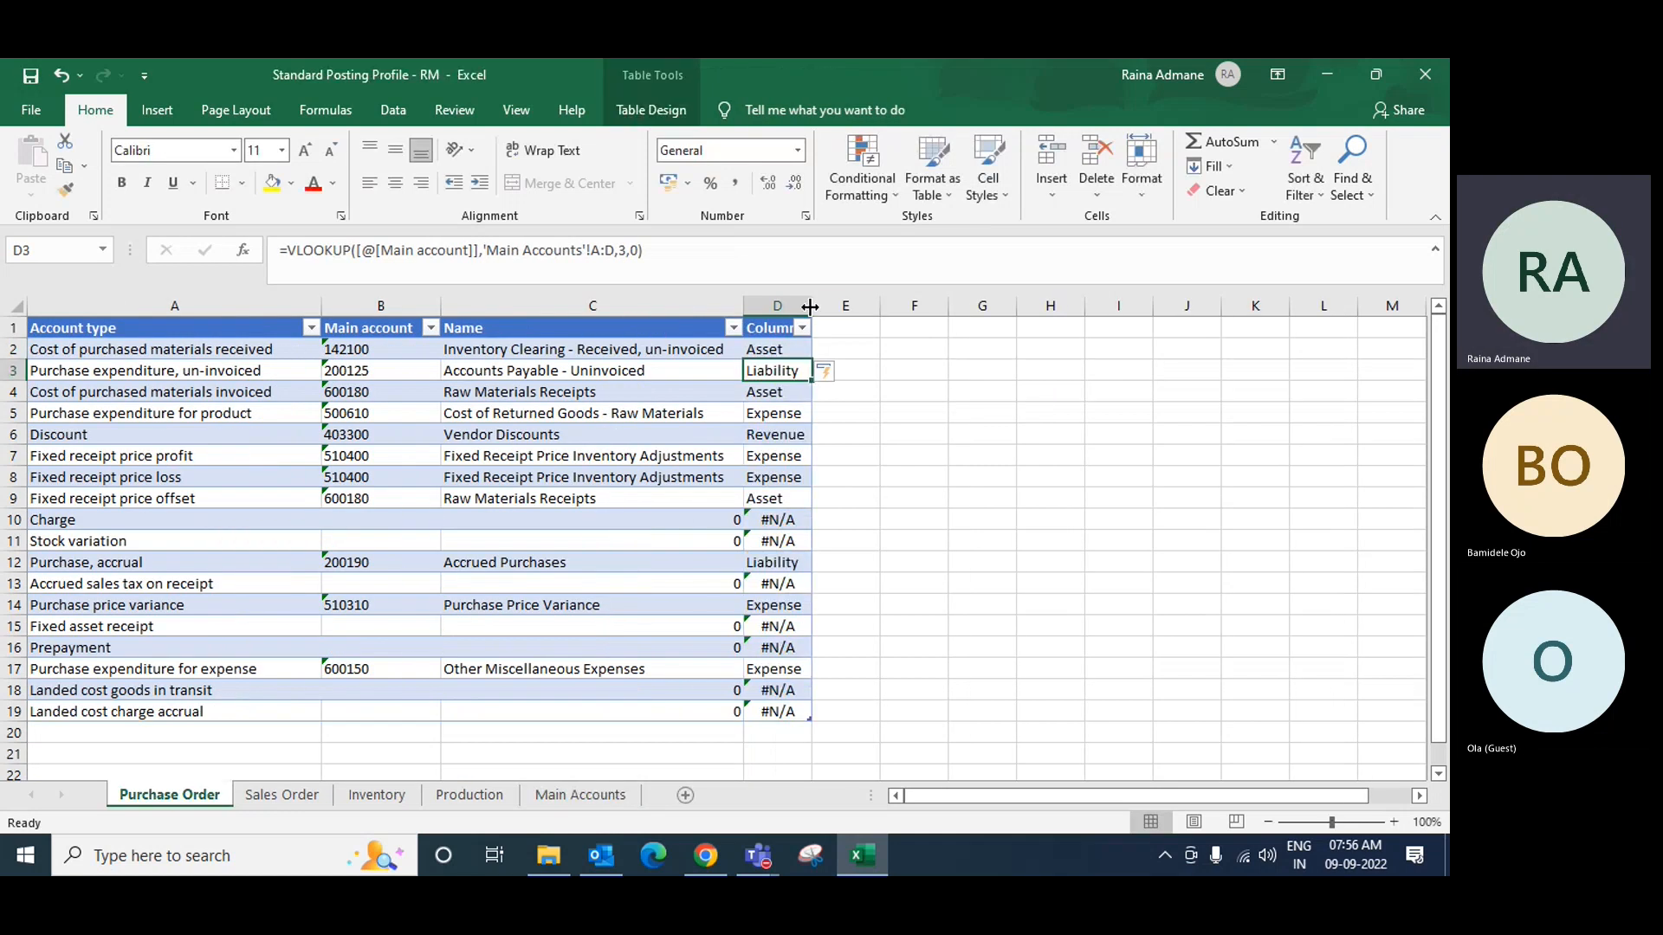
drag(812, 306, 865, 305)
Step: Wrap the Column1 lookup in IFERROR so missing accounts return 0
click(293, 254)
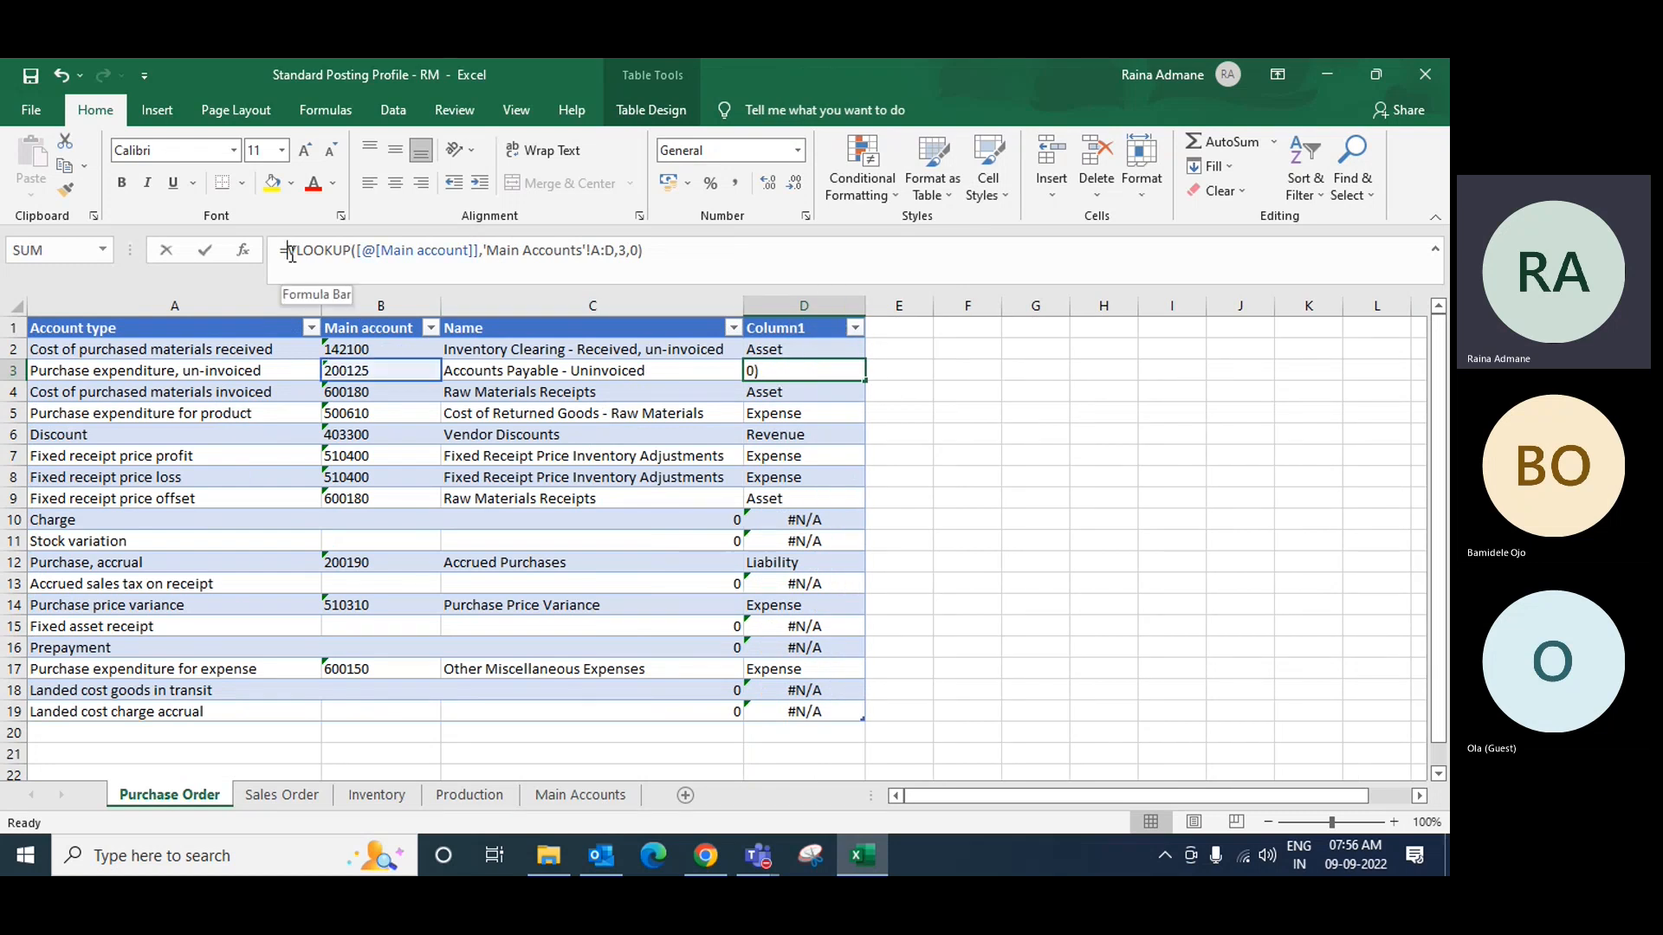
text(ife)
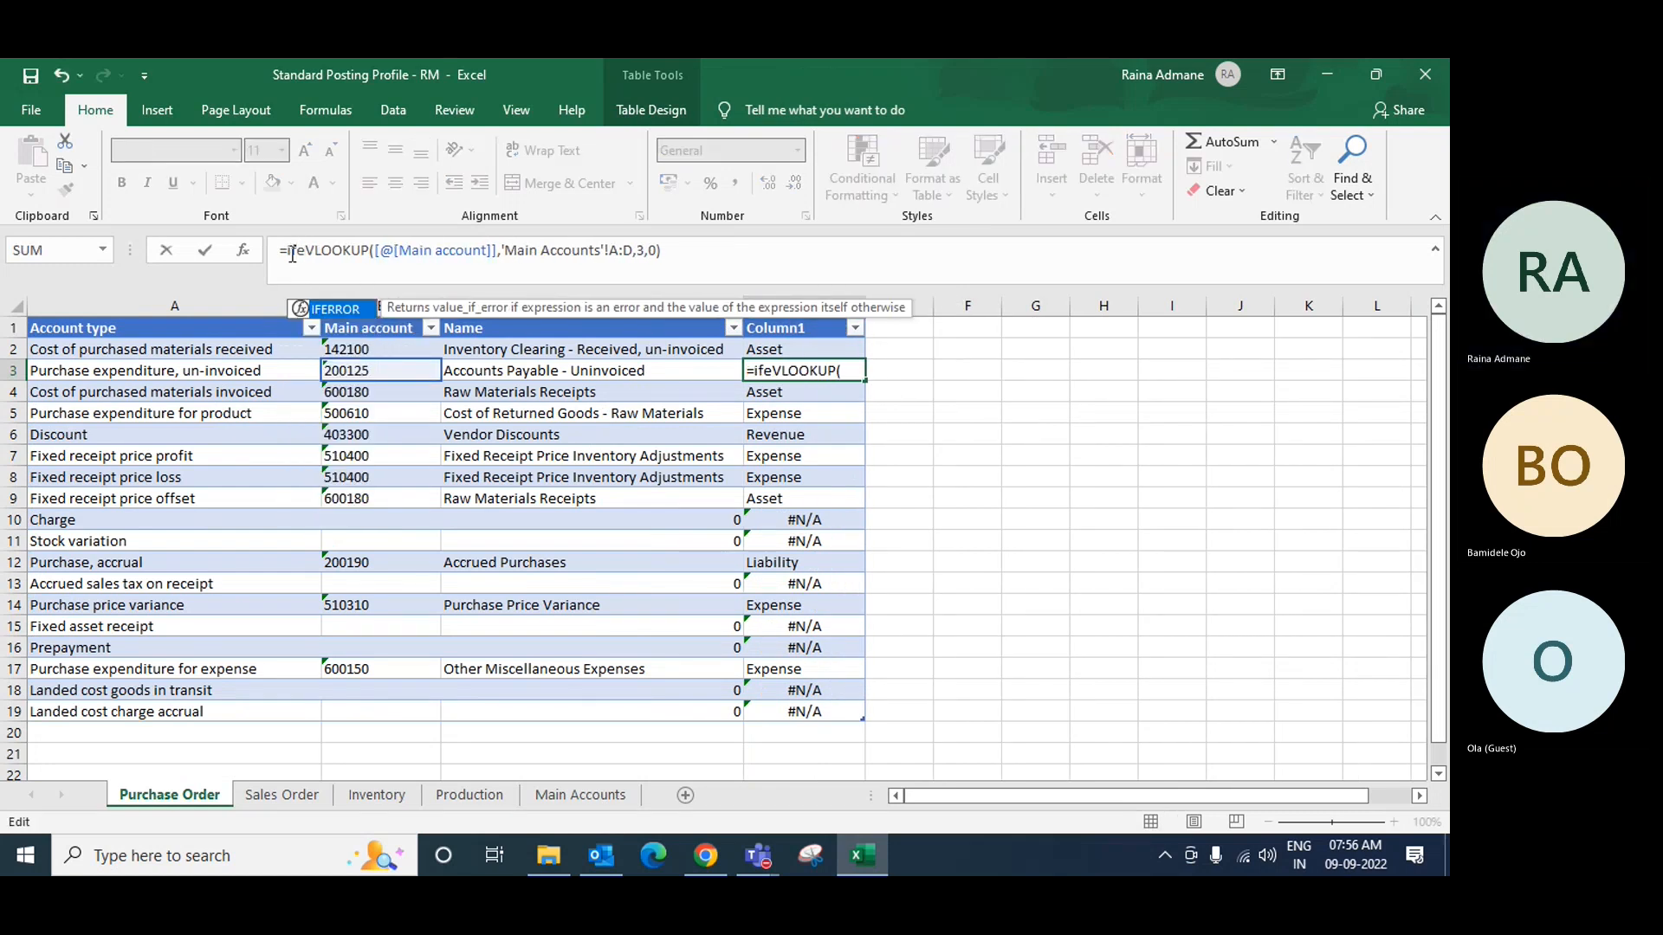
double_click(308, 310)
click(733, 260)
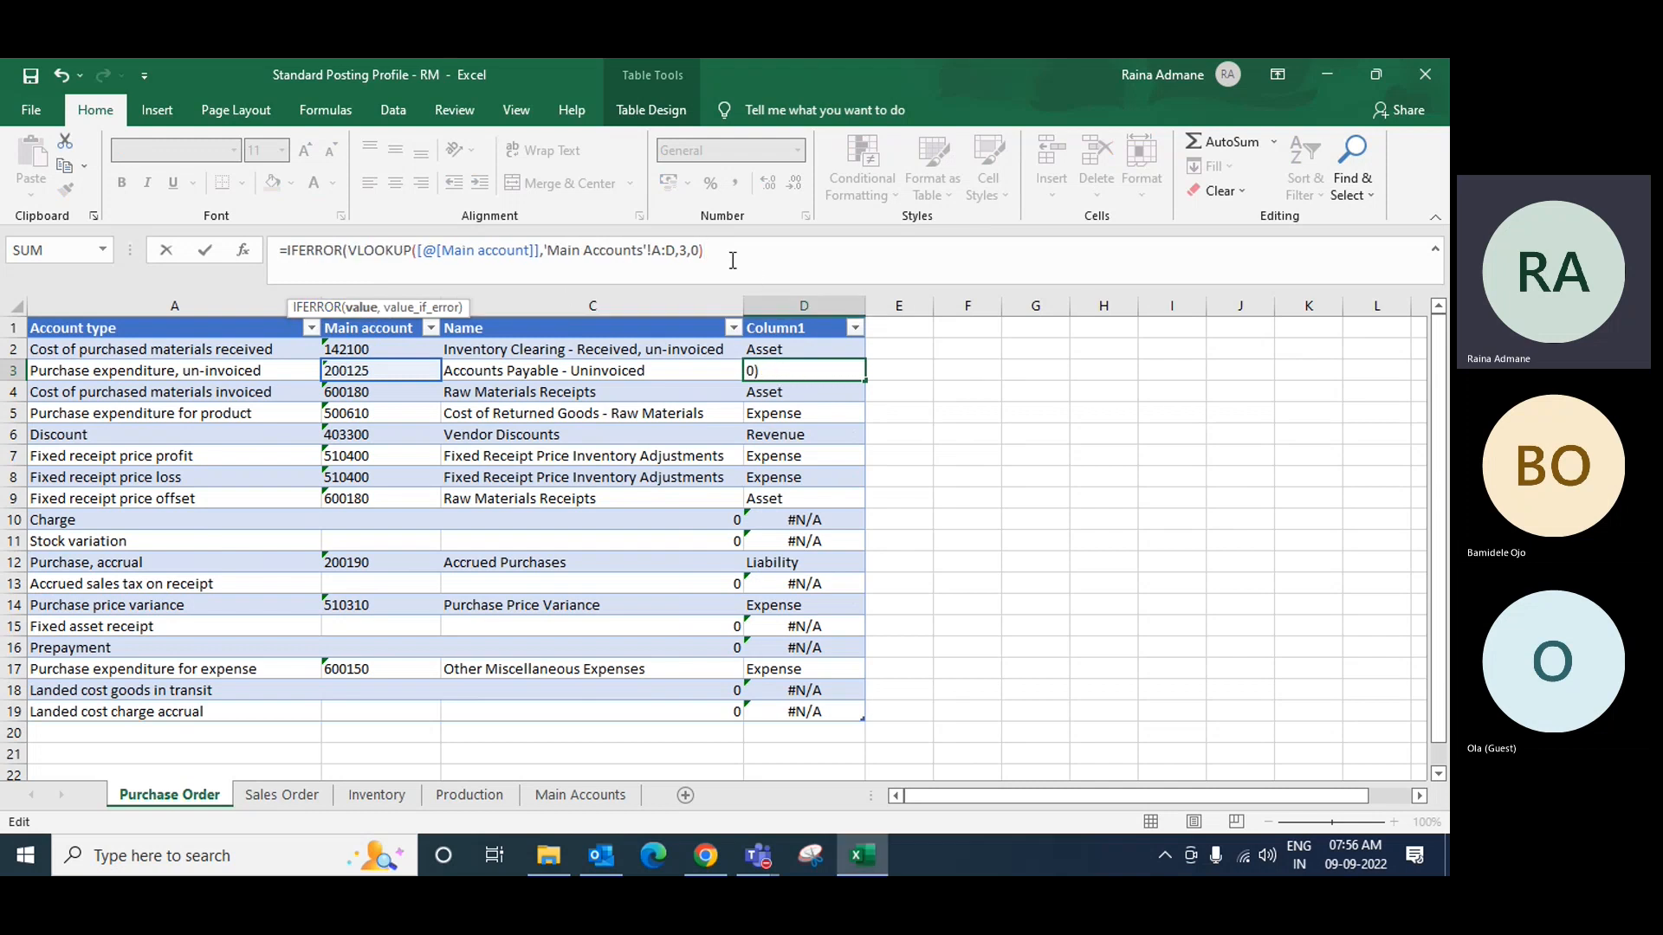
text(,0))
key(Return)
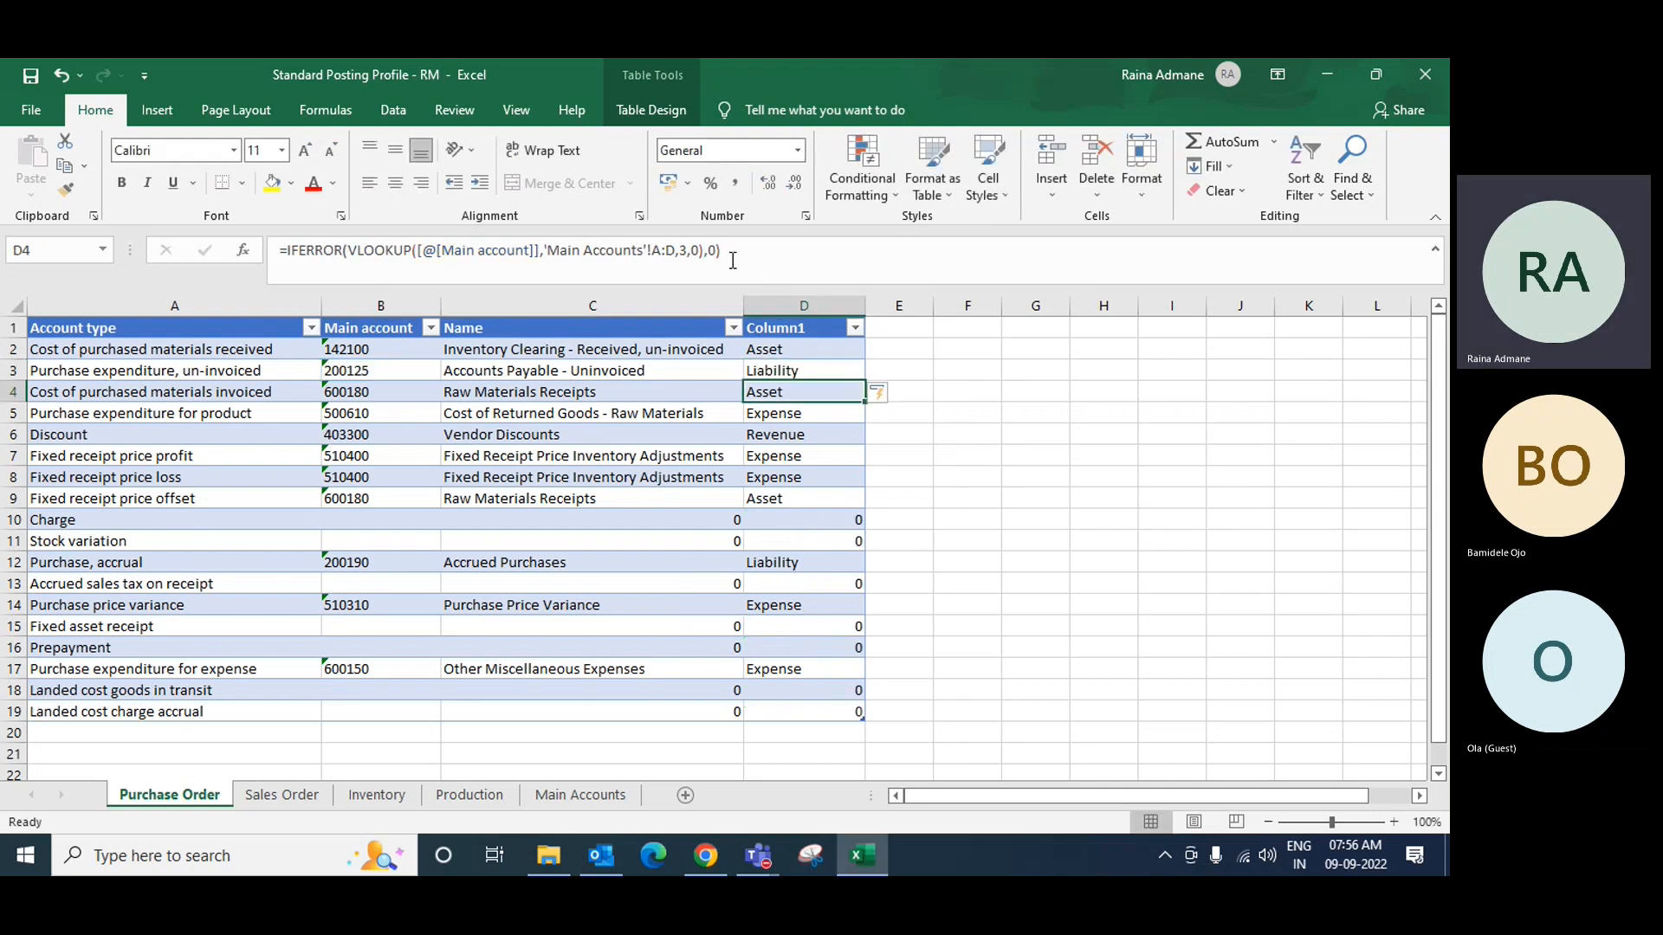
click(808, 352)
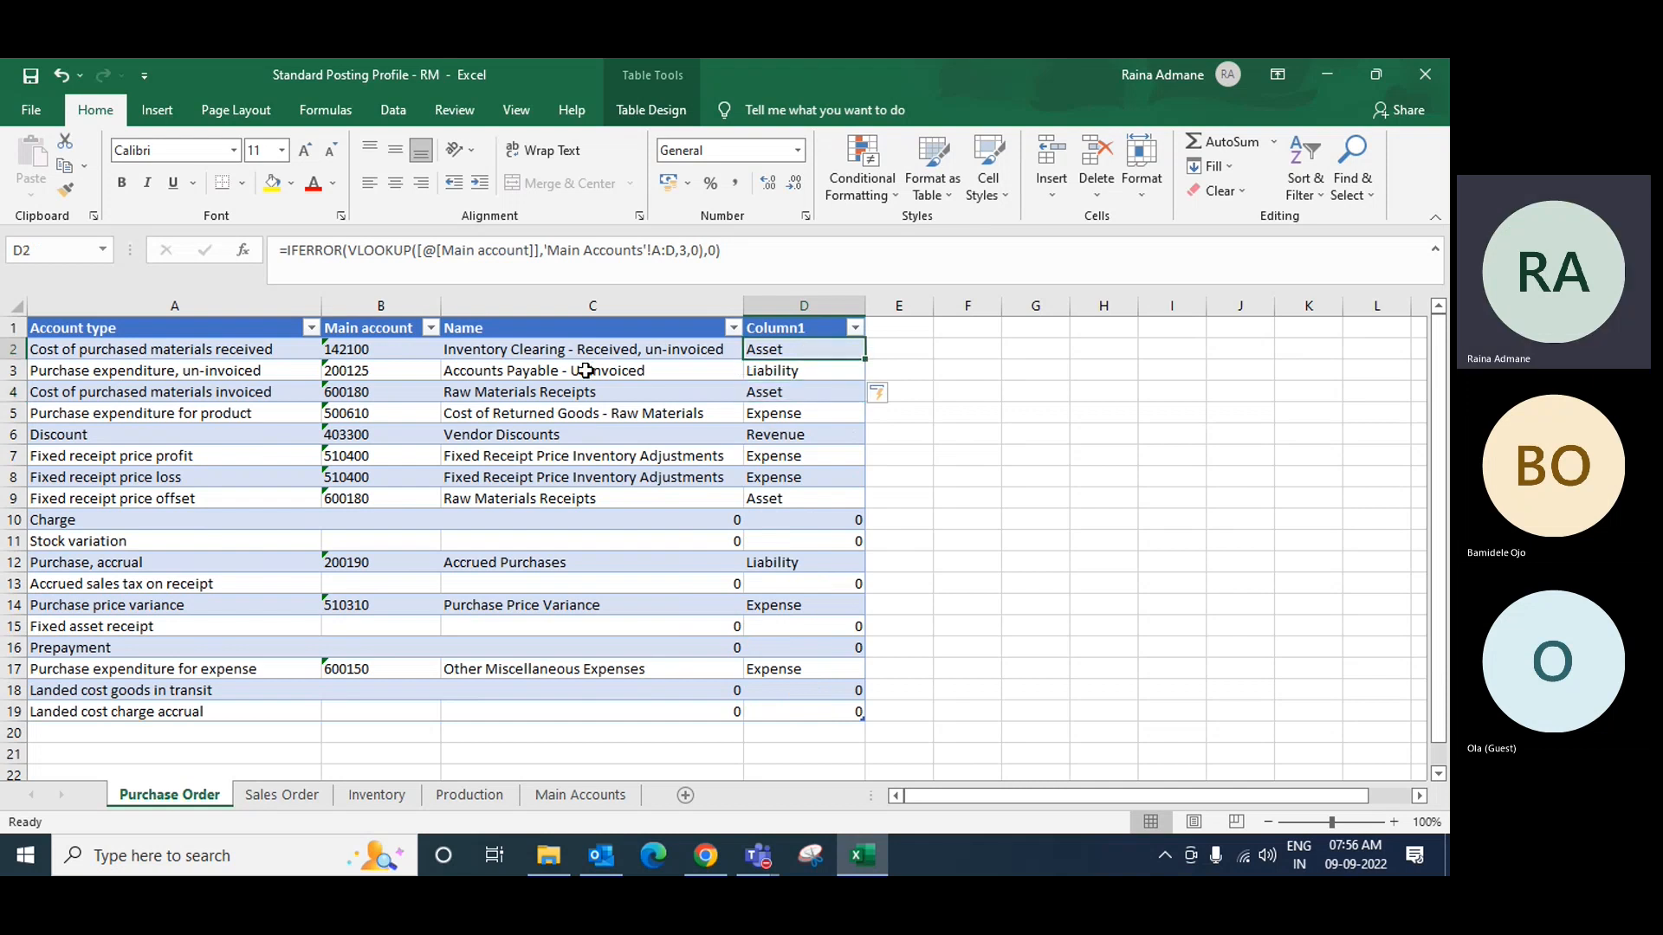
click(489, 372)
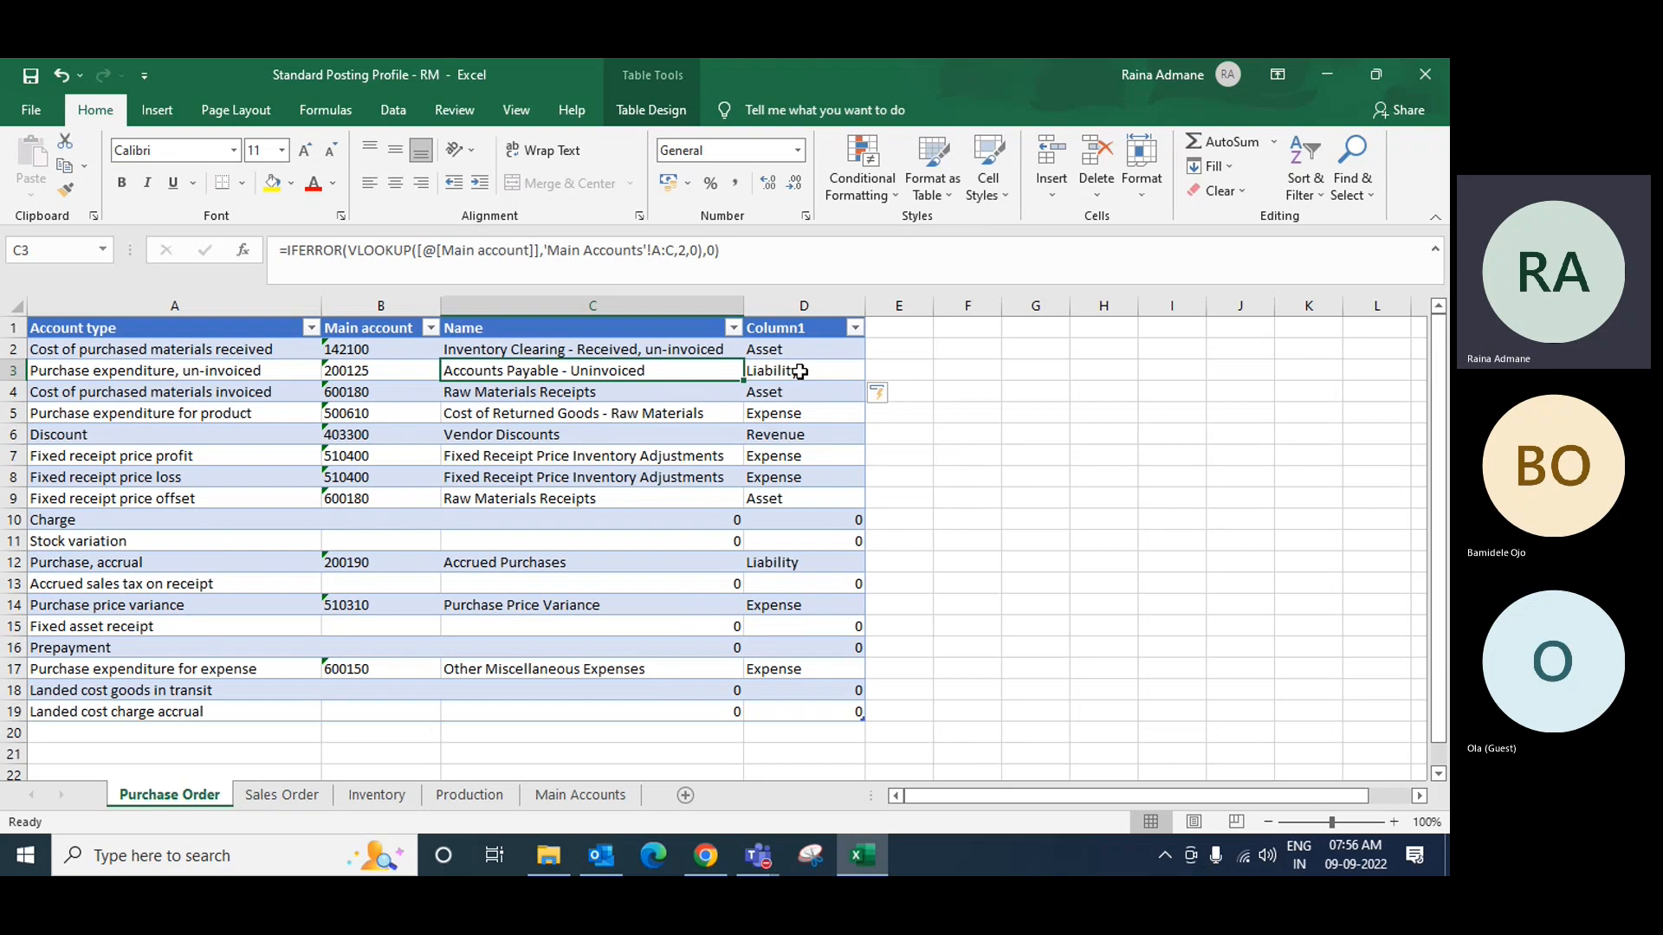
click(352, 371)
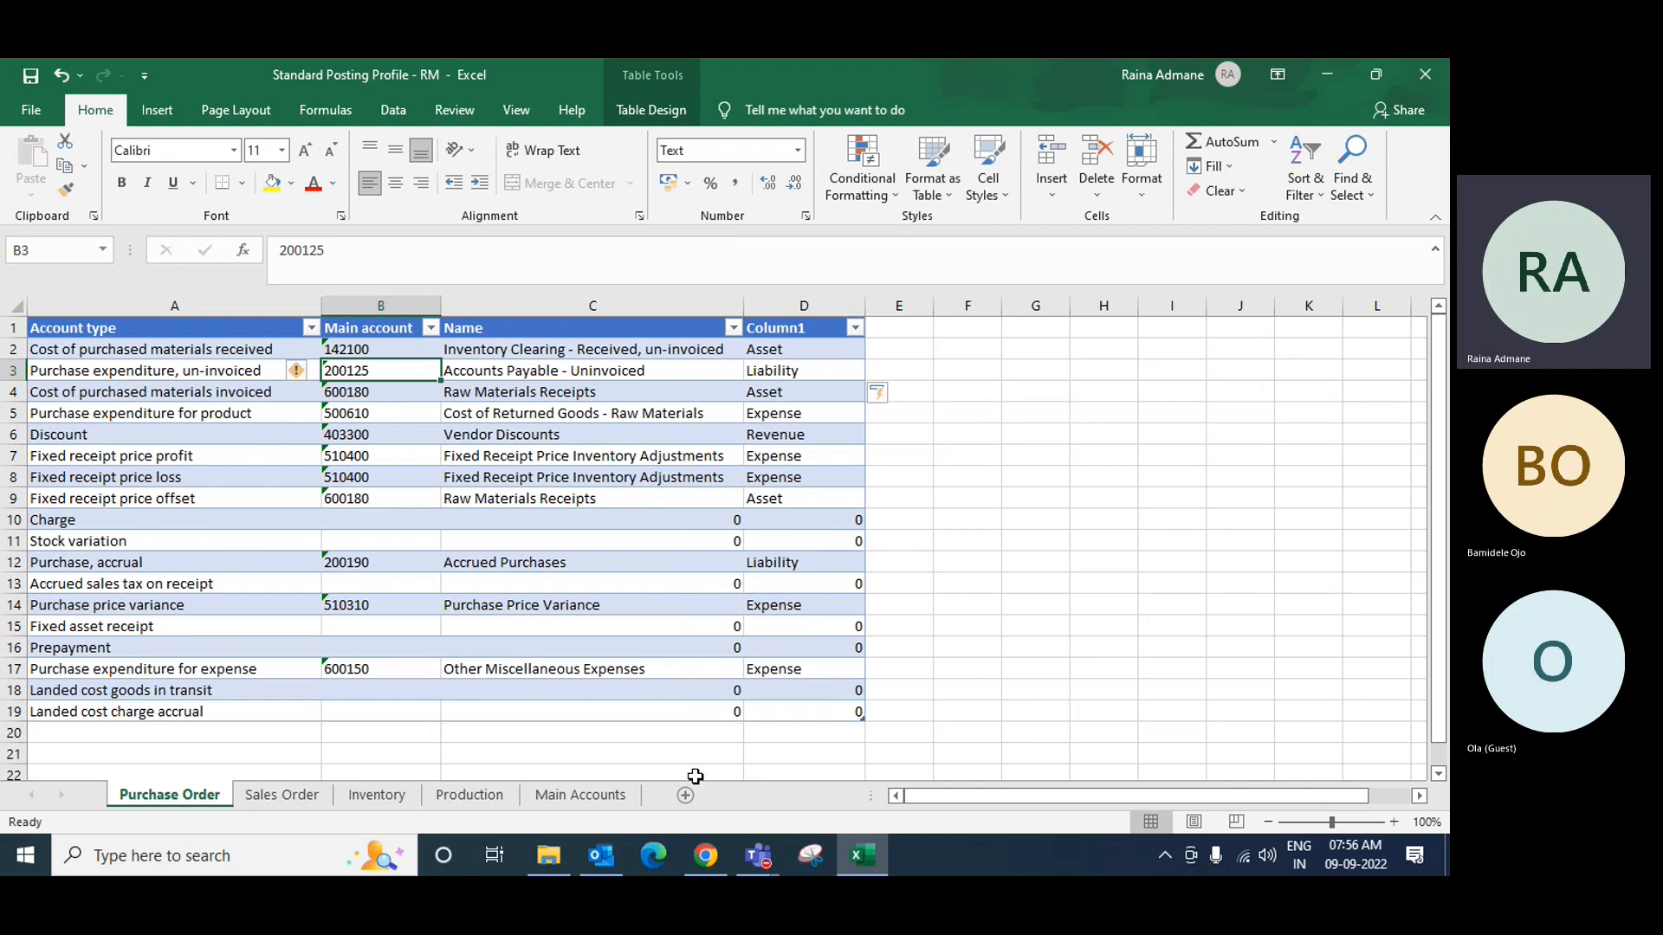
click(809, 348)
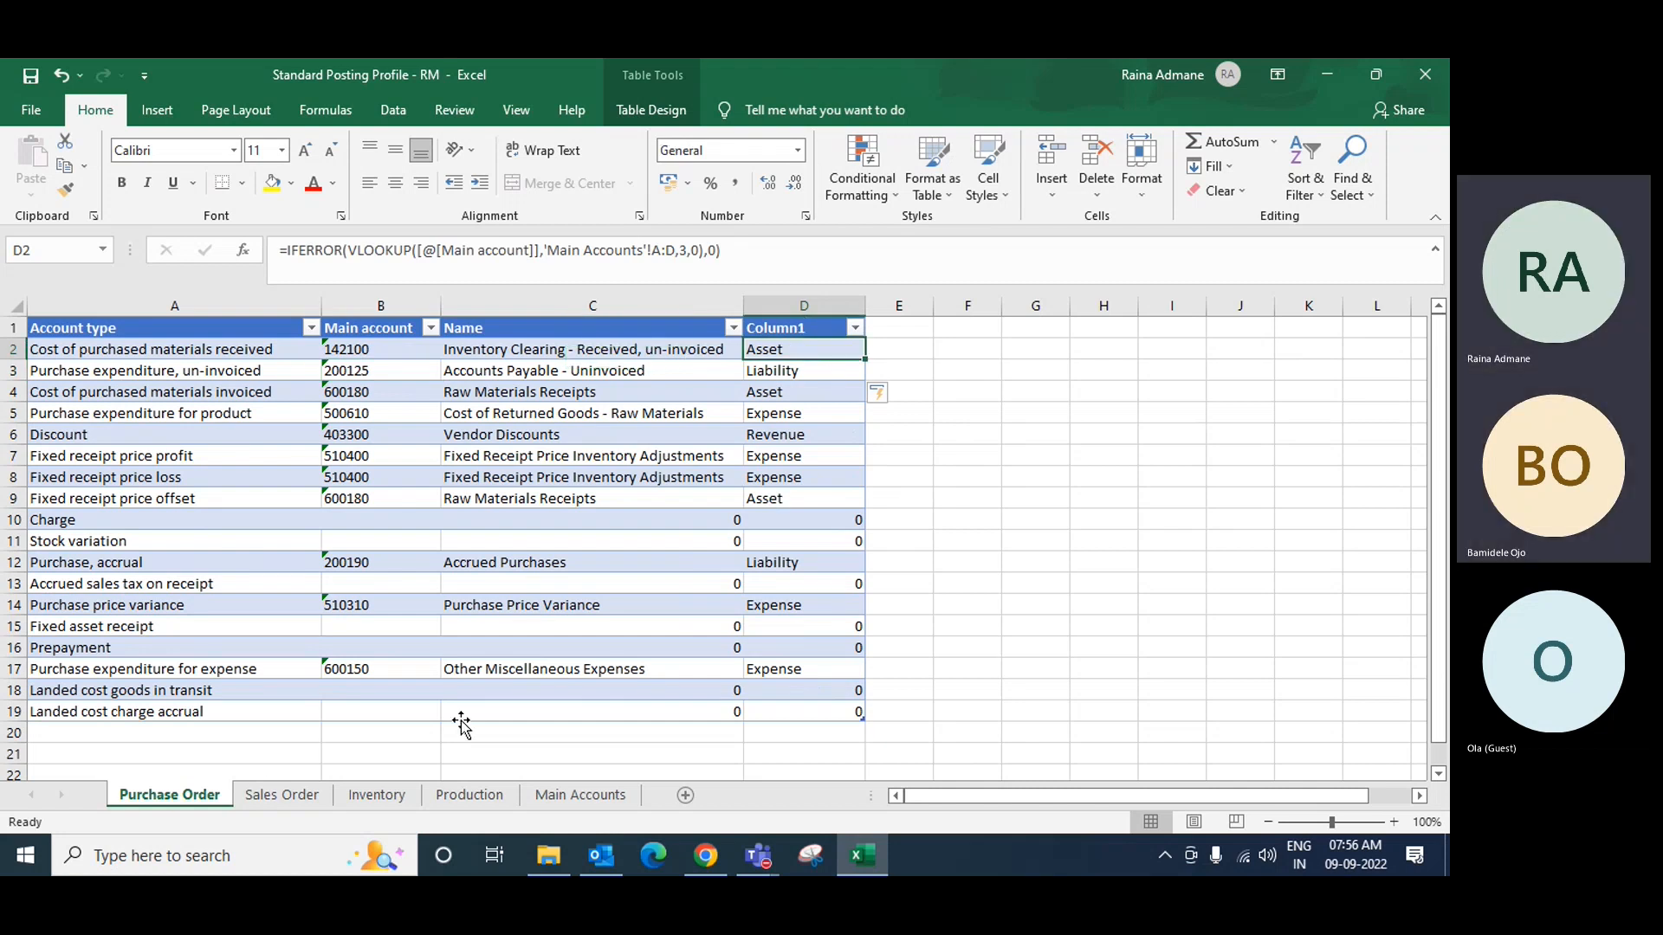
Step: Autofit Sales Order column C and paste the Purchase Order D2 lookup formula into Sales Order D2
click(303, 797)
double_click(383, 295)
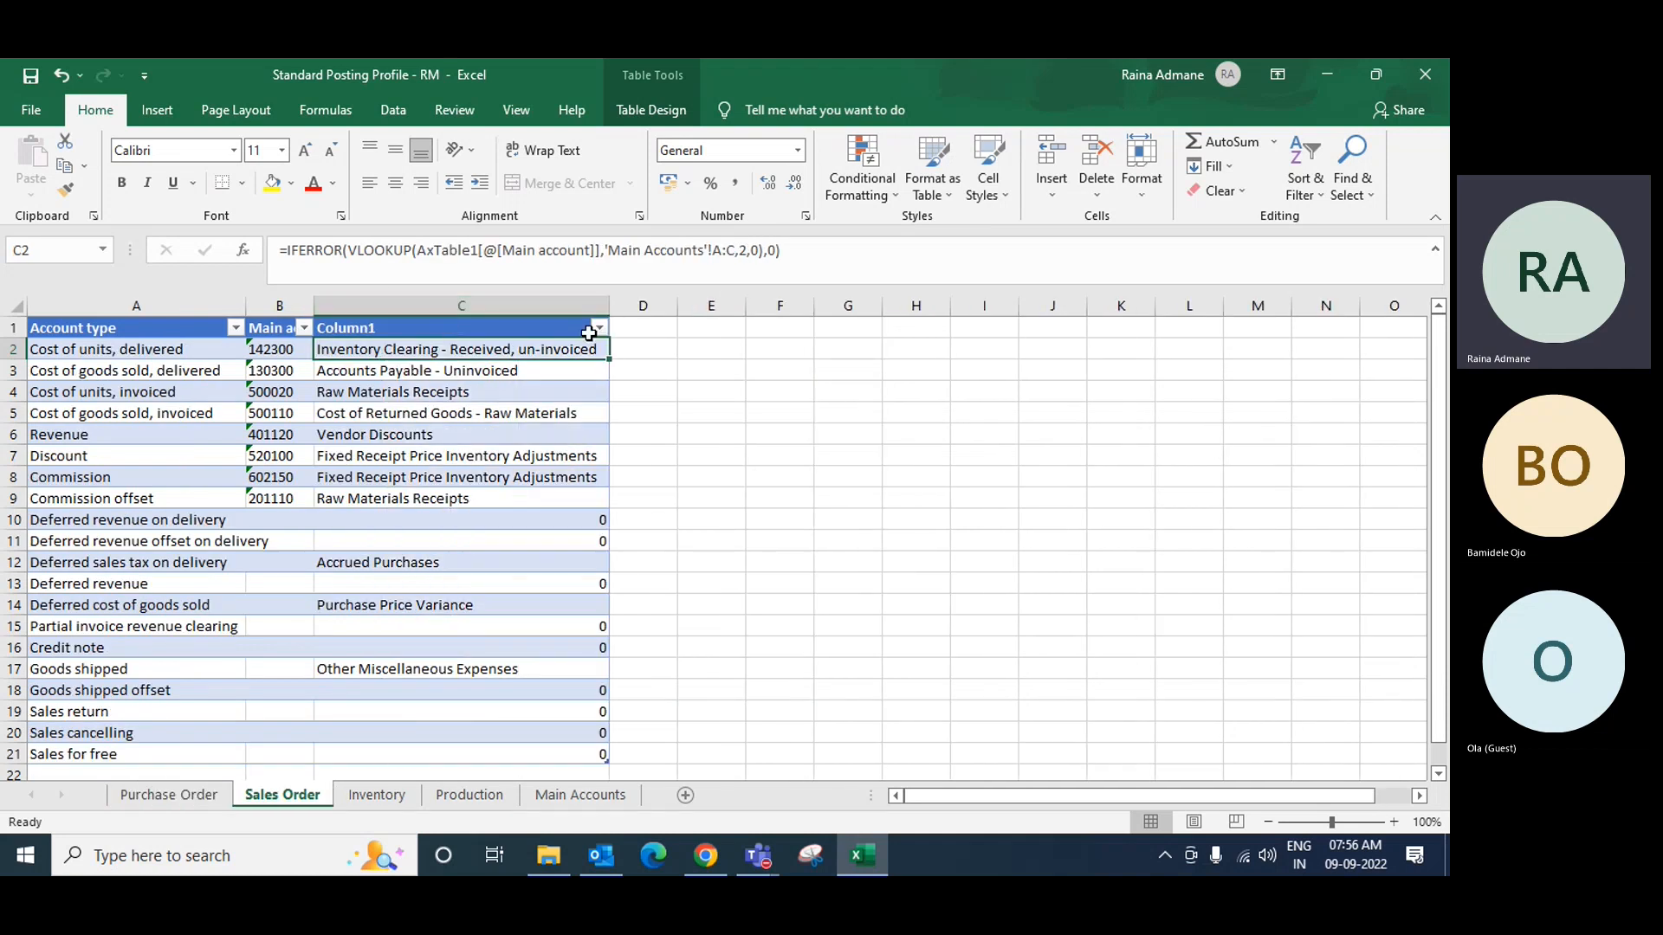
click(170, 797)
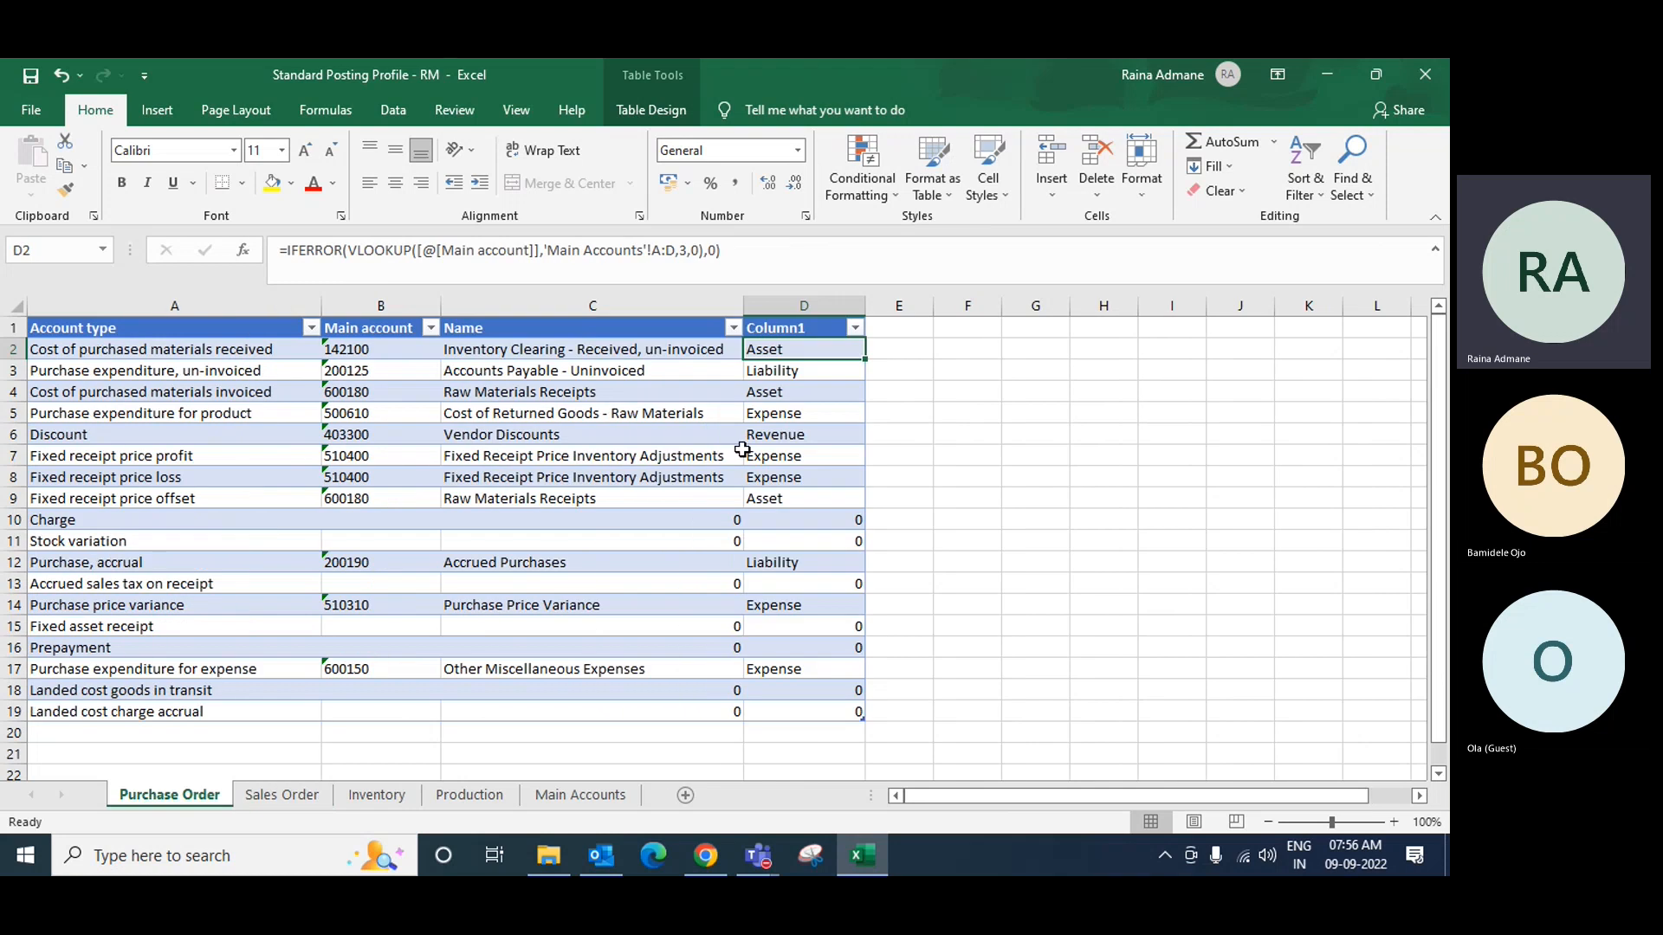
key(ctrl+c)
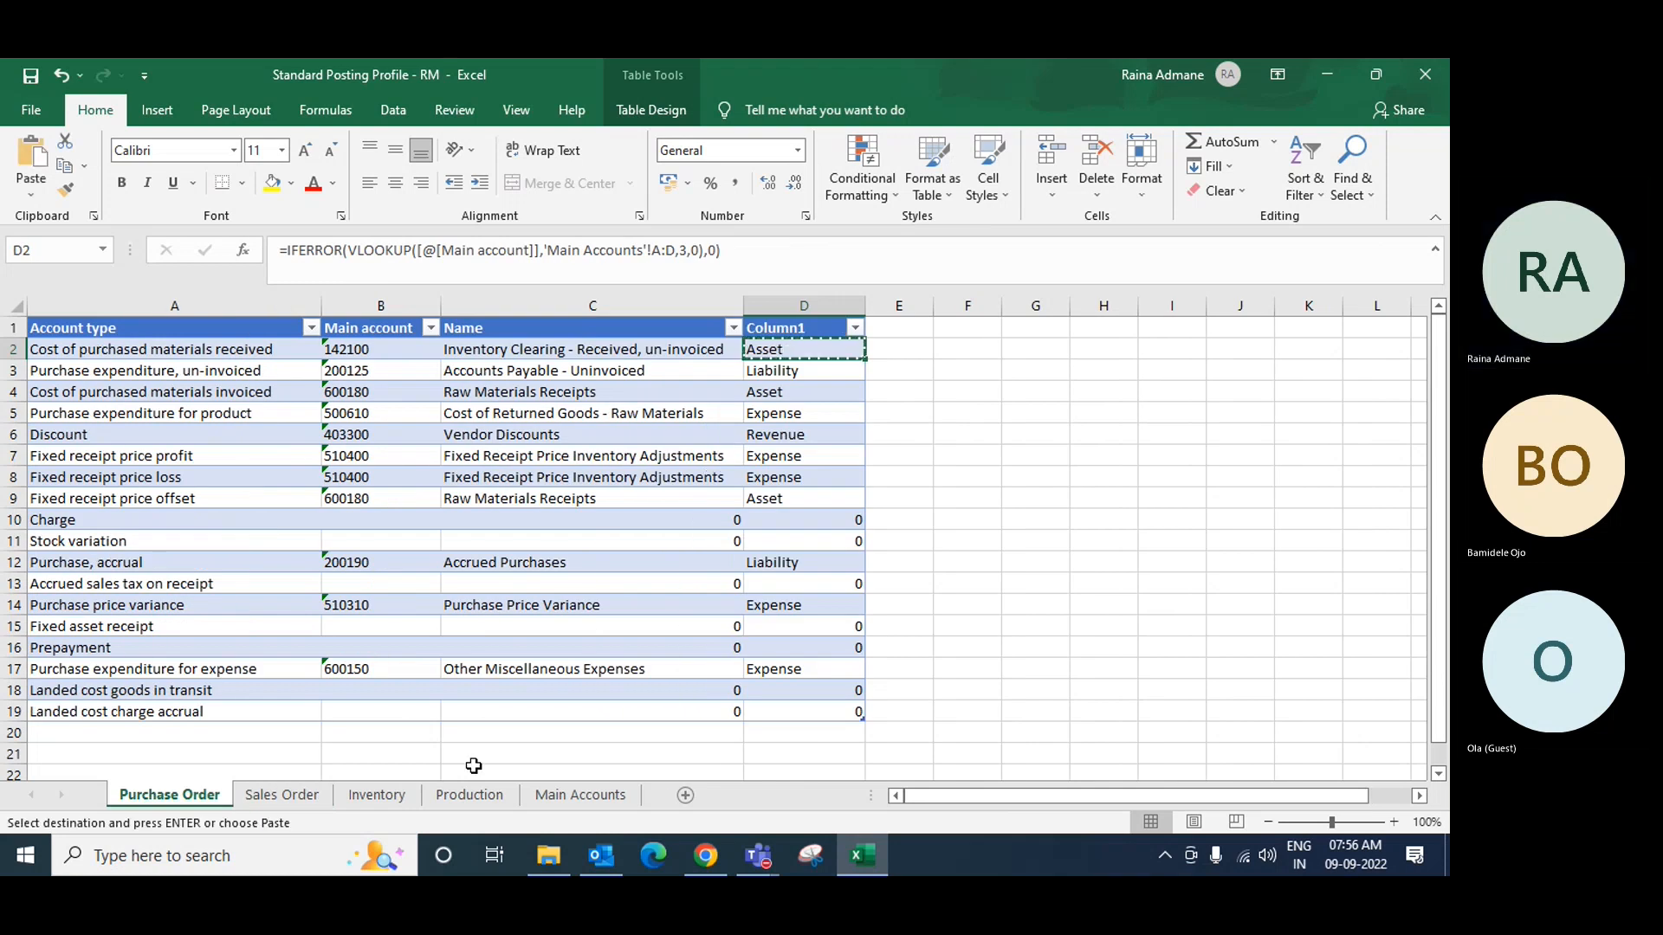
click(283, 795)
click(660, 352)
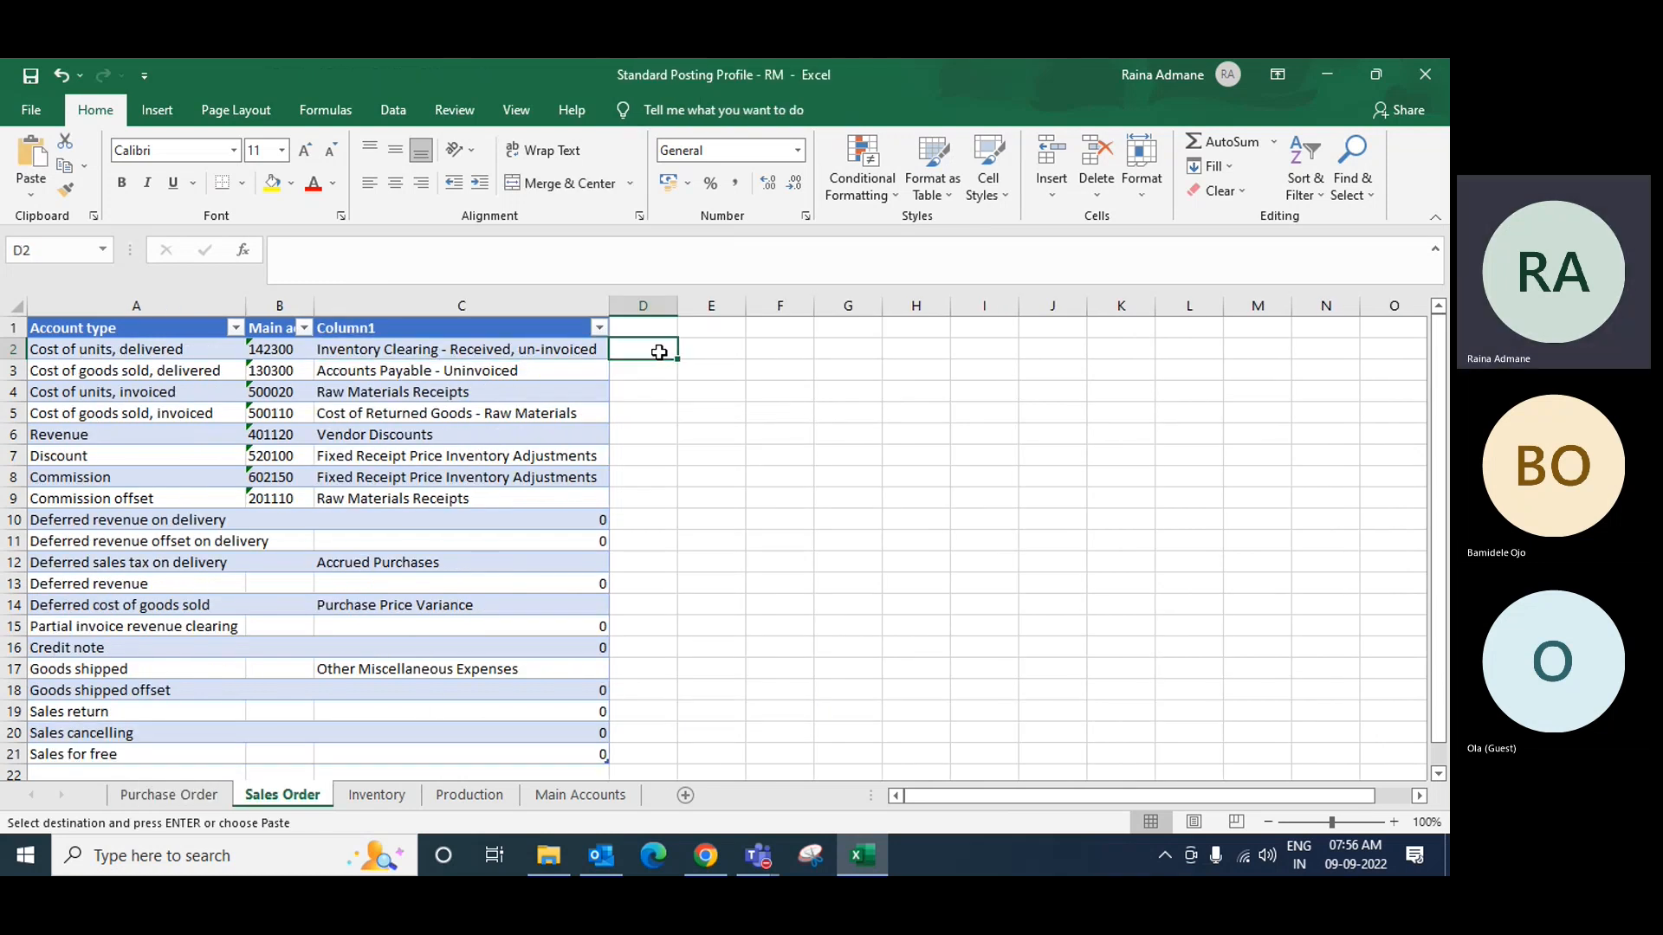
key(ctrl+v)
Step: Paste the account-type lookup formula into D2 on the Inventory and Production sheets
click(377, 795)
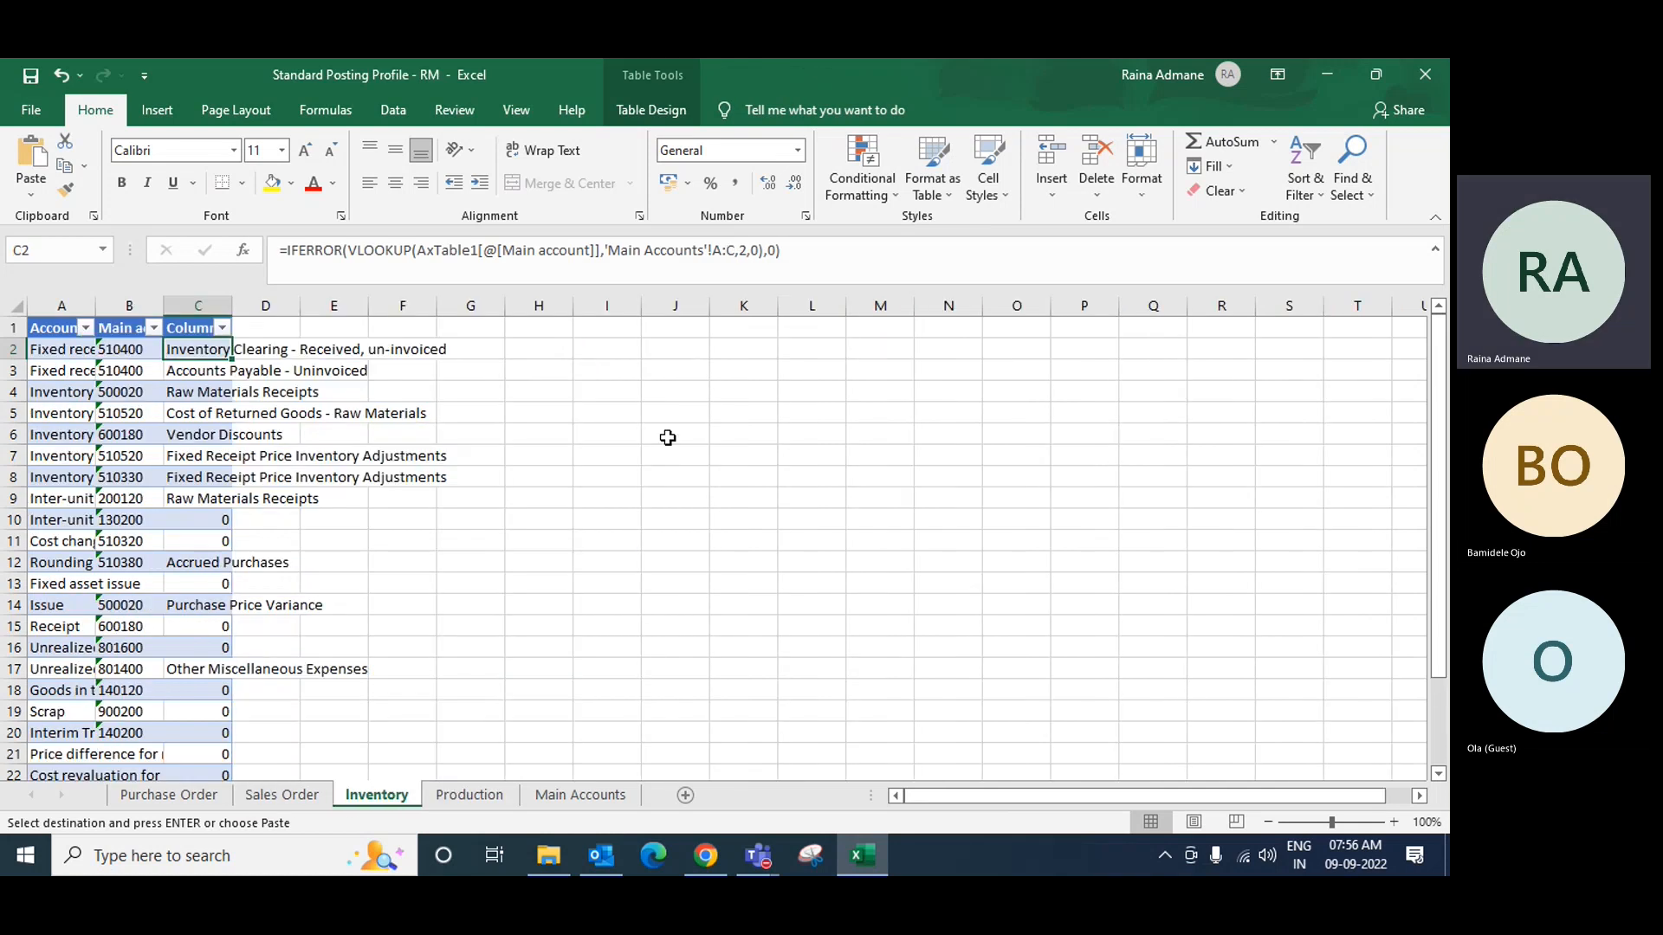
click(275, 350)
key(ctrl+v)
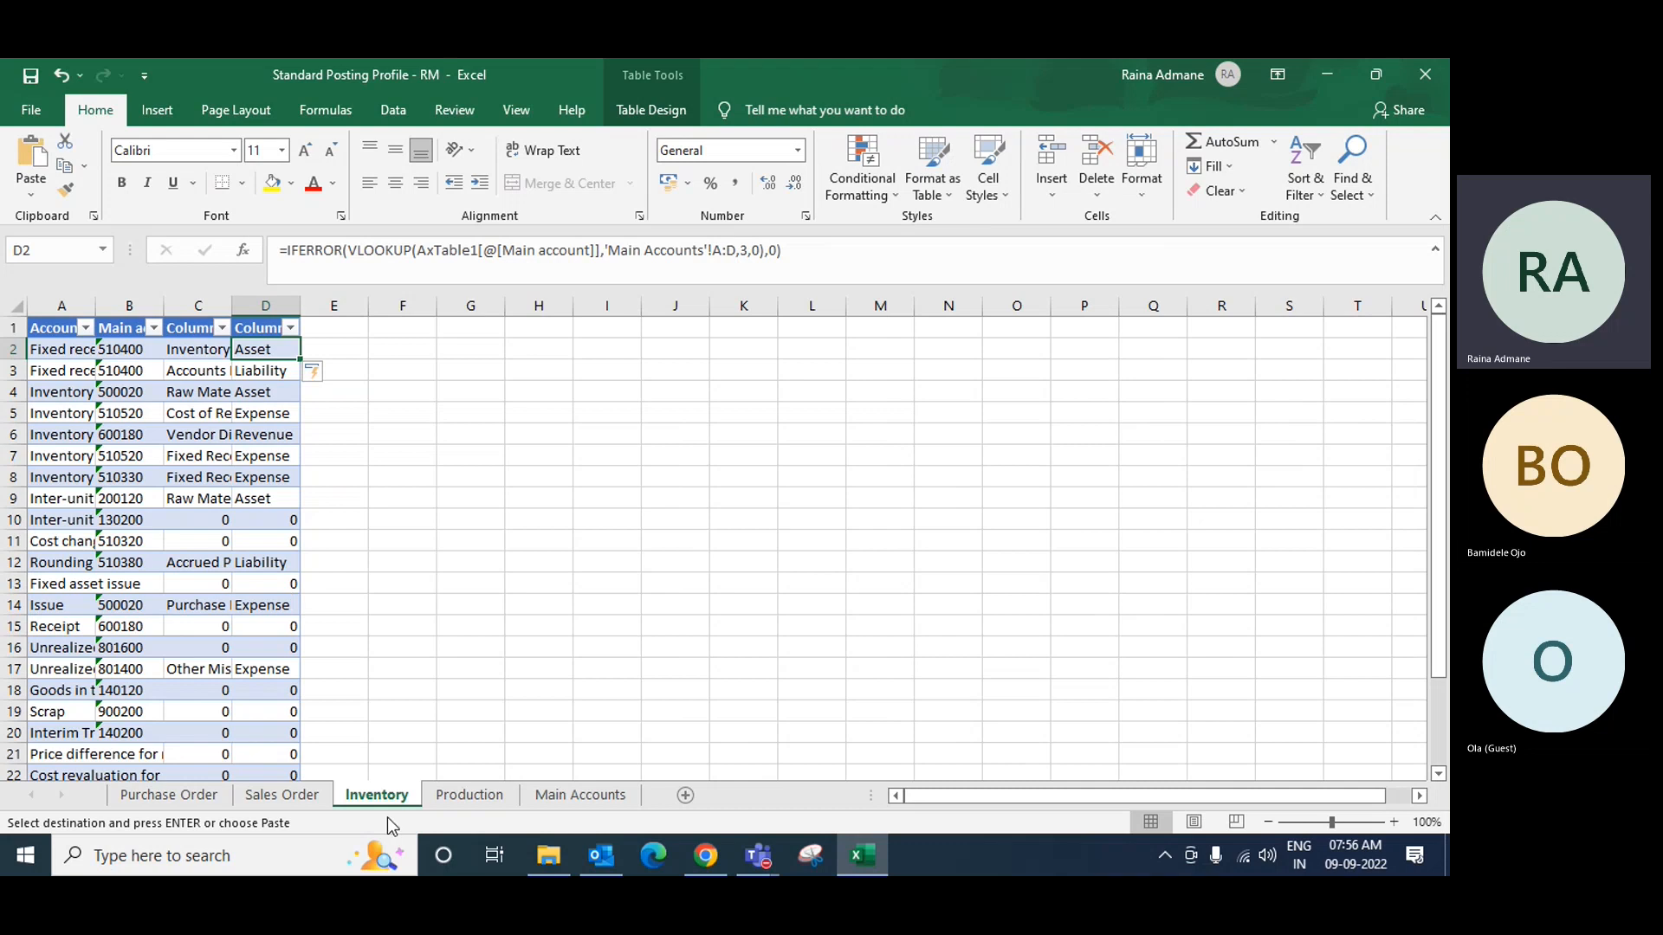
click(468, 795)
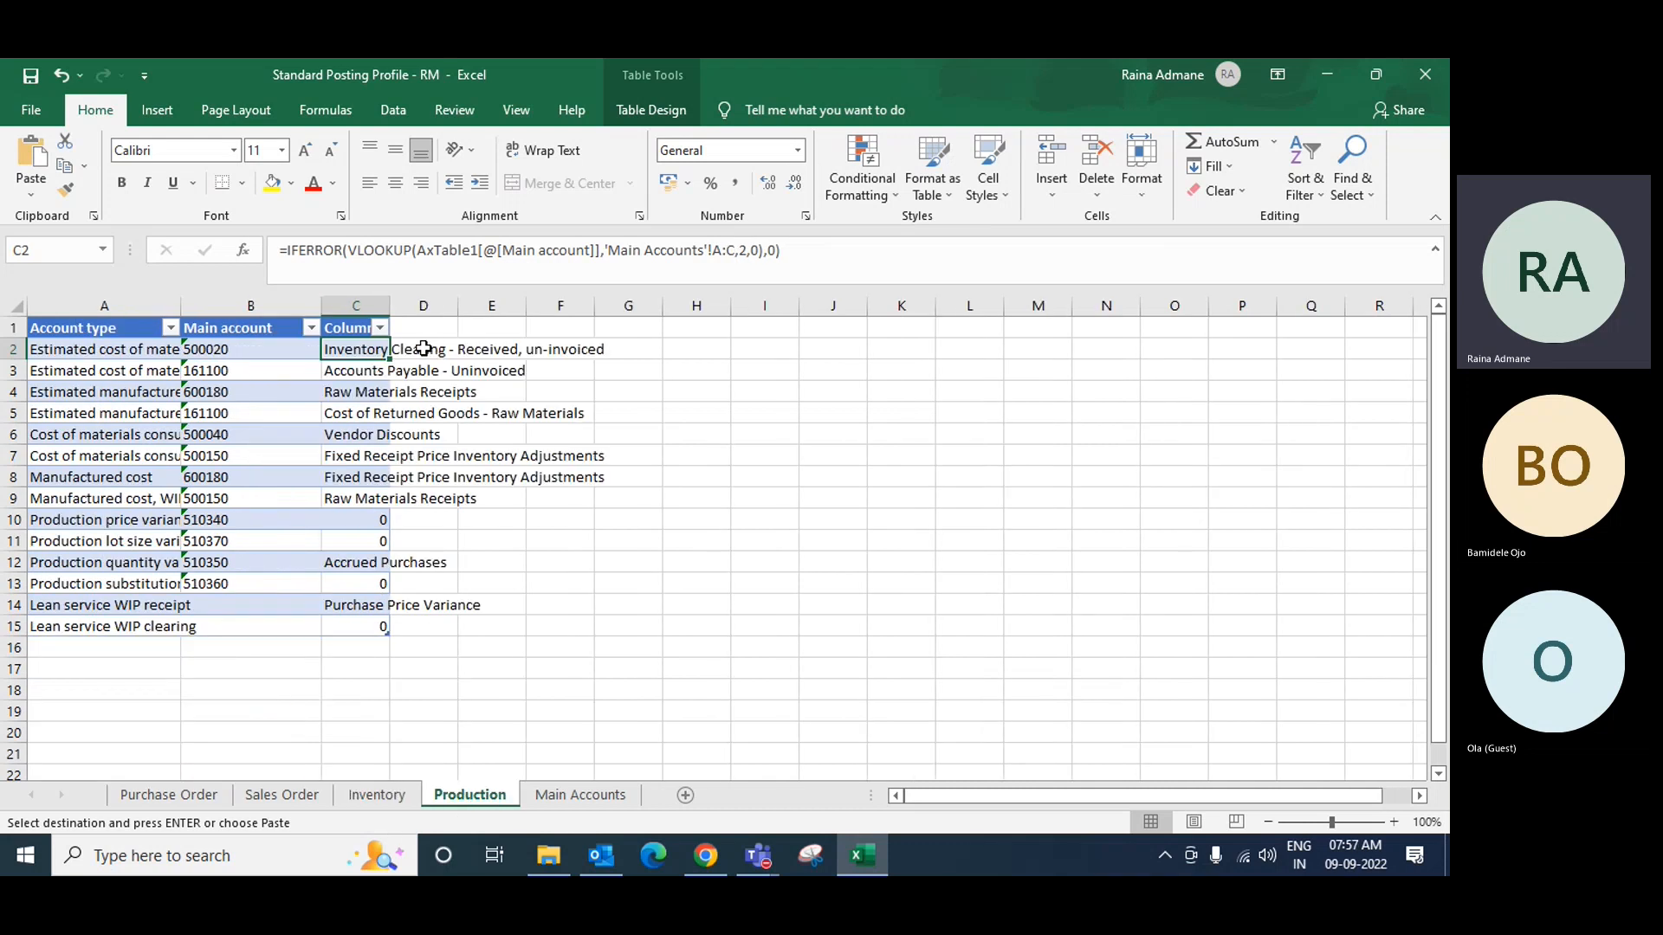
click(424, 349)
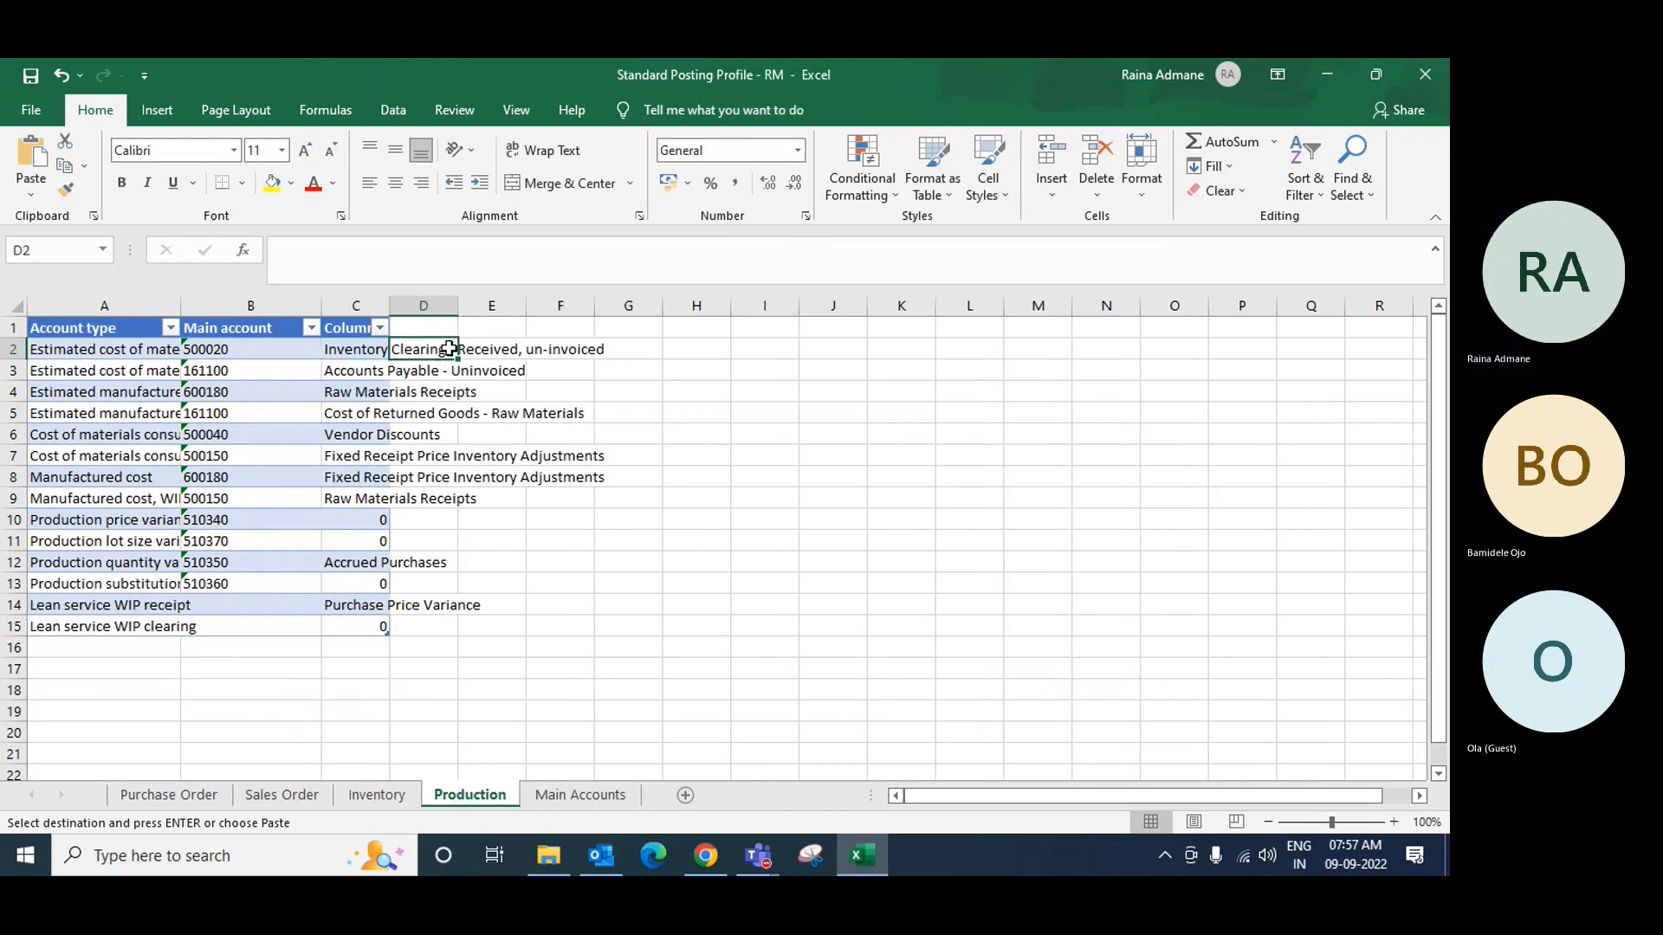
key(ctrl+v)
click(572, 797)
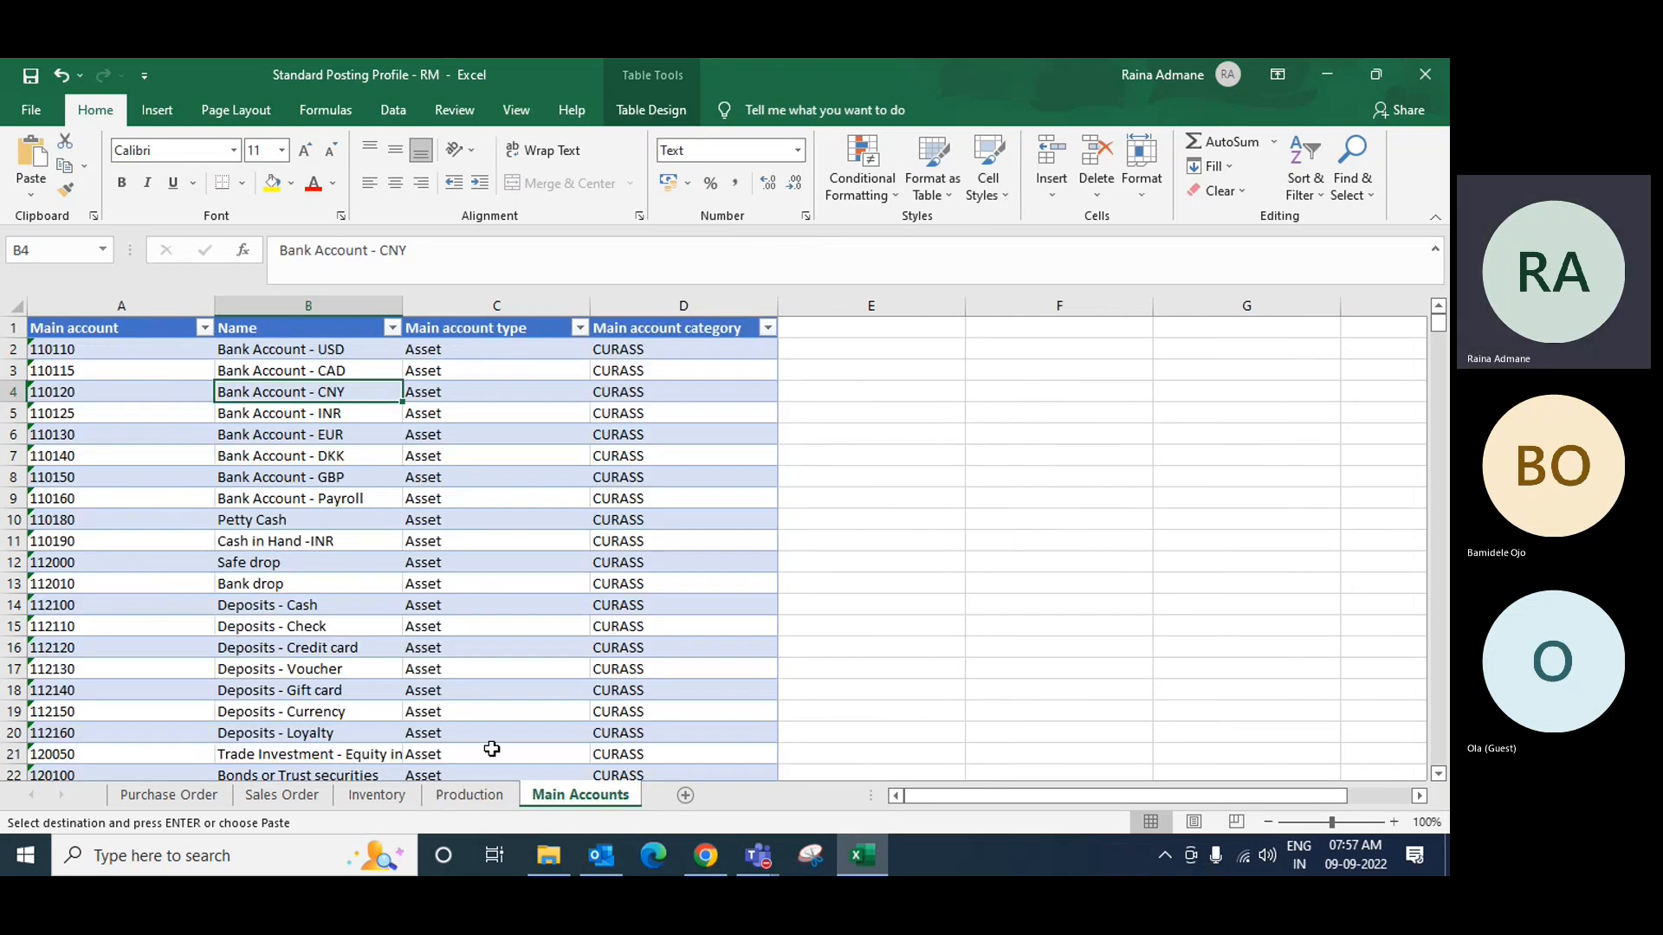
click(175, 803)
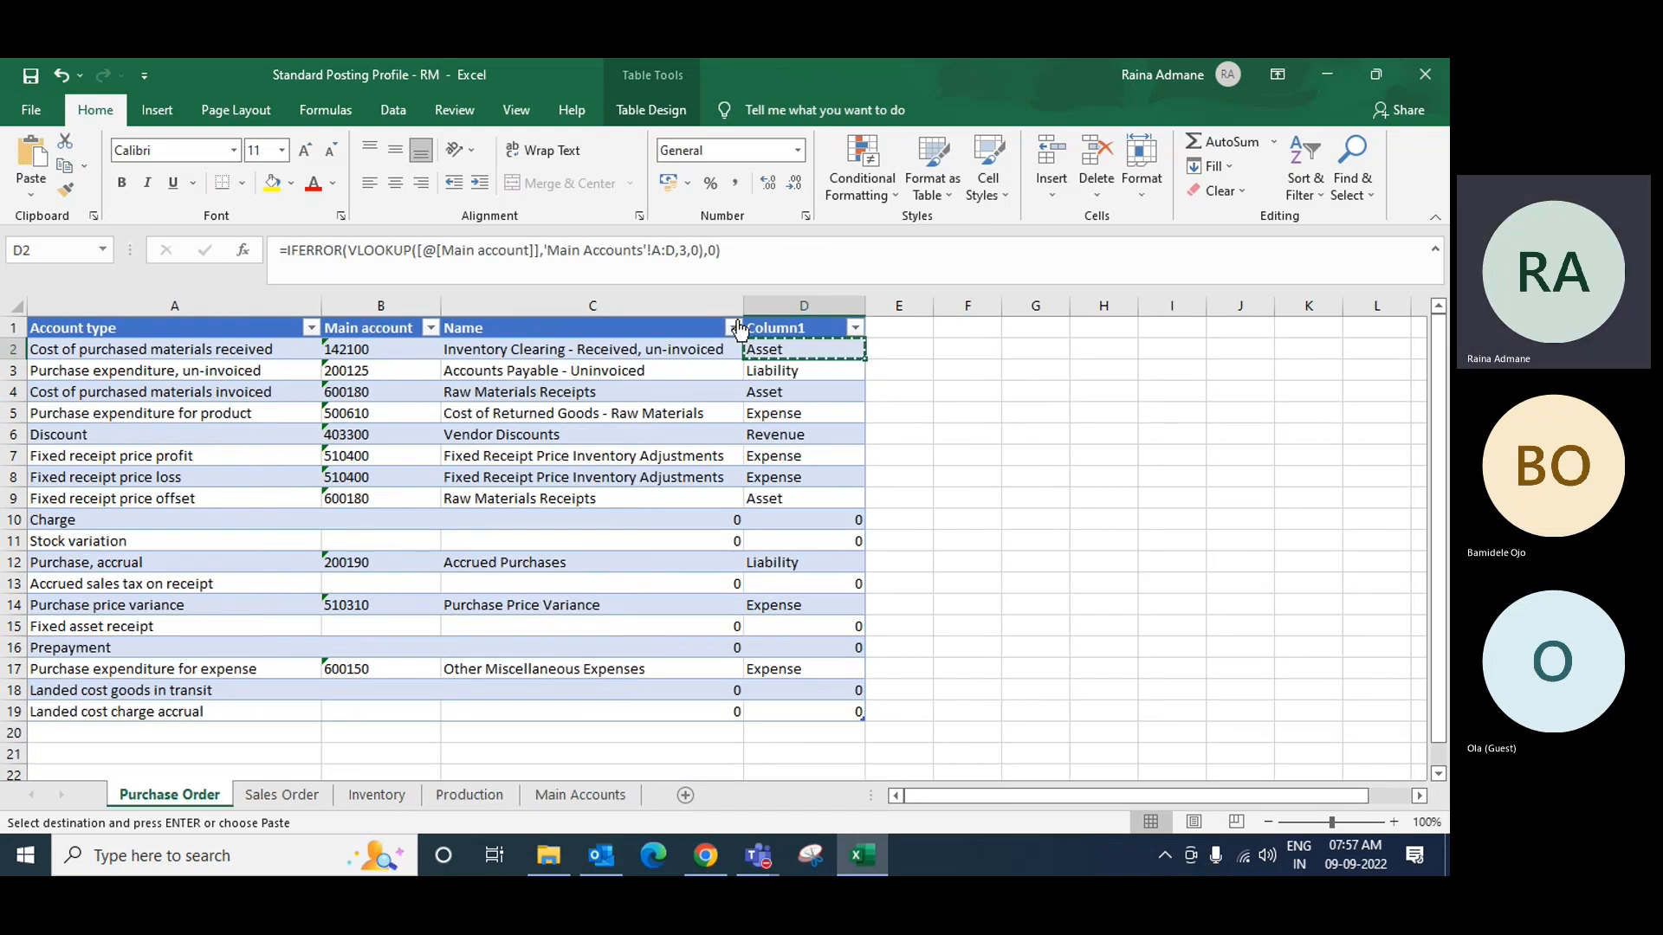
Step: Replace the Column1 header in D1 with 'Account Type', which Excel shows as Account Type2
double_click(788, 328)
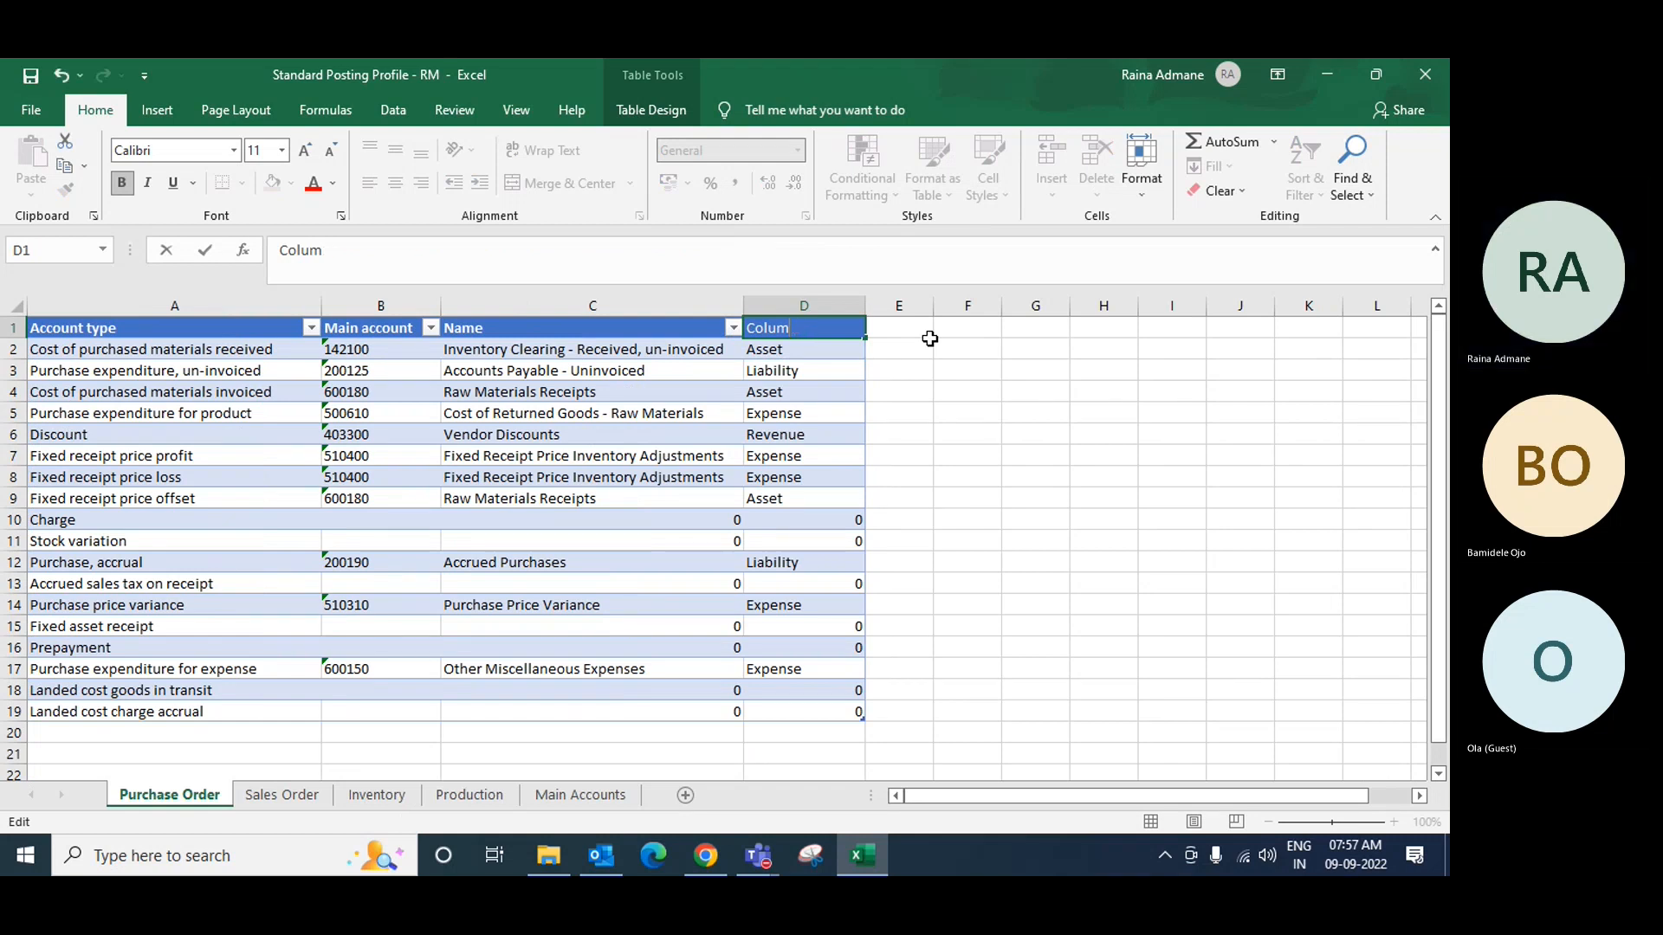
key(BackSpace)
key(BackSpace)
key(BackSpace)
key(BackSpace)
key(BackSpace)
text(Account)
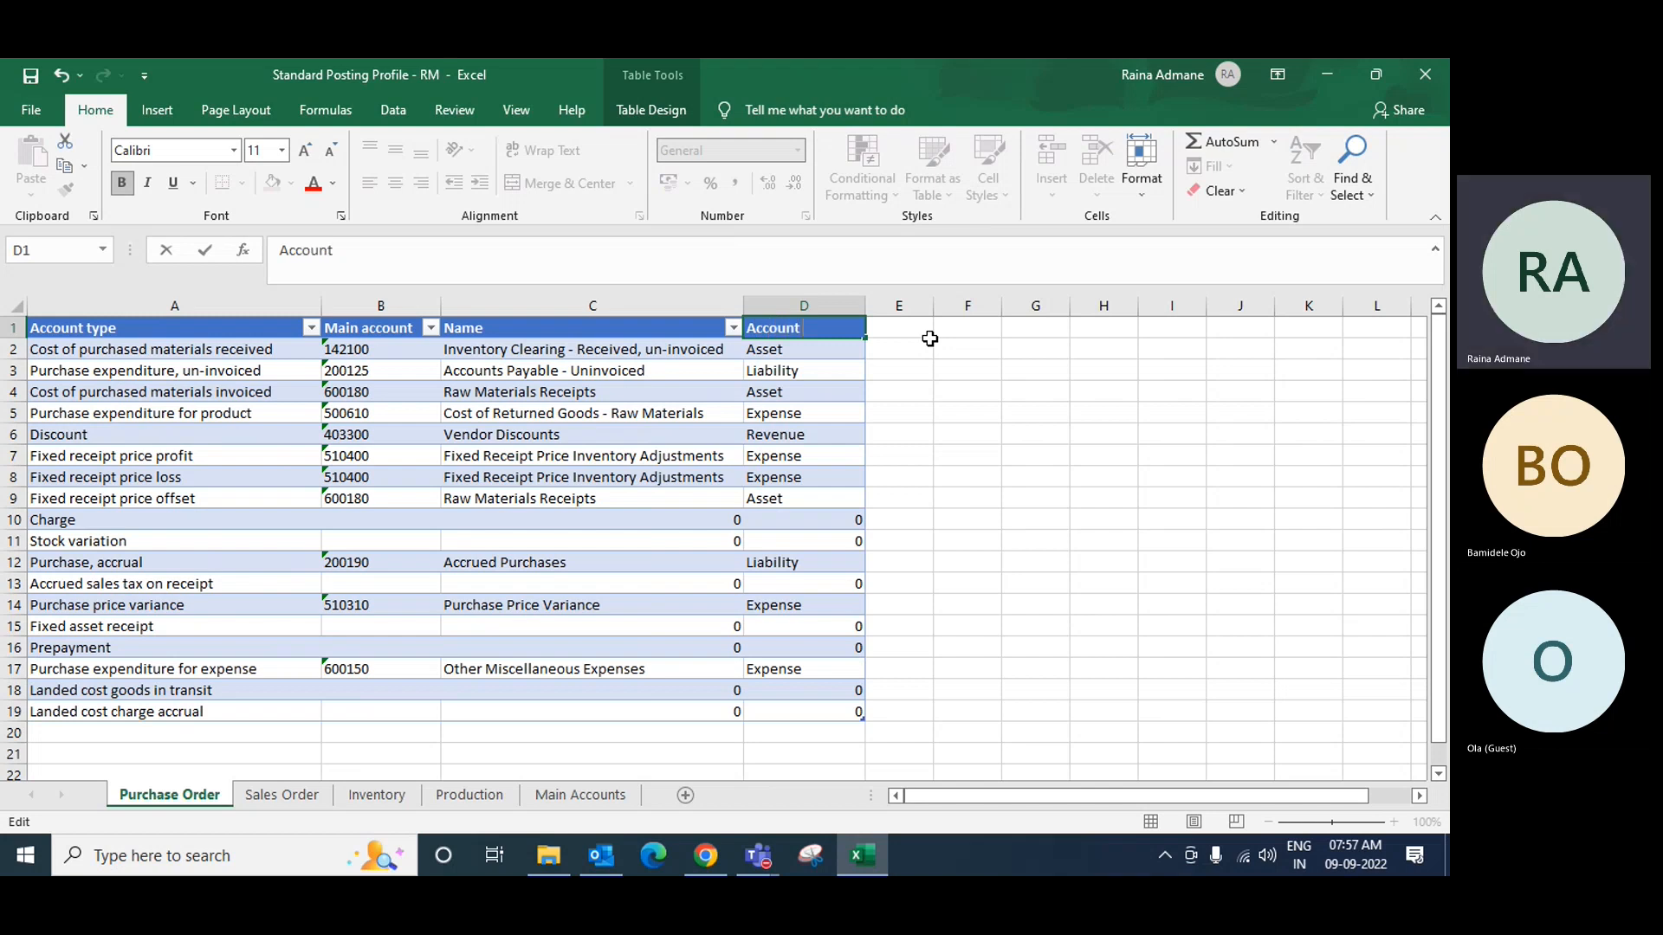
text( Type)
key(Return)
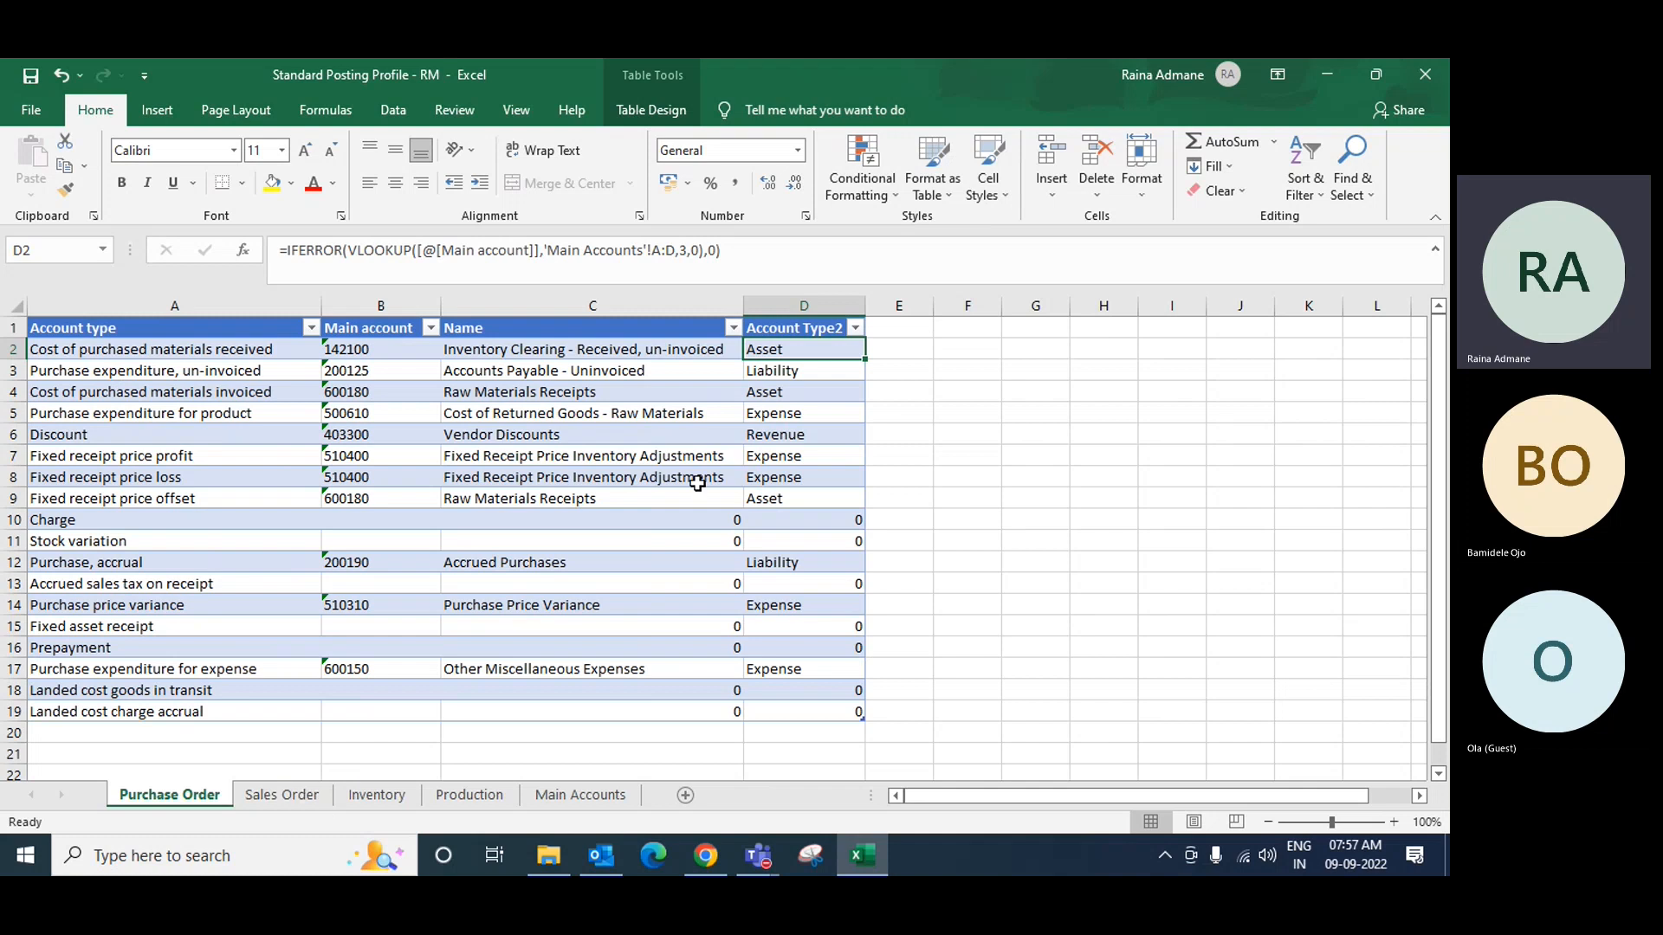
click(796, 319)
click(794, 437)
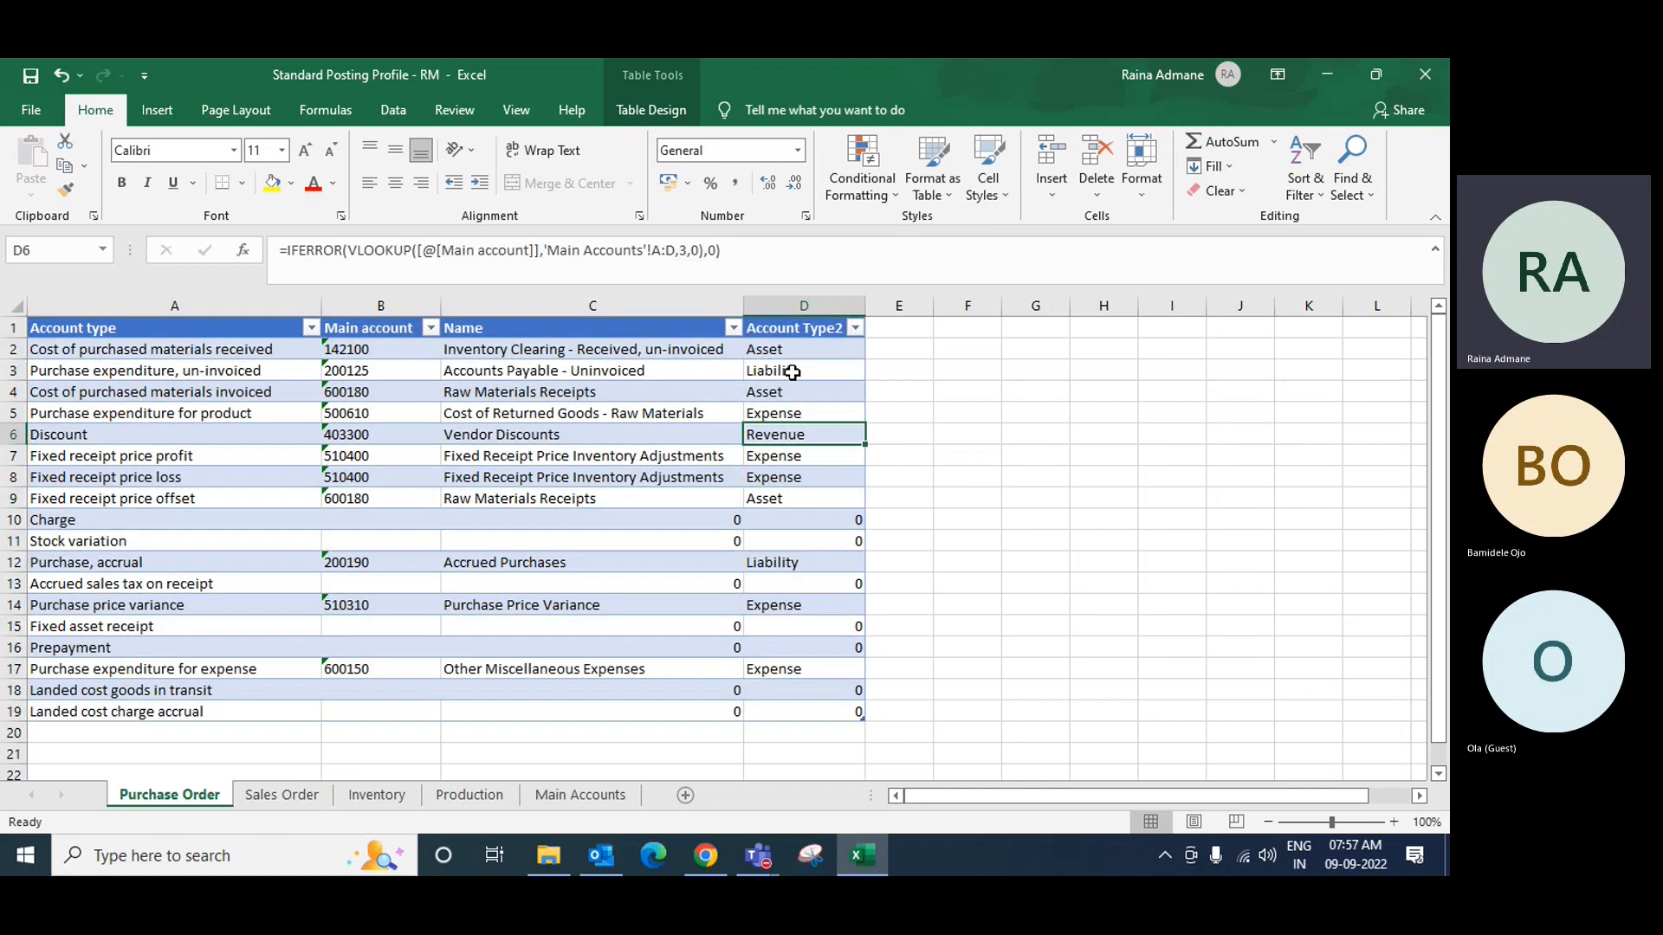
click(811, 329)
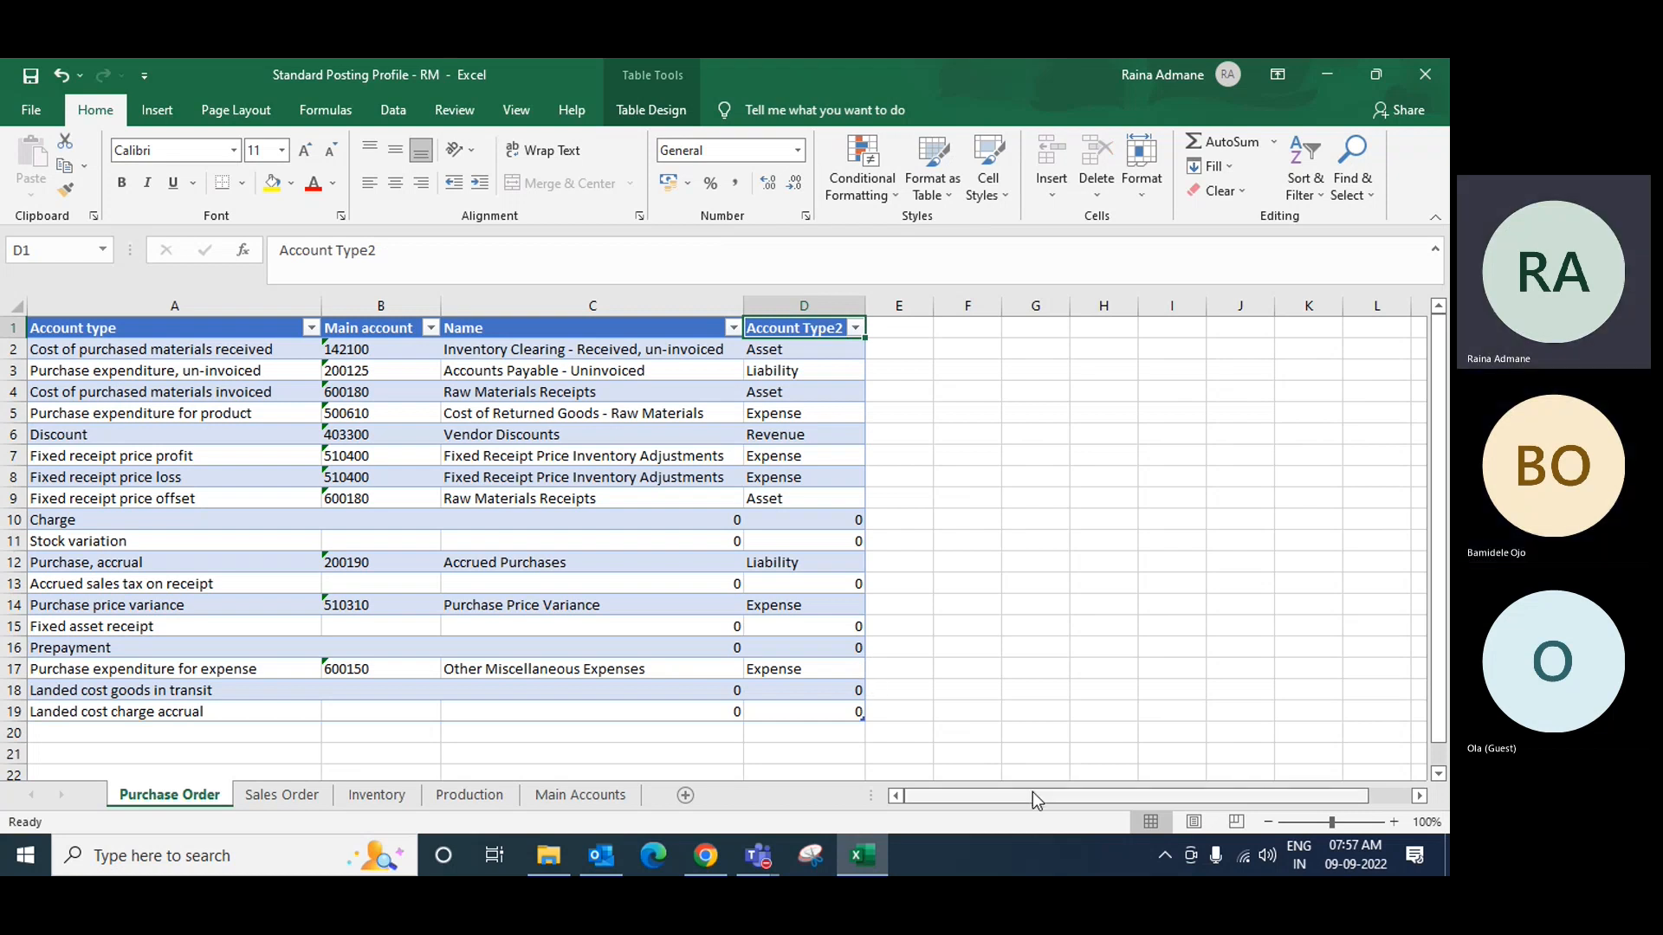
Step: Rename header A1 from 'Account type' to 'Inventory Group Option'
drag(1033, 794, 1011, 800)
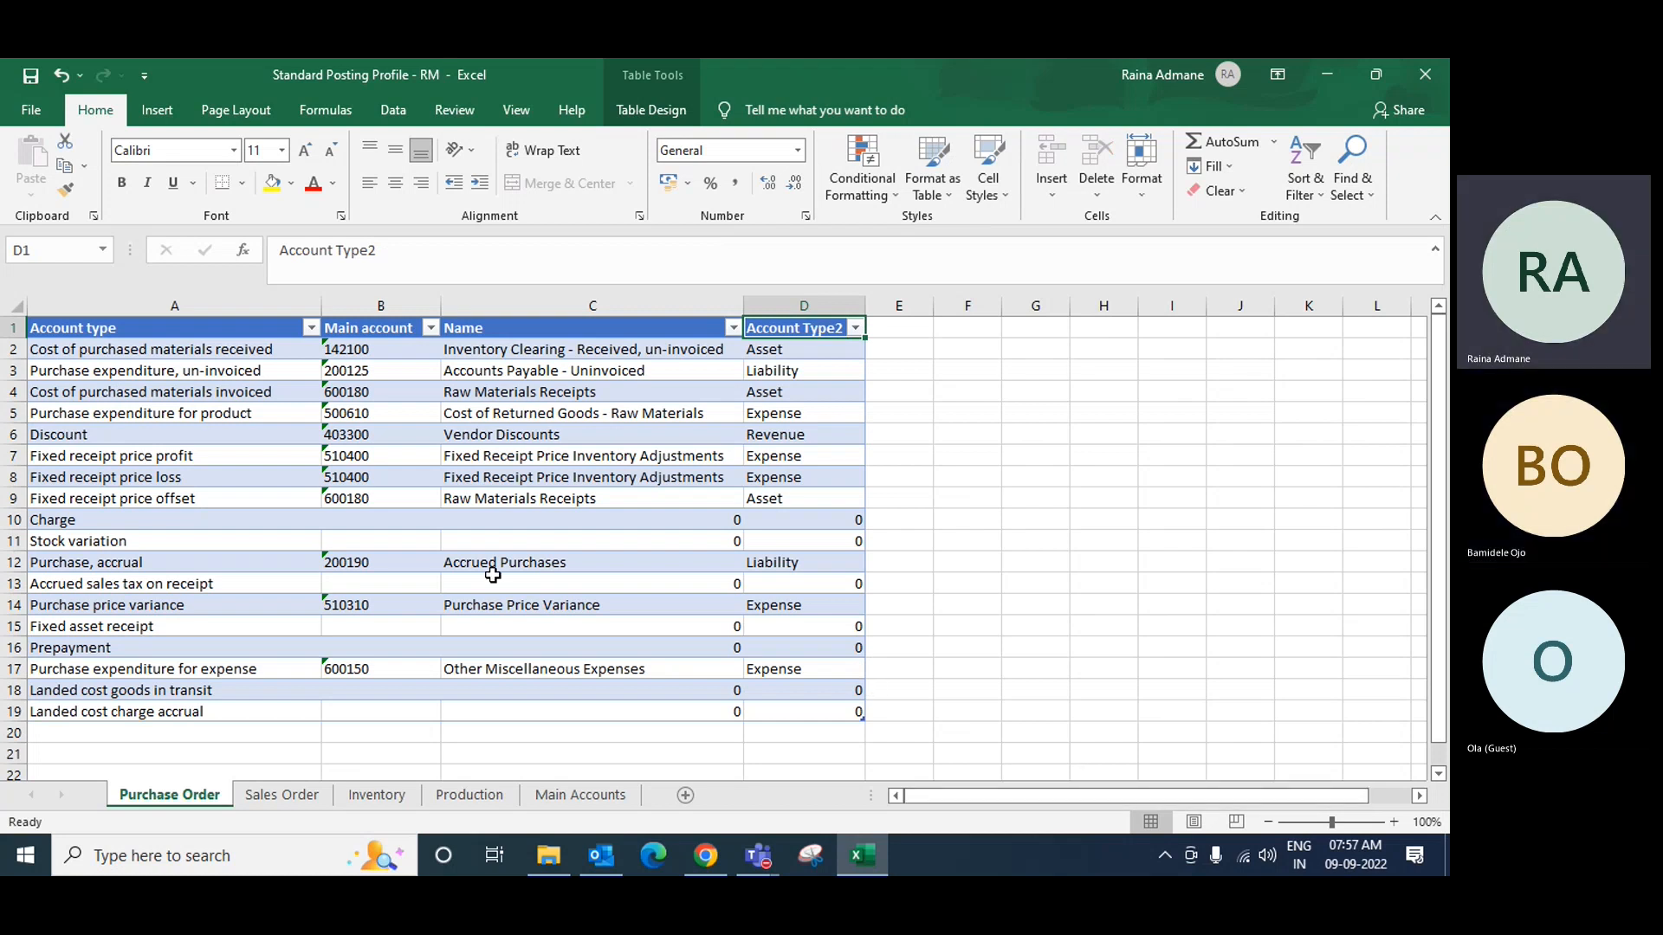
click(159, 418)
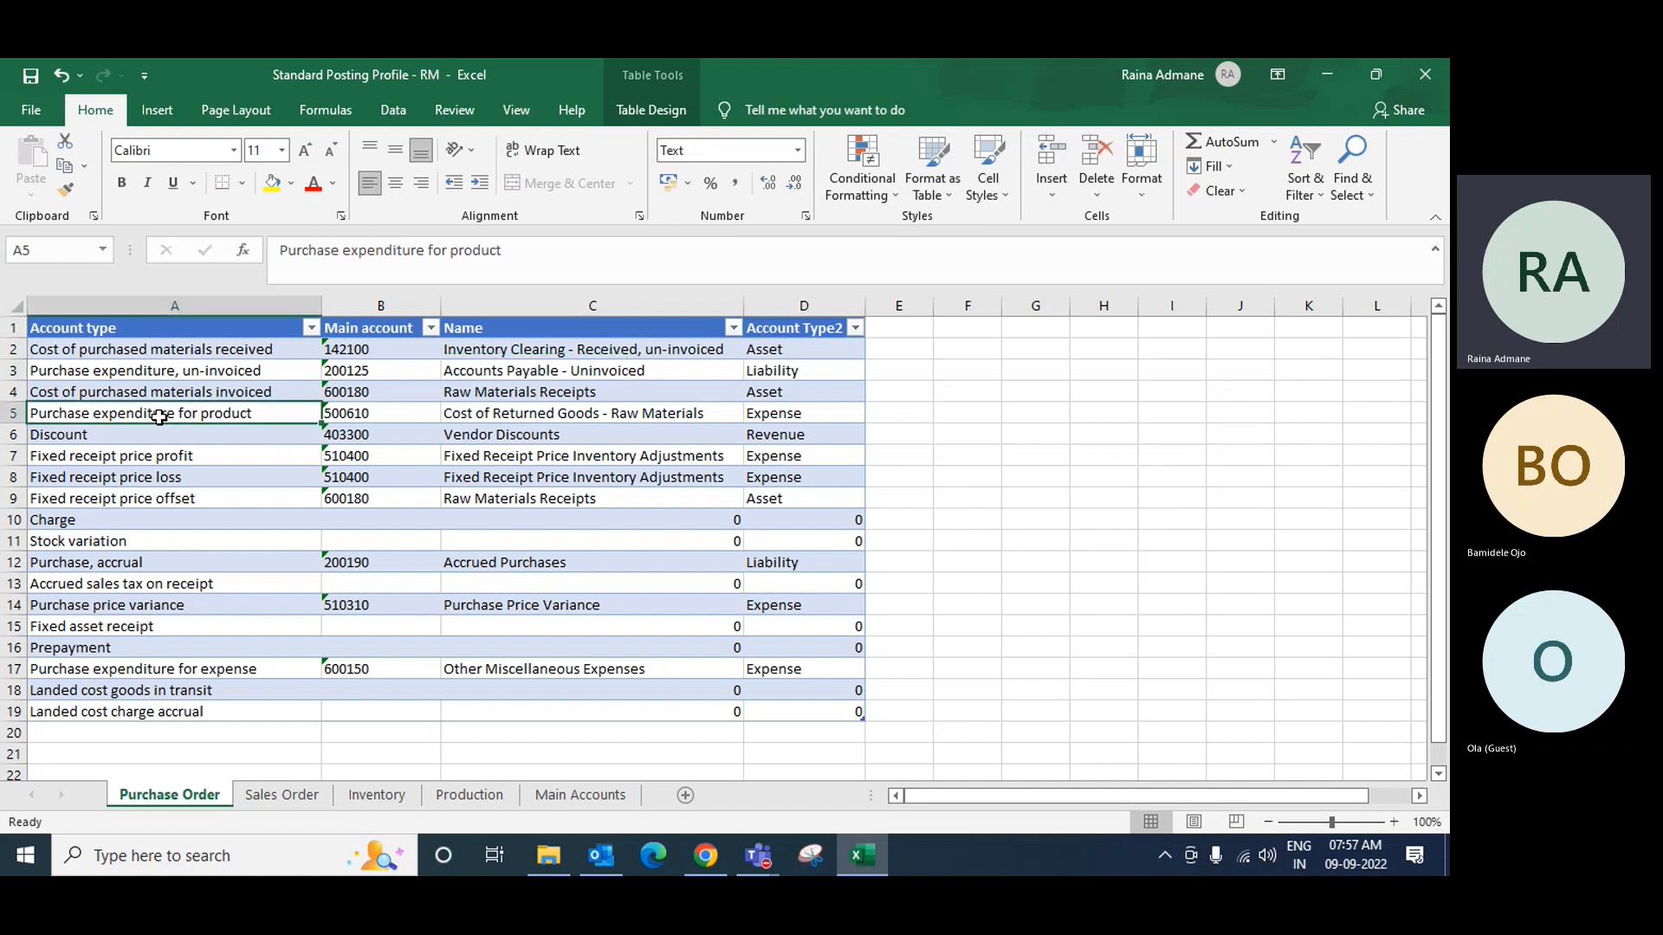
click(153, 329)
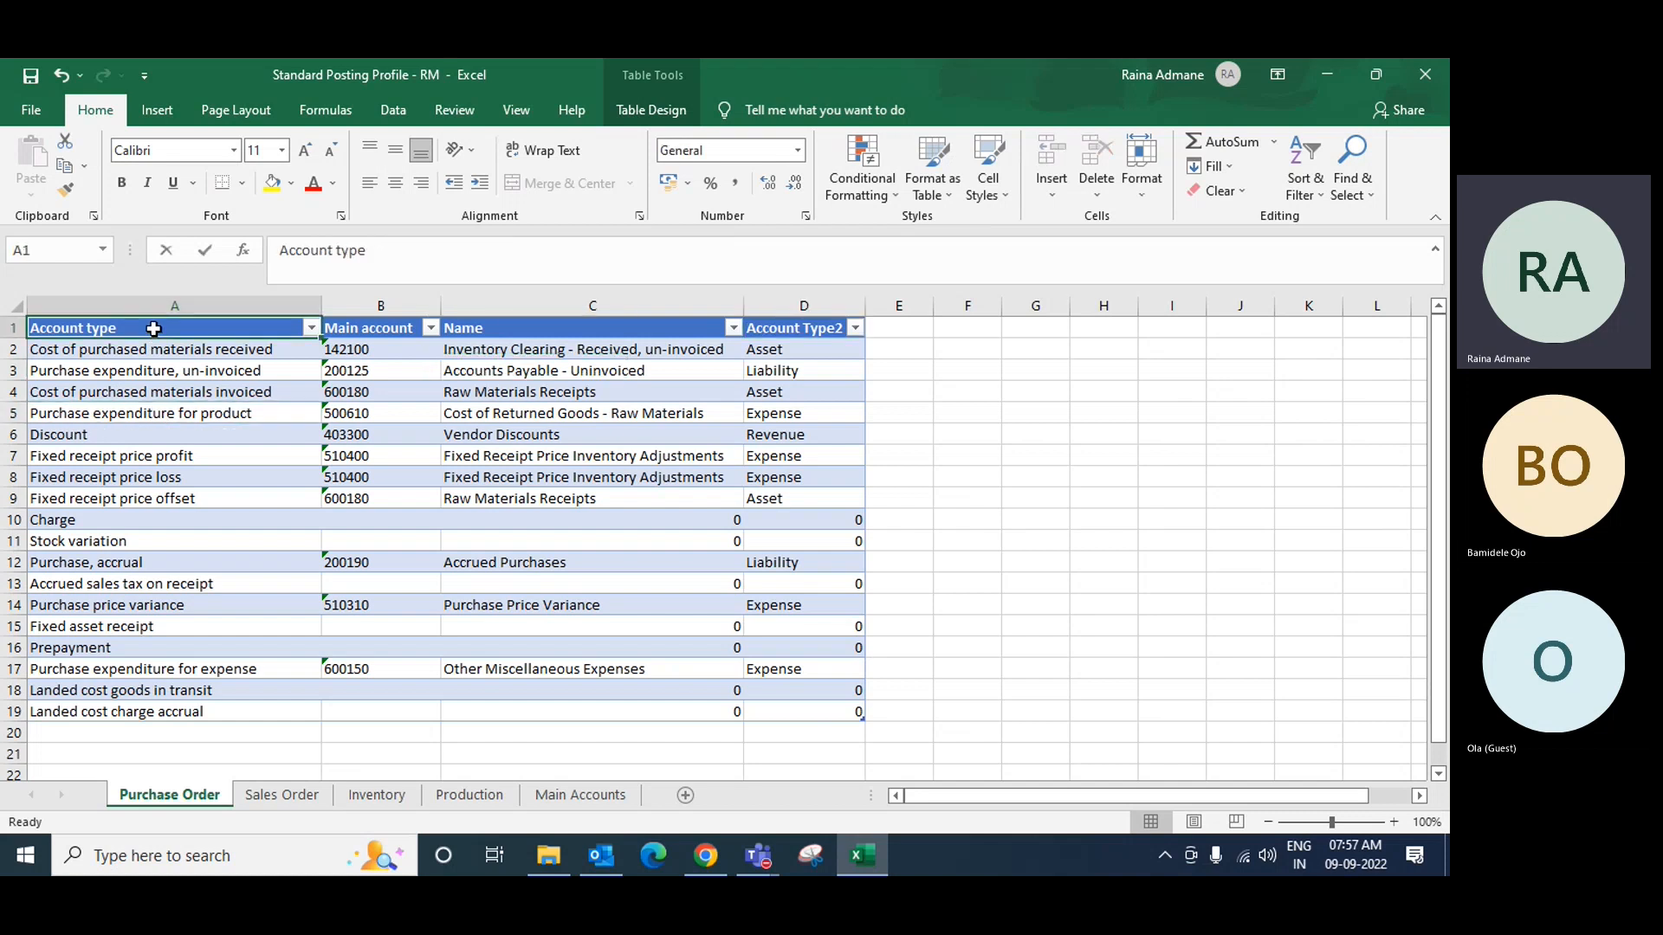
double_click(156, 330)
key(BackSpace)
key(BackSpace)
key(BackSpace)
key(BackSpace)
key(BackSpace)
key(BackSpace)
key(BackSpace)
key(BackSpace)
key(BackSpace)
key(BackSpace)
key(BackSpace)
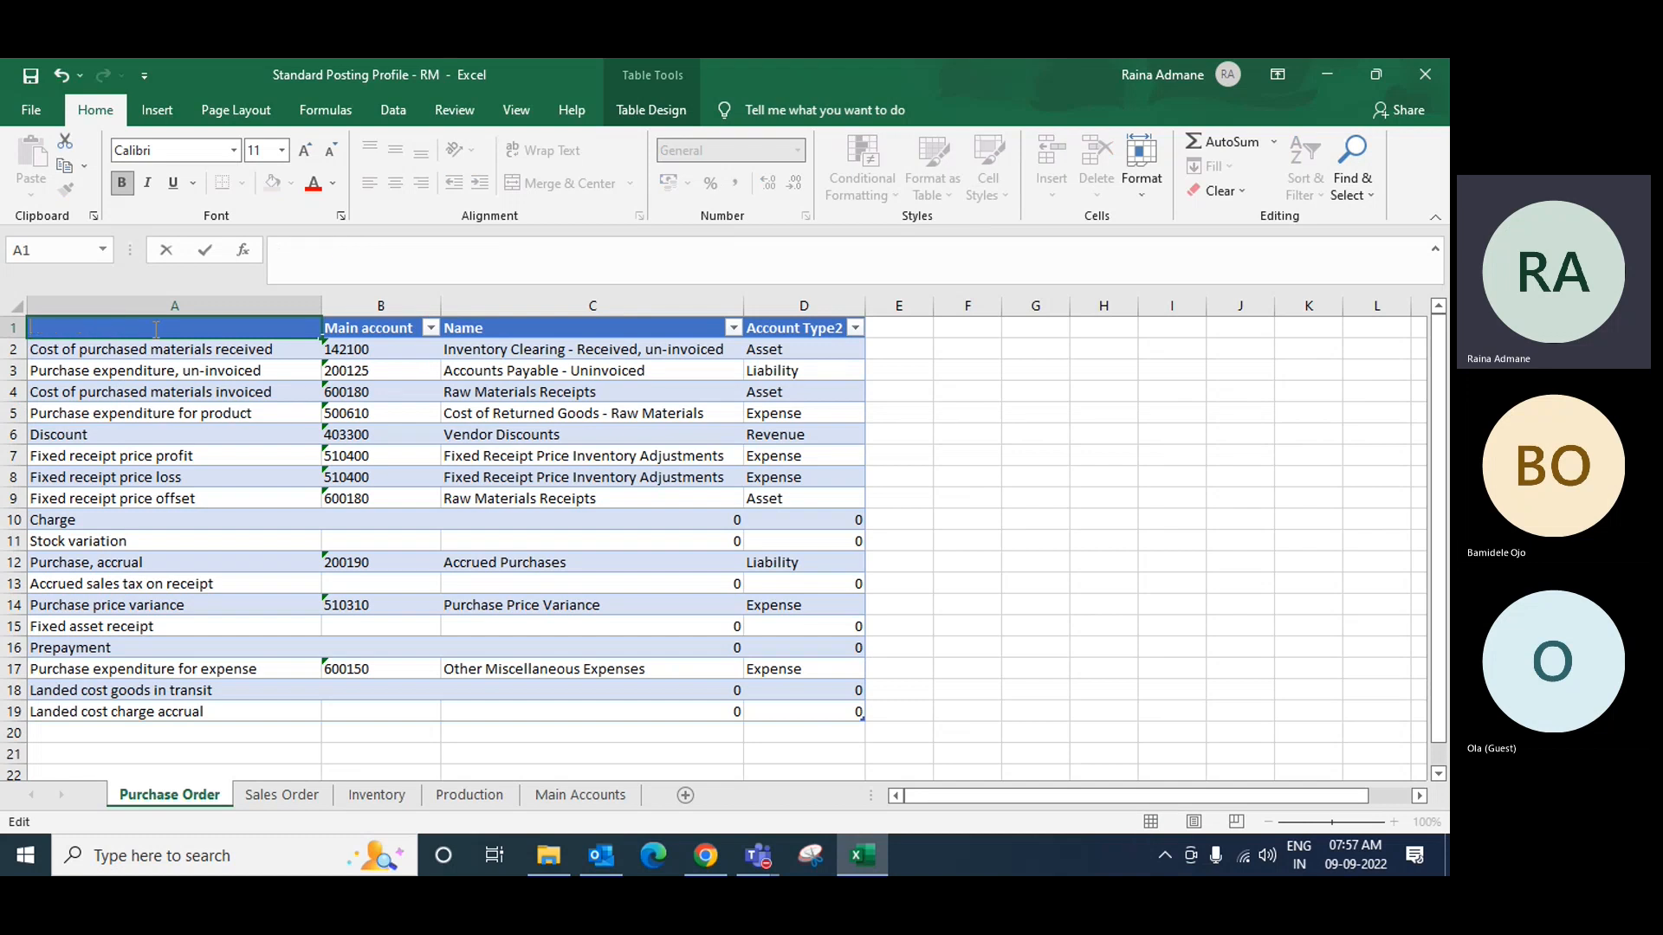
text(Invent)
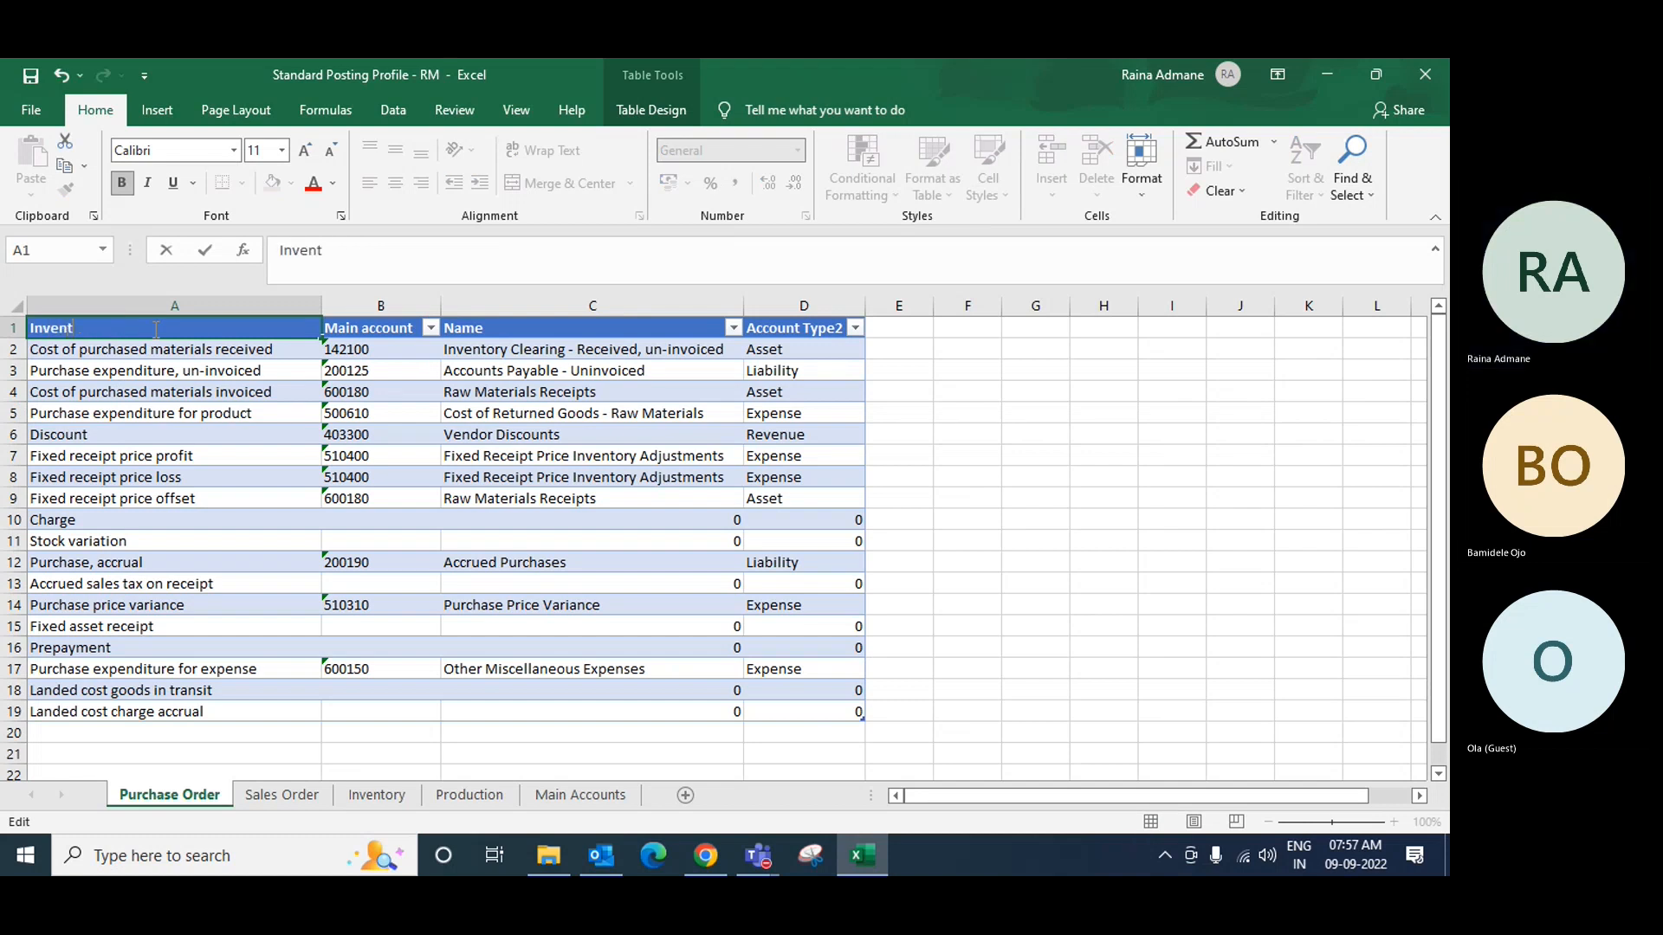
text(ory Group )
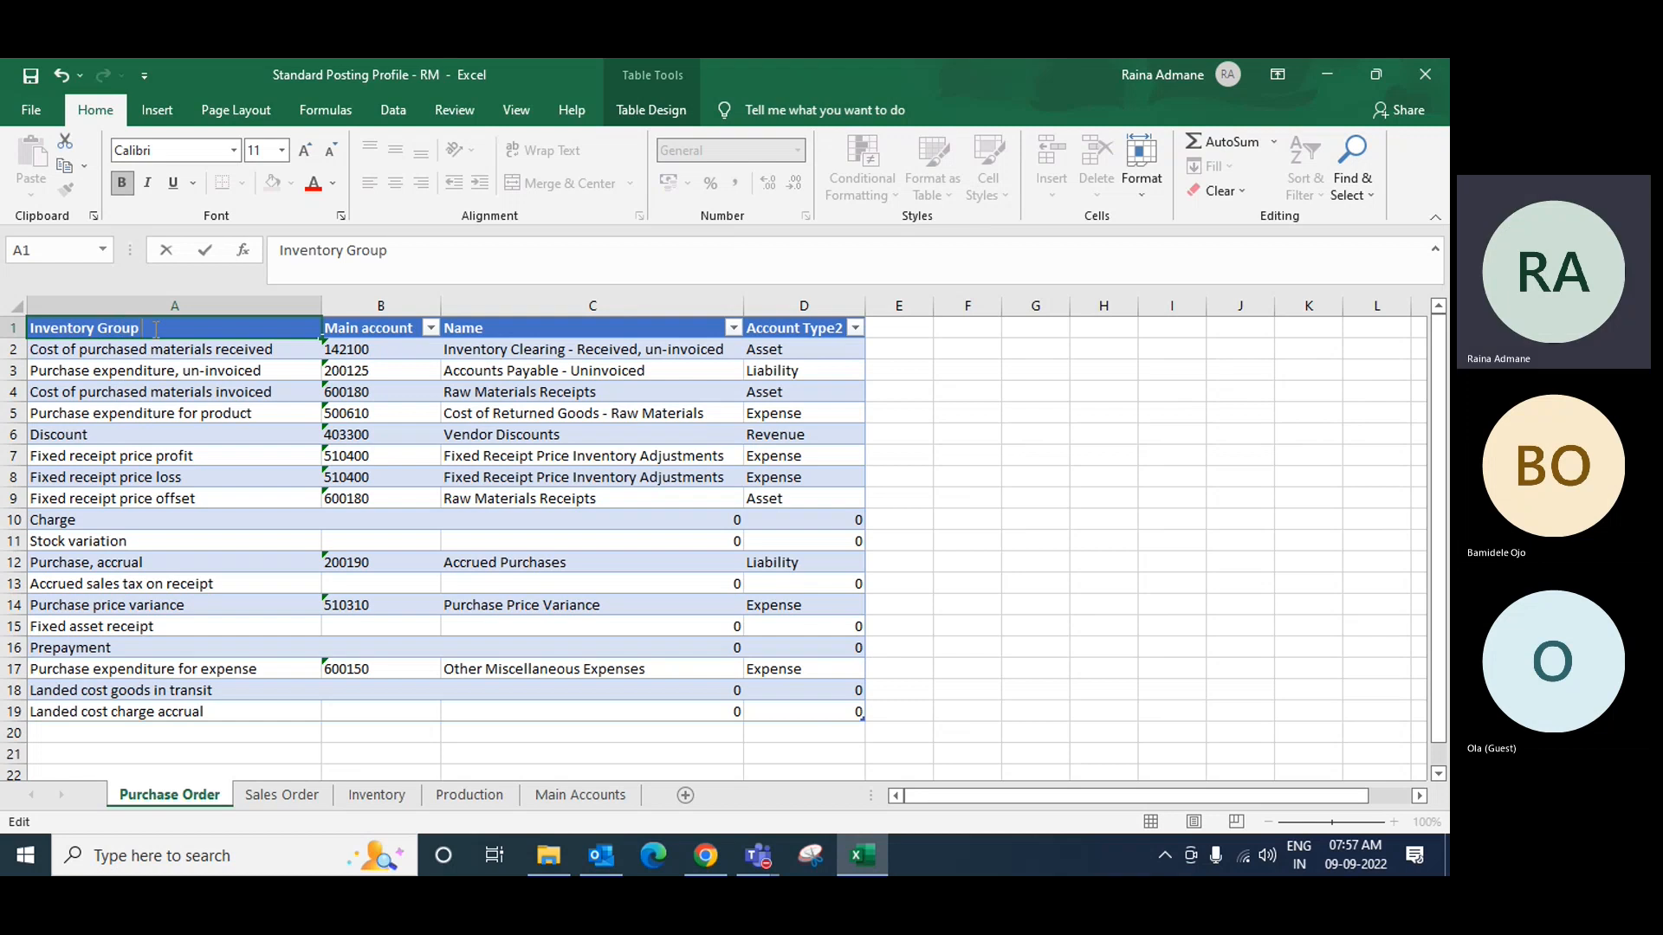
text(TOption)
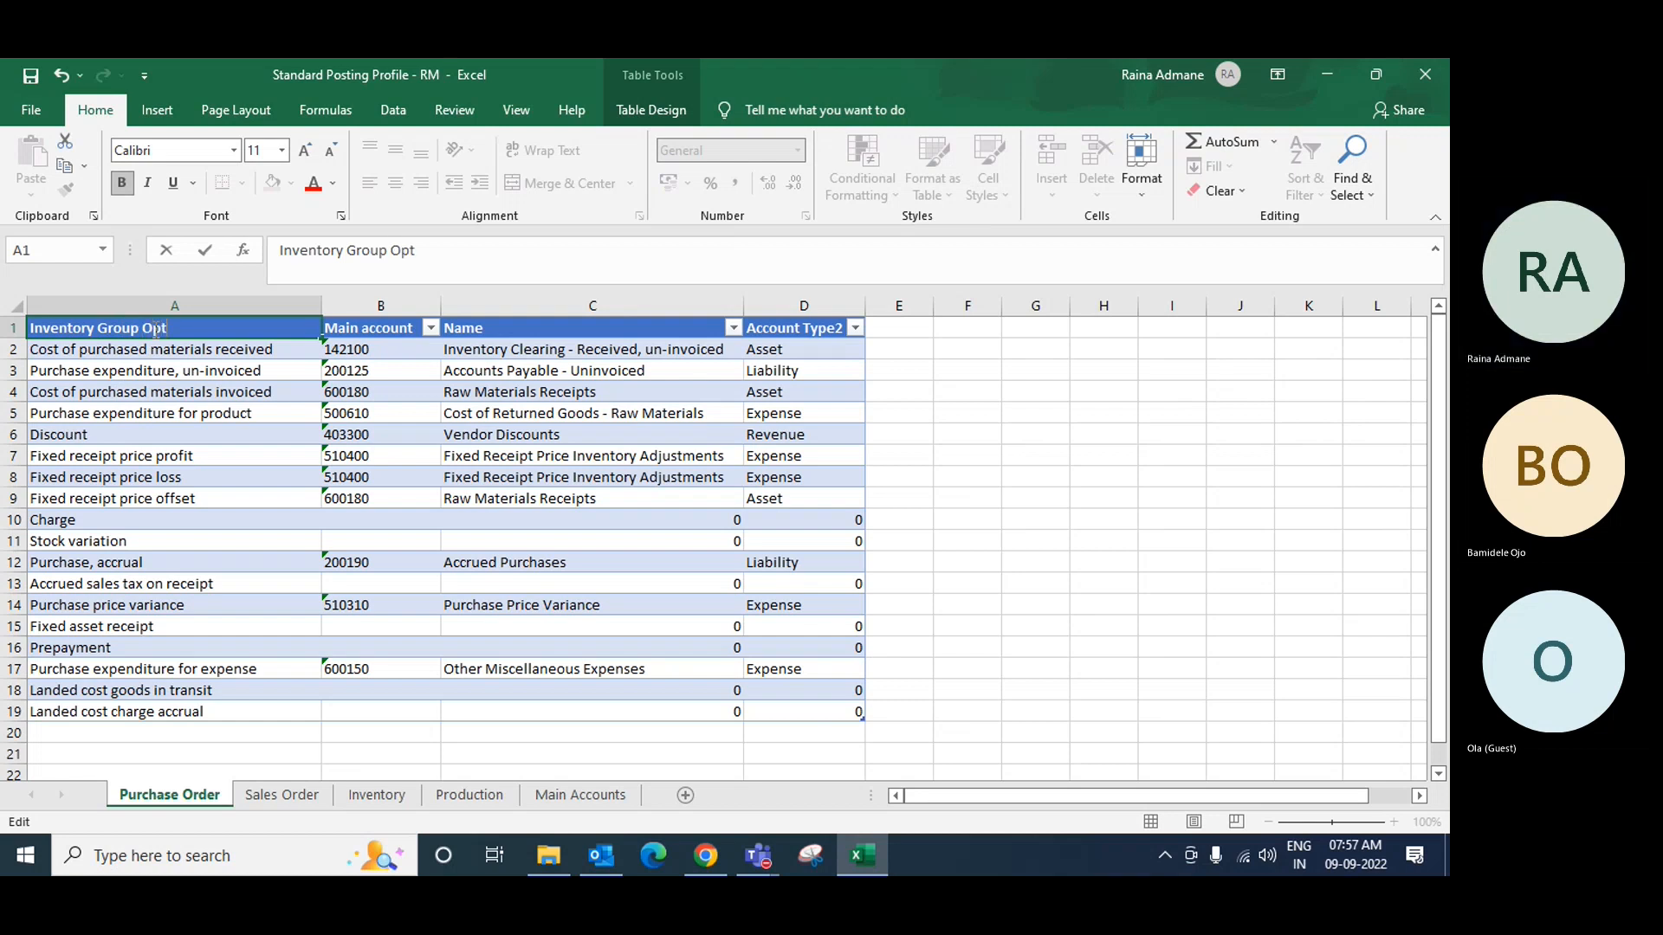
click(200, 386)
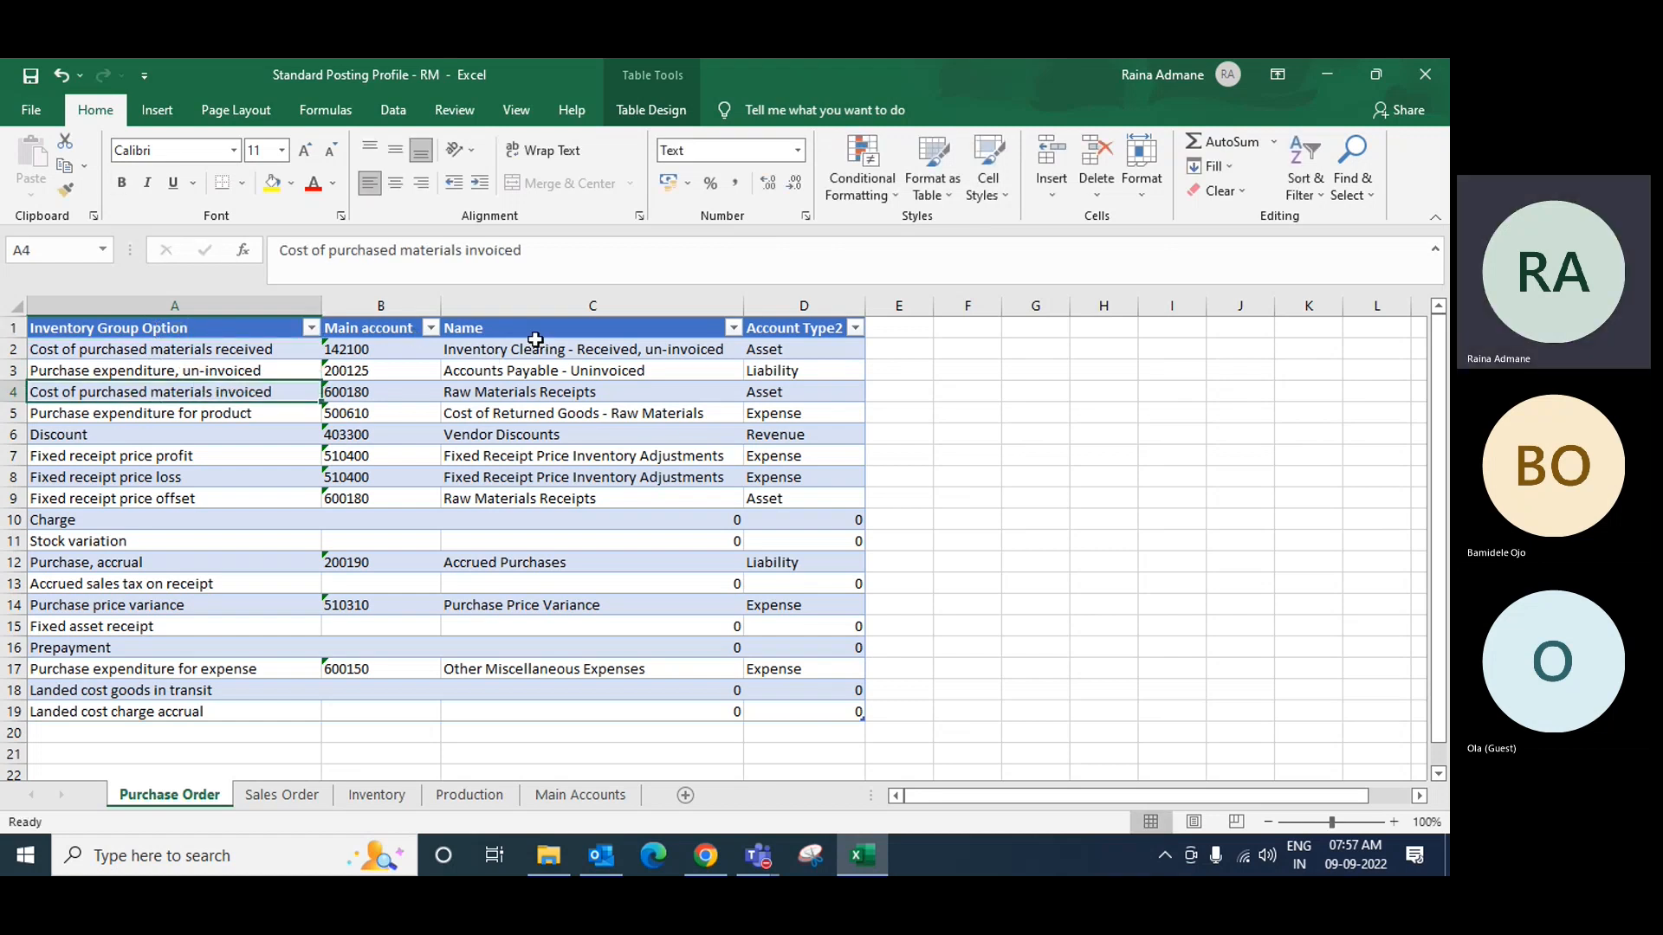
Step: Remove the trailing 2 so header D1 reads 'Account Type'
click(822, 318)
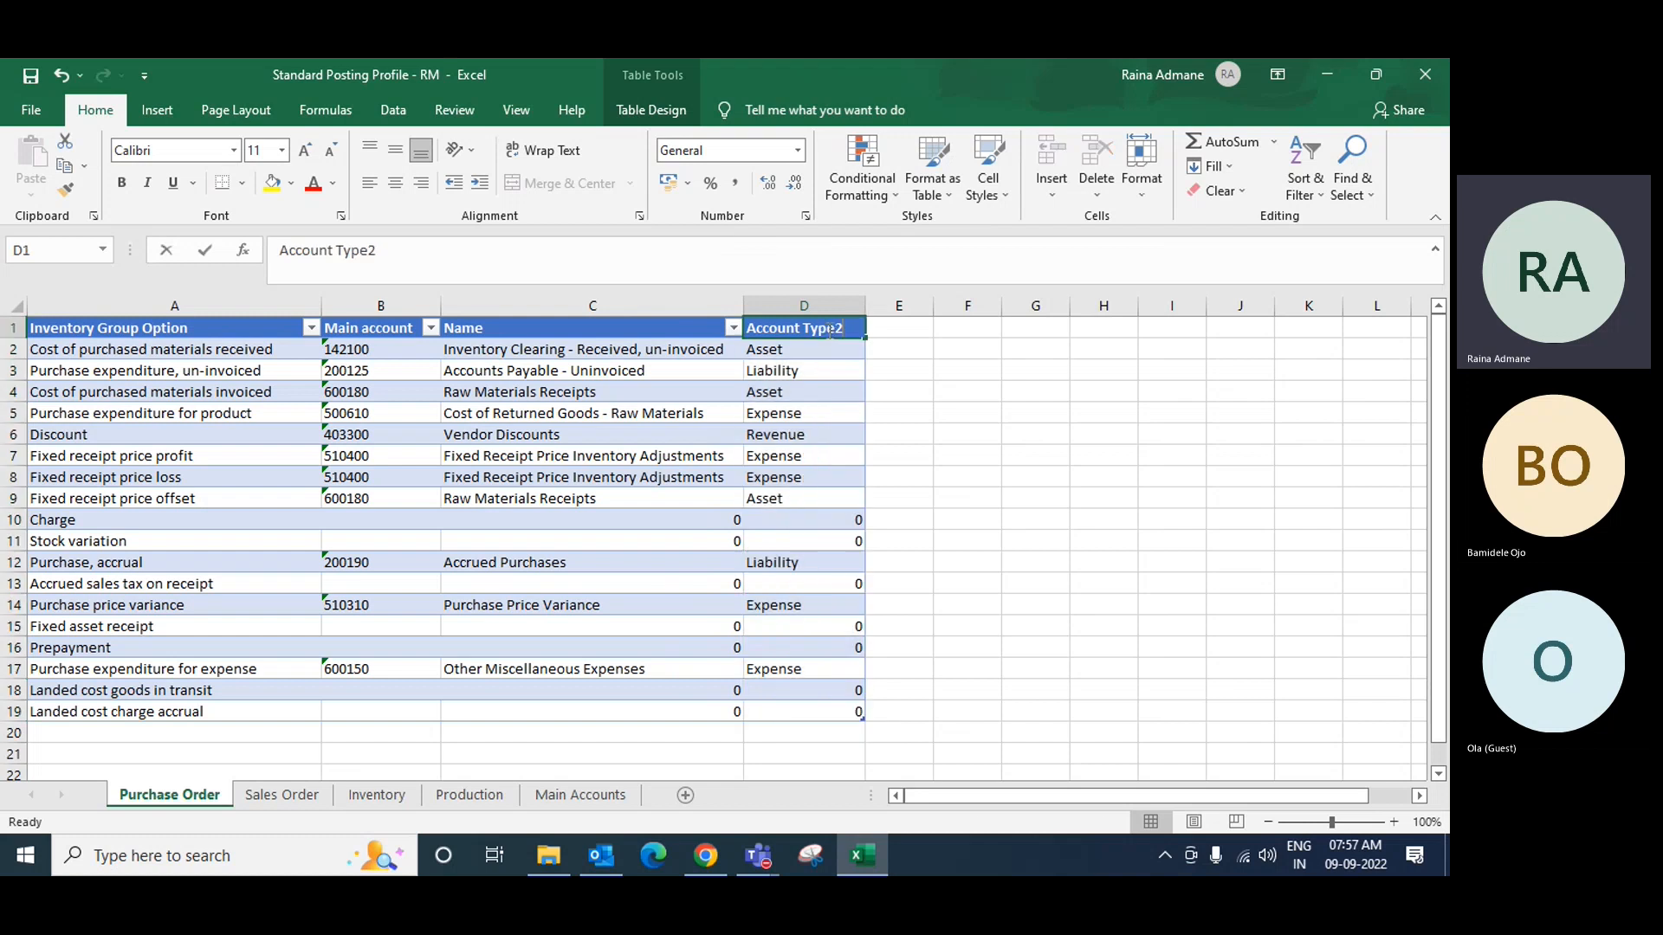
double_click(827, 330)
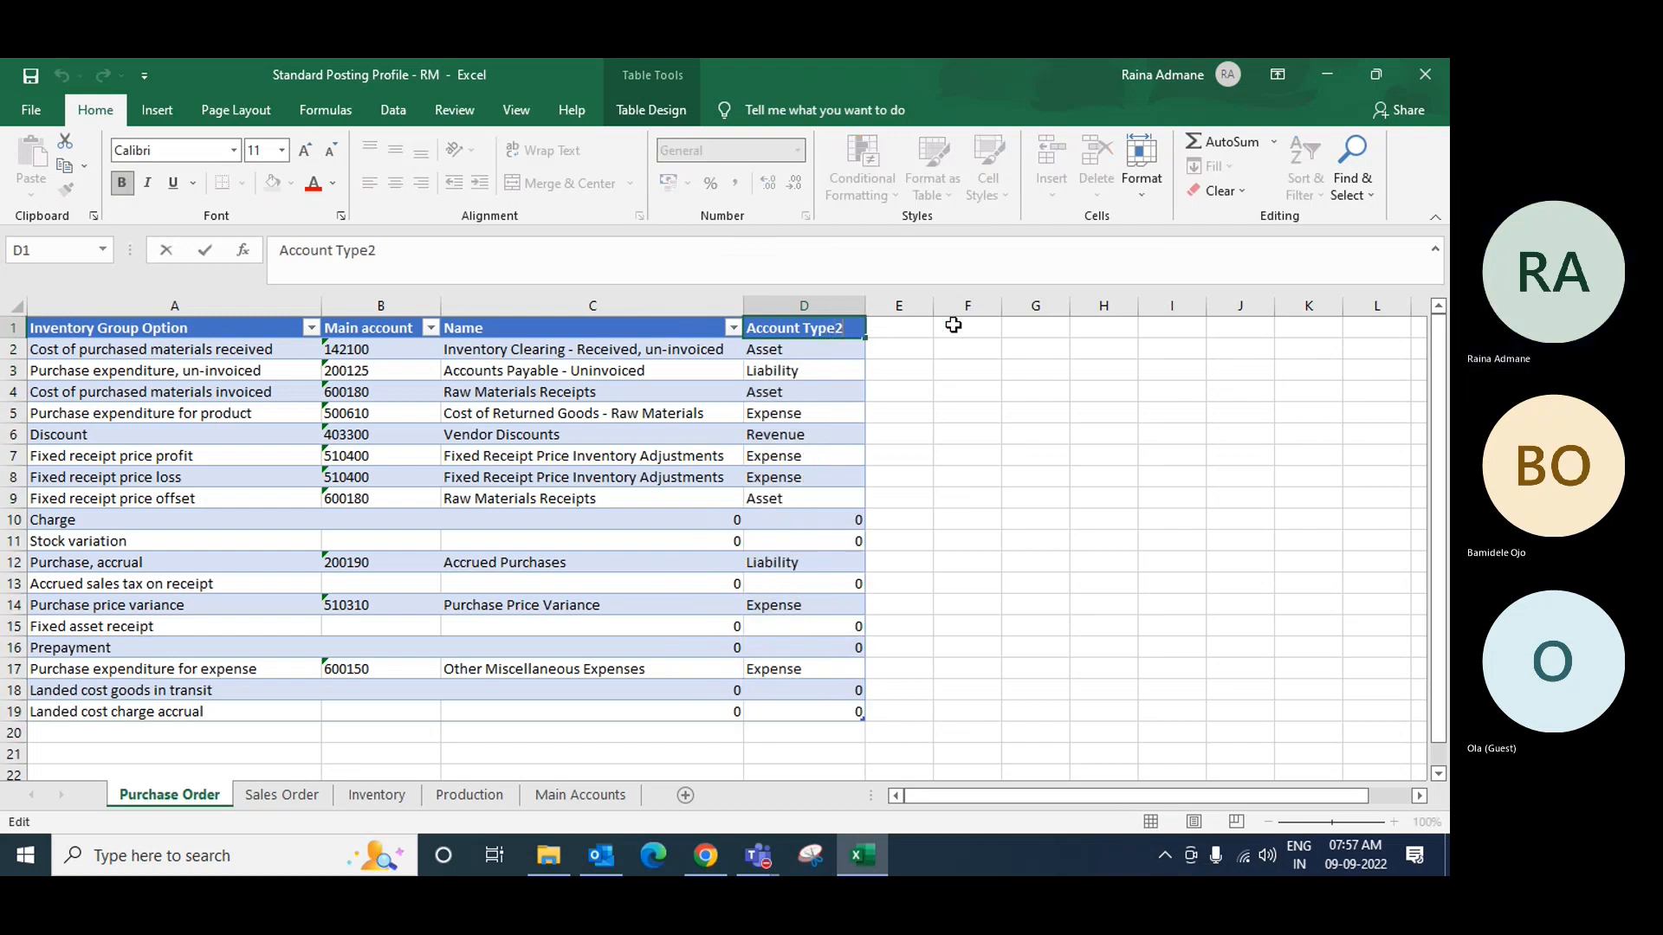
key(Return)
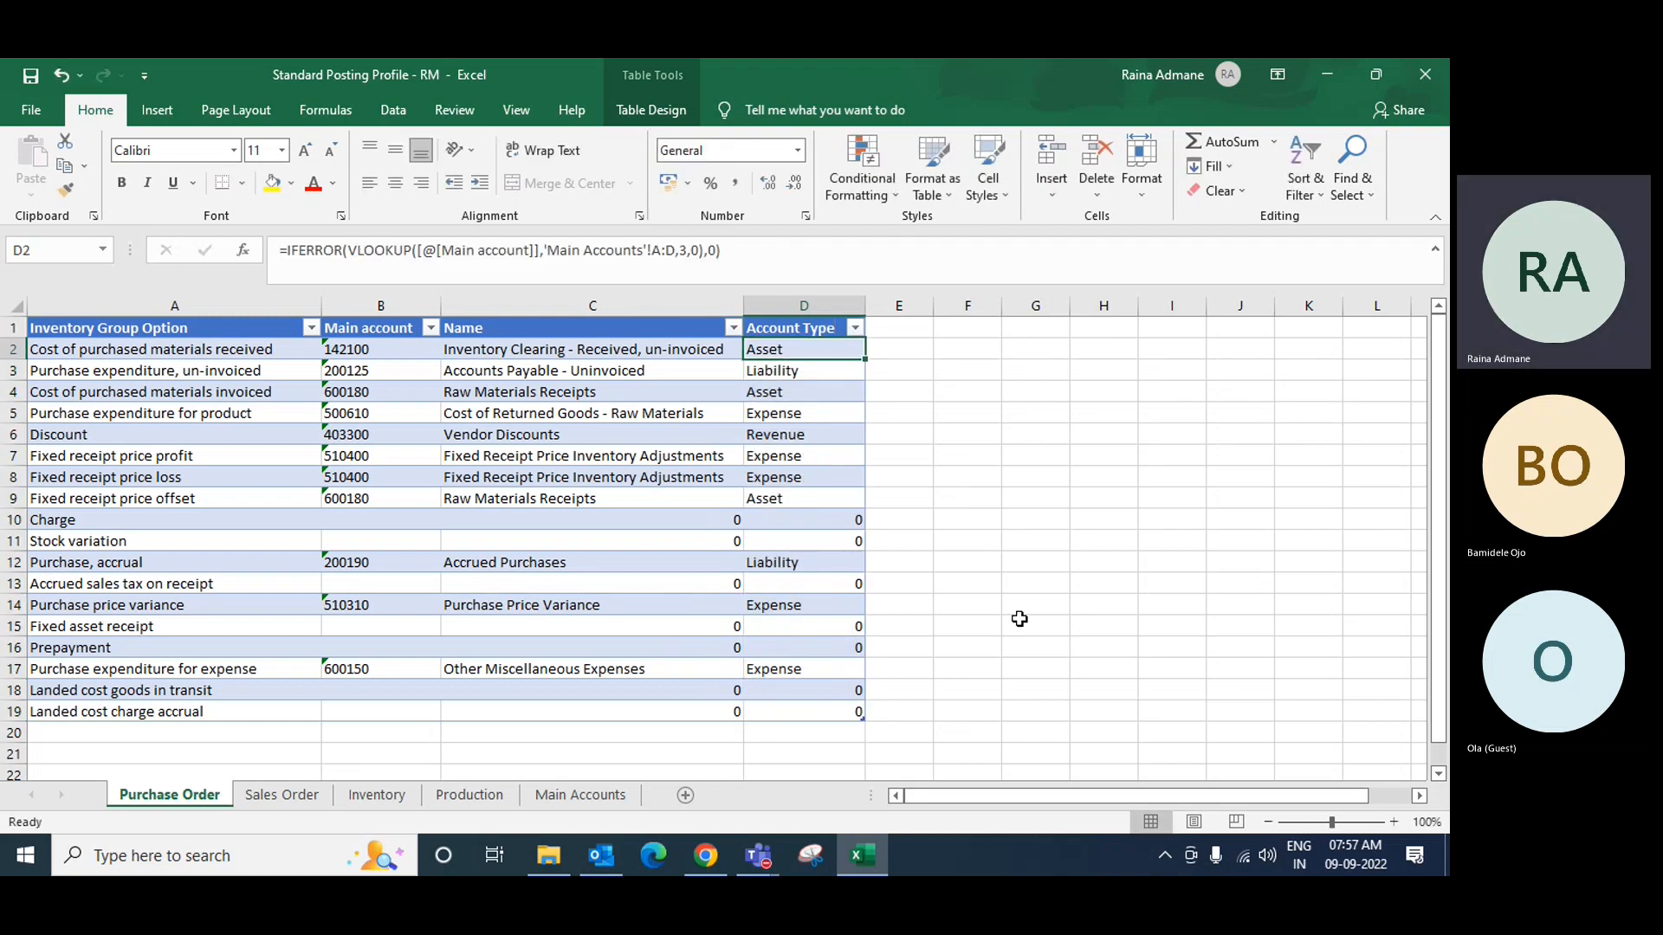
Step: Copy the renamed header row A1:D1 and paste it into the Sales Order sheet
drag(113, 328, 799, 317)
key(ctrl+c)
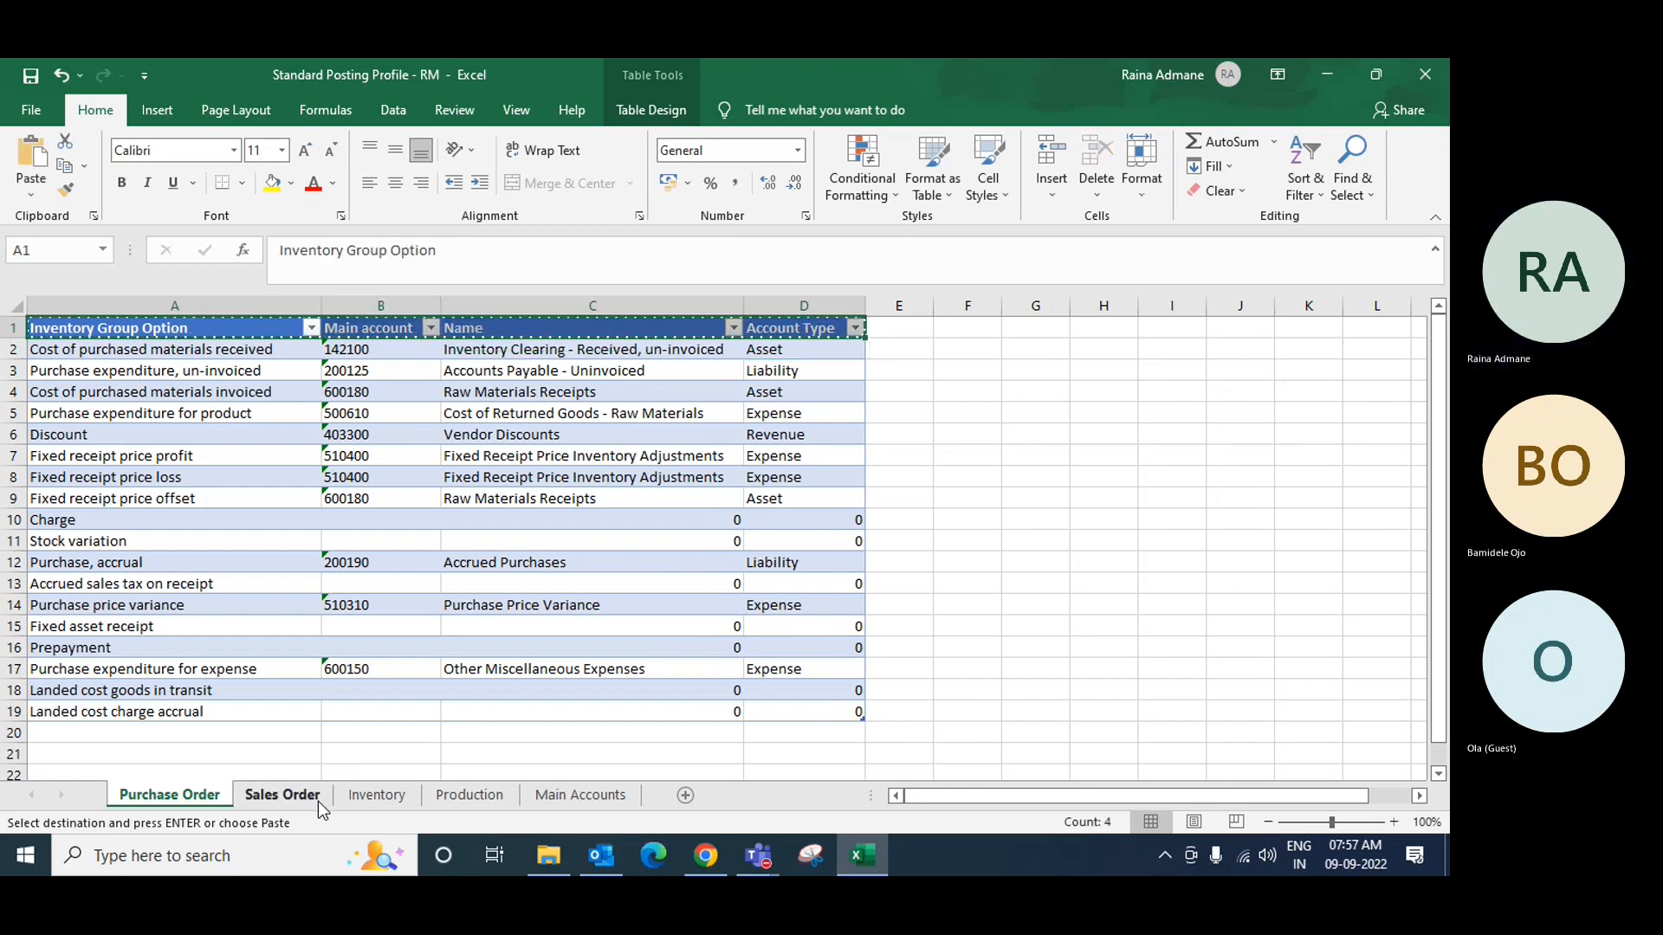
click(281, 794)
click(133, 328)
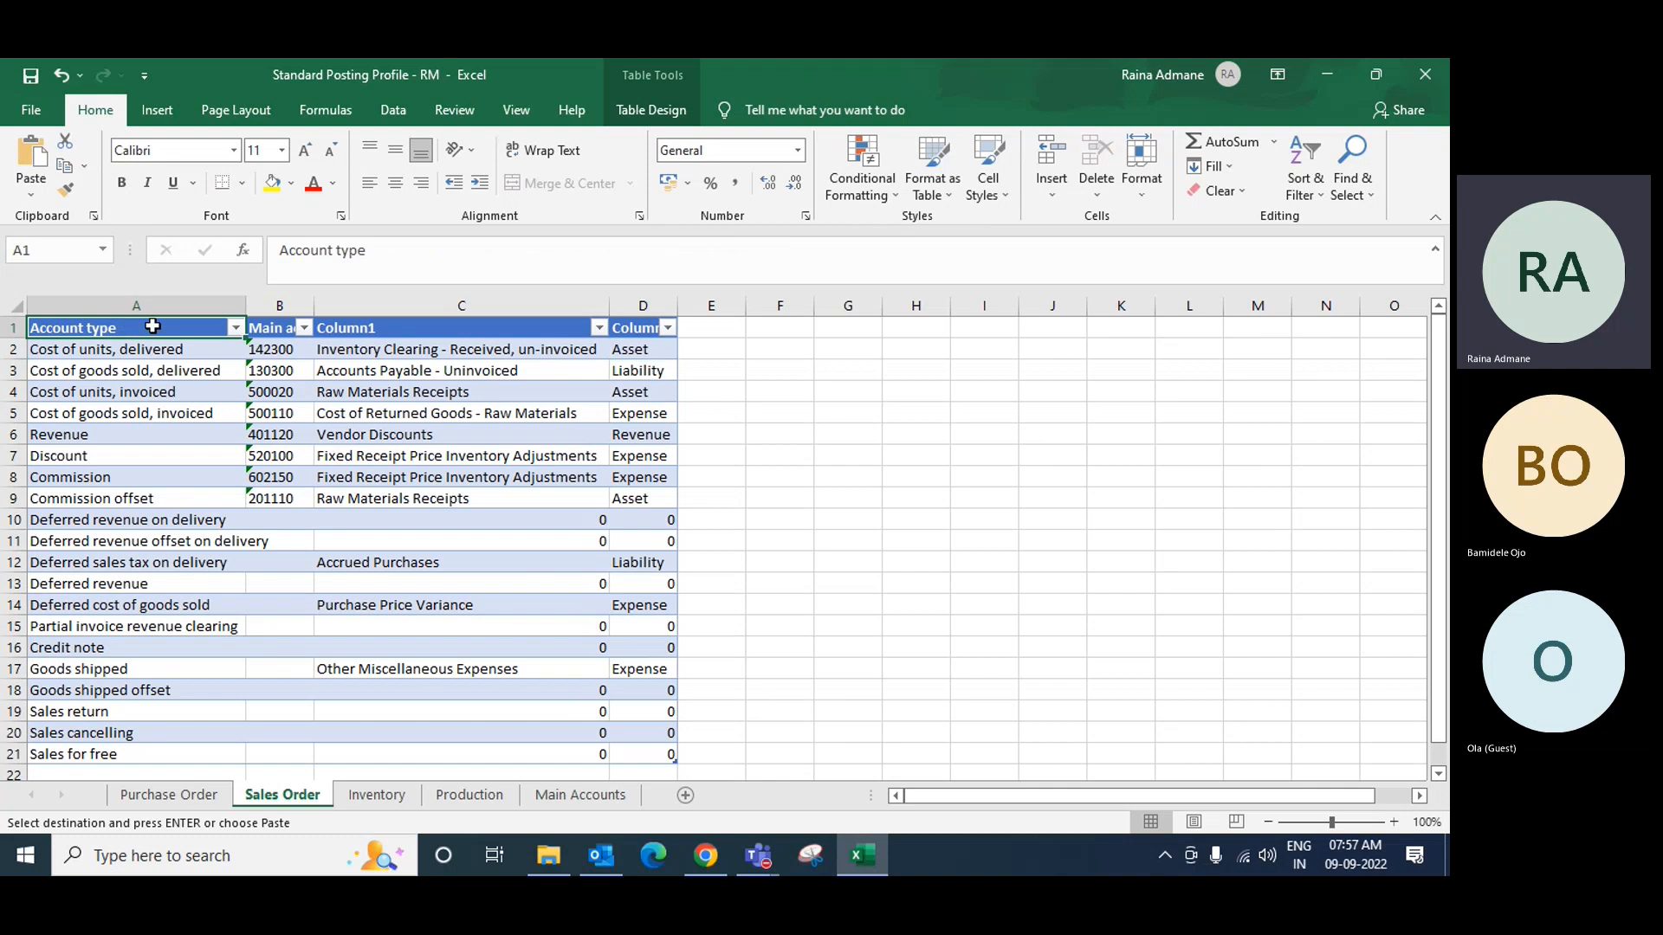
key(ctrl+v)
Step: Paste the new headers into the Inventory sheet and autofit all its columns
click(375, 794)
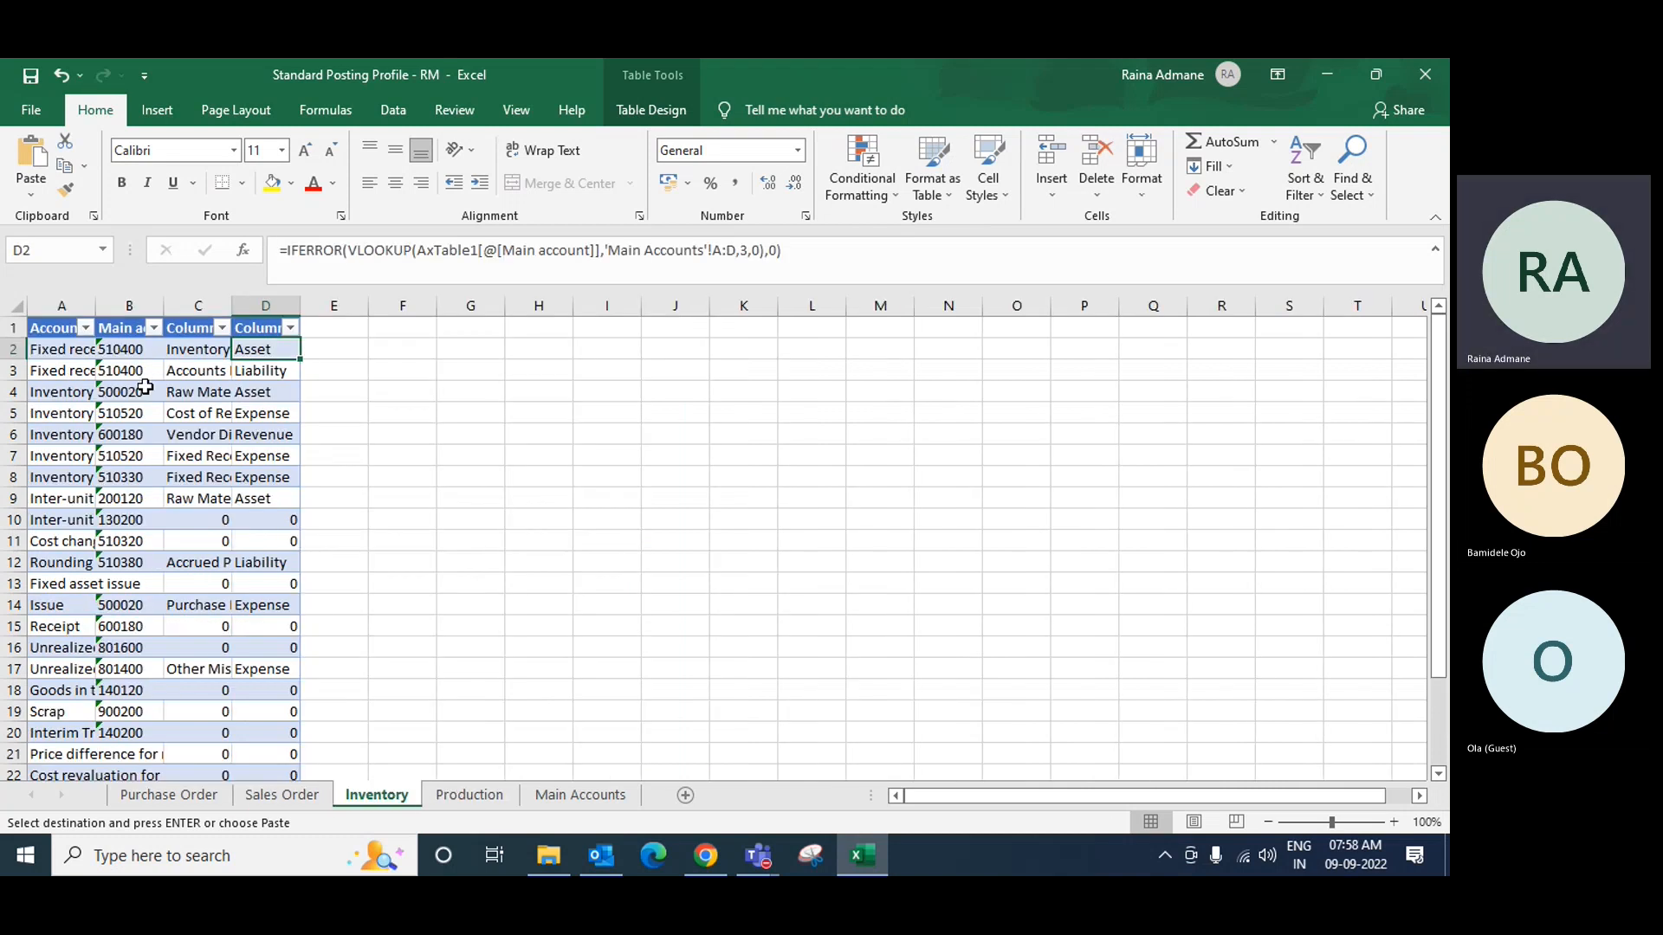
click(63, 326)
key(ctrl+v)
key(ctrl)
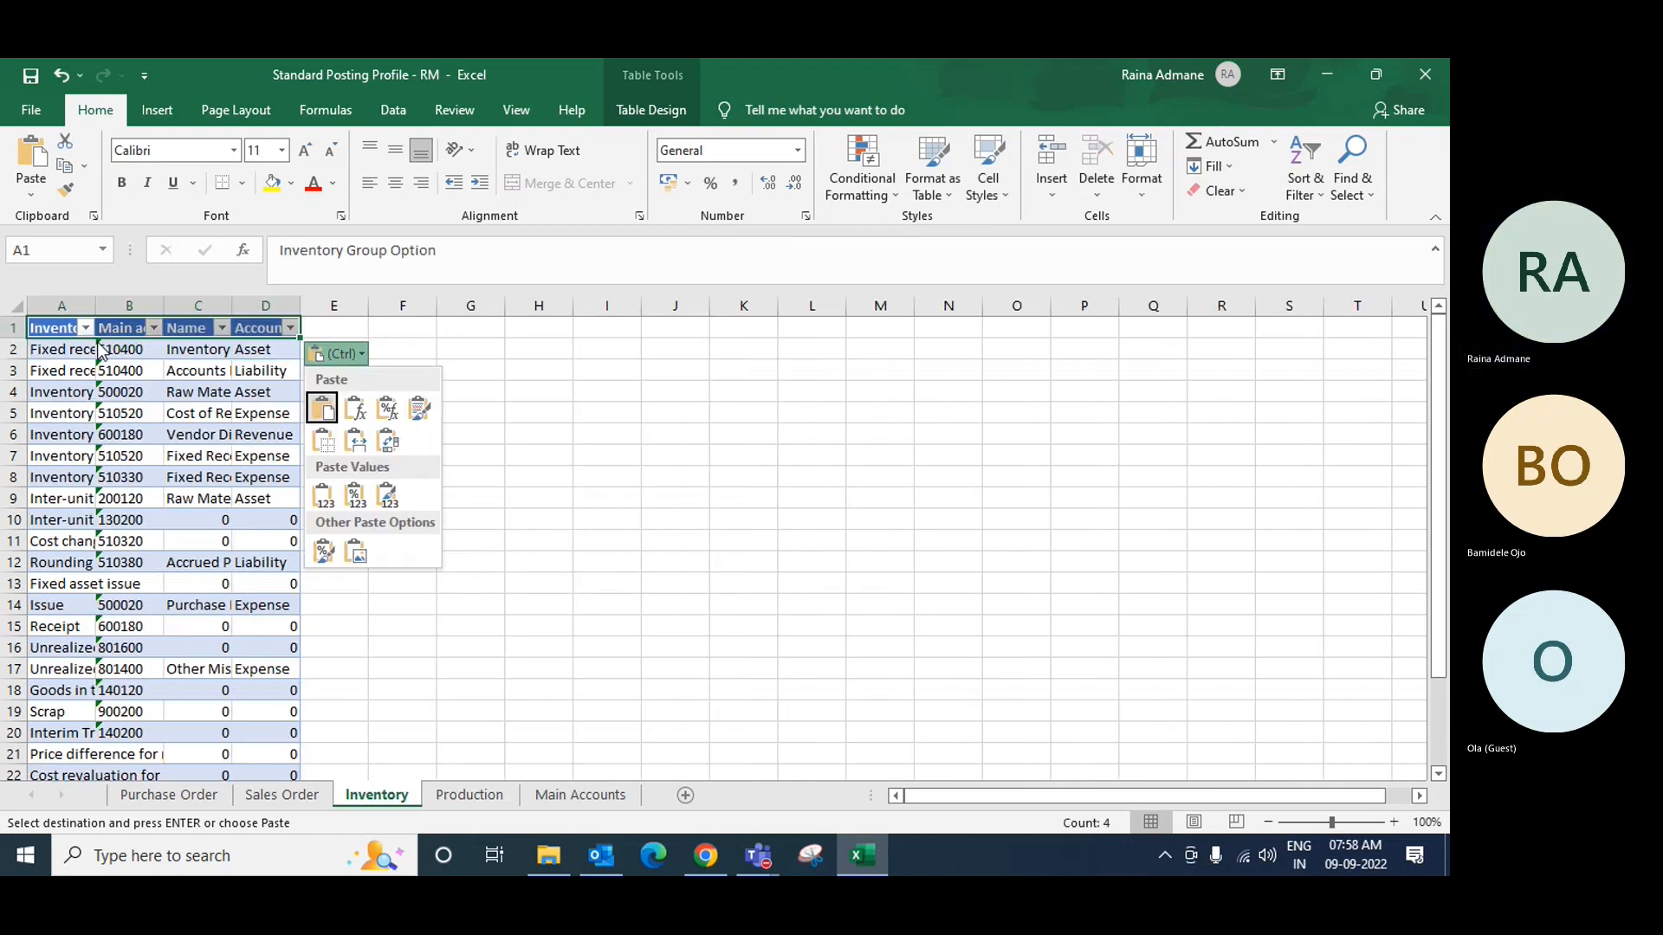
key(Escape)
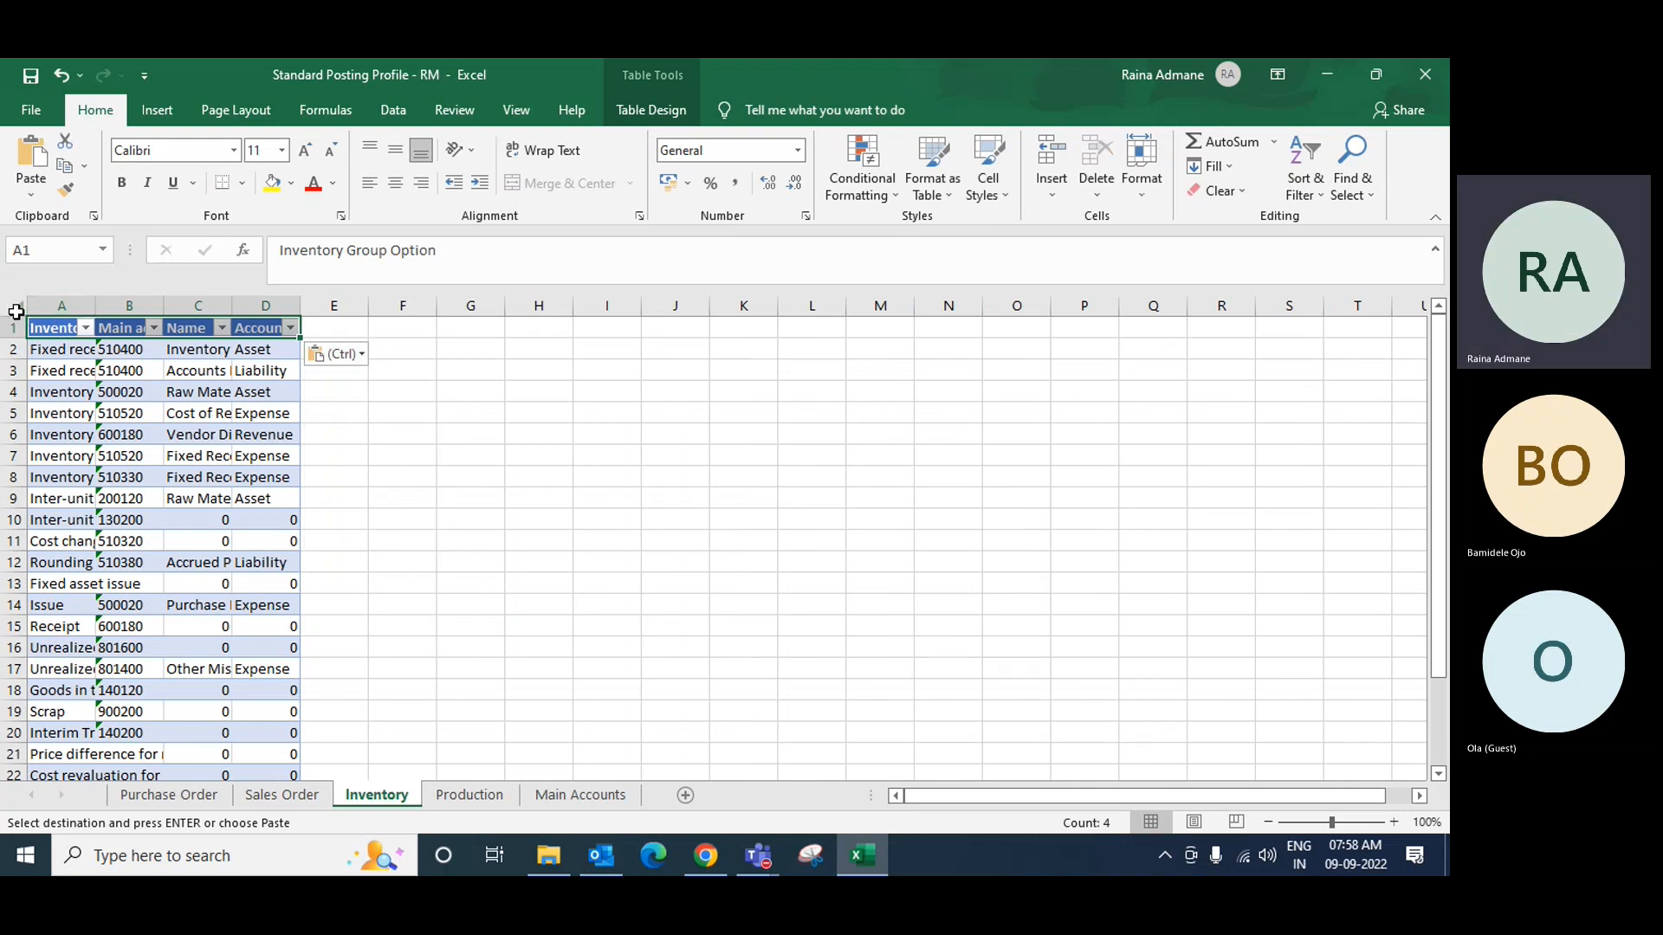
click(18, 306)
double_click(93, 303)
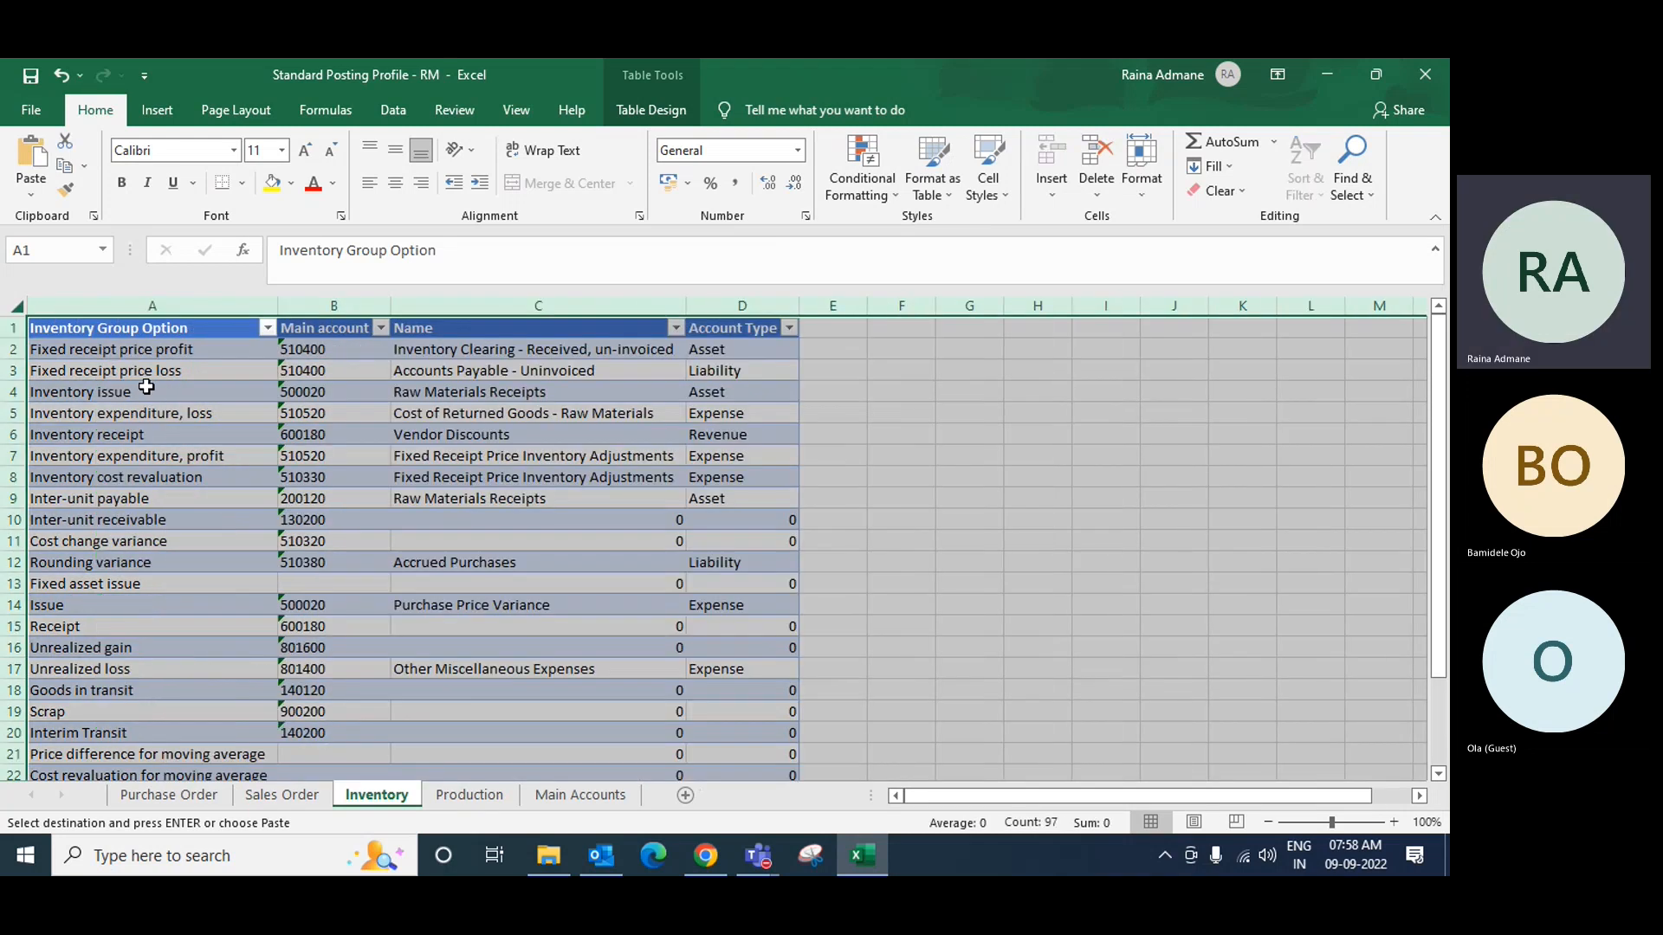
Step: Paste the new headers into the Production sheet and autofit all its columns
click(479, 793)
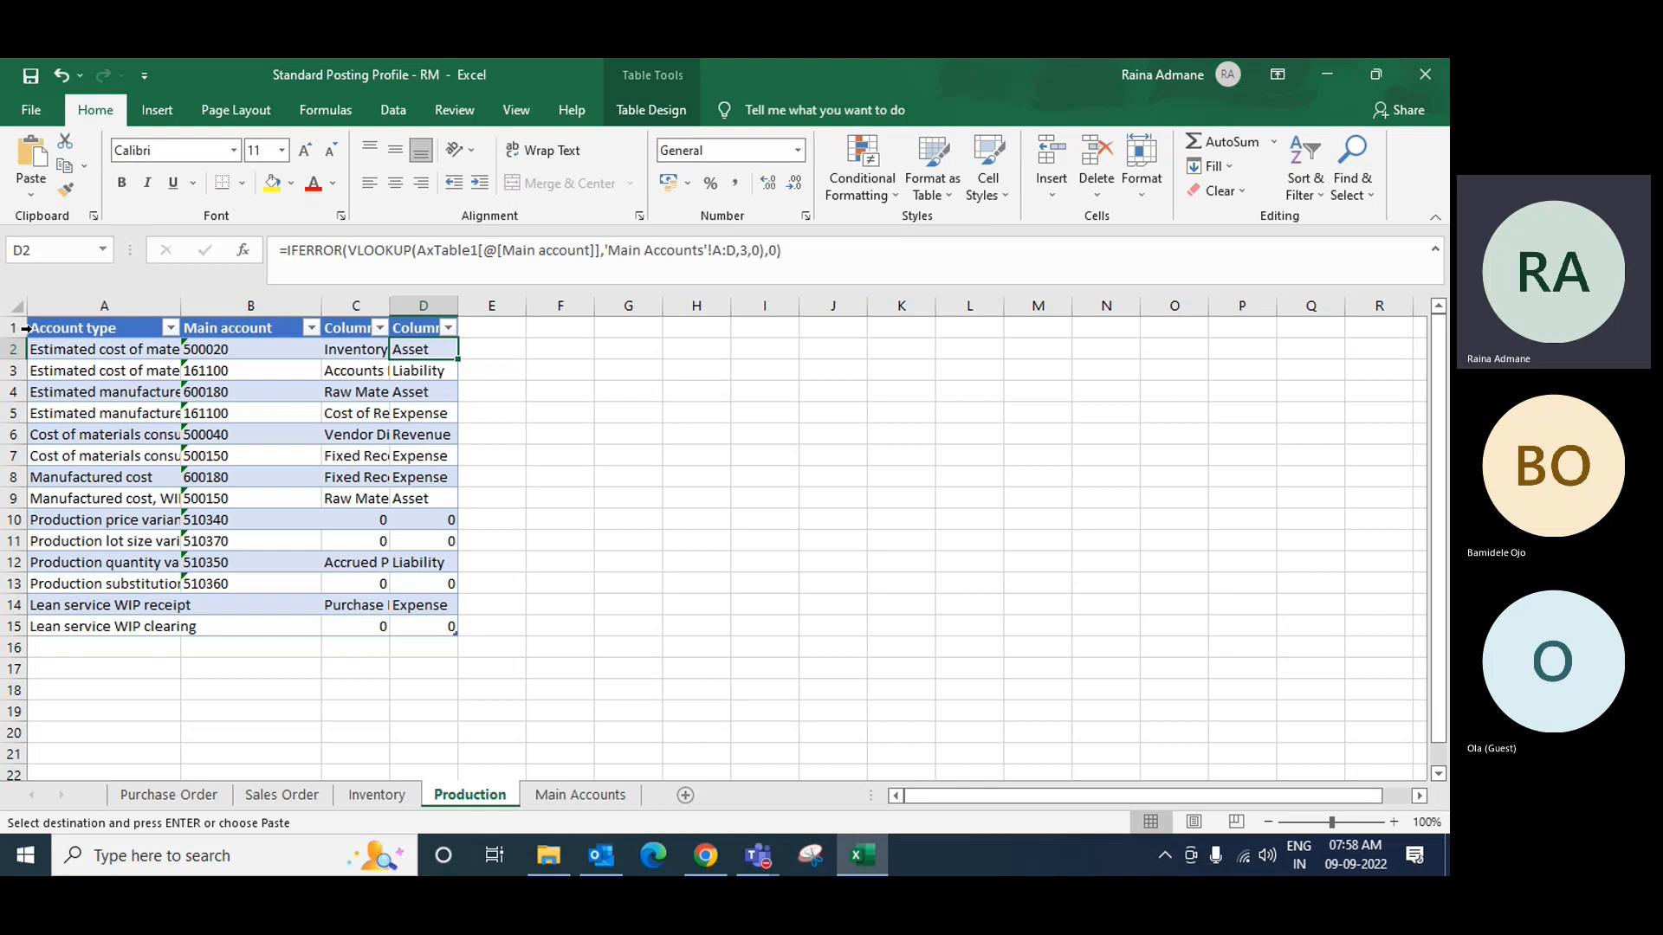
click(61, 329)
key(ctrl+v)
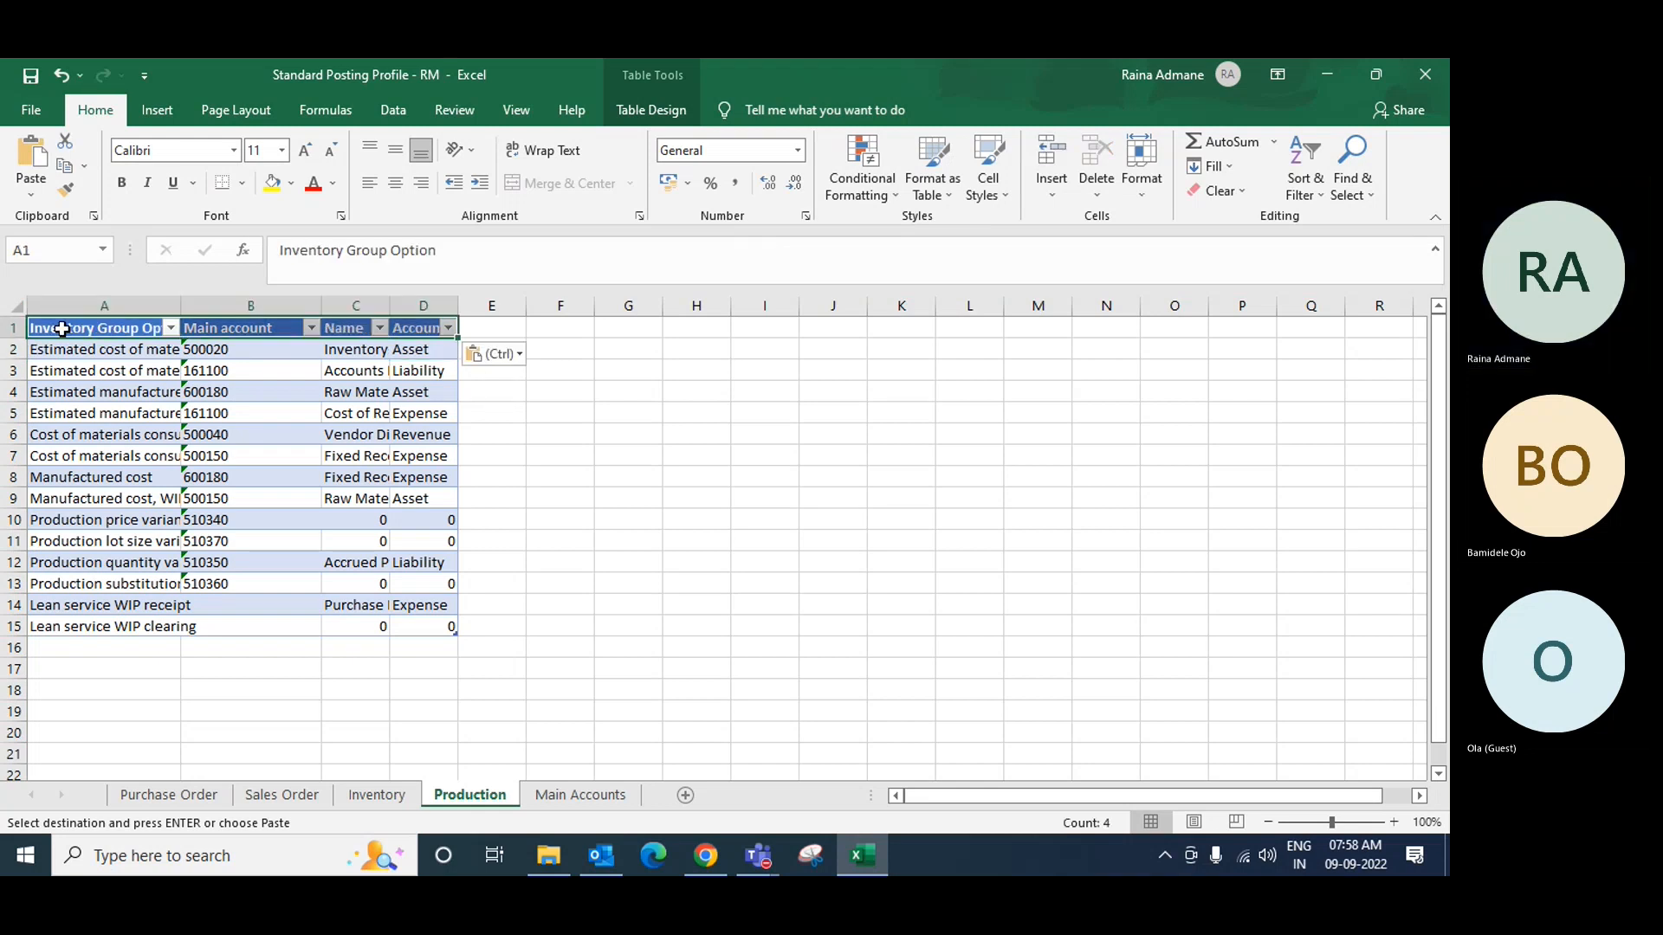
click(19, 309)
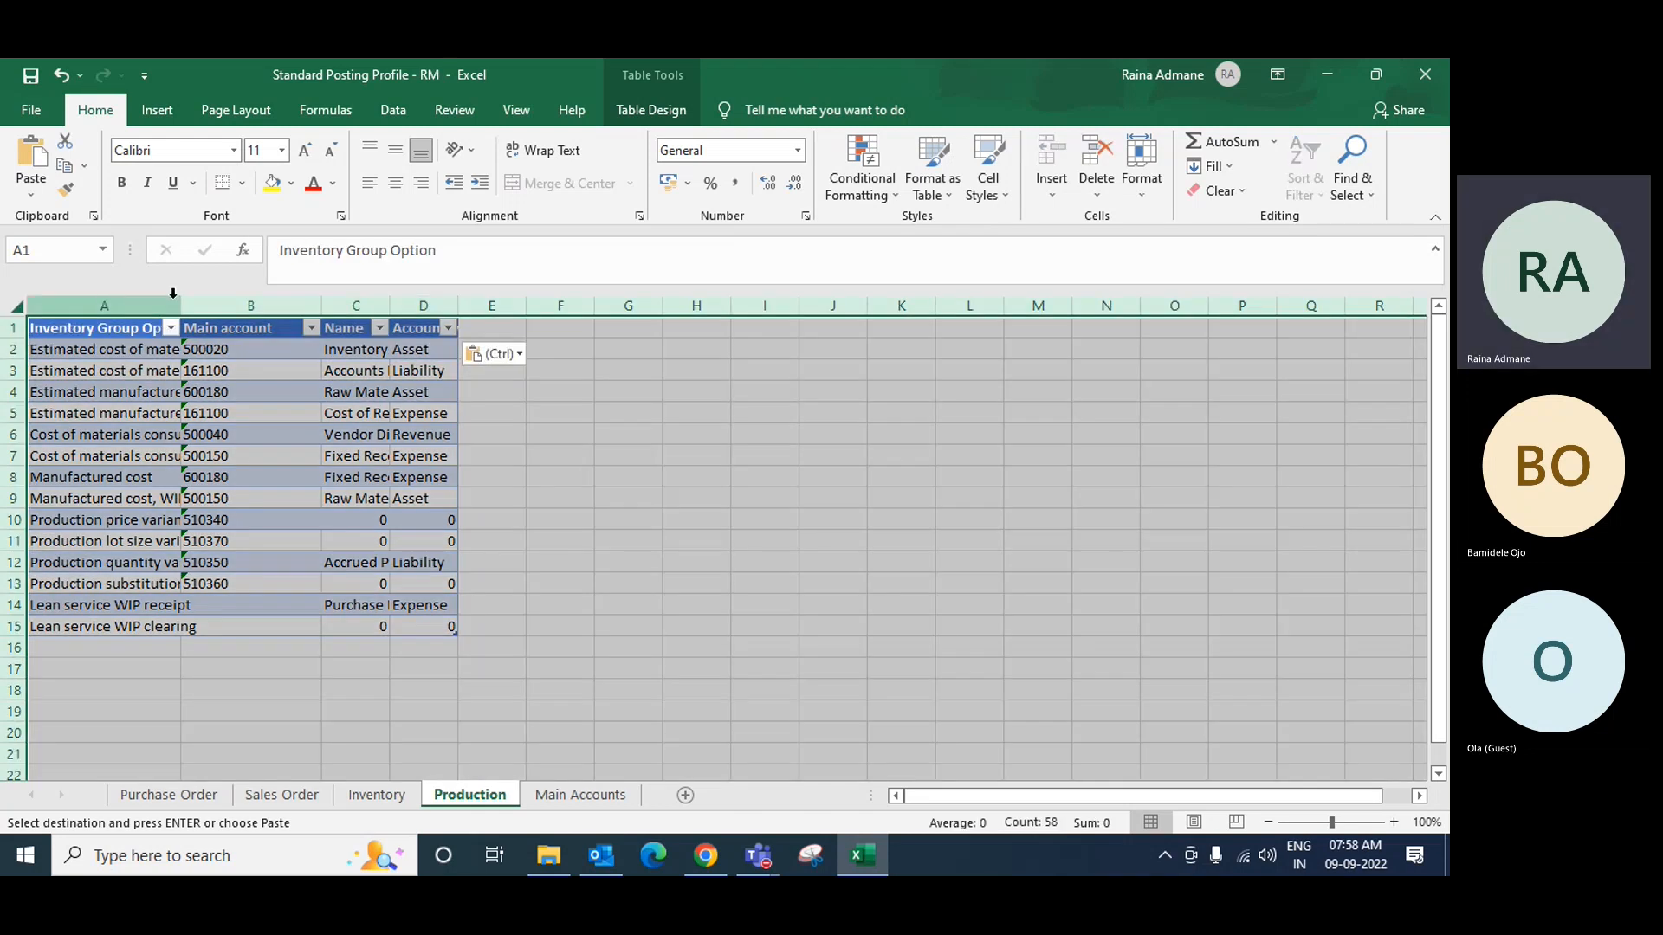
double_click(181, 305)
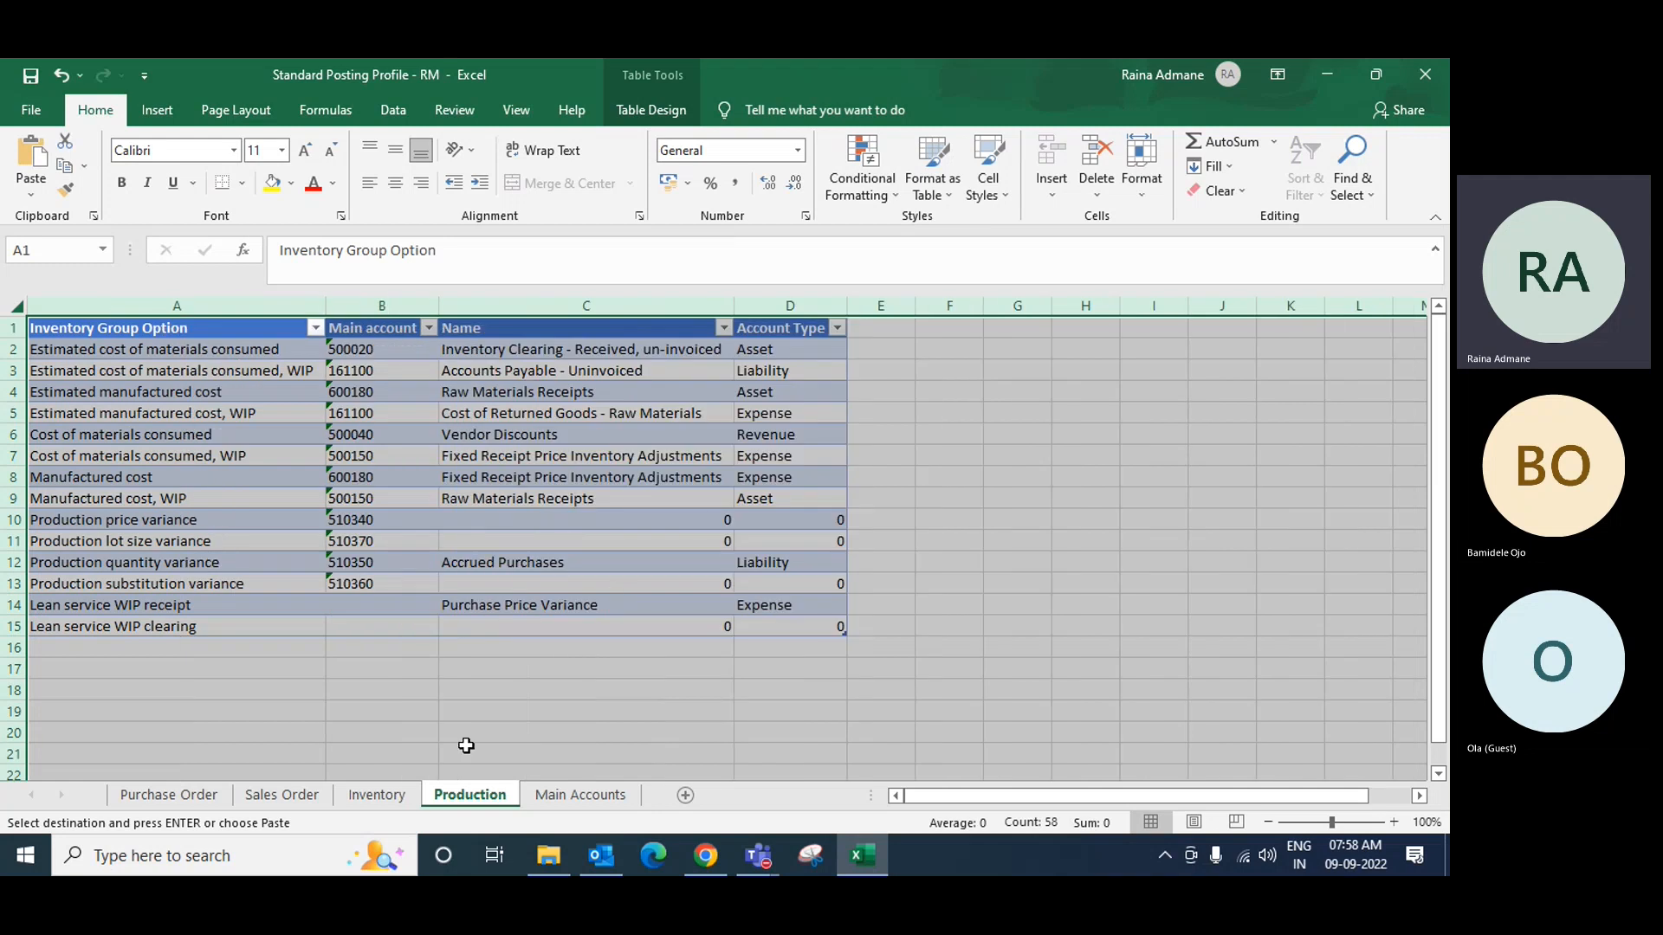
Step: Save and close the workbook, returning to Outlook
click(572, 794)
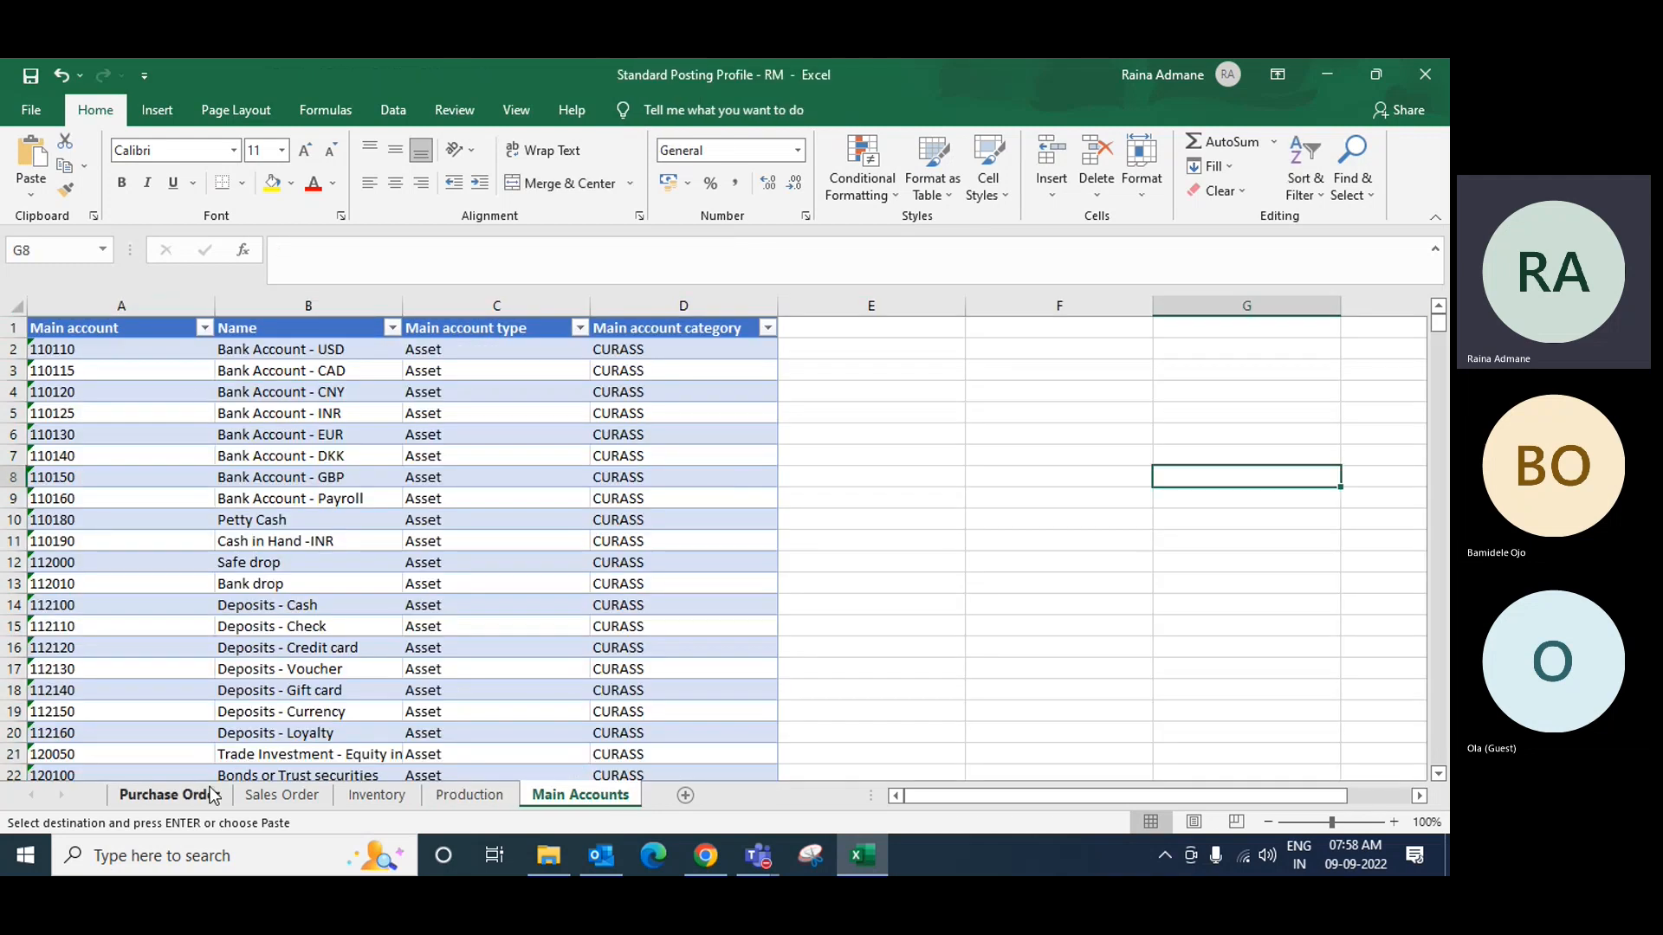
click(169, 795)
click(34, 80)
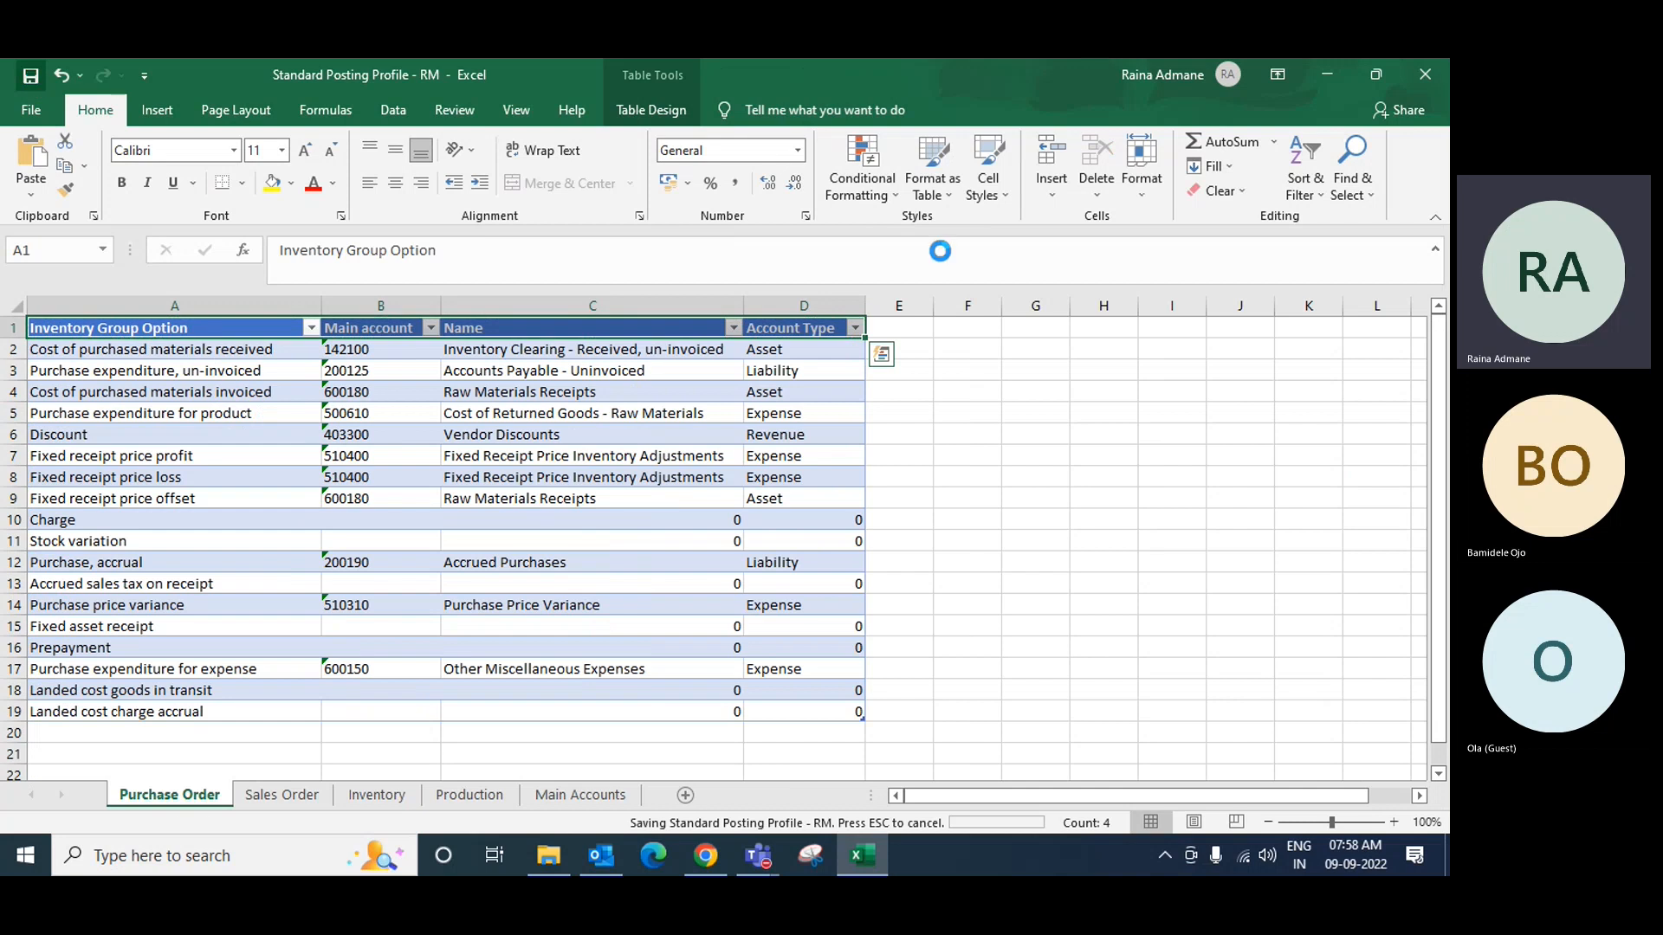
click(1425, 71)
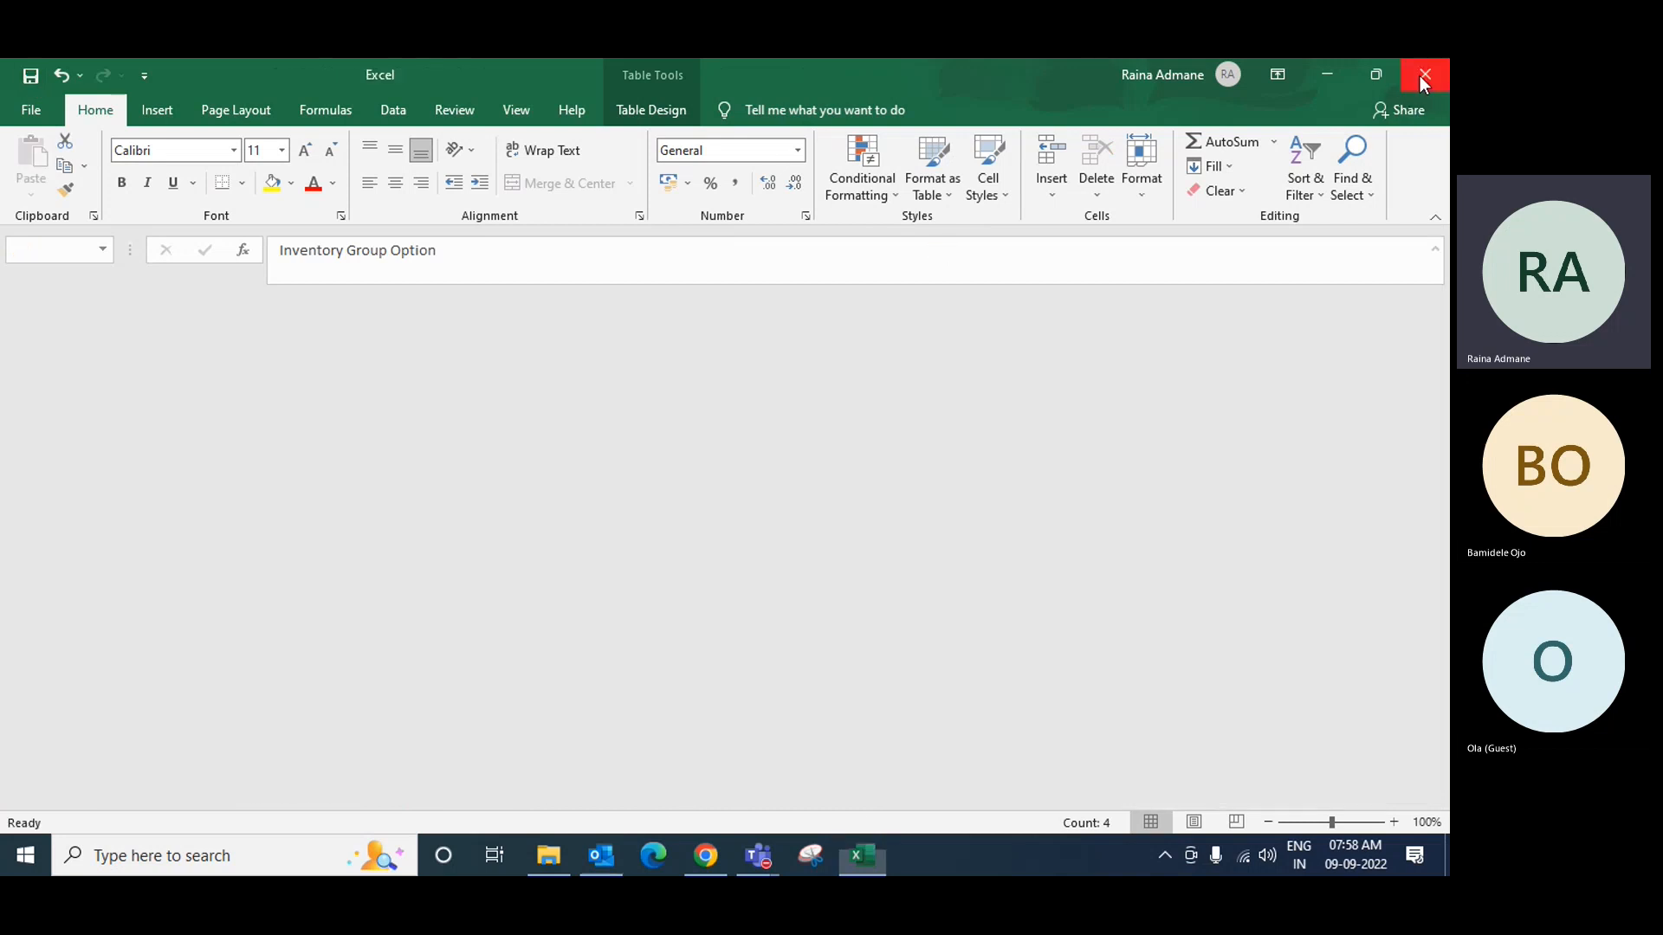
click(600, 858)
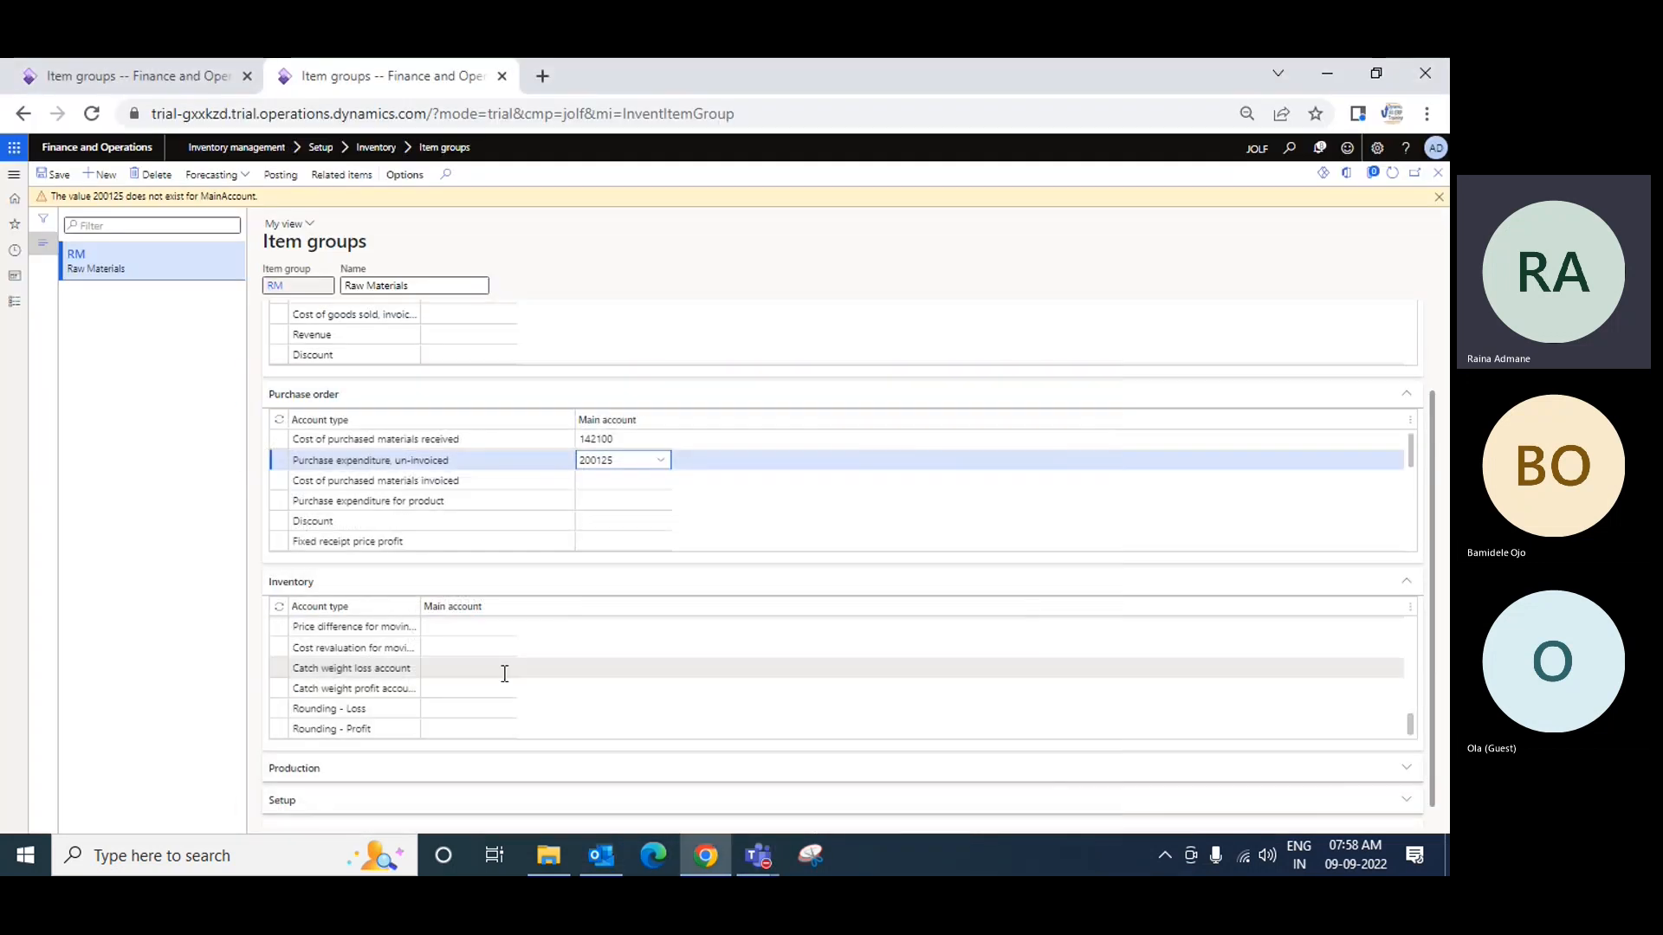
click(600, 857)
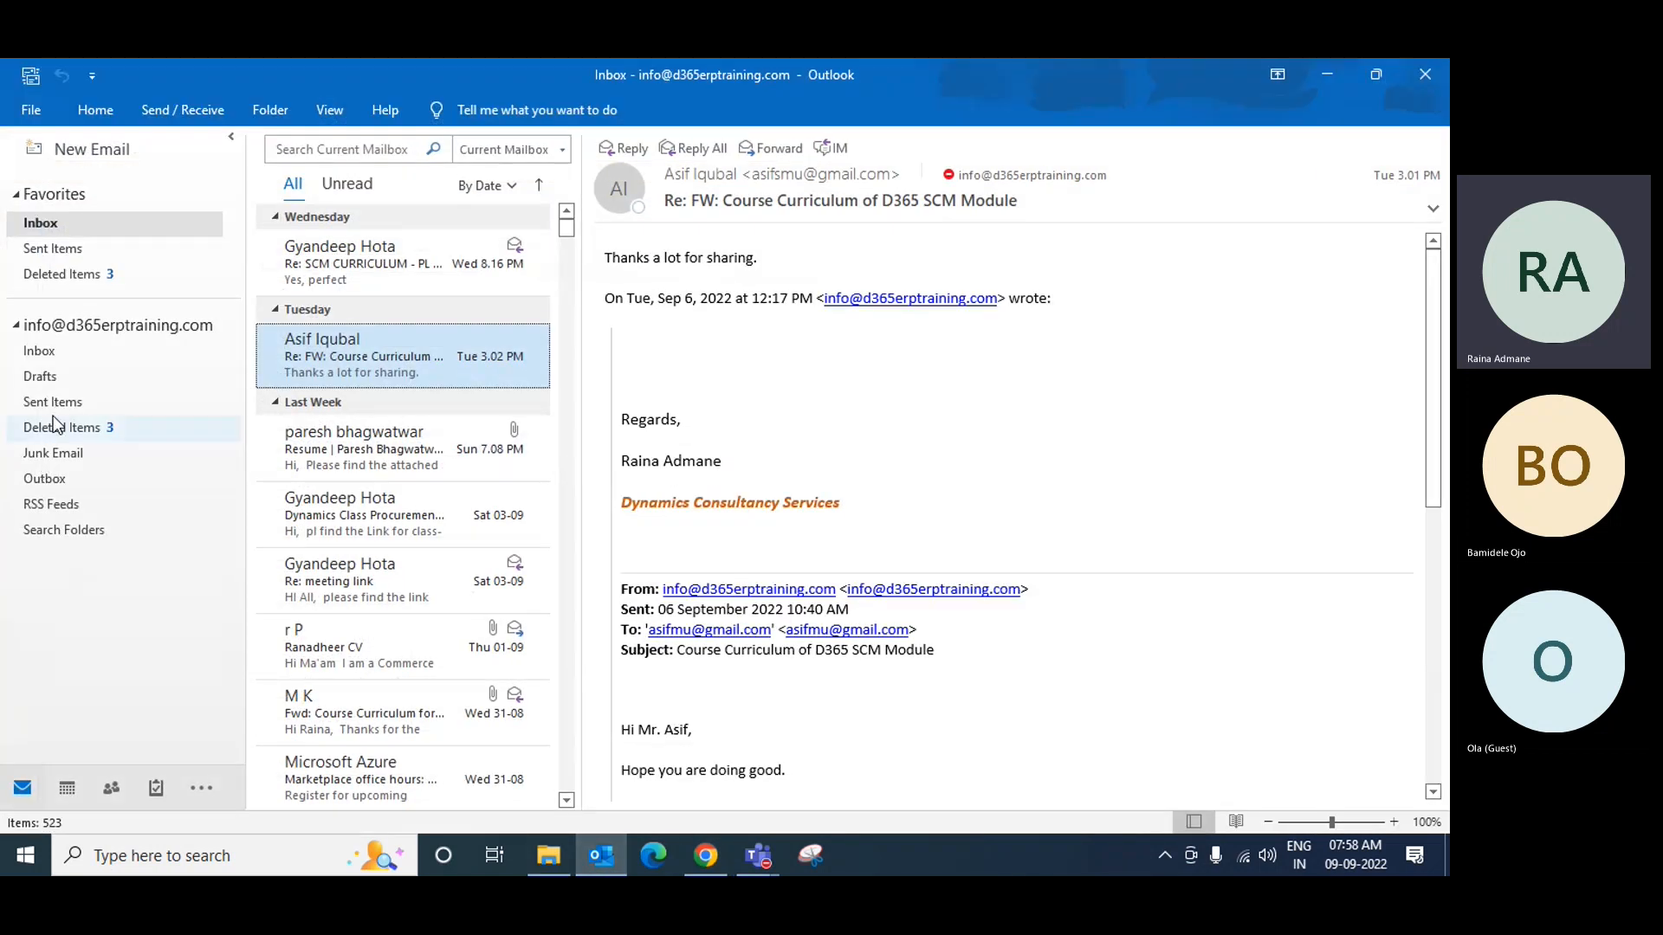
Step: Start a new email with Standard Posting Profile - RM.xlsx attached
click(54, 402)
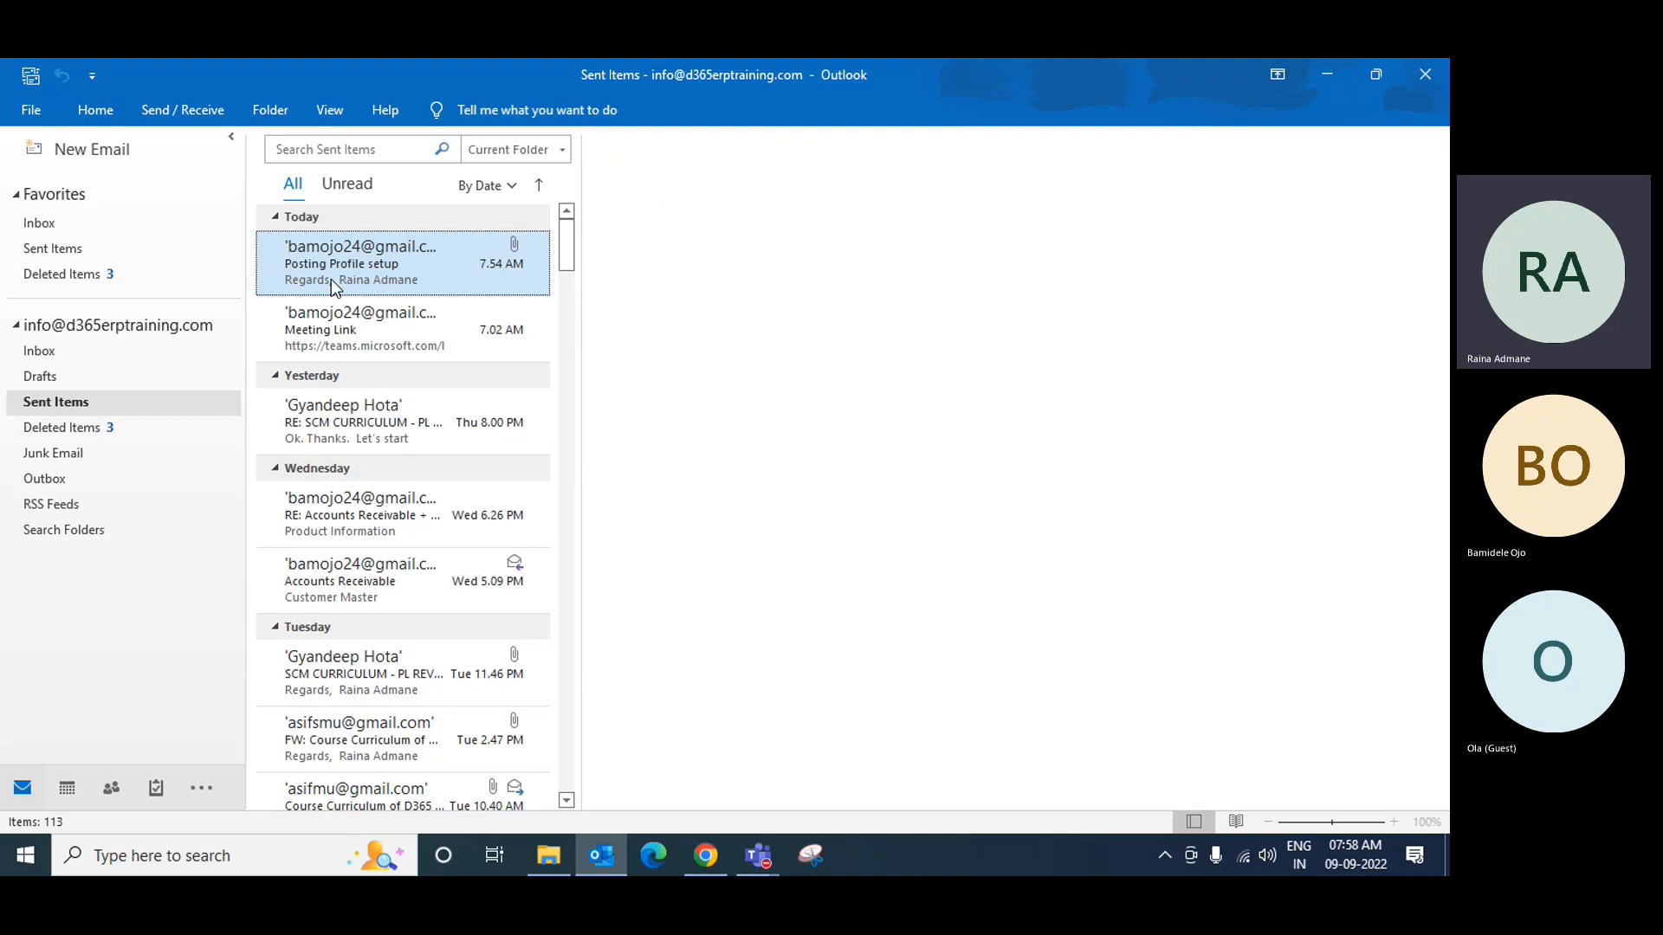
click(91, 149)
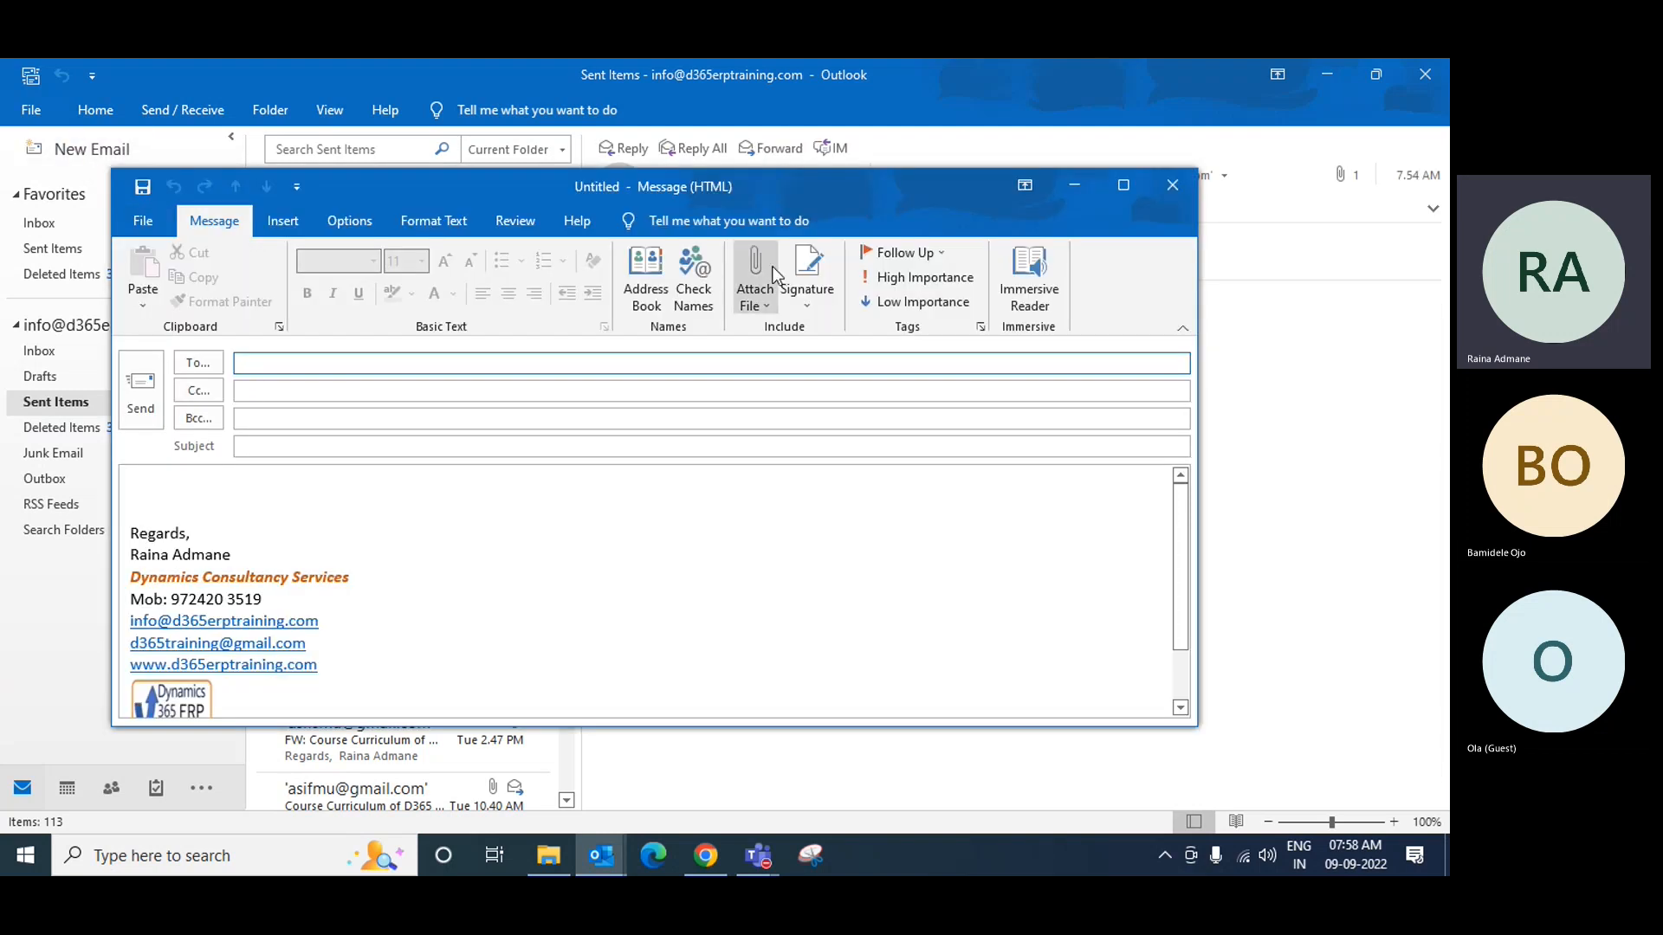
click(754, 297)
click(962, 372)
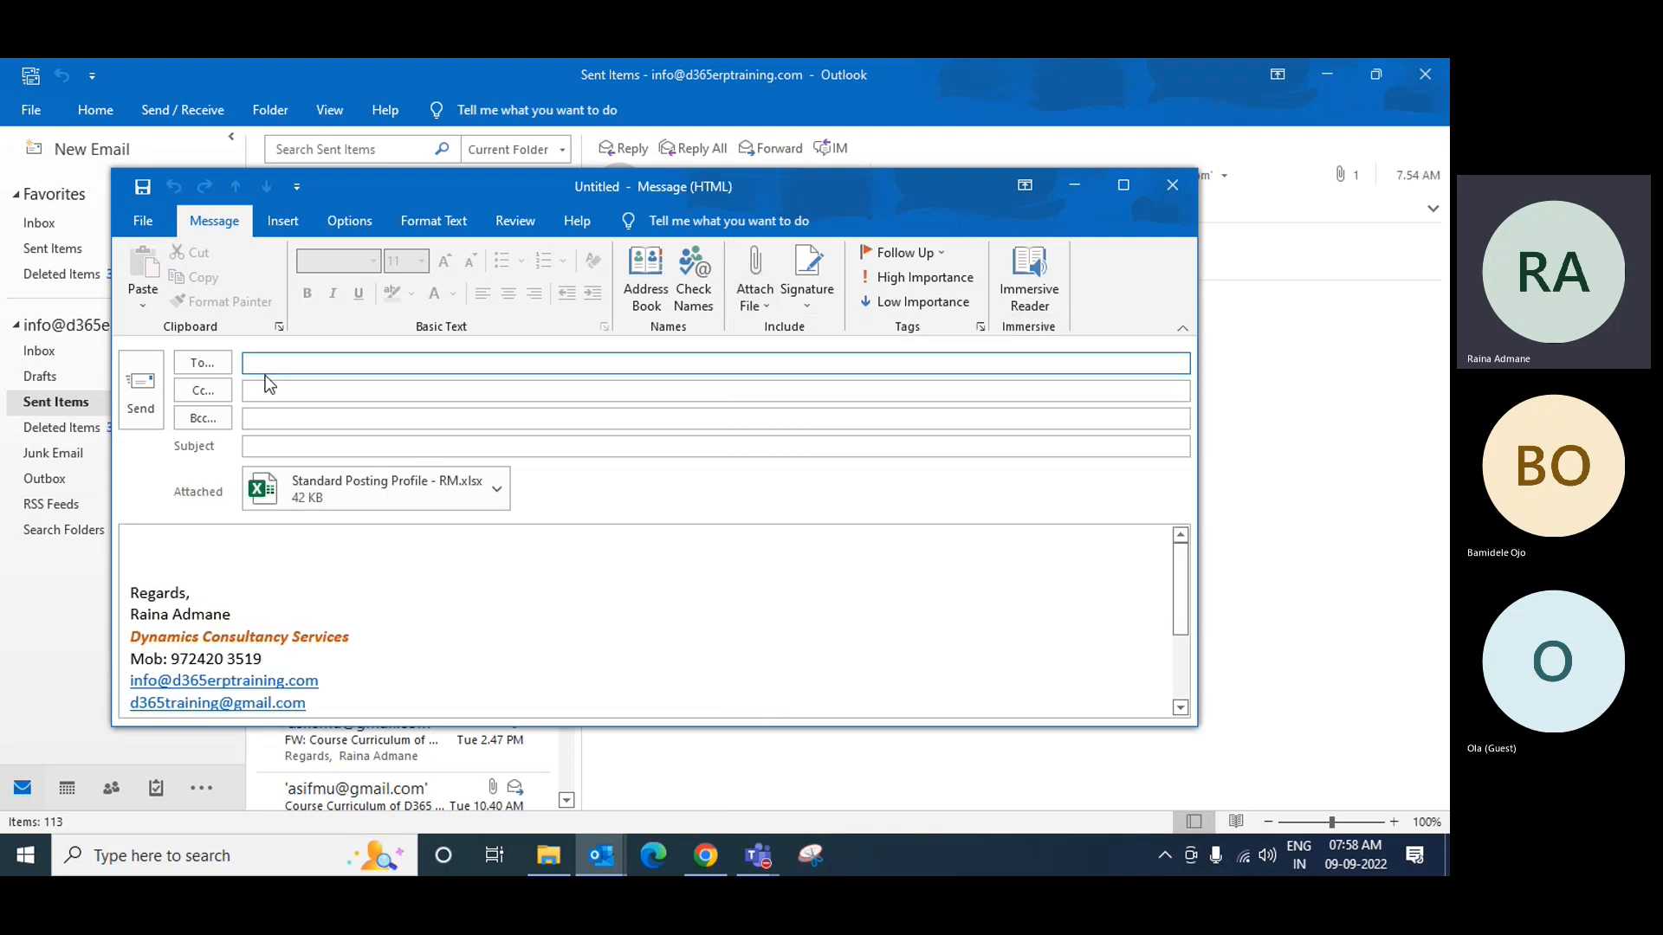
Step: Address it to two suggested recipients, subject 'Raw Material Posting Profile', and send
text(ba)
key(Return)
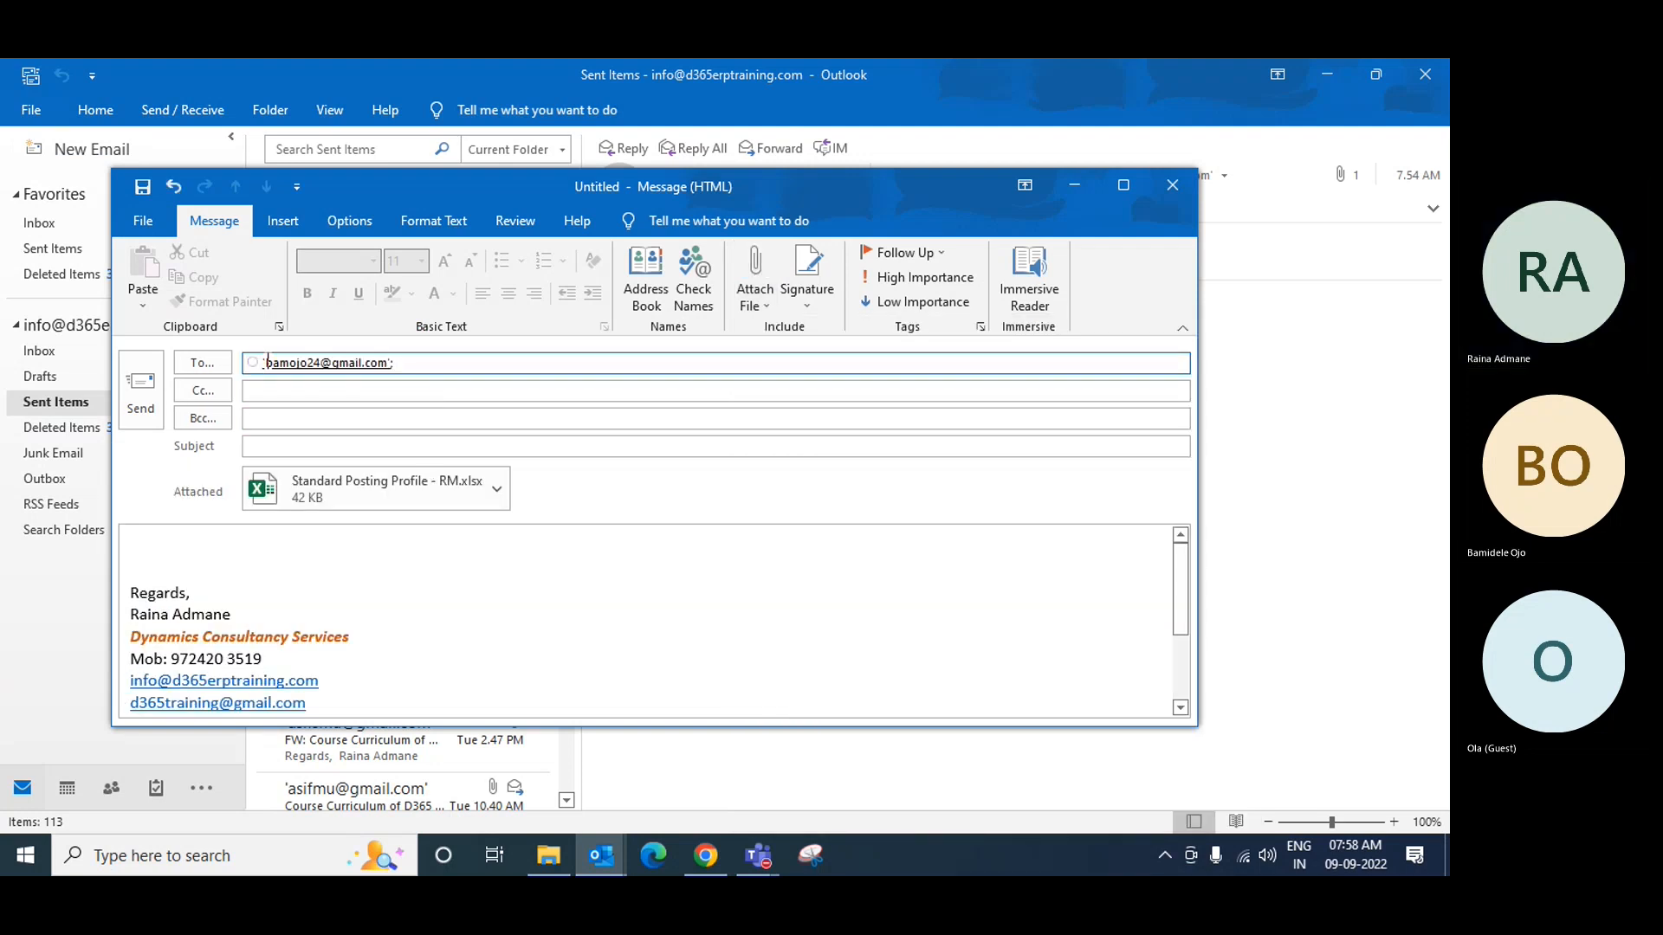
key(BackSpace)
key(BackSpace)
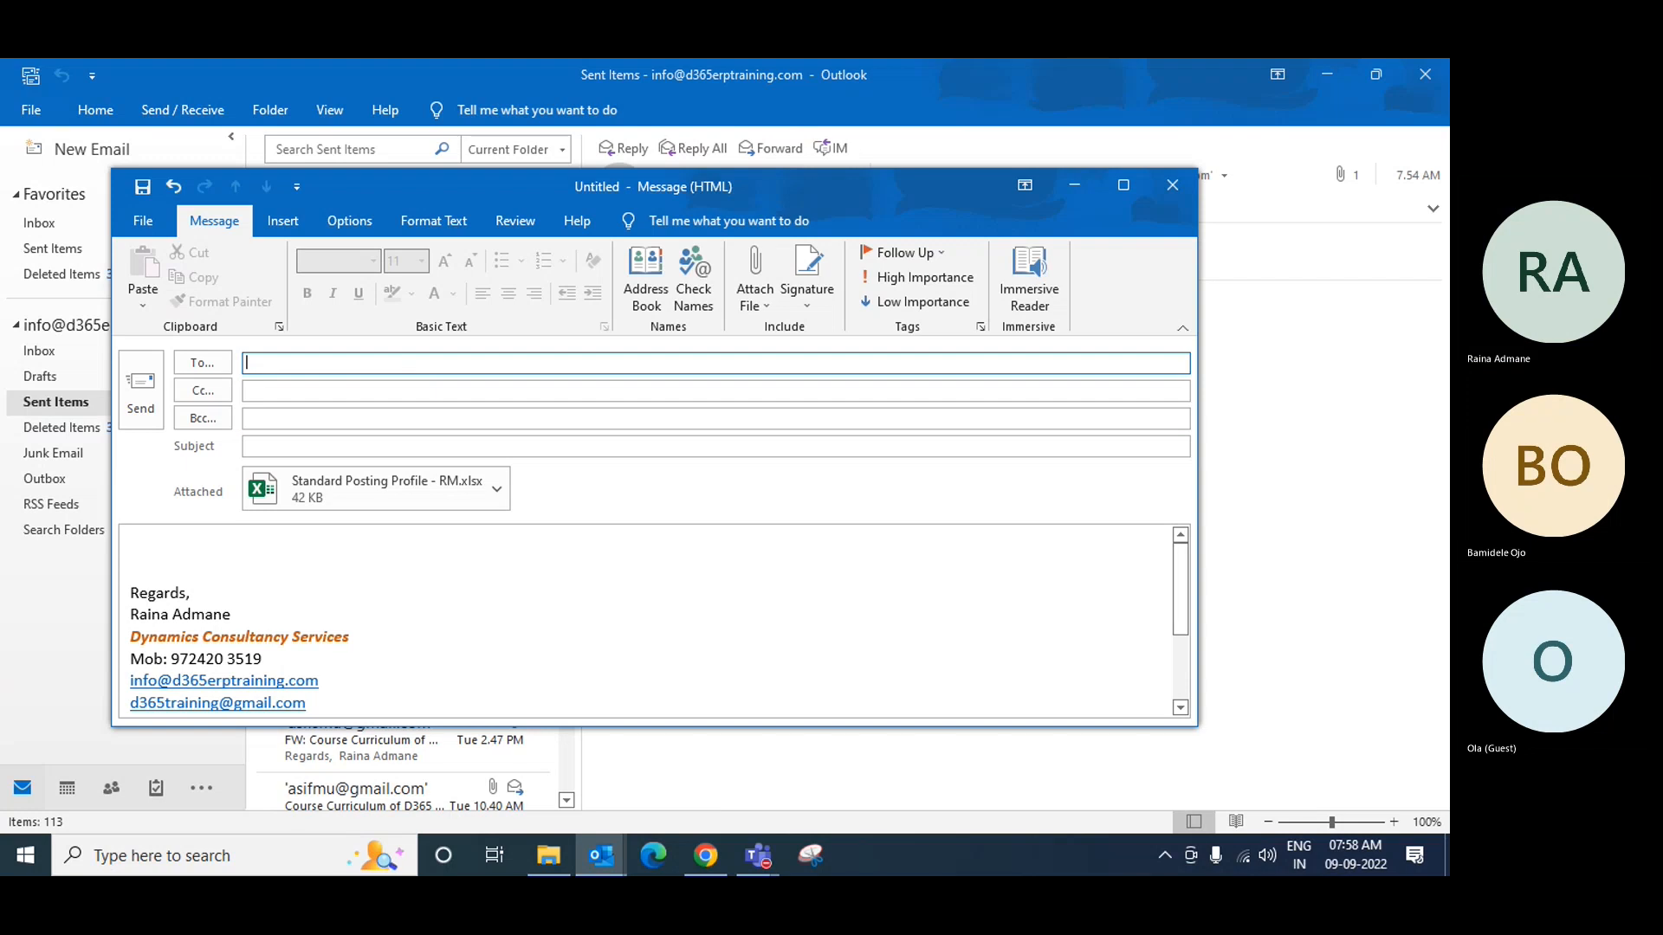
text(bam)
key(Return)
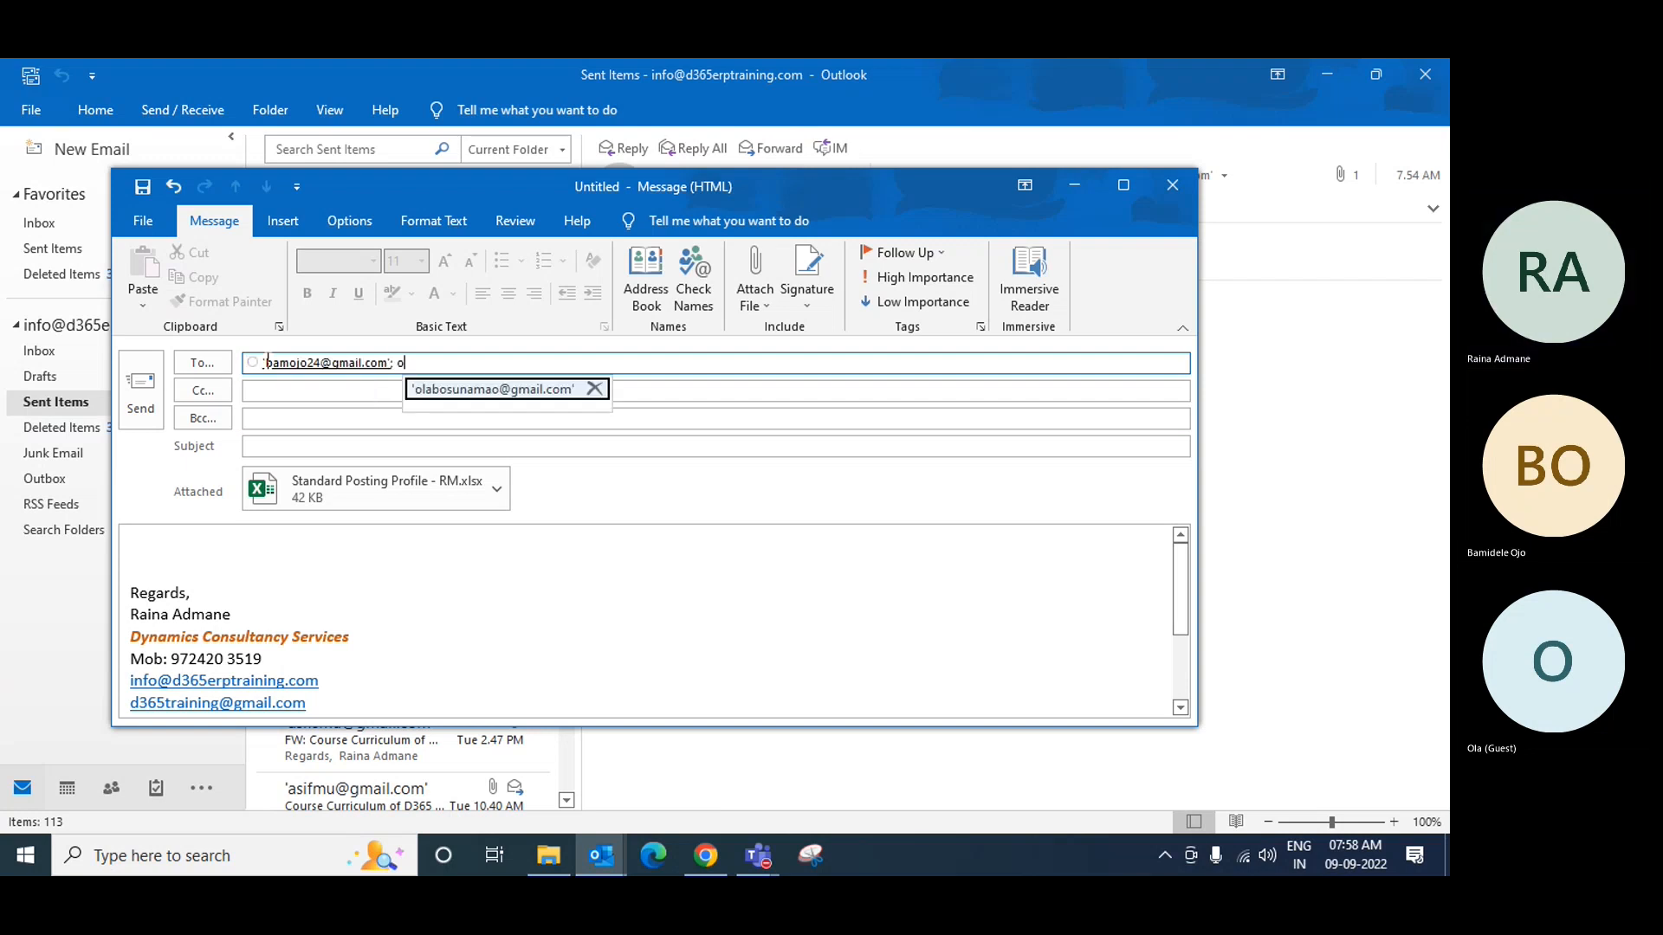
text(l)
key(Return)
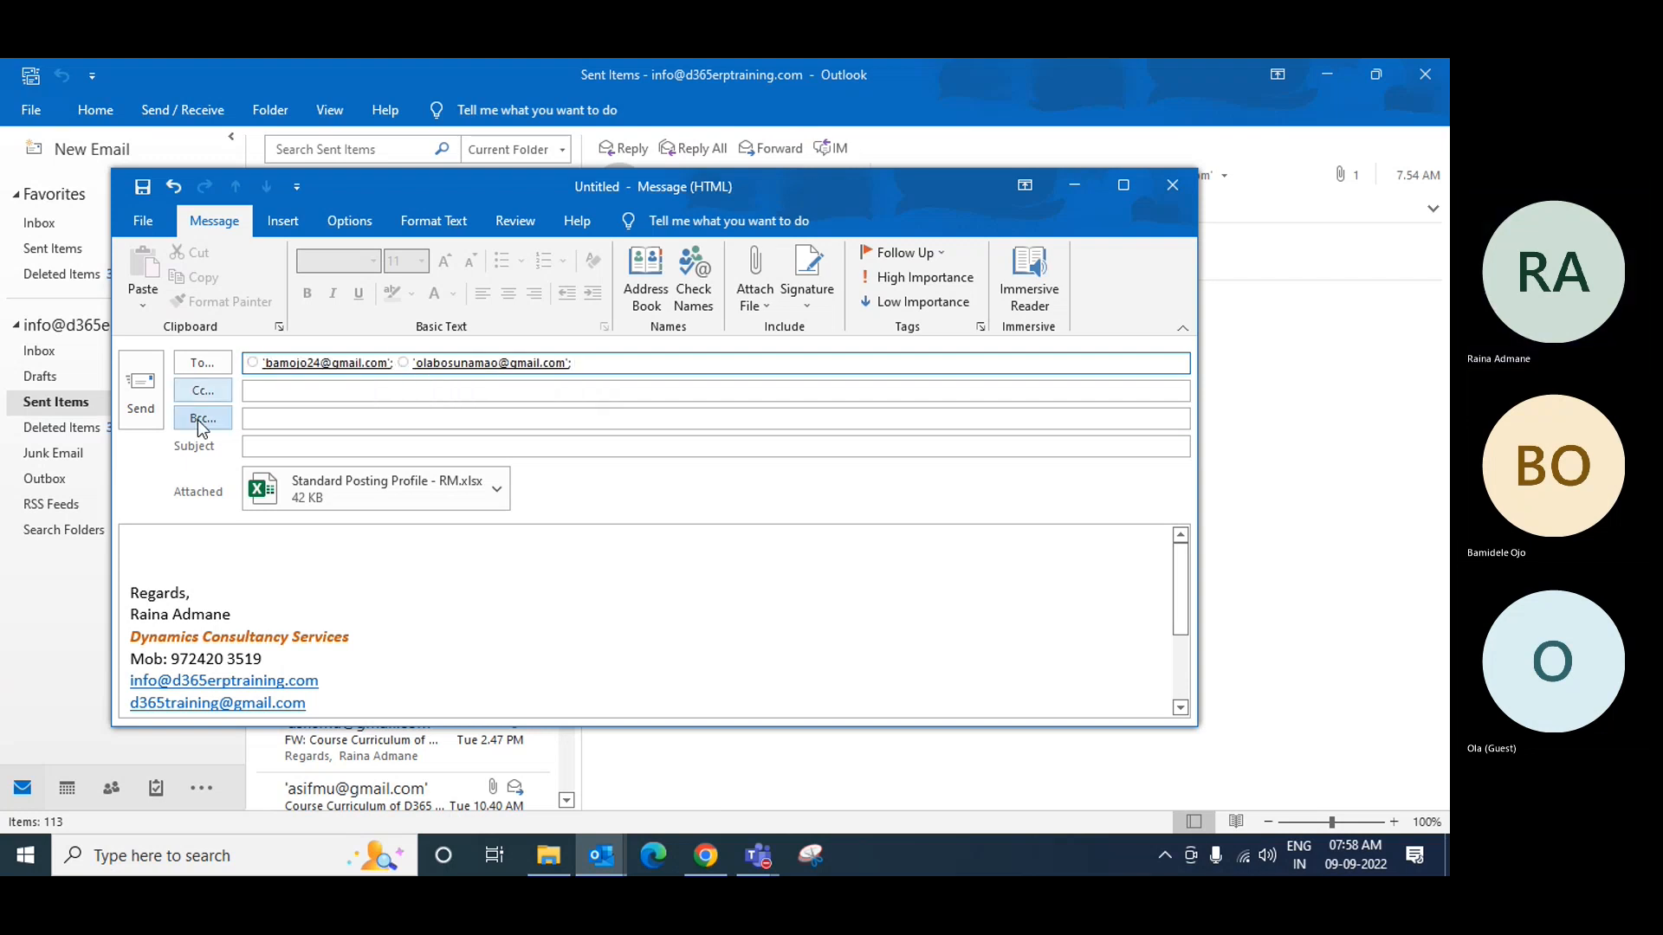
click(299, 448)
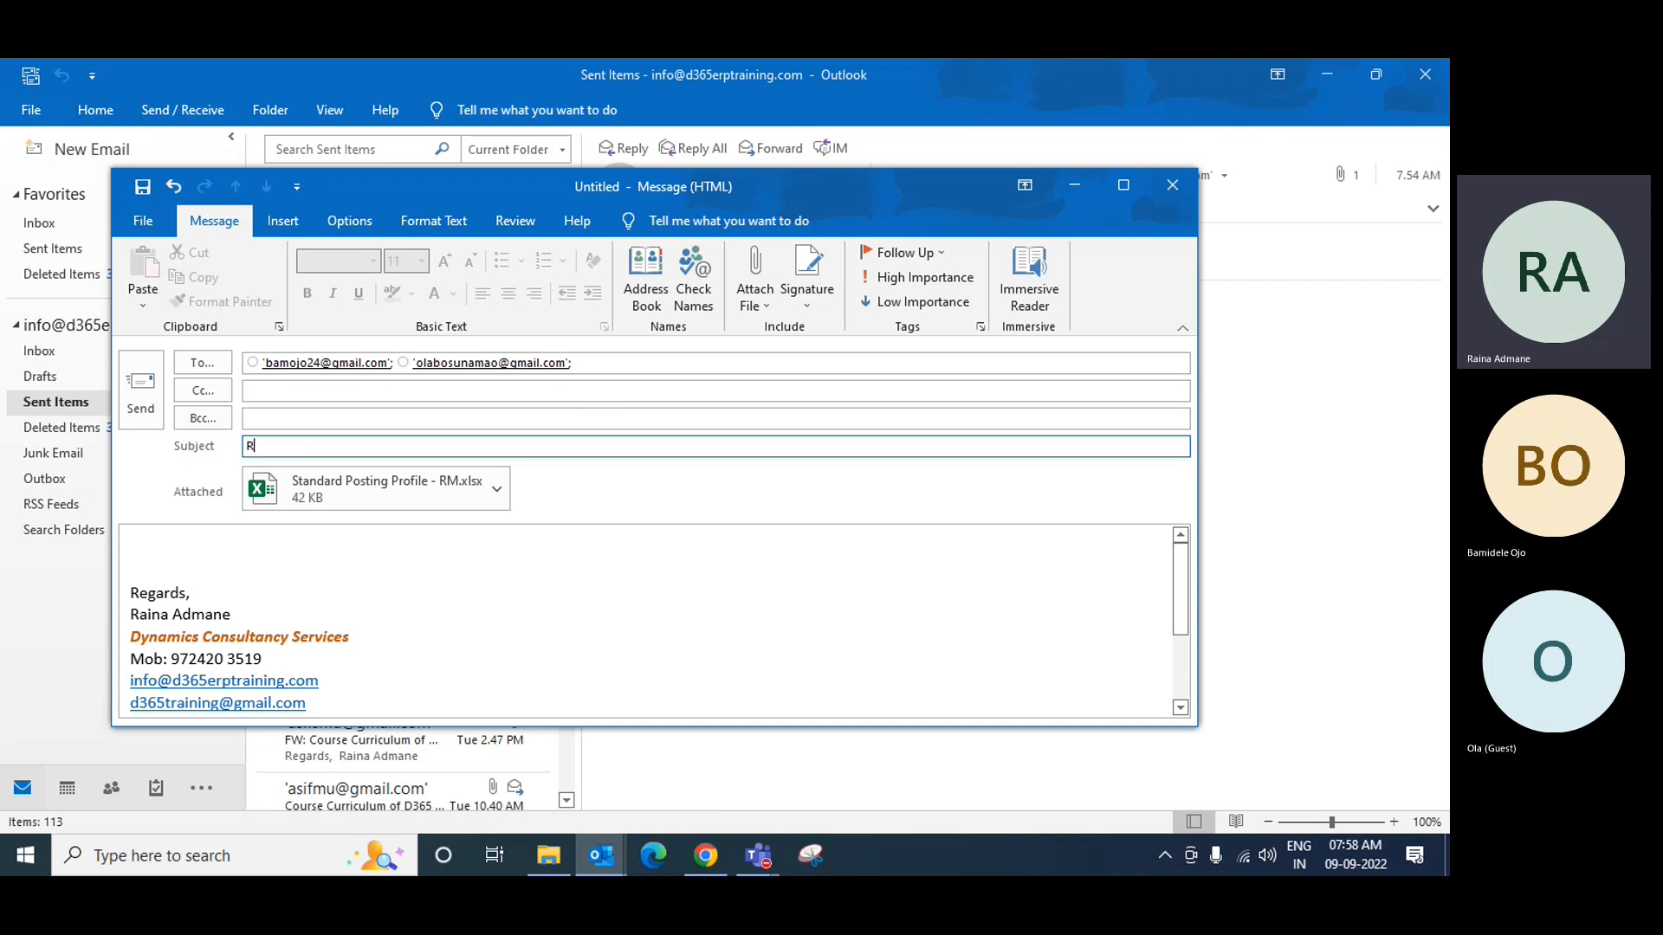
text(Raw a)
key(BackSpace)
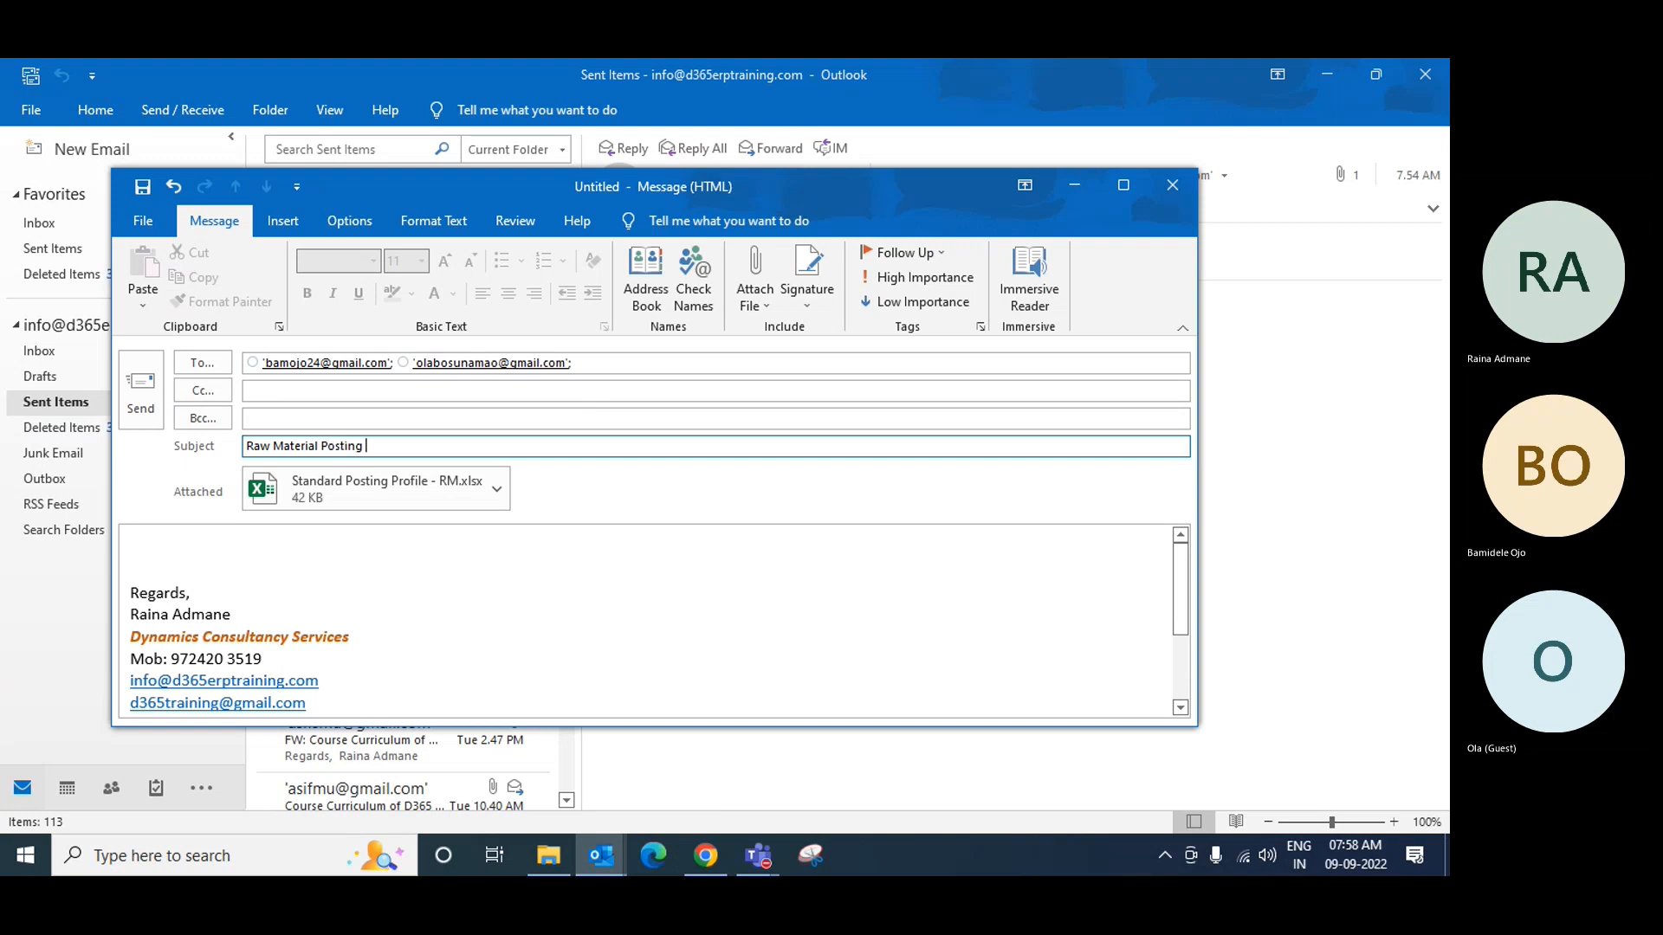
text(Material Posting Profile)
click(140, 390)
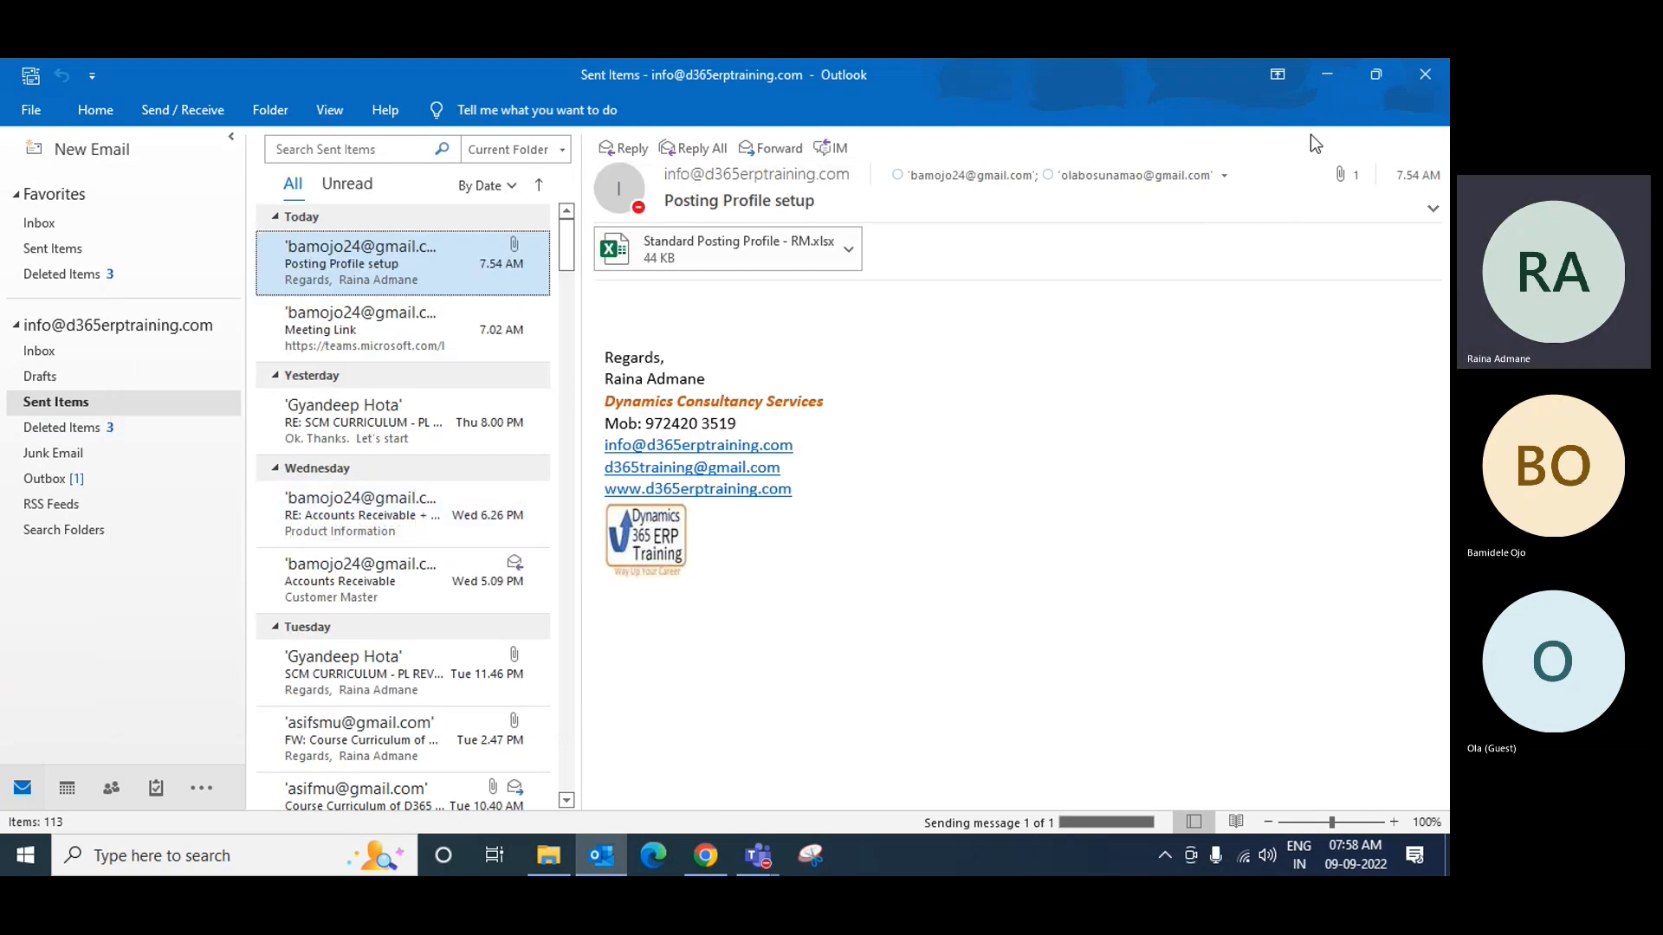
Step: Minimize Outlook and stop the Teams meeting recording via More actions
click(1328, 74)
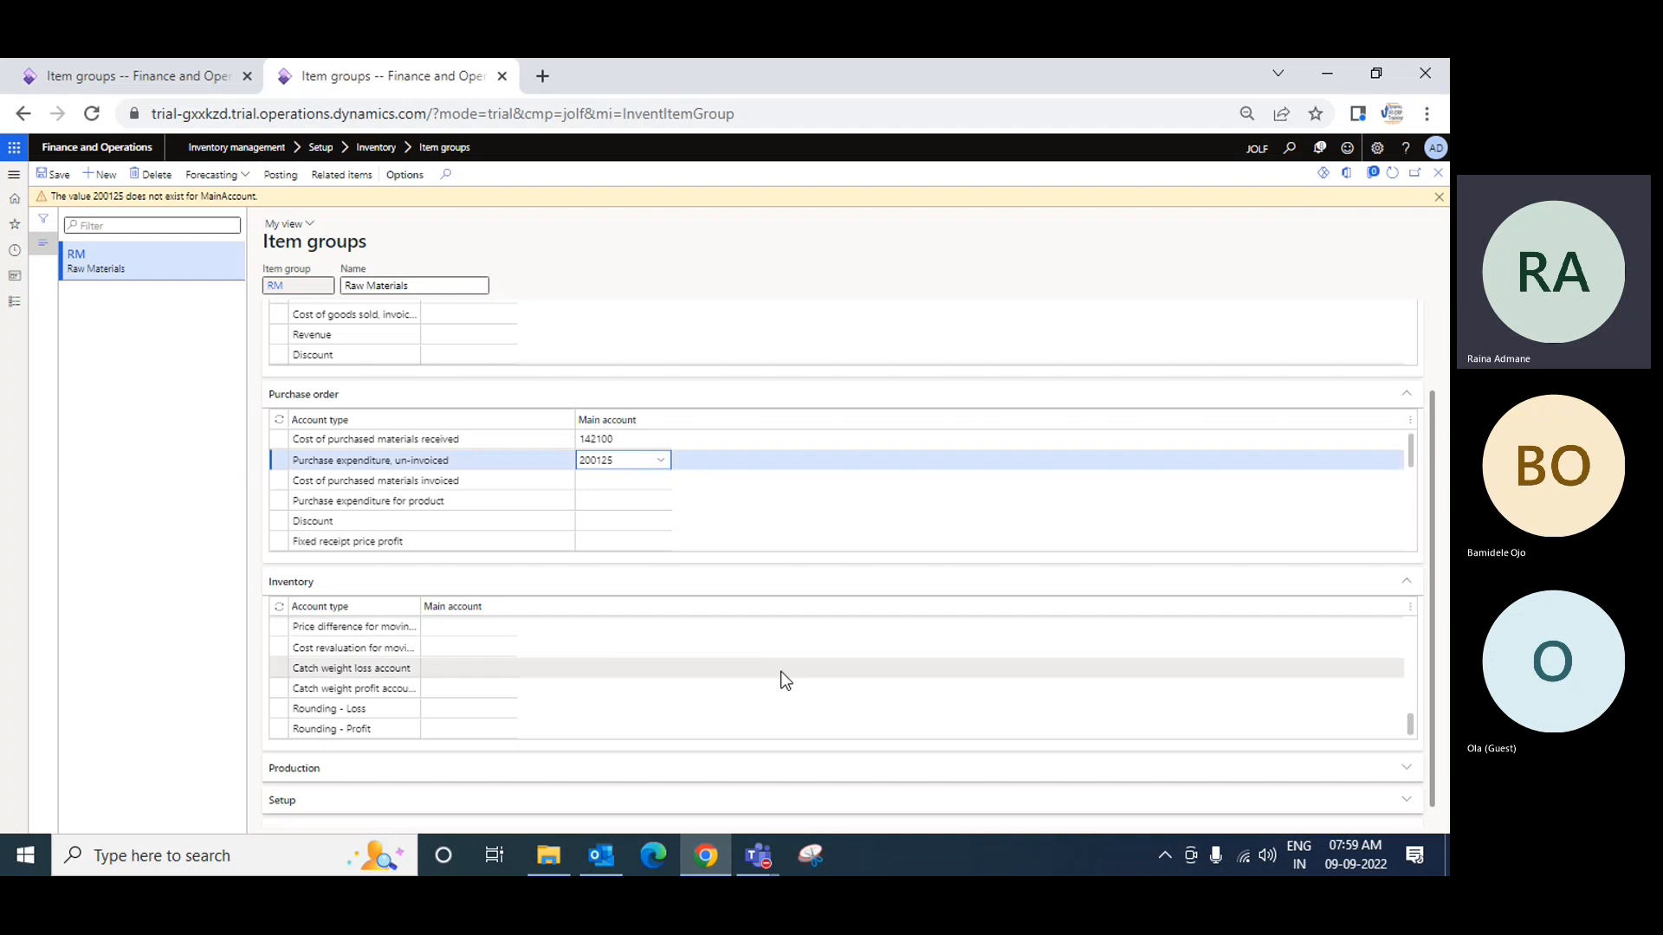
click(756, 851)
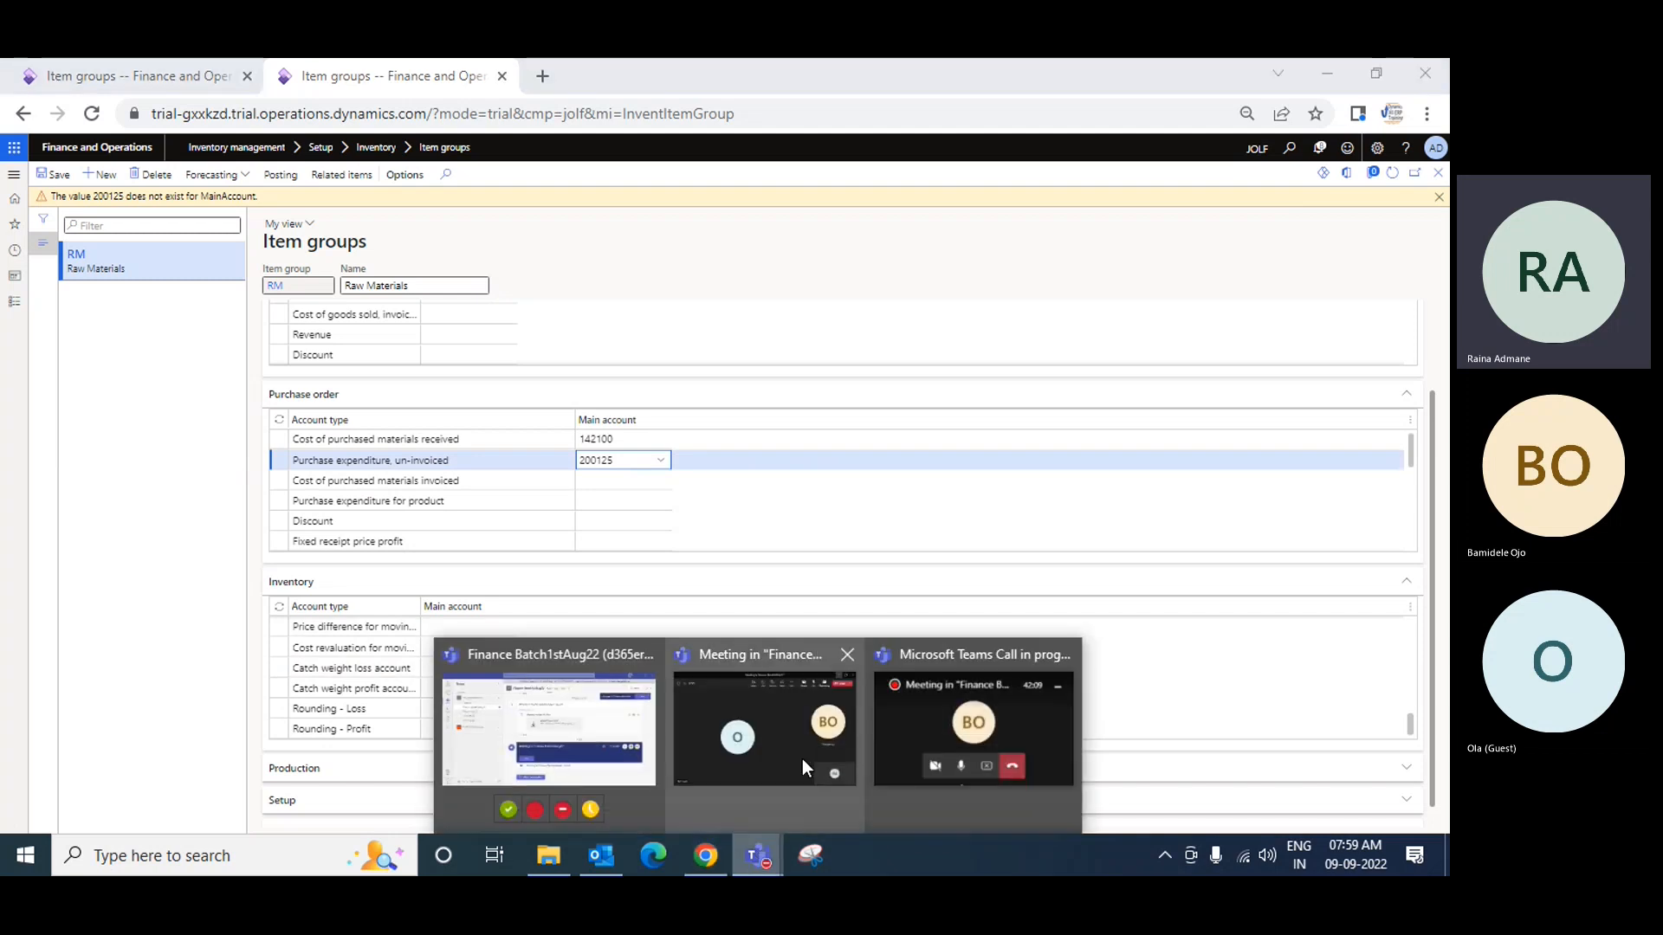
click(925, 741)
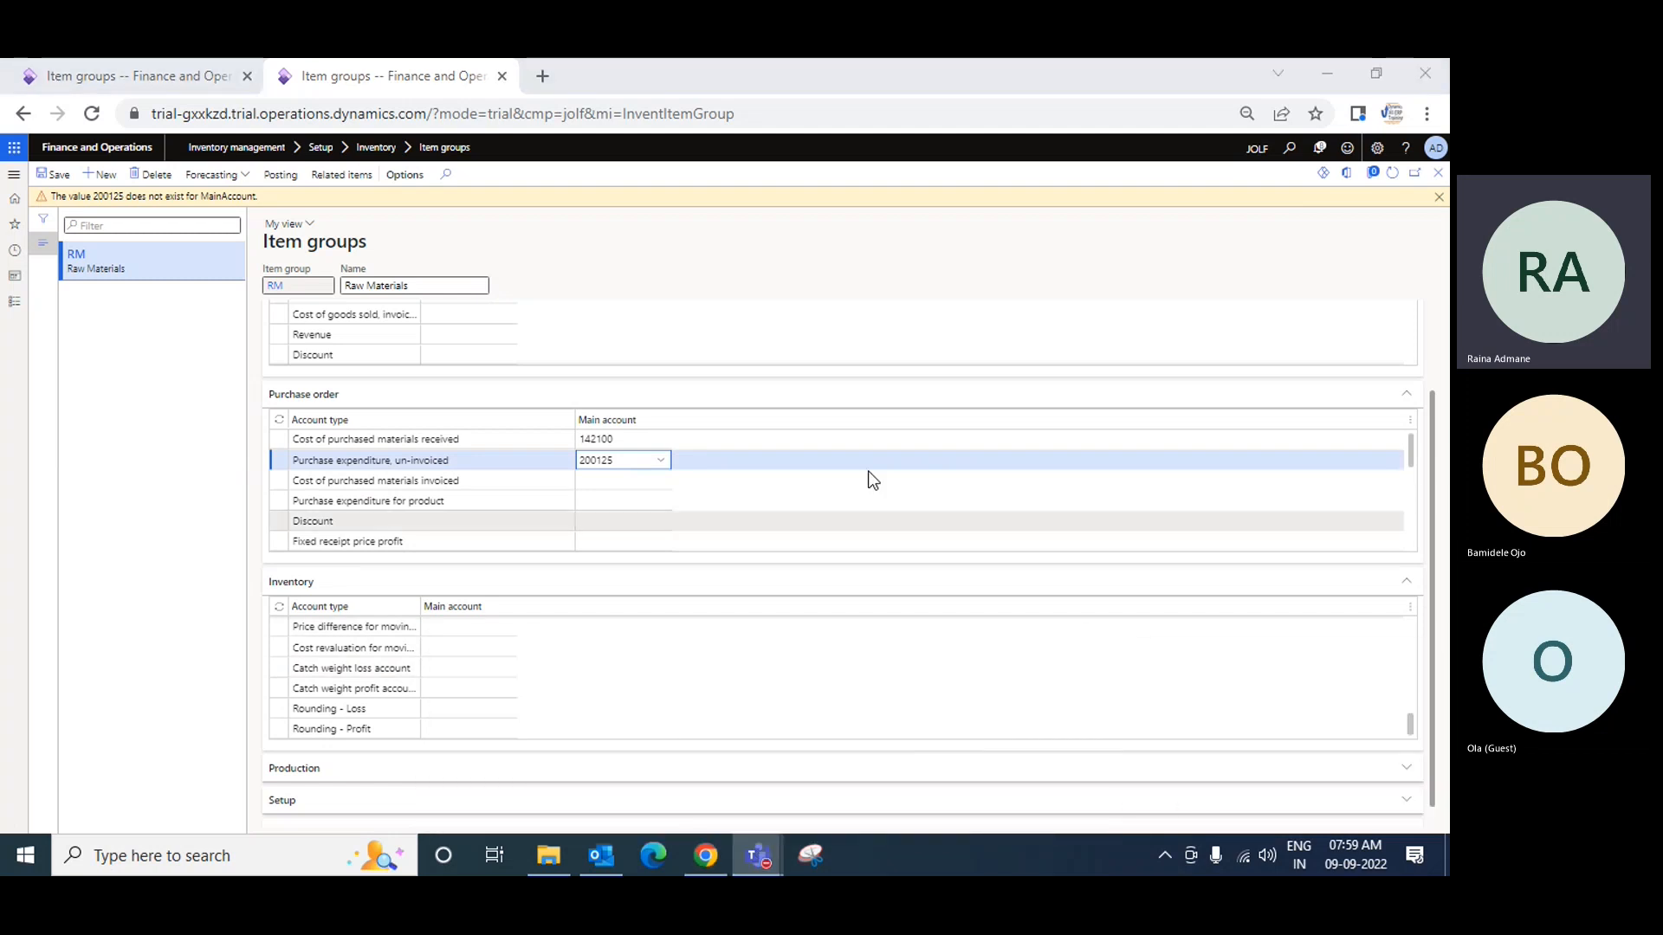
click(1308, 732)
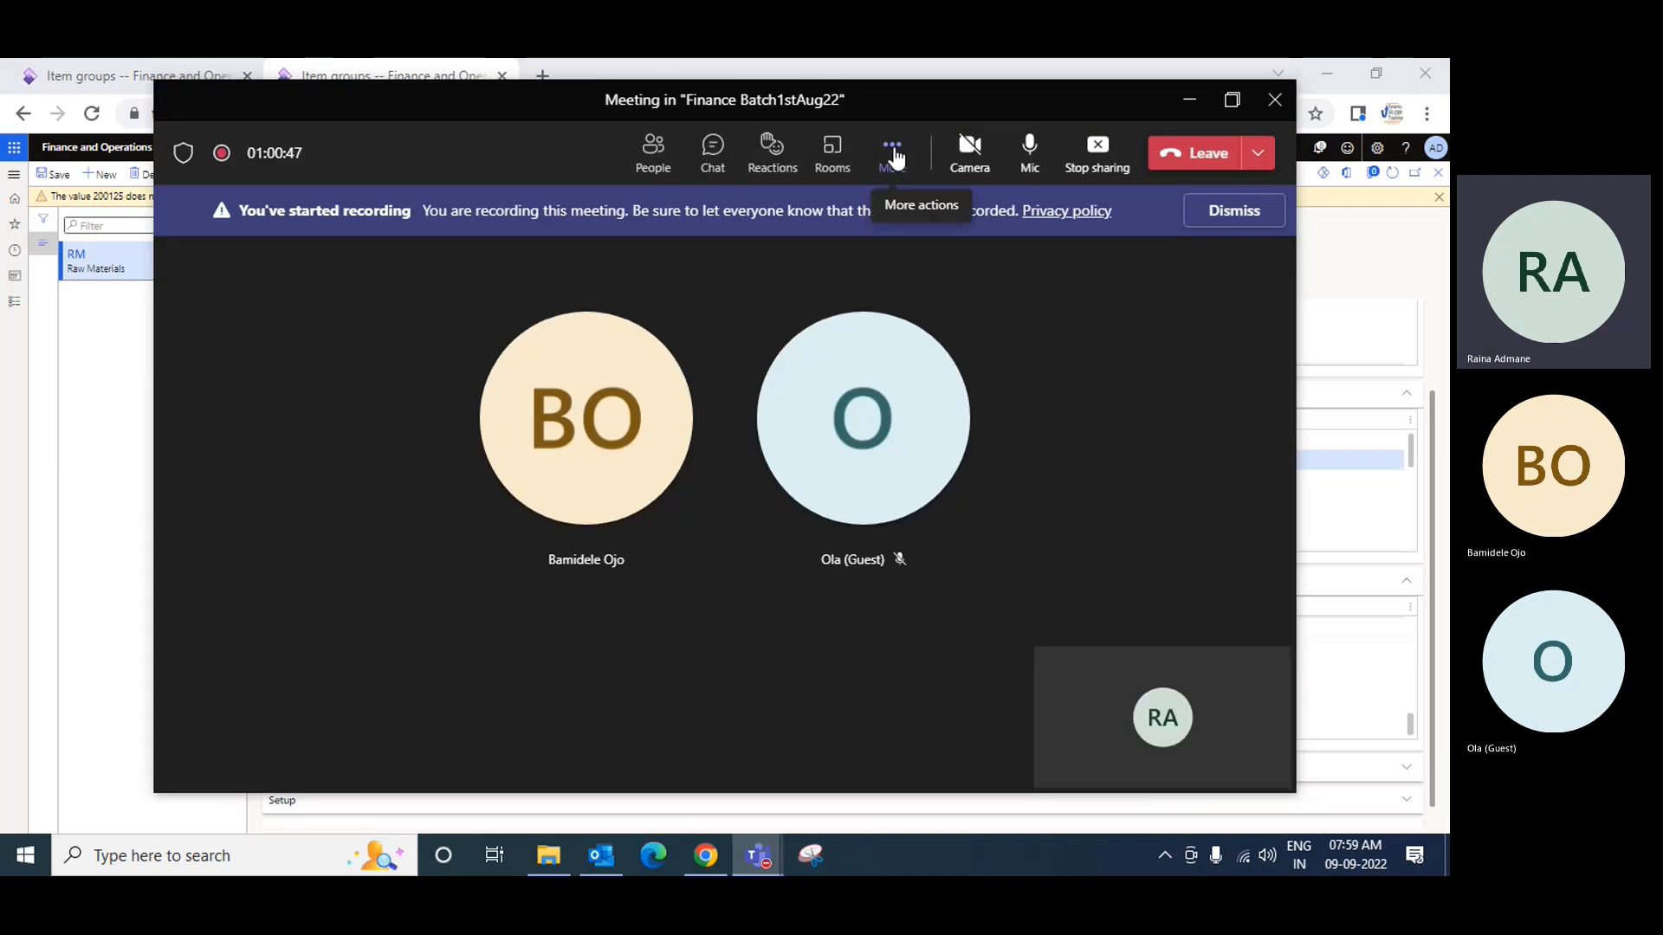
click(892, 149)
click(968, 710)
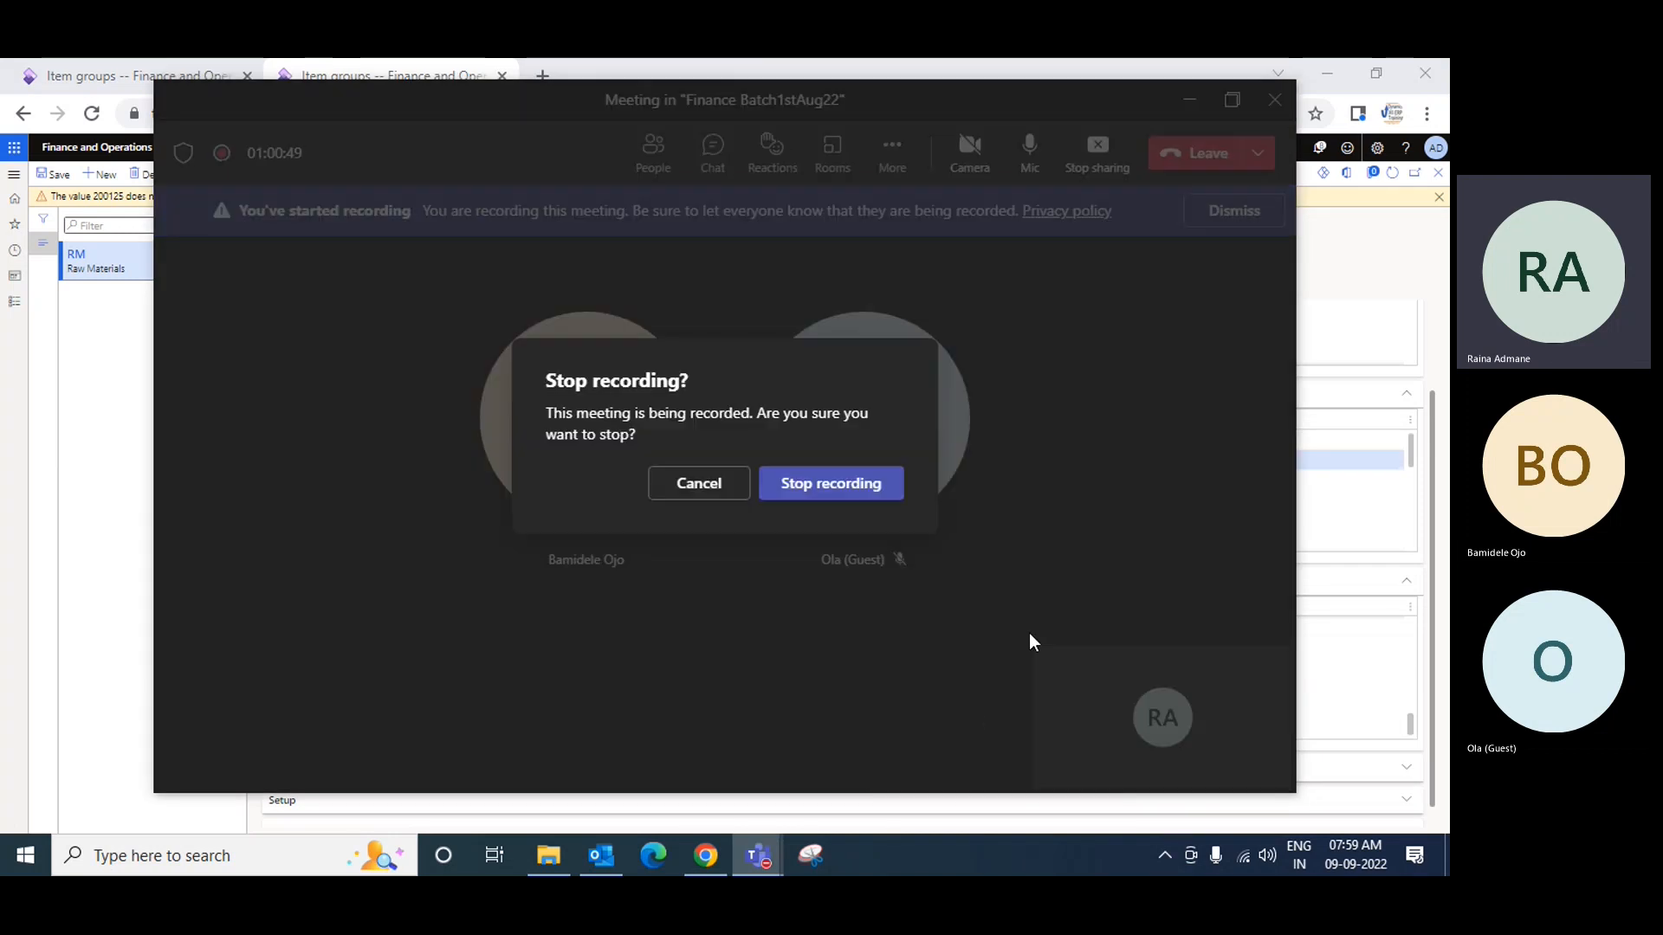